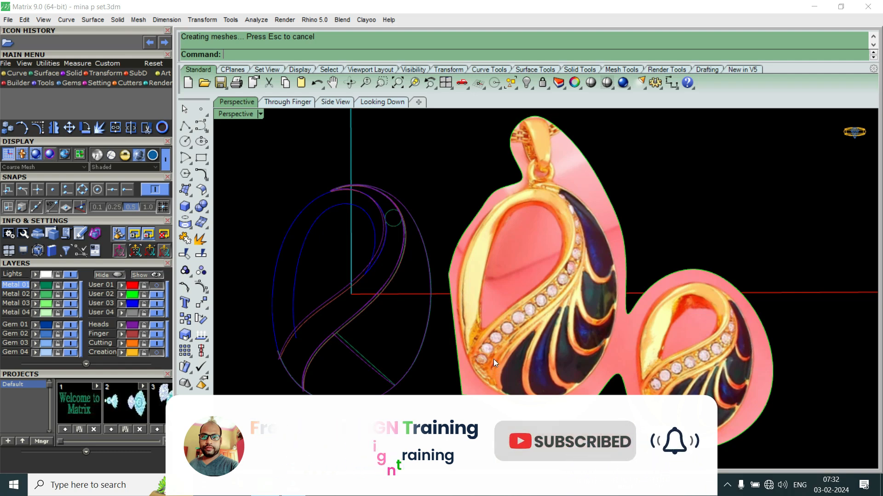
Step: Examine the pendant's curve framework from several angles and compare it with the reference picture
{"action": "scroll", "coordinate": [538, 353], "scroll_direction": "down", "scroll_amount": 2}
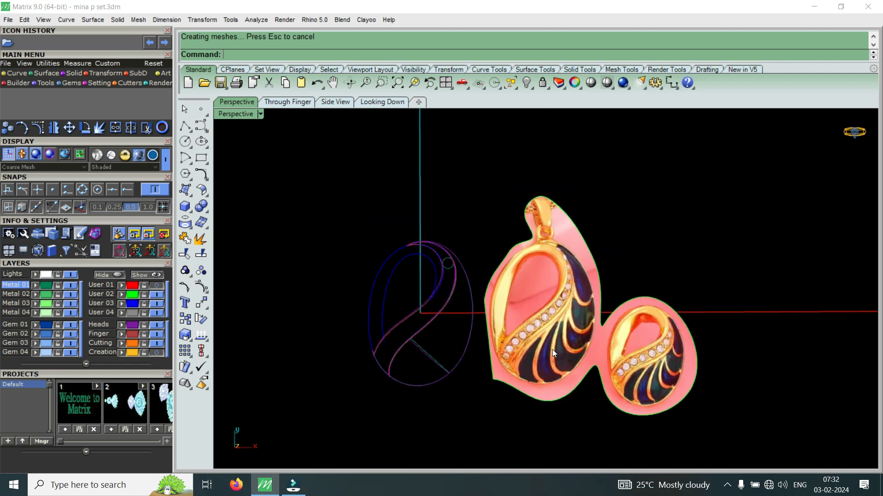
{"action": "double_click", "coordinate": [239, 114]}
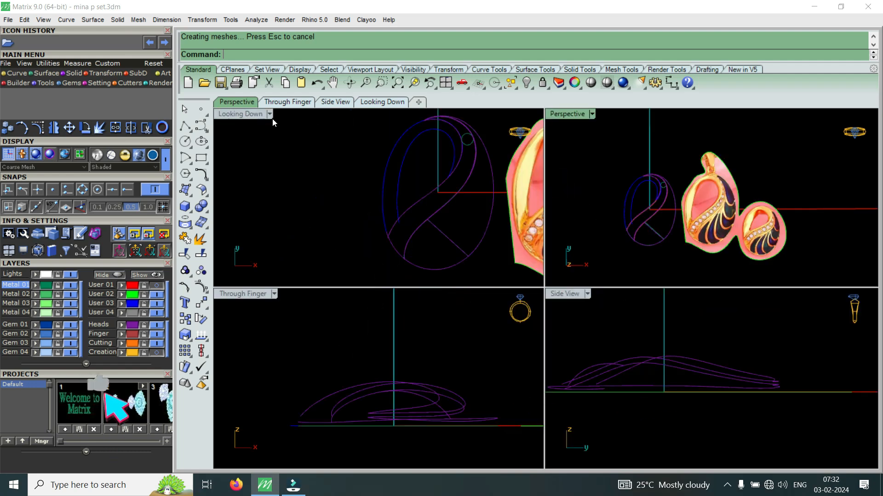
{"action": "double_click", "coordinate": [570, 115]}
{"action": "scroll", "coordinate": [440, 322], "scroll_direction": "up", "scroll_amount": 6}
{"action": "right_click_drag", "start_coordinate": [441, 393], "coordinate": [586, 303]}
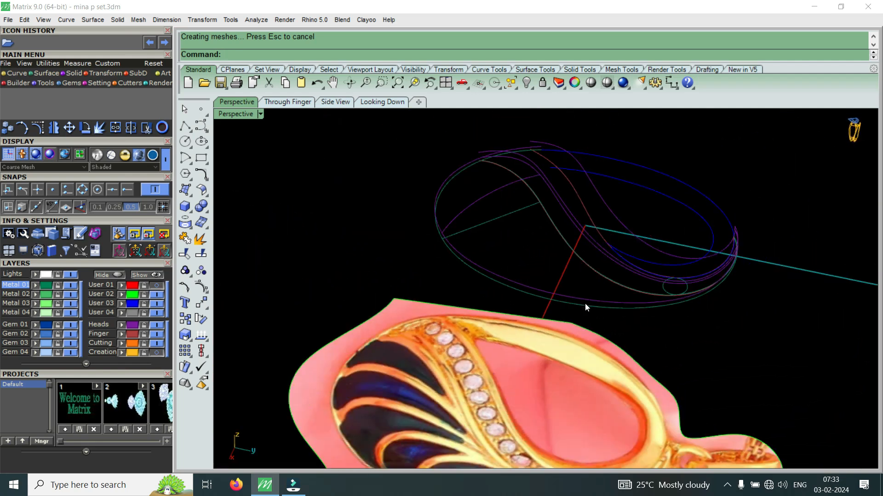
{"action": "right_click_drag", "start_coordinate": [475, 262], "coordinate": [647, 318]}
{"action": "scroll", "coordinate": [648, 318], "scroll_direction": "up", "scroll_amount": 2}
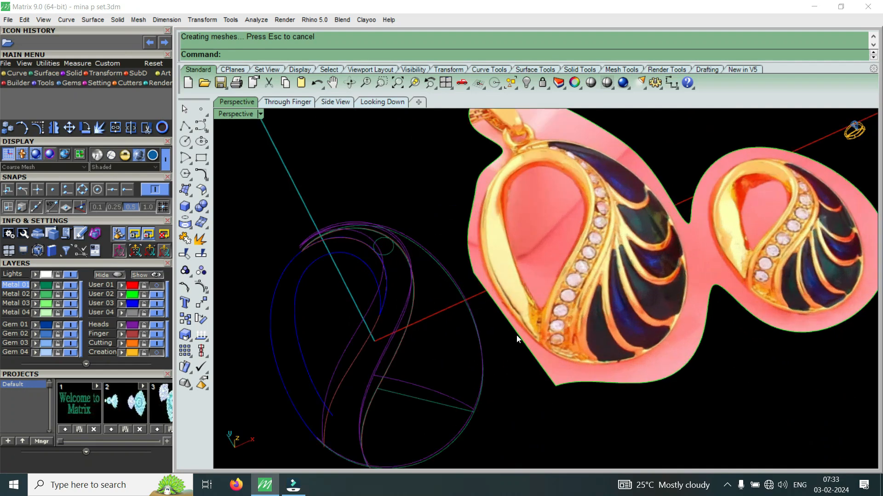
{"action": "right_click_drag", "start_coordinate": [428, 383], "coordinate": [541, 321]}
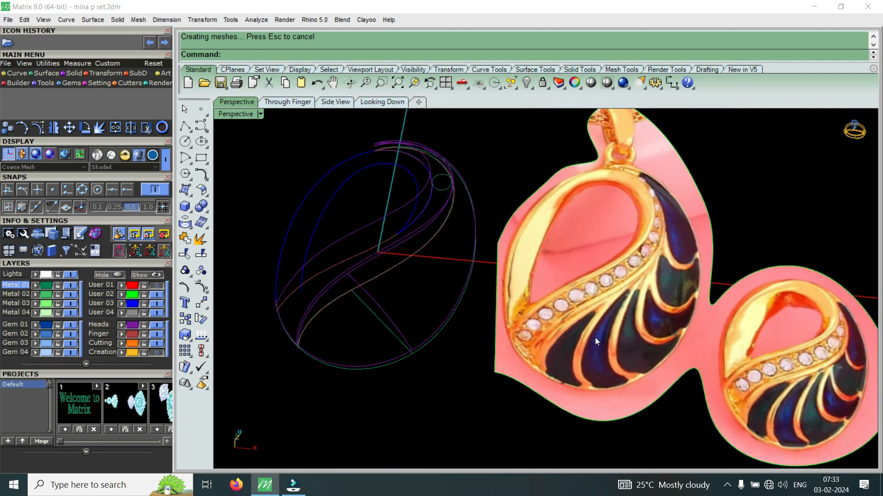
{"action": "right_click_drag", "start_coordinate": [637, 343], "coordinate": [498, 309]}
Step: Show the arched cross-section curve's control points and raise the second and third points with the gumball
{"action": "left_click", "coordinate": [489, 317]}
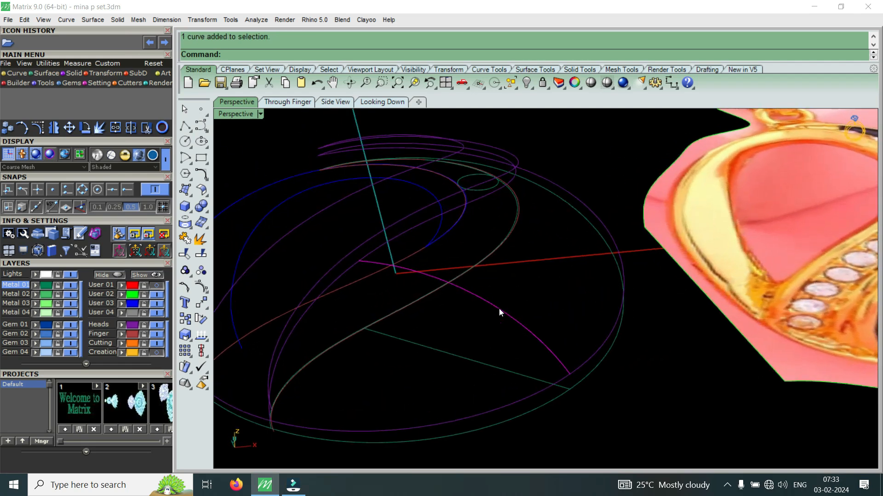
{"action": "left_click", "coordinate": [38, 127]}
{"action": "scroll", "coordinate": [405, 280], "scroll_direction": "up", "scroll_amount": 3}
{"action": "scroll", "coordinate": [372, 273], "scroll_direction": "up", "scroll_amount": 1}
{"action": "left_click_drag", "start_coordinate": [279, 304], "coordinate": [437, 193]}
{"action": "right_click_drag", "start_coordinate": [450, 261], "coordinate": [476, 241]}
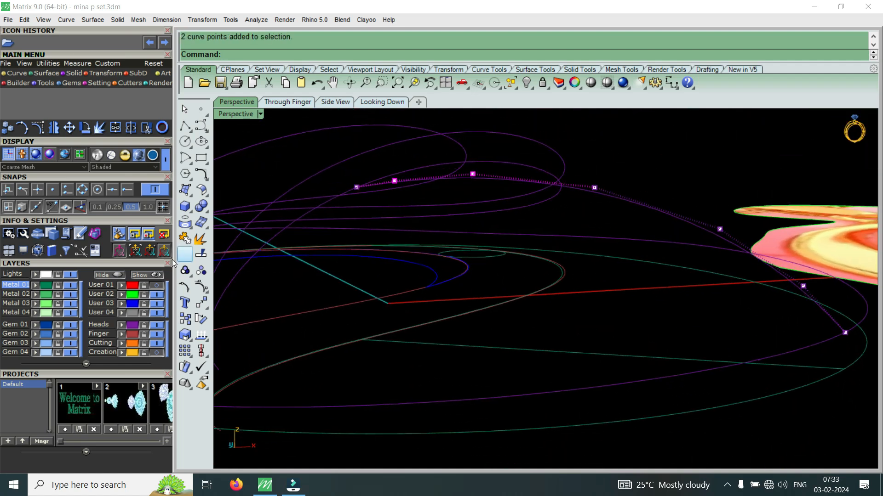
{"action": "left_click", "coordinate": [165, 252]}
{"action": "scroll", "coordinate": [491, 236], "scroll_direction": "down", "scroll_amount": 5}
{"action": "scroll", "coordinate": [465, 210], "scroll_direction": "up", "scroll_amount": 5}
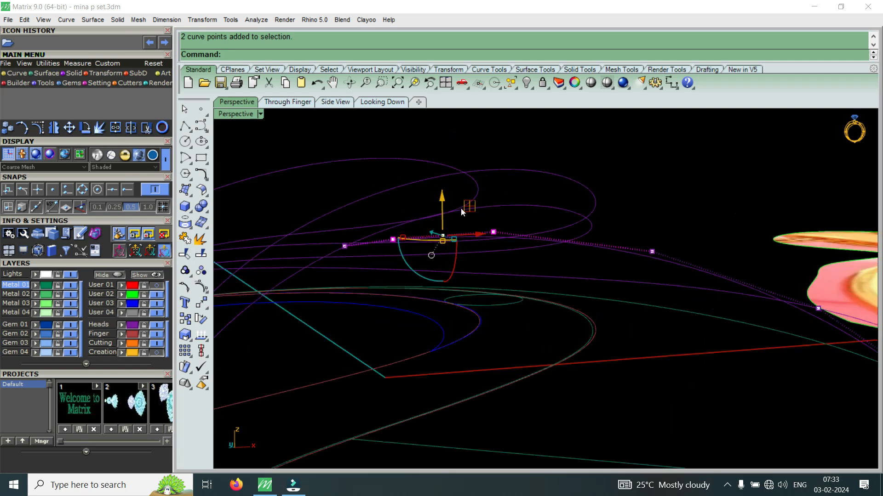
{"action": "left_click_drag", "start_coordinate": [443, 200], "coordinate": [453, 190]}
Step: Raise the third and fourth control points of the arched cross-section curve slightly
{"action": "scroll", "coordinate": [454, 257], "scroll_direction": "down", "scroll_amount": 4}
{"action": "right_click_drag", "start_coordinate": [466, 270], "coordinate": [539, 250]}
{"action": "scroll", "coordinate": [540, 251], "scroll_direction": "up", "scroll_amount": 3}
{"action": "left_click_drag", "start_coordinate": [482, 174], "coordinate": [626, 266]}
{"action": "left_click_drag", "start_coordinate": [568, 193], "coordinate": [567, 192]}
{"action": "scroll", "coordinate": [567, 193], "scroll_direction": "down", "scroll_amount": 3}
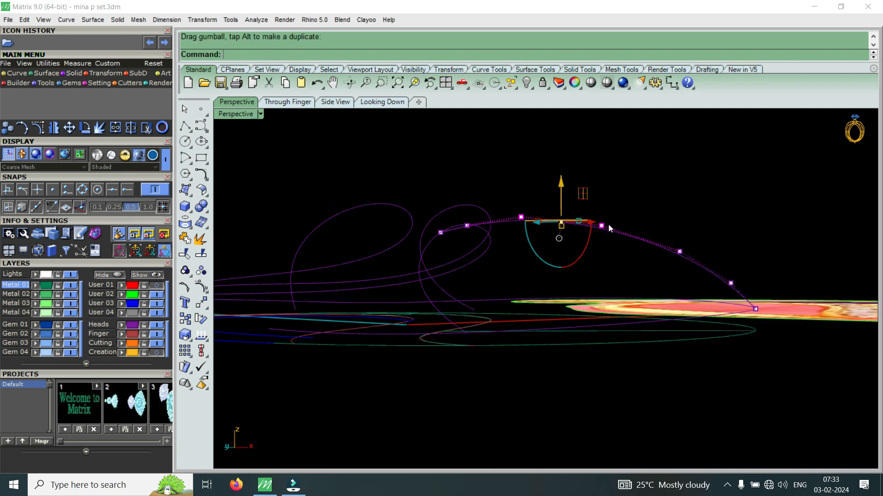
Step: Adjust the heights of the control points in pairs along the outer half of the arched curve
{"action": "scroll", "coordinate": [638, 228], "scroll_direction": "up", "scroll_amount": 3}
{"action": "left_click_drag", "start_coordinate": [650, 199], "coordinate": [806, 327]}
{"action": "left_click_drag", "start_coordinate": [743, 251], "coordinate": [715, 245]}
{"action": "left_click_drag", "start_coordinate": [548, 188], "coordinate": [736, 296]}
{"action": "left_click_drag", "start_coordinate": [645, 204], "coordinate": [648, 201]}
Step: Raise single control points near the crest of the arch slightly to round out the curve
{"action": "scroll", "coordinate": [647, 201], "scroll_direction": "down", "scroll_amount": 5}
{"action": "mouse_move", "coordinate": [678, 204]}
{"action": "right_mouse_down"}
{"action": "mouse_move", "coordinate": [669, 199]}
{"action": "mouse_move", "coordinate": [695, 205]}
{"action": "right_mouse_up"}
{"action": "scroll", "coordinate": [488, 203], "scroll_direction": "up", "scroll_amount": 7}
{"action": "scroll", "coordinate": [463, 205], "scroll_direction": "up", "scroll_amount": 5}
{"action": "left_click_drag", "start_coordinate": [462, 205], "coordinate": [502, 253]}
{"action": "left_click_drag", "start_coordinate": [468, 207], "coordinate": [473, 202]}
{"action": "scroll", "coordinate": [472, 221], "scroll_direction": "down", "scroll_amount": 9}
{"action": "right_click_drag", "start_coordinate": [582, 239], "coordinate": [587, 241]}
{"action": "scroll", "coordinate": [497, 213], "scroll_direction": "up", "scroll_amount": 5}
{"action": "left_click_drag", "start_coordinate": [507, 183], "coordinate": [568, 266]}
{"action": "right_click_drag", "start_coordinate": [568, 266], "coordinate": [571, 248]}
{"action": "left_click_drag", "start_coordinate": [538, 178], "coordinate": [544, 175]}
Step: Lower the second-to-last control point beside the arch's outer end
{"action": "scroll", "coordinate": [581, 216], "scroll_direction": "down", "scroll_amount": 7}
{"action": "right_click_drag", "start_coordinate": [658, 239], "coordinate": [643, 239]}
{"action": "scroll", "coordinate": [704, 257], "scroll_direction": "up", "scroll_amount": 5}
{"action": "scroll", "coordinate": [705, 261], "scroll_direction": "up", "scroll_amount": 2}
{"action": "left_click_drag", "start_coordinate": [679, 226], "coordinate": [733, 306]}
{"action": "left_click_drag", "start_coordinate": [708, 239], "coordinate": [707, 250]}
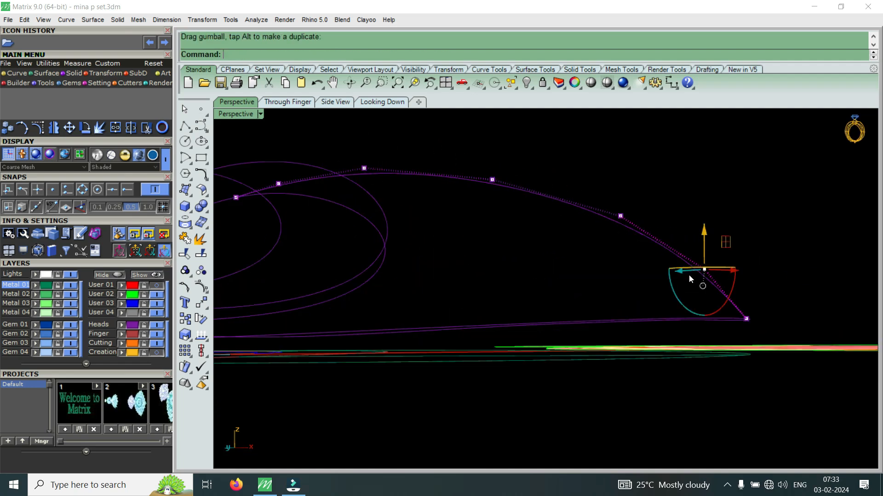
Step: Raise the fifth control point of the arch slightly and lower the point nearer its outer end
{"action": "scroll", "coordinate": [688, 273], "scroll_direction": "down", "scroll_amount": 7}
{"action": "mouse_move", "coordinate": [677, 263]}
{"action": "right_mouse_down"}
{"action": "mouse_move", "coordinate": [574, 298]}
{"action": "mouse_move", "coordinate": [684, 263]}
{"action": "right_mouse_up"}
{"action": "scroll", "coordinate": [593, 221], "scroll_direction": "up", "scroll_amount": 5}
{"action": "left_click_drag", "start_coordinate": [605, 161], "coordinate": [666, 229]}
{"action": "left_click_drag", "start_coordinate": [636, 162], "coordinate": [639, 159]}
{"action": "left_click_drag", "start_coordinate": [696, 173], "coordinate": [813, 290]}
{"action": "left_click_drag", "start_coordinate": [767, 207], "coordinate": [754, 214]}
Step: Fine-tune the heights of the third and fourth control points individually at the arch's crest
{"action": "mouse_move", "coordinate": [755, 214]}
{"action": "right_mouse_down"}
{"action": "mouse_move", "coordinate": [688, 206]}
{"action": "mouse_move", "coordinate": [597, 276]}
{"action": "mouse_move", "coordinate": [684, 322]}
{"action": "right_mouse_up"}
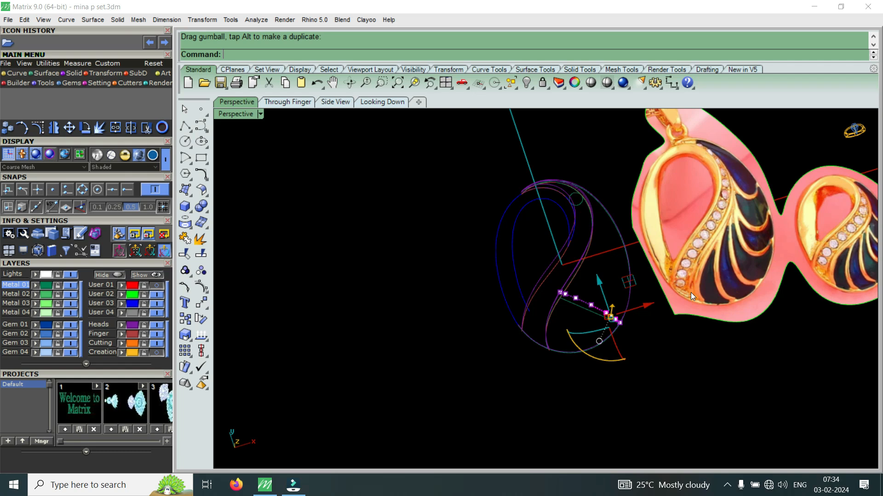
{"action": "mouse_move", "coordinate": [682, 298]}
{"action": "right_mouse_down"}
{"action": "mouse_move", "coordinate": [593, 218]}
{"action": "mouse_move", "coordinate": [585, 191]}
{"action": "right_mouse_up"}
{"action": "left_click_drag", "start_coordinate": [532, 177], "coordinate": [648, 234]}
{"action": "left_click_drag", "start_coordinate": [614, 138], "coordinate": [662, 228]}
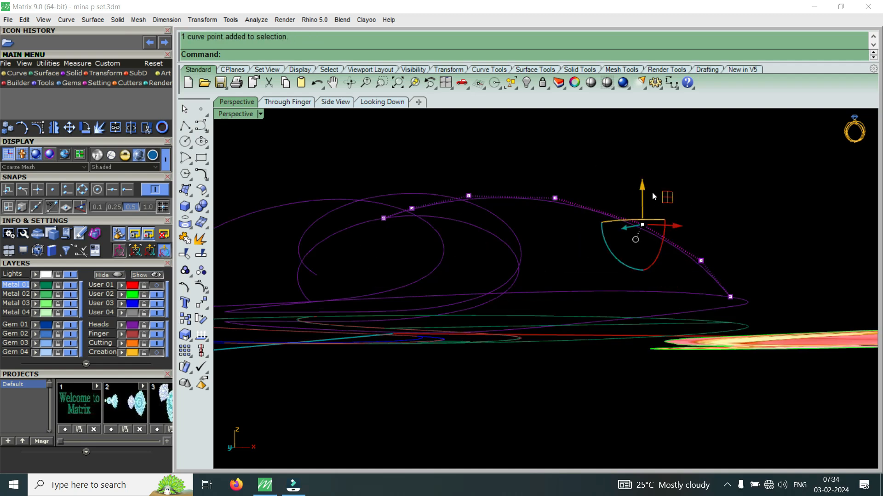
{"action": "right_click_drag", "start_coordinate": [528, 194], "coordinate": [420, 223]}
{"action": "scroll", "coordinate": [420, 222], "scroll_direction": "up", "scroll_amount": 5}
{"action": "left_click_drag", "start_coordinate": [423, 179], "coordinate": [473, 244]}
{"action": "left_click_drag", "start_coordinate": [459, 167], "coordinate": [564, 207]}
{"action": "scroll", "coordinate": [461, 183], "scroll_direction": "down", "scroll_amount": 5}
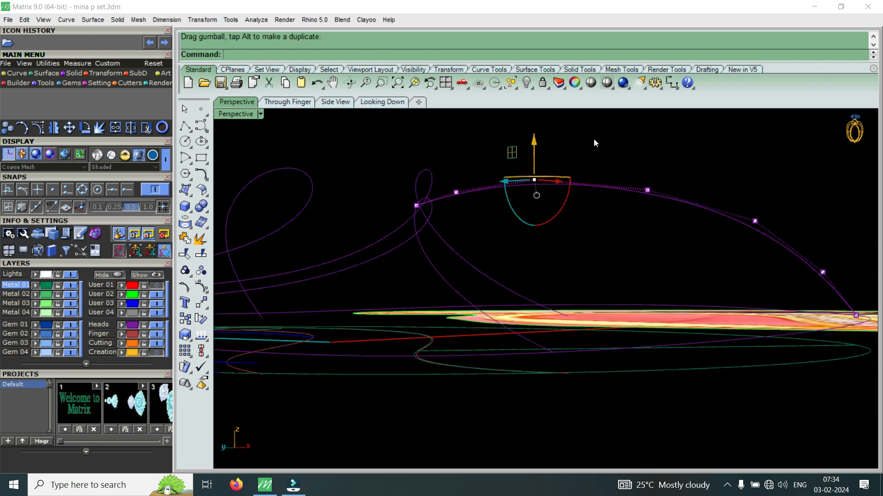
{"action": "left_click", "coordinate": [648, 190]}
{"action": "left_click", "coordinate": [646, 158]}
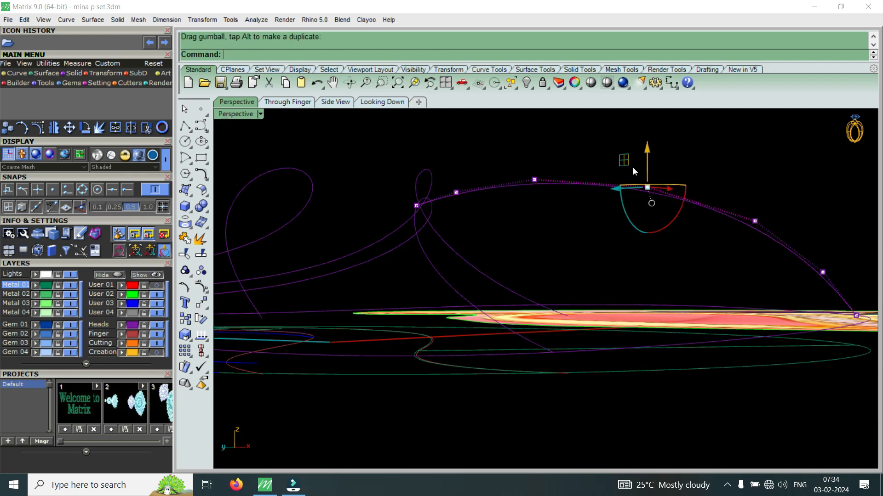
Step: View the arch from the opposite side and raise the third and fourth control points together
{"action": "scroll", "coordinate": [690, 211], "scroll_direction": "down", "scroll_amount": 2}
{"action": "right_click_drag", "start_coordinate": [695, 212], "coordinate": [573, 261]}
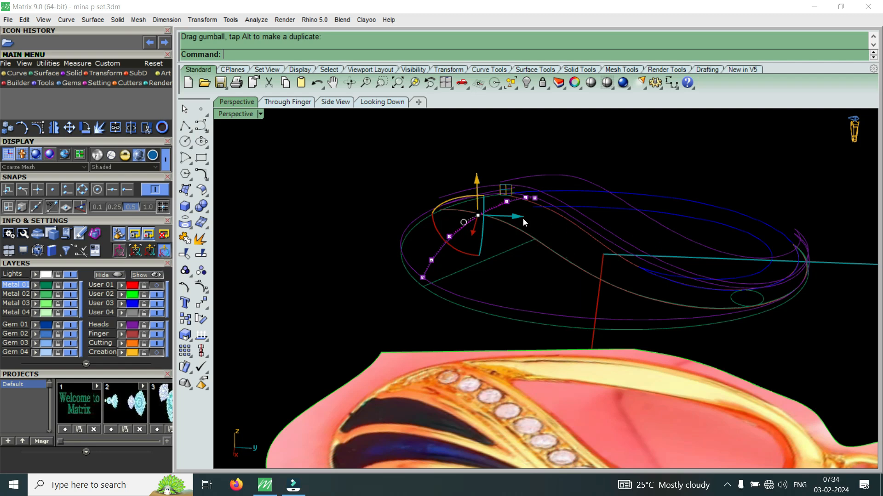
{"action": "scroll", "coordinate": [524, 218], "scroll_direction": "down", "scroll_amount": 3}
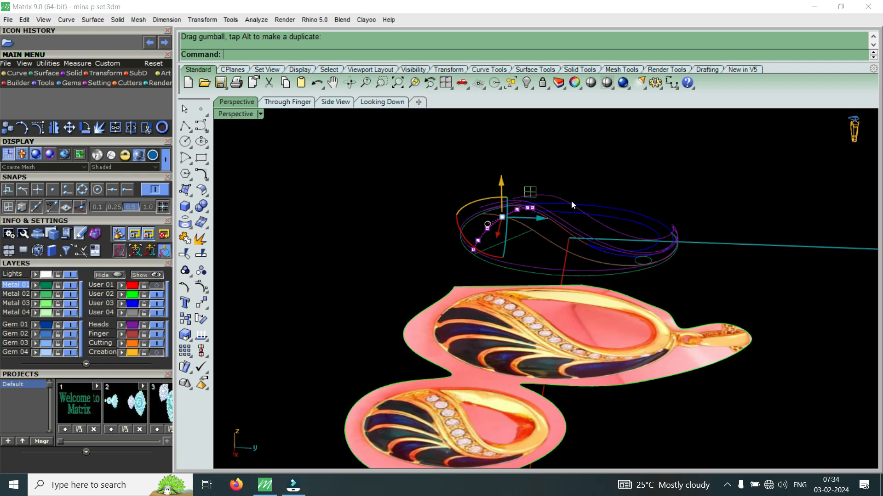
{"action": "right_click_drag", "start_coordinate": [576, 198], "coordinate": [517, 201]}
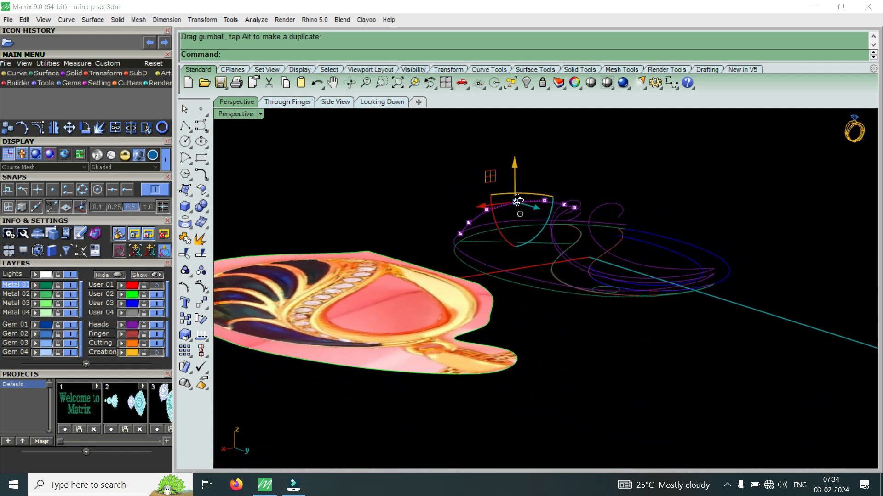
{"action": "scroll", "coordinate": [523, 197], "scroll_direction": "up", "scroll_amount": 4}
{"action": "left_click_drag", "start_coordinate": [440, 169], "coordinate": [586, 256]}
{"action": "scroll", "coordinate": [511, 194], "scroll_direction": "up", "scroll_amount": 2}
{"action": "left_click_drag", "start_coordinate": [527, 203], "coordinate": [531, 199]}
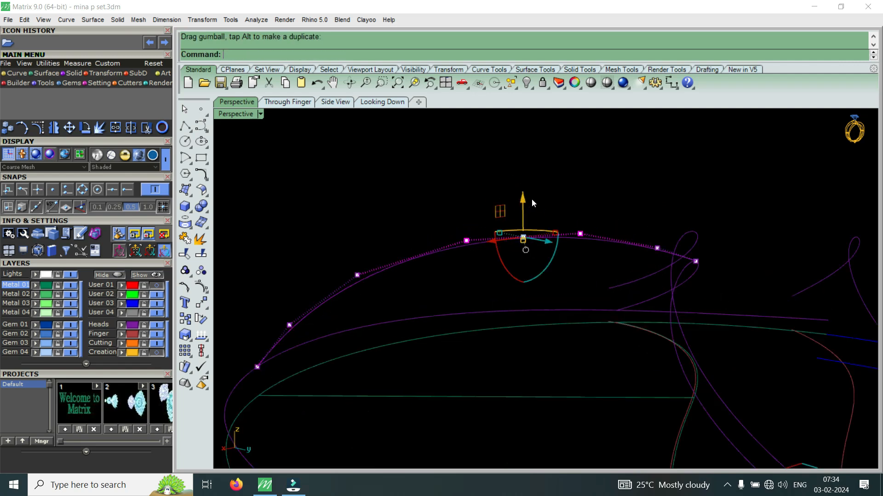
Step: Raise the sixth and fifth control points in turn to make the arch's outer slope fuller
{"action": "scroll", "coordinate": [433, 225], "scroll_direction": "down", "scroll_amount": 2}
{"action": "left_click", "coordinate": [369, 291]}
{"action": "scroll", "coordinate": [373, 276], "scroll_direction": "up", "scroll_amount": 3}
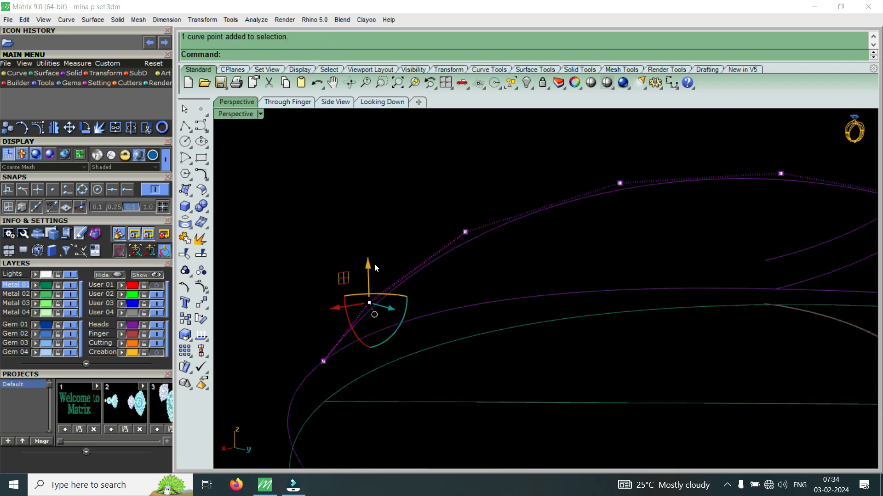
{"action": "left_click_drag", "start_coordinate": [370, 264], "coordinate": [387, 257]}
{"action": "left_click_drag", "start_coordinate": [410, 181], "coordinate": [495, 275]}
{"action": "left_click_drag", "start_coordinate": [465, 196], "coordinate": [470, 191]}
Step: Raise the remaining control points near the arch's crest slightly and turn off its control points
{"action": "scroll", "coordinate": [483, 209], "scroll_direction": "down", "scroll_amount": 3}
{"action": "left_click_drag", "start_coordinate": [528, 154], "coordinate": [596, 216]}
{"action": "left_click_drag", "start_coordinate": [585, 154], "coordinate": [591, 150]}
{"action": "left_click_drag", "start_coordinate": [453, 185], "coordinate": [479, 183]}
{"action": "mouse_move", "coordinate": [593, 185]}
{"action": "right_mouse_down"}
{"action": "mouse_move", "coordinate": [639, 200]}
{"action": "mouse_move", "coordinate": [603, 186]}
{"action": "right_mouse_up"}
{"action": "scroll", "coordinate": [555, 225], "scroll_direction": "down", "scroll_amount": 5}
{"action": "right_click_drag", "start_coordinate": [555, 225], "coordinate": [578, 317]}
{"action": "key", "text": "Escape"}
{"action": "scroll", "coordinate": [582, 313], "scroll_direction": "up", "scroll_amount": 3}
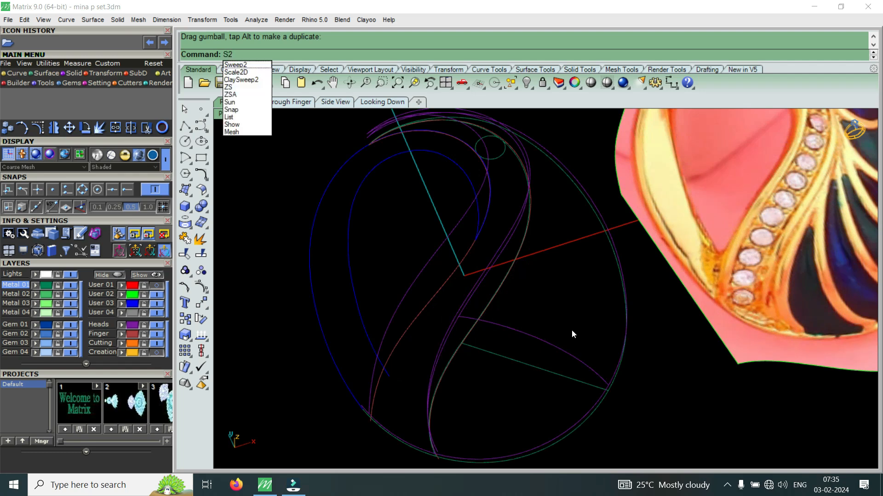
{"action": "key", "text": "Return"}
{"action": "right_click_drag", "start_coordinate": [562, 300], "coordinate": [451, 351]}
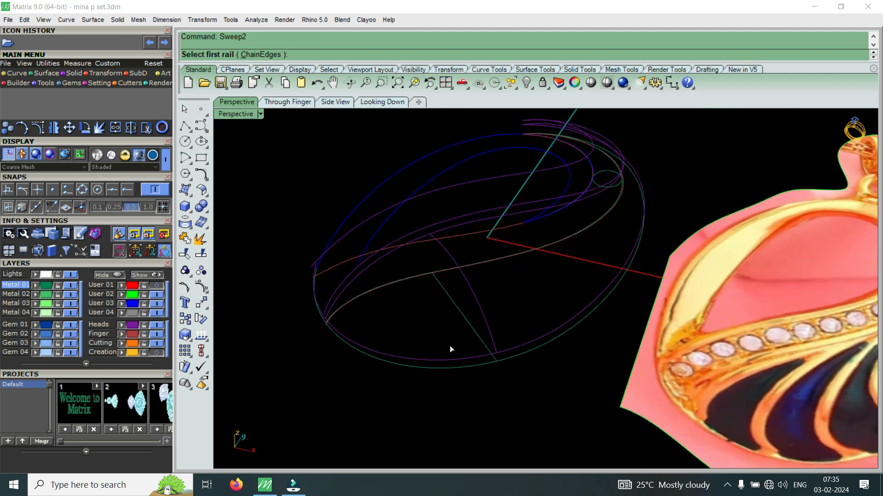
{"action": "left_click", "coordinate": [454, 364]}
{"action": "scroll", "coordinate": [393, 255], "scroll_direction": "up", "scroll_amount": 3}
{"action": "left_click", "coordinate": [386, 249]}
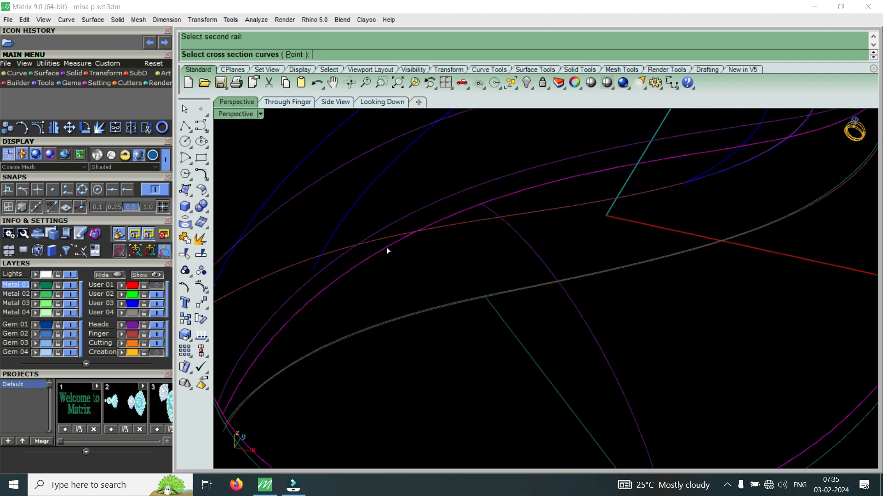
{"action": "scroll", "coordinate": [485, 253], "scroll_direction": "down", "scroll_amount": 3}
{"action": "left_click", "coordinate": [493, 248]}
{"action": "key", "text": "Return"}
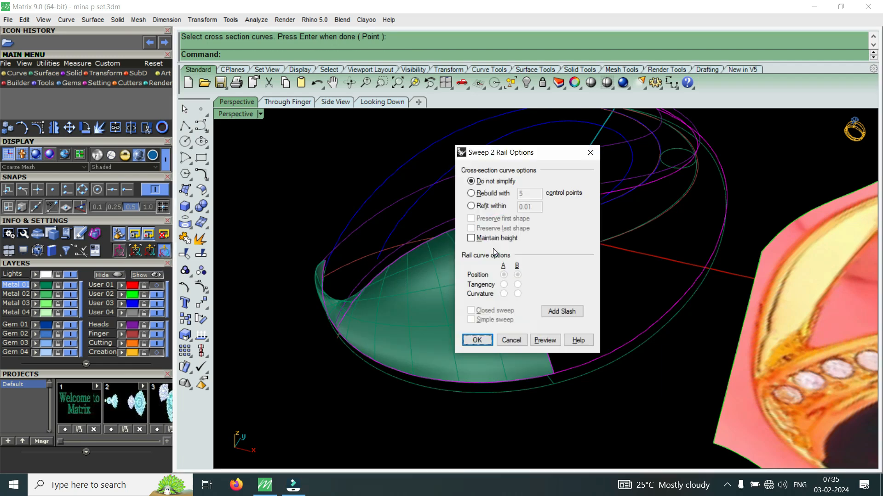
{"action": "key", "text": "Escape"}
Step: Split the purple outer oval curve at a point where the inner purple S-curve's lower end meets it
{"action": "scroll", "coordinate": [373, 306], "scroll_direction": "up", "scroll_amount": 5}
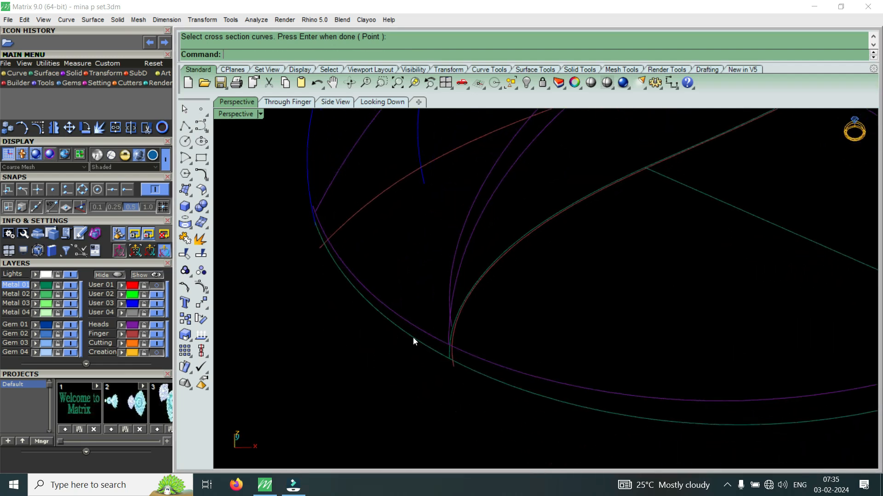
{"action": "scroll", "coordinate": [466, 339], "scroll_direction": "up", "scroll_amount": 6}
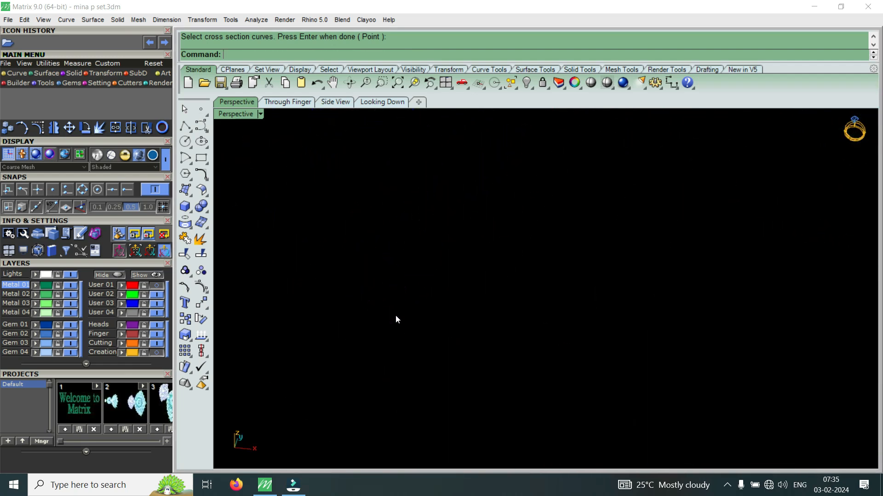
{"action": "scroll", "coordinate": [397, 326], "scroll_direction": "down", "scroll_amount": 2}
{"action": "left_click", "coordinate": [412, 341]}
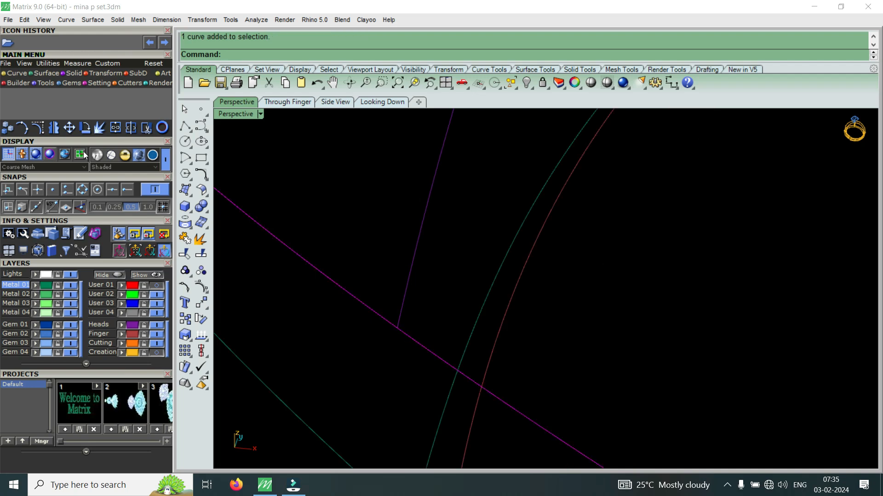
{"action": "left_click", "coordinate": [131, 128]}
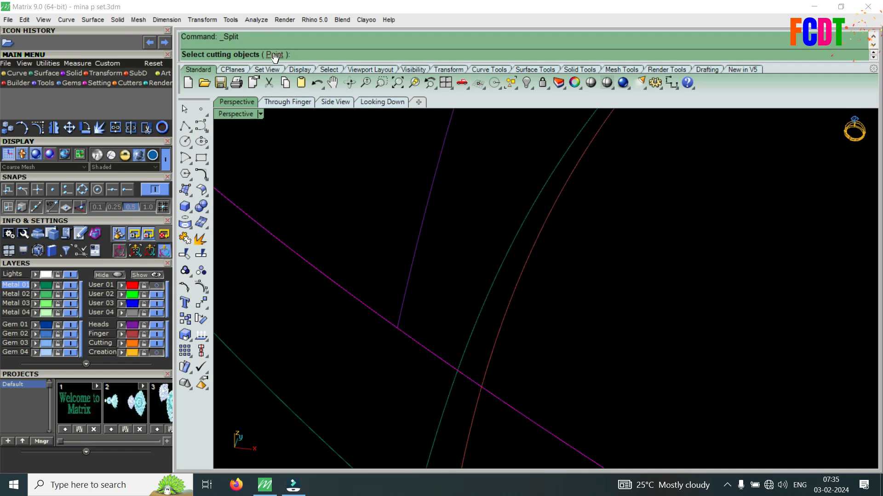
{"action": "left_click", "coordinate": [274, 55]}
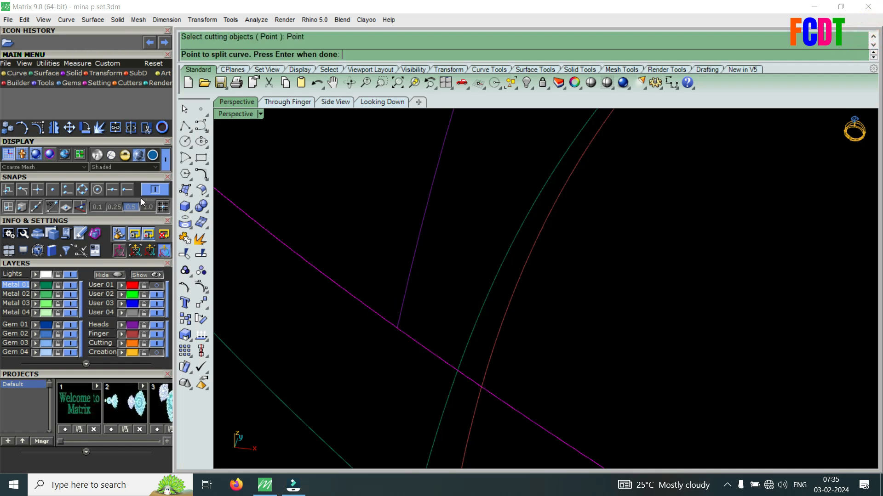
{"action": "left_click", "coordinate": [398, 329]}
{"action": "key", "text": "Return"}
{"action": "left_click", "coordinate": [407, 332]}
Step: Show the inner purple curve's control points and move its lower end point onto the outer curve's split point
{"action": "scroll", "coordinate": [395, 331], "scroll_direction": "up", "scroll_amount": 3}
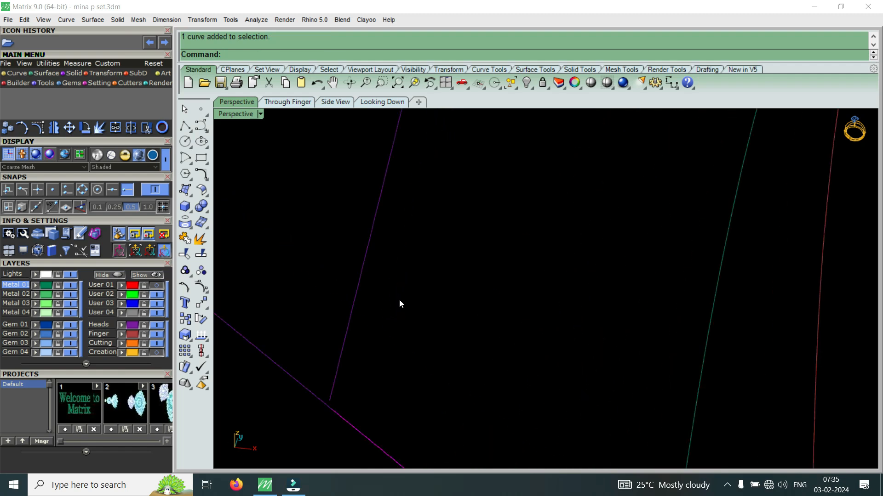
{"action": "left_click", "coordinate": [332, 384]}
{"action": "left_click", "coordinate": [39, 128]}
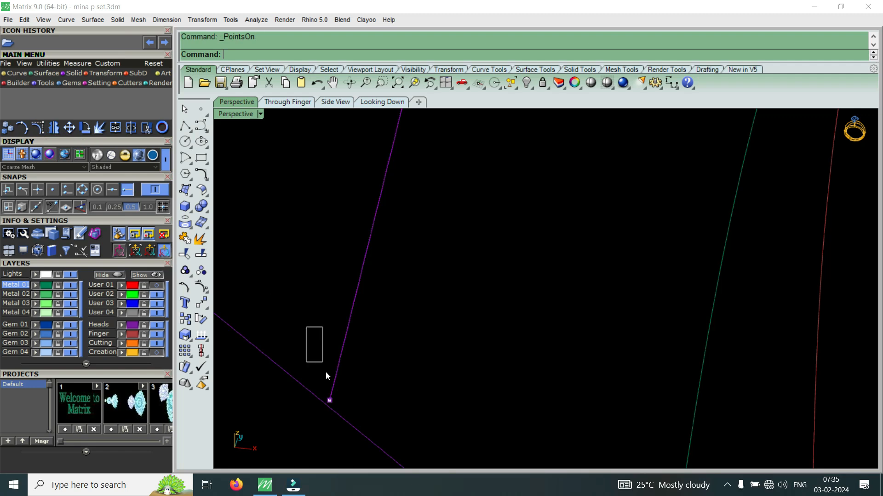
{"action": "left_click", "coordinate": [330, 401]}
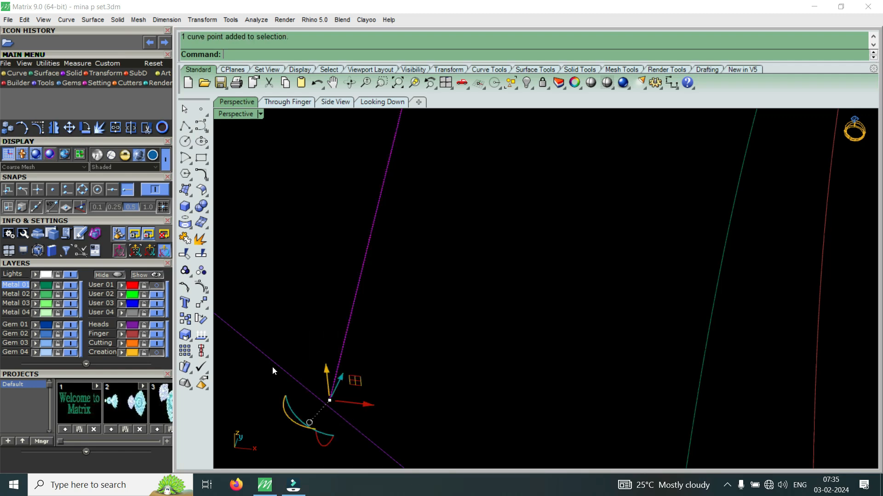
{"action": "left_click", "coordinate": [69, 128]}
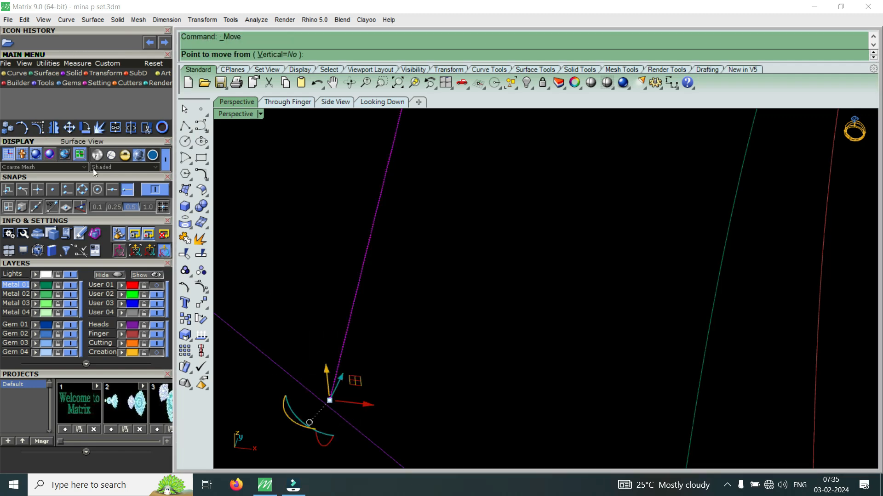
{"action": "left_click", "coordinate": [329, 400]}
{"action": "left_click", "coordinate": [332, 410]}
{"action": "scroll", "coordinate": [317, 377], "scroll_direction": "down", "scroll_amount": 6}
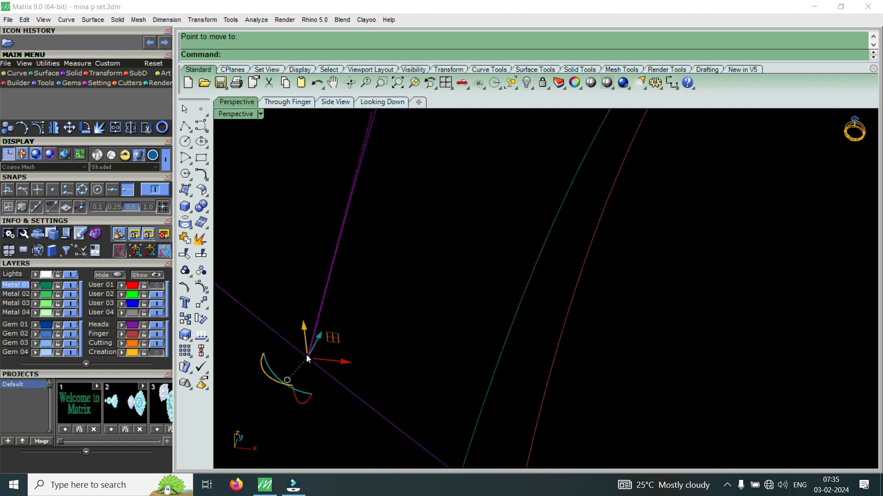
{"action": "scroll", "coordinate": [307, 358], "scroll_direction": "down", "scroll_amount": 6}
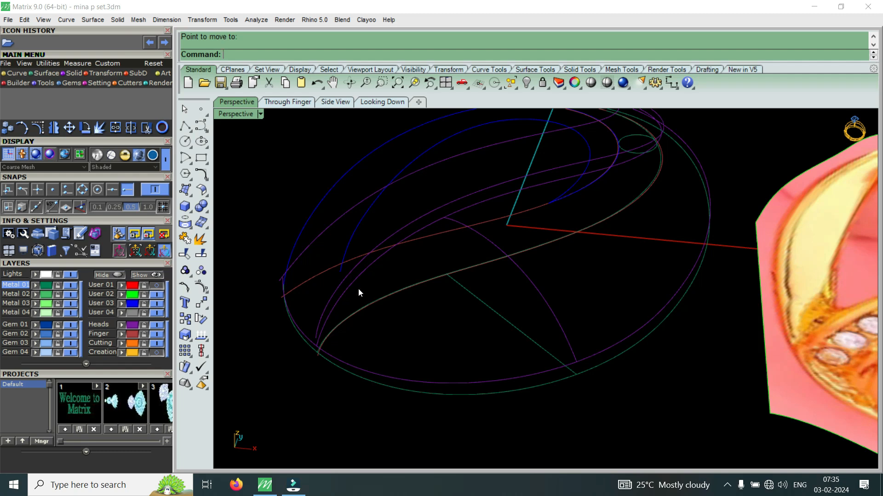
Step: Sweep the arched cross-section along the inner purple S-curve and the purple outer curve with Sweep2 to form the teardrop's rounded end
{"action": "type", "text": "S2"}
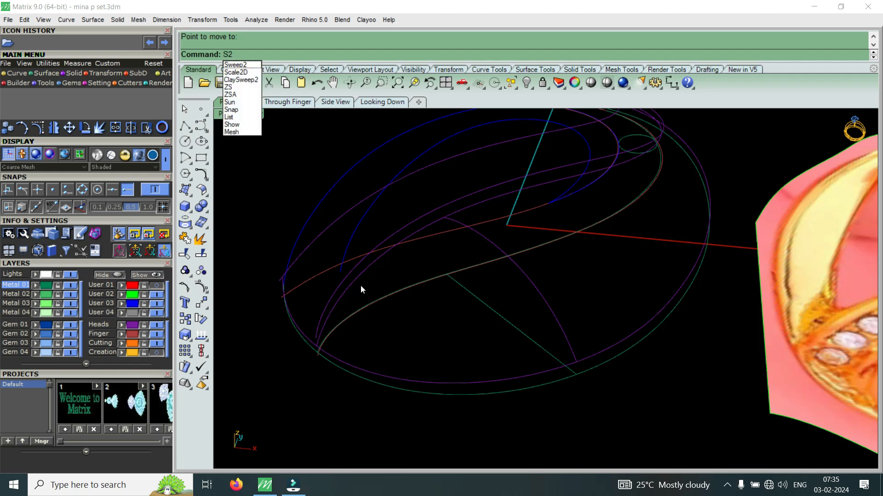
{"action": "left_click", "coordinate": [235, 65]}
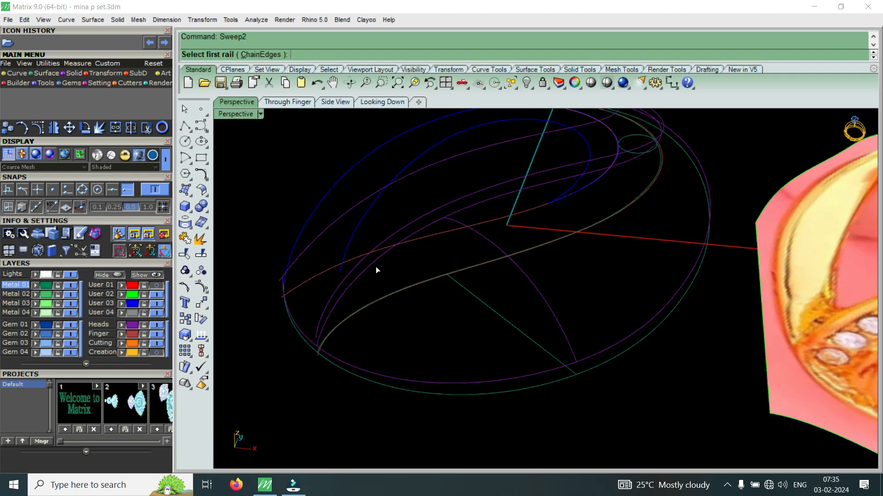
{"action": "left_click", "coordinate": [368, 271]}
{"action": "left_click", "coordinate": [406, 383]}
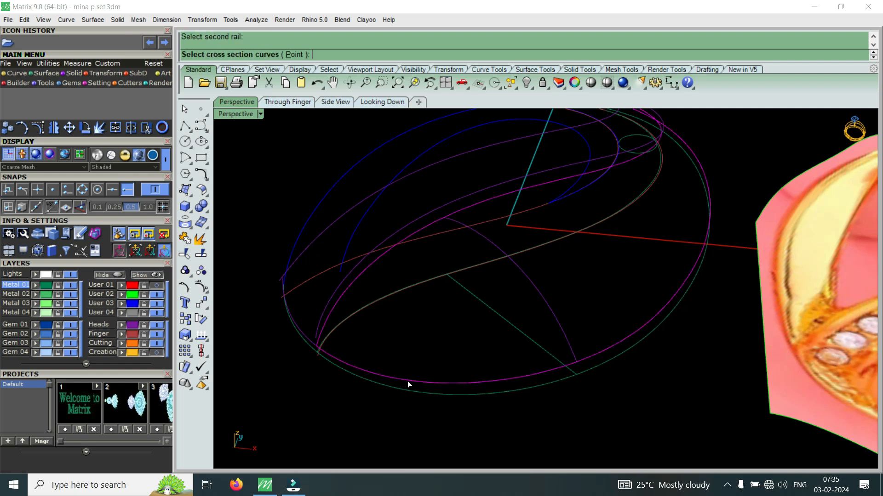
{"action": "left_click", "coordinate": [537, 293]}
{"action": "key", "text": "Return"}
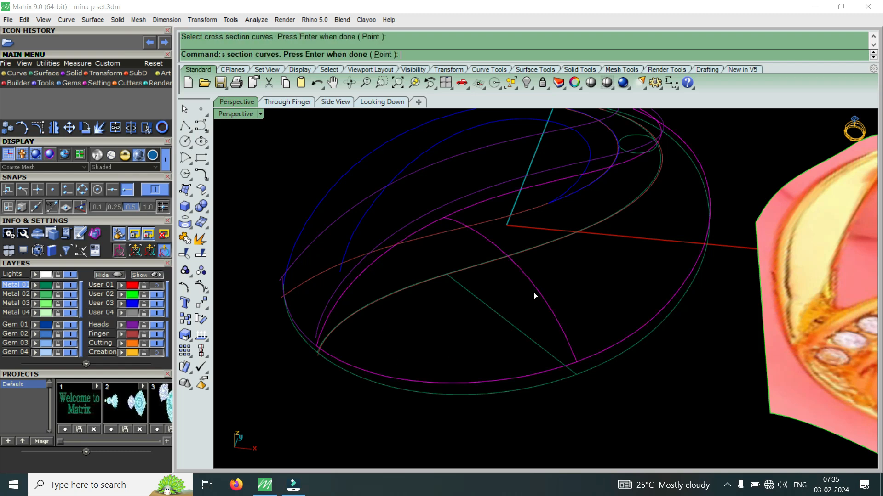
{"action": "key", "text": "Return"}
Step: Set up a second two-rail sweep along the remaining inner and outer purple curves, using the first surface's open edge as cross-section
{"action": "right_click_drag", "start_coordinate": [533, 292], "coordinate": [541, 178]}
{"action": "right_click", "coordinate": [541, 178]}
{"action": "left_click", "coordinate": [541, 187]}
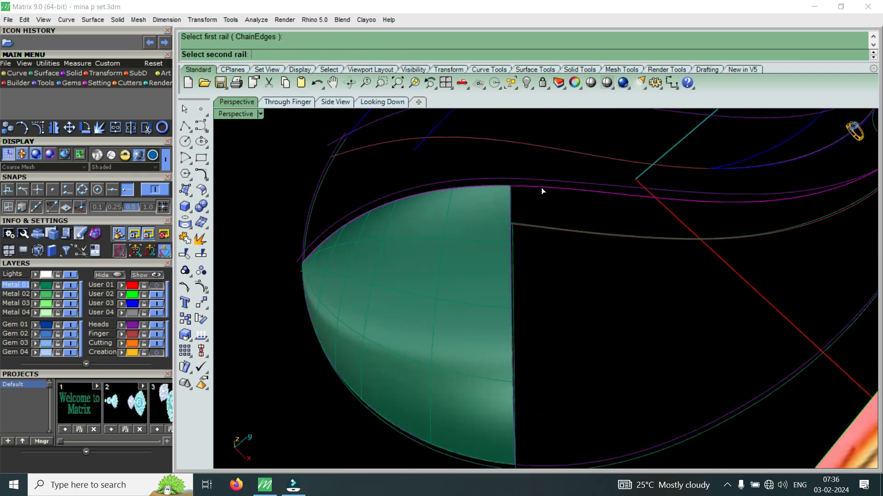
{"action": "scroll", "coordinate": [541, 187], "scroll_direction": "down", "scroll_amount": 4}
{"action": "scroll", "coordinate": [557, 301], "scroll_direction": "up", "scroll_amount": 4}
{"action": "left_click", "coordinate": [560, 389]}
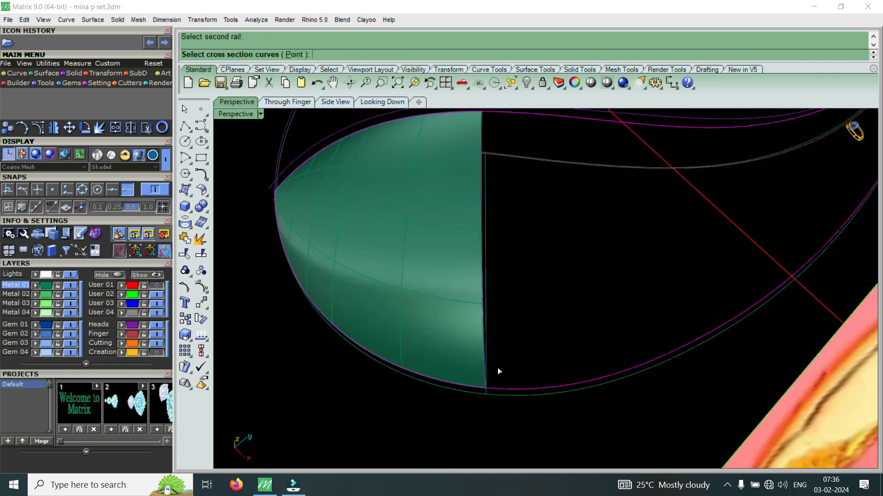
{"action": "scroll", "coordinate": [494, 367], "scroll_direction": "up", "scroll_amount": 3}
{"action": "right_click_drag", "start_coordinate": [488, 360], "coordinate": [404, 335]}
{"action": "left_click", "coordinate": [471, 302]}
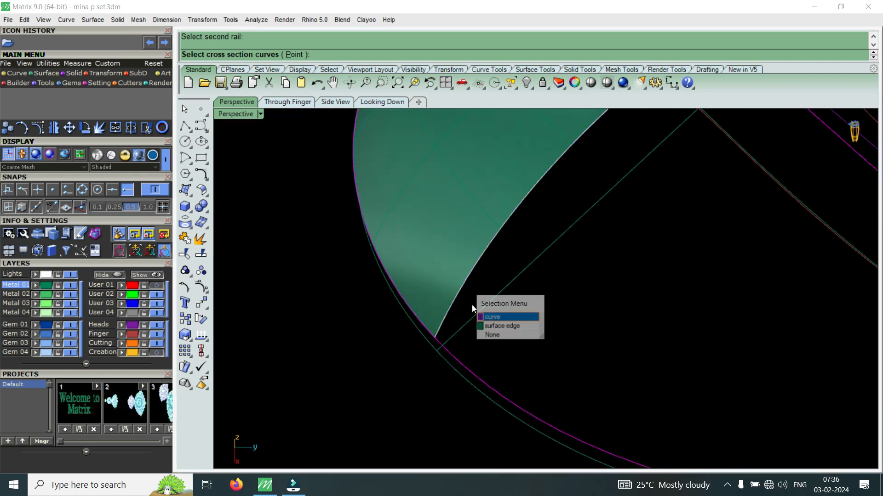
{"action": "left_click", "coordinate": [495, 327]}
{"action": "scroll", "coordinate": [403, 300], "scroll_direction": "down", "scroll_amount": 4}
{"action": "scroll", "coordinate": [555, 319], "scroll_direction": "up", "scroll_amount": 2}
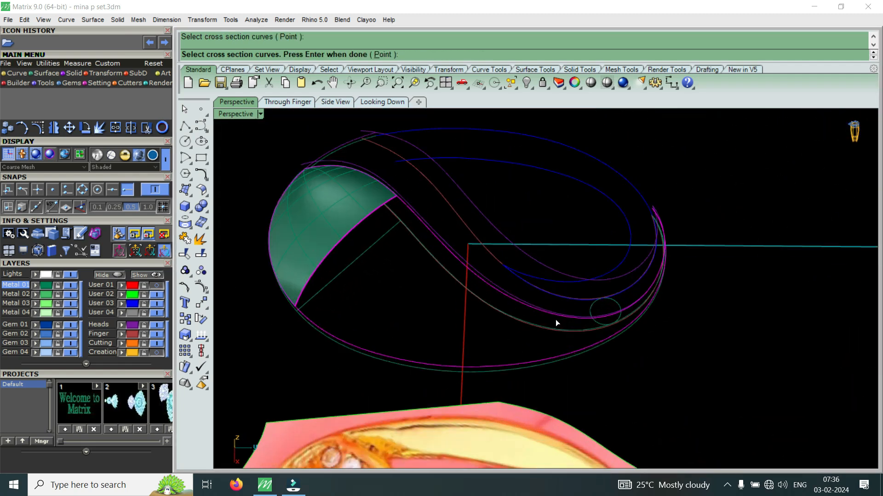
{"action": "right_click", "coordinate": [545, 319]}
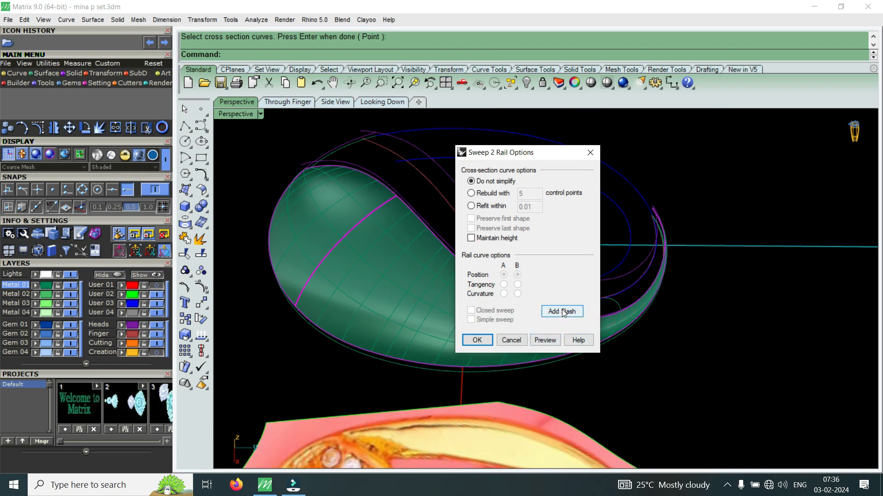
Step: Add the first two slashes to the sweep, linking inner and outer rails across the wide part next to the cross-section
{"action": "left_click", "coordinate": [563, 313]}
{"action": "scroll", "coordinate": [406, 301], "scroll_direction": "up", "scroll_amount": 2}
{"action": "right_click_drag", "start_coordinate": [406, 301], "coordinate": [446, 299]}
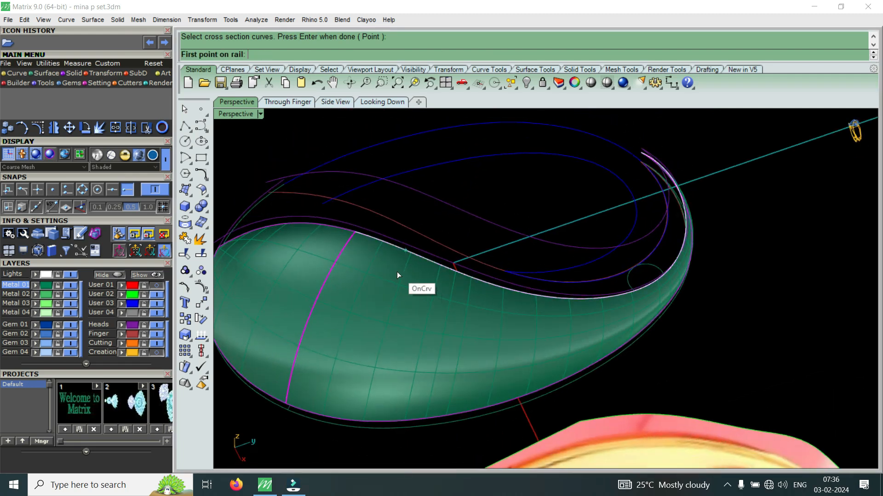
{"action": "left_click", "coordinate": [398, 275]}
{"action": "left_click", "coordinate": [367, 404]}
{"action": "scroll", "coordinate": [491, 307], "scroll_direction": "up", "scroll_amount": 2}
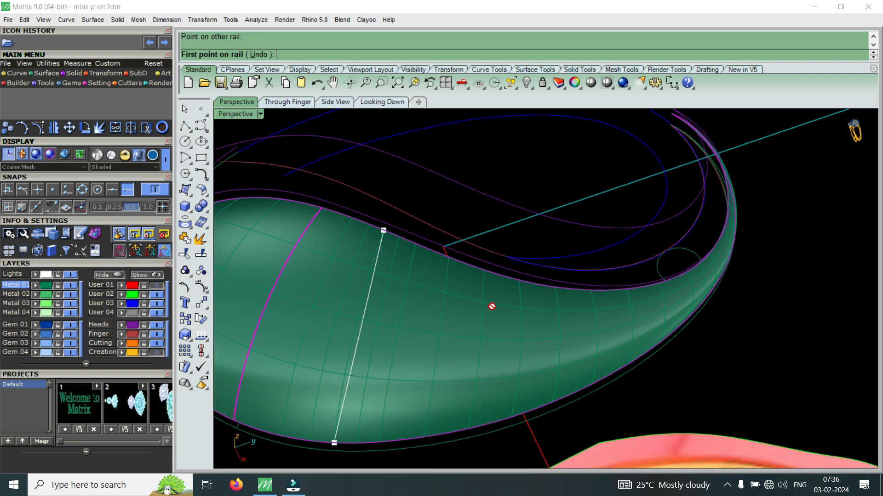
{"action": "left_click", "coordinate": [494, 271]}
{"action": "left_click", "coordinate": [480, 416]}
Step: Add two more sweep slashes between the rails along the narrowing middle of the surface
{"action": "scroll", "coordinate": [541, 344], "scroll_direction": "down", "scroll_amount": 3}
{"action": "scroll", "coordinate": [542, 341], "scroll_direction": "up", "scroll_amount": 5}
{"action": "right_click_drag", "start_coordinate": [500, 329], "coordinate": [473, 325]}
{"action": "scroll", "coordinate": [489, 276], "scroll_direction": "up", "scroll_amount": 3}
{"action": "left_click", "coordinate": [495, 264]}
{"action": "left_click", "coordinate": [462, 367]}
{"action": "scroll", "coordinate": [536, 341], "scroll_direction": "down", "scroll_amount": 3}
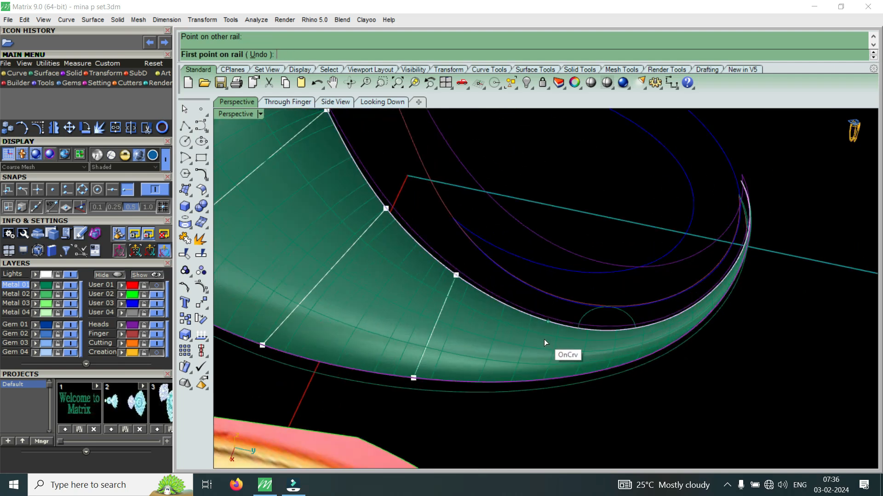
{"action": "scroll", "coordinate": [566, 352], "scroll_direction": "up", "scroll_amount": 3}
{"action": "left_click", "coordinate": [571, 316]}
{"action": "left_click", "coordinate": [571, 387]}
Step: Add two further sweep slashes between the rails where the surface curves beyond the small circle toward its thin tip
{"action": "right_click_drag", "start_coordinate": [572, 388], "coordinate": [533, 343]}
{"action": "scroll", "coordinate": [608, 322], "scroll_direction": "up", "scroll_amount": 5}
{"action": "left_click", "coordinate": [572, 311]}
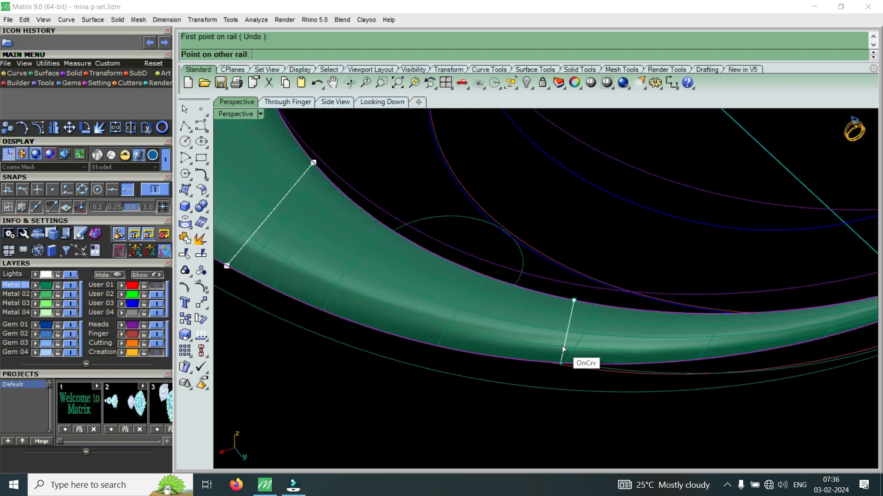
{"action": "left_click", "coordinate": [562, 363]}
{"action": "scroll", "coordinate": [561, 354], "scroll_direction": "down", "scroll_amount": 4}
{"action": "scroll", "coordinate": [666, 364], "scroll_direction": "up", "scroll_amount": 7}
{"action": "right_click_drag", "start_coordinate": [682, 372], "coordinate": [588, 345]}
{"action": "scroll", "coordinate": [517, 307], "scroll_direction": "down", "scroll_amount": 5}
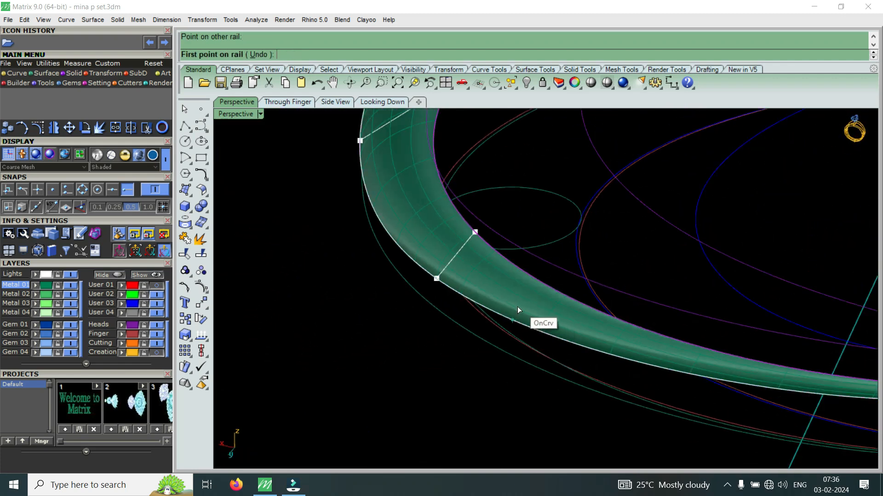
{"action": "scroll", "coordinate": [516, 318], "scroll_direction": "up", "scroll_amount": 6}
{"action": "scroll", "coordinate": [516, 319], "scroll_direction": "up", "scroll_amount": 2}
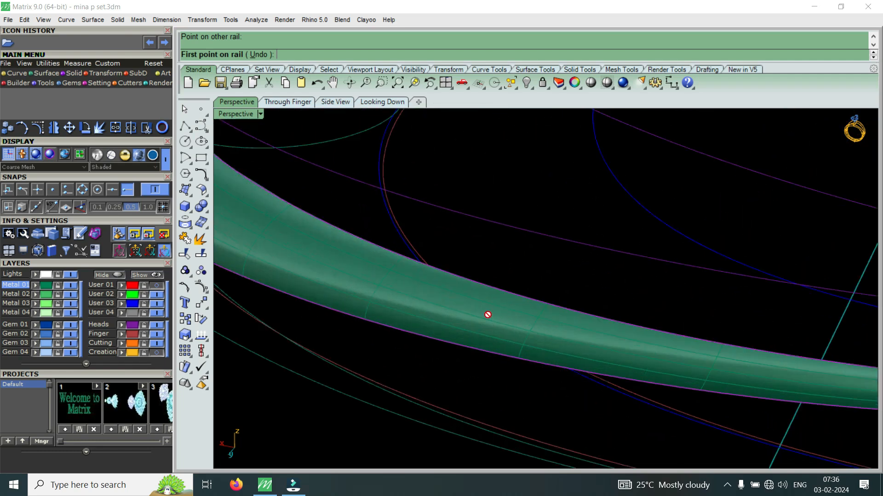
{"action": "left_click", "coordinate": [488, 300]}
{"action": "left_click", "coordinate": [481, 336]}
Step: Add a last sweep slash near the thin tip and create the surface without simplifying the cross-section
{"action": "scroll", "coordinate": [606, 353], "scroll_direction": "down", "scroll_amount": 4}
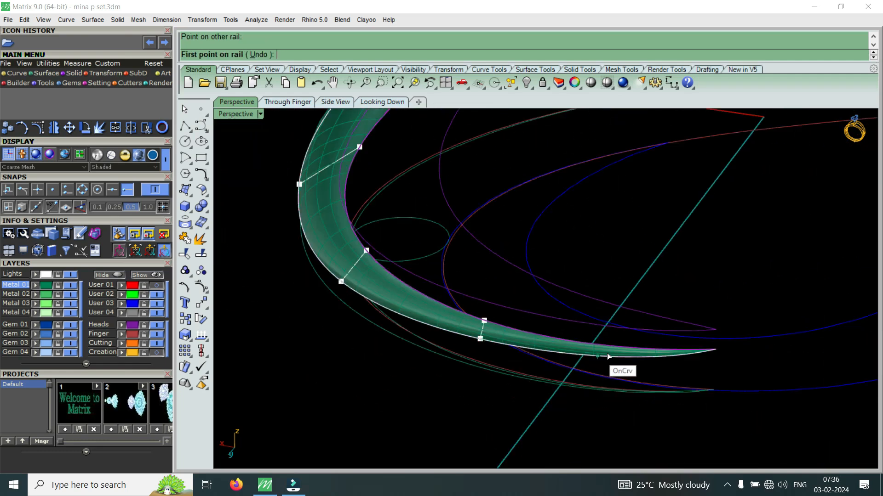
{"action": "scroll", "coordinate": [571, 343], "scroll_direction": "up", "scroll_amount": 4}
{"action": "left_click", "coordinate": [571, 345]}
{"action": "left_click", "coordinate": [570, 351]}
{"action": "right_click", "coordinate": [570, 351]}
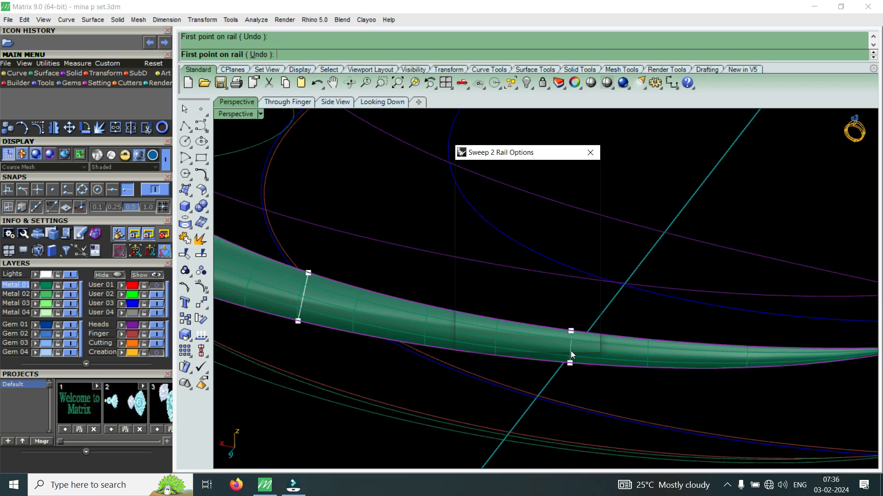
{"action": "left_click", "coordinate": [478, 342]}
Step: Compare the swept surface and its thin upper tip with the pendant's upper end in the reference picture
{"action": "scroll", "coordinate": [579, 361], "scroll_direction": "down", "scroll_amount": 6}
{"action": "scroll", "coordinate": [673, 374], "scroll_direction": "down", "scroll_amount": 2}
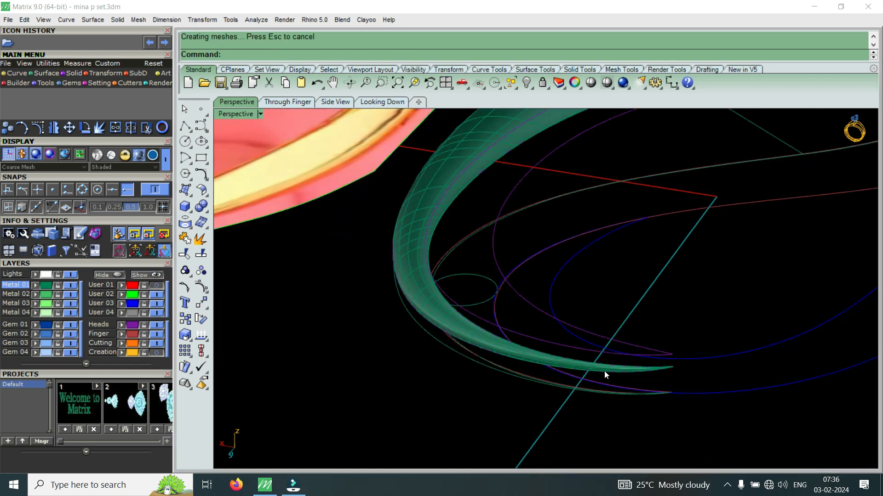
{"action": "scroll", "coordinate": [528, 356], "scroll_direction": "down", "scroll_amount": 7}
{"action": "right_click_drag", "start_coordinate": [465, 327], "coordinate": [664, 332]}
{"action": "scroll", "coordinate": [593, 328], "scroll_direction": "down", "scroll_amount": 4}
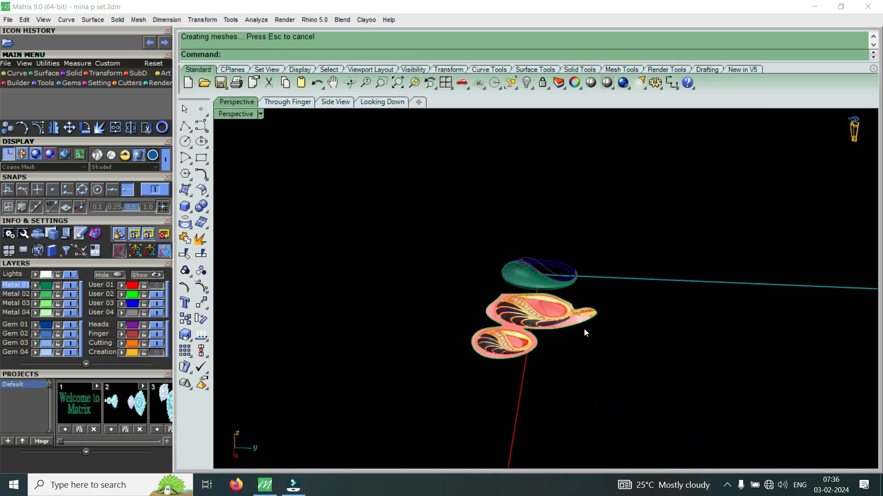
{"action": "scroll", "coordinate": [584, 328], "scroll_direction": "up", "scroll_amount": 4}
{"action": "right_click_drag", "start_coordinate": [586, 330], "coordinate": [708, 380]}
{"action": "scroll", "coordinate": [636, 324], "scroll_direction": "up", "scroll_amount": 7}
{"action": "right_click_drag", "start_coordinate": [636, 325], "coordinate": [662, 363]}
{"action": "scroll", "coordinate": [660, 317], "scroll_direction": "up", "scroll_amount": 5}
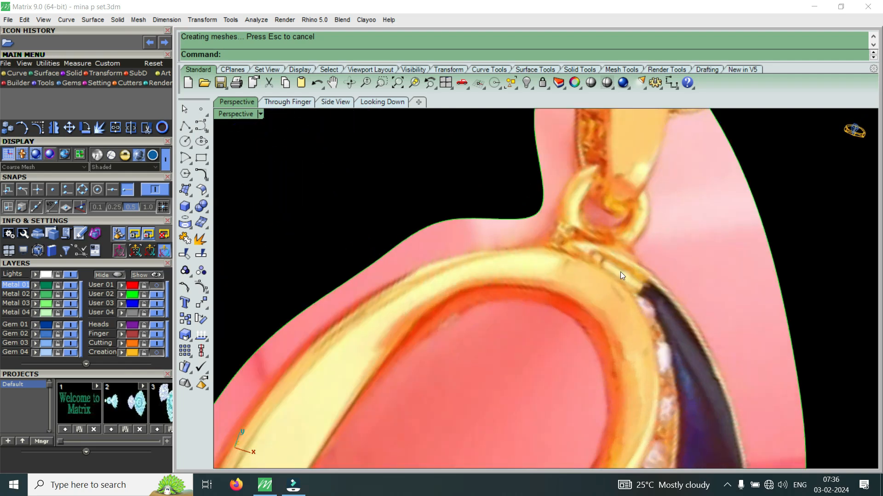
{"action": "scroll", "coordinate": [630, 275], "scroll_direction": "down", "scroll_amount": 6}
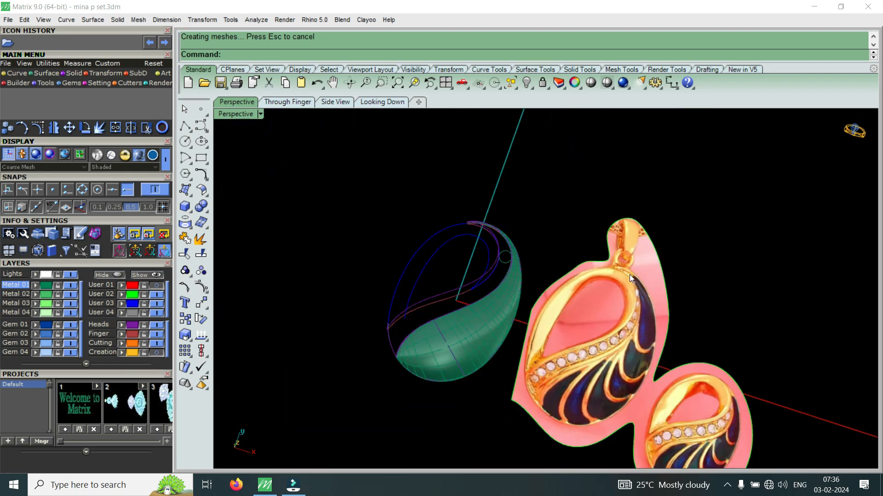
{"action": "scroll", "coordinate": [478, 219], "scroll_direction": "up", "scroll_amount": 5}
{"action": "scroll", "coordinate": [515, 213], "scroll_direction": "up", "scroll_amount": 4}
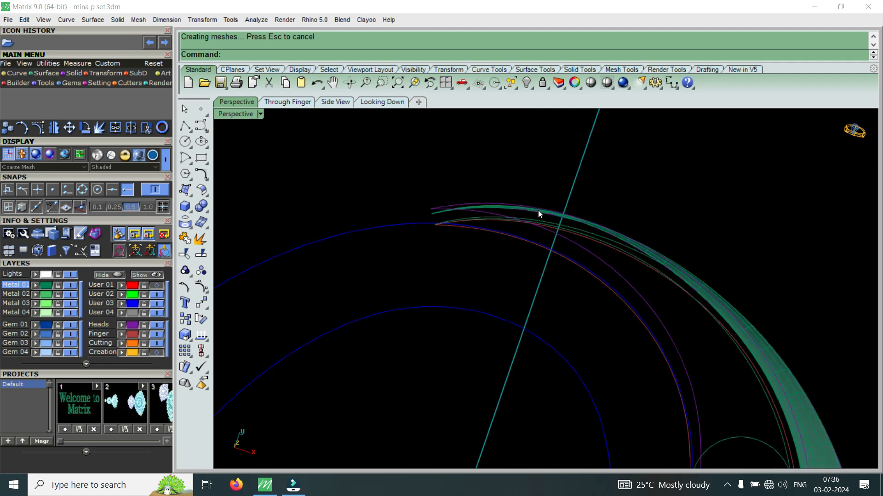
{"action": "scroll", "coordinate": [469, 223], "scroll_direction": "down", "scroll_amount": 4}
{"action": "scroll", "coordinate": [487, 232], "scroll_direction": "down", "scroll_amount": 3}
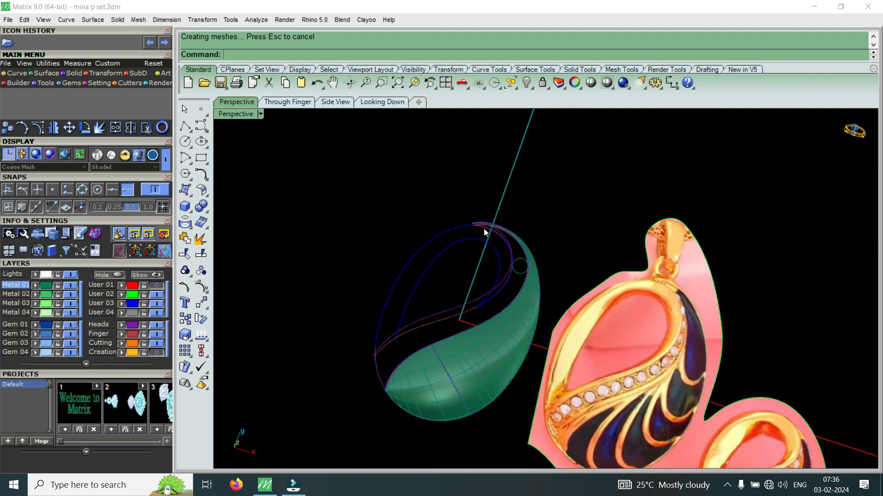
{"action": "scroll", "coordinate": [604, 263], "scroll_direction": "up", "scroll_amount": 2}
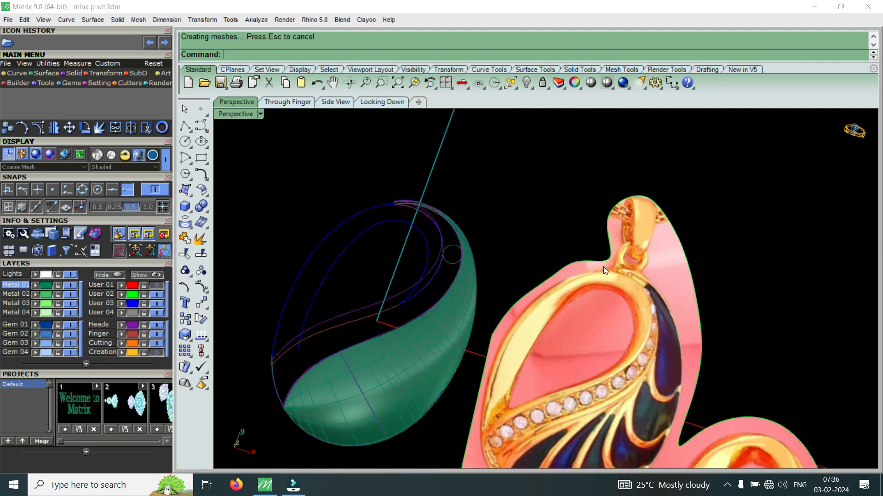
{"action": "scroll", "coordinate": [401, 194], "scroll_direction": "up", "scroll_amount": 5}
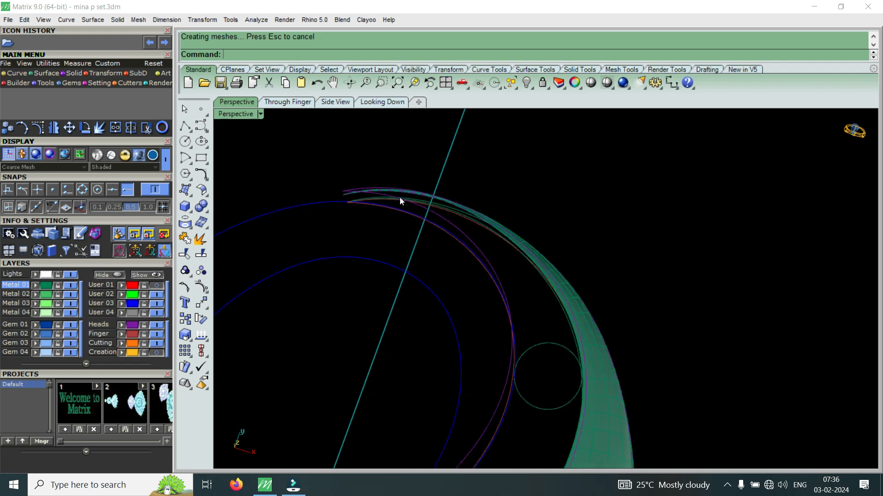
{"action": "right_click_drag", "start_coordinate": [441, 203], "coordinate": [597, 281]}
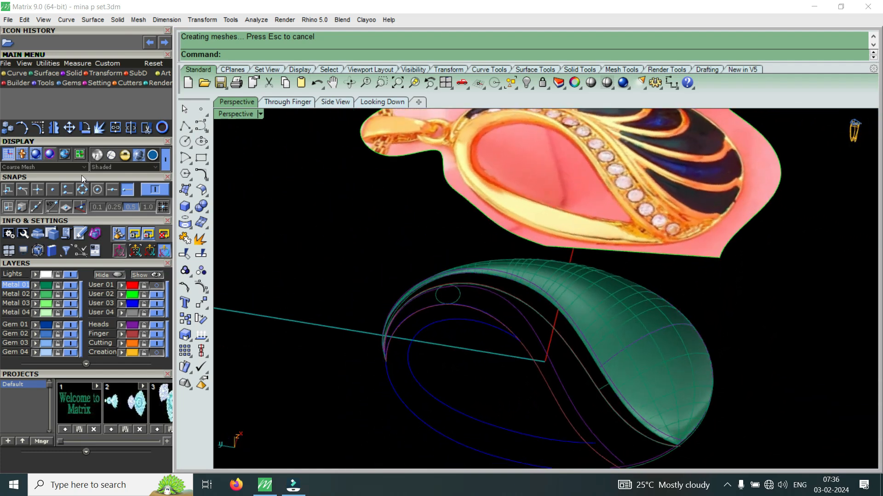
Step: Try to merge the two swept surfaces at their shared edge with MergeSrf, and undo the merge
{"action": "left_click", "coordinate": [42, 75]}
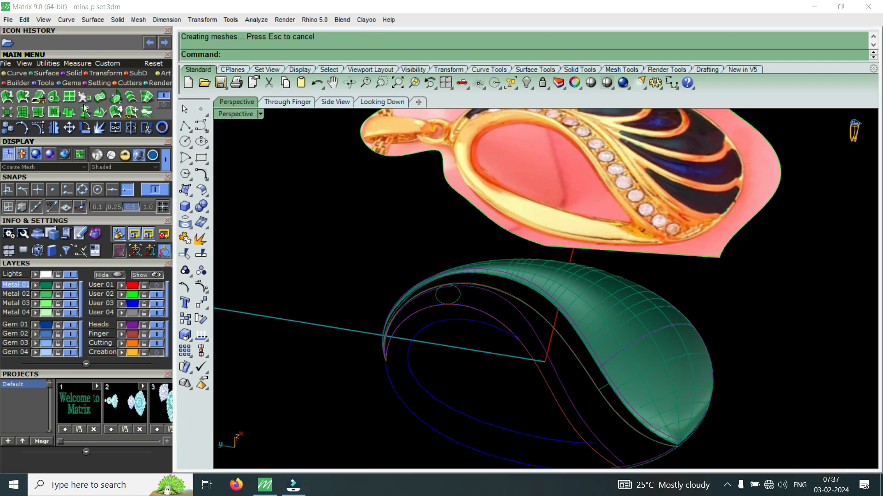
{"action": "left_click", "coordinate": [161, 105]}
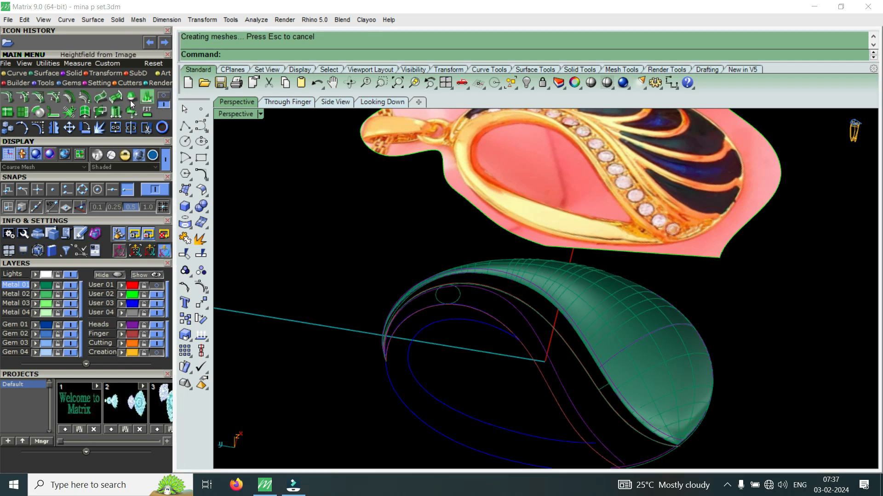
{"action": "left_click", "coordinate": [101, 100]}
{"action": "left_click", "coordinate": [627, 302]}
{"action": "left_click", "coordinate": [650, 361]}
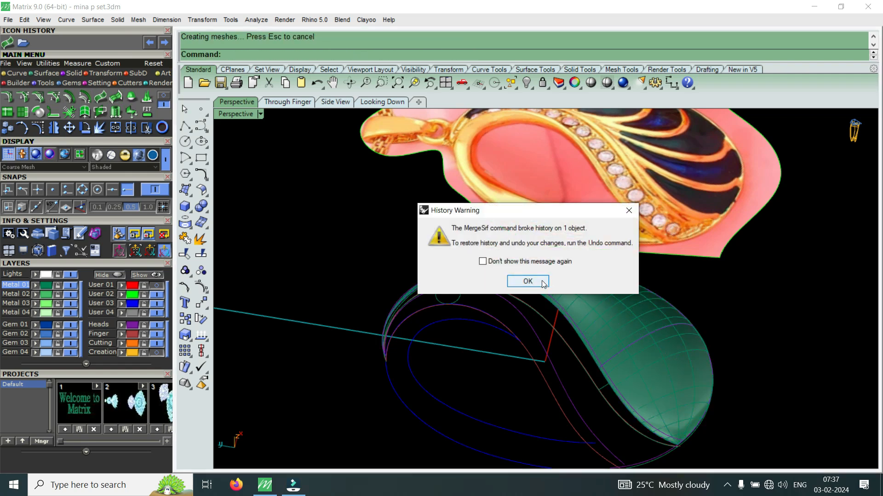
{"action": "left_click", "coordinate": [527, 281]}
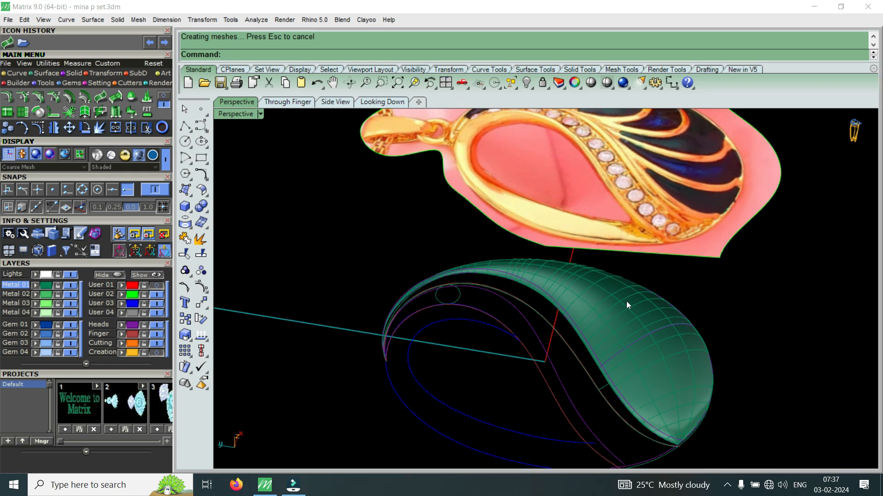
{"action": "right_click_drag", "start_coordinate": [628, 297], "coordinate": [514, 329]}
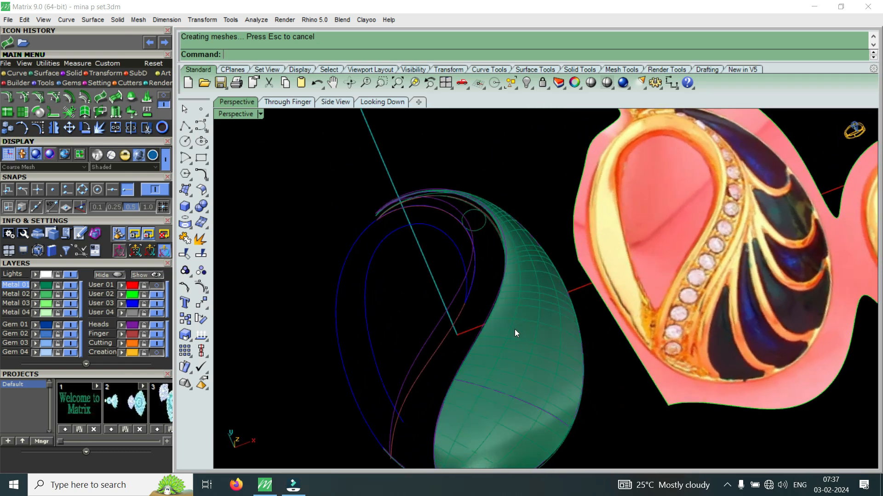
{"action": "key", "text": "ctrl+z"}
{"action": "left_click", "coordinate": [506, 403]}
{"action": "key", "text": "Escape"}
Step: Merge the rounded-end surface and the long tapering surface into one surface and select the merged surface
{"action": "left_click", "coordinate": [8, 43]}
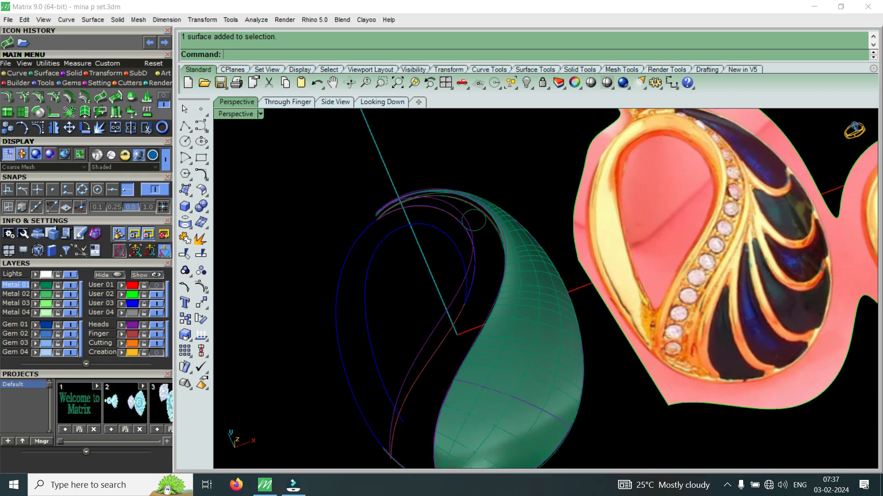
{"action": "left_click", "coordinate": [522, 434]}
{"action": "left_click", "coordinate": [520, 382]}
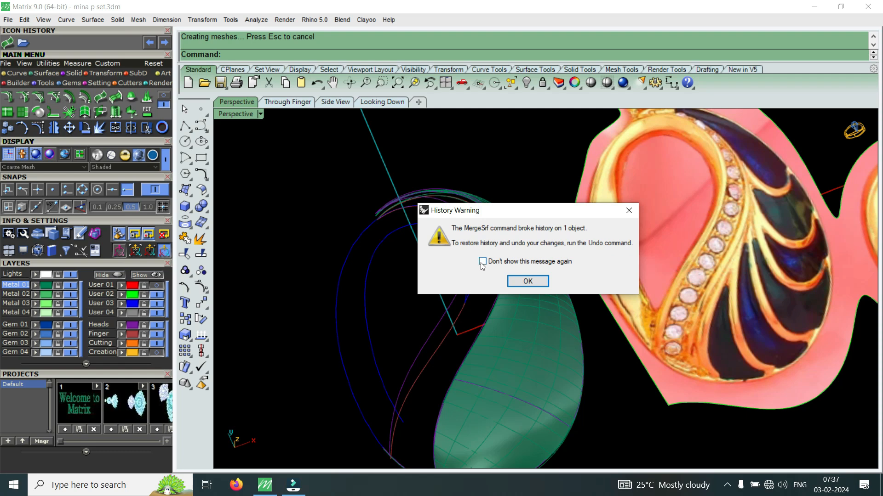
{"action": "left_click", "coordinate": [527, 281]}
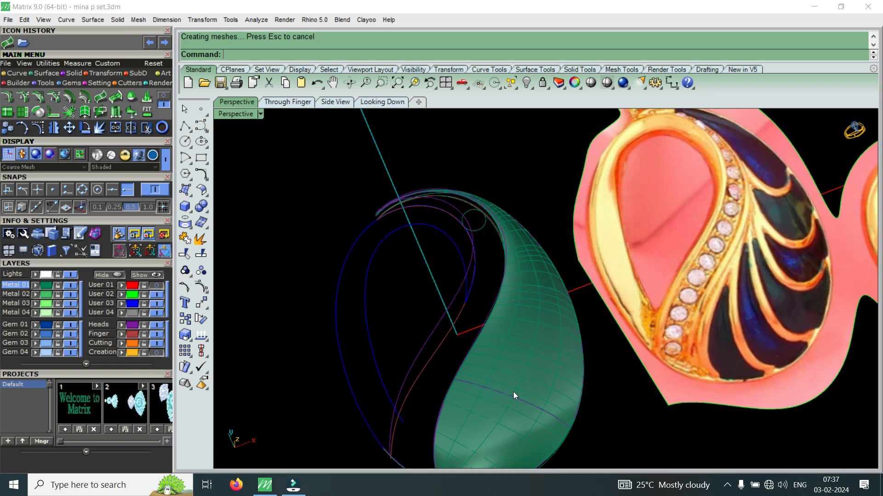
{"action": "left_click", "coordinate": [515, 394]}
{"action": "scroll", "coordinate": [528, 334], "scroll_direction": "down", "scroll_amount": 3}
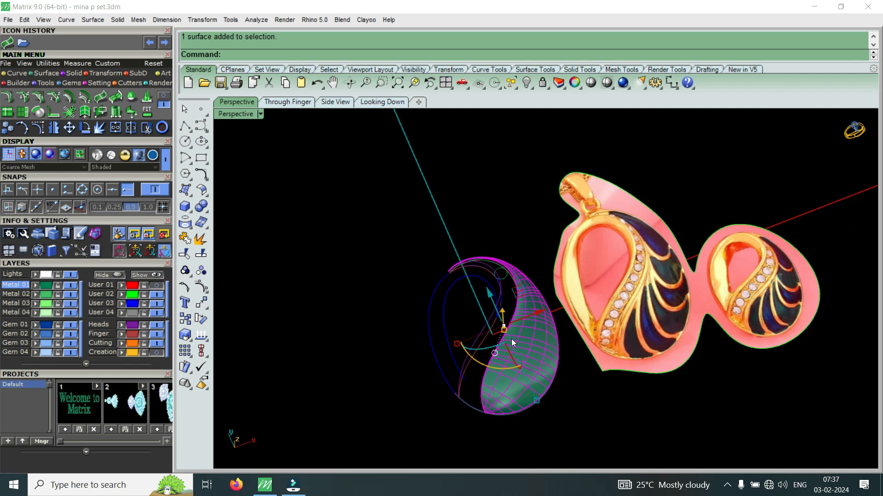
Step: Delete the merged teardrop surface, leaving only the rails and the arched cross-section
{"action": "key", "text": "Escape"}
{"action": "scroll", "coordinate": [506, 340], "scroll_direction": "up", "scroll_amount": 5}
{"action": "right_click_drag", "start_coordinate": [504, 340], "coordinate": [436, 330]}
{"action": "left_click", "coordinate": [540, 348]}
{"action": "key", "text": "Delete"}
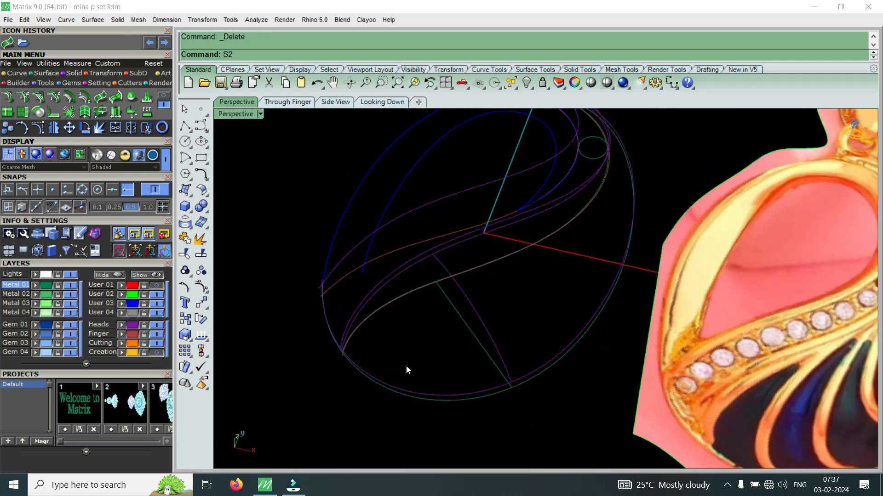
{"action": "key", "text": "Return"}
{"action": "scroll", "coordinate": [468, 403], "scroll_direction": "up", "scroll_amount": 4}
{"action": "left_click", "coordinate": [394, 245]}
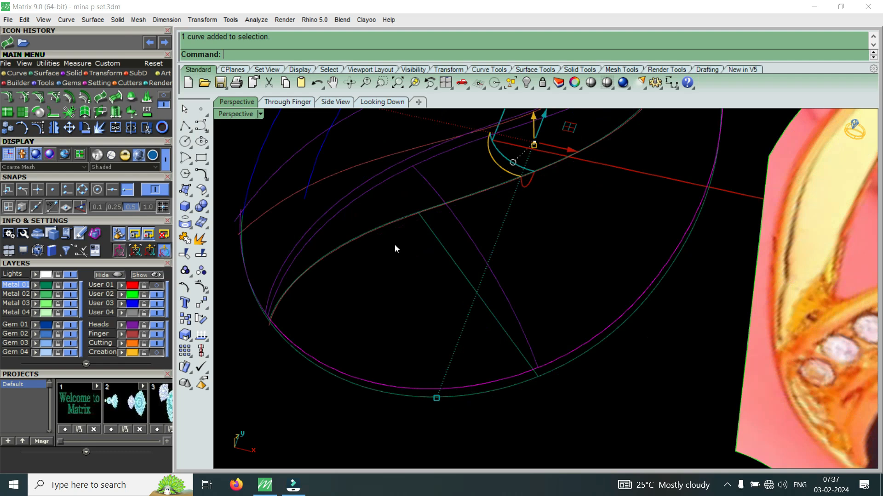
{"action": "left_click", "coordinate": [371, 192]}
{"action": "key", "text": "Escape"}
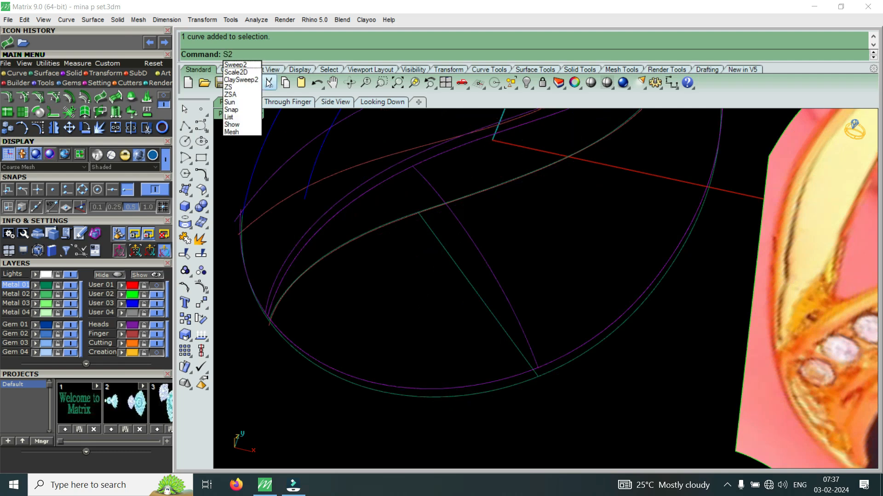
Step: Create the rounded-end surface with Sweep2 from the inner and outer rails and the arched cross-section
{"action": "key", "text": "Return"}
{"action": "left_click", "coordinate": [402, 174]}
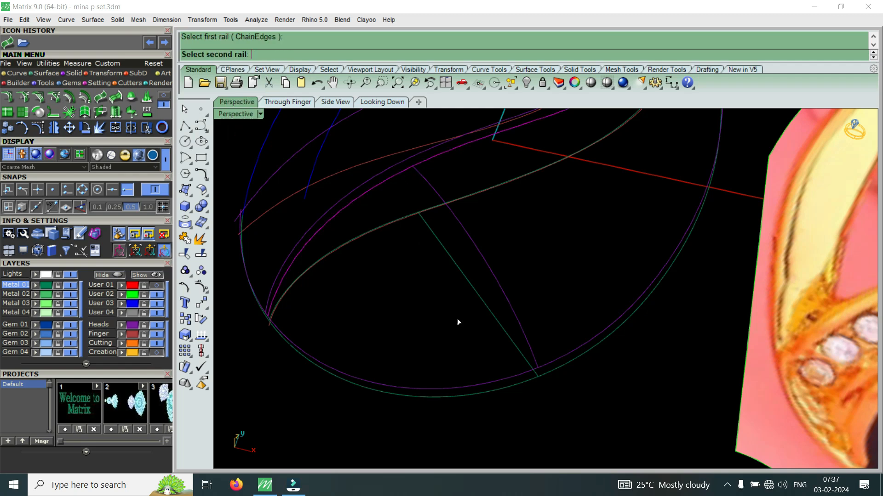
{"action": "left_click", "coordinate": [486, 386]}
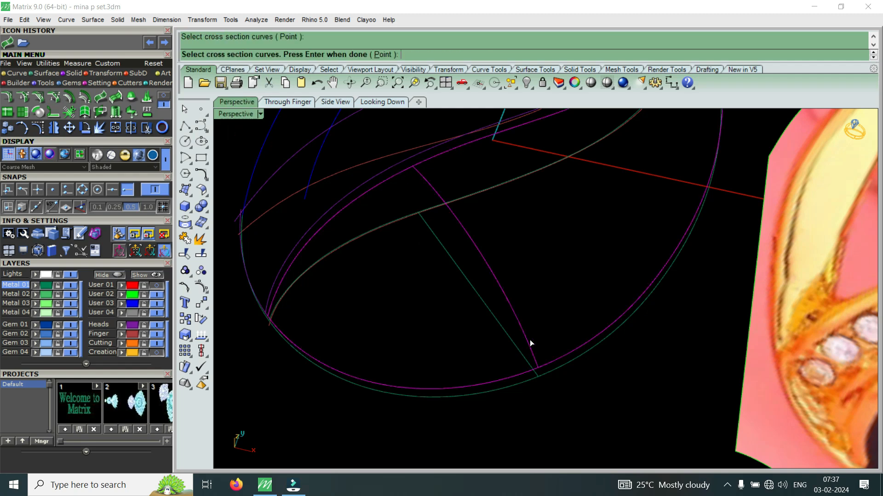
{"action": "key", "text": "Return"}
{"action": "key", "text": "Return"}
Step: Sweep the arched cross-section curve along the remaining inner and outer rails with Sweep2 to form the long tapering surface
{"action": "key", "text": "Return"}
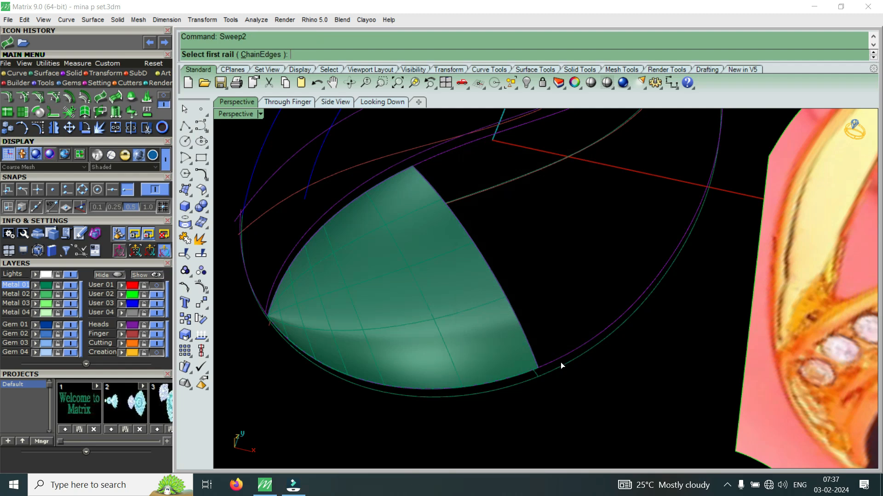
{"action": "left_click", "coordinate": [562, 365]}
{"action": "key", "text": "Return"}
{"action": "right_click_drag", "start_coordinate": [561, 354], "coordinate": [511, 246]}
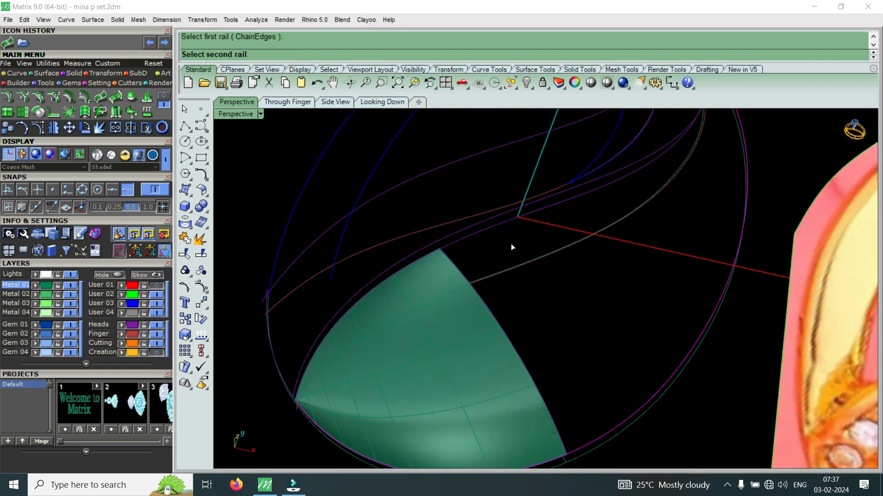
{"action": "left_click", "coordinate": [524, 345]}
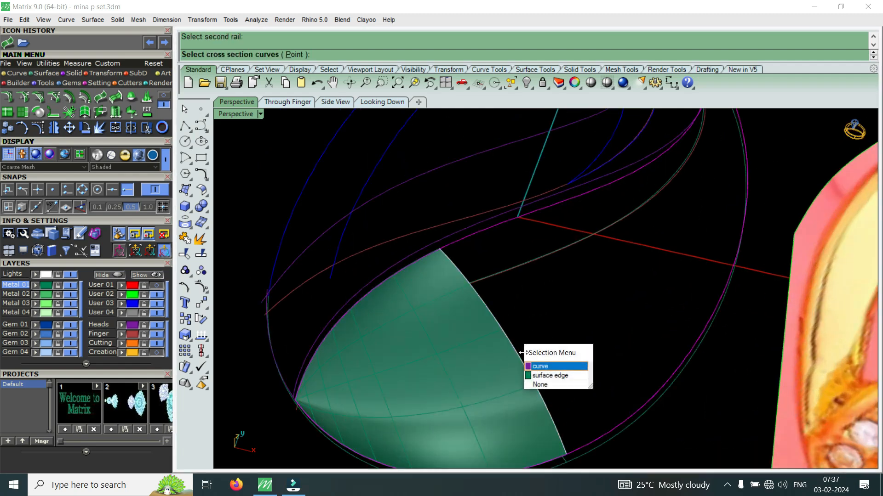
{"action": "left_click", "coordinate": [540, 366]}
{"action": "key", "text": "Return"}
{"action": "key", "text": "Return"}
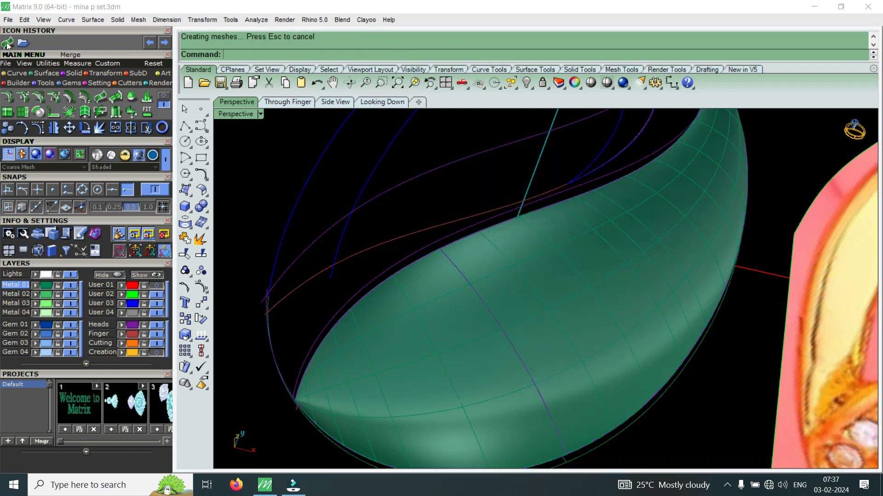
Step: Merge the rounded-end surface and the tapering surface into one teardrop surface
{"action": "left_click", "coordinate": [116, 96]}
{"action": "left_click", "coordinate": [568, 311]}
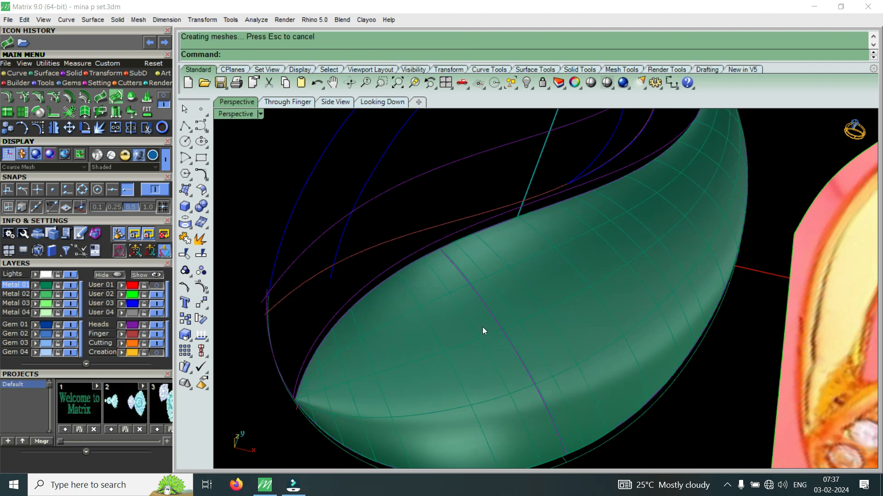
{"action": "scroll", "coordinate": [482, 329], "scroll_direction": "down", "scroll_amount": 5}
{"action": "right_click_drag", "start_coordinate": [503, 282], "coordinate": [609, 376]}
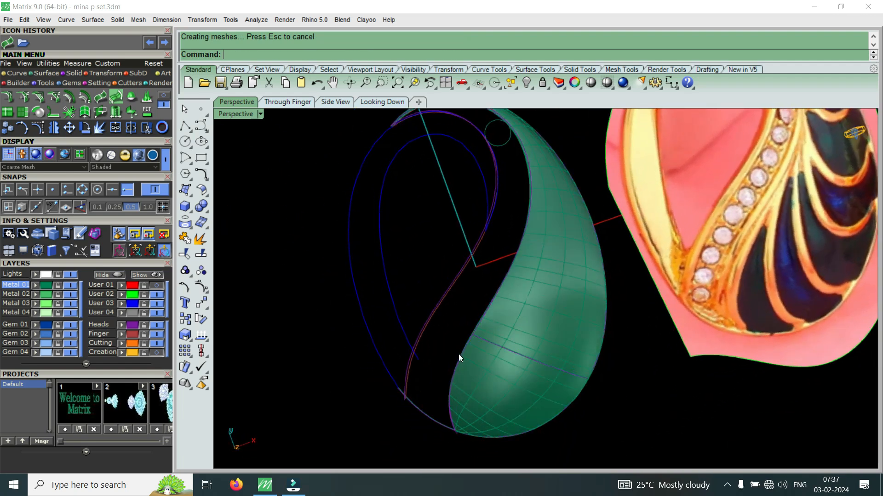
{"action": "scroll", "coordinate": [460, 357], "scroll_direction": "down", "scroll_amount": 3}
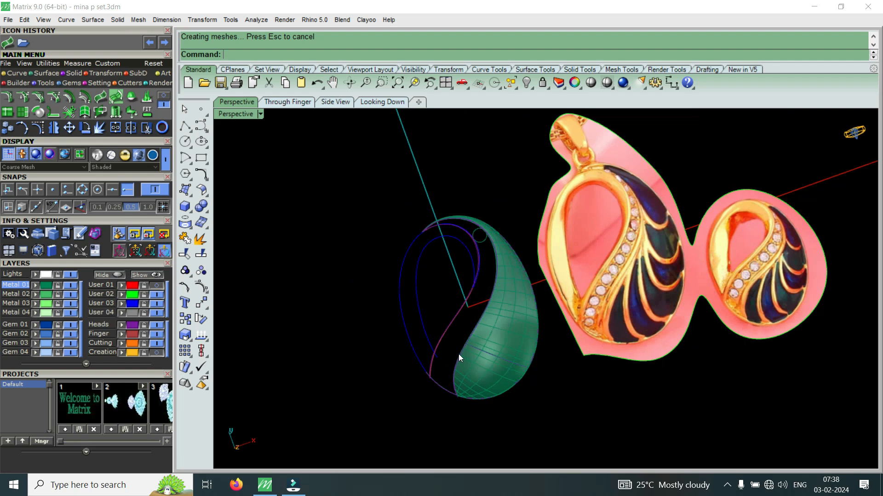
Step: Turn on the control points of the two curves floating above the teardrop surface
{"action": "right_click_drag", "start_coordinate": [479, 292], "coordinate": [410, 242]}
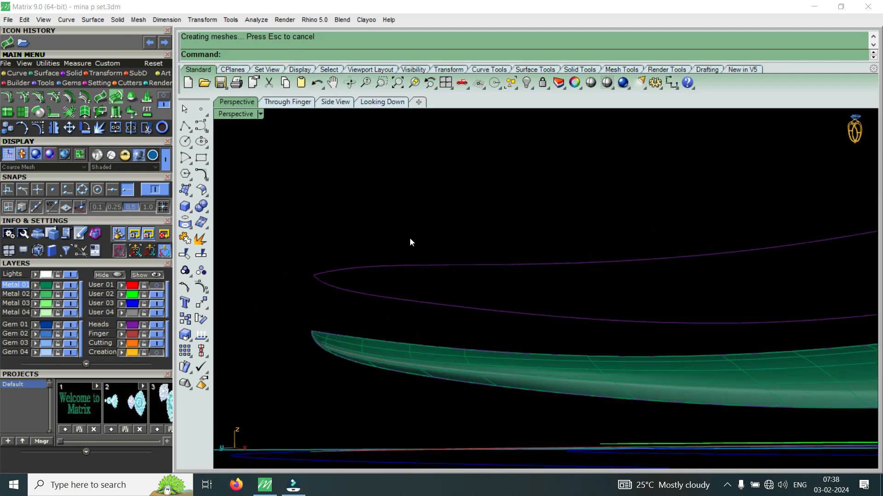
{"action": "left_click_drag", "start_coordinate": [294, 299], "coordinate": [294, 299]}
{"action": "scroll", "coordinate": [327, 271], "scroll_direction": "down", "scroll_amount": 5}
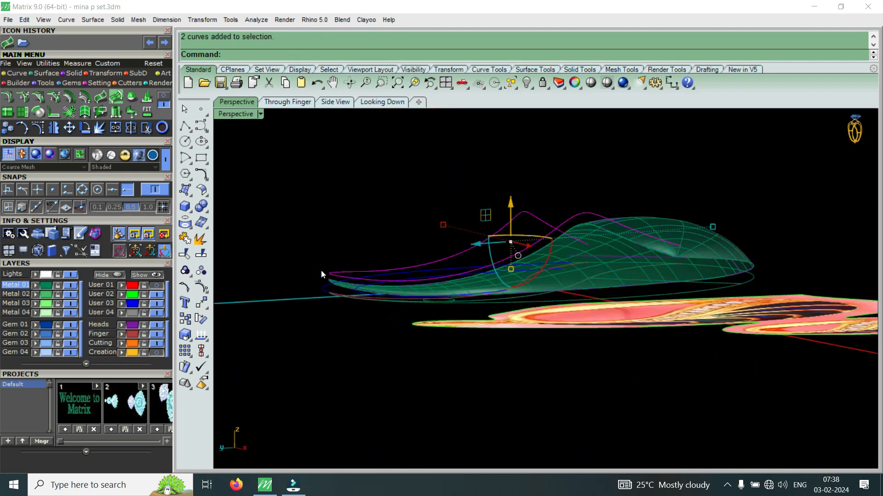
{"action": "right_click_drag", "start_coordinate": [386, 256], "coordinate": [666, 264]}
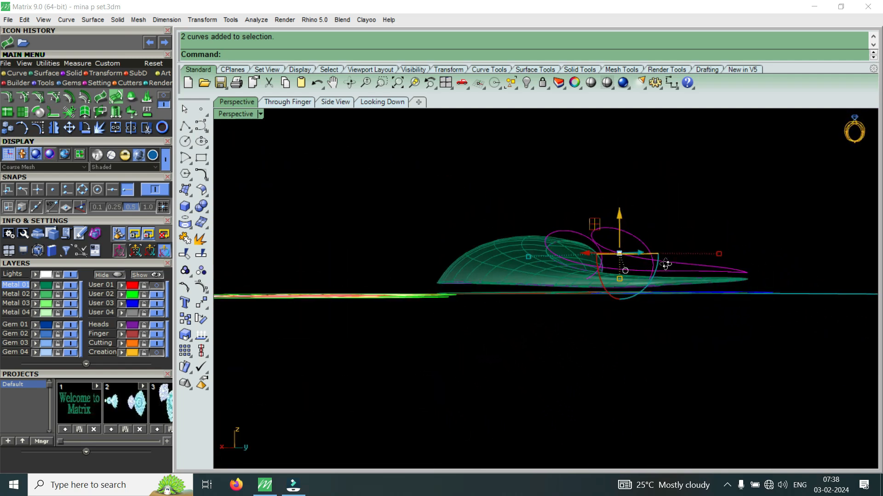
{"action": "scroll", "coordinate": [665, 264], "scroll_direction": "up", "scroll_amount": 4}
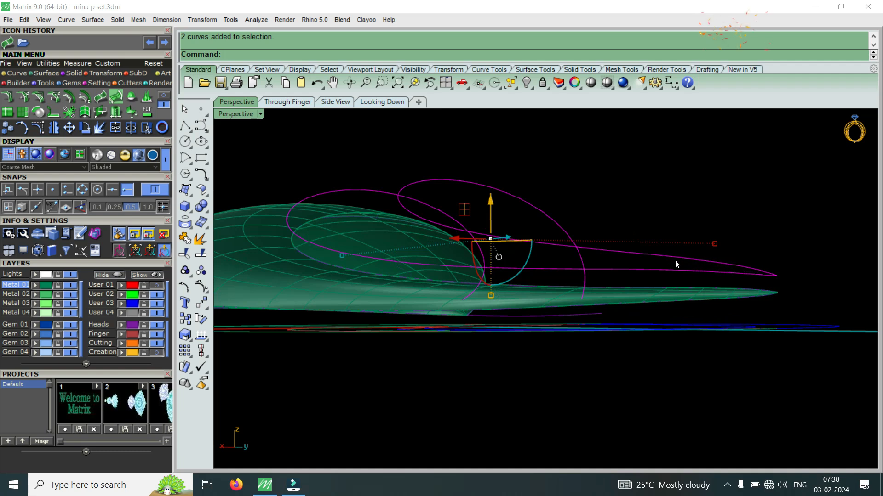
{"action": "scroll", "coordinate": [675, 260], "scroll_direction": "down", "scroll_amount": 1}
{"action": "left_click", "coordinate": [39, 128]}
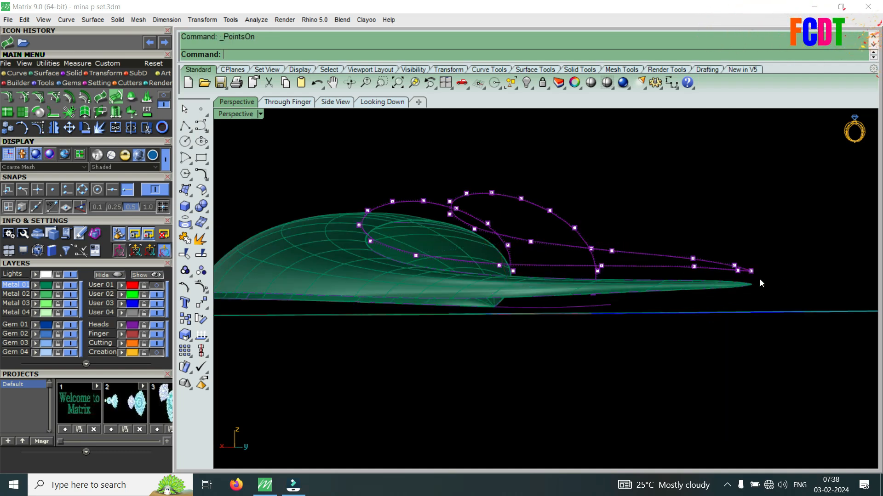
Step: Select the control points at the pointed end of the two curves and lower them towards the surface tip
{"action": "scroll", "coordinate": [760, 278], "scroll_direction": "up", "scroll_amount": 5}
{"action": "scroll", "coordinate": [678, 229], "scroll_direction": "up", "scroll_amount": 2}
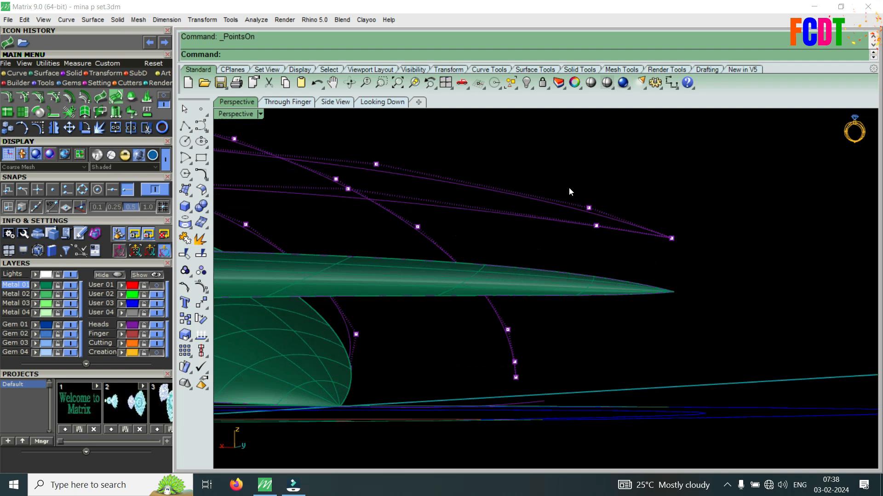
{"action": "left_click_drag", "start_coordinate": [700, 259], "coordinate": [695, 256]}
{"action": "left_click_drag", "start_coordinate": [639, 188], "coordinate": [656, 216]}
Step: Compare the curve tip with the pendant's upper end in the reference picture and lower the pair of control points behind it
{"action": "right_click_drag", "start_coordinate": [697, 277], "coordinate": [611, 232]}
{"action": "scroll", "coordinate": [616, 216], "scroll_direction": "up", "scroll_amount": 3}
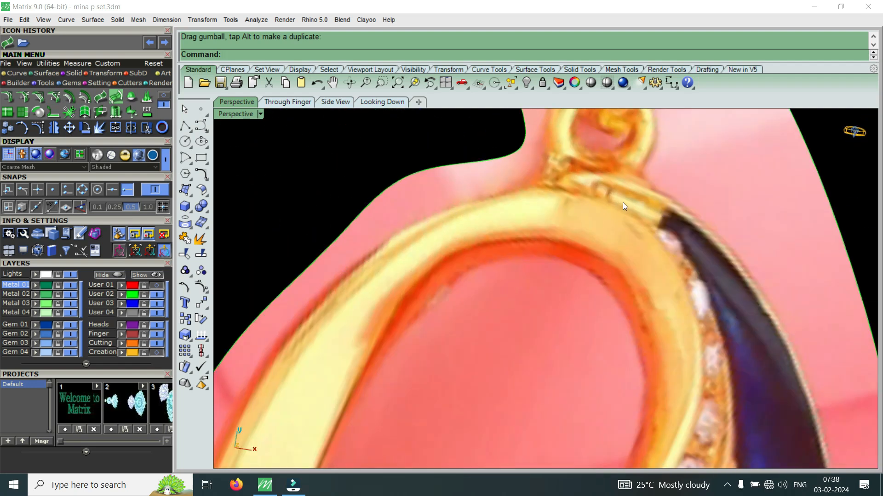
{"action": "scroll", "coordinate": [660, 247], "scroll_direction": "down", "scroll_amount": 5}
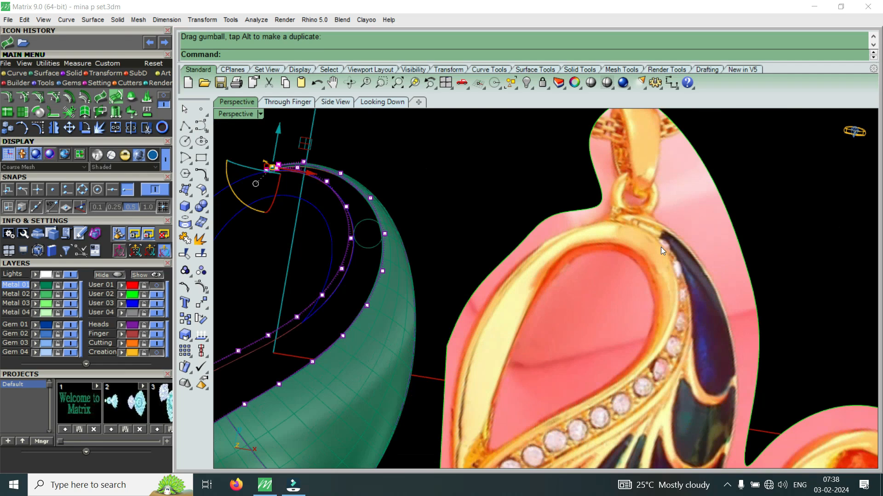
{"action": "scroll", "coordinate": [454, 260], "scroll_direction": "up", "scroll_amount": 5}
{"action": "right_click_drag", "start_coordinate": [474, 224], "coordinate": [476, 173]}
{"action": "left_click_drag", "start_coordinate": [475, 170], "coordinate": [518, 243]}
{"action": "left_click_drag", "start_coordinate": [501, 185], "coordinate": [504, 208]}
Step: Lower the selected pair of control points further, and lower the four control points at the tip of both curves
{"action": "scroll", "coordinate": [460, 260], "scroll_direction": "down", "scroll_amount": 4}
{"action": "right_click_drag", "start_coordinate": [425, 279], "coordinate": [625, 271]}
{"action": "scroll", "coordinate": [625, 271], "scroll_direction": "up", "scroll_amount": 2}
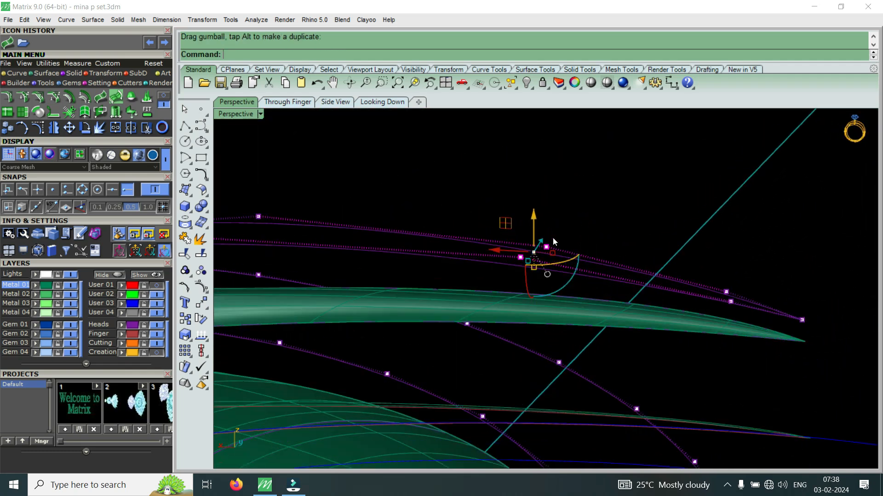
{"action": "left_click_drag", "start_coordinate": [533, 216], "coordinate": [538, 229]}
{"action": "left_click_drag", "start_coordinate": [693, 252], "coordinate": [800, 329]}
{"action": "left_click_drag", "start_coordinate": [766, 266], "coordinate": [771, 277]}
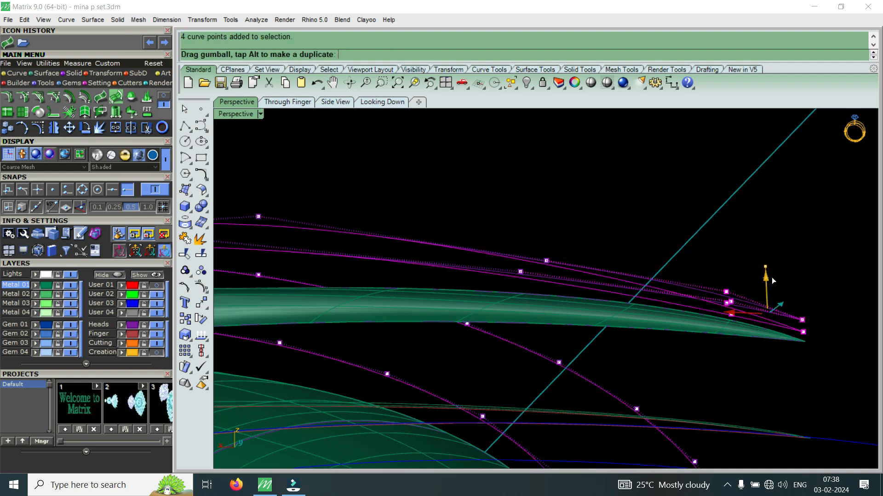
Step: Lower the curves' end points onto the surface tip and bring down the pair of control points further back
{"action": "right_click_drag", "start_coordinate": [772, 278], "coordinate": [805, 307]}
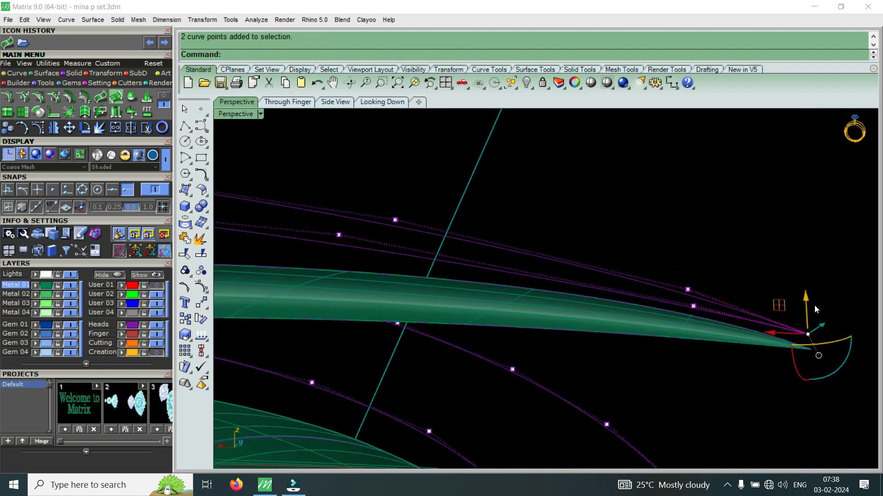
{"action": "scroll", "coordinate": [814, 305], "scroll_direction": "up", "scroll_amount": 2}
{"action": "left_click_drag", "start_coordinate": [805, 304], "coordinate": [805, 318]}
{"action": "right_click_drag", "start_coordinate": [805, 318], "coordinate": [575, 274]}
{"action": "scroll", "coordinate": [576, 274], "scroll_direction": "up", "scroll_amount": 4}
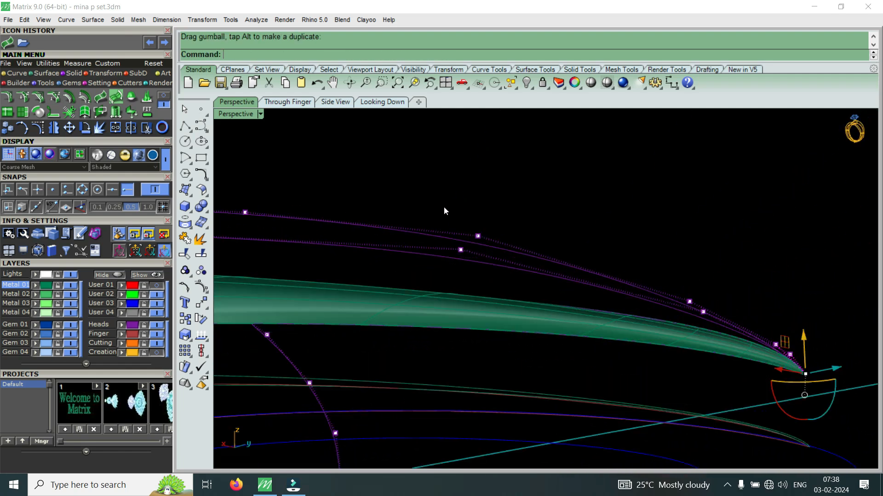
{"action": "left_click_drag", "start_coordinate": [443, 206], "coordinate": [519, 268]}
{"action": "left_click_drag", "start_coordinate": [470, 211], "coordinate": [506, 232]}
Step: Select a longer run of control points behind the tip on both curves and lower them slightly
{"action": "scroll", "coordinate": [603, 302], "scroll_direction": "down", "scroll_amount": 6}
{"action": "right_click_drag", "start_coordinate": [612, 299], "coordinate": [553, 274]}
{"action": "scroll", "coordinate": [550, 272], "scroll_direction": "up", "scroll_amount": 5}
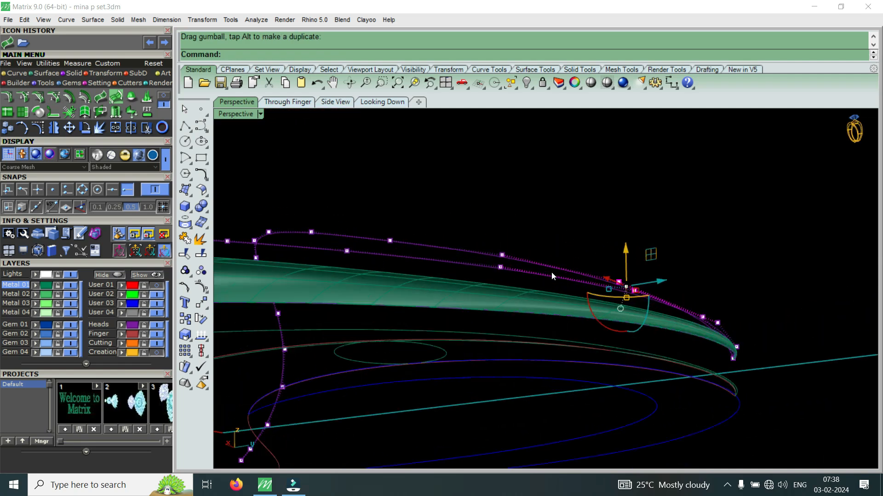
{"action": "left_click_drag", "start_coordinate": [454, 215], "coordinate": [675, 313]}
{"action": "scroll", "coordinate": [589, 272], "scroll_direction": "up", "scroll_amount": 2}
{"action": "left_click_drag", "start_coordinate": [542, 236], "coordinate": [556, 239]}
Step: Fine-tune the height of the pair of control points closest to the curve tip
{"action": "scroll", "coordinate": [608, 263], "scroll_direction": "down", "scroll_amount": 5}
{"action": "right_click_drag", "start_coordinate": [617, 279], "coordinate": [515, 273]}
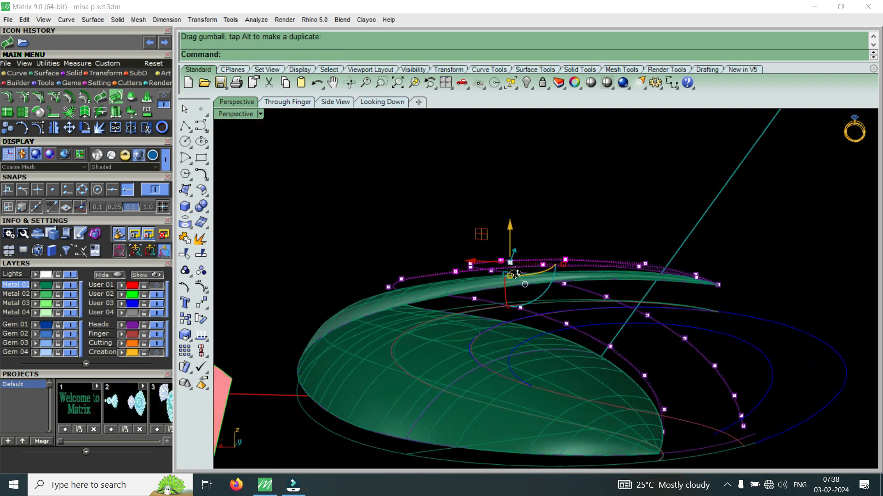
{"action": "scroll", "coordinate": [719, 290], "scroll_direction": "up", "scroll_amount": 5}
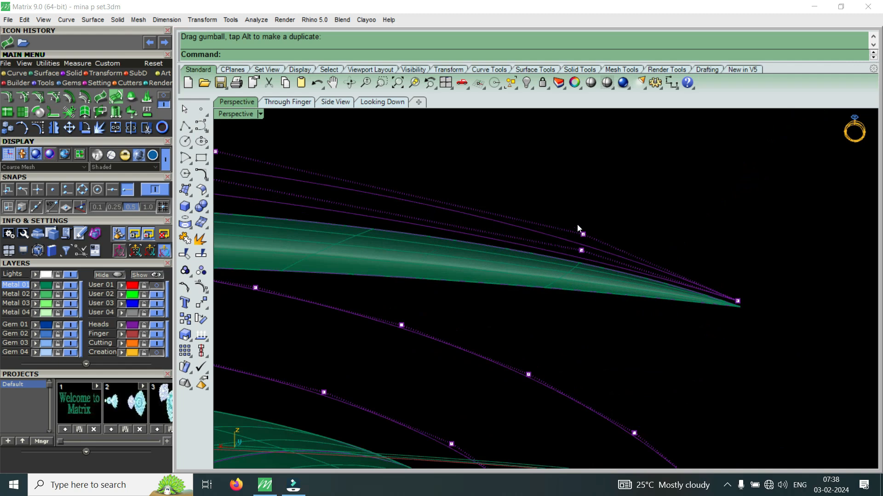
{"action": "left_click_drag", "start_coordinate": [582, 208], "coordinate": [588, 207]}
Step: Select only the lower curve's control points along its middle stretch and adjust their height above the surface
{"action": "right_click_drag", "start_coordinate": [589, 209], "coordinate": [447, 193]}
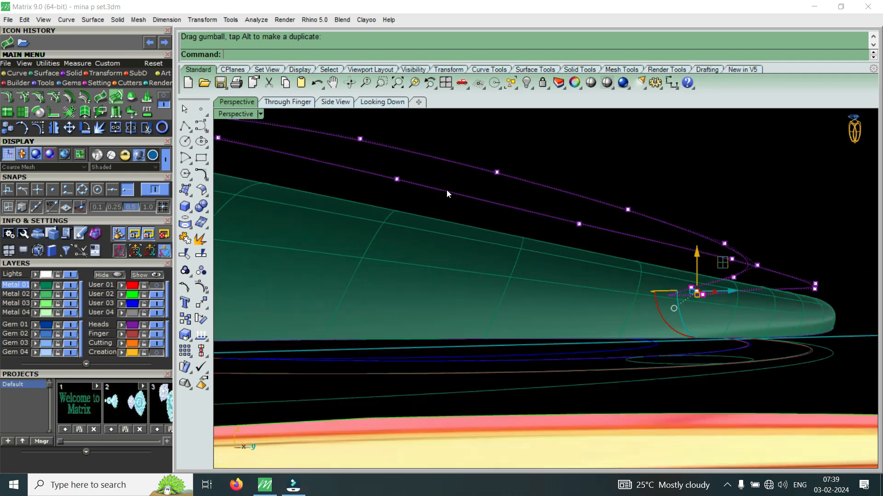
{"action": "left_click_drag", "start_coordinate": [381, 170], "coordinate": [590, 252]}
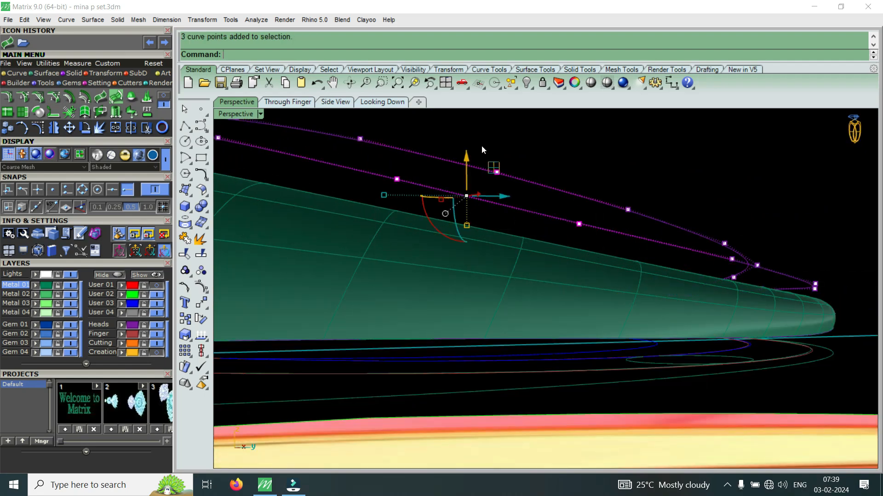
{"action": "scroll", "coordinate": [493, 176], "scroll_direction": "up", "scroll_amount": 4}
{"action": "left_click", "coordinate": [502, 168], "text": "ctrl"}
{"action": "right_click_drag", "start_coordinate": [544, 218], "coordinate": [442, 242]}
{"action": "left_click", "coordinate": [504, 206]}
Step: Inspect the two curves from both sides and adjust the height of control points near their tip
{"action": "scroll", "coordinate": [522, 194], "scroll_direction": "down", "scroll_amount": 3}
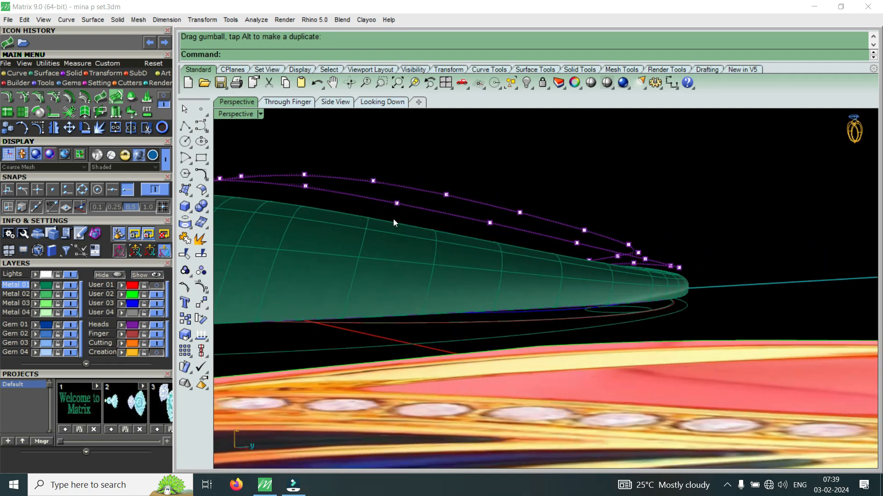
{"action": "right_click_drag", "start_coordinate": [536, 250], "coordinate": [567, 270]}
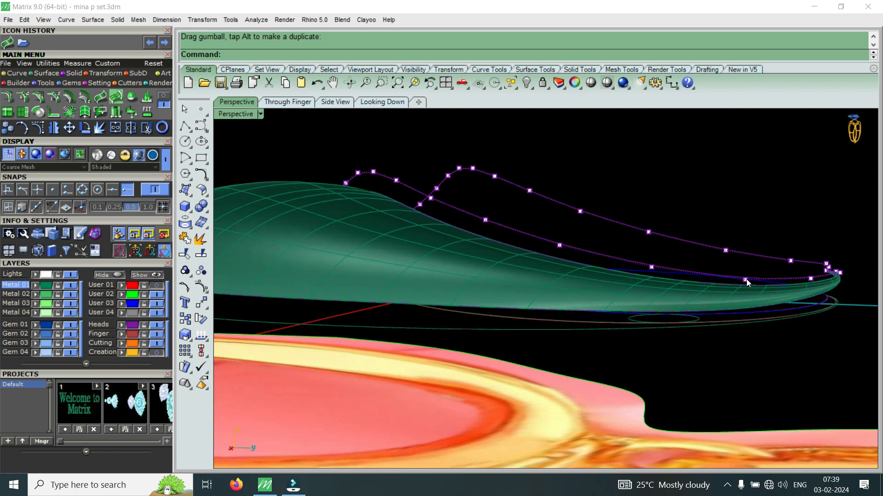
{"action": "right_click_drag", "start_coordinate": [799, 280], "coordinate": [431, 240]}
{"action": "right_click_drag", "start_coordinate": [699, 303], "coordinate": [338, 247]}
{"action": "left_click_drag", "start_coordinate": [489, 296], "coordinate": [488, 296]}
{"action": "scroll", "coordinate": [409, 279], "scroll_direction": "up", "scroll_amount": 2}
{"action": "left_click_drag", "start_coordinate": [414, 242], "coordinate": [424, 238]}
{"action": "left_click", "coordinate": [443, 251]}
Step: Select the neighbouring control points along the curves and shift them slightly to smooth the slope
{"action": "scroll", "coordinate": [444, 252], "scroll_direction": "down", "scroll_amount": 4}
{"action": "right_click_drag", "start_coordinate": [448, 264], "coordinate": [410, 279]}
{"action": "scroll", "coordinate": [410, 279], "scroll_direction": "up", "scroll_amount": 3}
{"action": "left_click_drag", "start_coordinate": [418, 233], "coordinate": [457, 277]}
{"action": "left_click_drag", "start_coordinate": [437, 241], "coordinate": [441, 238]}
{"action": "left_click", "coordinate": [504, 259]}
Step: Raise two neighbouring control points on the higher curve to even out its slope behind the tip
{"action": "scroll", "coordinate": [507, 261], "scroll_direction": "down", "scroll_amount": 3}
{"action": "right_click_drag", "start_coordinate": [509, 261], "coordinate": [554, 259]}
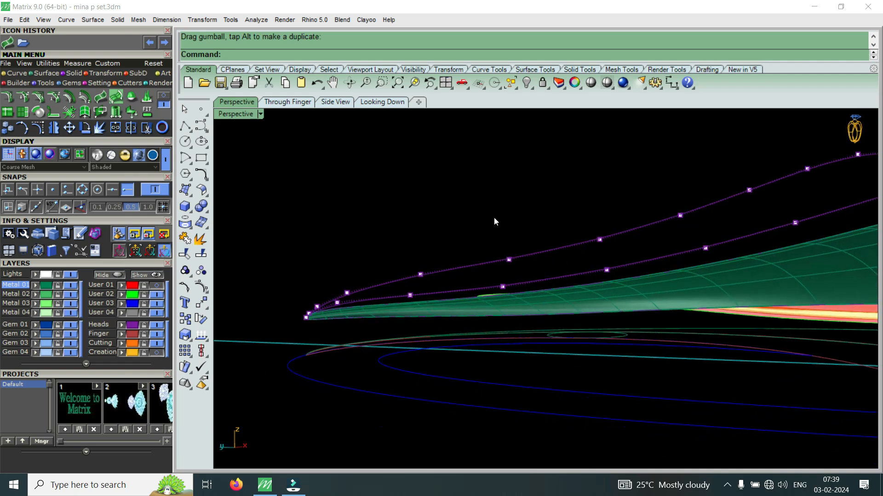
{"action": "left_click", "coordinate": [509, 229]}
{"action": "left_click", "coordinate": [513, 223]}
{"action": "left_click_drag", "start_coordinate": [551, 211], "coordinate": [608, 250]}
{"action": "left_click_drag", "start_coordinate": [599, 206], "coordinate": [607, 198]}
{"action": "left_click", "coordinate": [608, 205]}
Step: Select single control points along the higher curve and adjust their height to smooth its rise behind the tip
{"action": "right_click_drag", "start_coordinate": [609, 207], "coordinate": [665, 209]}
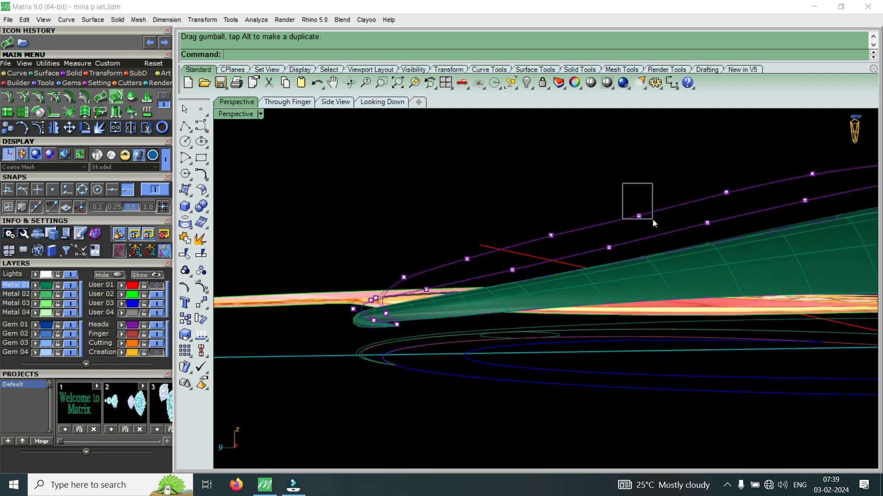
{"action": "left_click", "coordinate": [640, 183]}
{"action": "left_click", "coordinate": [644, 175]}
{"action": "right_click_drag", "start_coordinate": [599, 280], "coordinate": [438, 247]}
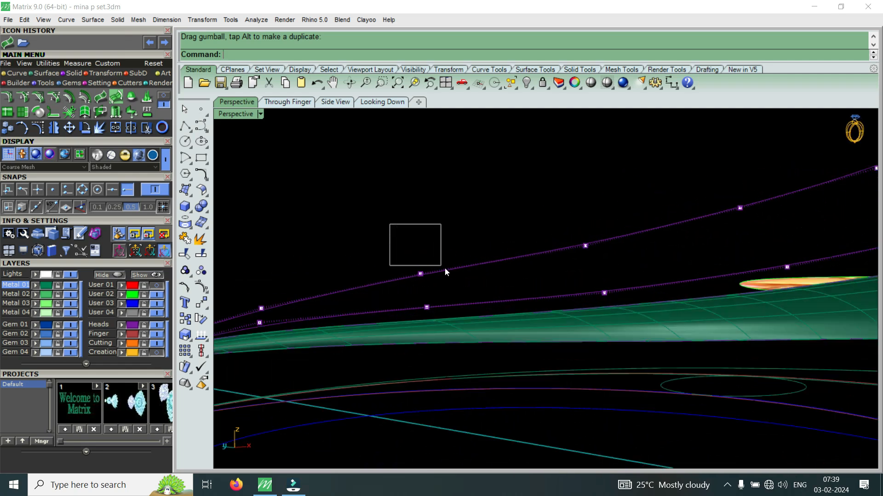
{"action": "left_click_drag", "start_coordinate": [445, 272], "coordinate": [446, 276]}
{"action": "left_click", "coordinate": [422, 241]}
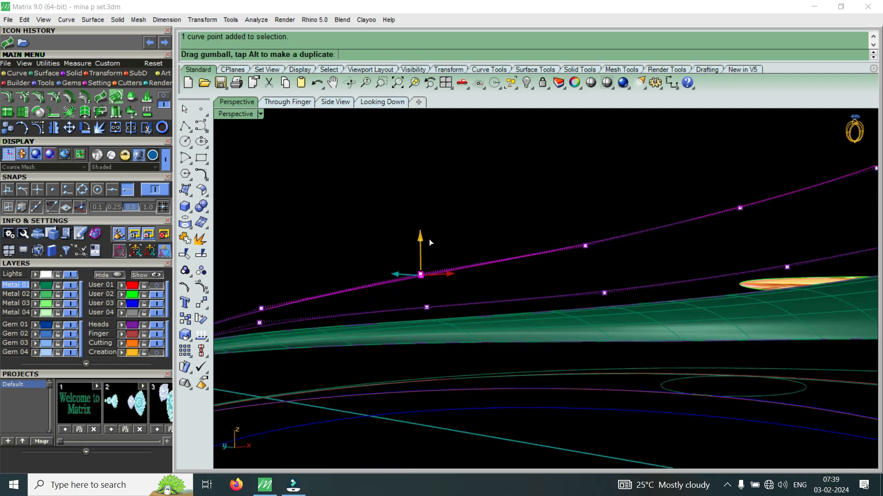
{"action": "right_click_drag", "start_coordinate": [436, 240], "coordinate": [527, 223]}
Step: Select two adjacent control points on the higher curve together and adjust their height above the body
{"action": "scroll", "coordinate": [526, 225], "scroll_direction": "up", "scroll_amount": 3}
{"action": "left_click_drag", "start_coordinate": [528, 211], "coordinate": [576, 273]}
{"action": "left_click_drag", "start_coordinate": [419, 291], "coordinate": [419, 291]}
{"action": "scroll", "coordinate": [467, 246], "scroll_direction": "up", "scroll_amount": 1}
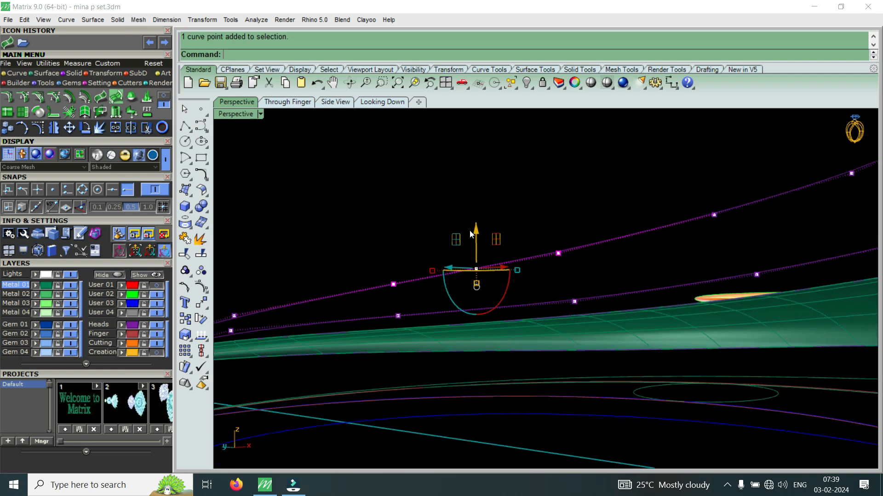
{"action": "left_click_drag", "start_coordinate": [479, 230], "coordinate": [486, 232]}
Step: Lower one control point of the higher curve slightly near the tip and turn off the control points
{"action": "scroll", "coordinate": [564, 243], "scroll_direction": "down", "scroll_amount": 4}
{"action": "right_click_drag", "start_coordinate": [562, 246], "coordinate": [367, 293]}
{"action": "scroll", "coordinate": [302, 239], "scroll_direction": "up", "scroll_amount": 3}
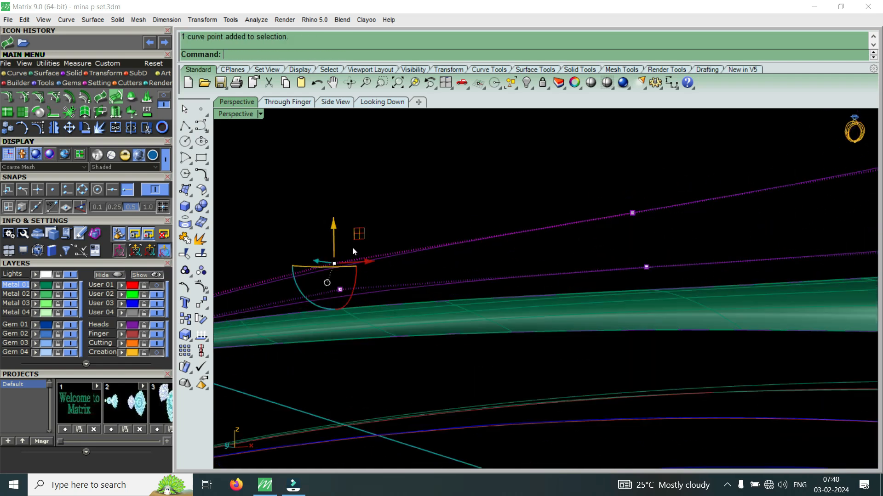
{"action": "left_click_drag", "start_coordinate": [335, 218], "coordinate": [406, 244]}
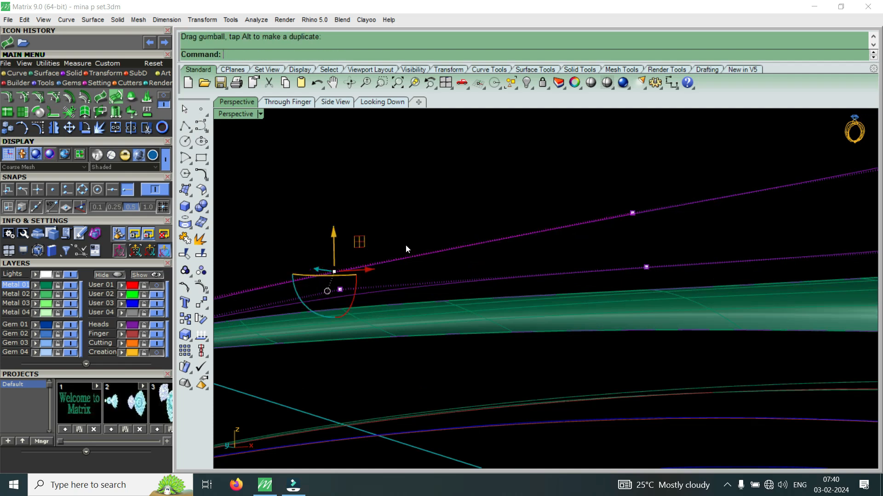
{"action": "left_click", "coordinate": [407, 249]}
{"action": "scroll", "coordinate": [433, 250], "scroll_direction": "down", "scroll_amount": 7}
{"action": "right_click_drag", "start_coordinate": [433, 250], "coordinate": [770, 340]}
{"action": "scroll", "coordinate": [503, 245], "scroll_direction": "down", "scroll_amount": 6}
{"action": "key", "text": "Escape"}
Step: Move the connecting curve at the body's corner up so its end meets the endpoint of the raised curve
{"action": "scroll", "coordinate": [792, 305], "scroll_direction": "up", "scroll_amount": 7}
{"action": "right_click_drag", "start_coordinate": [792, 306], "coordinate": [676, 272]}
{"action": "scroll", "coordinate": [591, 336], "scroll_direction": "up", "scroll_amount": 6}
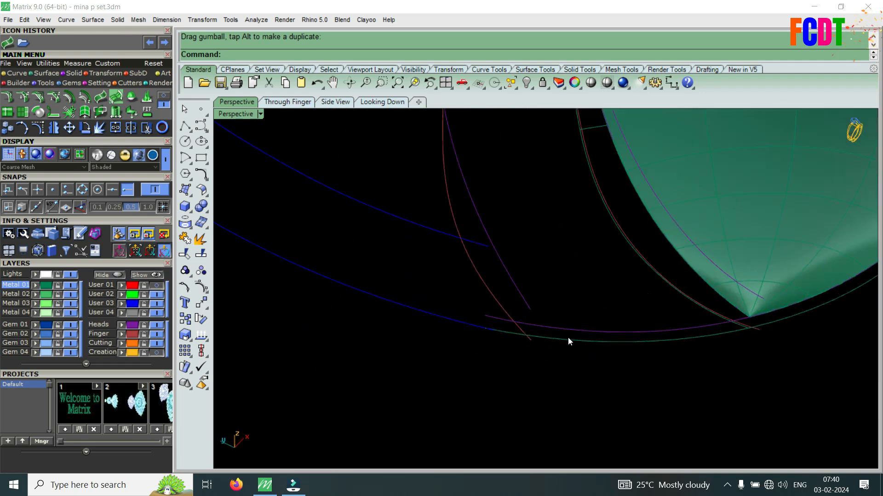
{"action": "scroll", "coordinate": [599, 339], "scroll_direction": "up", "scroll_amount": 2}
{"action": "right_click_drag", "start_coordinate": [599, 339], "coordinate": [566, 398]}
{"action": "scroll", "coordinate": [547, 340], "scroll_direction": "up", "scroll_amount": 2}
{"action": "right_click_drag", "start_coordinate": [547, 339], "coordinate": [529, 340]}
{"action": "left_click", "coordinate": [598, 435]}
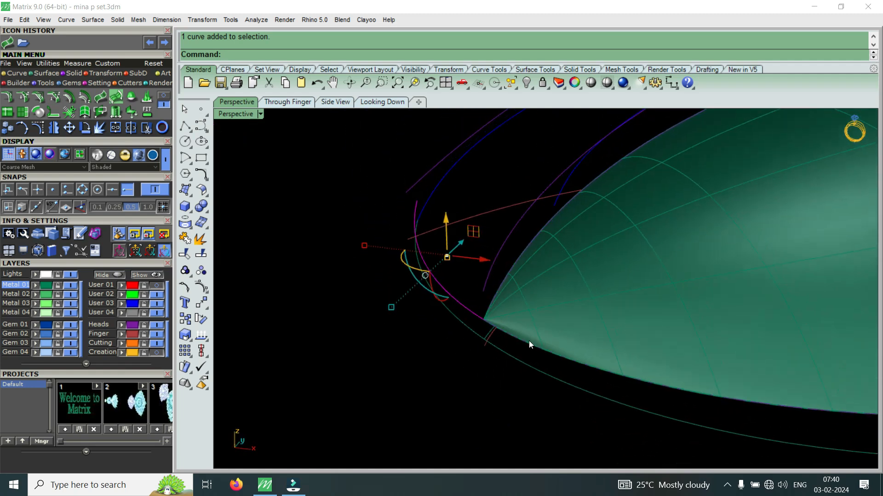
{"action": "left_click", "coordinate": [70, 131]}
{"action": "left_click", "coordinate": [481, 317]}
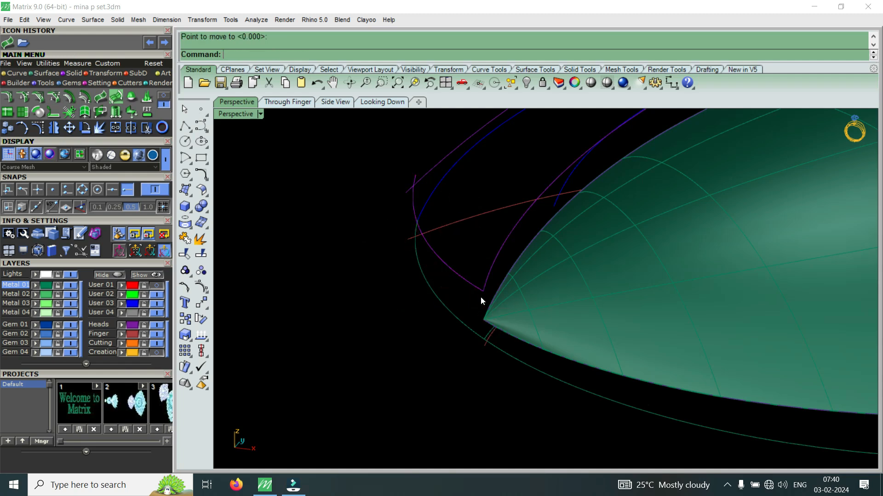
Step: In the Looking Down view, split the inner raised curve at the point where it crosses the body outline near the corner
{"action": "double_click", "coordinate": [234, 115]}
{"action": "double_click", "coordinate": [234, 115]}
{"action": "scroll", "coordinate": [588, 398], "scroll_direction": "up", "scroll_amount": 10}
{"action": "scroll", "coordinate": [575, 399], "scroll_direction": "up", "scroll_amount": 2}
{"action": "scroll", "coordinate": [556, 343], "scroll_direction": "down", "scroll_amount": 5}
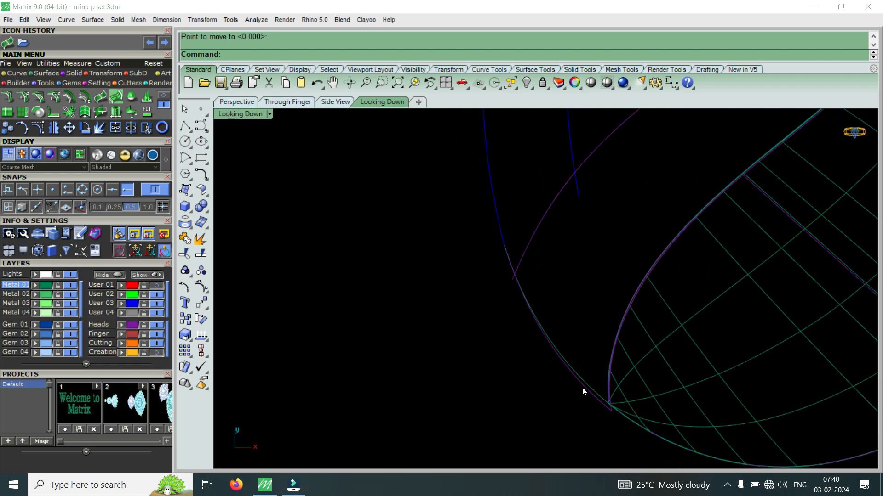
{"action": "scroll", "coordinate": [582, 387], "scroll_direction": "up", "scroll_amount": 5}
{"action": "left_click", "coordinate": [605, 408]}
{"action": "scroll", "coordinate": [640, 426], "scroll_direction": "up", "scroll_amount": 4}
{"action": "left_click", "coordinate": [614, 416]}
{"action": "left_click", "coordinate": [650, 455]}
{"action": "scroll", "coordinate": [583, 364], "scroll_direction": "down", "scroll_amount": 5}
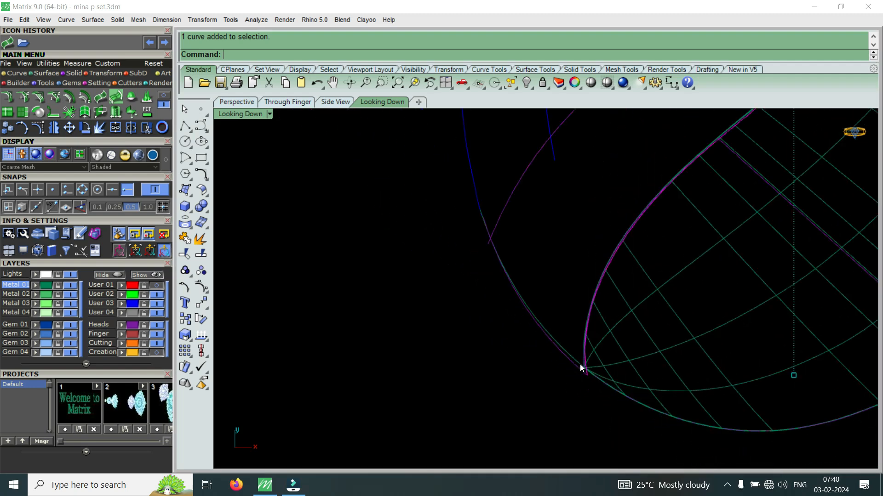
{"action": "scroll", "coordinate": [564, 388], "scroll_direction": "up", "scroll_amount": 4}
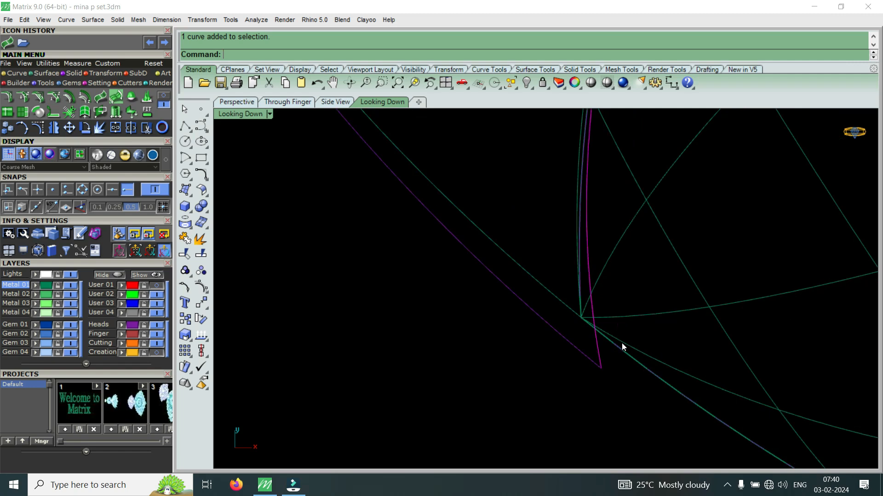
{"action": "scroll", "coordinate": [604, 342], "scroll_direction": "up", "scroll_amount": 2}
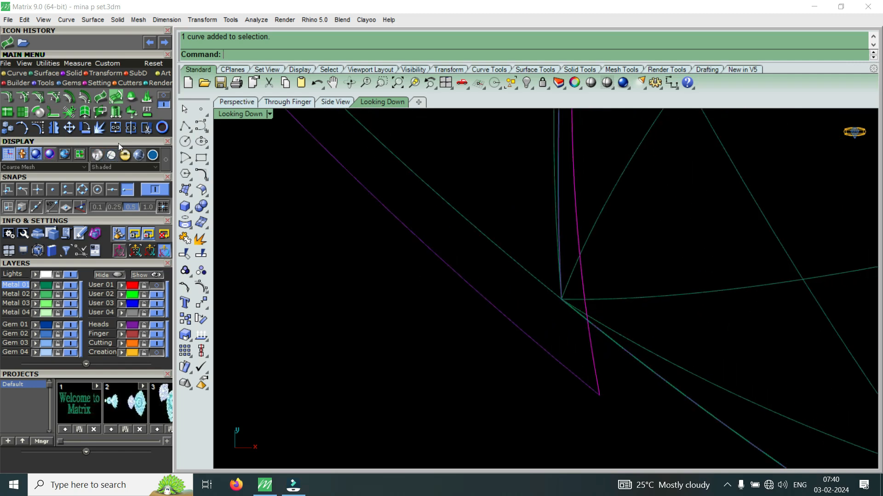
{"action": "left_click", "coordinate": [131, 128]}
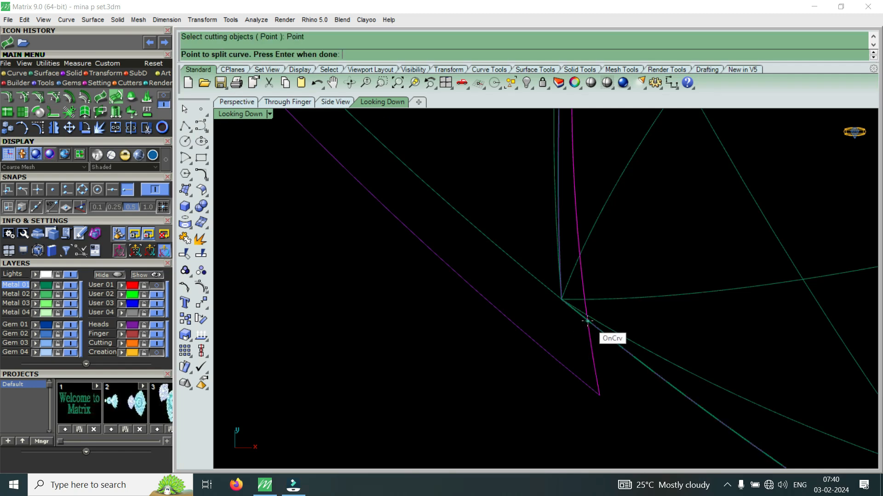
{"action": "key", "text": "Return"}
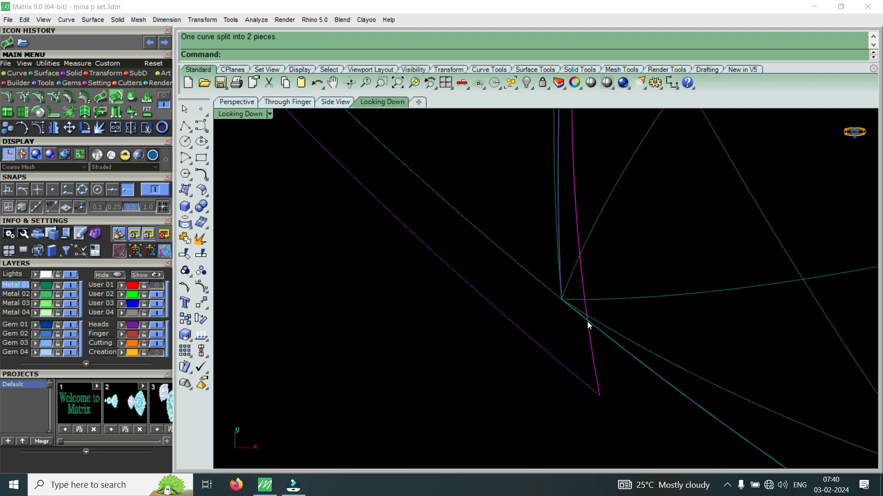
Step: Delete the split-off tail of the inner raised curve beyond the body outline
{"action": "left_click", "coordinate": [592, 368]}
{"action": "left_click", "coordinate": [630, 394]}
{"action": "key", "text": "Delete"}
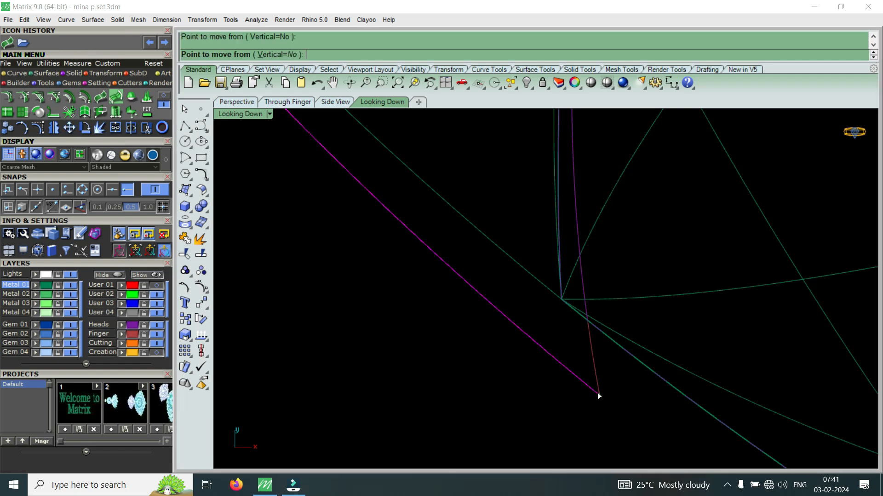
Step: Move the connecting curve so its end sits on the shortened end of the inner raised curve
{"action": "scroll", "coordinate": [587, 326], "scroll_direction": "down", "scroll_amount": 14}
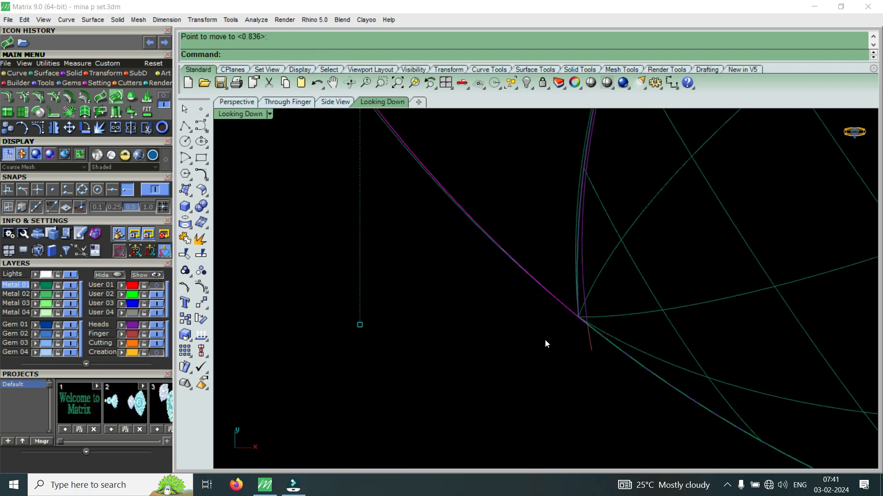
{"action": "scroll", "coordinate": [462, 236], "scroll_direction": "up", "scroll_amount": 9}
{"action": "scroll", "coordinate": [427, 251], "scroll_direction": "up", "scroll_amount": 2}
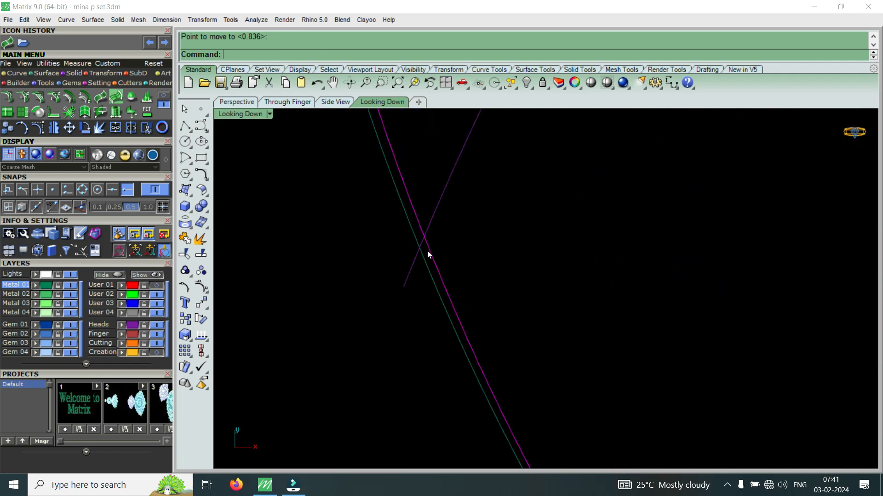
Step: Rotate the connecting curve about its corner end to line it up with the green outline beneath it
{"action": "scroll", "coordinate": [420, 238], "scroll_direction": "down", "scroll_amount": 4}
{"action": "left_click", "coordinate": [85, 128]}
{"action": "left_click", "coordinate": [565, 434]}
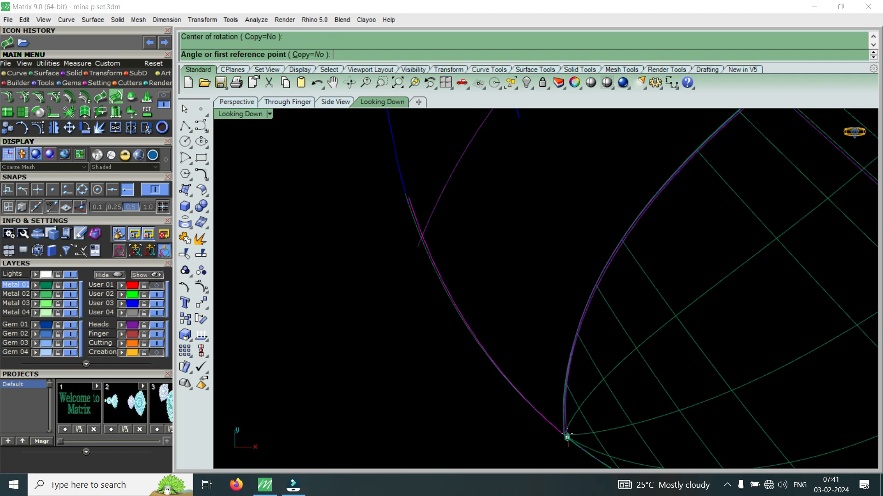
{"action": "scroll", "coordinate": [423, 286], "scroll_direction": "up", "scroll_amount": 10}
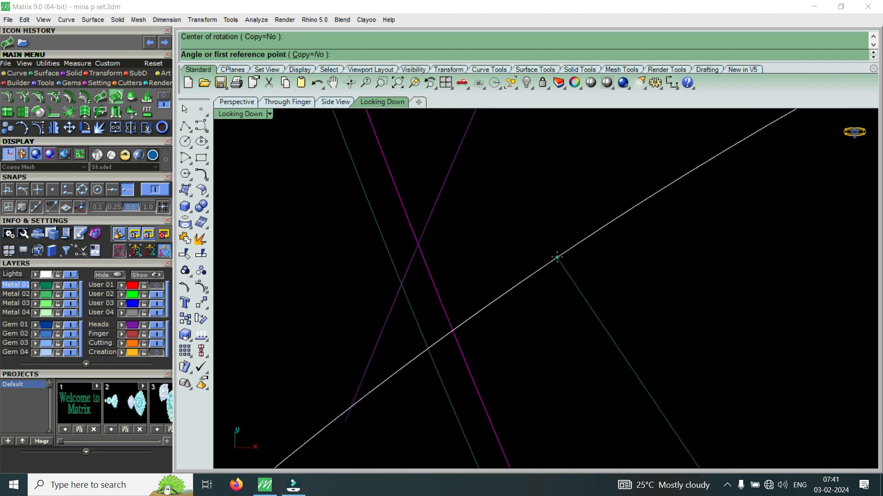
{"action": "left_click", "coordinate": [558, 256]}
{"action": "left_click", "coordinate": [529, 271]}
{"action": "scroll", "coordinate": [438, 252], "scroll_direction": "down", "scroll_amount": 4}
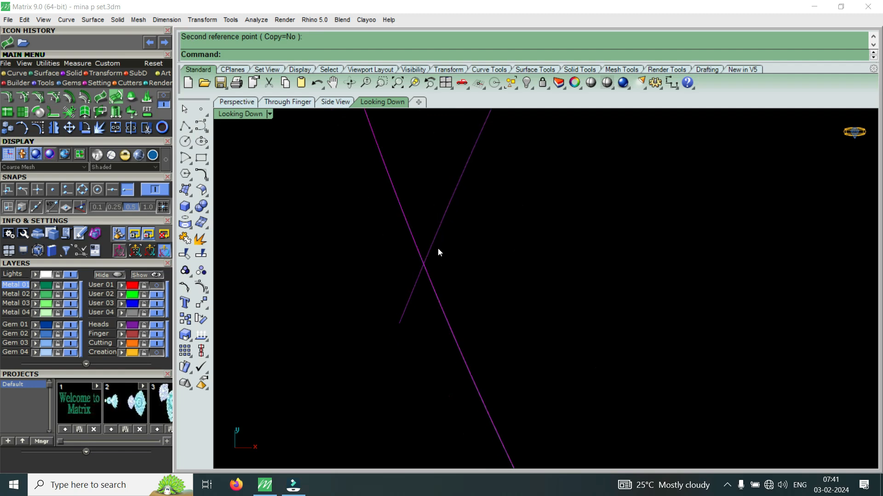
Step: Trim the overhanging end of the outer raised curve, using the connecting curve as the cutting object
{"action": "left_click", "coordinate": [413, 316]}
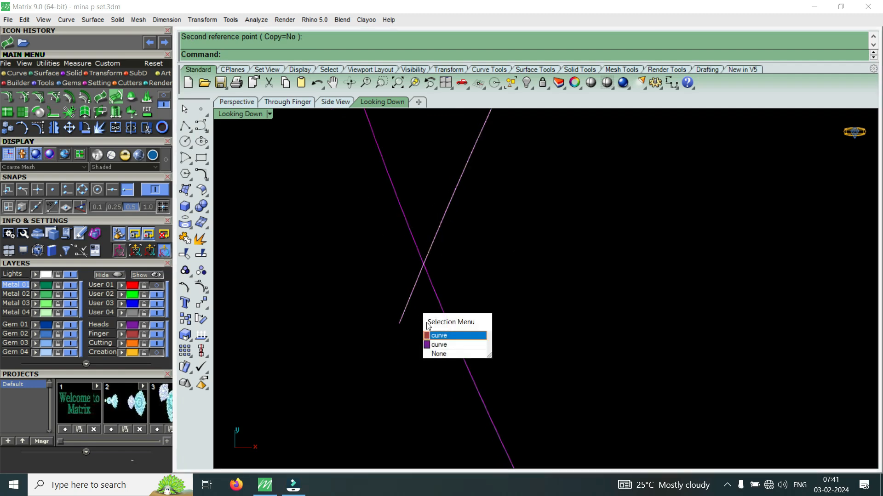
{"action": "left_click", "coordinate": [421, 291]}
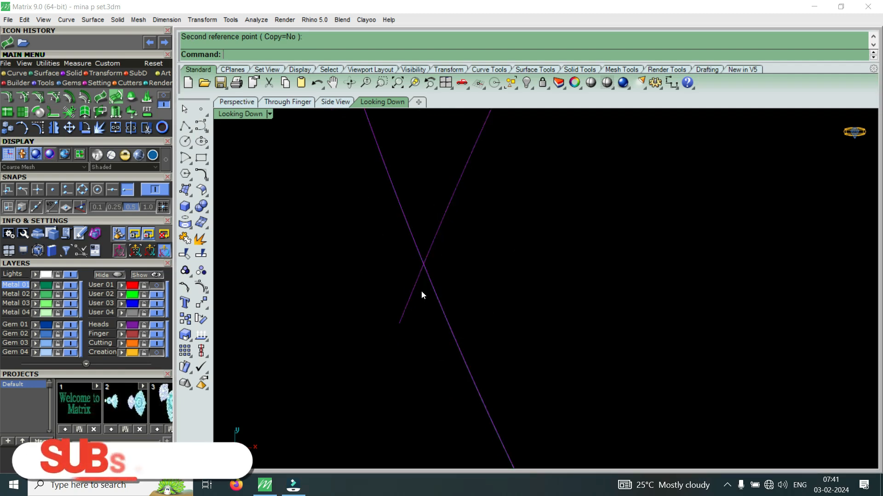
{"action": "double_click", "coordinate": [252, 112]}
{"action": "left_click", "coordinate": [674, 186]}
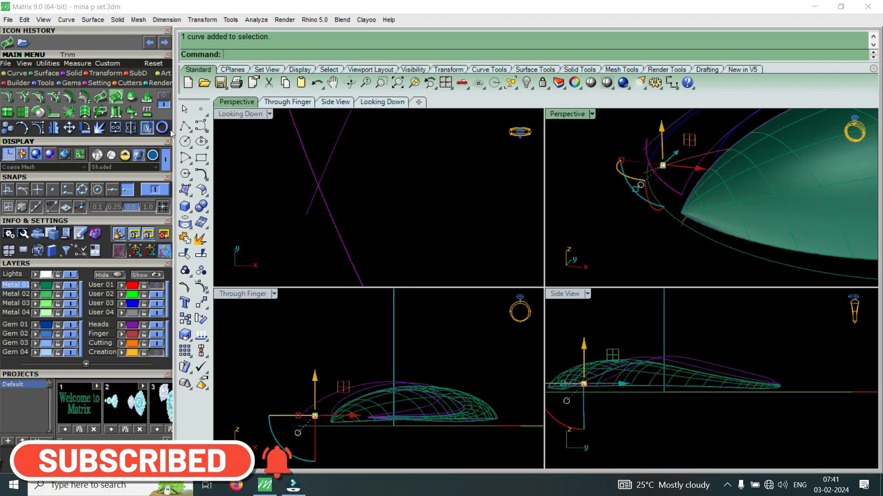
{"action": "left_click", "coordinate": [147, 127]}
{"action": "left_click", "coordinate": [310, 210]}
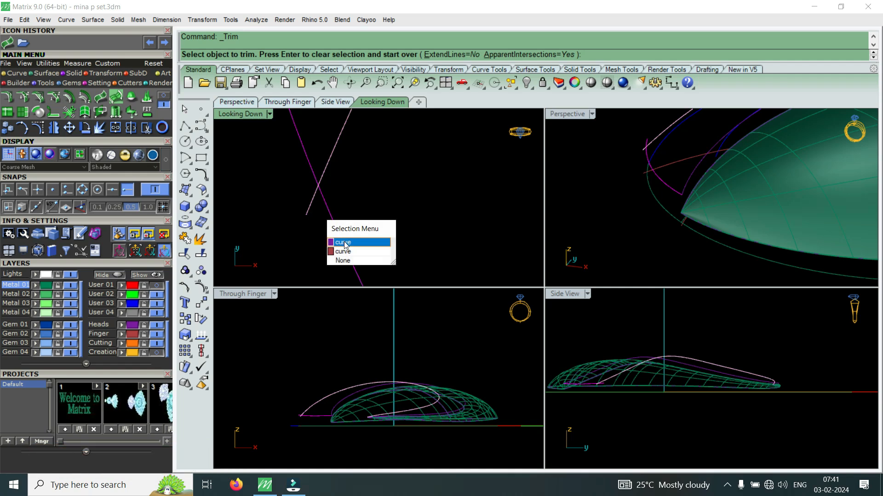
{"action": "left_click", "coordinate": [345, 242]}
{"action": "key", "text": "Return"}
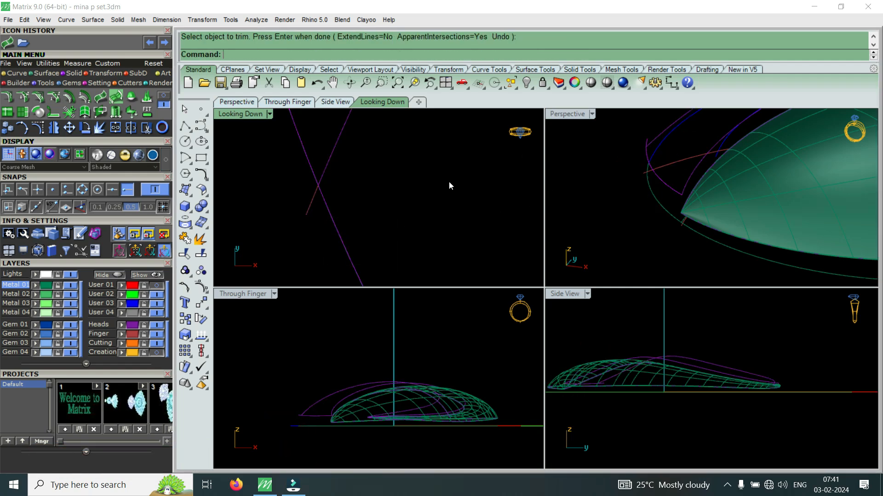
Step: Examine the junction of the outer raised curve and the connecting curve in the maximized Perspective view
{"action": "double_click", "coordinate": [574, 116]}
{"action": "scroll", "coordinate": [429, 220], "scroll_direction": "down", "scroll_amount": 4}
{"action": "right_click_drag", "start_coordinate": [429, 220], "coordinate": [558, 296]}
{"action": "scroll", "coordinate": [438, 354], "scroll_direction": "up", "scroll_amount": 5}
{"action": "right_click_drag", "start_coordinate": [438, 357], "coordinate": [515, 342]}
{"action": "scroll", "coordinate": [525, 328], "scroll_direction": "up", "scroll_amount": 3}
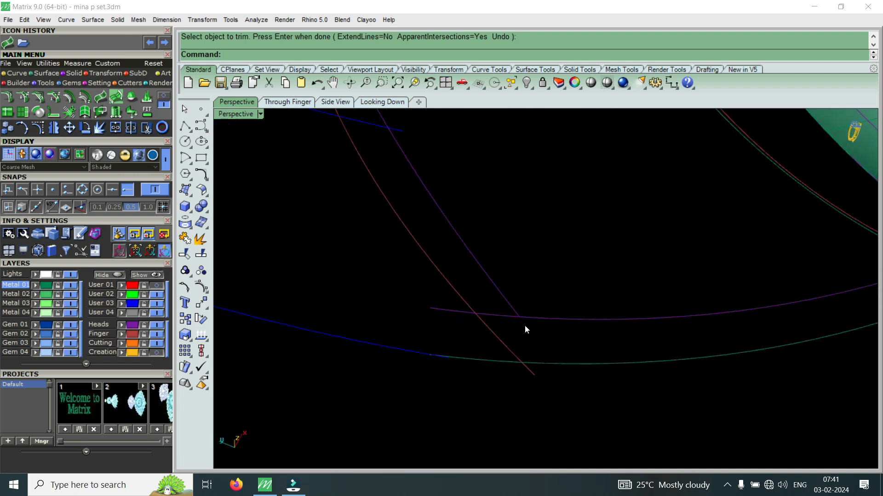
{"action": "left_click", "coordinate": [529, 320]}
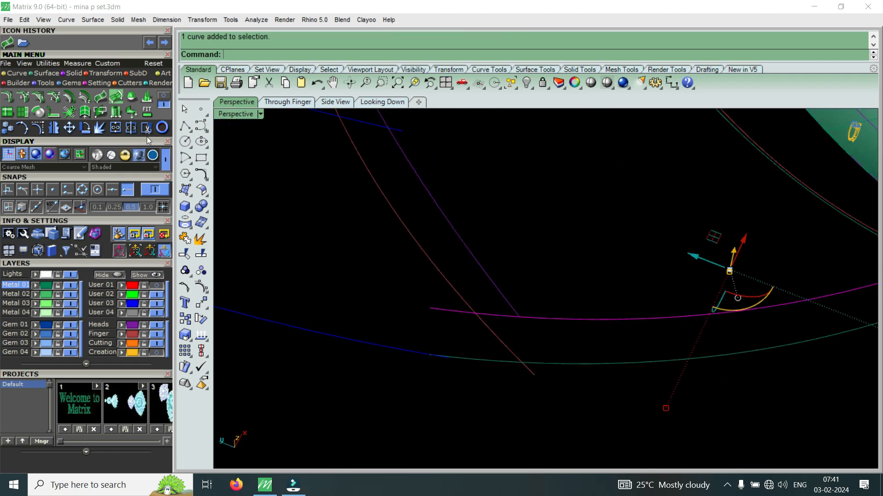
{"action": "left_click", "coordinate": [147, 133]}
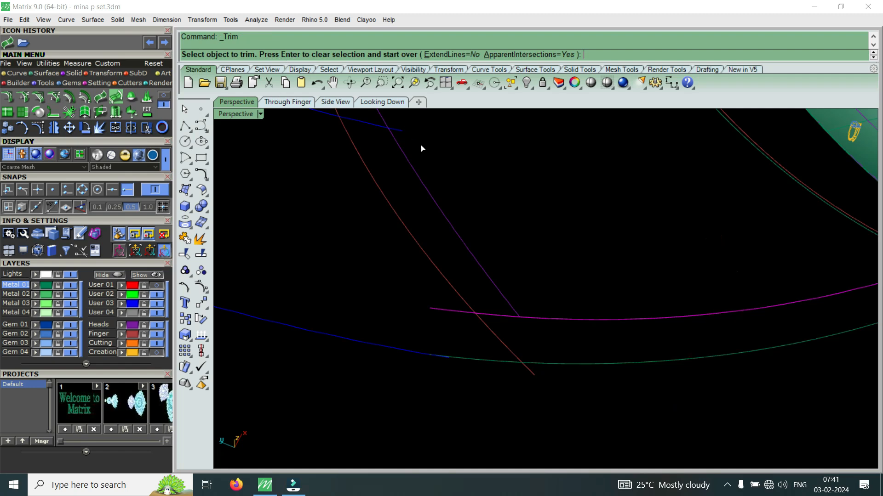
{"action": "key", "text": "Escape"}
Step: Trim the connecting curve's overhang beyond the outer raised curve, using both curves as cutting objects
{"action": "left_click_drag", "start_coordinate": [537, 290], "coordinate": [470, 311]}
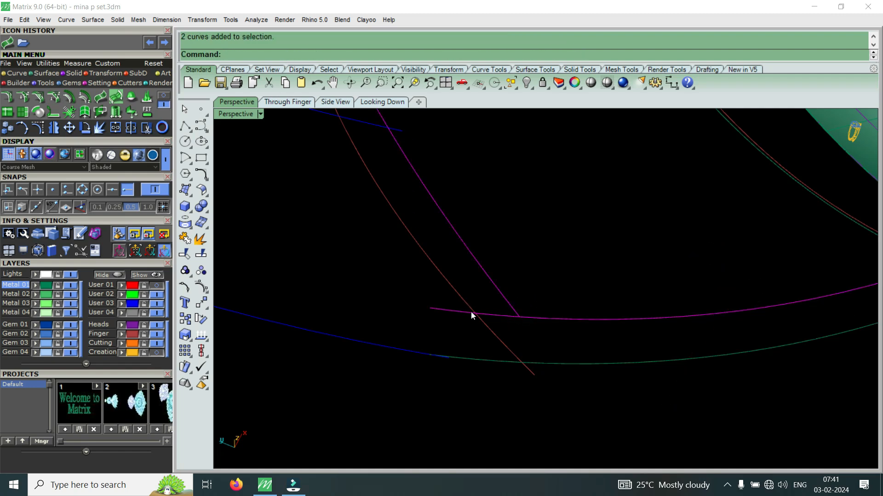
{"action": "left_click", "coordinate": [146, 129]}
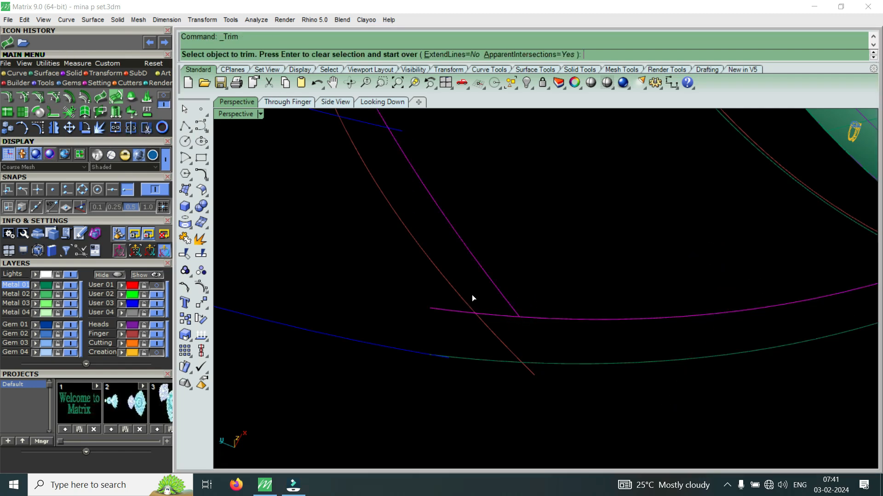
{"action": "left_click", "coordinate": [492, 314]}
{"action": "key", "text": "Return"}
Step: Show the connecting curve's control points and move its end point onto the endpoint of the outer raised curve
{"action": "scroll", "coordinate": [518, 313], "scroll_direction": "up", "scroll_amount": 5}
{"action": "scroll", "coordinate": [529, 322], "scroll_direction": "up", "scroll_amount": 3}
{"action": "scroll", "coordinate": [511, 319], "scroll_direction": "up", "scroll_amount": 3}
{"action": "left_click", "coordinate": [515, 316]}
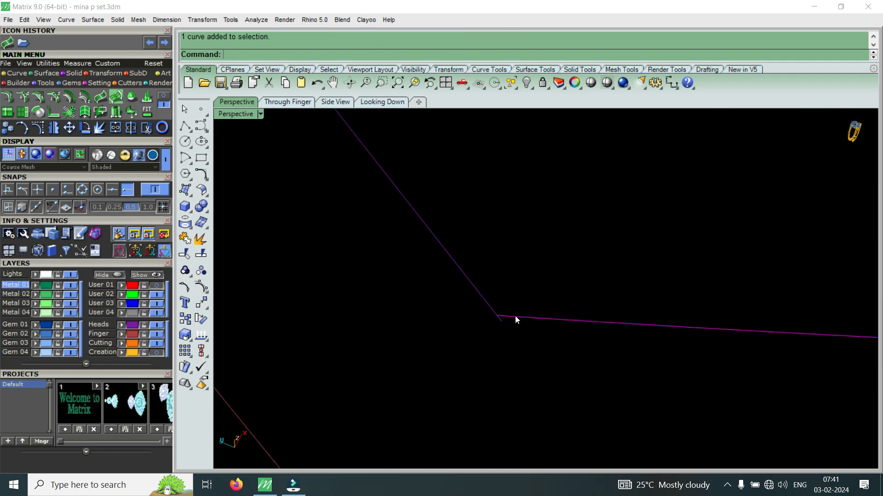
{"action": "left_click", "coordinate": [44, 131]}
{"action": "left_click_drag", "start_coordinate": [418, 274], "coordinate": [516, 331]}
{"action": "left_click", "coordinate": [74, 129]}
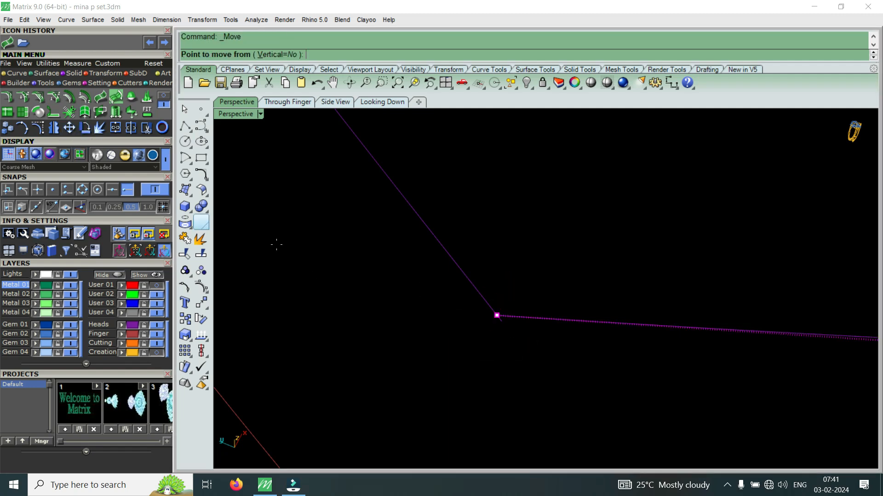
{"action": "left_click", "coordinate": [497, 316]}
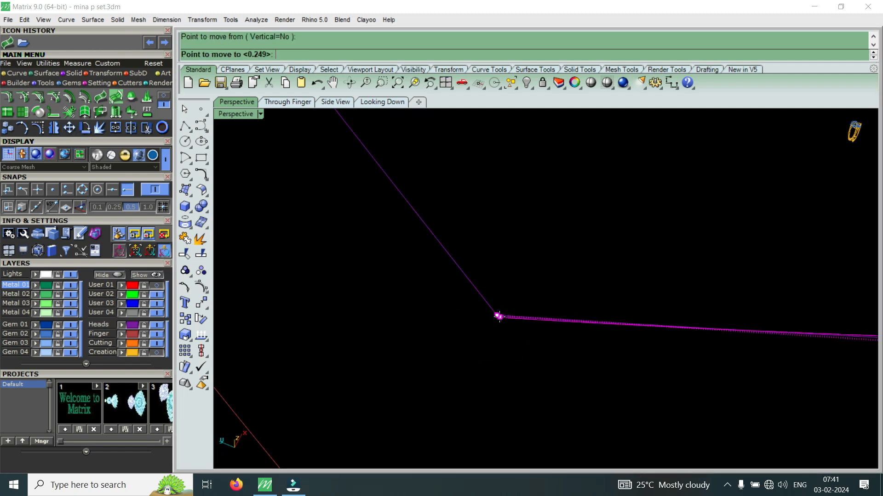
{"action": "left_click", "coordinate": [500, 320]}
{"action": "scroll", "coordinate": [439, 313], "scroll_direction": "down", "scroll_amount": 5}
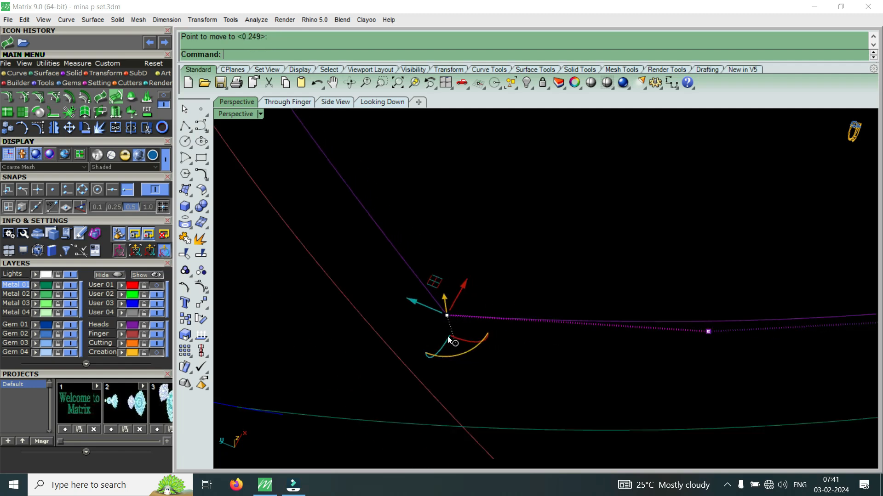
Step: Examine how the connecting curve meets the raised curves at both of its ends
{"action": "scroll", "coordinate": [492, 333], "scroll_direction": "up", "scroll_amount": 5}
{"action": "left_click", "coordinate": [528, 330]}
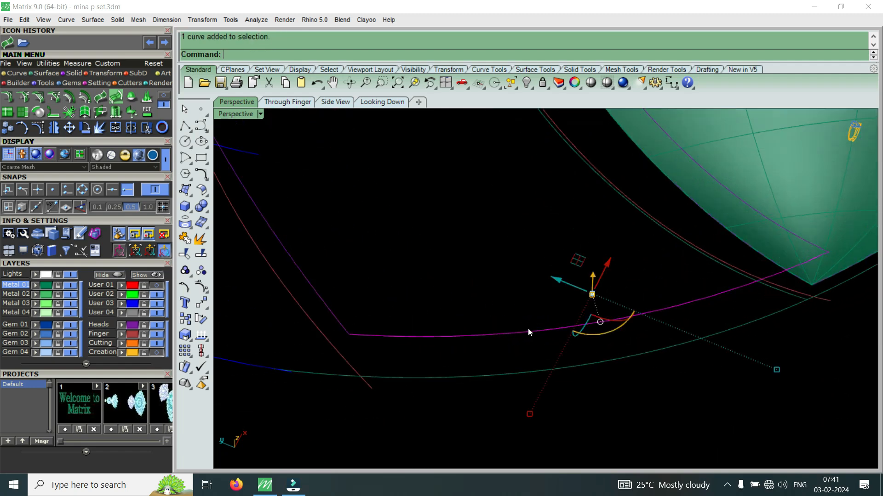
{"action": "scroll", "coordinate": [543, 335], "scroll_direction": "up", "scroll_amount": 2}
{"action": "scroll", "coordinate": [558, 337], "scroll_direction": "down", "scroll_amount": 6}
{"action": "scroll", "coordinate": [719, 292], "scroll_direction": "up", "scroll_amount": 8}
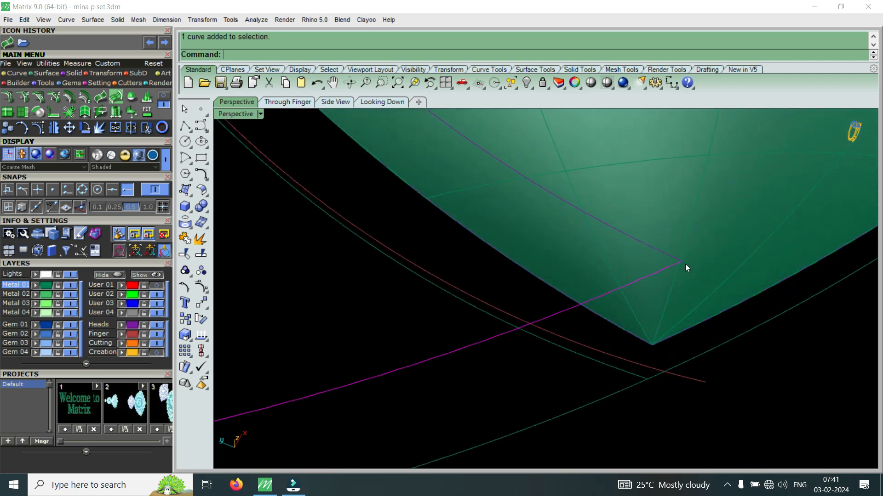
{"action": "scroll", "coordinate": [677, 322], "scroll_direction": "down", "scroll_amount": 4}
{"action": "scroll", "coordinate": [677, 322], "scroll_direction": "down", "scroll_amount": 16}
{"action": "right_click_drag", "start_coordinate": [456, 319], "coordinate": [368, 301]}
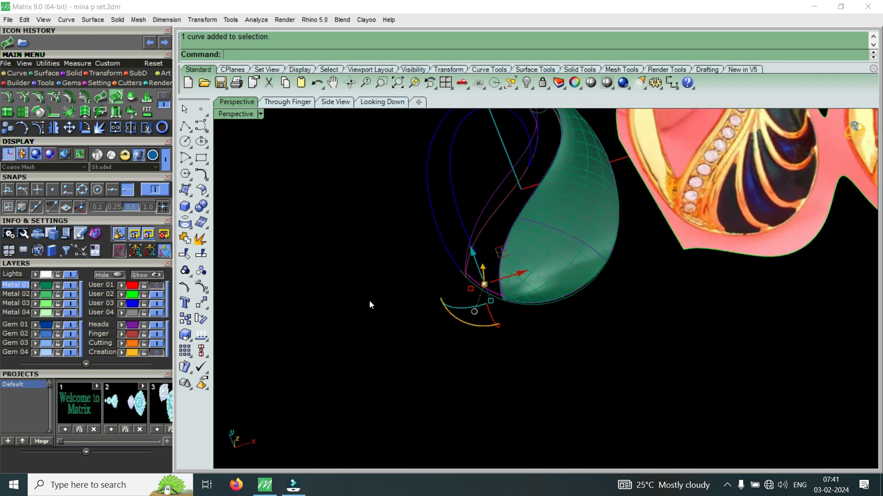
{"action": "scroll", "coordinate": [487, 264], "scroll_direction": "up", "scroll_amount": 6}
{"action": "left_click", "coordinate": [515, 268]}
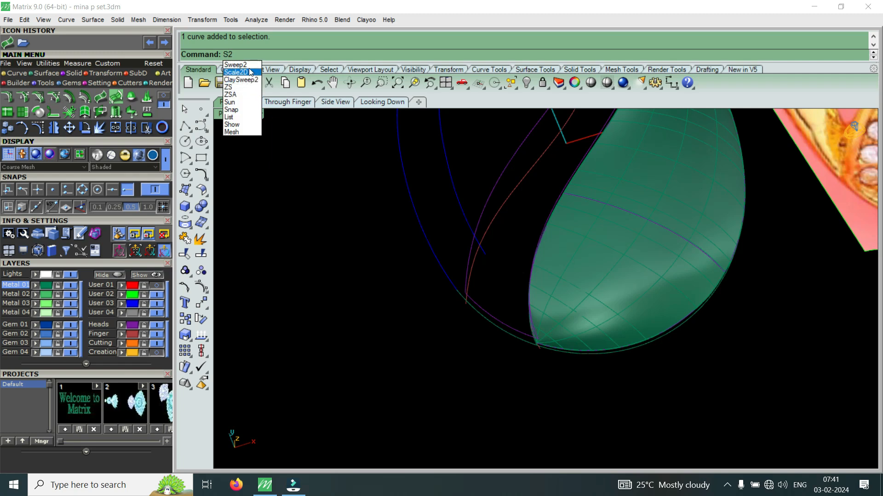
Step: Sweep a strip along the two raised curves as rails with Sweep2, using the connecting curve as the cross section
{"action": "left_click", "coordinate": [251, 66]}
{"action": "scroll", "coordinate": [544, 286], "scroll_direction": "down", "scroll_amount": 4}
{"action": "scroll", "coordinate": [495, 222], "scroll_direction": "up", "scroll_amount": 8}
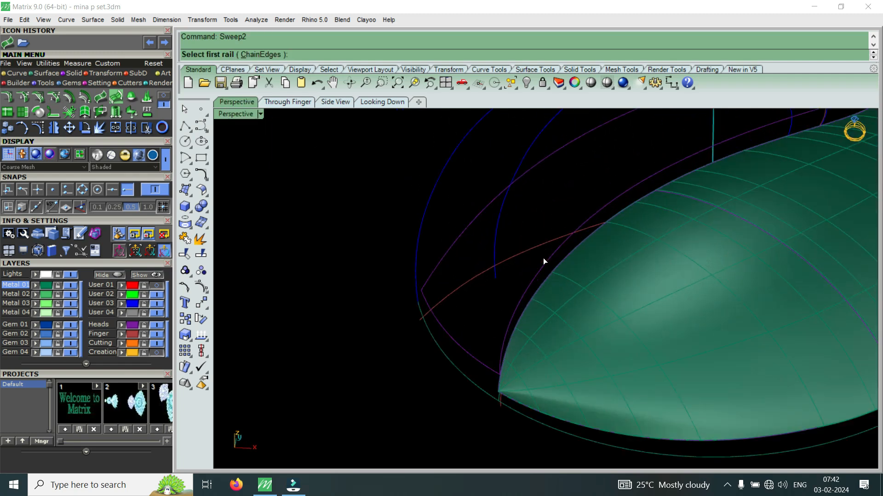
{"action": "left_click", "coordinate": [545, 262]}
{"action": "left_click", "coordinate": [517, 185]}
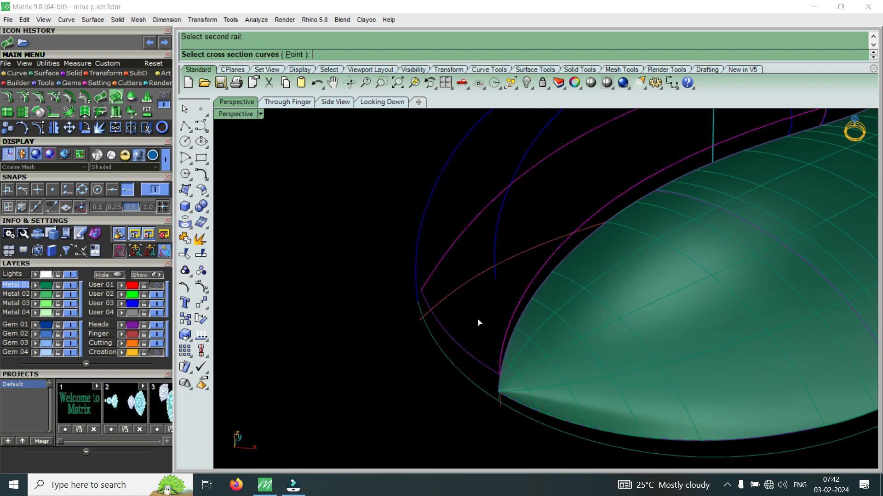
{"action": "left_click", "coordinate": [464, 350]}
{"action": "key", "text": "Return"}
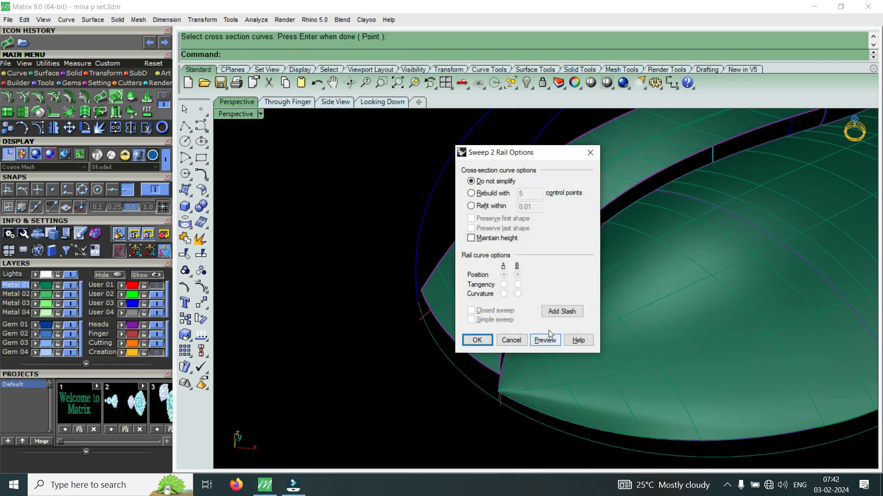
Step: Add two slash alignments between the sweep's rails near the strip's wide end
{"action": "left_click", "coordinate": [559, 313]}
{"action": "scroll", "coordinate": [485, 335], "scroll_direction": "down", "scroll_amount": 5}
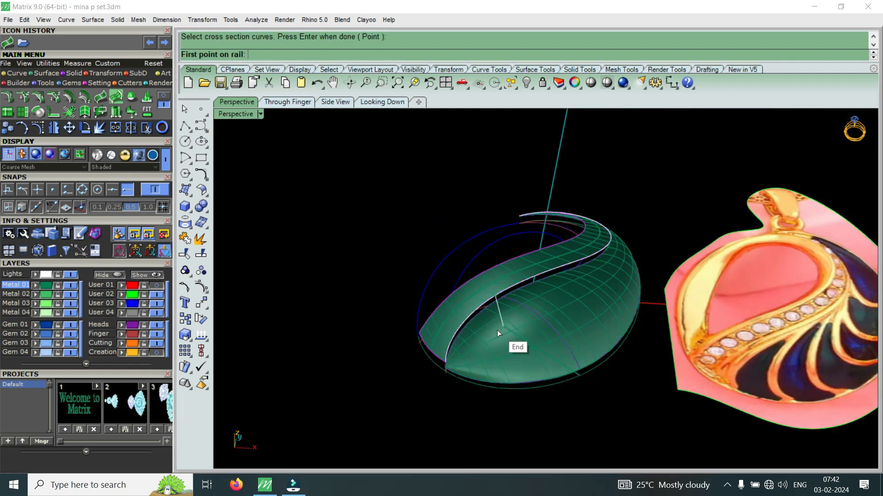
{"action": "scroll", "coordinate": [449, 251], "scroll_direction": "up", "scroll_amount": 8}
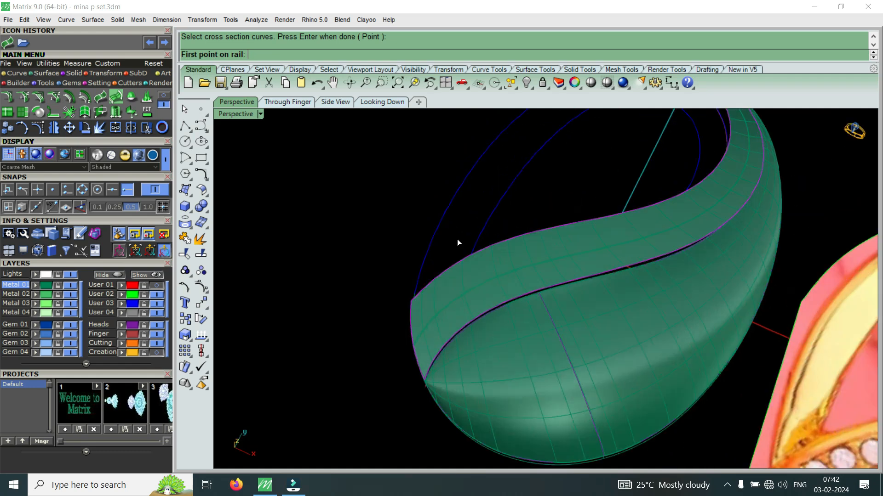
{"action": "left_click", "coordinate": [445, 279]}
{"action": "left_click", "coordinate": [470, 361]}
{"action": "scroll", "coordinate": [550, 296], "scroll_direction": "down", "scroll_amount": 2}
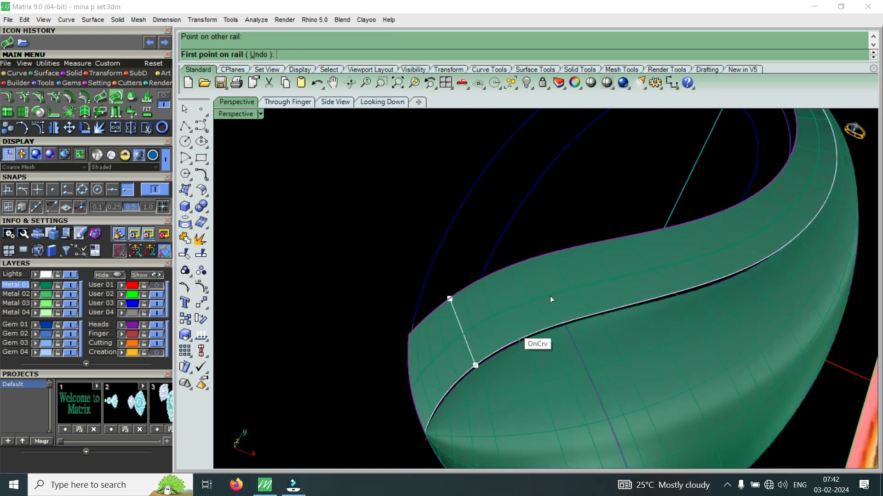
{"action": "left_click", "coordinate": [564, 266]}
{"action": "left_click", "coordinate": [588, 324]}
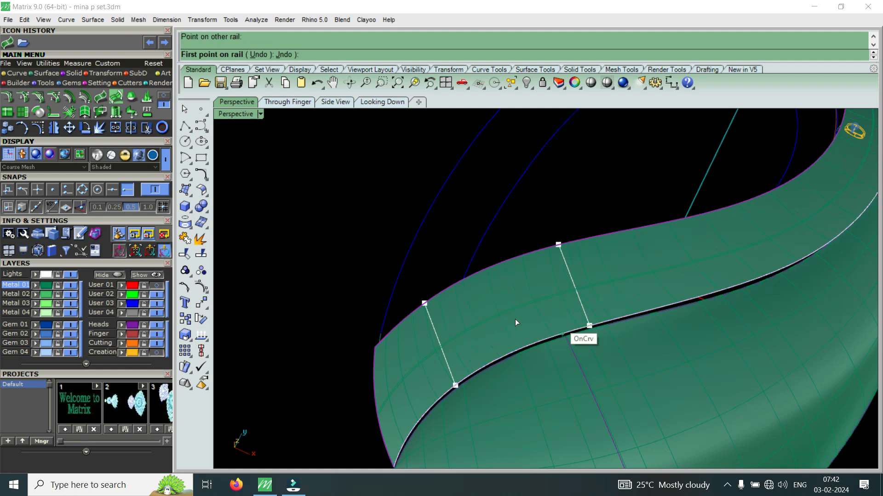
Step: Continue the slash alignments between the two rails through the middle of the strip's S-shaped bend
{"action": "scroll", "coordinate": [668, 324], "scroll_direction": "up", "scroll_amount": 2}
{"action": "right_click_drag", "start_coordinate": [668, 323], "coordinate": [647, 302]}
{"action": "left_click", "coordinate": [658, 242]}
{"action": "left_click", "coordinate": [655, 312]}
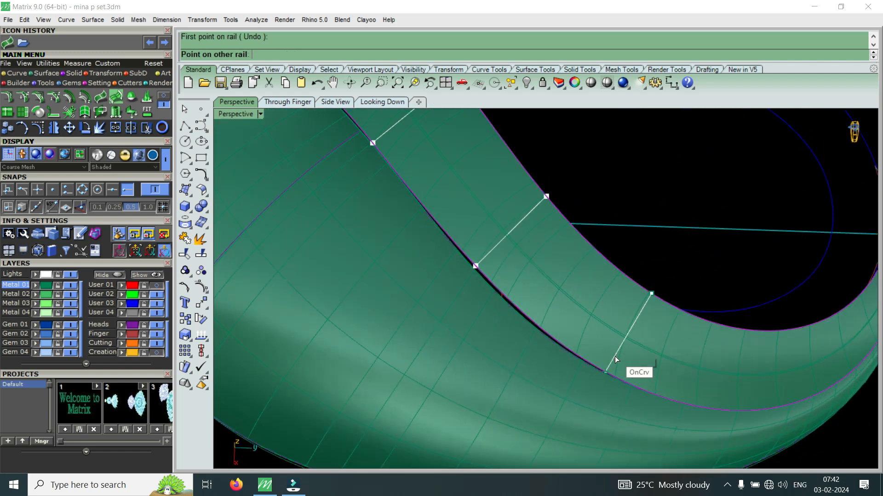
{"action": "right_click_drag", "start_coordinate": [594, 351], "coordinate": [642, 335]}
{"action": "left_click", "coordinate": [648, 299]}
{"action": "left_click", "coordinate": [595, 410]}
Step: Add the remaining slash alignments between the rails up to the strip's tapered tip and accept the two-rail sweep
{"action": "right_click_drag", "start_coordinate": [531, 327], "coordinate": [550, 303]}
{"action": "left_click", "coordinate": [560, 286]}
{"action": "left_click", "coordinate": [515, 369]}
{"action": "left_click", "coordinate": [658, 321]}
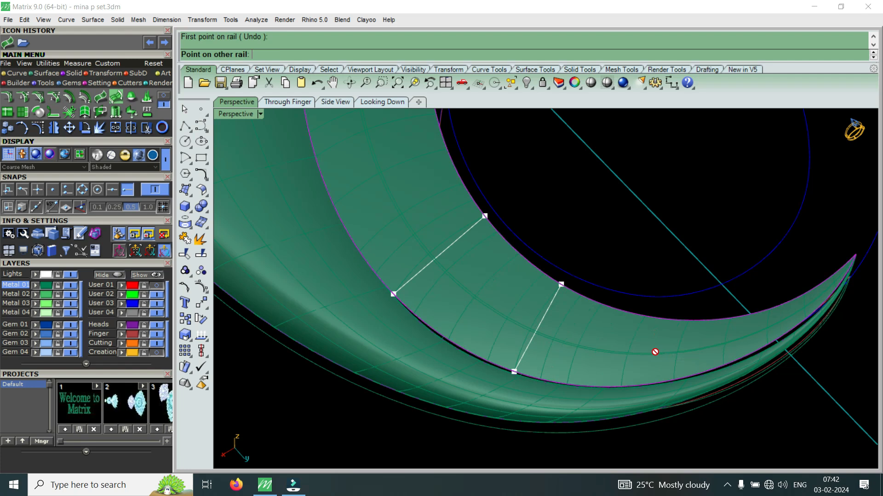
{"action": "left_click", "coordinate": [653, 374]}
{"action": "left_click", "coordinate": [737, 320]}
{"action": "left_click", "coordinate": [744, 355]}
{"action": "left_click", "coordinate": [794, 299]}
{"action": "left_click", "coordinate": [805, 319]}
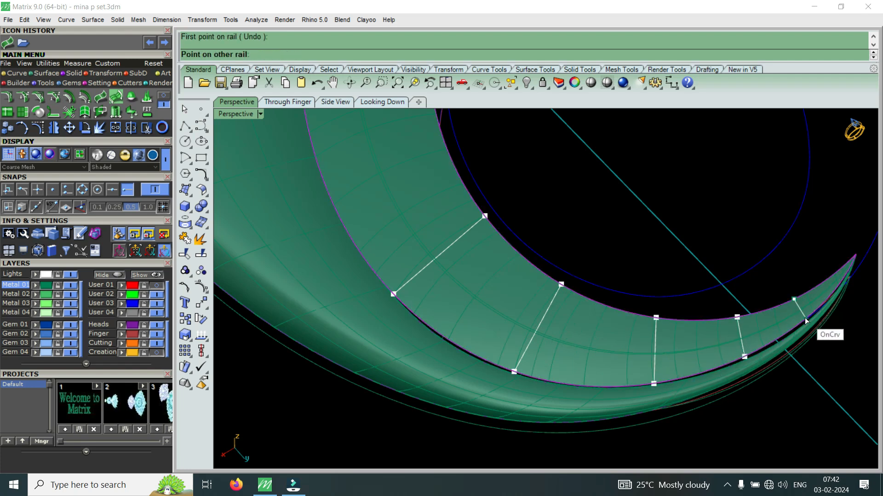
{"action": "right_click", "coordinate": [805, 320]}
{"action": "left_click", "coordinate": [490, 343]}
Step: Move the teardrop body surface to the Finger layer
{"action": "scroll", "coordinate": [638, 367], "scroll_direction": "down", "scroll_amount": 10}
{"action": "right_click_drag", "start_coordinate": [636, 363], "coordinate": [536, 337]}
{"action": "scroll", "coordinate": [537, 338], "scroll_direction": "up", "scroll_amount": 8}
{"action": "left_click", "coordinate": [576, 341]}
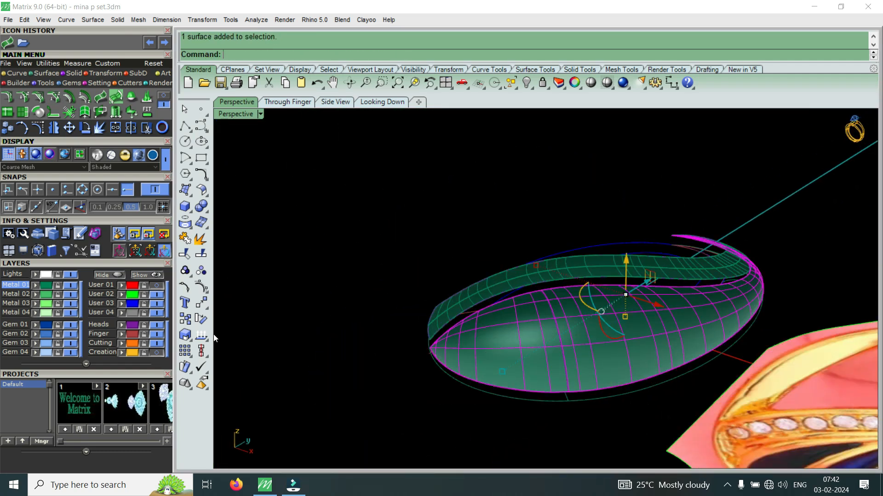
{"action": "right_click_drag", "start_coordinate": [490, 301], "coordinate": [546, 347]}
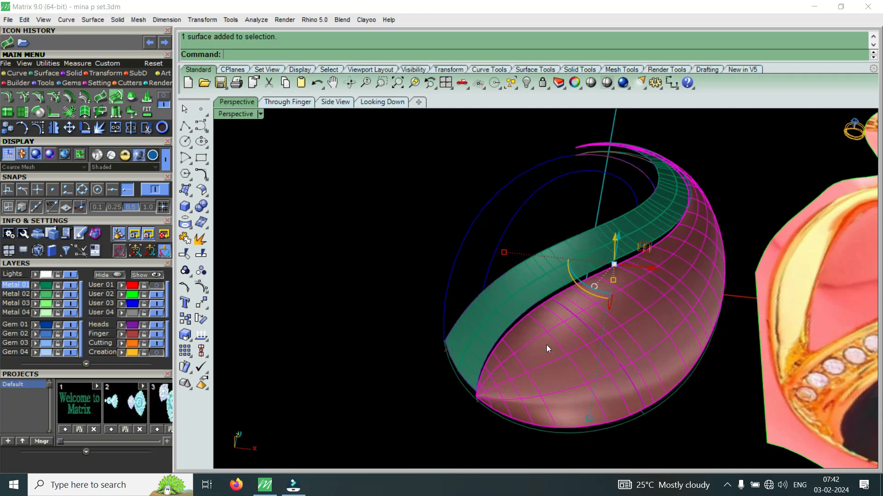
Step: Move the swept strip surface to the Metal 04 layer
{"action": "scroll", "coordinate": [564, 269], "scroll_direction": "up", "scroll_amount": 5}
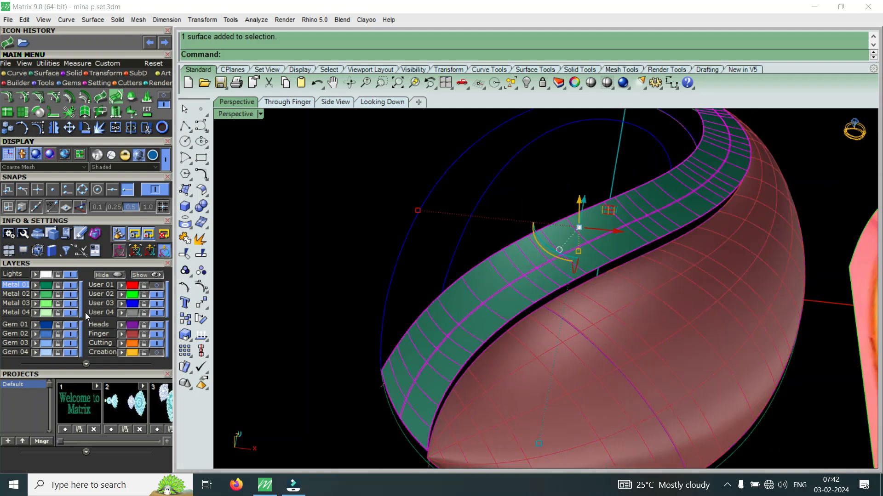
{"action": "left_click", "coordinate": [35, 314]}
{"action": "right_click_drag", "start_coordinate": [239, 303], "coordinate": [553, 266]}
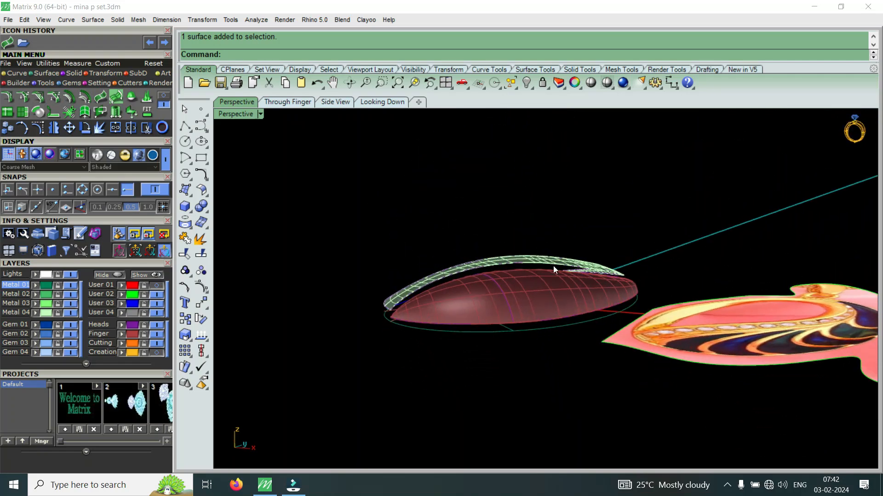
{"action": "scroll", "coordinate": [496, 324], "scroll_direction": "up", "scroll_amount": 3}
Step: Try offsetting the strip surface downward by a distance of 1 with Solid=No, and undo the offset
{"action": "right_click_drag", "start_coordinate": [497, 324], "coordinate": [544, 291]}
{"action": "left_click", "coordinate": [544, 291]}
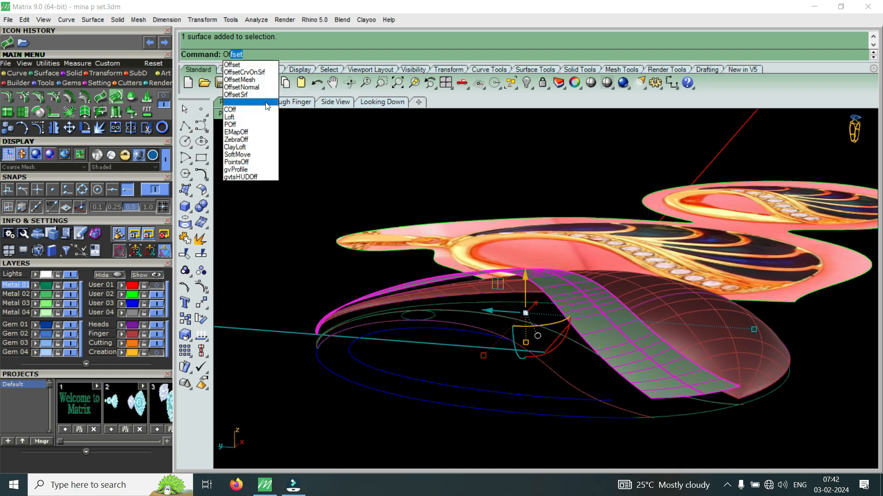
{"action": "left_click", "coordinate": [263, 95]}
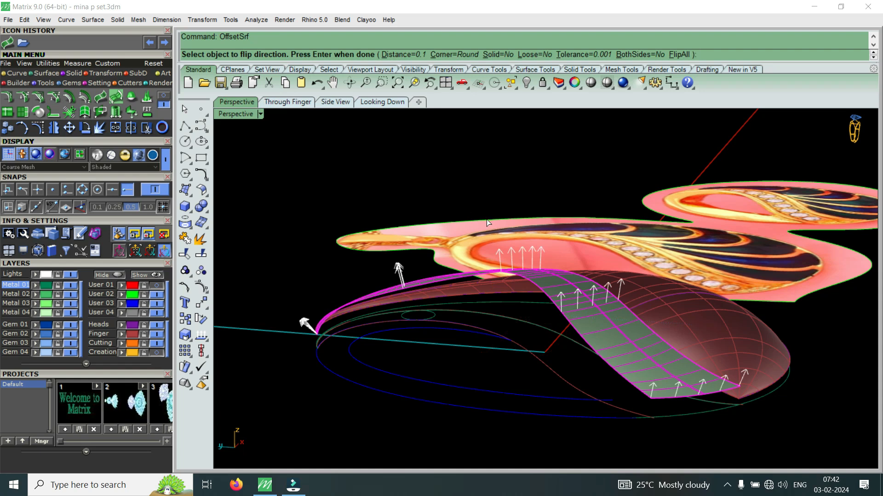
{"action": "type", "text": "f"}
{"action": "key", "text": "Return"}
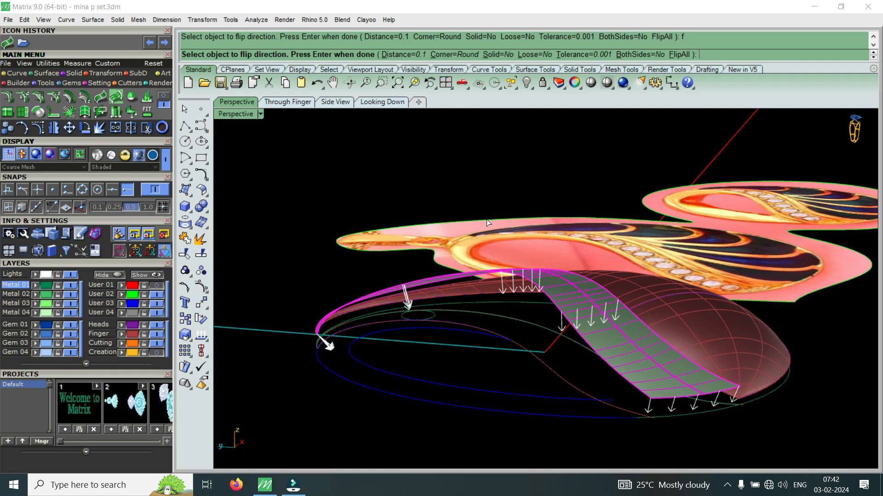
{"action": "key", "text": "Return"}
{"action": "key", "text": "Return"}
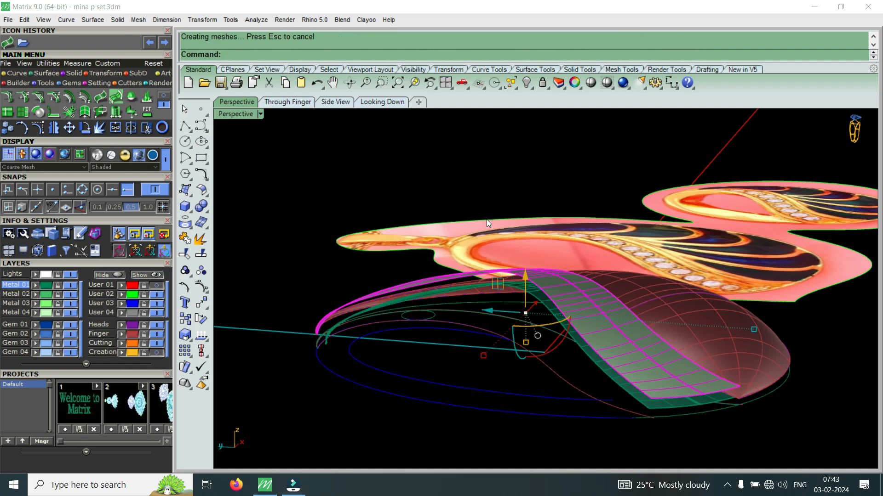
{"action": "key", "text": "ctrl+z"}
Step: Offset the strip surface downward by a distance of 1 with the Solid option on, and clear the selection
{"action": "key", "text": "Return"}
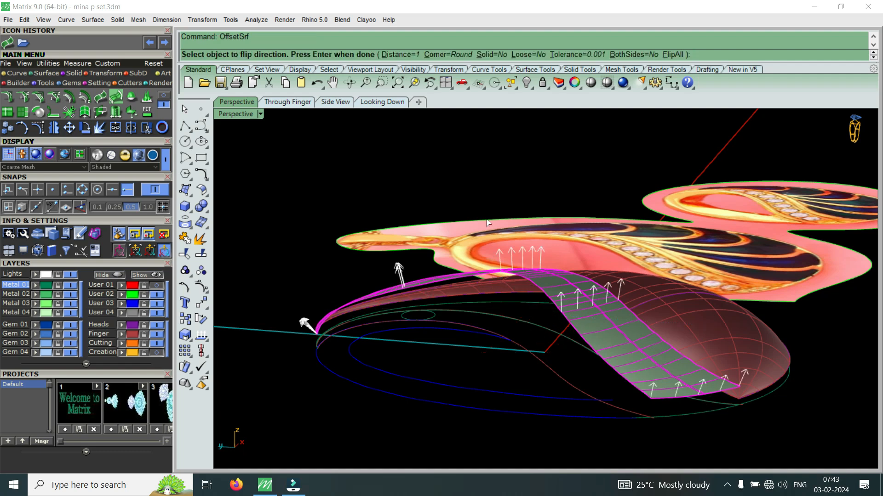
{"action": "type", "text": "f"}
{"action": "key", "text": "Return"}
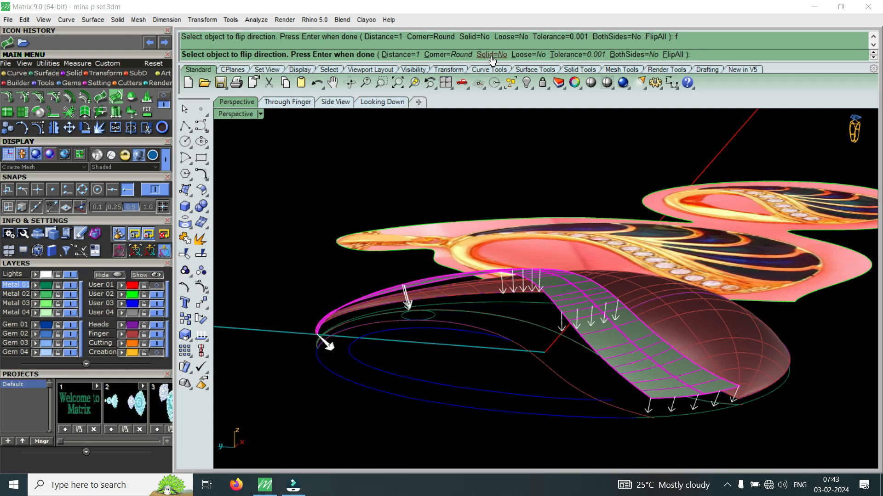
{"action": "left_click", "coordinate": [491, 54]}
{"action": "right_click", "coordinate": [500, 222]}
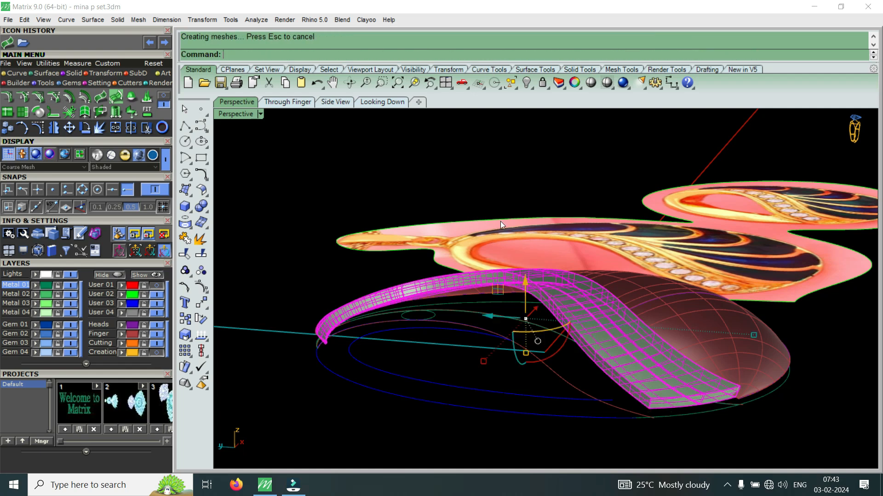
{"action": "key", "text": "Escape"}
Step: Examine the solid strip's tapered tip, underside and wide end, including the seam lines along its middle
{"action": "right_click_drag", "start_coordinate": [482, 293], "coordinate": [500, 372]}
{"action": "scroll", "coordinate": [335, 348], "scroll_direction": "up", "scroll_amount": 10}
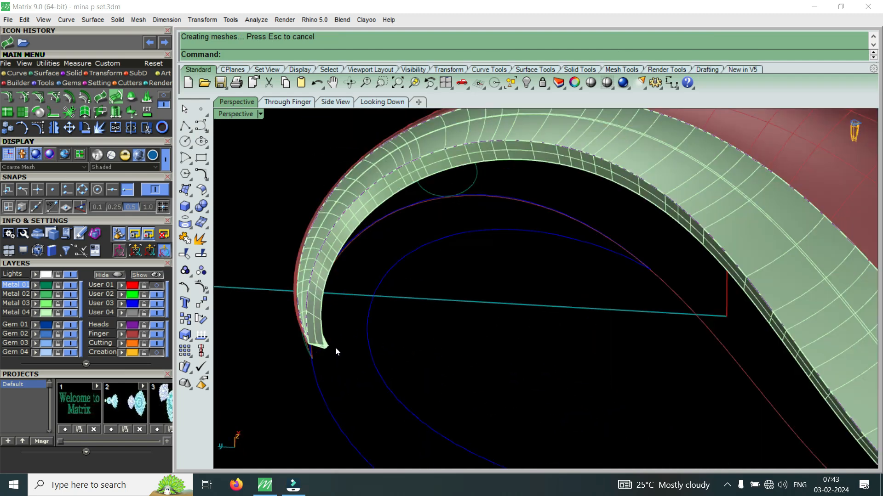
{"action": "scroll", "coordinate": [348, 318], "scroll_direction": "down", "scroll_amount": 9}
{"action": "right_click_drag", "start_coordinate": [347, 320], "coordinate": [372, 202]}
{"action": "scroll", "coordinate": [354, 345], "scroll_direction": "up", "scroll_amount": 3}
{"action": "right_click_drag", "start_coordinate": [354, 345], "coordinate": [374, 134]}
{"action": "scroll", "coordinate": [343, 289], "scroll_direction": "up", "scroll_amount": 4}
{"action": "scroll", "coordinate": [343, 287], "scroll_direction": "down", "scroll_amount": 5}
{"action": "right_click_drag", "start_coordinate": [345, 287], "coordinate": [372, 317]}
{"action": "scroll", "coordinate": [373, 321], "scroll_direction": "down", "scroll_amount": 8}
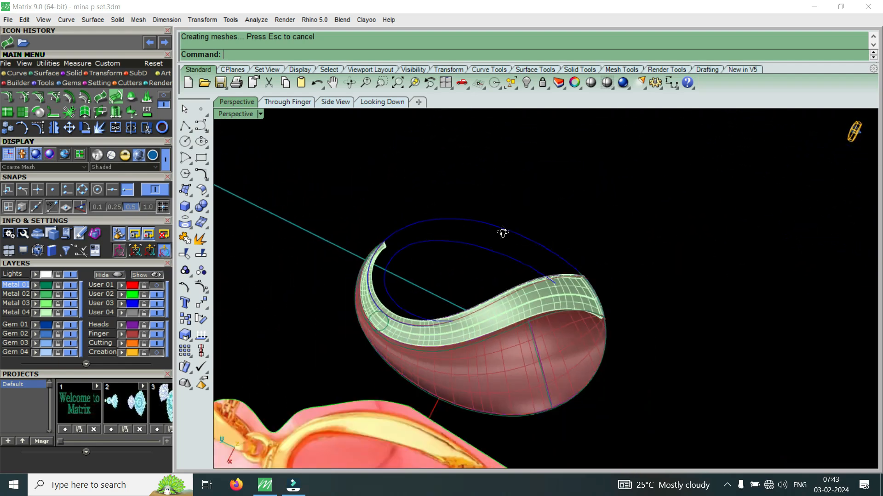
{"action": "right_click_drag", "start_coordinate": [503, 232], "coordinate": [529, 168]}
{"action": "scroll", "coordinate": [616, 282], "scroll_direction": "up", "scroll_amount": 11}
{"action": "right_click_drag", "start_coordinate": [574, 333], "coordinate": [518, 336]}
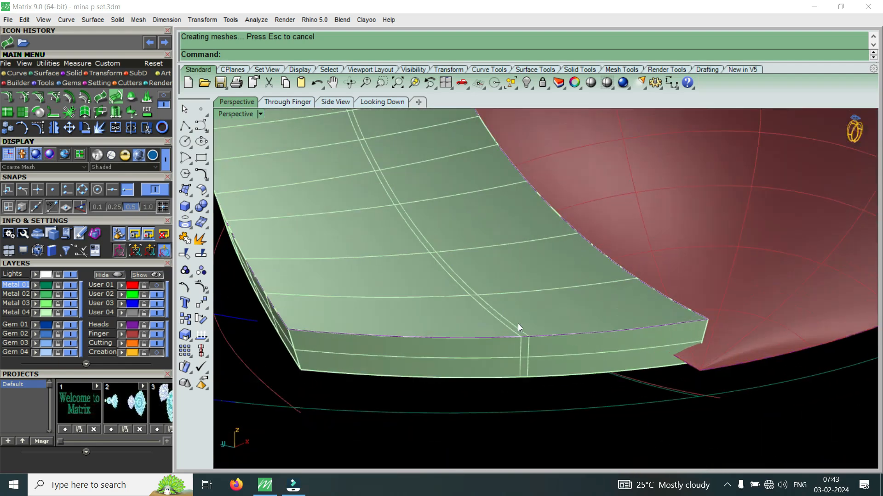
{"action": "scroll", "coordinate": [519, 325], "scroll_direction": "up", "scroll_amount": 15}
{"action": "scroll", "coordinate": [489, 353], "scroll_direction": "up", "scroll_amount": 6}
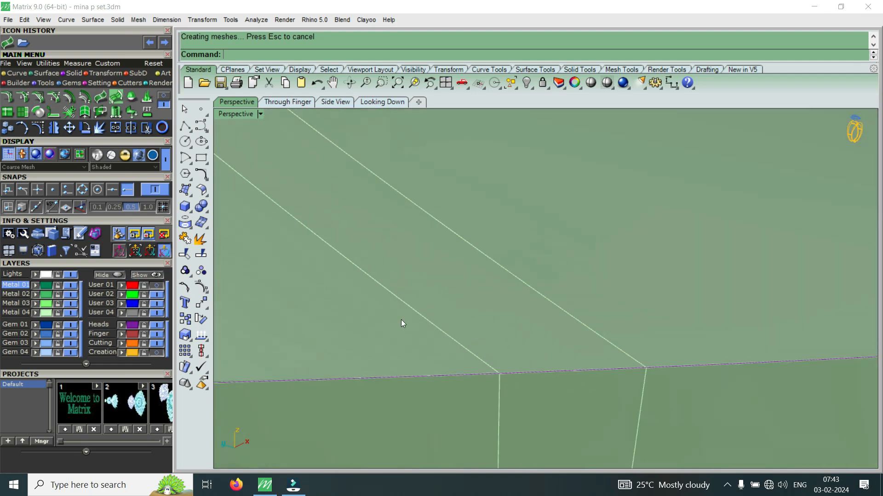
Step: Duplicate the long seam edge on the underside of the solid strip with DupEdge
{"action": "left_click", "coordinate": [16, 73]}
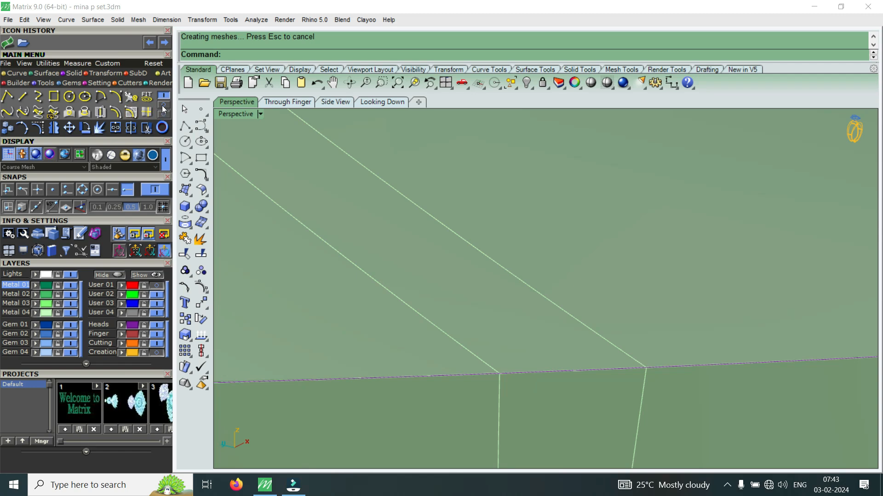
{"action": "left_click", "coordinate": [162, 106]}
{"action": "left_click", "coordinate": [131, 112]}
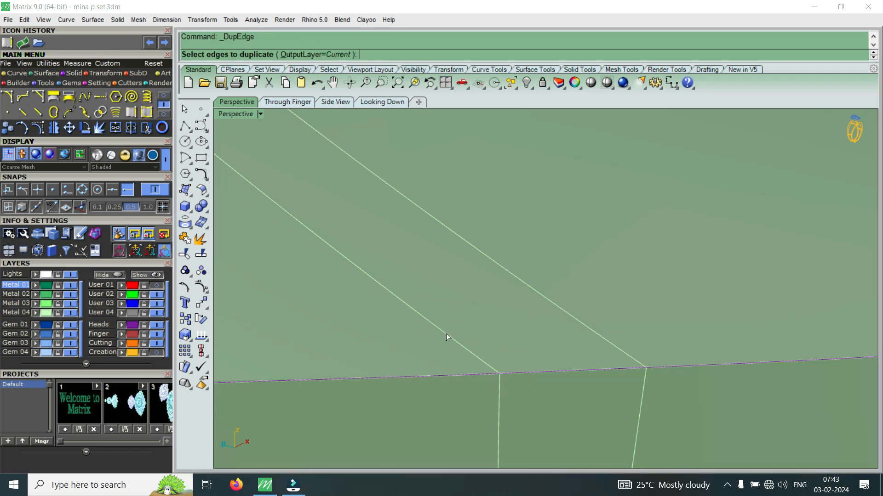
{"action": "scroll", "coordinate": [602, 319], "scroll_direction": "down", "scroll_amount": 15}
{"action": "key", "text": "Escape"}
{"action": "right_click_drag", "start_coordinate": [537, 298], "coordinate": [578, 373]}
{"action": "scroll", "coordinate": [586, 253], "scroll_direction": "up", "scroll_amount": 14}
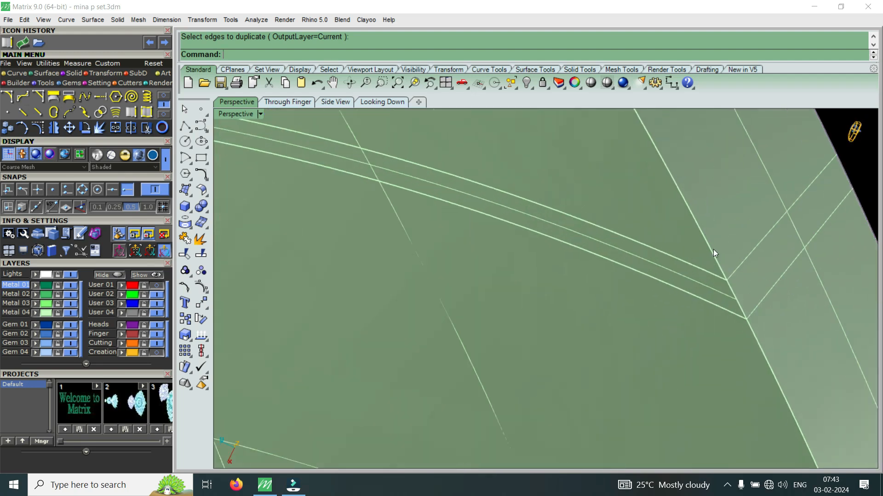
{"action": "right_click", "coordinate": [711, 261]}
{"action": "left_click", "coordinate": [710, 274]}
{"action": "right_click", "coordinate": [710, 274]}
Step: Delete the solid strip, keeping the raised curves and the connecting curve
{"action": "scroll", "coordinate": [665, 246], "scroll_direction": "down", "scroll_amount": 7}
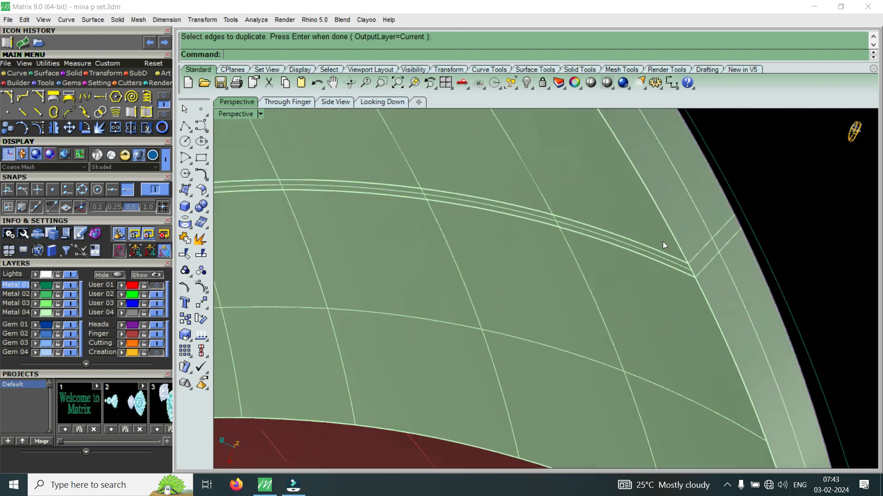
{"action": "scroll", "coordinate": [663, 245], "scroll_direction": "down", "scroll_amount": 5}
{"action": "right_click_drag", "start_coordinate": [676, 227], "coordinate": [539, 316]}
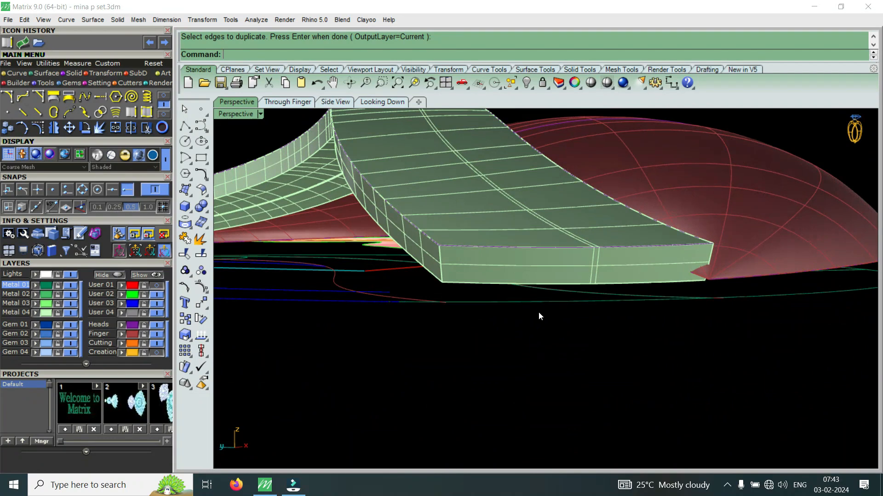
{"action": "left_click", "coordinate": [539, 234]}
{"action": "key", "text": "Delete"}
{"action": "scroll", "coordinate": [537, 233], "scroll_direction": "up", "scroll_amount": 5}
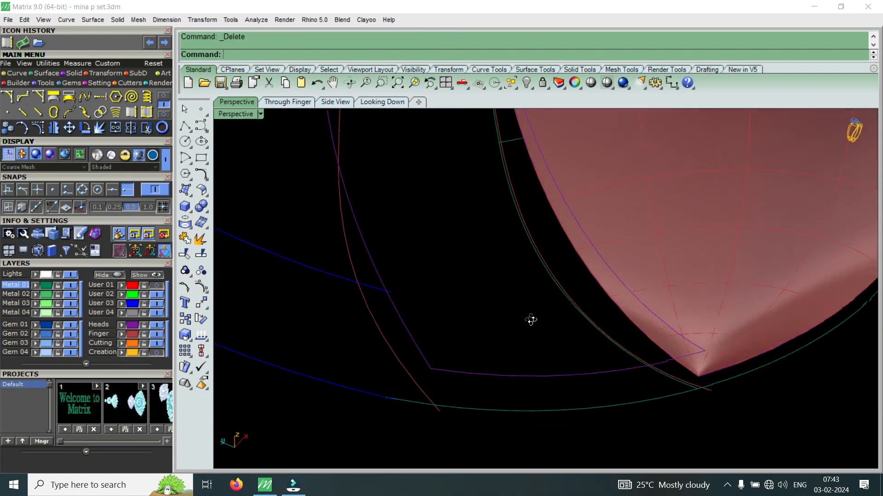
Step: Rebuild the short connecting curve and the long raised curve farther from the teardrop body with 11 points, degree 3
{"action": "left_click", "coordinate": [538, 379]}
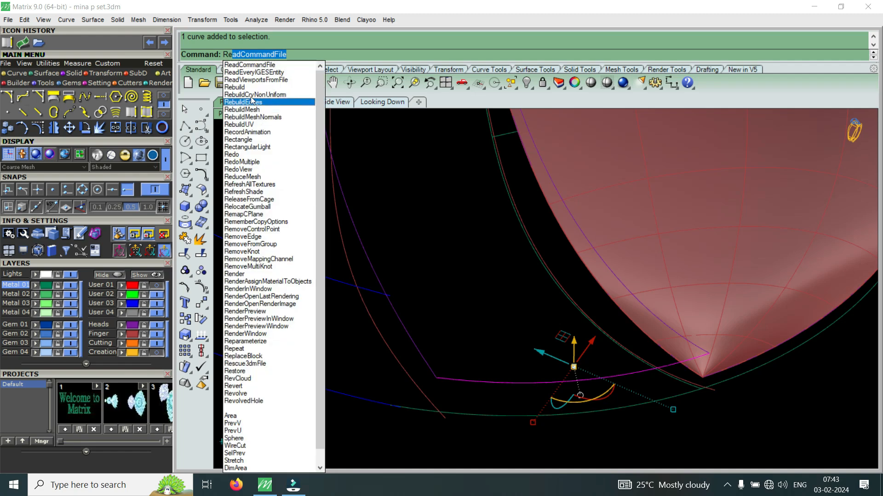
{"action": "left_click", "coordinate": [244, 88]}
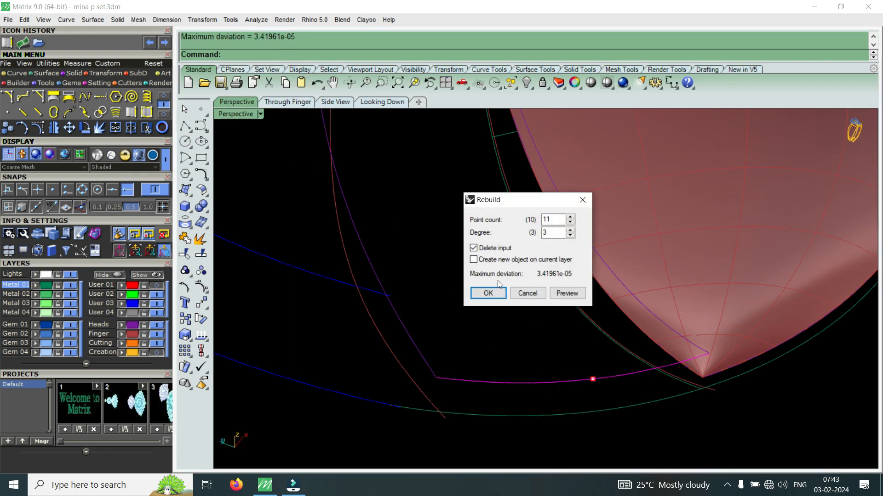
{"action": "left_click", "coordinate": [490, 292]}
{"action": "left_click", "coordinate": [426, 363]}
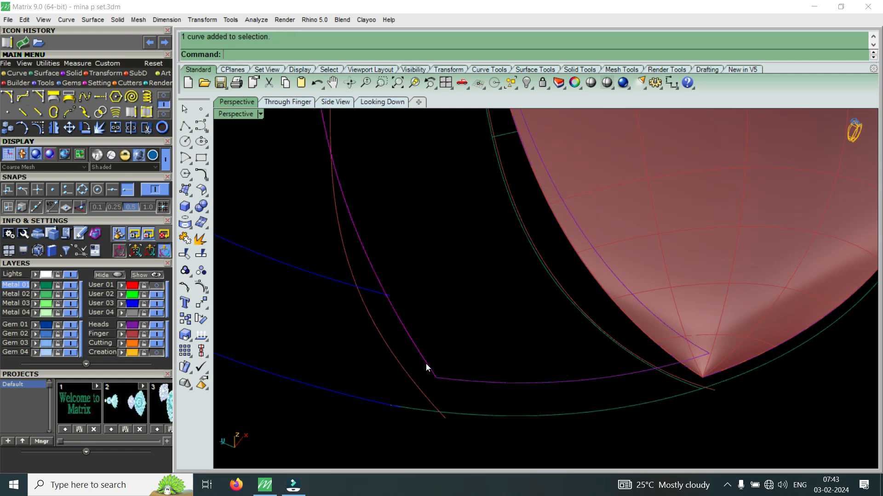
{"action": "scroll", "coordinate": [542, 370], "scroll_direction": "down", "scroll_amount": 10}
{"action": "right_click_drag", "start_coordinate": [443, 291], "coordinate": [469, 367]}
{"action": "scroll", "coordinate": [442, 290], "scroll_direction": "up", "scroll_amount": 4}
{"action": "right_click", "coordinate": [442, 289]}
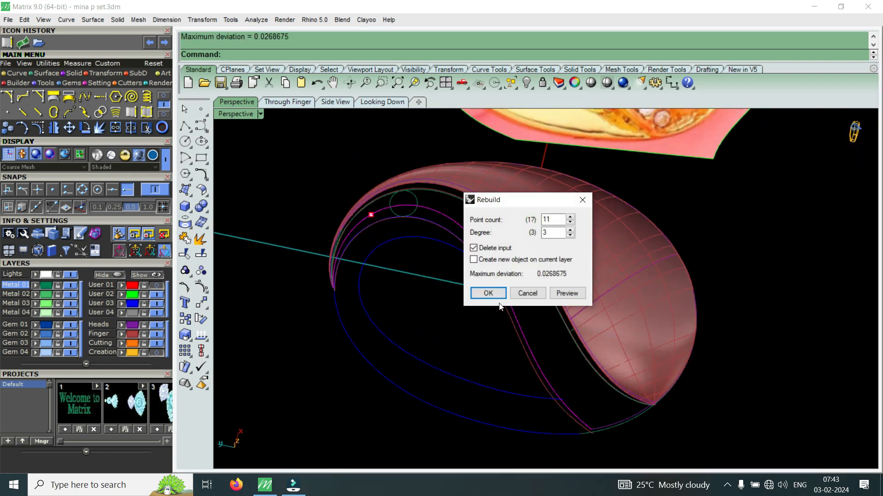
{"action": "left_click", "coordinate": [488, 294]}
Step: Rebuild the long raised curve along the teardrop body's edge, and the opposite long curve, as degree 3 curves that replace the originals
{"action": "right_click_drag", "start_coordinate": [631, 419], "coordinate": [601, 410]}
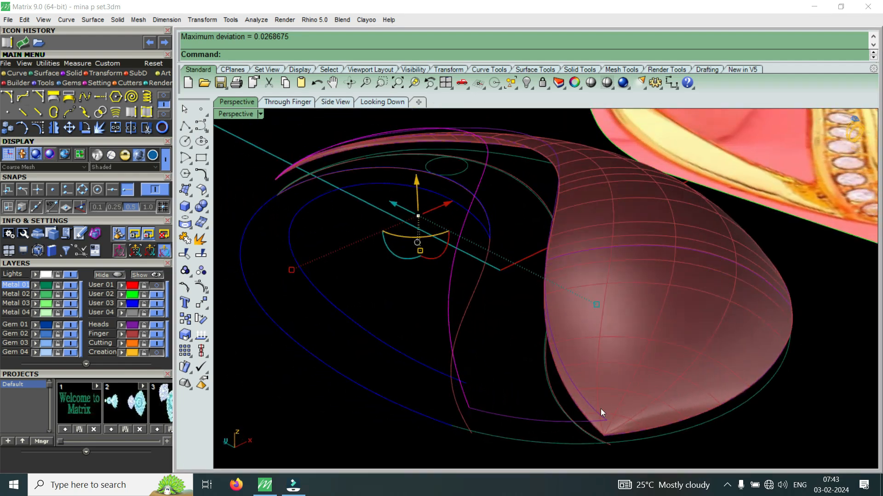
{"action": "scroll", "coordinate": [600, 410], "scroll_direction": "up", "scroll_amount": 5}
{"action": "left_click", "coordinate": [596, 411]}
{"action": "left_click", "coordinate": [630, 441]}
{"action": "scroll", "coordinate": [580, 397], "scroll_direction": "down", "scroll_amount": 7}
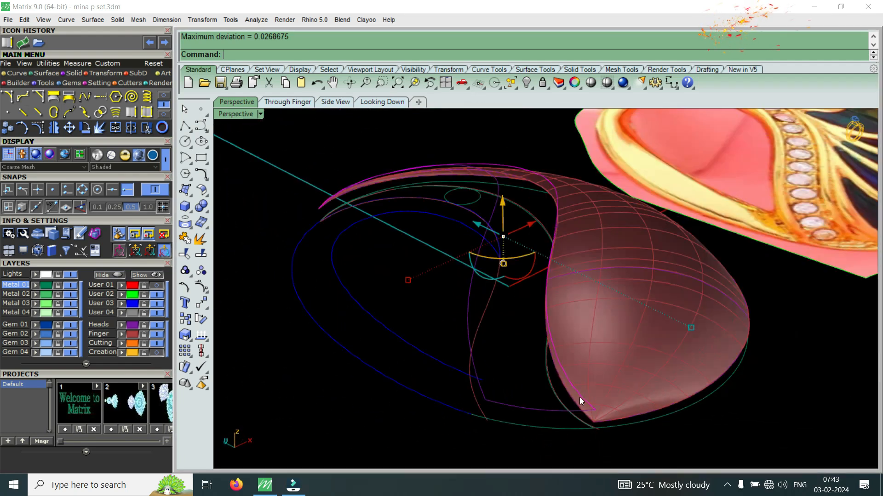
{"action": "scroll", "coordinate": [579, 401], "scroll_direction": "down", "scroll_amount": 3}
{"action": "right_click", "coordinate": [542, 351]}
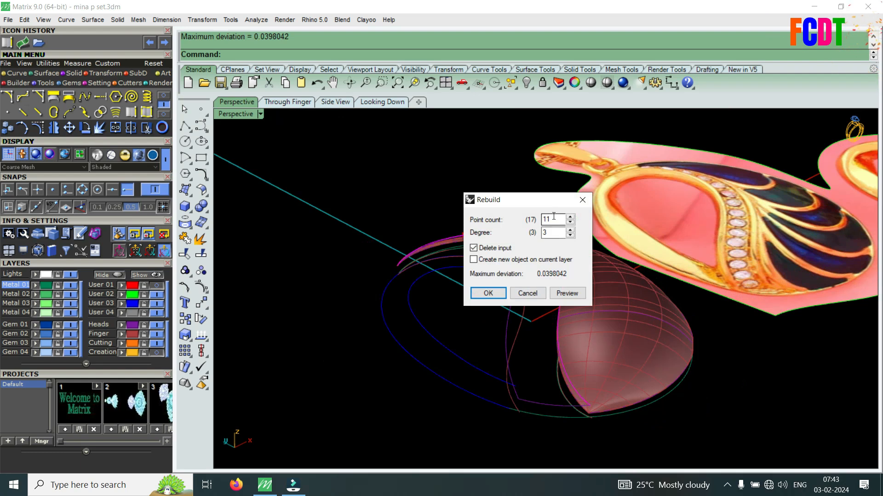
{"action": "key", "text": "Tab"}
{"action": "left_click", "coordinate": [487, 294]}
{"action": "scroll", "coordinate": [529, 392], "scroll_direction": "up", "scroll_amount": 3}
{"action": "left_click", "coordinate": [511, 398]}
{"action": "right_click", "coordinate": [519, 388]}
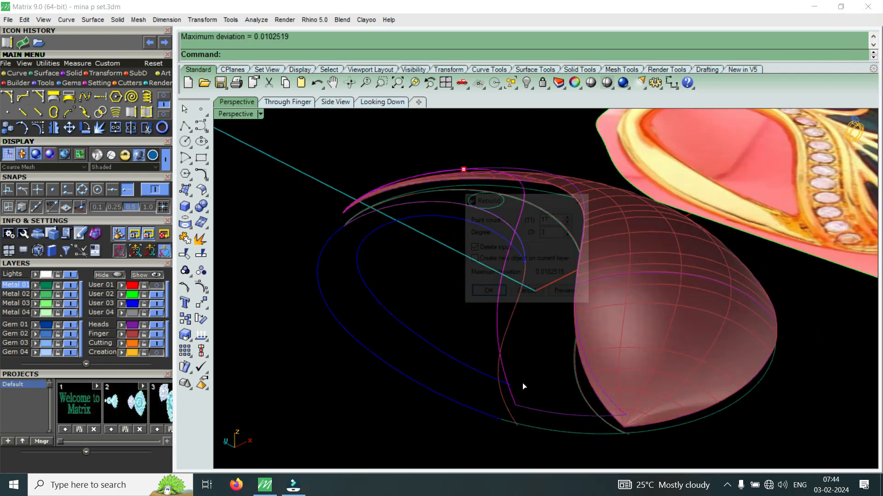
{"action": "left_click", "coordinate": [489, 295]}
Step: Rebuild the short connecting curve at the wide end with 8 points and degree 3, deleting the input
{"action": "left_click", "coordinate": [540, 408]}
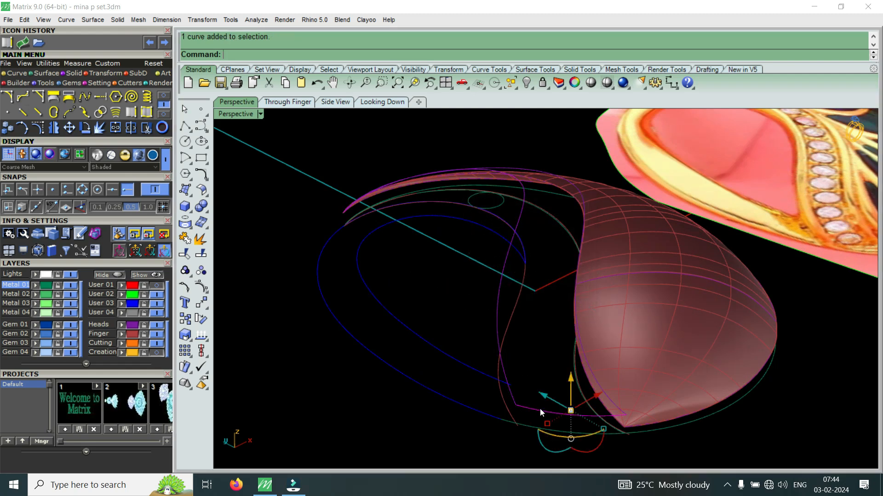
{"action": "right_click", "coordinate": [586, 340]}
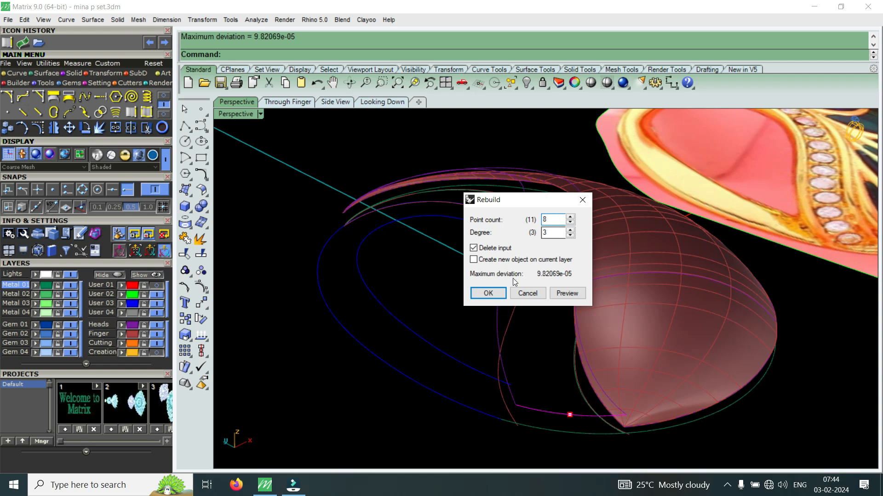
{"action": "left_click", "coordinate": [497, 295]}
Step: Start a Sweep2 surface using the two long raised curves as rails and the short connecting curve as cross section
{"action": "scroll", "coordinate": [465, 296], "scroll_direction": "down", "scroll_amount": 2}
{"action": "right_click_drag", "start_coordinate": [464, 297], "coordinate": [548, 243]}
{"action": "scroll", "coordinate": [240, 330], "scroll_direction": "up", "scroll_amount": 7}
{"action": "scroll", "coordinate": [547, 240], "scroll_direction": "up", "scroll_amount": 5}
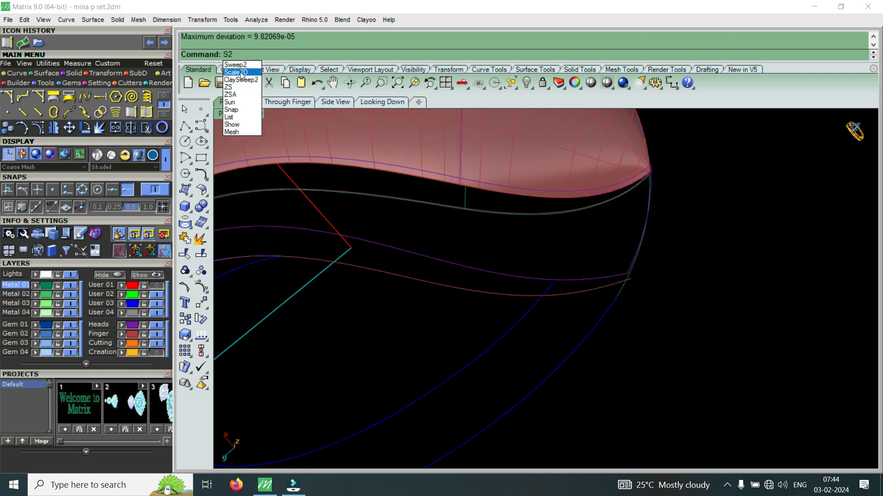
{"action": "left_click", "coordinate": [237, 65]}
{"action": "left_click", "coordinate": [574, 280]}
{"action": "right_click_drag", "start_coordinate": [619, 215], "coordinate": [613, 270]}
{"action": "scroll", "coordinate": [566, 203], "scroll_direction": "up", "scroll_amount": 4}
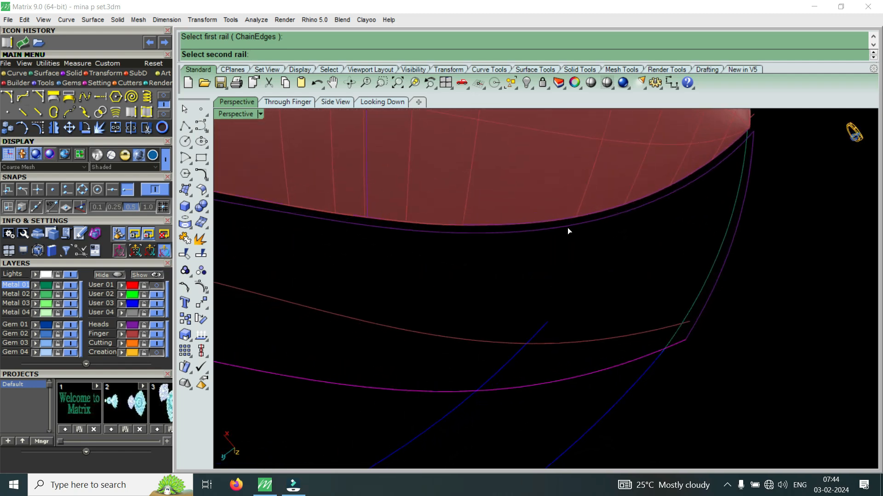
{"action": "left_click", "coordinate": [568, 225]}
{"action": "right_click_drag", "start_coordinate": [567, 224], "coordinate": [610, 353]}
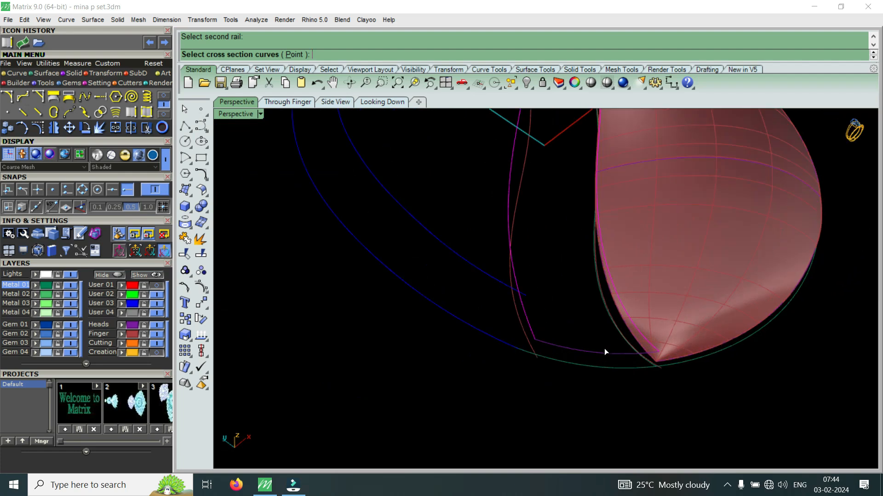
{"action": "left_click", "coordinate": [603, 351]}
{"action": "right_click", "coordinate": [603, 352]}
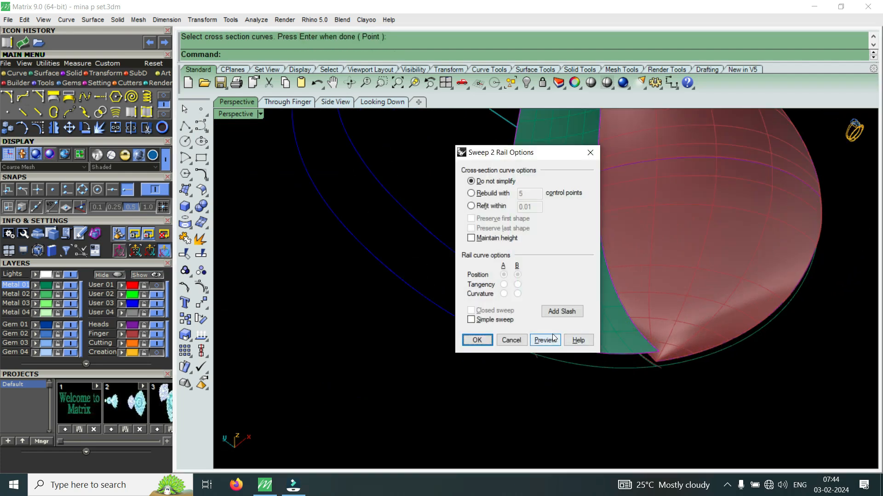
Step: Add three slashes between the rails across the wide end and middle of the sweep
{"action": "left_click", "coordinate": [564, 315]}
{"action": "right_click_drag", "start_coordinate": [564, 315], "coordinate": [605, 404]}
{"action": "scroll", "coordinate": [577, 282], "scroll_direction": "up", "scroll_amount": 3}
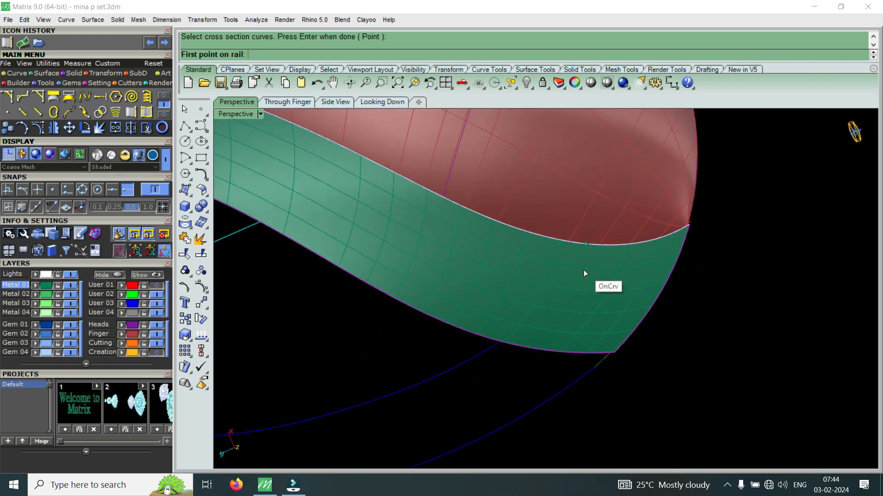
{"action": "left_click", "coordinate": [584, 243]}
{"action": "left_click", "coordinate": [538, 350]}
{"action": "scroll", "coordinate": [536, 351], "scroll_direction": "down", "scroll_amount": 3}
{"action": "scroll", "coordinate": [473, 287], "scroll_direction": "up", "scroll_amount": 2}
{"action": "left_click", "coordinate": [489, 280]}
{"action": "left_click", "coordinate": [468, 341]}
{"action": "scroll", "coordinate": [465, 292], "scroll_direction": "down", "scroll_amount": 2}
{"action": "scroll", "coordinate": [448, 256], "scroll_direction": "up", "scroll_amount": 2}
{"action": "left_click", "coordinate": [448, 256]}
{"action": "left_click", "coordinate": [416, 304]}
Step: Add three more slashes around the bend toward the tapered tip and accept the two-rail sweep
{"action": "scroll", "coordinate": [595, 313], "scroll_direction": "down", "scroll_amount": 1}
{"action": "scroll", "coordinate": [595, 313], "scroll_direction": "up", "scroll_amount": 2}
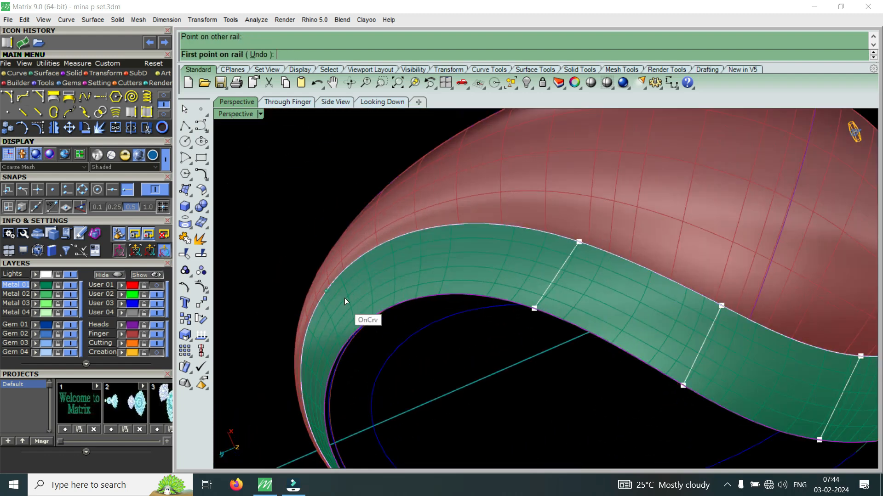
{"action": "left_click", "coordinate": [360, 258]}
{"action": "left_click", "coordinate": [382, 311]}
{"action": "scroll", "coordinate": [534, 281], "scroll_direction": "down", "scroll_amount": 3}
{"action": "scroll", "coordinate": [382, 330], "scroll_direction": "up", "scroll_amount": 3}
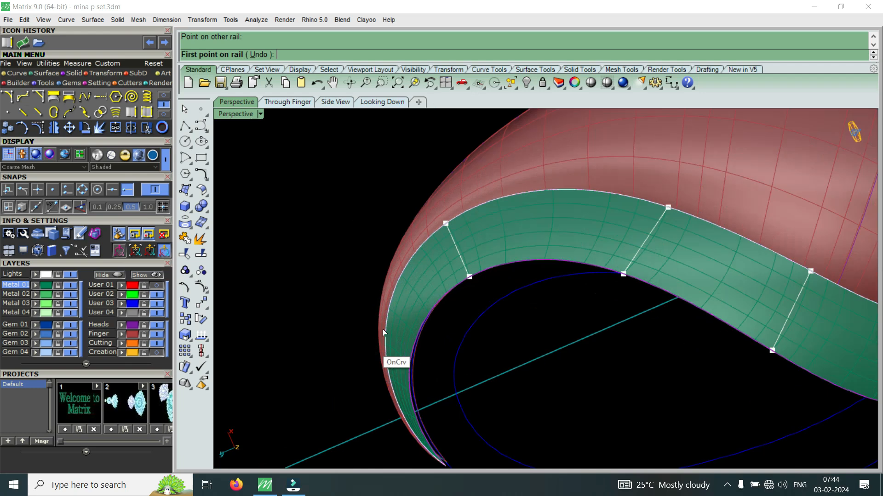
{"action": "left_click", "coordinate": [394, 322]}
{"action": "left_click", "coordinate": [417, 338]}
{"action": "scroll", "coordinate": [414, 349], "scroll_direction": "up", "scroll_amount": 3}
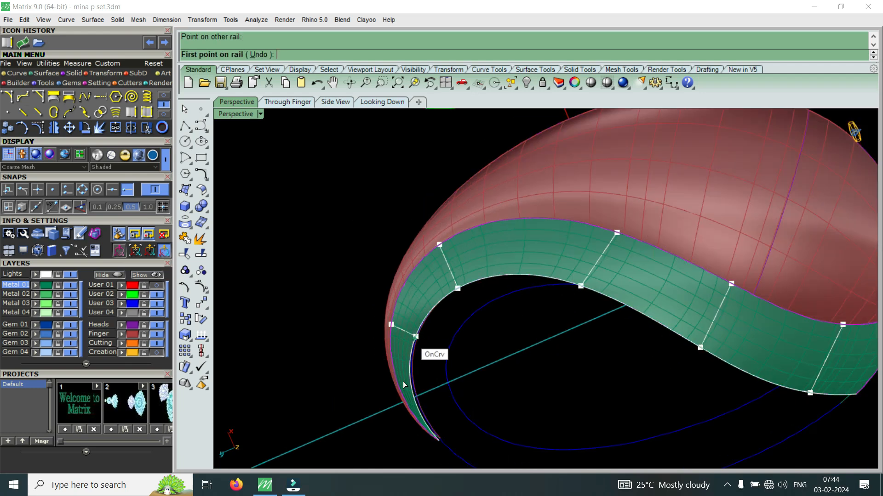
{"action": "scroll", "coordinate": [410, 372], "scroll_direction": "up", "scroll_amount": 2}
{"action": "left_click", "coordinate": [397, 360]}
{"action": "left_click", "coordinate": [418, 359]}
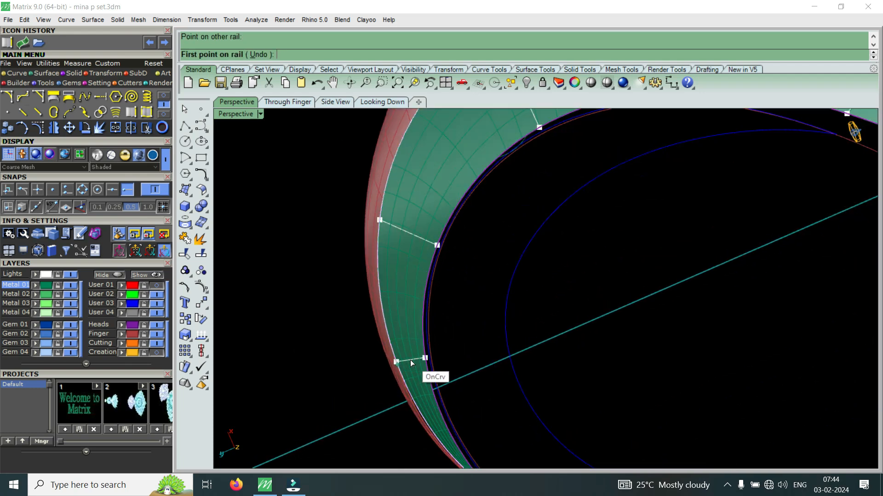
{"action": "right_click", "coordinate": [419, 358]}
{"action": "left_click", "coordinate": [478, 340]}
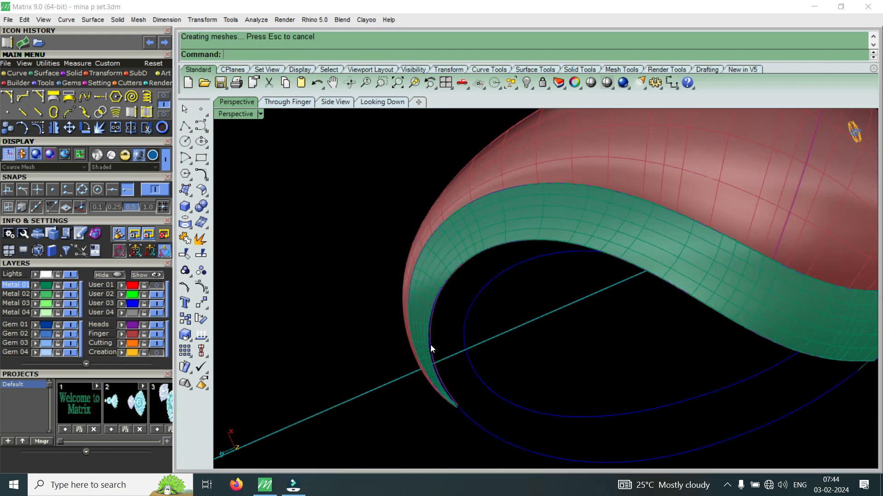
Step: Select the new swept strip surface and move it to the Metal 04 layer
{"action": "scroll", "coordinate": [432, 345], "scroll_direction": "down", "scroll_amount": 3}
{"action": "right_click_drag", "start_coordinate": [565, 360], "coordinate": [560, 293]}
{"action": "left_click", "coordinate": [582, 291]}
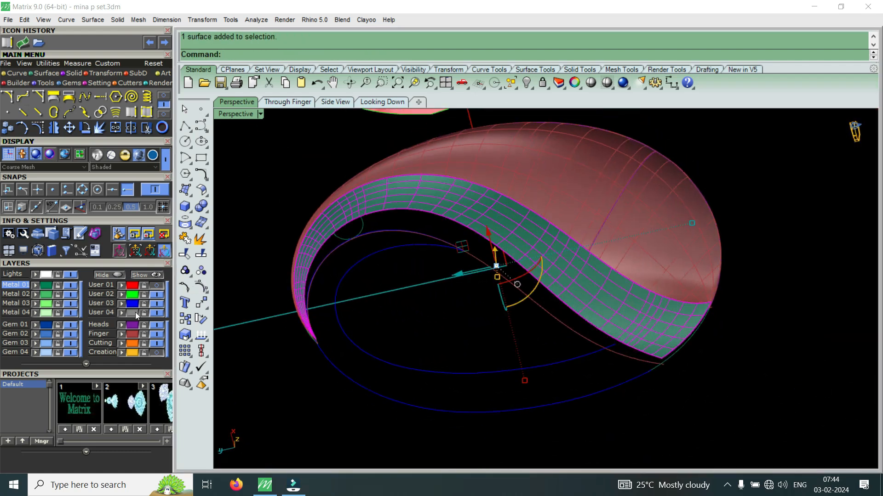
{"action": "left_click", "coordinate": [36, 315]}
Step: Offset the strip surface into a solid with OffsetSrf and clear the selection
{"action": "right_click_drag", "start_coordinate": [439, 320], "coordinate": [471, 262]}
{"action": "scroll", "coordinate": [488, 269], "scroll_direction": "up", "scroll_amount": 2}
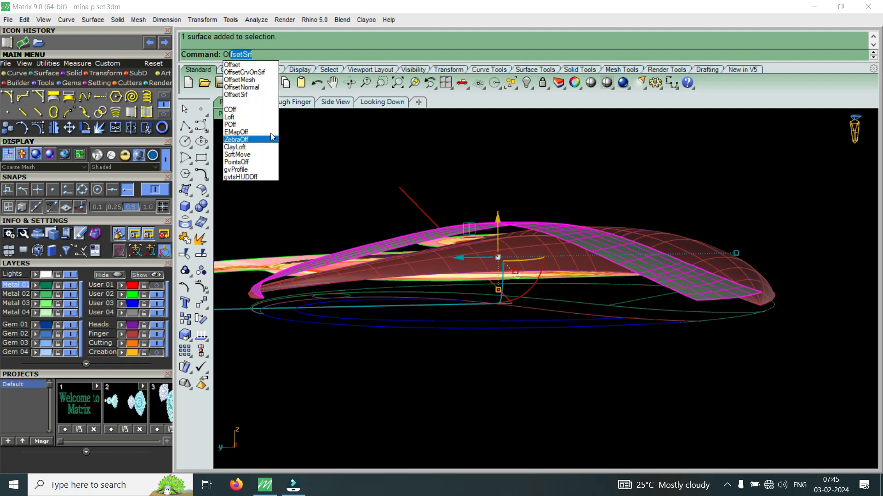
{"action": "left_click", "coordinate": [263, 97]}
{"action": "right_click", "coordinate": [501, 220]}
{"action": "scroll", "coordinate": [672, 290], "scroll_direction": "up", "scroll_amount": 3}
{"action": "right_click_drag", "start_coordinate": [674, 294], "coordinate": [716, 171]}
{"action": "scroll", "coordinate": [713, 173], "scroll_direction": "up", "scroll_amount": 5}
{"action": "key", "text": "Escape"}
Step: Check the underside and wide end of the offset strip, and undo the surface offset
{"action": "right_click_drag", "start_coordinate": [666, 253], "coordinate": [741, 294]}
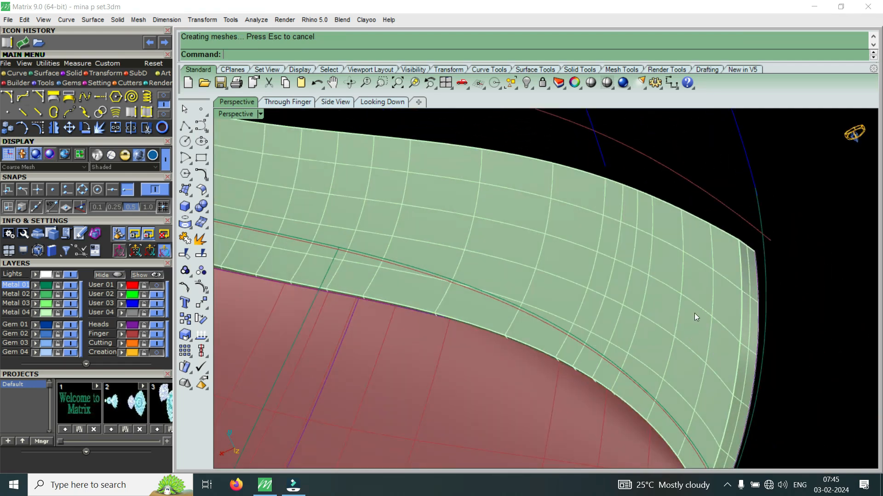
{"action": "right_click_drag", "start_coordinate": [688, 324], "coordinate": [662, 371]}
{"action": "right_click_drag", "start_coordinate": [637, 317], "coordinate": [502, 377]}
{"action": "key", "text": "ctrl+z"}
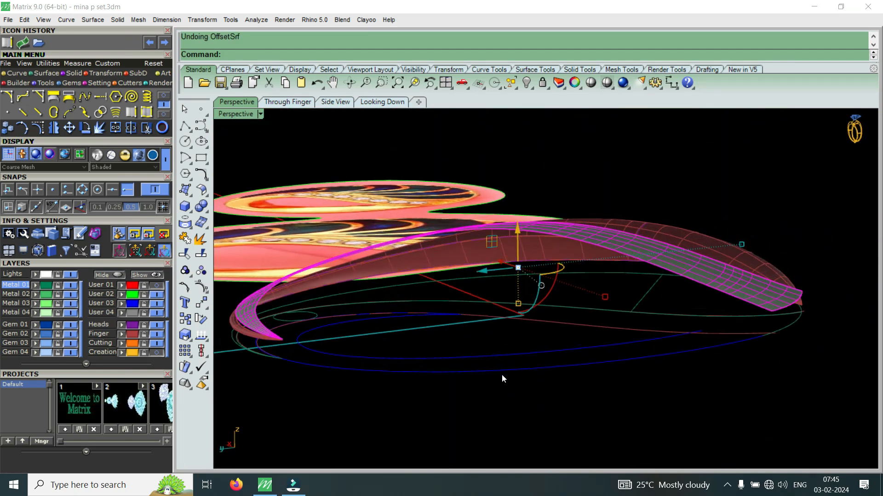
Step: Extrude the strip surface straight as a solid with a distance of -1, and delete the original surface
{"action": "left_click", "coordinate": [117, 20]}
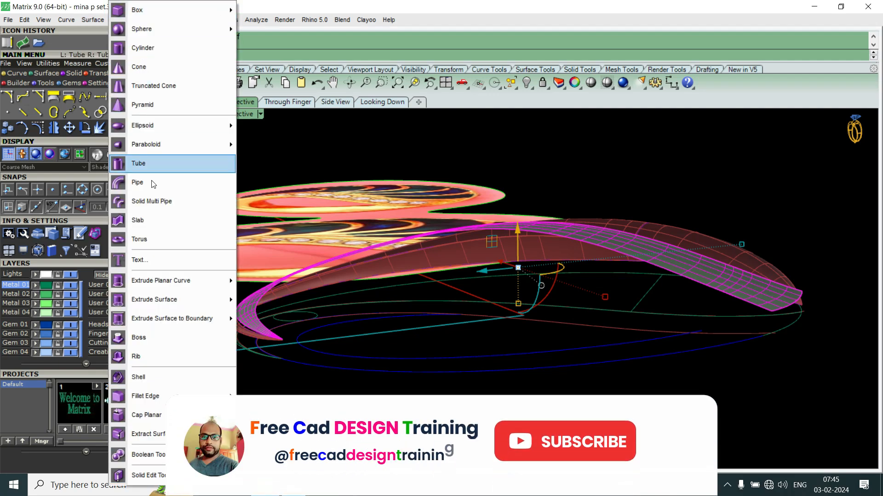
{"action": "mouse_move", "coordinate": [156, 300]}
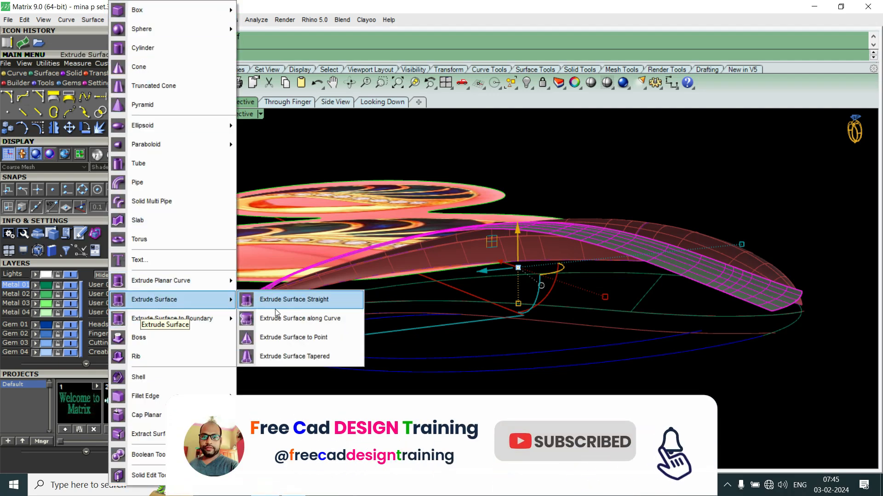
{"action": "left_click", "coordinate": [290, 301]}
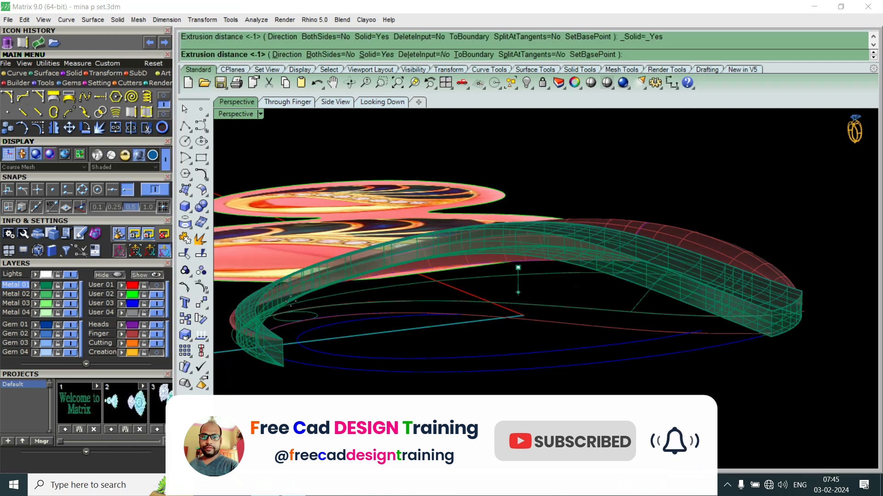
{"action": "type", "text": "-1"}
{"action": "key", "text": "Return"}
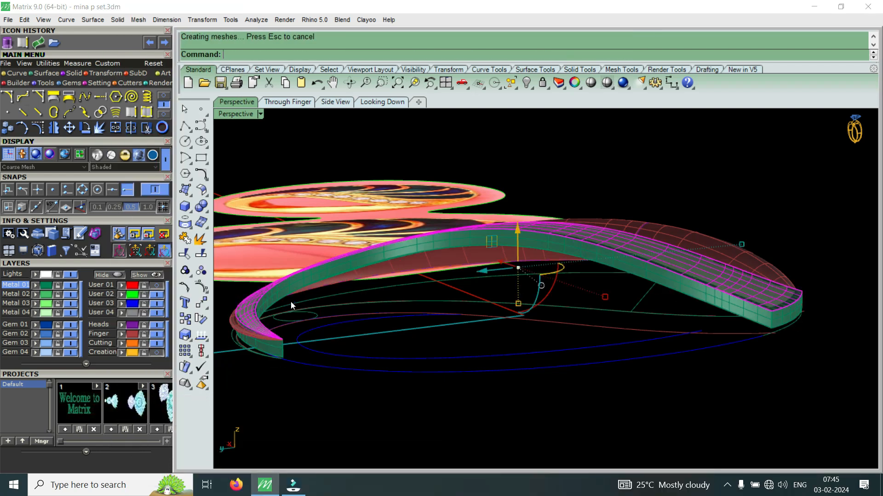
{"action": "key", "text": "Delete"}
Step: Examine the extruded strip and the joint where its edge meets the teardrop body
{"action": "right_click_drag", "start_coordinate": [457, 305], "coordinate": [495, 286]}
{"action": "scroll", "coordinate": [440, 250], "scroll_direction": "down", "scroll_amount": 5}
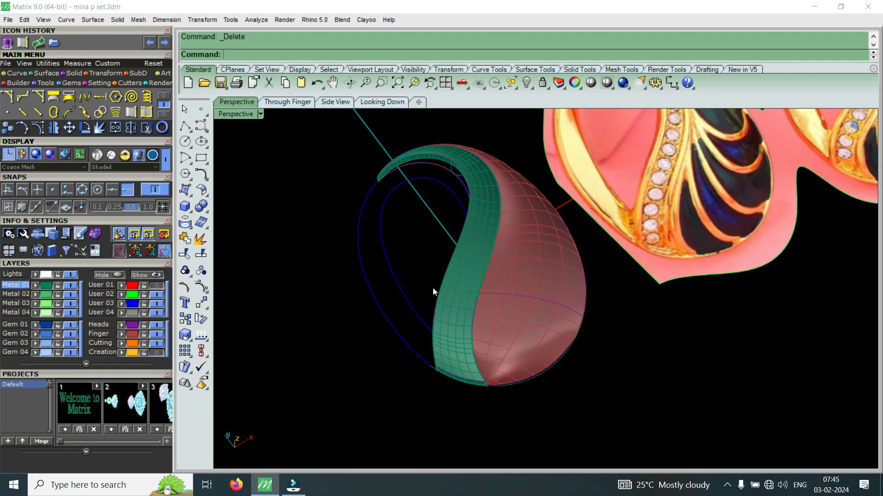
{"action": "left_click", "coordinate": [447, 294]}
{"action": "scroll", "coordinate": [499, 285], "scroll_direction": "up", "scroll_amount": 5}
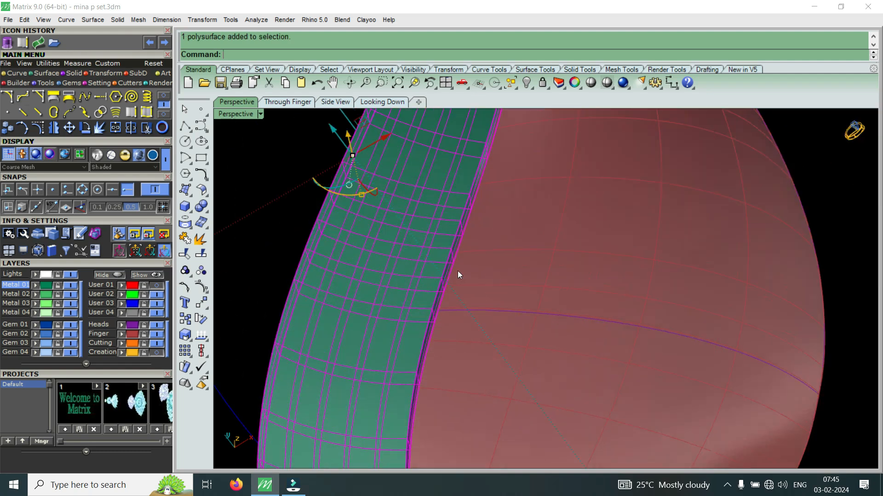
{"action": "scroll", "coordinate": [462, 254], "scroll_direction": "down", "scroll_amount": 5}
{"action": "right_click_drag", "start_coordinate": [462, 347], "coordinate": [528, 173]}
{"action": "left_click", "coordinate": [580, 263]}
{"action": "scroll", "coordinate": [478, 240], "scroll_direction": "up", "scroll_amount": 5}
{"action": "scroll", "coordinate": [472, 241], "scroll_direction": "down", "scroll_amount": 5}
{"action": "scroll", "coordinate": [485, 252], "scroll_direction": "up", "scroll_amount": 5}
{"action": "scroll", "coordinate": [473, 273], "scroll_direction": "up", "scroll_amount": 3}
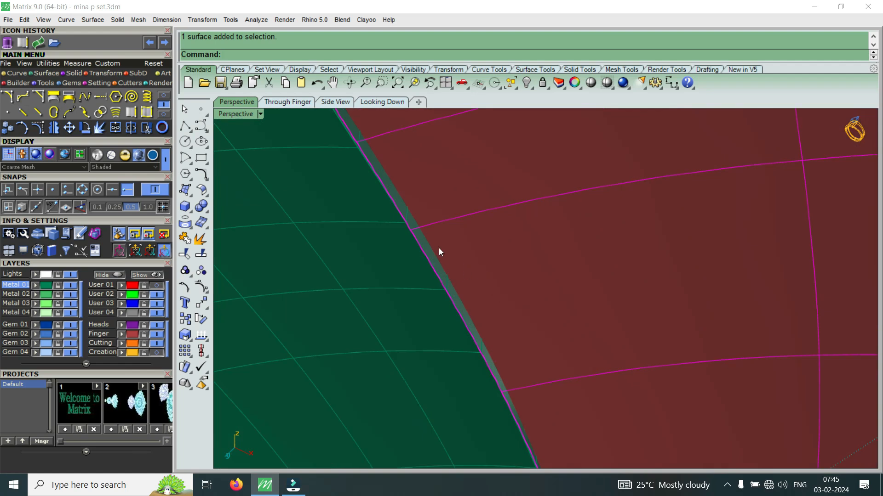
{"action": "scroll", "coordinate": [450, 271], "scroll_direction": "down", "scroll_amount": 2}
Step: Move the extruded solid strip to the Metal 04 layer and clear the selection
{"action": "left_click", "coordinate": [290, 309]}
{"action": "left_click", "coordinate": [38, 313]}
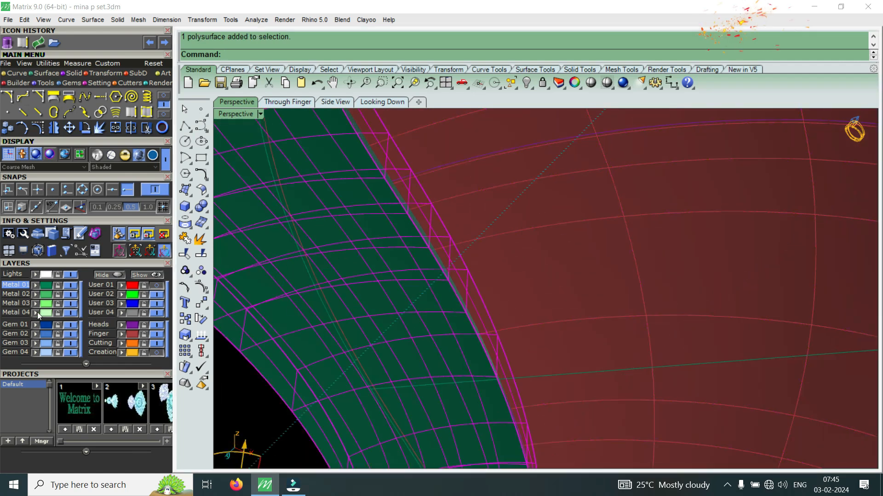
{"action": "scroll", "coordinate": [446, 283], "scroll_direction": "down", "scroll_amount": 6}
{"action": "right_click_drag", "start_coordinate": [447, 363], "coordinate": [542, 276]}
{"action": "key", "text": "Escape"}
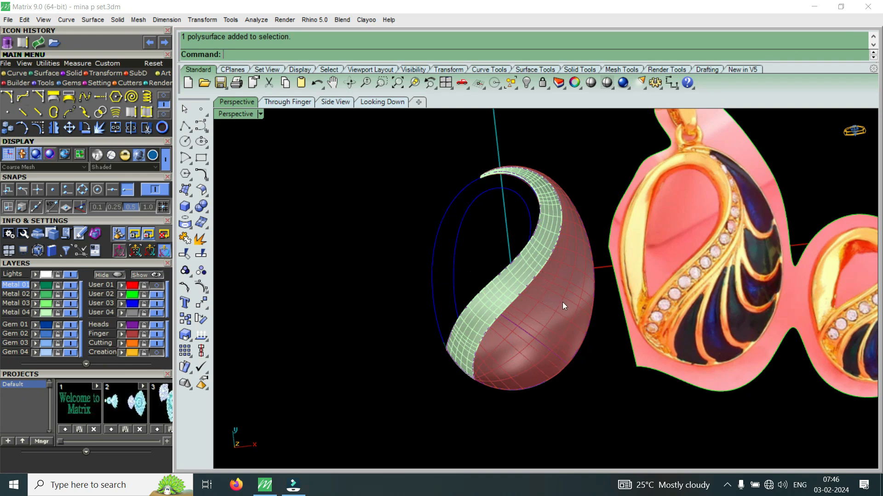
Step: Inspect the teardrop body surface beside the strip and compare the model with the reference picture
{"action": "scroll", "coordinate": [562, 302], "scroll_direction": "up", "scroll_amount": 2}
{"action": "left_click", "coordinate": [556, 317]}
{"action": "right_click_drag", "start_coordinate": [559, 326], "coordinate": [462, 243]}
{"action": "scroll", "coordinate": [504, 260], "scroll_direction": "up", "scroll_amount": 6}
{"action": "scroll", "coordinate": [460, 244], "scroll_direction": "up", "scroll_amount": 5}
{"action": "right_click_drag", "start_coordinate": [438, 271], "coordinate": [591, 302]}
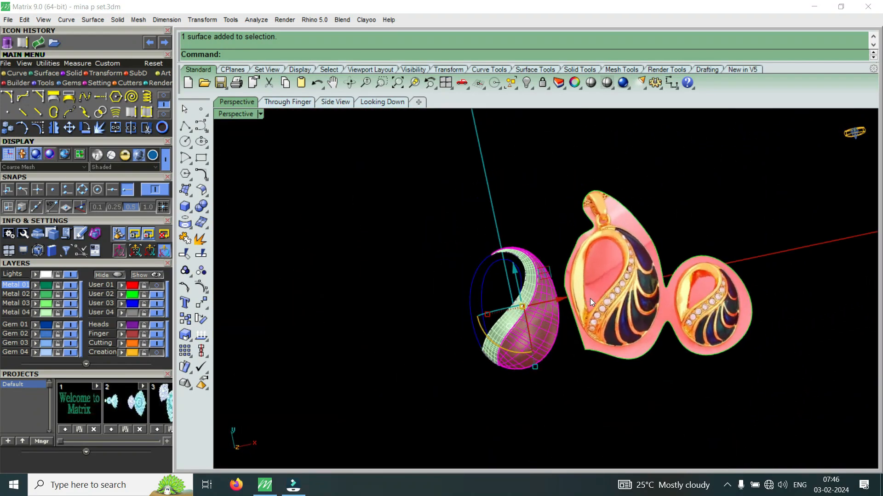
{"action": "right_click_drag", "start_coordinate": [488, 260], "coordinate": [498, 284]}
Step: Rebuild the outer loop curve with 17 points and degree 3, deleting the input curve
{"action": "left_click", "coordinate": [549, 309]}
{"action": "scroll", "coordinate": [498, 284], "scroll_direction": "up", "scroll_amount": 5}
{"action": "left_click", "coordinate": [359, 335]}
{"action": "scroll", "coordinate": [425, 300], "scroll_direction": "down", "scroll_amount": 3}
{"action": "right_click_drag", "start_coordinate": [425, 299], "coordinate": [460, 394]}
{"action": "scroll", "coordinate": [485, 275], "scroll_direction": "down", "scroll_amount": 2}
{"action": "right_click_drag", "start_coordinate": [486, 275], "coordinate": [542, 226]}
{"action": "scroll", "coordinate": [510, 254], "scroll_direction": "down", "scroll_amount": 7}
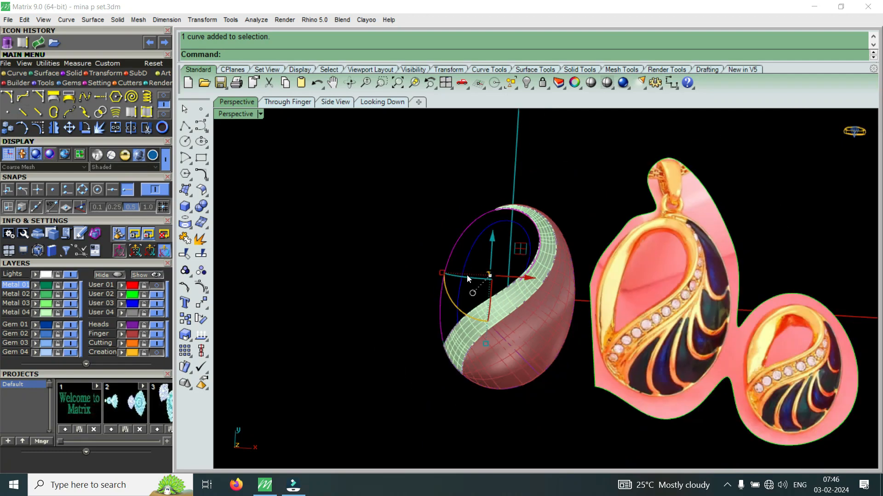
{"action": "scroll", "coordinate": [694, 259], "scroll_direction": "up", "scroll_amount": 4}
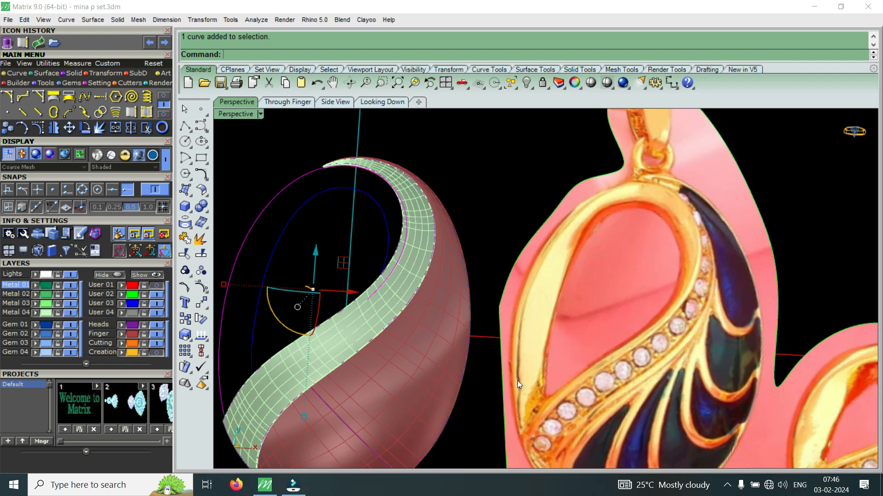
{"action": "scroll", "coordinate": [542, 259], "scroll_direction": "down", "scroll_amount": 4}
{"action": "scroll", "coordinate": [418, 339], "scroll_direction": "up", "scroll_amount": 5}
{"action": "right_click_drag", "start_coordinate": [418, 339], "coordinate": [556, 266]}
{"action": "scroll", "coordinate": [419, 225], "scroll_direction": "up", "scroll_amount": 5}
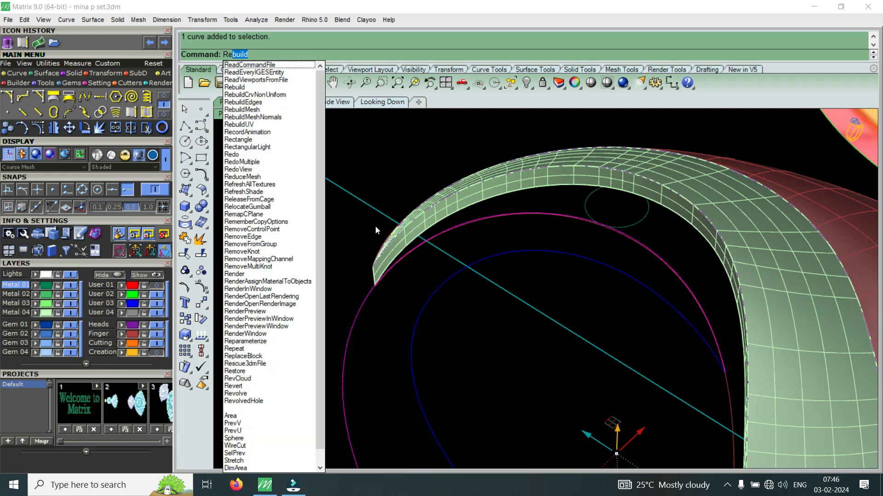
{"action": "key", "text": "Return"}
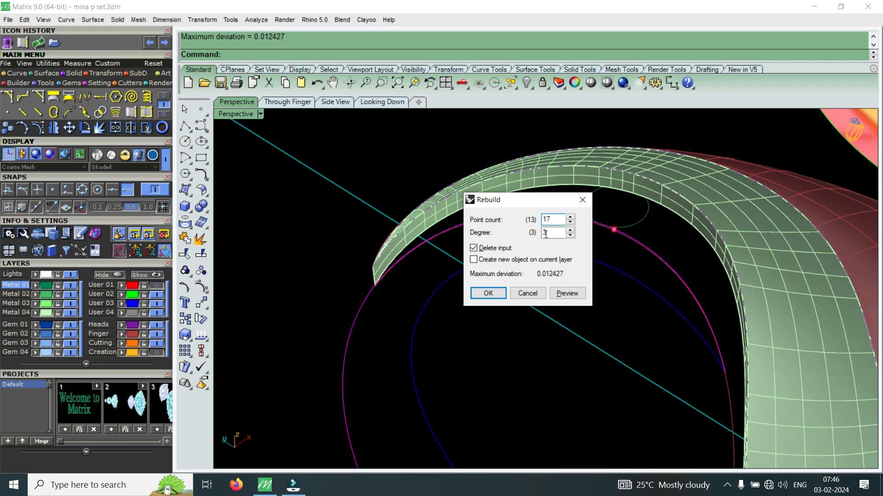
{"action": "left_click", "coordinate": [495, 295]}
Step: Show the rebuilt outer loop curve's control points and raise one point below the strip's upper arc
{"action": "scroll", "coordinate": [519, 256], "scroll_direction": "down", "scroll_amount": 5}
{"action": "right_click_drag", "start_coordinate": [520, 256], "coordinate": [548, 212]}
{"action": "left_click", "coordinate": [42, 129]}
{"action": "scroll", "coordinate": [544, 279], "scroll_direction": "up", "scroll_amount": 5}
{"action": "scroll", "coordinate": [544, 280], "scroll_direction": "down", "scroll_amount": 5}
{"action": "scroll", "coordinate": [485, 288], "scroll_direction": "up", "scroll_amount": 3}
{"action": "right_click_drag", "start_coordinate": [529, 276], "coordinate": [644, 275]}
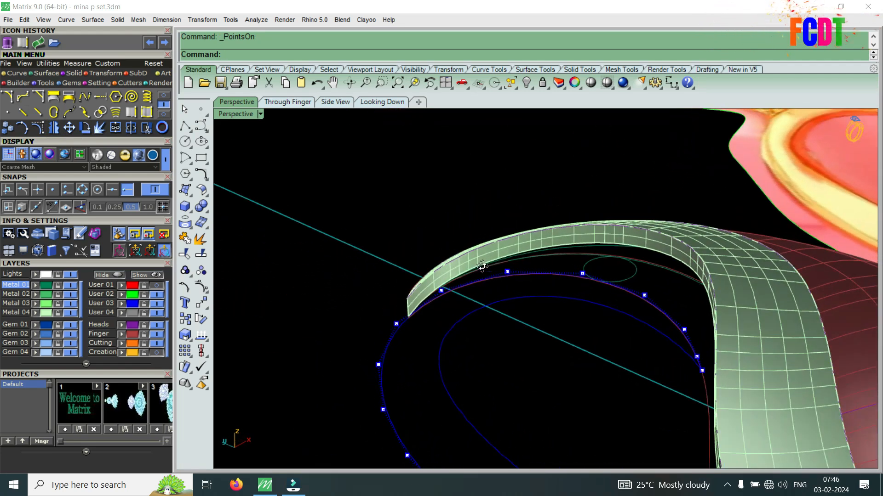
{"action": "scroll", "coordinate": [505, 283], "scroll_direction": "up", "scroll_amount": 7}
{"action": "scroll", "coordinate": [505, 284], "scroll_direction": "up", "scroll_amount": 1}
{"action": "left_click", "coordinate": [512, 278]}
{"action": "left_click_drag", "start_coordinate": [514, 248], "coordinate": [533, 172]}
Step: Raise the outer curve's control point next to the strip's pointed tip
{"action": "scroll", "coordinate": [533, 184], "scroll_direction": "down", "scroll_amount": 5}
{"action": "right_click_drag", "start_coordinate": [526, 225], "coordinate": [442, 239]}
{"action": "scroll", "coordinate": [542, 286], "scroll_direction": "up", "scroll_amount": 4}
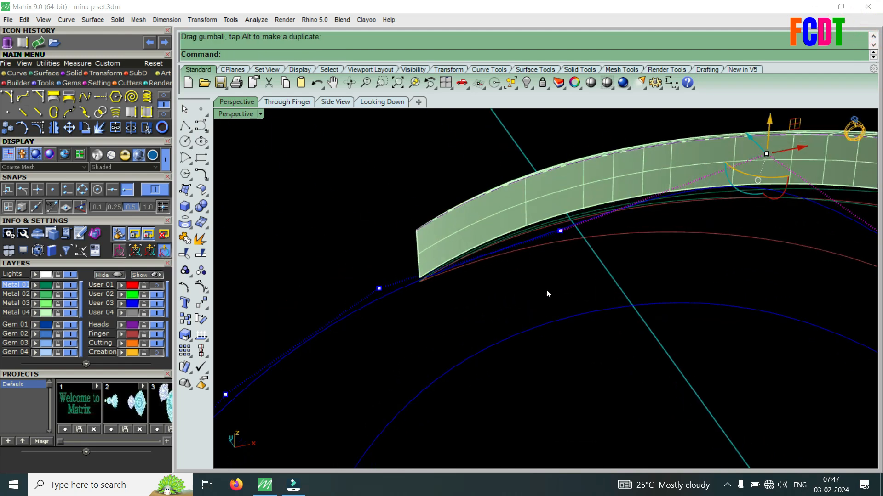
{"action": "left_click", "coordinate": [560, 231]}
{"action": "left_click_drag", "start_coordinate": [564, 205], "coordinate": [570, 159]}
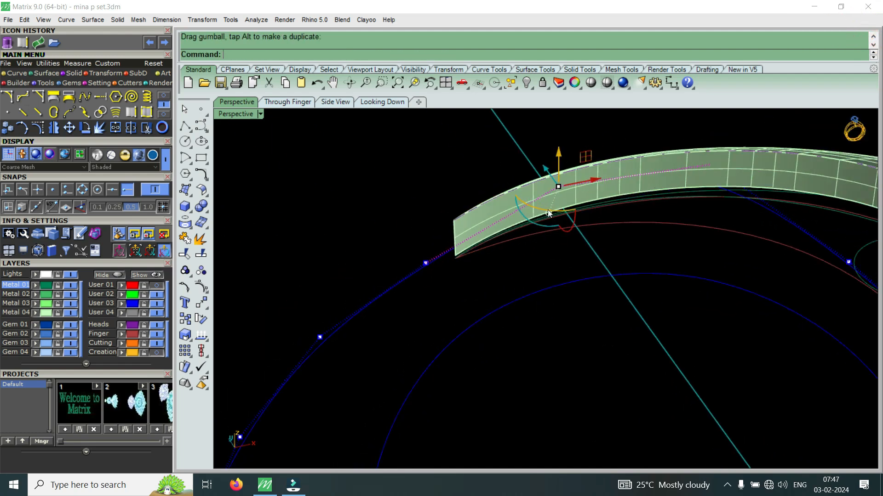
Step: Raise the next two control points of the outer curve, one after the other, beyond the strip's tip
{"action": "right_click_drag", "start_coordinate": [549, 213], "coordinate": [473, 228]}
{"action": "left_click", "coordinate": [580, 219]}
{"action": "left_click_drag", "start_coordinate": [582, 195], "coordinate": [592, 171]}
{"action": "right_click_drag", "start_coordinate": [592, 171], "coordinate": [606, 213]}
{"action": "left_click", "coordinate": [609, 226]}
{"action": "left_click_drag", "start_coordinate": [613, 195], "coordinate": [628, 179]}
Step: Select two adjacent control points on the free side of the outer loop curve and raise them together slightly
{"action": "scroll", "coordinate": [526, 211], "scroll_direction": "down", "scroll_amount": 5}
{"action": "scroll", "coordinate": [526, 211], "scroll_direction": "down", "scroll_amount": 2}
{"action": "scroll", "coordinate": [502, 213], "scroll_direction": "up", "scroll_amount": 5}
{"action": "left_click_drag", "start_coordinate": [371, 194], "coordinate": [507, 246]}
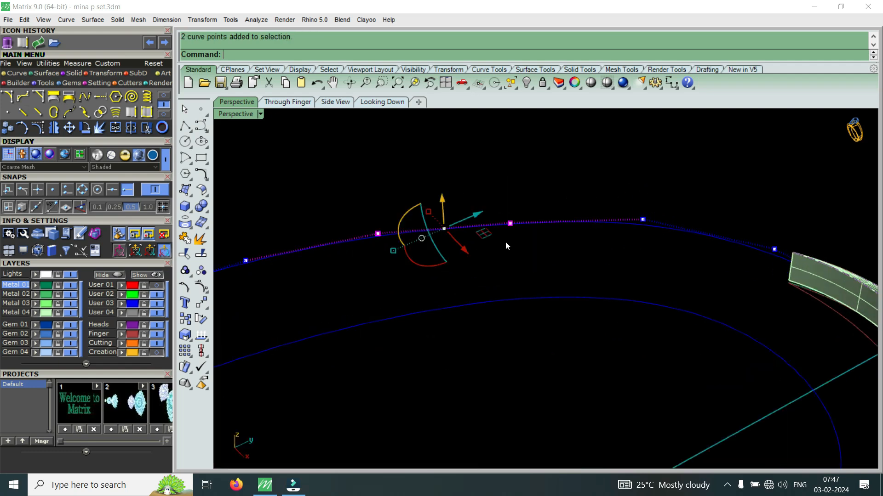
{"action": "left_click_drag", "start_coordinate": [445, 199], "coordinate": [460, 190]}
Step: Select the outer curve's control point under the strip's arc and set the perspective view to Wireframe display
{"action": "scroll", "coordinate": [534, 196], "scroll_direction": "down", "scroll_amount": 5}
{"action": "right_click_drag", "start_coordinate": [546, 225], "coordinate": [526, 299]}
{"action": "scroll", "coordinate": [527, 303], "scroll_direction": "down", "scroll_amount": 12}
{"action": "scroll", "coordinate": [590, 266], "scroll_direction": "up", "scroll_amount": 10}
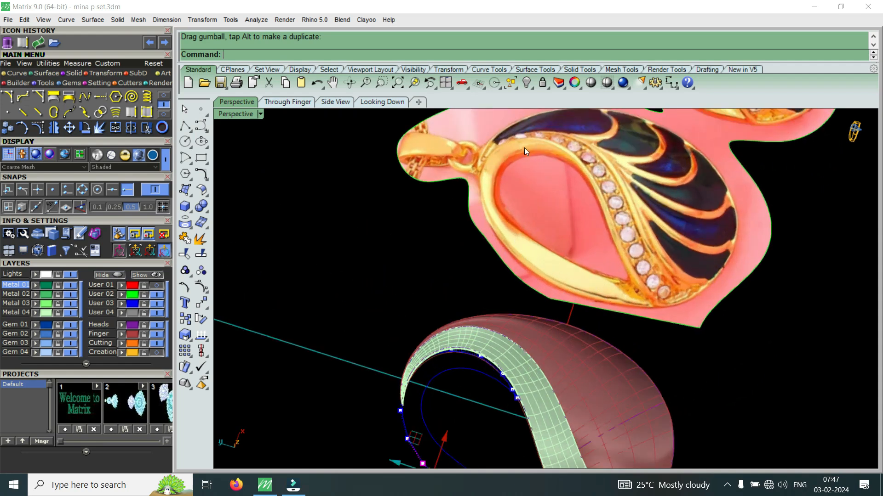
{"action": "scroll", "coordinate": [592, 190], "scroll_direction": "down", "scroll_amount": 8}
{"action": "scroll", "coordinate": [478, 309], "scroll_direction": "up", "scroll_amount": 10}
{"action": "right_click_drag", "start_coordinate": [515, 320], "coordinate": [584, 299]}
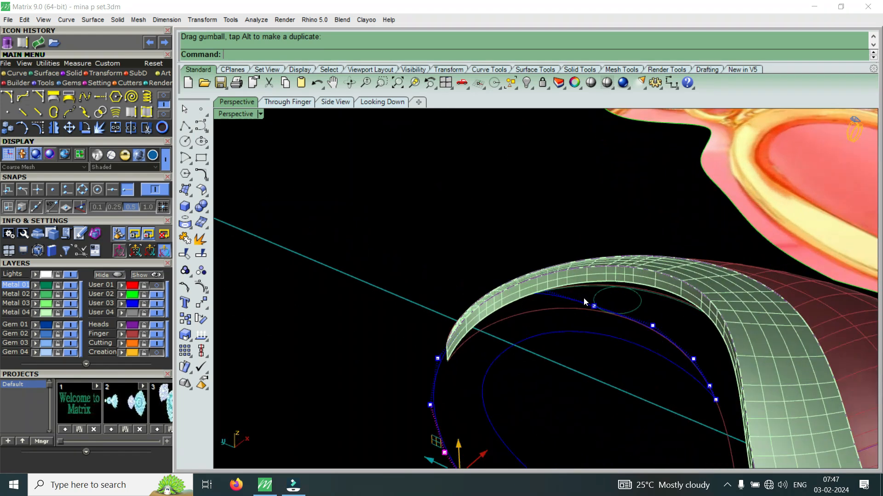
{"action": "scroll", "coordinate": [583, 308], "scroll_direction": "up", "scroll_amount": 7}
{"action": "left_click_drag", "start_coordinate": [646, 283], "coordinate": [645, 283]}
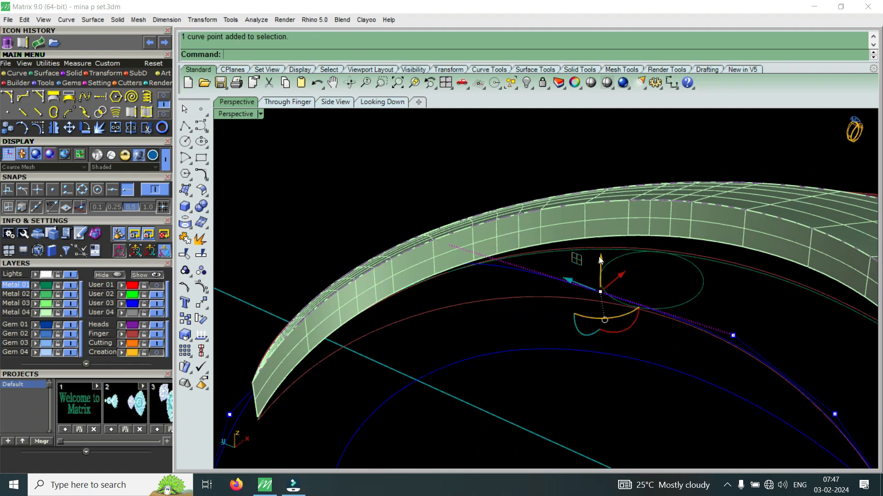
{"action": "left_click", "coordinate": [246, 116]}
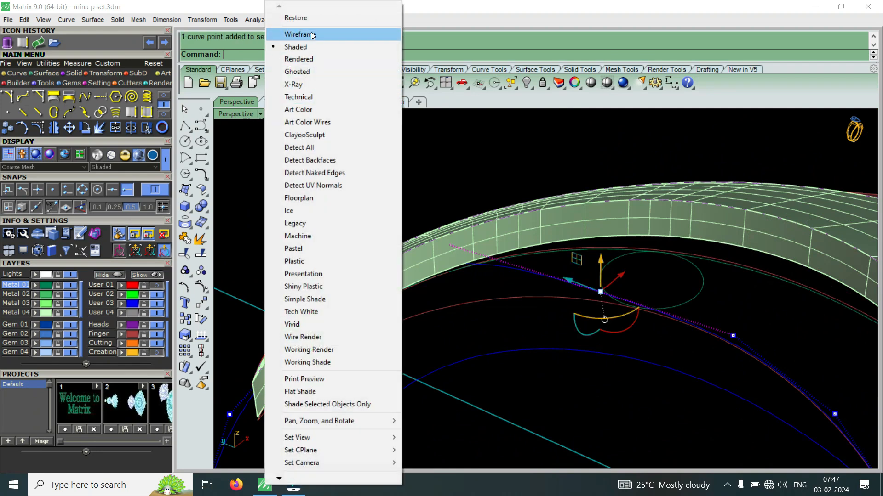
{"action": "left_click", "coordinate": [313, 36]}
Step: Raise the outer curve's control points under the strip's arc up towards the strip's lower edge
{"action": "right_click_drag", "start_coordinate": [515, 239], "coordinate": [493, 202]}
{"action": "left_click_drag", "start_coordinate": [594, 347], "coordinate": [609, 240]}
{"action": "scroll", "coordinate": [566, 258], "scroll_direction": "down", "scroll_amount": 5}
{"action": "right_click_drag", "start_coordinate": [574, 282], "coordinate": [631, 335]}
{"action": "left_click_drag", "start_coordinate": [621, 350], "coordinate": [643, 182]}
{"action": "scroll", "coordinate": [621, 253], "scroll_direction": "down", "scroll_amount": 4}
{"action": "right_click_drag", "start_coordinate": [616, 258], "coordinate": [678, 283]}
{"action": "scroll", "coordinate": [724, 258], "scroll_direction": "up", "scroll_amount": 5}
{"action": "scroll", "coordinate": [598, 310], "scroll_direction": "down", "scroll_amount": 6}
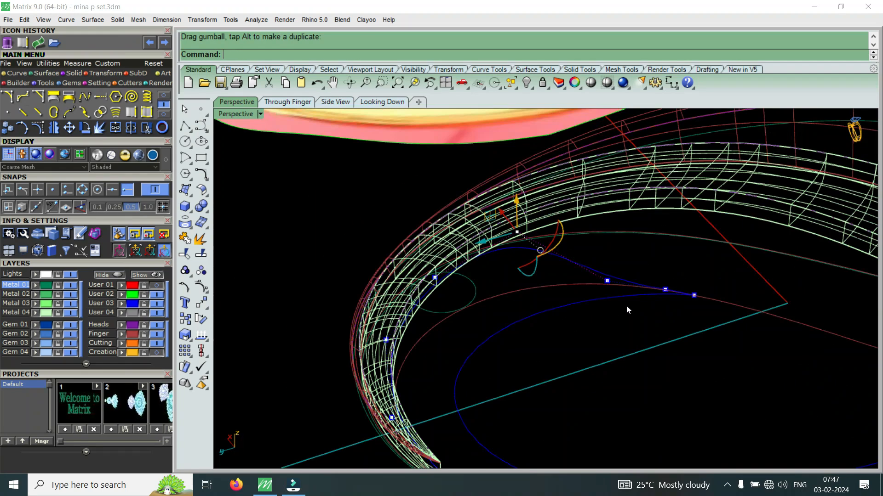
Step: Lift the following outer curve control points towards the strip, continuing to the end shared with the inner curve
{"action": "scroll", "coordinate": [629, 289], "scroll_direction": "up", "scroll_amount": 2}
{"action": "left_click_drag", "start_coordinate": [570, 332], "coordinate": [620, 194]}
{"action": "scroll", "coordinate": [665, 326], "scroll_direction": "up", "scroll_amount": 2}
{"action": "left_click_drag", "start_coordinate": [643, 331], "coordinate": [696, 213]}
{"action": "scroll", "coordinate": [687, 267], "scroll_direction": "down", "scroll_amount": 3}
{"action": "right_click_drag", "start_coordinate": [686, 268], "coordinate": [596, 278]}
{"action": "scroll", "coordinate": [606, 274], "scroll_direction": "down", "scroll_amount": 6}
{"action": "scroll", "coordinate": [597, 278], "scroll_direction": "up", "scroll_amount": 5}
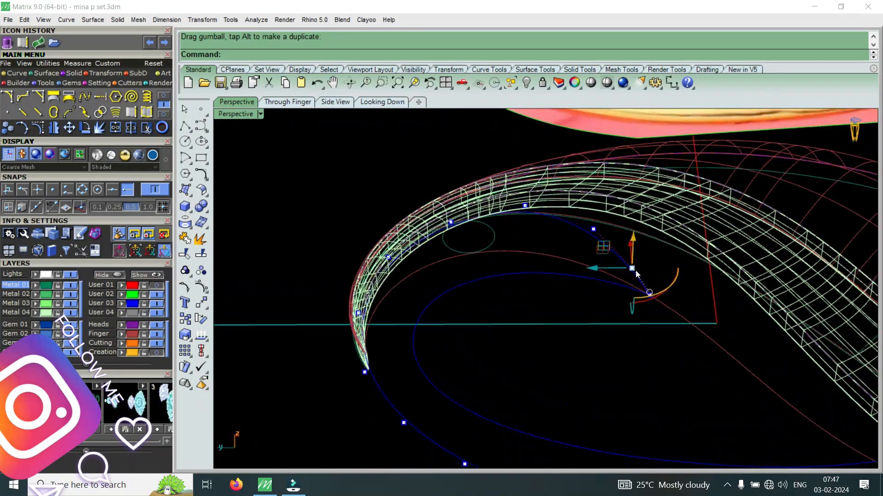
Step: Rebuild the inner loop curve with 17 points and degree 3, and show its control points
{"action": "left_click", "coordinate": [584, 283]}
{"action": "type", "text": "rebuild"}
{"action": "key", "text": "Return"}
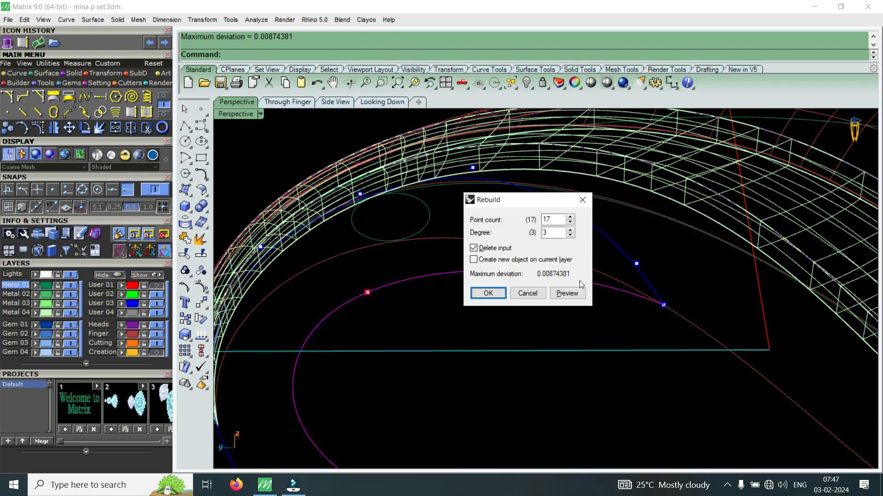
{"action": "left_click", "coordinate": [487, 294]}
{"action": "scroll", "coordinate": [653, 304], "scroll_direction": "up", "scroll_amount": 4}
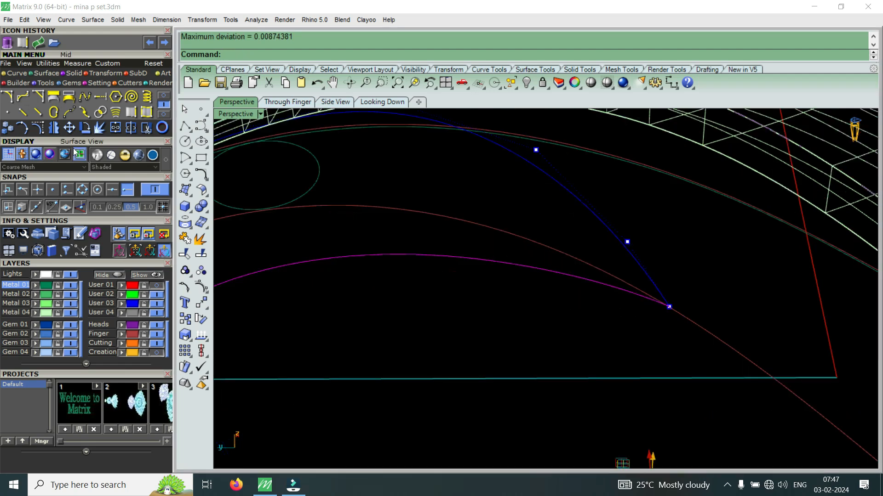
{"action": "left_click", "coordinate": [39, 128]}
Step: Raise the coincident end points of both loop curves together to the strip's lower edge
{"action": "scroll", "coordinate": [655, 313], "scroll_direction": "up", "scroll_amount": 4}
{"action": "left_click_drag", "start_coordinate": [637, 330], "coordinate": [754, 295]}
{"action": "scroll", "coordinate": [690, 304], "scroll_direction": "down", "scroll_amount": 10}
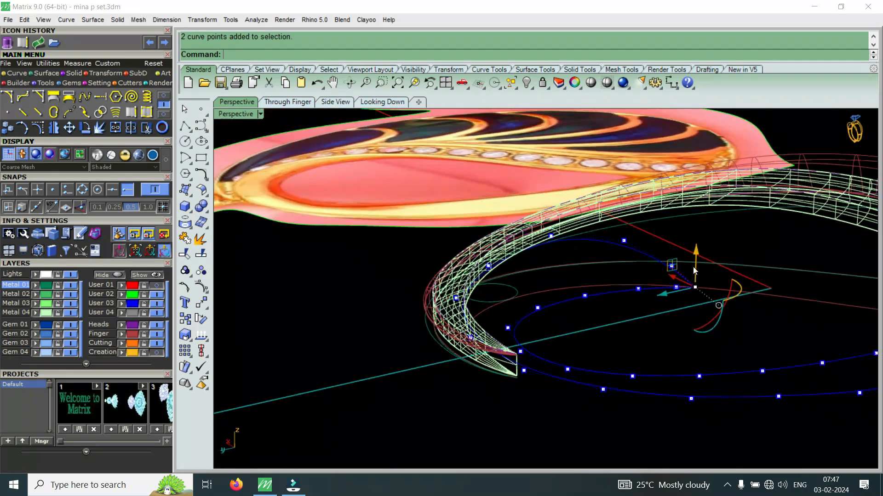
{"action": "left_click_drag", "start_coordinate": [699, 263], "coordinate": [730, 200]}
{"action": "scroll", "coordinate": [642, 239], "scroll_direction": "up", "scroll_amount": 5}
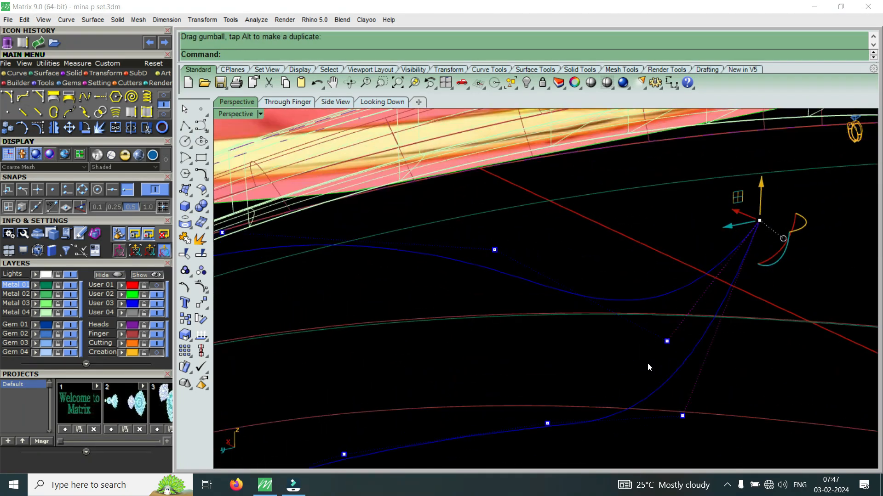
{"action": "left_click_drag", "start_coordinate": [627, 427], "coordinate": [734, 322]}
{"action": "scroll", "coordinate": [660, 272], "scroll_direction": "down", "scroll_amount": 8}
{"action": "scroll", "coordinate": [694, 248], "scroll_direction": "up", "scroll_amount": 10}
{"action": "scroll", "coordinate": [706, 286], "scroll_direction": "down", "scroll_amount": 5}
{"action": "left_click_drag", "start_coordinate": [697, 276], "coordinate": [723, 215]}
{"action": "scroll", "coordinate": [658, 267], "scroll_direction": "up", "scroll_amount": 4}
{"action": "scroll", "coordinate": [723, 236], "scroll_direction": "up", "scroll_amount": 11}
{"action": "scroll", "coordinate": [711, 236], "scroll_direction": "down", "scroll_amount": 11}
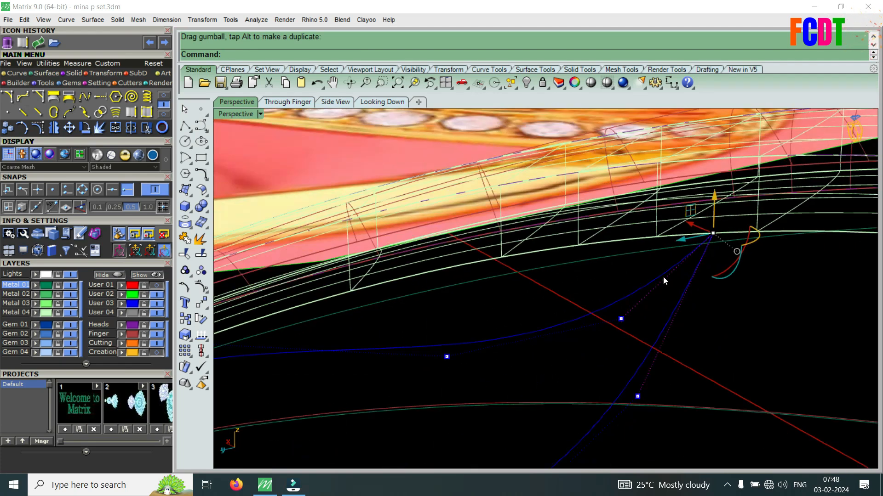
Step: Raise the control points of both loop curves closest to their shared end
{"action": "scroll", "coordinate": [595, 343], "scroll_direction": "down", "scroll_amount": 4}
{"action": "left_click_drag", "start_coordinate": [596, 416], "coordinate": [621, 299]}
{"action": "right_click_drag", "start_coordinate": [622, 298], "coordinate": [509, 400]}
{"action": "left_click_drag", "start_coordinate": [493, 403], "coordinate": [536, 299]}
{"action": "right_click_drag", "start_coordinate": [528, 316], "coordinate": [551, 313]}
{"action": "left_click_drag", "start_coordinate": [535, 325], "coordinate": [532, 275]}
{"action": "right_click_drag", "start_coordinate": [532, 276], "coordinate": [354, 284]}
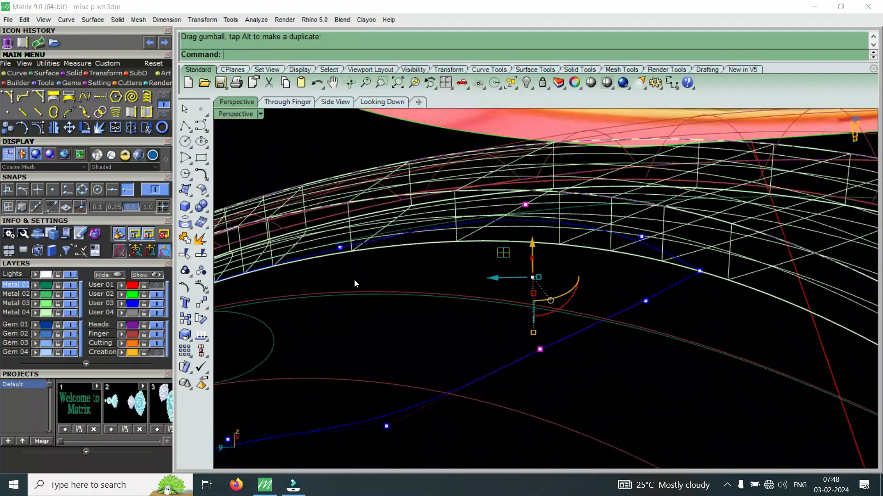
Step: Raise the next pair of facing control points on the outer and inner curves, farther from the shared end
{"action": "left_click", "coordinate": [340, 248]}
{"action": "right_click_drag", "start_coordinate": [354, 412], "coordinate": [362, 372]}
{"action": "left_click_drag", "start_coordinate": [363, 372], "coordinate": [421, 276]}
{"action": "right_click_drag", "start_coordinate": [409, 334], "coordinate": [392, 303]}
{"action": "scroll", "coordinate": [392, 302], "scroll_direction": "up", "scroll_amount": 6}
{"action": "left_click_drag", "start_coordinate": [391, 302], "coordinate": [390, 259]}
{"action": "scroll", "coordinate": [430, 258], "scroll_direction": "down", "scroll_amount": 6}
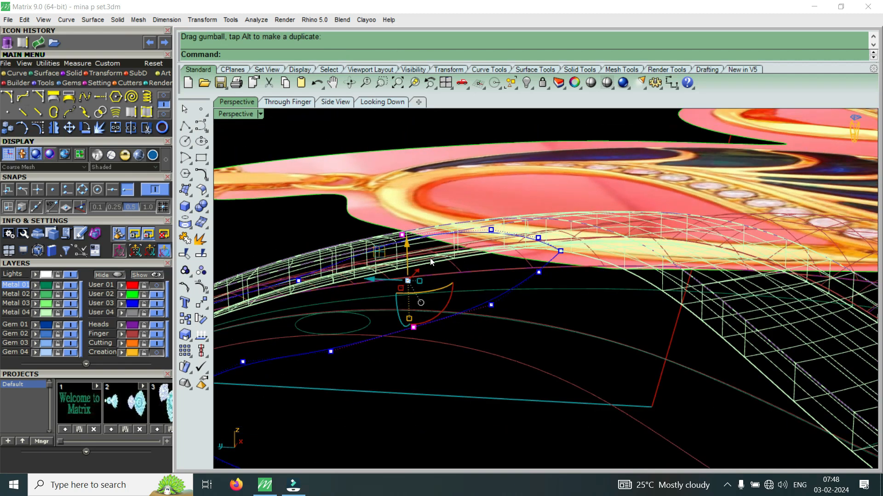
{"action": "right_click_drag", "start_coordinate": [432, 262], "coordinate": [393, 266]}
{"action": "left_click_drag", "start_coordinate": [391, 272], "coordinate": [390, 246]}
{"action": "right_click_drag", "start_coordinate": [477, 242], "coordinate": [511, 351]}
Step: Raise the inner curve's third control point from the shared end
{"action": "left_click_drag", "start_coordinate": [495, 375], "coordinate": [558, 225]}
{"action": "scroll", "coordinate": [537, 288], "scroll_direction": "up", "scroll_amount": 4}
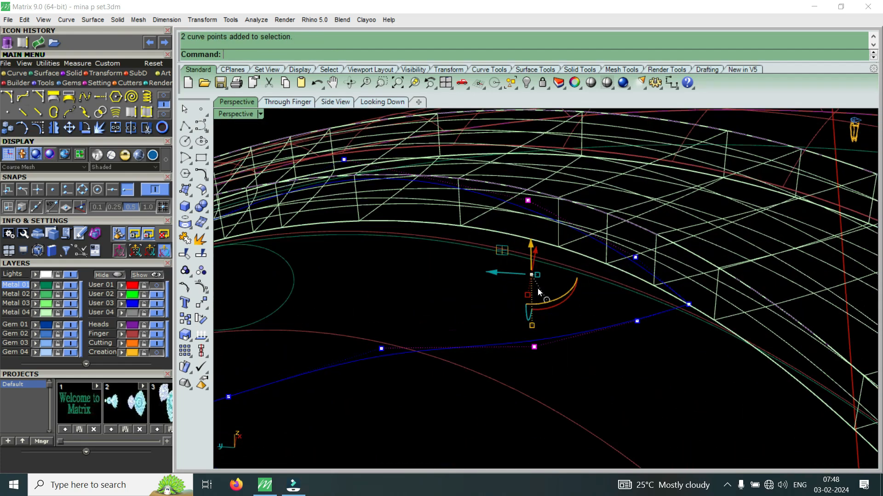
{"action": "right_click_drag", "start_coordinate": [544, 260], "coordinate": [583, 249]}
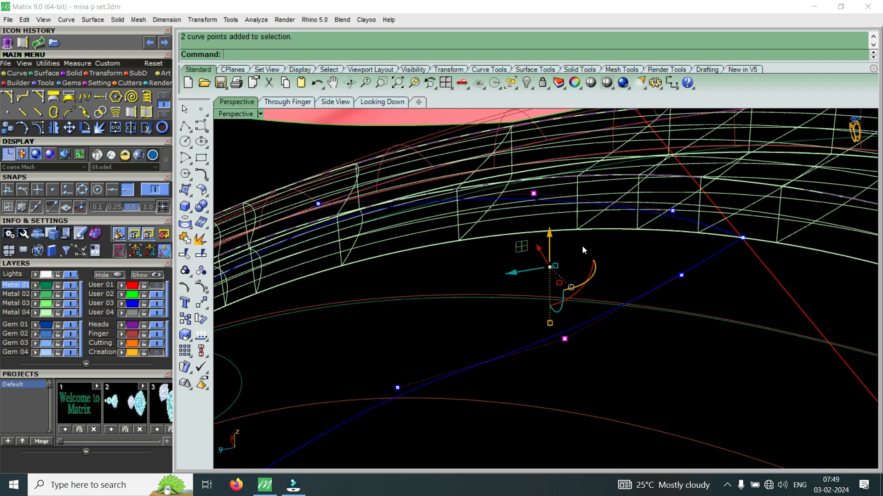
{"action": "left_click_drag", "start_coordinate": [526, 375], "coordinate": [614, 312]}
{"action": "right_click_drag", "start_coordinate": [611, 316], "coordinate": [569, 304]}
{"action": "left_click_drag", "start_coordinate": [545, 299], "coordinate": [559, 271]}
Step: Fine-tune the height of the inner curve's second and third control points from the shared end
{"action": "left_click_drag", "start_coordinate": [615, 256], "coordinate": [686, 307]}
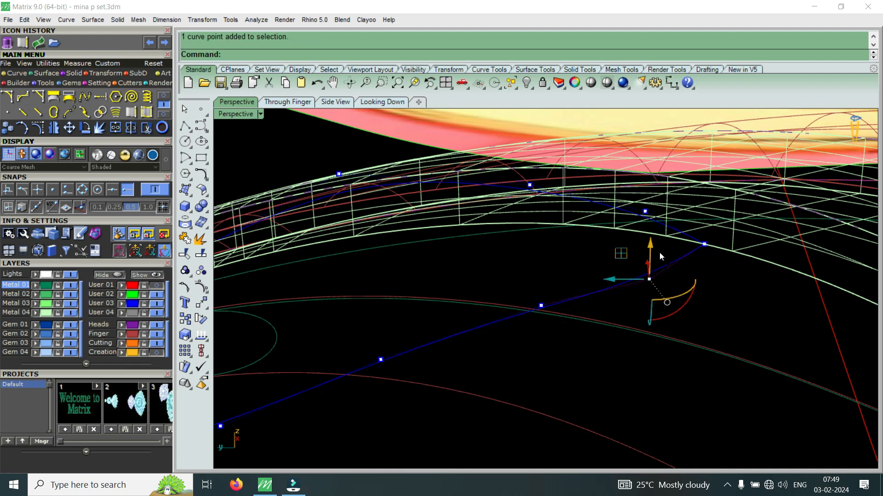
{"action": "left_click_drag", "start_coordinate": [651, 250], "coordinate": [658, 245]}
{"action": "left_click_drag", "start_coordinate": [507, 357], "coordinate": [599, 287]}
{"action": "left_click_drag", "start_coordinate": [543, 273], "coordinate": [559, 265]}
{"action": "scroll", "coordinate": [614, 281], "scroll_direction": "up", "scroll_amount": 5}
{"action": "left_click_drag", "start_coordinate": [630, 304], "coordinate": [698, 221]}
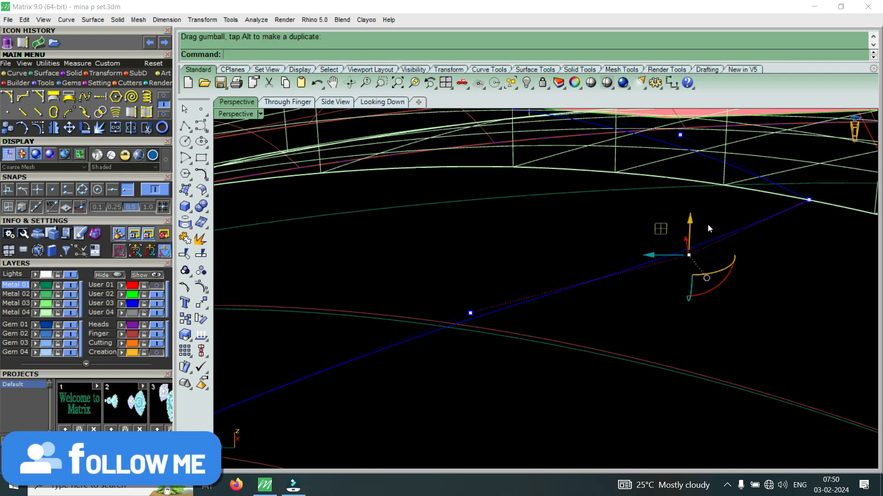
Step: Raise the inner curve's next control point slightly, farther along from the shared end
{"action": "scroll", "coordinate": [708, 224], "scroll_direction": "down", "scroll_amount": 5}
{"action": "scroll", "coordinate": [566, 320], "scroll_direction": "down", "scroll_amount": 5}
{"action": "right_click_drag", "start_coordinate": [566, 321], "coordinate": [469, 344]}
{"action": "scroll", "coordinate": [457, 349], "scroll_direction": "up", "scroll_amount": 5}
{"action": "left_click_drag", "start_coordinate": [401, 374], "coordinate": [576, 286]}
{"action": "left_click_drag", "start_coordinate": [503, 291], "coordinate": [518, 273]}
Step: Raise the following inner curve control point below the strip's arc to smooth the rise
{"action": "scroll", "coordinate": [596, 281], "scroll_direction": "down", "scroll_amount": 5}
{"action": "scroll", "coordinate": [596, 282], "scroll_direction": "down", "scroll_amount": 2}
{"action": "right_click_drag", "start_coordinate": [596, 282], "coordinate": [533, 284]}
{"action": "scroll", "coordinate": [532, 283], "scroll_direction": "up", "scroll_amount": 6}
{"action": "left_click_drag", "start_coordinate": [475, 359], "coordinate": [577, 290]}
{"action": "left_click_drag", "start_coordinate": [518, 271], "coordinate": [537, 259]}
{"action": "scroll", "coordinate": [565, 277], "scroll_direction": "down", "scroll_amount": 5}
{"action": "mouse_move", "coordinate": [568, 278]}
{"action": "right_mouse_down"}
{"action": "mouse_move", "coordinate": [599, 284]}
{"action": "mouse_move", "coordinate": [638, 271]}
{"action": "mouse_move", "coordinate": [584, 276]}
{"action": "mouse_move", "coordinate": [574, 288]}
{"action": "right_mouse_up"}
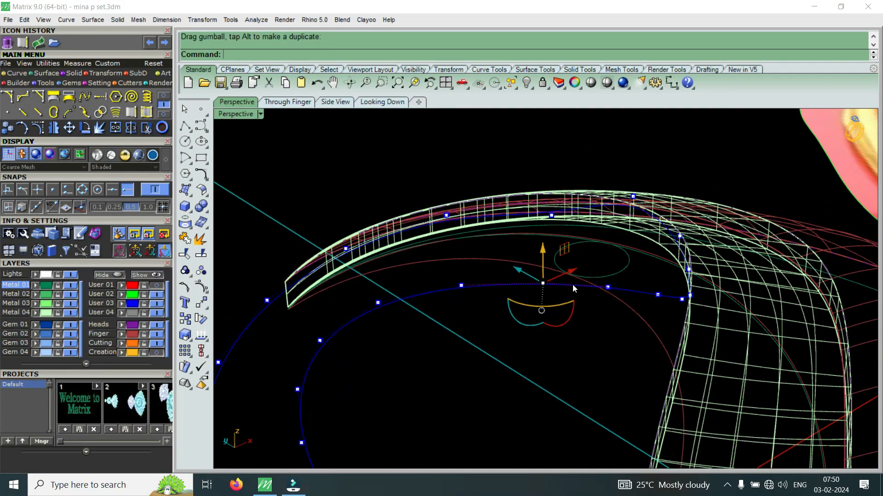
Step: Select the outer curve's control point along the strip's upper arc and raise it
{"action": "right_click_drag", "start_coordinate": [550, 207], "coordinate": [515, 230]}
{"action": "scroll", "coordinate": [514, 225], "scroll_direction": "up", "scroll_amount": 5}
{"action": "left_click_drag", "start_coordinate": [513, 225], "coordinate": [608, 148]}
{"action": "scroll", "coordinate": [602, 161], "scroll_direction": "down", "scroll_amount": 3}
{"action": "right_click_drag", "start_coordinate": [570, 280], "coordinate": [556, 242]}
{"action": "scroll", "coordinate": [555, 242], "scroll_direction": "up", "scroll_amount": 4}
{"action": "left_click_drag", "start_coordinate": [541, 261], "coordinate": [543, 202]}
{"action": "scroll", "coordinate": [590, 240], "scroll_direction": "down", "scroll_amount": 5}
Step: Raise the adjacent outer curve control point beside the strip's wall
{"action": "right_click_drag", "start_coordinate": [559, 285], "coordinate": [517, 280]}
{"action": "scroll", "coordinate": [444, 220], "scroll_direction": "up", "scroll_amount": 6}
{"action": "left_click_drag", "start_coordinate": [403, 167], "coordinate": [464, 265]}
{"action": "left_click_drag", "start_coordinate": [441, 218], "coordinate": [443, 185]}
Step: Raise the inner curve's control points near the small circle slightly
{"action": "mouse_move", "coordinate": [442, 186]}
{"action": "right_mouse_down"}
{"action": "mouse_move", "coordinate": [533, 290]}
{"action": "mouse_move", "coordinate": [630, 193]}
{"action": "mouse_move", "coordinate": [596, 217]}
{"action": "mouse_move", "coordinate": [523, 379]}
{"action": "right_mouse_up"}
{"action": "left_click_drag", "start_coordinate": [500, 378], "coordinate": [678, 320]}
{"action": "left_click_drag", "start_coordinate": [590, 322], "coordinate": [599, 298]}
{"action": "right_click_drag", "start_coordinate": [599, 298], "coordinate": [638, 361]}
{"action": "left_click", "coordinate": [715, 311]}
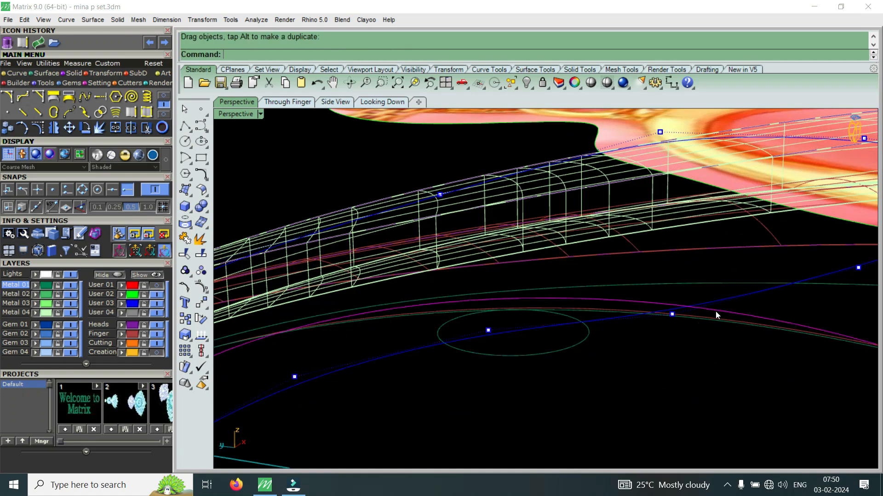
Step: Undo the last point move, then raise a selected group of the inner curve's control points under the strip's arc
{"action": "key", "text": "ctrl+z"}
{"action": "right_click_drag", "start_coordinate": [716, 311], "coordinate": [662, 335]}
{"action": "left_click_drag", "start_coordinate": [606, 370], "coordinate": [777, 255]}
{"action": "right_click_drag", "start_coordinate": [684, 250], "coordinate": [663, 205]}
{"action": "left_click_drag", "start_coordinate": [674, 269], "coordinate": [689, 250]}
{"action": "left_click", "coordinate": [639, 267]}
Step: Raise the adjacent inner curve control points slightly where the curve climbs toward the strip
{"action": "scroll", "coordinate": [639, 268], "scroll_direction": "down", "scroll_amount": 4}
{"action": "right_click_drag", "start_coordinate": [637, 281], "coordinate": [671, 317]}
{"action": "left_click_drag", "start_coordinate": [670, 317], "coordinate": [826, 220]}
{"action": "left_click_drag", "start_coordinate": [761, 215], "coordinate": [761, 203]}
{"action": "left_click", "coordinate": [619, 295]}
Step: Nudge the next group of inner curve control points upward and compare the loop with the reference picture
{"action": "left_click_drag", "start_coordinate": [537, 312], "coordinate": [734, 234]}
{"action": "left_click_drag", "start_coordinate": [645, 225], "coordinate": [646, 224]}
{"action": "left_click", "coordinate": [648, 230]}
{"action": "scroll", "coordinate": [649, 233], "scroll_direction": "down", "scroll_amount": 5}
{"action": "right_click_drag", "start_coordinate": [649, 233], "coordinate": [505, 265]}
{"action": "scroll", "coordinate": [505, 266], "scroll_direction": "down", "scroll_amount": 4}
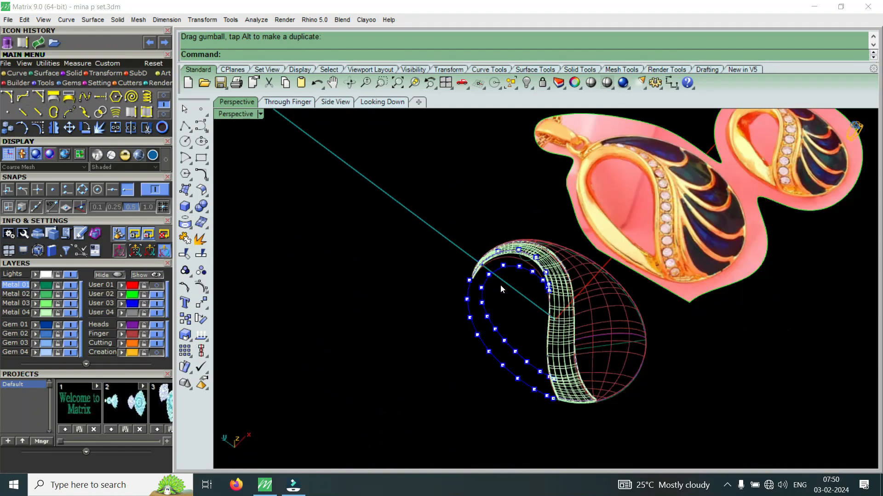
{"action": "scroll", "coordinate": [590, 204], "scroll_direction": "up", "scroll_amount": 6}
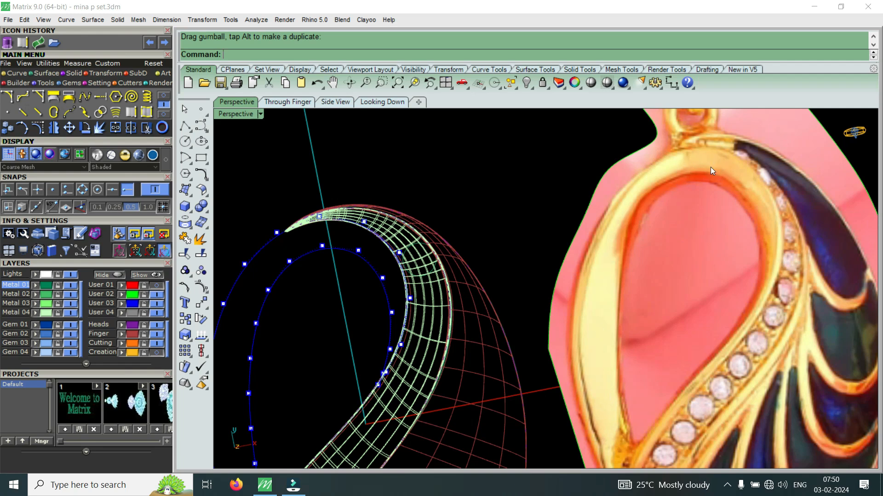
{"action": "scroll", "coordinate": [658, 190], "scroll_direction": "down", "scroll_amount": 8}
{"action": "scroll", "coordinate": [477, 328], "scroll_direction": "up", "scroll_amount": 5}
{"action": "right_click_drag", "start_coordinate": [480, 324], "coordinate": [438, 365]}
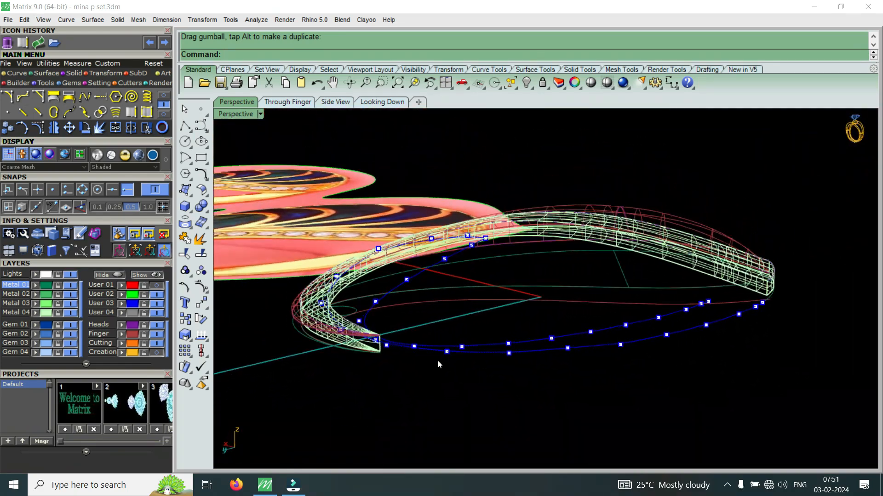
Step: Raise a group of control points on the loop's open lower side, away from the strip
{"action": "scroll", "coordinate": [438, 364], "scroll_direction": "up", "scroll_amount": 4}
{"action": "left_click_drag", "start_coordinate": [657, 376], "coordinate": [659, 375]}
{"action": "right_click_drag", "start_coordinate": [659, 375], "coordinate": [469, 301]}
{"action": "left_click_drag", "start_coordinate": [504, 296], "coordinate": [531, 287]}
{"action": "right_click_drag", "start_coordinate": [531, 287], "coordinate": [574, 350]}
Step: Raise a pair of outer curve control points on the loop's open side, just past its rounded end
{"action": "scroll", "coordinate": [574, 349], "scroll_direction": "up", "scroll_amount": 4}
{"action": "left_click_drag", "start_coordinate": [520, 357], "coordinate": [683, 326]}
{"action": "right_click_drag", "start_coordinate": [662, 311], "coordinate": [528, 370]}
{"action": "left_click_drag", "start_coordinate": [528, 362], "coordinate": [740, 327]}
{"action": "right_click_drag", "start_coordinate": [740, 327], "coordinate": [590, 286]}
{"action": "left_click_drag", "start_coordinate": [592, 283], "coordinate": [603, 273]}
{"action": "right_click_drag", "start_coordinate": [603, 272], "coordinate": [553, 362]}
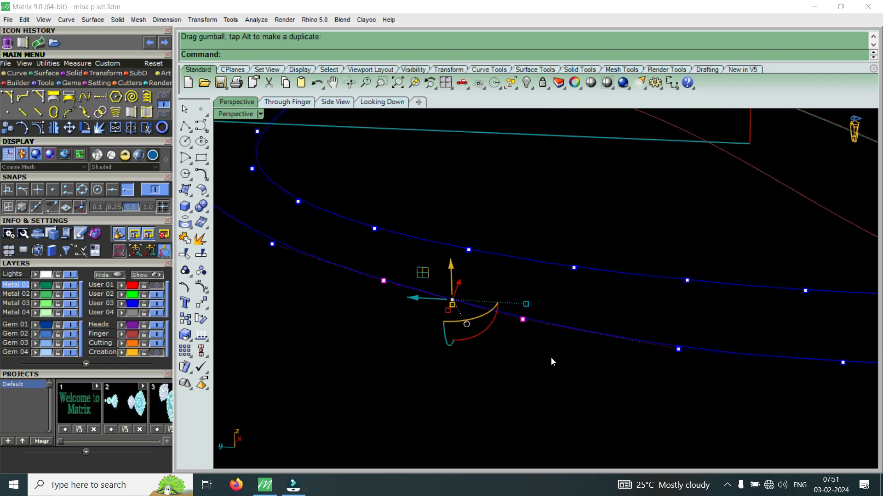
Step: Raise the next pair of outer curve control points along the loop's open side
{"action": "left_click_drag", "start_coordinate": [494, 371], "coordinate": [725, 317]}
{"action": "right_click_drag", "start_coordinate": [725, 317], "coordinate": [600, 271]}
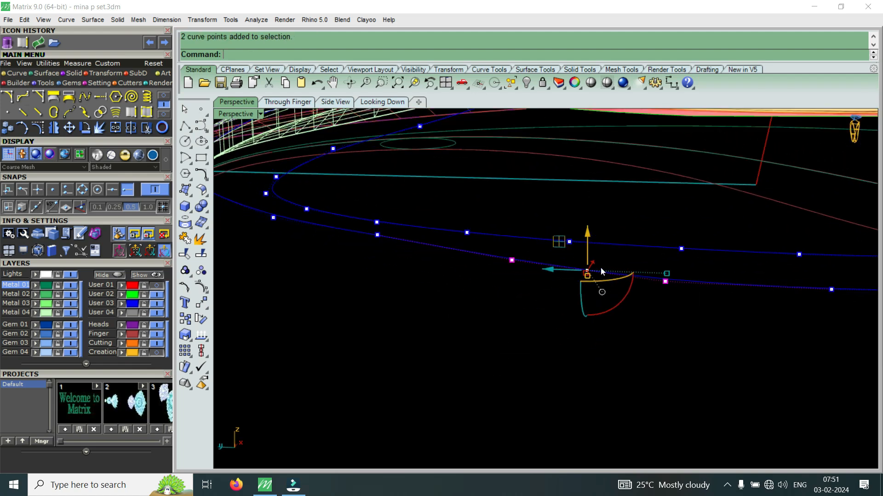
{"action": "left_click_drag", "start_coordinate": [589, 243], "coordinate": [606, 227]}
{"action": "right_click_drag", "start_coordinate": [605, 227], "coordinate": [623, 316]}
Step: Raise two further groups of outer curve control points, working along the open side toward the strip's wide end
{"action": "left_click_drag", "start_coordinate": [817, 293], "coordinate": [818, 277]}
{"action": "left_click_drag", "start_coordinate": [715, 269], "coordinate": [732, 255]}
{"action": "right_click_drag", "start_coordinate": [679, 275], "coordinate": [579, 326]}
{"action": "left_click_drag", "start_coordinate": [579, 325], "coordinate": [713, 285]}
{"action": "left_click_drag", "start_coordinate": [633, 261], "coordinate": [671, 269]}
{"action": "right_click_drag", "start_coordinate": [671, 269], "coordinate": [487, 322]}
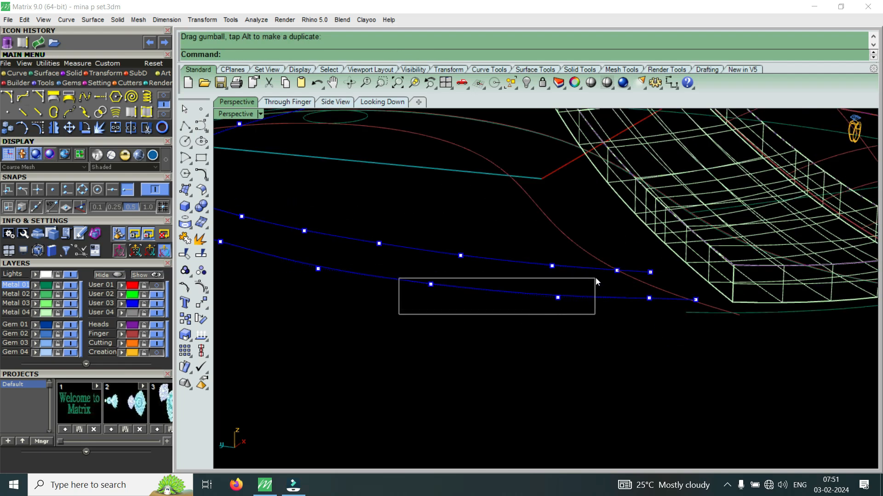
Step: Raise the outer curve's control points approaching the strip's wide end, one group after another
{"action": "left_click_drag", "start_coordinate": [596, 279], "coordinate": [595, 279]}
{"action": "left_click_drag", "start_coordinate": [493, 256], "coordinate": [494, 253]}
{"action": "right_click_drag", "start_coordinate": [606, 305], "coordinate": [650, 325]}
{"action": "left_click_drag", "start_coordinate": [624, 324], "coordinate": [790, 292]}
{"action": "left_click_drag", "start_coordinate": [708, 268], "coordinate": [715, 264]}
{"action": "scroll", "coordinate": [713, 295], "scroll_direction": "down", "scroll_amount": 5}
Step: Raise another group of outer curve control points to even out the open side's profile
{"action": "right_click_drag", "start_coordinate": [605, 309], "coordinate": [680, 295]}
{"action": "right_click_drag", "start_coordinate": [580, 301], "coordinate": [449, 369]}
{"action": "left_click_drag", "start_coordinate": [579, 353], "coordinate": [686, 321]}
{"action": "left_click_drag", "start_coordinate": [550, 306], "coordinate": [563, 297]}
{"action": "scroll", "coordinate": [605, 327], "scroll_direction": "down", "scroll_amount": 5}
{"action": "right_click_drag", "start_coordinate": [547, 332], "coordinate": [639, 324]}
{"action": "scroll", "coordinate": [639, 323], "scroll_direction": "down", "scroll_amount": 4}
Step: Raise the outer curve's control points on the stretch just beyond the strip's pointed tip
{"action": "scroll", "coordinate": [385, 323], "scroll_direction": "up", "scroll_amount": 5}
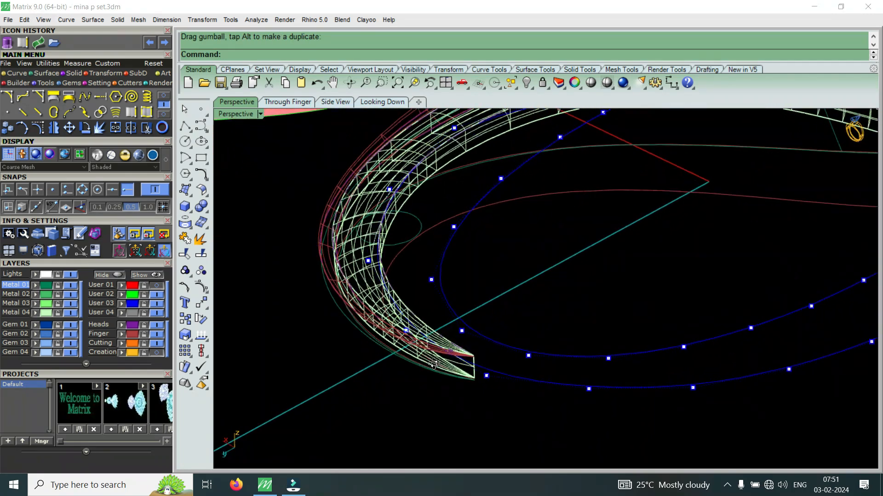
{"action": "left_click_drag", "start_coordinate": [662, 381], "coordinate": [662, 382]}
{"action": "right_click_drag", "start_coordinate": [561, 394], "coordinate": [598, 332]}
{"action": "left_click_drag", "start_coordinate": [611, 275], "coordinate": [615, 269]}
{"action": "scroll", "coordinate": [616, 271], "scroll_direction": "down", "scroll_amount": 3}
Step: Select the second and third outer curve control points past the strip's pointed tip and raise them
{"action": "right_click_drag", "start_coordinate": [635, 303], "coordinate": [566, 310]}
{"action": "scroll", "coordinate": [597, 360], "scroll_direction": "up", "scroll_amount": 2}
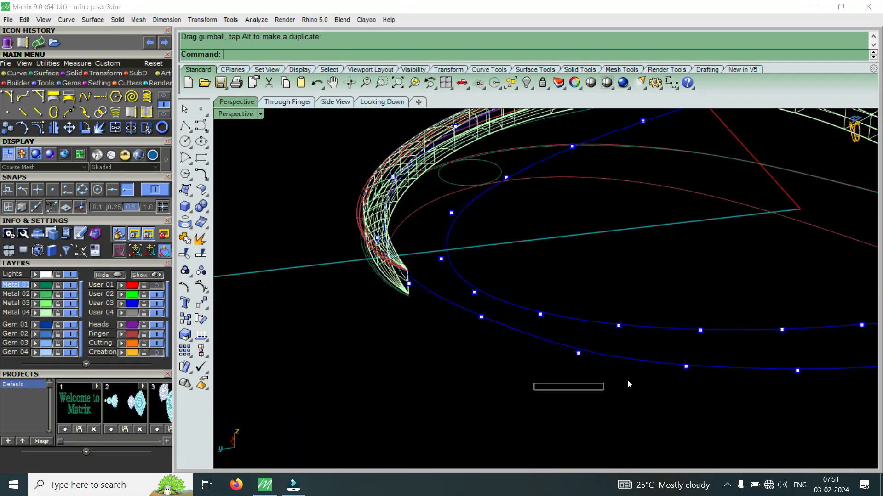
{"action": "left_click_drag", "start_coordinate": [717, 340], "coordinate": [717, 341]}
{"action": "scroll", "coordinate": [641, 339], "scroll_direction": "up", "scroll_amount": 1}
{"action": "left_click_drag", "start_coordinate": [631, 335], "coordinate": [645, 324]}
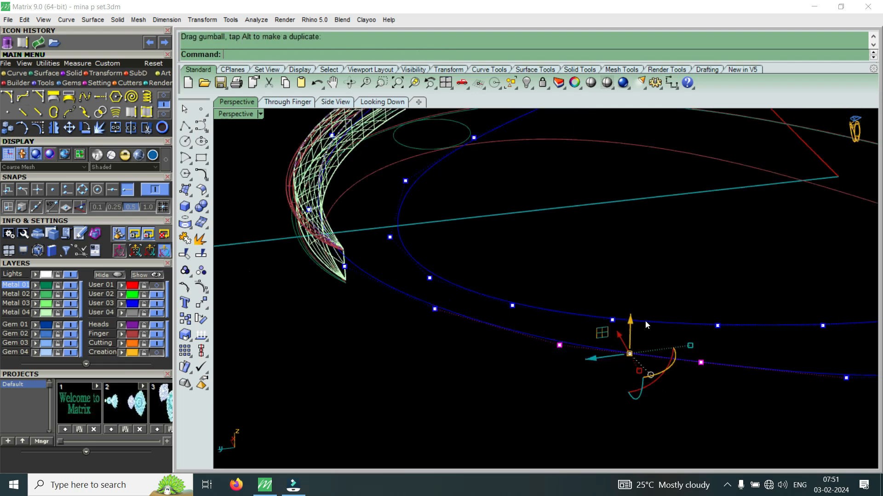
Step: Raise the outer curve control points around the middle of the loop's open side
{"action": "scroll", "coordinate": [645, 325], "scroll_direction": "down", "scroll_amount": 3}
{"action": "mouse_move", "coordinate": [648, 337]}
{"action": "right_mouse_down"}
{"action": "mouse_move", "coordinate": [640, 306]}
{"action": "mouse_move", "coordinate": [634, 341]}
{"action": "right_mouse_up"}
{"action": "scroll", "coordinate": [634, 344], "scroll_direction": "up", "scroll_amount": 3}
{"action": "left_click_drag", "start_coordinate": [602, 395], "coordinate": [767, 365]}
{"action": "right_click_drag", "start_coordinate": [752, 351], "coordinate": [675, 299]}
{"action": "left_click_drag", "start_coordinate": [631, 268], "coordinate": [643, 260]}
Step: Raise two more groups of outer curve control points nearest the strip's wide end to smooth the sweep
{"action": "scroll", "coordinate": [621, 278], "scroll_direction": "down", "scroll_amount": 4}
{"action": "right_click_drag", "start_coordinate": [605, 288], "coordinate": [591, 301]}
{"action": "scroll", "coordinate": [591, 301], "scroll_direction": "down", "scroll_amount": 4}
{"action": "scroll", "coordinate": [703, 305], "scroll_direction": "up", "scroll_amount": 8}
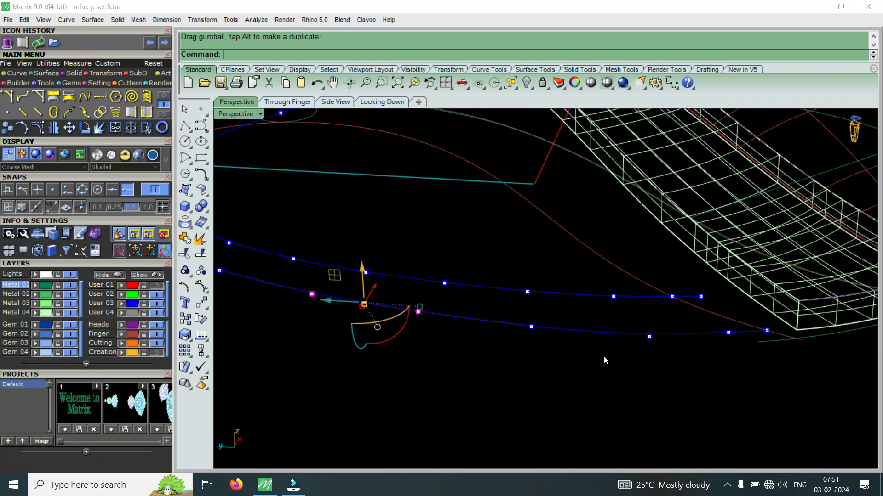
{"action": "left_click_drag", "start_coordinate": [467, 370], "coordinate": [684, 321]}
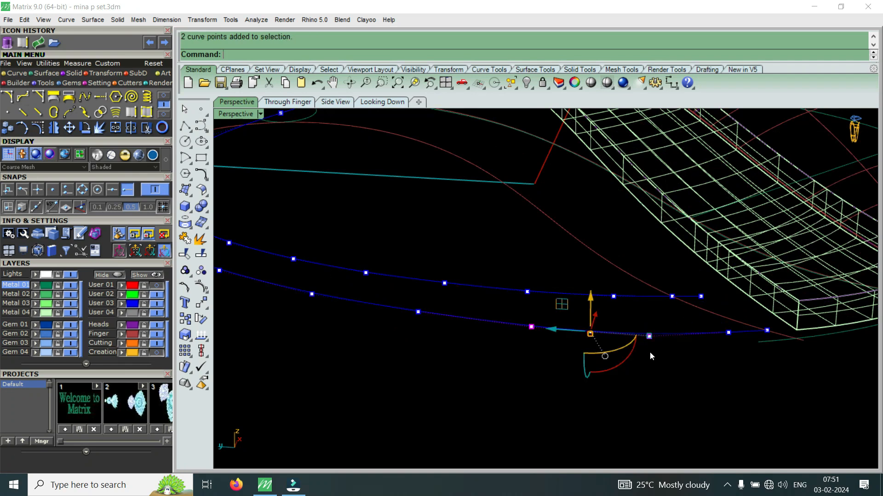
{"action": "left_click_drag", "start_coordinate": [592, 299], "coordinate": [605, 292]}
{"action": "scroll", "coordinate": [693, 329], "scroll_direction": "up", "scroll_amount": 5}
{"action": "left_click_drag", "start_coordinate": [558, 380], "coordinate": [847, 314]}
{"action": "left_click_drag", "start_coordinate": [724, 301], "coordinate": [739, 290]}
Step: Raise the single outer curve control point beside the strip's wall near its pointed tip
{"action": "scroll", "coordinate": [736, 305], "scroll_direction": "down", "scroll_amount": 6}
{"action": "right_click_drag", "start_coordinate": [680, 327], "coordinate": [399, 225]}
{"action": "scroll", "coordinate": [412, 245], "scroll_direction": "up", "scroll_amount": 8}
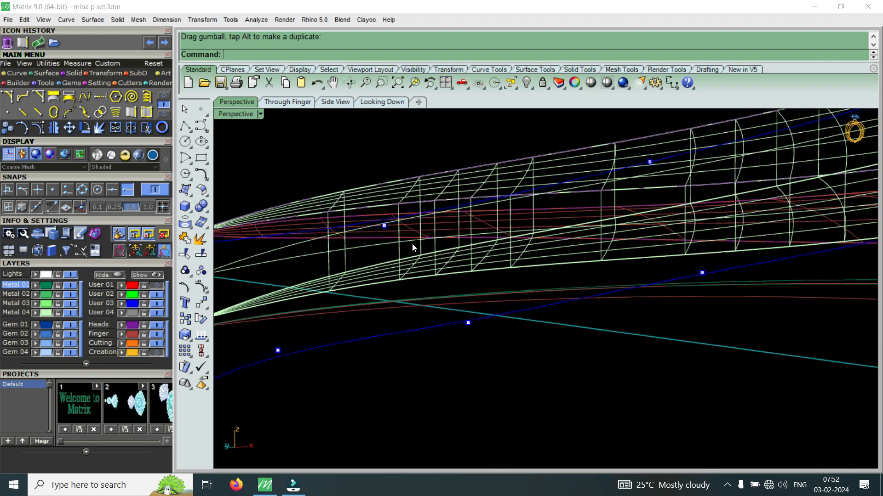
{"action": "scroll", "coordinate": [396, 205], "scroll_direction": "down", "scroll_amount": 2}
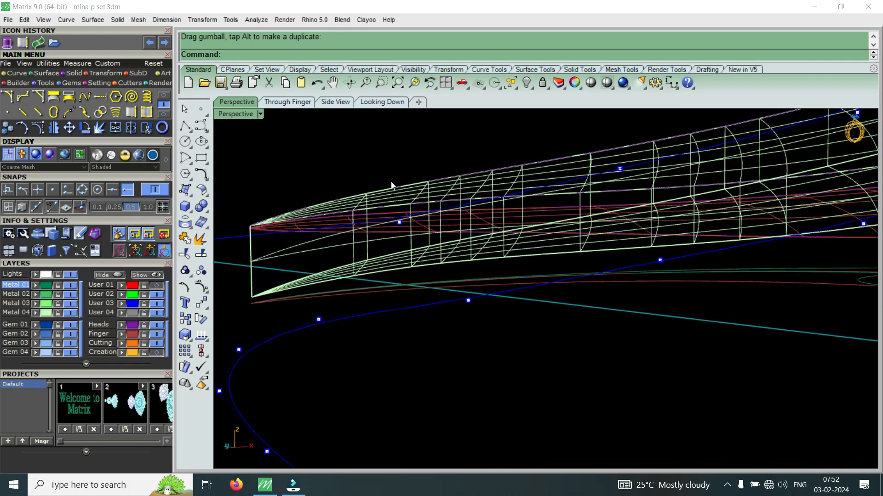
{"action": "left_click", "coordinate": [399, 222]}
{"action": "left_click_drag", "start_coordinate": [401, 190], "coordinate": [410, 166]}
{"action": "scroll", "coordinate": [463, 216], "scroll_direction": "down", "scroll_amount": 7}
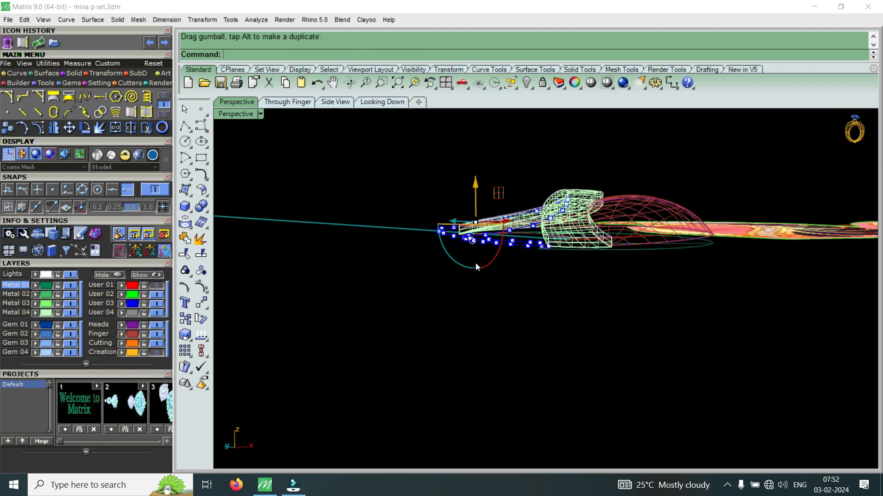
Step: Examine how the loop's inner and outer curves run along the strip and match the reference picture
{"action": "right_click_drag", "start_coordinate": [475, 263], "coordinate": [612, 310]}
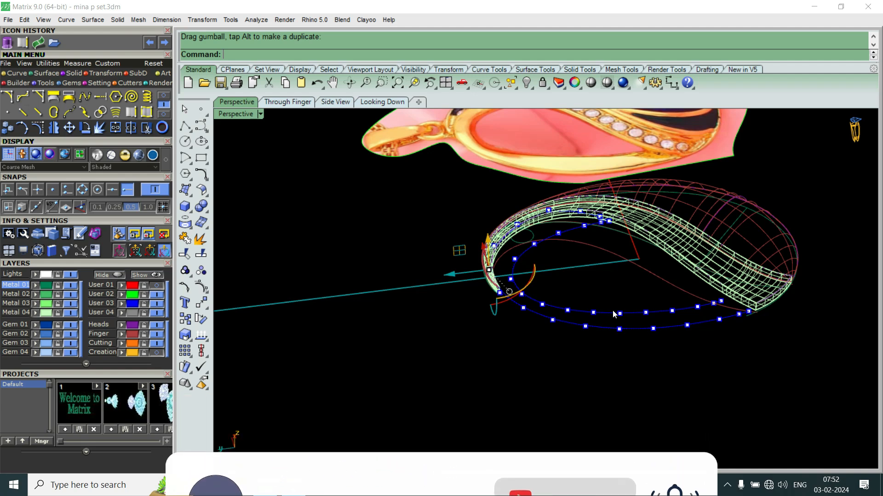
{"action": "right_click_drag", "start_coordinate": [615, 315], "coordinate": [652, 280]}
{"action": "scroll", "coordinate": [674, 260], "scroll_direction": "up", "scroll_amount": 10}
{"action": "scroll", "coordinate": [674, 255], "scroll_direction": "down", "scroll_amount": 8}
{"action": "right_click_drag", "start_coordinate": [592, 300], "coordinate": [481, 272]}
{"action": "scroll", "coordinate": [489, 216], "scroll_direction": "up", "scroll_amount": 4}
{"action": "scroll", "coordinate": [490, 221], "scroll_direction": "up", "scroll_amount": 3}
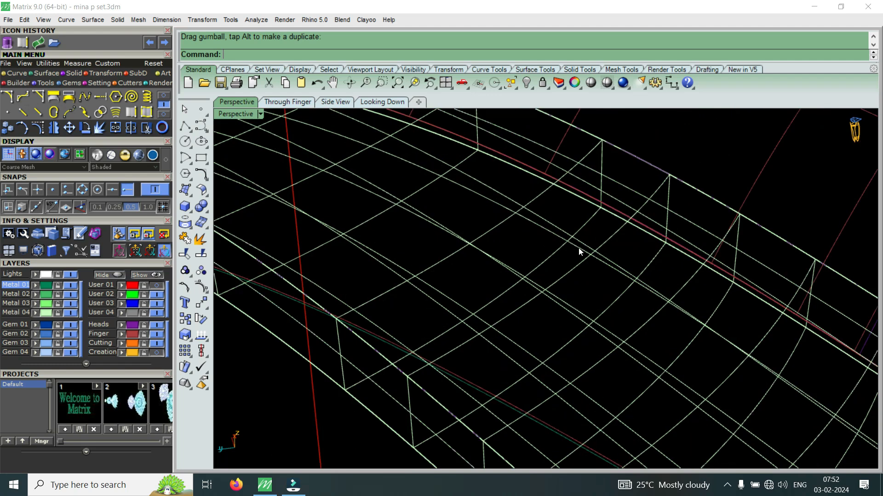
{"action": "scroll", "coordinate": [635, 278], "scroll_direction": "down", "scroll_amount": 8}
Step: Raise the outer curve's control point along the strip's upper arc above the small circle
{"action": "right_click_drag", "start_coordinate": [428, 277], "coordinate": [473, 268]}
{"action": "scroll", "coordinate": [474, 269], "scroll_direction": "up", "scroll_amount": 5}
{"action": "left_click", "coordinate": [591, 293]}
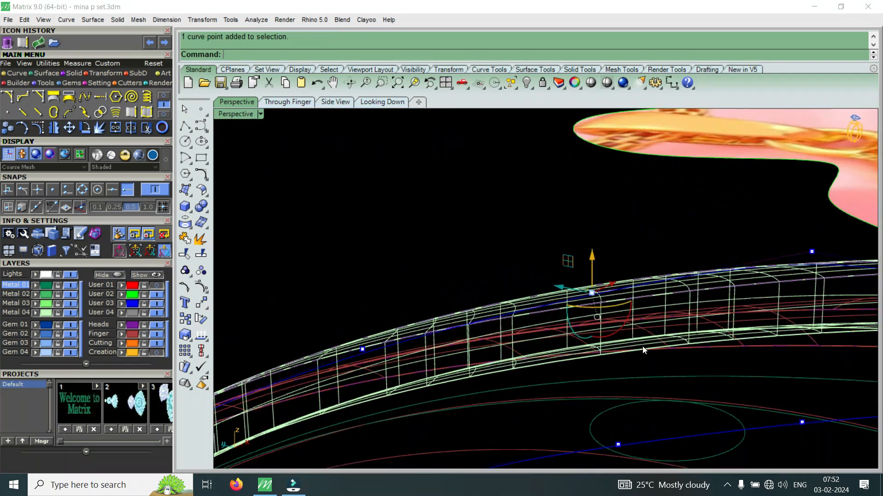
{"action": "scroll", "coordinate": [591, 279], "scroll_direction": "up", "scroll_amount": 3}
{"action": "left_click_drag", "start_coordinate": [592, 260], "coordinate": [597, 238]}
{"action": "right_click_drag", "start_coordinate": [597, 238], "coordinate": [581, 265]}
{"action": "scroll", "coordinate": [508, 278], "scroll_direction": "down", "scroll_amount": 6}
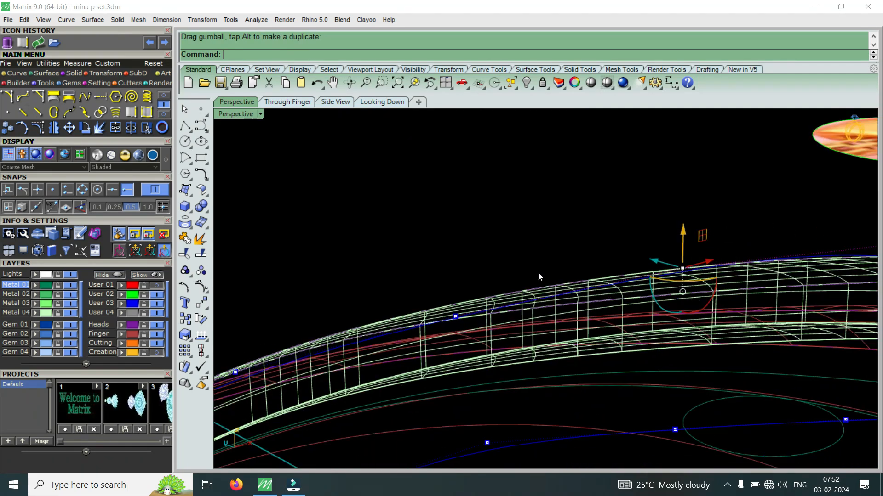
Step: Raise the neighbouring outer curve control point on the arc, on the side toward the strip's pointed tip
{"action": "scroll", "coordinate": [524, 295], "scroll_direction": "up", "scroll_amount": 5}
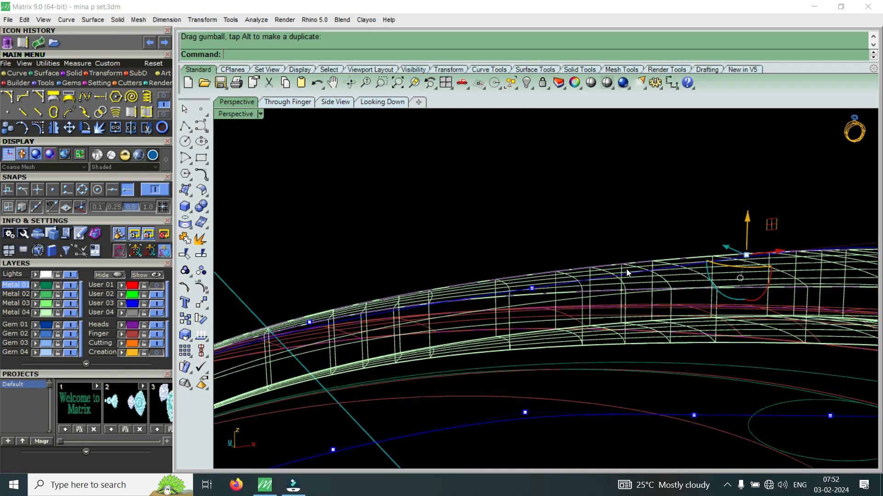
{"action": "left_click_drag", "start_coordinate": [574, 295], "coordinate": [574, 295]}
{"action": "right_click_drag", "start_coordinate": [574, 295], "coordinate": [538, 265]}
{"action": "left_click_drag", "start_coordinate": [528, 265], "coordinate": [551, 240]}
{"action": "scroll", "coordinate": [645, 262], "scroll_direction": "down", "scroll_amount": 6}
{"action": "scroll", "coordinate": [645, 263], "scroll_direction": "down", "scroll_amount": 2}
Step: Raise one more outer curve control point along the strip's arc slightly and clear the selection
{"action": "right_click_drag", "start_coordinate": [646, 262], "coordinate": [567, 274]}
{"action": "scroll", "coordinate": [515, 294], "scroll_direction": "up", "scroll_amount": 6}
{"action": "right_click_drag", "start_coordinate": [440, 304], "coordinate": [420, 299]}
{"action": "left_click_drag", "start_coordinate": [419, 233], "coordinate": [486, 319]}
{"action": "scroll", "coordinate": [456, 297], "scroll_direction": "up", "scroll_amount": 4}
{"action": "left_click_drag", "start_coordinate": [437, 272], "coordinate": [439, 266]}
{"action": "scroll", "coordinate": [450, 283], "scroll_direction": "down", "scroll_amount": 5}
{"action": "key", "text": "Escape"}
Step: Select the two inner curve control points at the crest just before the small circle and raise them
{"action": "right_click_drag", "start_coordinate": [478, 305], "coordinate": [476, 363]}
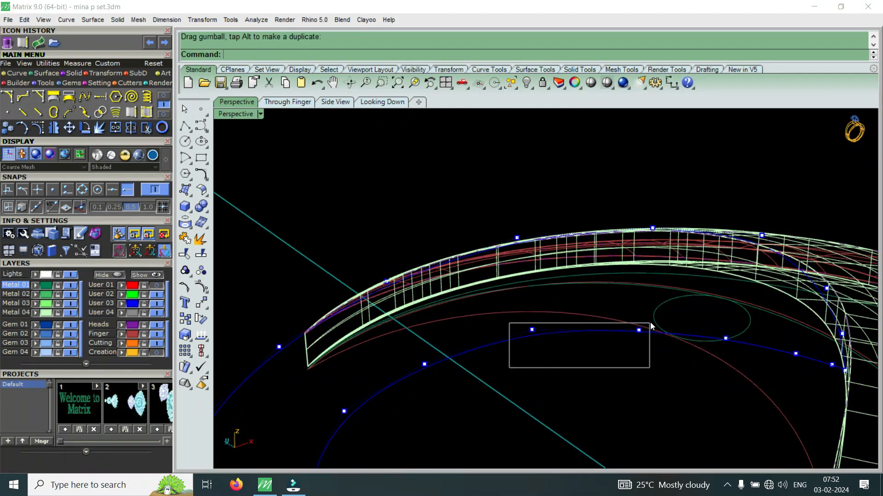
{"action": "left_click_drag", "start_coordinate": [650, 327], "coordinate": [650, 327]}
{"action": "left_click_drag", "start_coordinate": [586, 297], "coordinate": [612, 285]}
{"action": "left_click", "coordinate": [649, 305]}
Step: Raise the pair of inner curve control points beside and just past the small circle
{"action": "right_click_drag", "start_coordinate": [650, 305], "coordinate": [646, 328]}
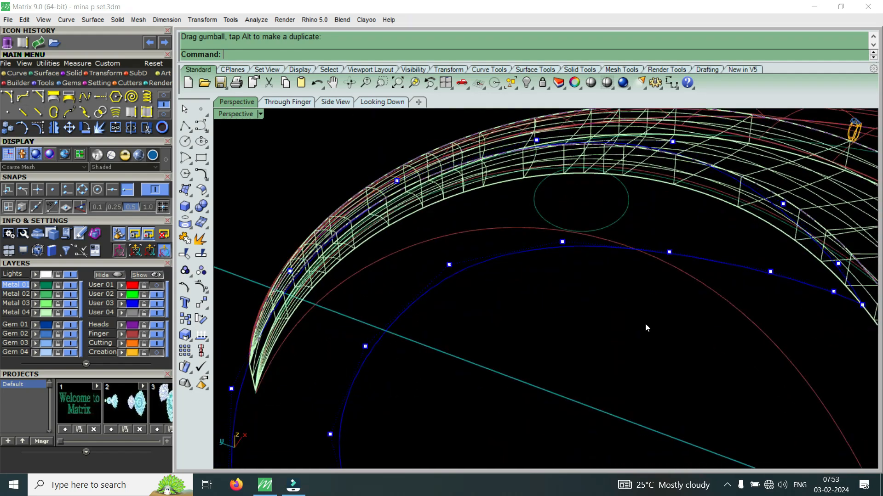
{"action": "left_click_drag", "start_coordinate": [694, 242], "coordinate": [695, 238]}
{"action": "right_click_drag", "start_coordinate": [684, 296], "coordinate": [680, 232]}
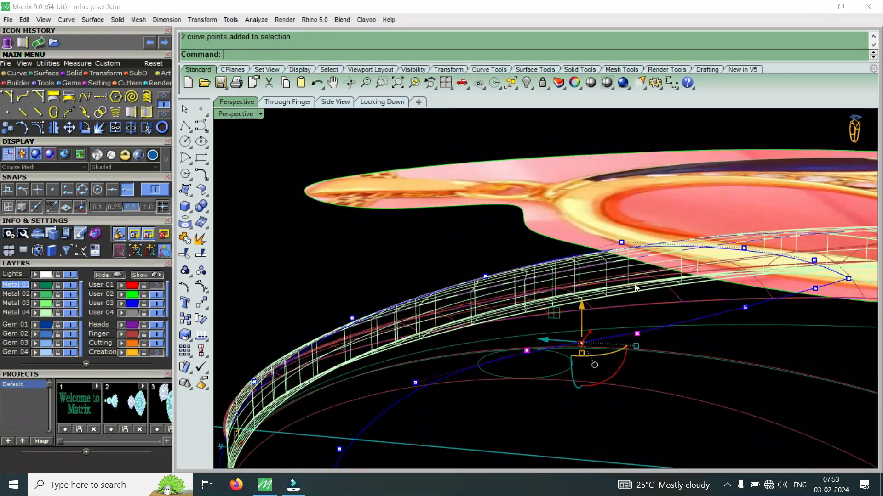
{"action": "scroll", "coordinate": [583, 319], "scroll_direction": "up", "scroll_amount": 3}
{"action": "left_click_drag", "start_coordinate": [578, 320], "coordinate": [606, 302]}
Step: Adjust the height of the inner curve's control points close to where it meets the strip
{"action": "right_click_drag", "start_coordinate": [511, 330], "coordinate": [529, 363]}
{"action": "left_click_drag", "start_coordinate": [512, 374], "coordinate": [694, 262]}
{"action": "mouse_move", "coordinate": [629, 256]}
{"action": "left_mouse_down"}
{"action": "mouse_move", "coordinate": [635, 240]}
{"action": "mouse_move", "coordinate": [644, 265]}
{"action": "left_mouse_up"}
{"action": "right_click_drag", "start_coordinate": [644, 266], "coordinate": [548, 318]}
{"action": "scroll", "coordinate": [551, 166], "scroll_direction": "up", "scroll_amount": 3}
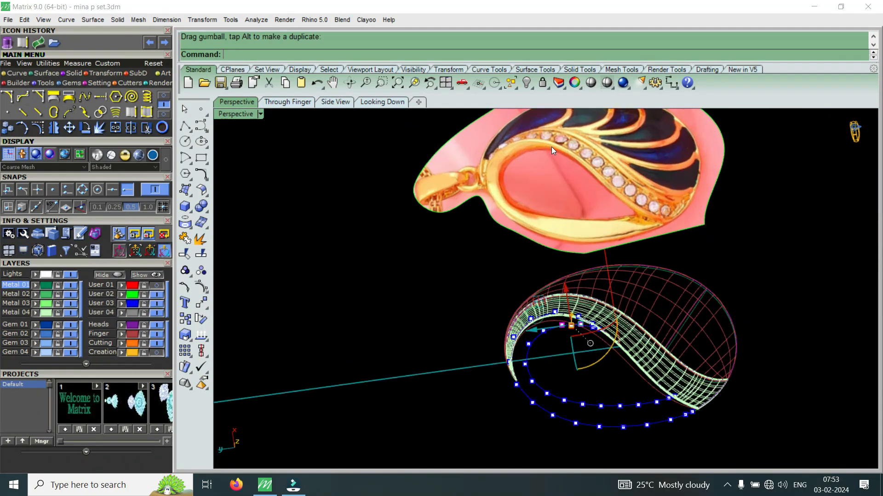
Step: Raise two adjacent inner curve control points below the strip's wall slightly to smooth the climb
{"action": "scroll", "coordinate": [614, 413], "scroll_direction": "up", "scroll_amount": 2}
{"action": "right_click_drag", "start_coordinate": [629, 412], "coordinate": [565, 379]}
{"action": "scroll", "coordinate": [627, 343], "scroll_direction": "up", "scroll_amount": 4}
{"action": "scroll", "coordinate": [538, 376], "scroll_direction": "up", "scroll_amount": 4}
{"action": "scroll", "coordinate": [523, 371], "scroll_direction": "down", "scroll_amount": 5}
{"action": "scroll", "coordinate": [437, 392], "scroll_direction": "up", "scroll_amount": 4}
{"action": "left_click_drag", "start_coordinate": [406, 386], "coordinate": [584, 323]}
{"action": "left_click_drag", "start_coordinate": [491, 311], "coordinate": [512, 304]}
{"action": "right_click_drag", "start_coordinate": [512, 305], "coordinate": [543, 307]}
{"action": "scroll", "coordinate": [543, 307], "scroll_direction": "up", "scroll_amount": 4}
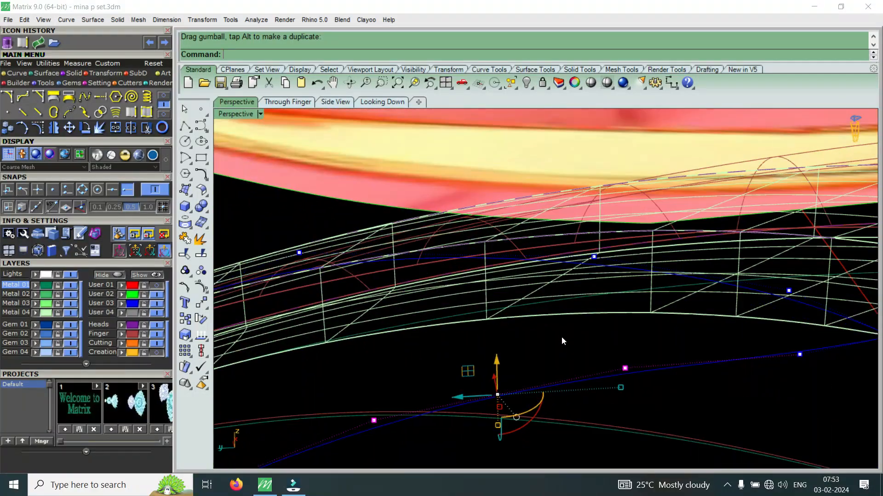
Step: Select the outer curve's control point at the crest of the strip's arc and fine-tune its height
{"action": "left_click_drag", "start_coordinate": [634, 227], "coordinate": [615, 219]}
{"action": "scroll", "coordinate": [619, 288], "scroll_direction": "down", "scroll_amount": 3}
{"action": "right_click_drag", "start_coordinate": [619, 288], "coordinate": [568, 359]}
{"action": "scroll", "coordinate": [463, 329], "scroll_direction": "up", "scroll_amount": 4}
{"action": "left_click_drag", "start_coordinate": [551, 218], "coordinate": [552, 217]}
{"action": "right_click_drag", "start_coordinate": [552, 217], "coordinate": [521, 227]}
{"action": "left_click_drag", "start_coordinate": [511, 200], "coordinate": [511, 210]}
{"action": "scroll", "coordinate": [544, 234], "scroll_direction": "down", "scroll_amount": 8}
{"action": "right_click_drag", "start_coordinate": [543, 234], "coordinate": [477, 244]}
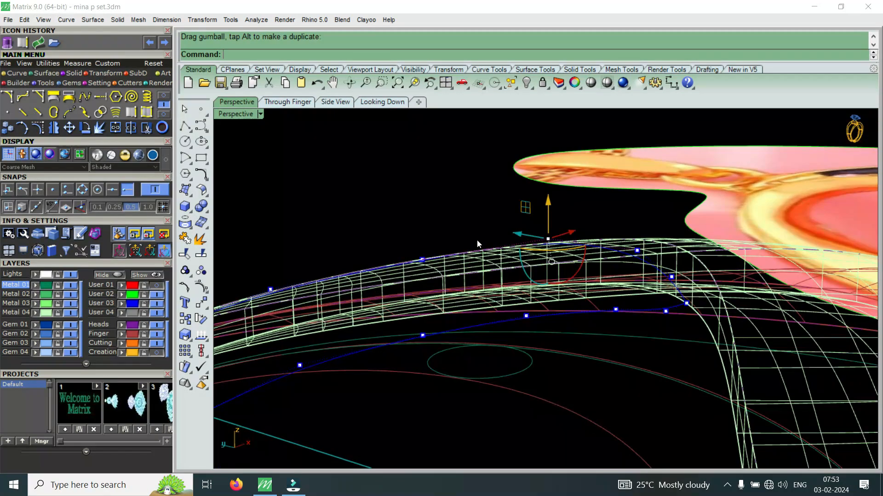
Step: Select the next outer curve control point down the arc toward the pointed tip and nudge it upward
{"action": "left_click_drag", "start_coordinate": [364, 203], "coordinate": [511, 285]}
{"action": "scroll", "coordinate": [410, 249], "scroll_direction": "up", "scroll_amount": 3}
{"action": "left_click_drag", "start_coordinate": [384, 256], "coordinate": [396, 254]}
{"action": "scroll", "coordinate": [664, 251], "scroll_direction": "up", "scroll_amount": 3}
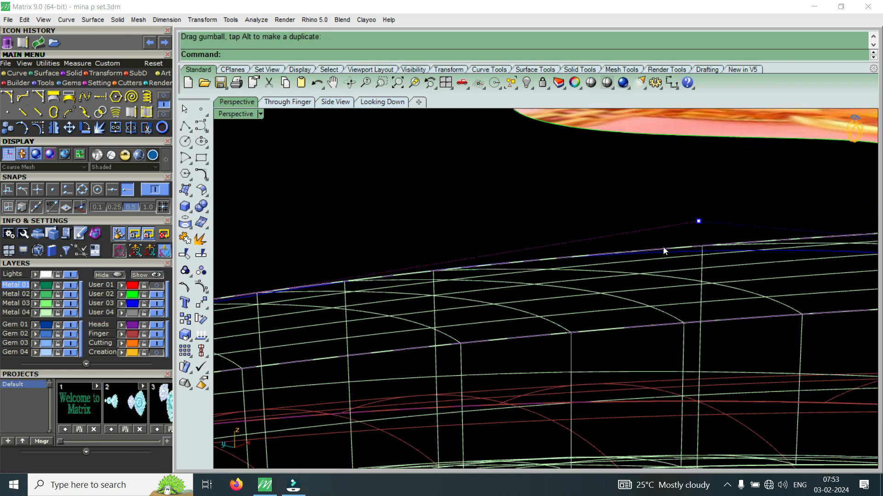
Step: Examine from several angles how the outer curve follows the strip's upper edge along its arc
{"action": "scroll", "coordinate": [649, 257], "scroll_direction": "down", "scroll_amount": 5}
{"action": "scroll", "coordinate": [715, 249], "scroll_direction": "up", "scroll_amount": 2}
{"action": "scroll", "coordinate": [688, 259], "scroll_direction": "down", "scroll_amount": 4}
{"action": "right_click_drag", "start_coordinate": [689, 259], "coordinate": [616, 272]}
{"action": "scroll", "coordinate": [673, 346], "scroll_direction": "up", "scroll_amount": 4}
{"action": "scroll", "coordinate": [674, 350], "scroll_direction": "up", "scroll_amount": 3}
{"action": "scroll", "coordinate": [670, 354], "scroll_direction": "down", "scroll_amount": 3}
{"action": "scroll", "coordinate": [659, 270], "scroll_direction": "down", "scroll_amount": 2}
{"action": "scroll", "coordinate": [676, 262], "scroll_direction": "down", "scroll_amount": 4}
{"action": "scroll", "coordinate": [678, 256], "scroll_direction": "down", "scroll_amount": 3}
Step: Select two adjacent inner curve control points below the strip's pointed tip and raise them slightly
{"action": "scroll", "coordinate": [538, 308], "scroll_direction": "up", "scroll_amount": 8}
{"action": "left_click_drag", "start_coordinate": [483, 370], "coordinate": [529, 286]}
{"action": "scroll", "coordinate": [576, 292], "scroll_direction": "down", "scroll_amount": 4}
{"action": "right_click_drag", "start_coordinate": [574, 293], "coordinate": [489, 324]}
{"action": "scroll", "coordinate": [488, 325], "scroll_direction": "up", "scroll_amount": 6}
{"action": "left_click_drag", "start_coordinate": [372, 366], "coordinate": [612, 261]}
{"action": "scroll", "coordinate": [644, 304], "scroll_direction": "down", "scroll_amount": 4}
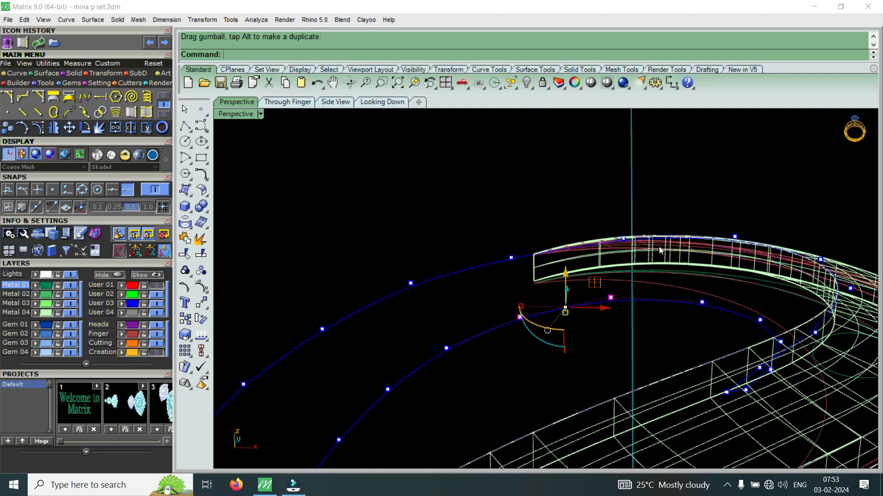
{"action": "right_click_drag", "start_coordinate": [658, 278], "coordinate": [608, 355]}
{"action": "left_click_drag", "start_coordinate": [588, 364], "coordinate": [758, 269]}
{"action": "right_click_drag", "start_coordinate": [744, 274], "coordinate": [697, 295]}
{"action": "scroll", "coordinate": [646, 264], "scroll_direction": "up", "scroll_amount": 4}
{"action": "left_click_drag", "start_coordinate": [644, 259], "coordinate": [653, 254]}
{"action": "scroll", "coordinate": [653, 254], "scroll_direction": "down", "scroll_amount": 5}
{"action": "right_click_drag", "start_coordinate": [598, 303], "coordinate": [707, 277]}
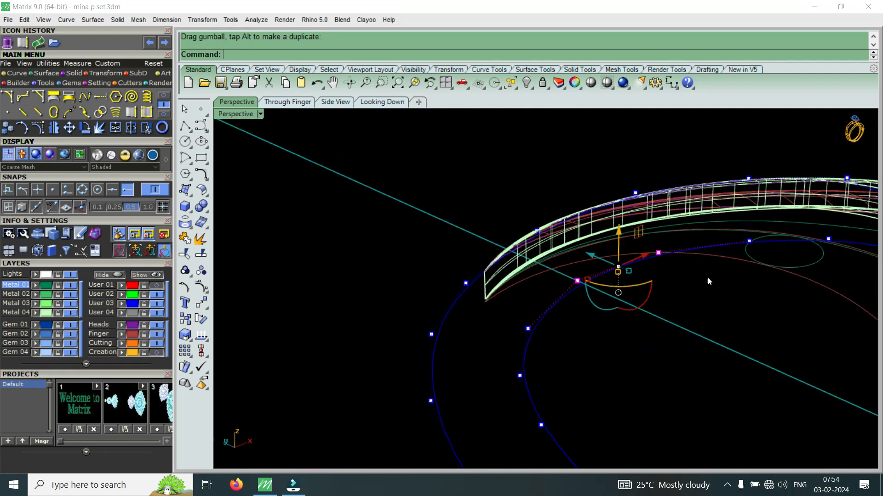
Step: Nudge a pair of inner curve control points upward beneath the strip's arc for a smoother rise
{"action": "scroll", "coordinate": [707, 276], "scroll_direction": "up", "scroll_amount": 5}
{"action": "left_click_drag", "start_coordinate": [596, 319], "coordinate": [804, 218]}
{"action": "left_click_drag", "start_coordinate": [700, 215], "coordinate": [715, 205]}
{"action": "scroll", "coordinate": [632, 237], "scroll_direction": "down", "scroll_amount": 6}
Step: Fine-tune the height of the outer curve's control points near the strip's pointed tip to follow its top edge
{"action": "right_click_drag", "start_coordinate": [637, 281], "coordinate": [421, 279]}
{"action": "scroll", "coordinate": [550, 238], "scroll_direction": "up", "scroll_amount": 5}
{"action": "left_click_drag", "start_coordinate": [363, 269], "coordinate": [390, 306]}
{"action": "left_click_drag", "start_coordinate": [377, 253], "coordinate": [392, 237]}
{"action": "right_click_drag", "start_coordinate": [426, 253], "coordinate": [534, 305]}
{"action": "left_click_drag", "start_coordinate": [534, 301], "coordinate": [639, 191]}
{"action": "right_click_drag", "start_coordinate": [628, 202], "coordinate": [582, 191]}
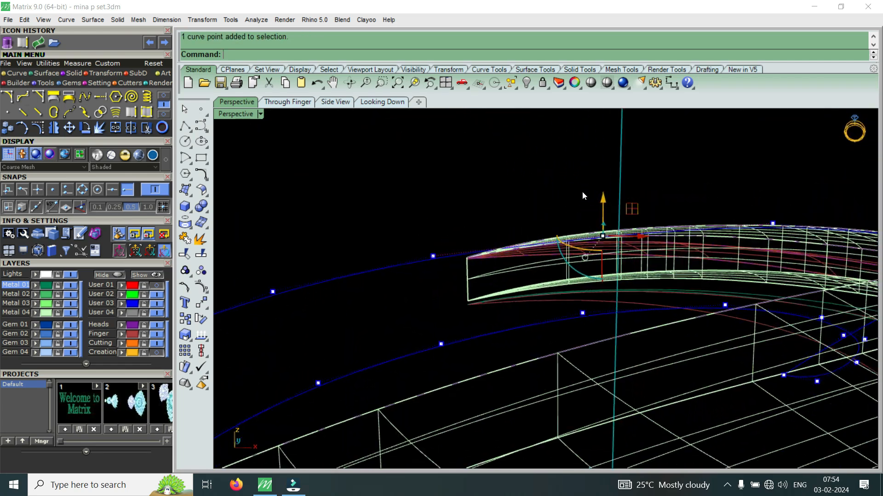
{"action": "scroll", "coordinate": [614, 228], "scroll_direction": "up", "scroll_amount": 8}
{"action": "right_click_drag", "start_coordinate": [622, 240], "coordinate": [601, 252]}
{"action": "left_click_drag", "start_coordinate": [604, 241], "coordinate": [613, 206]}
{"action": "left_click_drag", "start_coordinate": [616, 197], "coordinate": [617, 194]}
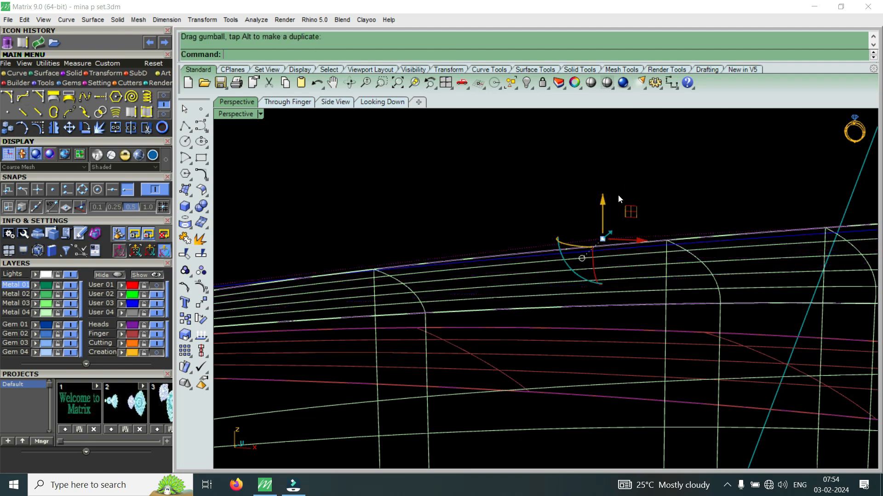
Step: Select the last two outer curve control points at the strip's lower end and adjust their height
{"action": "scroll", "coordinate": [543, 252], "scroll_direction": "down", "scroll_amount": 7}
{"action": "right_click_drag", "start_coordinate": [543, 252], "coordinate": [634, 413]}
{"action": "scroll", "coordinate": [547, 273], "scroll_direction": "down", "scroll_amount": 6}
{"action": "scroll", "coordinate": [632, 412], "scroll_direction": "down", "scroll_amount": 5}
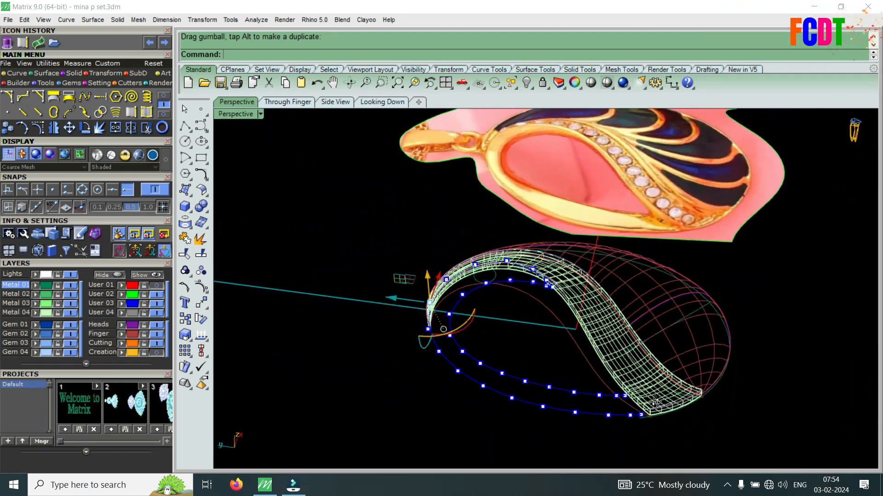
{"action": "scroll", "coordinate": [608, 423], "scroll_direction": "up", "scroll_amount": 12}
{"action": "left_click_drag", "start_coordinate": [699, 378], "coordinate": [698, 376]}
{"action": "right_click_drag", "start_coordinate": [698, 377], "coordinate": [687, 285]}
{"action": "left_click_drag", "start_coordinate": [676, 289], "coordinate": [693, 263]}
{"action": "scroll", "coordinate": [717, 302], "scroll_direction": "down", "scroll_amount": 5}
{"action": "right_click_drag", "start_coordinate": [725, 307], "coordinate": [625, 376]}
{"action": "scroll", "coordinate": [565, 346], "scroll_direction": "down", "scroll_amount": 6}
{"action": "scroll", "coordinate": [542, 378], "scroll_direction": "up", "scroll_amount": 8}
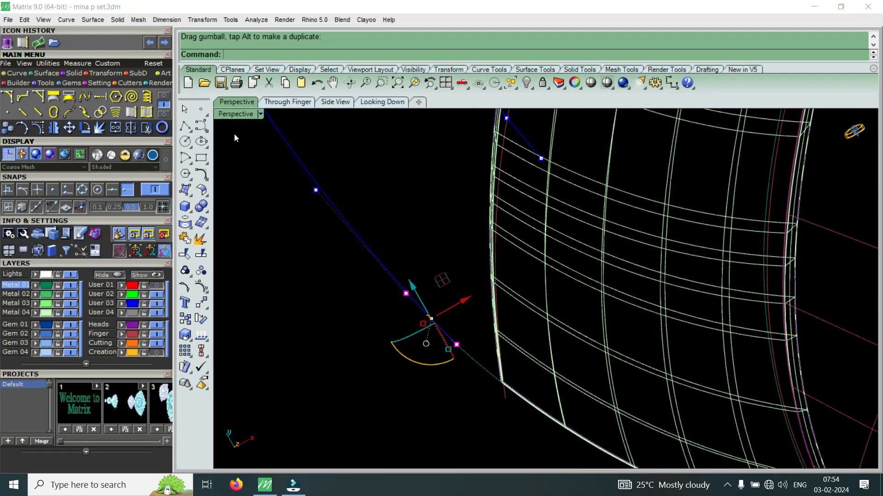
Step: Switch to the enlarged Looking Down view and select the outer curve's end control point near the strip's lower corner
{"action": "double_click", "coordinate": [233, 114]}
{"action": "double_click", "coordinate": [233, 113]}
{"action": "scroll", "coordinate": [343, 218], "scroll_direction": "down", "scroll_amount": 8}
{"action": "scroll", "coordinate": [344, 218], "scroll_direction": "down", "scroll_amount": 2}
{"action": "scroll", "coordinate": [352, 241], "scroll_direction": "up", "scroll_amount": 8}
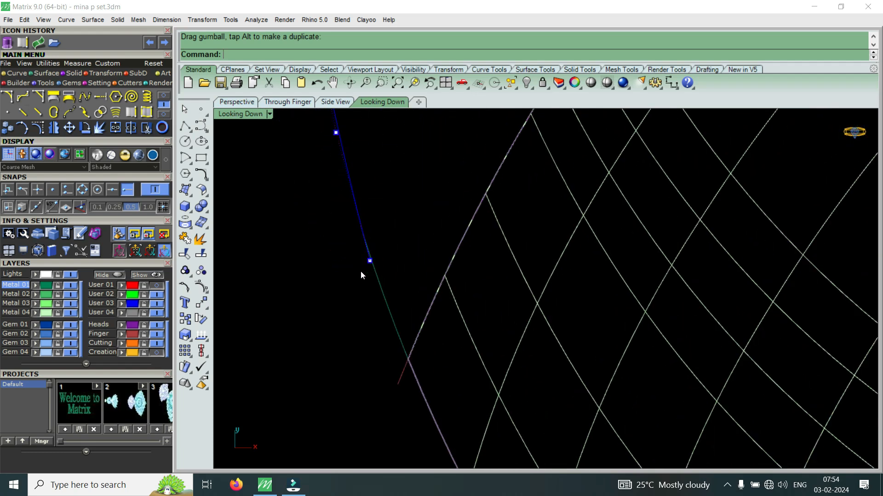
{"action": "left_click_drag", "start_coordinate": [398, 272], "coordinate": [417, 246]}
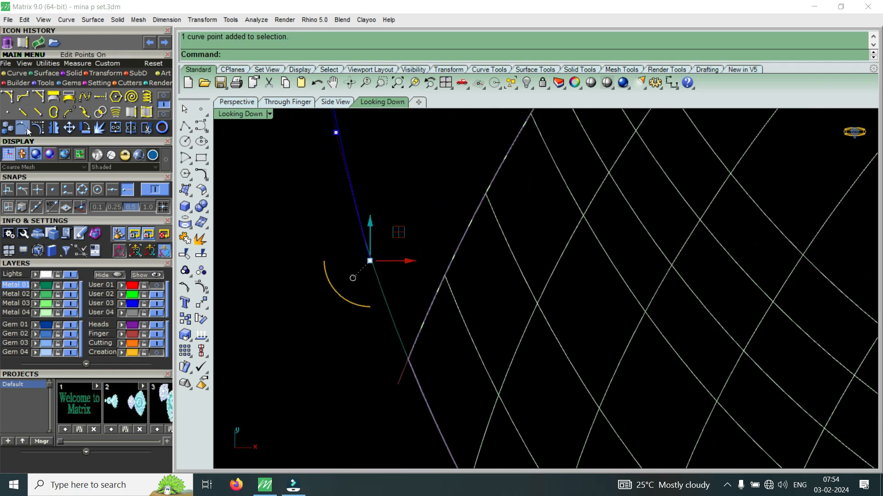
{"action": "left_click", "coordinate": [69, 127]}
{"action": "left_click", "coordinate": [409, 214]}
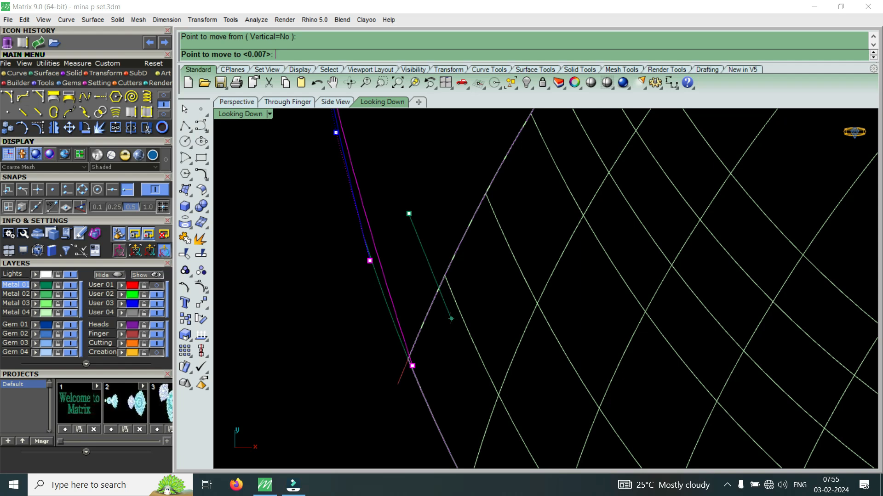
{"action": "key", "text": "Escape"}
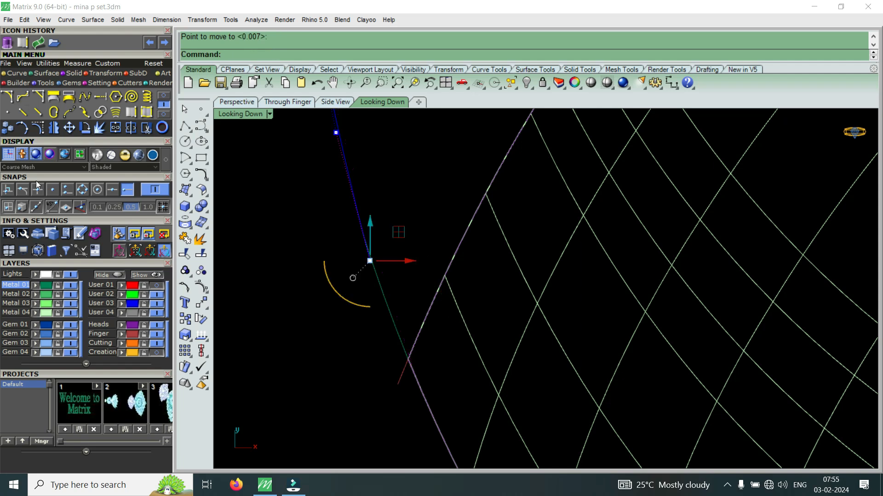
Step: Move the outer curve's end point onto the strip's lower corner and shift the neighbouring control point to smooth the curve
{"action": "left_click", "coordinate": [69, 127]}
{"action": "left_click", "coordinate": [366, 253]}
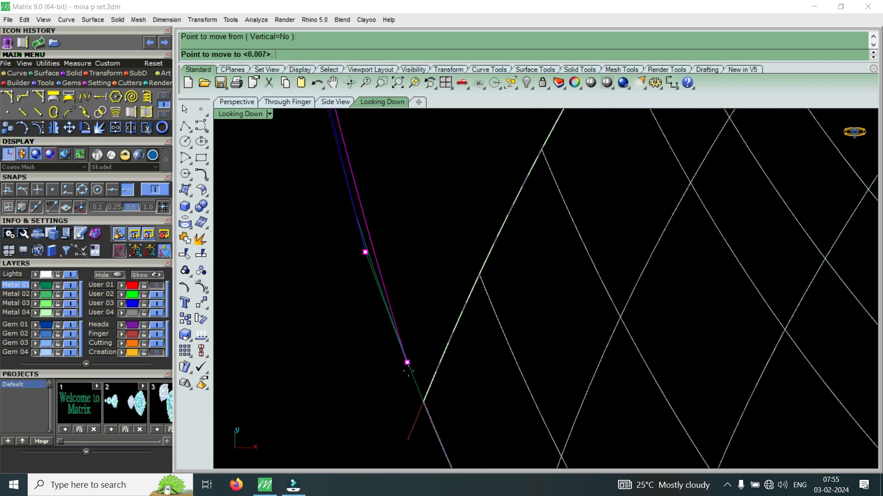
{"action": "left_click", "coordinate": [421, 399]}
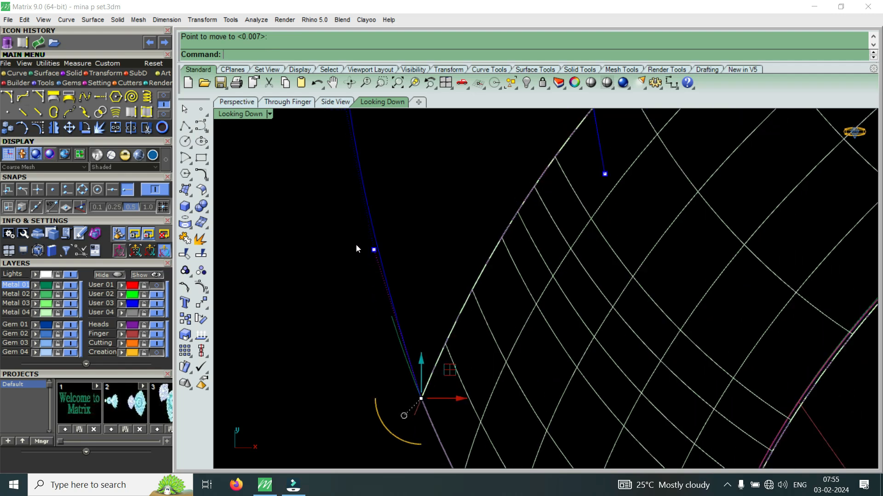
{"action": "left_click", "coordinate": [374, 249]}
{"action": "left_click_drag", "start_coordinate": [382, 250], "coordinate": [391, 339]}
{"action": "scroll", "coordinate": [391, 332], "scroll_direction": "down", "scroll_amount": 5}
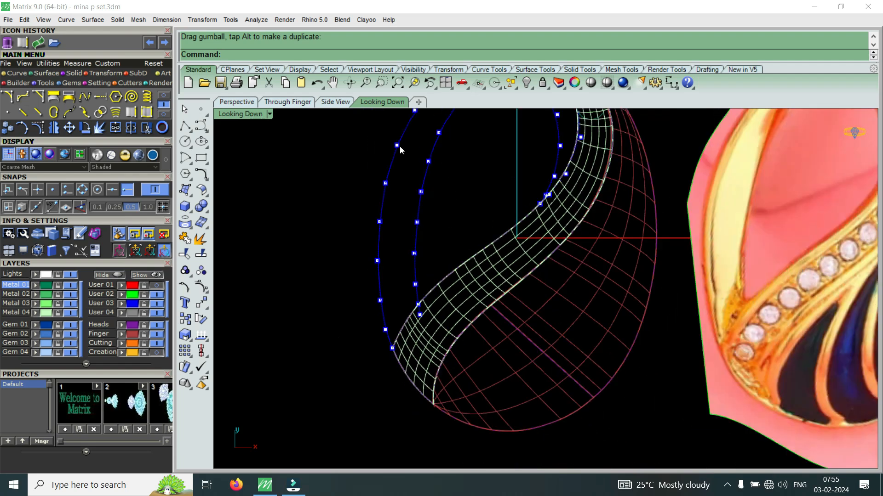
Step: Return to the enlarged Perspective view and adjust the height of the loop control points near the strip's lower end
{"action": "double_click", "coordinate": [250, 118]}
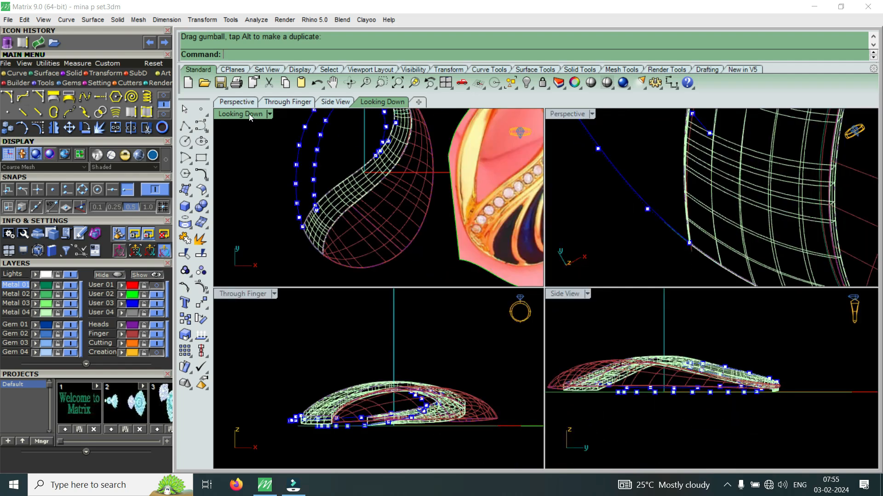
{"action": "double_click", "coordinate": [567, 114]}
{"action": "right_click_drag", "start_coordinate": [570, 115], "coordinate": [517, 296]}
{"action": "left_click_drag", "start_coordinate": [611, 261], "coordinate": [611, 262]}
{"action": "right_click_drag", "start_coordinate": [544, 233], "coordinate": [535, 291]}
{"action": "left_click_drag", "start_coordinate": [537, 290], "coordinate": [587, 249]}
{"action": "right_click_drag", "start_coordinate": [579, 219], "coordinate": [482, 291]}
{"action": "scroll", "coordinate": [482, 291], "scroll_direction": "up", "scroll_amount": 3}
{"action": "left_click_drag", "start_coordinate": [376, 213], "coordinate": [570, 328]}
{"action": "right_click_drag", "start_coordinate": [570, 328], "coordinate": [483, 284]}
{"action": "left_click", "coordinate": [475, 209]}
Step: Adjust the height of successive groups of loop control points, working away from the strip's lower end
{"action": "left_click_drag", "start_coordinate": [484, 283], "coordinate": [548, 222]}
{"action": "left_click", "coordinate": [522, 194]}
{"action": "right_click_drag", "start_coordinate": [522, 194], "coordinate": [553, 366]}
{"action": "left_click_drag", "start_coordinate": [451, 361], "coordinate": [666, 325]}
{"action": "right_click_drag", "start_coordinate": [666, 325], "coordinate": [561, 361]}
{"action": "left_click", "coordinate": [552, 228]}
{"action": "left_click_drag", "start_coordinate": [480, 340], "coordinate": [634, 442]}
{"action": "mouse_move", "coordinate": [638, 440]}
{"action": "right_mouse_down"}
{"action": "mouse_move", "coordinate": [565, 294]}
{"action": "mouse_move", "coordinate": [623, 271]}
{"action": "mouse_move", "coordinate": [542, 292]}
{"action": "mouse_move", "coordinate": [573, 282]}
{"action": "mouse_move", "coordinate": [522, 346]}
{"action": "right_mouse_up"}
{"action": "left_click", "coordinate": [633, 261]}
Step: Continue fine-tuning the height of the loop's control points, one group at a time, to even out the curve
{"action": "left_click_drag", "start_coordinate": [464, 359], "coordinate": [682, 317]}
{"action": "right_click_drag", "start_coordinate": [683, 317], "coordinate": [544, 308]}
{"action": "left_click", "coordinate": [584, 260]}
{"action": "left_click_drag", "start_coordinate": [470, 336], "coordinate": [644, 244]}
{"action": "left_click_drag", "start_coordinate": [545, 235], "coordinate": [550, 233]}
{"action": "right_click_drag", "start_coordinate": [549, 233], "coordinate": [565, 335]}
{"action": "left_click_drag", "start_coordinate": [565, 335], "coordinate": [724, 275]}
{"action": "left_click_drag", "start_coordinate": [654, 258], "coordinate": [656, 250]}
Step: Select pairs of inner curve control points along the loop's long side and raise each pair slightly
{"action": "right_click_drag", "start_coordinate": [655, 250], "coordinate": [514, 262]}
{"action": "left_click_drag", "start_coordinate": [502, 258], "coordinate": [629, 320]}
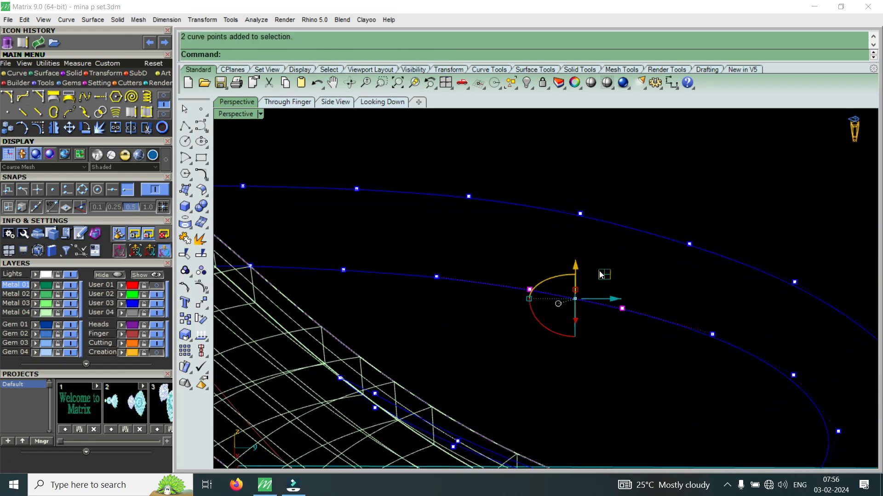
{"action": "left_click_drag", "start_coordinate": [575, 263], "coordinate": [575, 259]}
{"action": "scroll", "coordinate": [618, 257], "scroll_direction": "down", "scroll_amount": 6}
{"action": "right_click_drag", "start_coordinate": [618, 258], "coordinate": [547, 258]}
{"action": "scroll", "coordinate": [547, 259], "scroll_direction": "up", "scroll_amount": 6}
{"action": "left_click_drag", "start_coordinate": [477, 246], "coordinate": [597, 327]}
{"action": "left_click_drag", "start_coordinate": [529, 255], "coordinate": [529, 248]}
Step: Raise the next pairs of inner curve control points farther along the loop's long side
{"action": "scroll", "coordinate": [666, 299], "scroll_direction": "down", "scroll_amount": 4}
{"action": "right_click_drag", "start_coordinate": [666, 299], "coordinate": [560, 262]}
{"action": "scroll", "coordinate": [559, 264], "scroll_direction": "up", "scroll_amount": 6}
{"action": "left_click_drag", "start_coordinate": [421, 228], "coordinate": [619, 331]}
{"action": "left_click_drag", "start_coordinate": [520, 239], "coordinate": [522, 227]}
{"action": "right_click_drag", "start_coordinate": [624, 286], "coordinate": [564, 289]}
{"action": "left_click_drag", "start_coordinate": [562, 291], "coordinate": [686, 361]}
{"action": "left_click_drag", "start_coordinate": [637, 311], "coordinate": [638, 304]}
Step: Nudge further pairs of inner curve control points upward toward the loop's rounded end
{"action": "scroll", "coordinate": [653, 307], "scroll_direction": "down", "scroll_amount": 5}
{"action": "right_click_drag", "start_coordinate": [653, 307], "coordinate": [695, 327]}
{"action": "scroll", "coordinate": [694, 326], "scroll_direction": "up", "scroll_amount": 5}
{"action": "scroll", "coordinate": [692, 326], "scroll_direction": "up", "scroll_amount": 3}
{"action": "left_click_drag", "start_coordinate": [645, 297], "coordinate": [810, 397]}
{"action": "left_click_drag", "start_coordinate": [724, 312], "coordinate": [737, 305]}
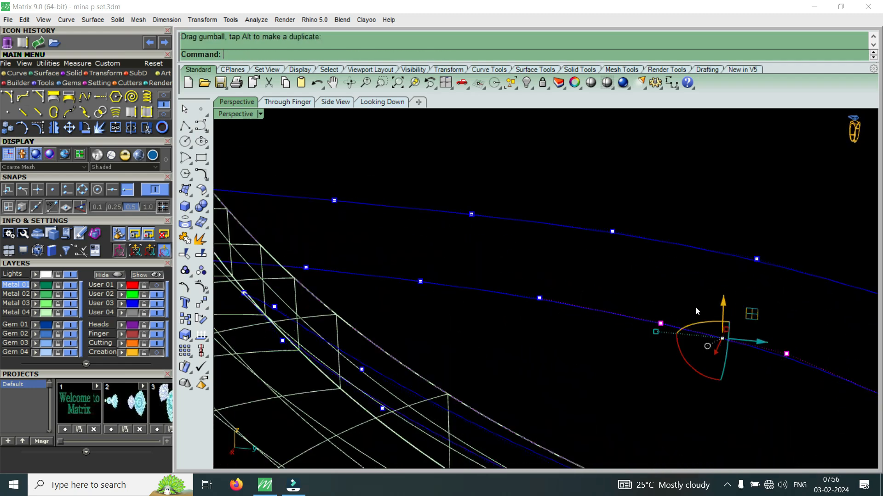
{"action": "scroll", "coordinate": [695, 307], "scroll_direction": "down", "scroll_amount": 5}
{"action": "right_click_drag", "start_coordinate": [702, 329], "coordinate": [771, 321]}
{"action": "scroll", "coordinate": [771, 322], "scroll_direction": "up", "scroll_amount": 3}
{"action": "left_click_drag", "start_coordinate": [708, 258], "coordinate": [845, 345]}
{"action": "left_click_drag", "start_coordinate": [793, 282], "coordinate": [801, 275]}
Step: Select the two inner curve control points just below the strip's pointed tip and raise them slightly
{"action": "scroll", "coordinate": [658, 275], "scroll_direction": "down", "scroll_amount": 4}
{"action": "right_click_drag", "start_coordinate": [658, 275], "coordinate": [776, 301]}
{"action": "scroll", "coordinate": [730, 211], "scroll_direction": "up", "scroll_amount": 3}
{"action": "scroll", "coordinate": [662, 274], "scroll_direction": "down", "scroll_amount": 3}
{"action": "right_click_drag", "start_coordinate": [662, 274], "coordinate": [782, 257]}
{"action": "right_click_drag", "start_coordinate": [618, 291], "coordinate": [641, 279]}
{"action": "scroll", "coordinate": [641, 279], "scroll_direction": "up", "scroll_amount": 5}
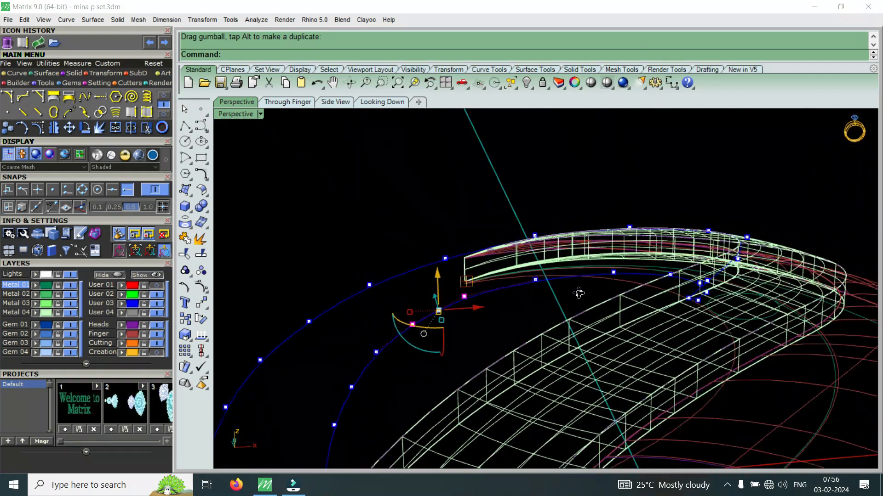
{"action": "left_click_drag", "start_coordinate": [476, 346], "coordinate": [690, 236]}
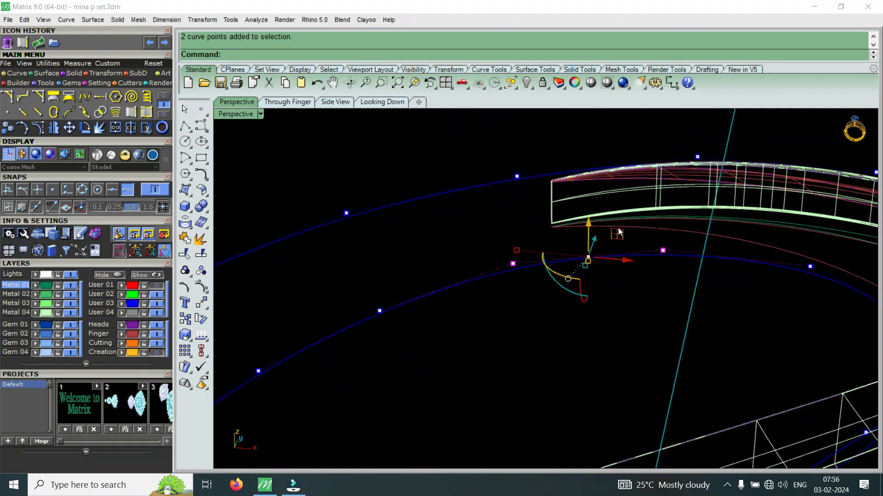
{"action": "left_click_drag", "start_coordinate": [588, 227], "coordinate": [589, 221]}
{"action": "scroll", "coordinate": [600, 233], "scroll_direction": "down", "scroll_amount": 3}
Step: Adjust the height of successive pairs of inner curve control points under the strip's arc
{"action": "right_click_drag", "start_coordinate": [602, 239], "coordinate": [672, 271]}
{"action": "scroll", "coordinate": [602, 258], "scroll_direction": "up", "scroll_amount": 2}
{"action": "left_click", "coordinate": [485, 275]}
{"action": "left_click_drag", "start_coordinate": [451, 291], "coordinate": [642, 185]}
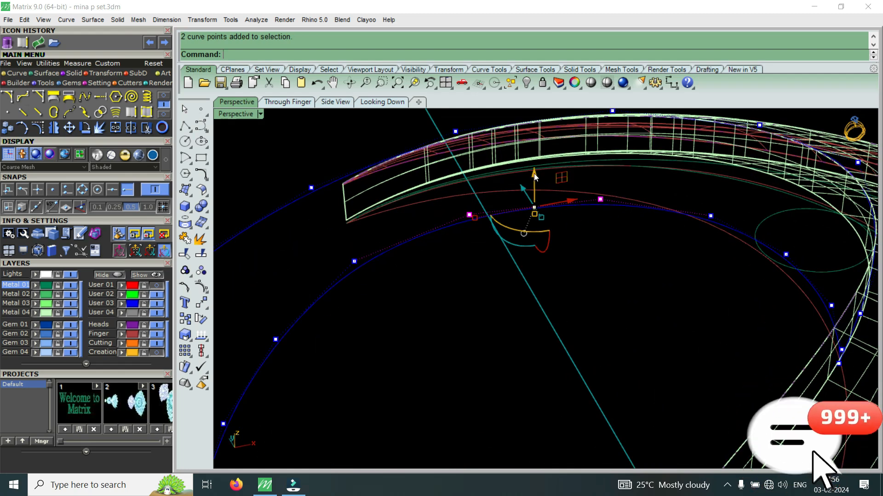
{"action": "scroll", "coordinate": [554, 198], "scroll_direction": "down", "scroll_amount": 3}
{"action": "right_click_drag", "start_coordinate": [567, 258], "coordinate": [456, 174]}
{"action": "left_click_drag", "start_coordinate": [459, 163], "coordinate": [623, 228]}
{"action": "right_click_drag", "start_coordinate": [623, 228], "coordinate": [523, 336]}
{"action": "scroll", "coordinate": [523, 334], "scroll_direction": "up", "scroll_amount": 3}
{"action": "left_click_drag", "start_coordinate": [512, 315], "coordinate": [520, 307]}
{"action": "scroll", "coordinate": [557, 317], "scroll_direction": "down", "scroll_amount": 3}
Step: Raise a further pair of inner curve control points below the strip's arc and check the whole loop
{"action": "right_click_drag", "start_coordinate": [558, 317], "coordinate": [588, 391]}
{"action": "scroll", "coordinate": [587, 279], "scroll_direction": "down", "scroll_amount": 3}
{"action": "scroll", "coordinate": [587, 277], "scroll_direction": "up", "scroll_amount": 6}
{"action": "left_click_drag", "start_coordinate": [525, 390], "coordinate": [737, 263]}
{"action": "right_click_drag", "start_coordinate": [656, 294], "coordinate": [655, 349]}
{"action": "left_click_drag", "start_coordinate": [645, 359], "coordinate": [653, 353]}
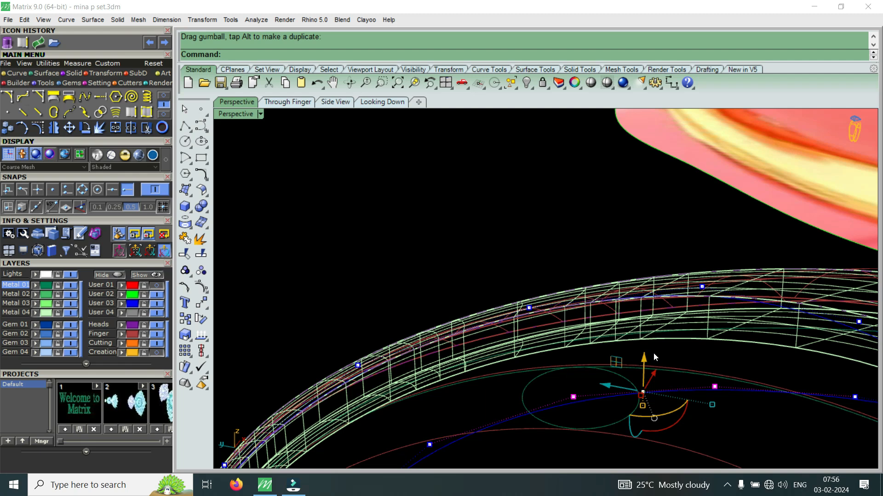
{"action": "right_click_drag", "start_coordinate": [654, 355], "coordinate": [552, 314]}
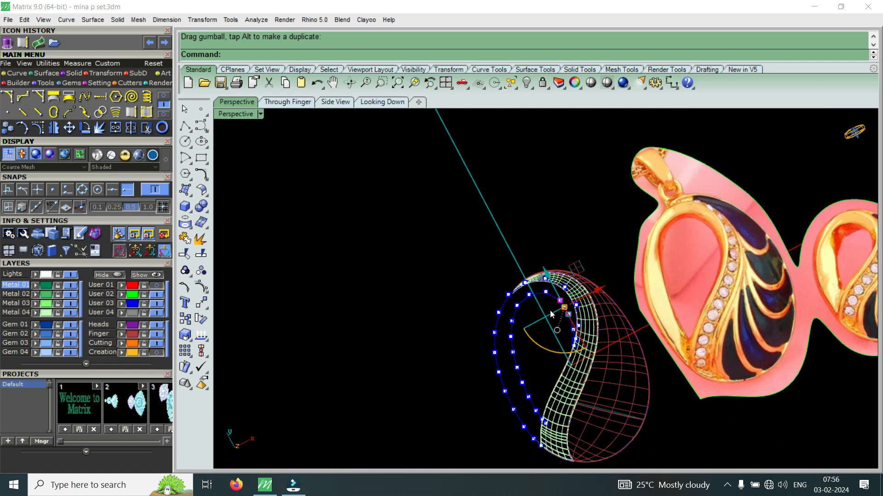
{"action": "scroll", "coordinate": [543, 280], "scroll_direction": "up", "scroll_amount": 3}
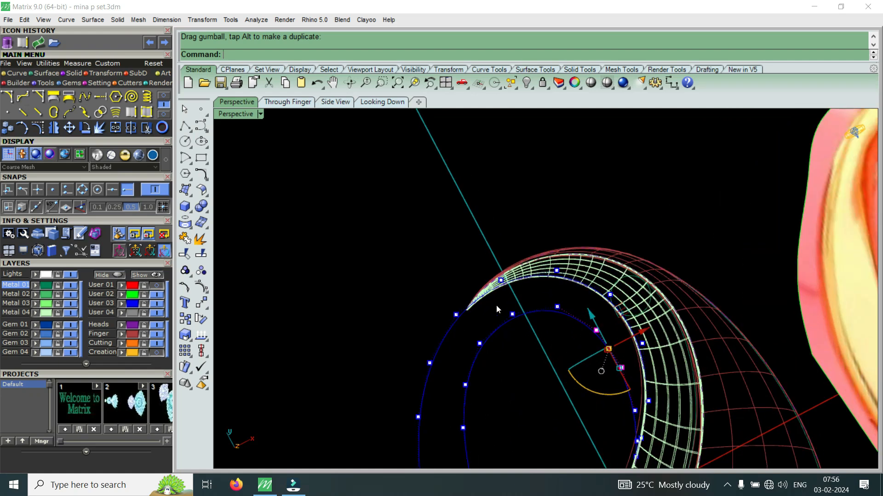
{"action": "scroll", "coordinate": [500, 332], "scroll_direction": "down", "scroll_amount": 4}
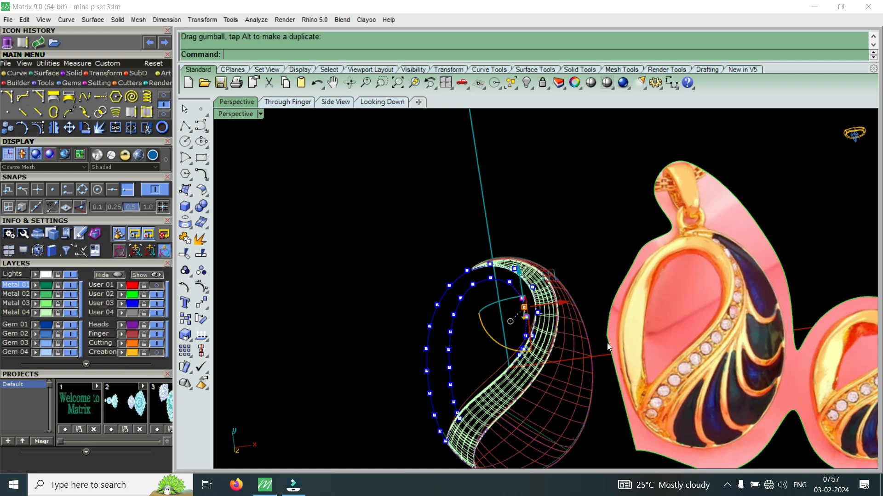
Step: Turn off the curves' control points and slide the reference picture along the X axis to overlay the pendant model
{"action": "key", "text": "Escape"}
{"action": "key", "text": "Escape"}
{"action": "left_click", "coordinate": [758, 335]}
{"action": "left_click_drag", "start_coordinate": [801, 324], "coordinate": [618, 379]}
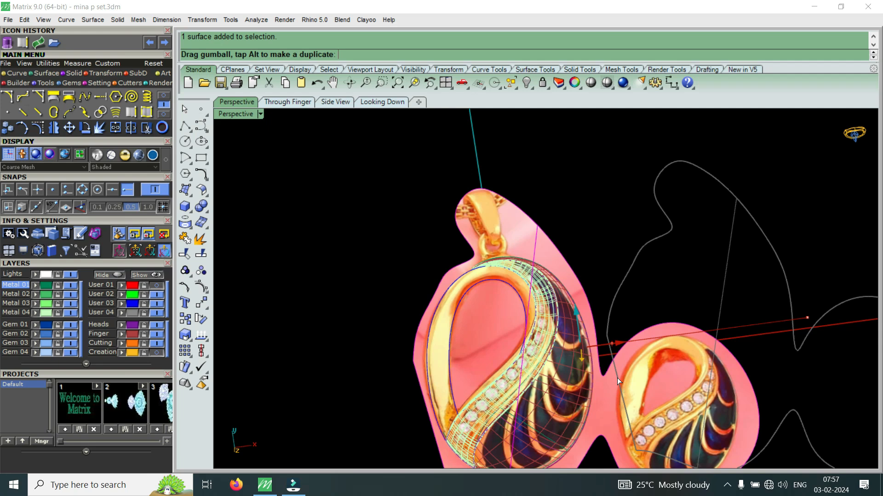
{"action": "left_click_drag", "start_coordinate": [617, 378], "coordinate": [617, 378]}
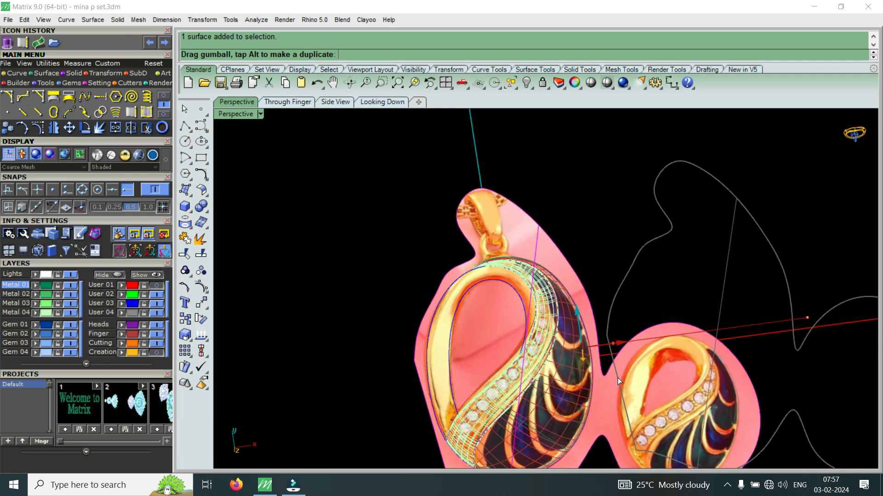
{"action": "scroll", "coordinate": [566, 317], "scroll_direction": "down", "scroll_amount": 4}
{"action": "scroll", "coordinate": [532, 302], "scroll_direction": "up", "scroll_amount": 3}
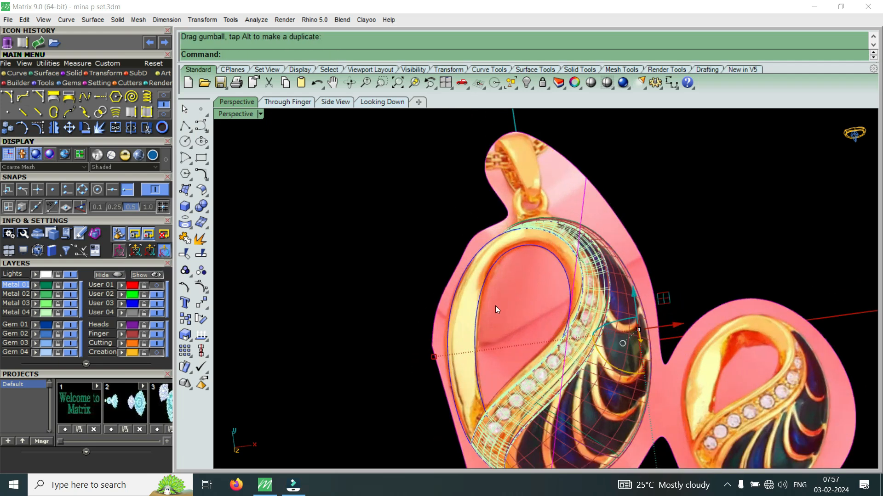
{"action": "scroll", "coordinate": [558, 272], "scroll_direction": "down", "scroll_amount": 2}
{"action": "scroll", "coordinate": [636, 274], "scroll_direction": "up", "scroll_amount": 1}
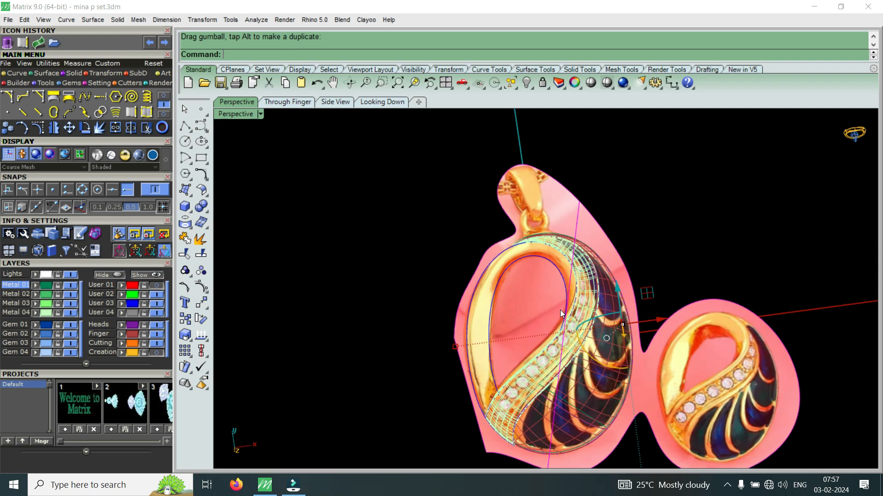
Step: Slide the reference picture along the X axis clear of the model and turn on the outer loop curve's control points
{"action": "scroll", "coordinate": [560, 310], "scroll_direction": "down", "scroll_amount": 4}
{"action": "left_click_drag", "start_coordinate": [630, 297], "coordinate": [778, 283]}
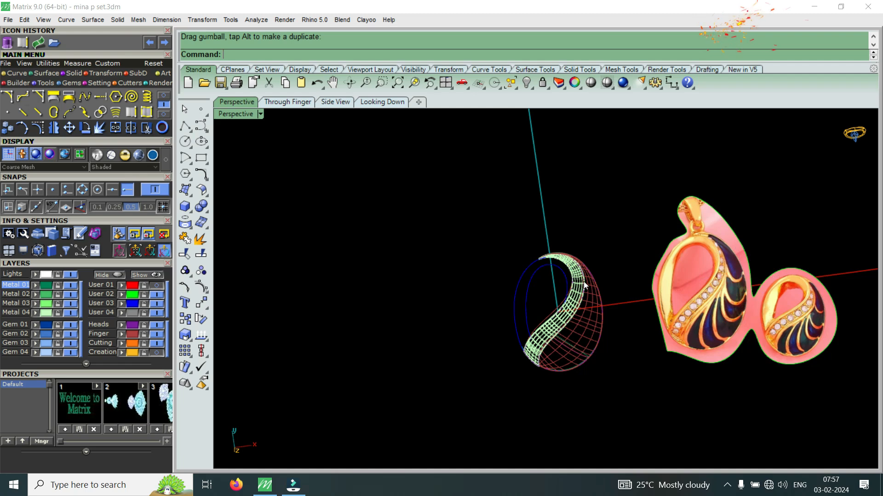
{"action": "scroll", "coordinate": [579, 280], "scroll_direction": "up", "scroll_amount": 5}
{"action": "mouse_move", "coordinate": [486, 295]}
{"action": "right_mouse_down"}
{"action": "mouse_move", "coordinate": [522, 144]}
{"action": "mouse_move", "coordinate": [519, 245]}
{"action": "mouse_move", "coordinate": [471, 278]}
{"action": "mouse_move", "coordinate": [447, 262]}
{"action": "mouse_move", "coordinate": [429, 282]}
{"action": "mouse_move", "coordinate": [585, 285]}
{"action": "mouse_move", "coordinate": [429, 272]}
{"action": "mouse_move", "coordinate": [430, 262]}
{"action": "mouse_move", "coordinate": [532, 263]}
{"action": "mouse_move", "coordinate": [632, 359]}
{"action": "right_mouse_up"}
{"action": "left_click", "coordinate": [588, 413]}
{"action": "right_click_drag", "start_coordinate": [528, 376], "coordinate": [699, 306]}
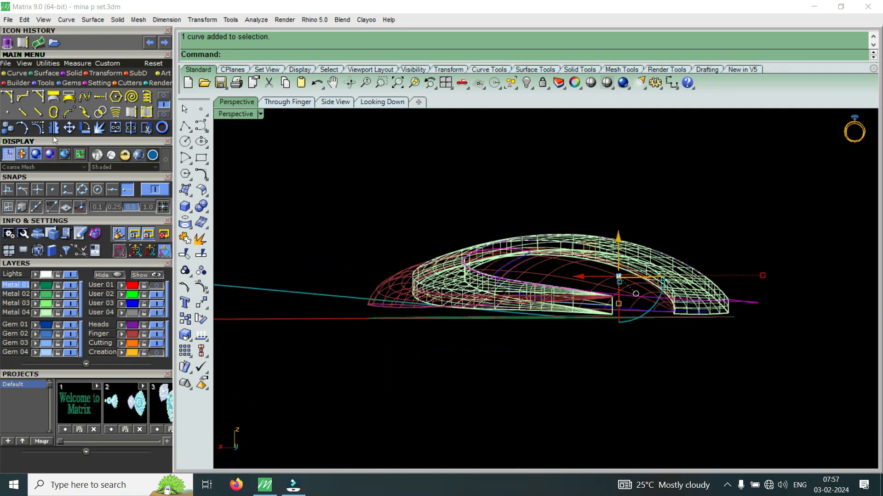
{"action": "left_click", "coordinate": [39, 128]}
Step: Select a pair of outer curve control points at the loop's outer bend and raise them slightly
{"action": "scroll", "coordinate": [755, 297], "scroll_direction": "up", "scroll_amount": 5}
{"action": "scroll", "coordinate": [744, 295], "scroll_direction": "up", "scroll_amount": 6}
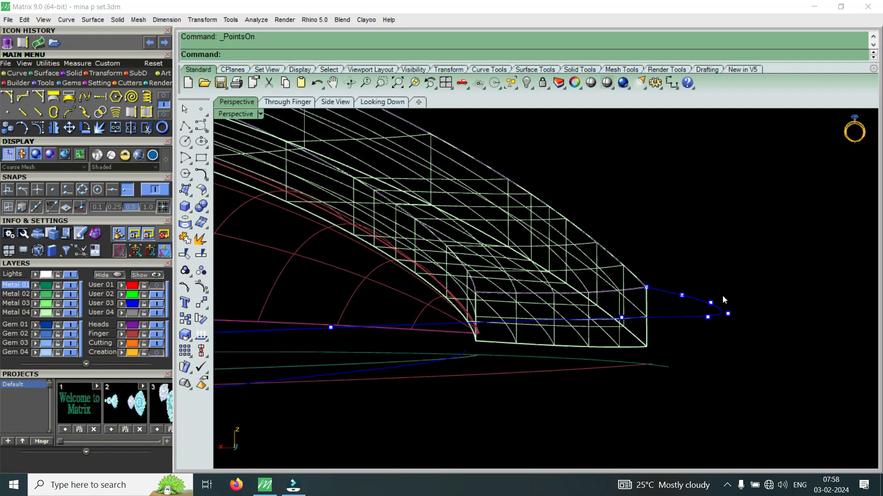
{"action": "scroll", "coordinate": [722, 300], "scroll_direction": "up", "scroll_amount": 3}
{"action": "left_click_drag", "start_coordinate": [716, 277], "coordinate": [730, 270]}
{"action": "right_click_drag", "start_coordinate": [729, 271], "coordinate": [407, 363]}
{"action": "left_click_drag", "start_coordinate": [436, 316], "coordinate": [476, 293]}
{"action": "mouse_move", "coordinate": [448, 329]}
{"action": "right_mouse_down"}
{"action": "mouse_move", "coordinate": [456, 304]}
{"action": "mouse_move", "coordinate": [452, 314]}
{"action": "right_mouse_up"}
{"action": "scroll", "coordinate": [500, 278], "scroll_direction": "up", "scroll_amount": 1}
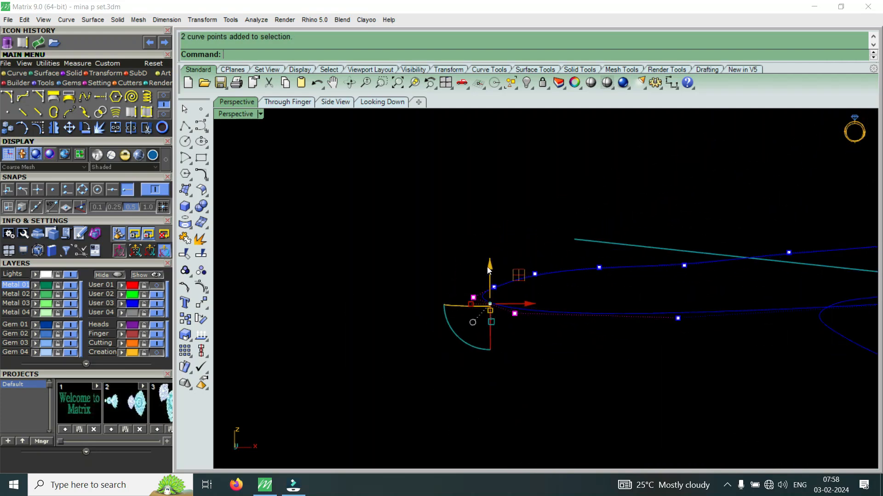
{"action": "left_click_drag", "start_coordinate": [493, 262], "coordinate": [493, 260]}
Step: Fine-tune the height of successive outer curve control points along the loop to smooth its rise
{"action": "right_click_drag", "start_coordinate": [493, 263], "coordinate": [476, 277]}
{"action": "left_click_drag", "start_coordinate": [505, 306], "coordinate": [505, 304]}
{"action": "right_click_drag", "start_coordinate": [505, 305], "coordinate": [352, 337]}
{"action": "left_click_drag", "start_coordinate": [578, 294], "coordinate": [578, 294]}
{"action": "right_click_drag", "start_coordinate": [578, 294], "coordinate": [476, 293]}
{"action": "left_click_drag", "start_coordinate": [476, 293], "coordinate": [476, 294]}
{"action": "right_click_drag", "start_coordinate": [367, 317], "coordinate": [463, 413]}
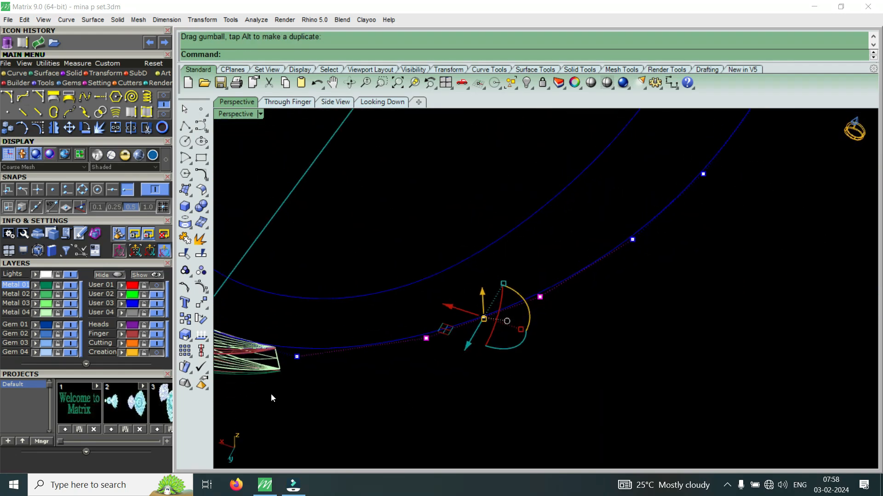
Step: Raise two neighbouring pairs of outer curve control points beside the strip's pointed tip
{"action": "left_click_drag", "start_coordinate": [455, 330], "coordinate": [454, 329]}
{"action": "right_click_drag", "start_coordinate": [445, 304], "coordinate": [355, 298]}
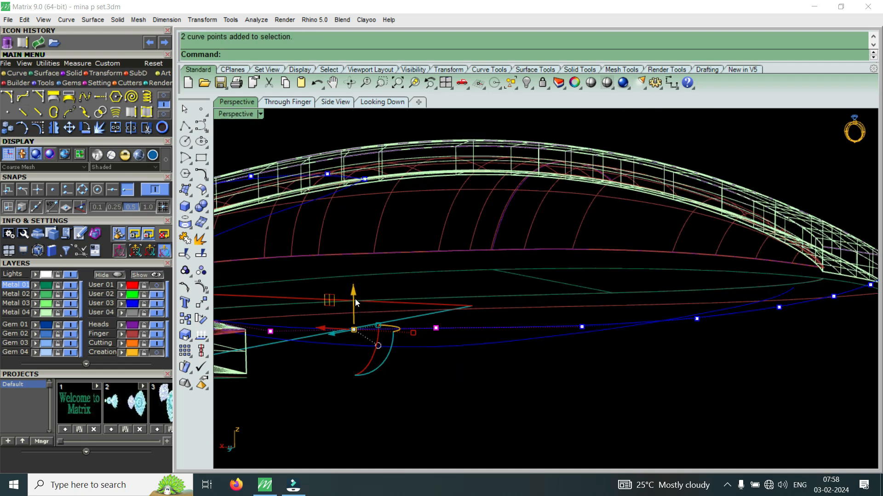
{"action": "left_click_drag", "start_coordinate": [363, 291], "coordinate": [363, 289]}
{"action": "scroll", "coordinate": [430, 315], "scroll_direction": "down", "scroll_amount": 3}
{"action": "right_click_drag", "start_coordinate": [558, 313], "coordinate": [509, 342]}
{"action": "left_click_drag", "start_coordinate": [510, 344], "coordinate": [577, 337]}
{"action": "left_click_drag", "start_coordinate": [599, 276], "coordinate": [600, 272]}
{"action": "right_click_drag", "start_coordinate": [601, 271], "coordinate": [704, 303]}
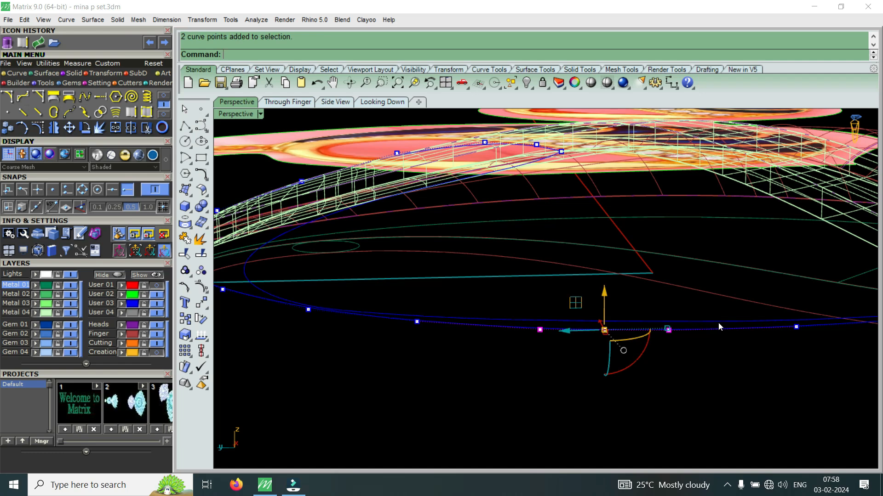
Step: Adjust the height of the next outer curve control points along the loop's free side
{"action": "right_click_drag", "start_coordinate": [718, 323], "coordinate": [587, 396]}
{"action": "left_click_drag", "start_coordinate": [797, 343], "coordinate": [797, 343]}
{"action": "right_click_drag", "start_coordinate": [796, 345], "coordinate": [706, 294]}
{"action": "left_click_drag", "start_coordinate": [695, 292], "coordinate": [699, 287]}
{"action": "scroll", "coordinate": [684, 292], "scroll_direction": "down", "scroll_amount": 5}
{"action": "right_click_drag", "start_coordinate": [680, 297], "coordinate": [591, 252]}
Step: Adjust the remaining outer curve control points near the strip and smooth their transition
{"action": "scroll", "coordinate": [582, 299], "scroll_direction": "up", "scroll_amount": 5}
{"action": "scroll", "coordinate": [489, 341], "scroll_direction": "up", "scroll_amount": 5}
{"action": "scroll", "coordinate": [488, 341], "scroll_direction": "down", "scroll_amount": 3}
{"action": "right_click_drag", "start_coordinate": [506, 316], "coordinate": [505, 318]}
{"action": "scroll", "coordinate": [504, 318], "scroll_direction": "up", "scroll_amount": 3}
{"action": "left_click_drag", "start_coordinate": [554, 387], "coordinate": [554, 388]}
{"action": "right_click_drag", "start_coordinate": [555, 387], "coordinate": [563, 300]}
{"action": "left_click_drag", "start_coordinate": [540, 288], "coordinate": [567, 280]}
Step: Turn on the inner loop curve's control points and raise the points nearest its end under the strip
{"action": "right_click_drag", "start_coordinate": [568, 280], "coordinate": [570, 305]}
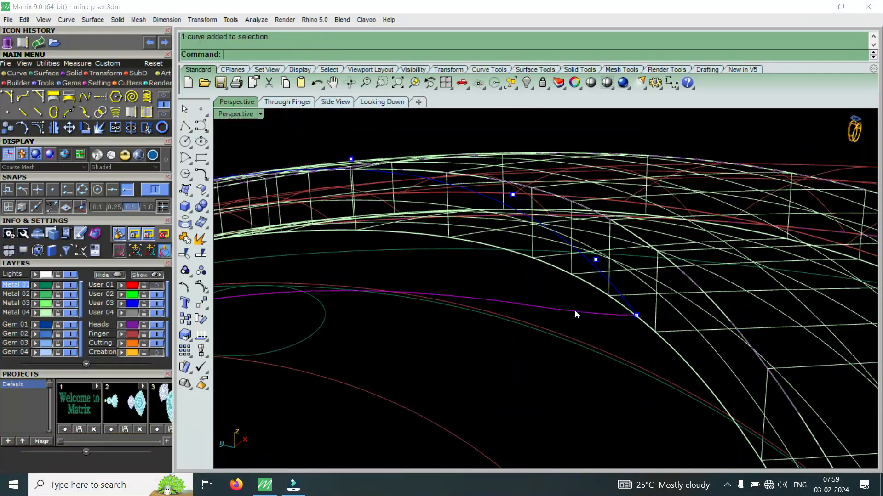
{"action": "left_click", "coordinate": [41, 130]}
{"action": "right_click_drag", "start_coordinate": [547, 294], "coordinate": [566, 299]}
{"action": "left_click_drag", "start_coordinate": [617, 296], "coordinate": [632, 274]}
{"action": "right_click_drag", "start_coordinate": [632, 274], "coordinate": [515, 301]}
{"action": "left_click_drag", "start_coordinate": [540, 261], "coordinate": [541, 256]}
Step: Raise the following inner curve control points below the strip's arc
{"action": "right_click_drag", "start_coordinate": [655, 294], "coordinate": [411, 294]}
{"action": "left_click_drag", "start_coordinate": [480, 247], "coordinate": [489, 226]}
{"action": "scroll", "coordinate": [570, 310], "scroll_direction": "down", "scroll_amount": 5}
{"action": "mouse_move", "coordinate": [558, 302]}
{"action": "right_mouse_down"}
{"action": "mouse_move", "coordinate": [525, 280]}
{"action": "mouse_move", "coordinate": [511, 293]}
{"action": "mouse_move", "coordinate": [609, 342]}
{"action": "mouse_move", "coordinate": [464, 360]}
{"action": "mouse_move", "coordinate": [441, 374]}
{"action": "mouse_move", "coordinate": [485, 366]}
{"action": "right_mouse_up"}
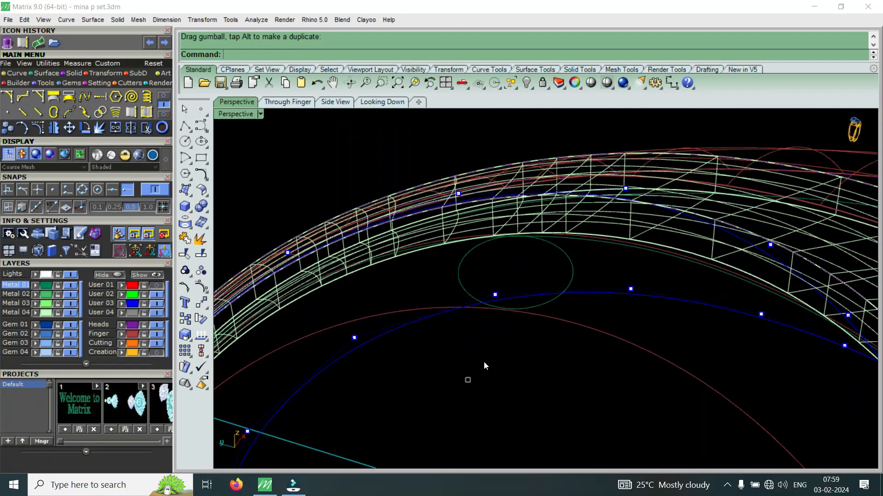
{"action": "left_click_drag", "start_coordinate": [499, 260], "coordinate": [499, 260]}
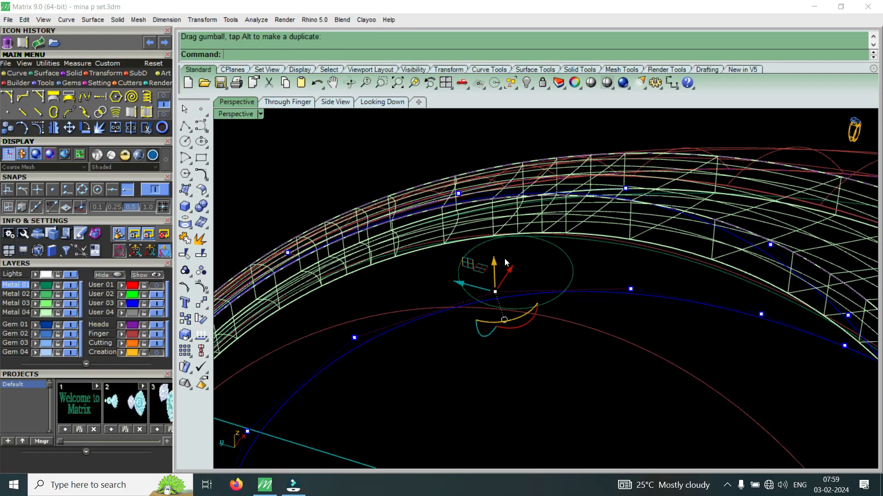
Step: Check the whole loop from several angles and turn off the curves' control points
{"action": "scroll", "coordinate": [504, 258], "scroll_direction": "down", "scroll_amount": 5}
{"action": "right_click_drag", "start_coordinate": [537, 265], "coordinate": [617, 374]}
{"action": "scroll", "coordinate": [527, 268], "scroll_direction": "down", "scroll_amount": 5}
{"action": "right_click_drag", "start_coordinate": [527, 272], "coordinate": [697, 309]}
{"action": "key", "text": "Escape"}
{"action": "key", "text": "Escape"}
Step: Select the outer loop curve at the strip's lower corner and maximize the Looking Down view
{"action": "scroll", "coordinate": [725, 290], "scroll_direction": "up", "scroll_amount": 6}
{"action": "right_click_drag", "start_coordinate": [745, 283], "coordinate": [677, 294]}
{"action": "scroll", "coordinate": [692, 341], "scroll_direction": "up", "scroll_amount": 6}
{"action": "right_click_drag", "start_coordinate": [714, 343], "coordinate": [669, 326]}
{"action": "scroll", "coordinate": [669, 326], "scroll_direction": "up", "scroll_amount": 3}
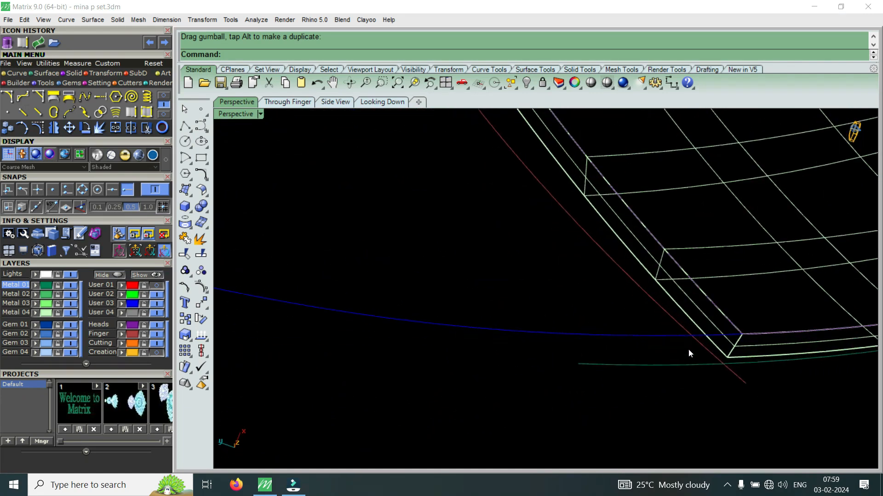
{"action": "left_click", "coordinate": [682, 336]}
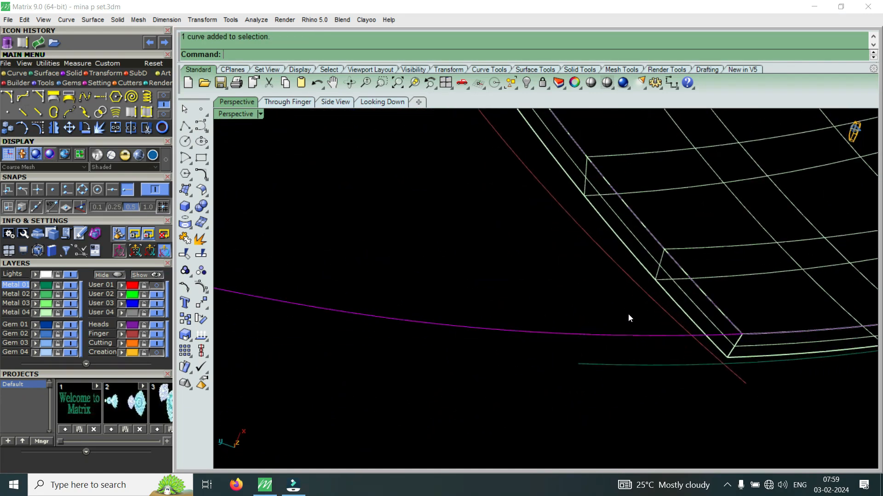
{"action": "double_click", "coordinate": [241, 114]}
{"action": "double_click", "coordinate": [241, 114]}
Step: Turn on the outer curve's control points and move its end point onto the strip's lower corner
{"action": "right_click_drag", "start_coordinate": [348, 317], "coordinate": [356, 279]}
{"action": "scroll", "coordinate": [412, 329], "scroll_direction": "up", "scroll_amount": 10}
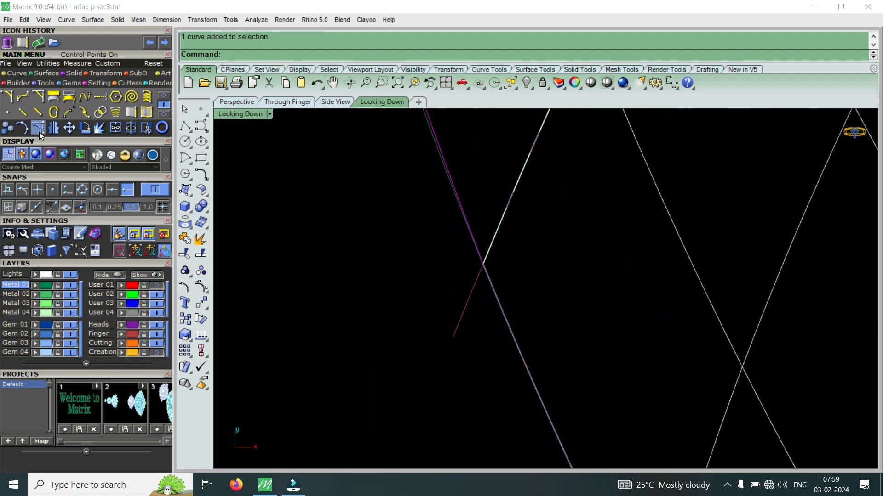
{"action": "scroll", "coordinate": [467, 250], "scroll_direction": "up", "scroll_amount": 5}
{"action": "left_click_drag", "start_coordinate": [464, 250], "coordinate": [528, 320]}
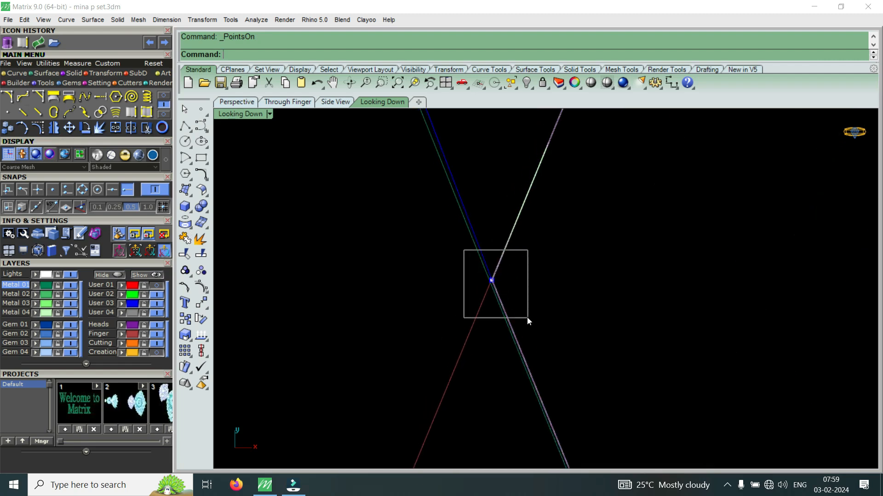
{"action": "left_click", "coordinate": [469, 286]}
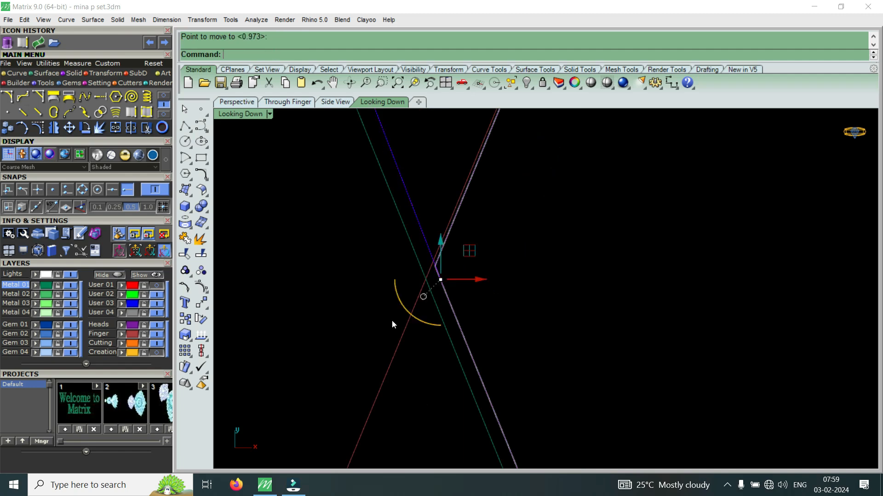
{"action": "scroll", "coordinate": [352, 330], "scroll_direction": "down", "scroll_amount": 5}
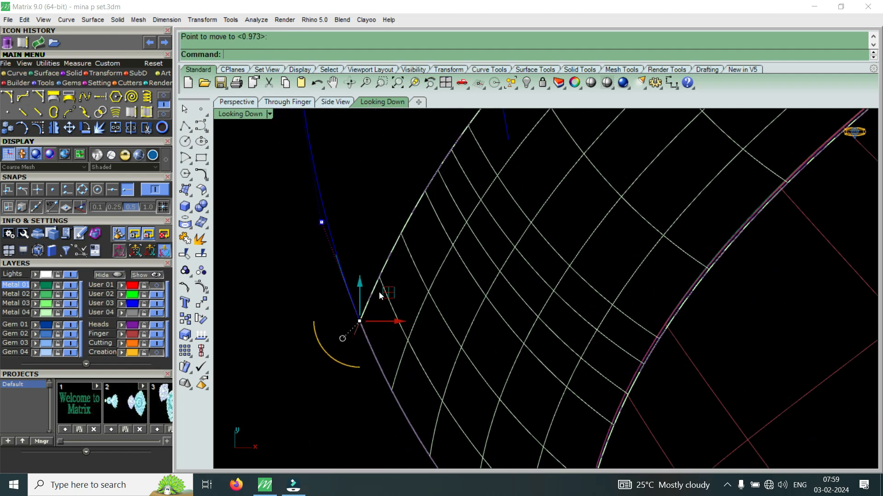
{"action": "scroll", "coordinate": [404, 271], "scroll_direction": "down", "scroll_amount": 3}
{"action": "key", "text": "Escape"}
Step: Split the inner loop curve just inside the strip's edge and delete the short overhanging end piece
{"action": "scroll", "coordinate": [454, 181], "scroll_direction": "up", "scroll_amount": 6}
{"action": "left_click", "coordinate": [448, 189]}
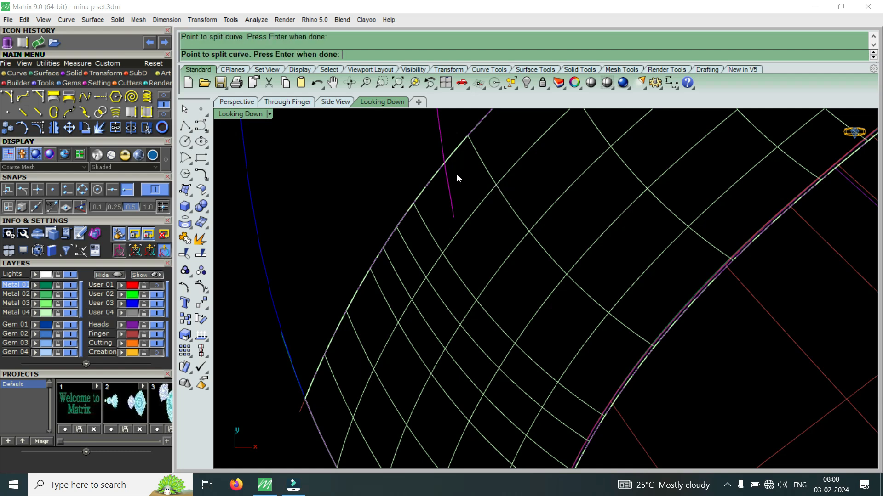
{"action": "key", "text": "Return"}
{"action": "left_click", "coordinate": [448, 200]}
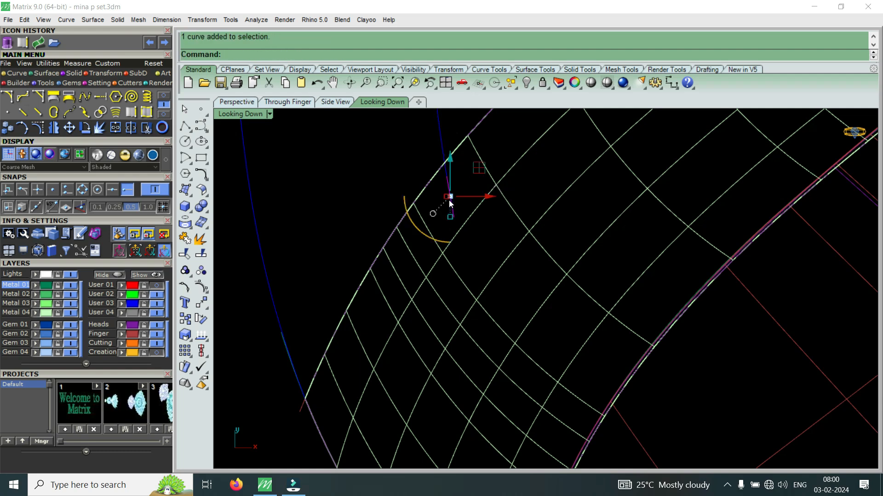
Step: Draw a line from the trimmed inner curve's end to the outer curve's end at the strip's lower corner, using End snap
{"action": "left_click", "coordinate": [167, 96]}
{"action": "left_click", "coordinate": [26, 97]}
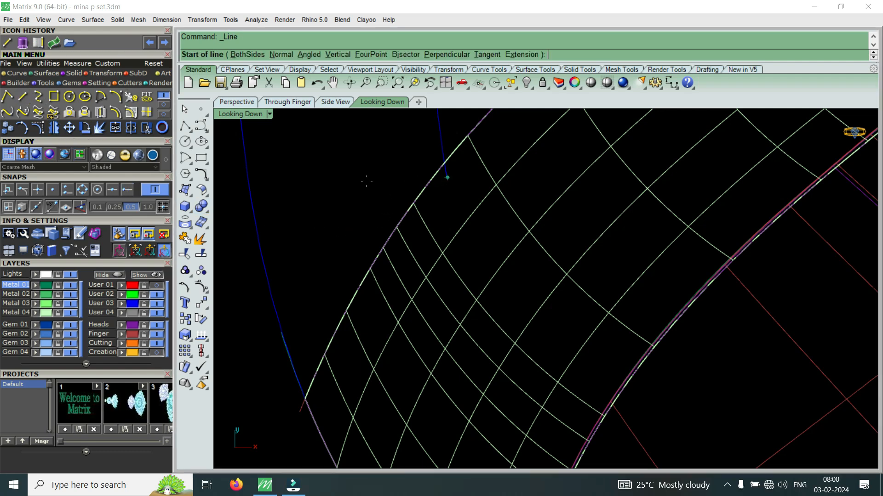
{"action": "left_click", "coordinate": [128, 190]}
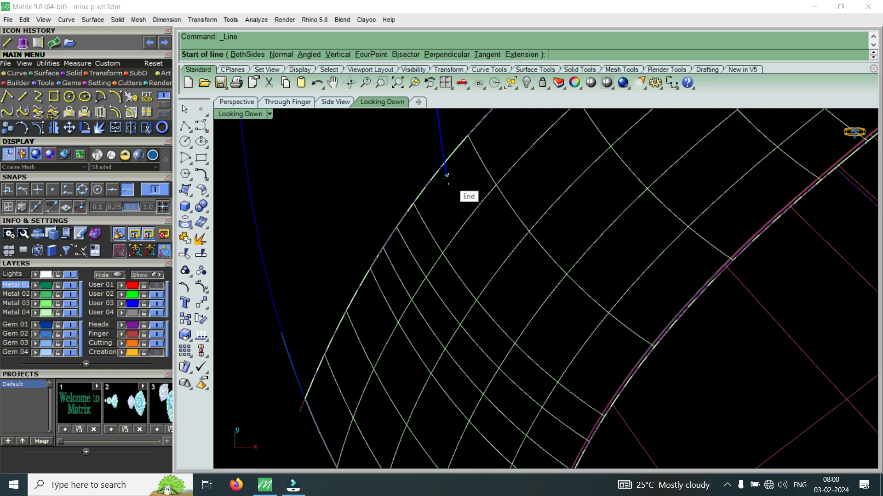
{"action": "left_click", "coordinate": [446, 176]}
{"action": "scroll", "coordinate": [443, 179], "scroll_direction": "up", "scroll_amount": 10}
{"action": "scroll", "coordinate": [297, 255], "scroll_direction": "up", "scroll_amount": 6}
{"action": "right_click_drag", "start_coordinate": [241, 188], "coordinate": [384, 296]}
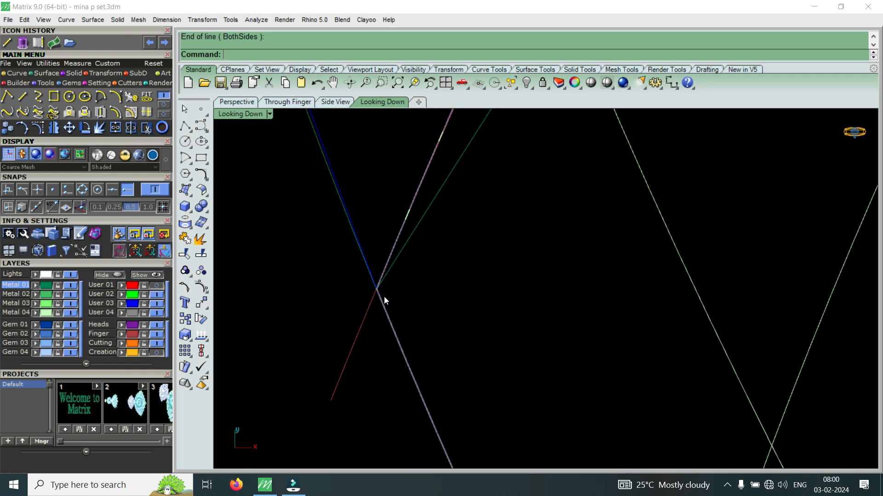
{"action": "scroll", "coordinate": [385, 298], "scroll_direction": "down", "scroll_amount": 3}
{"action": "scroll", "coordinate": [413, 313], "scroll_direction": "down", "scroll_amount": 2}
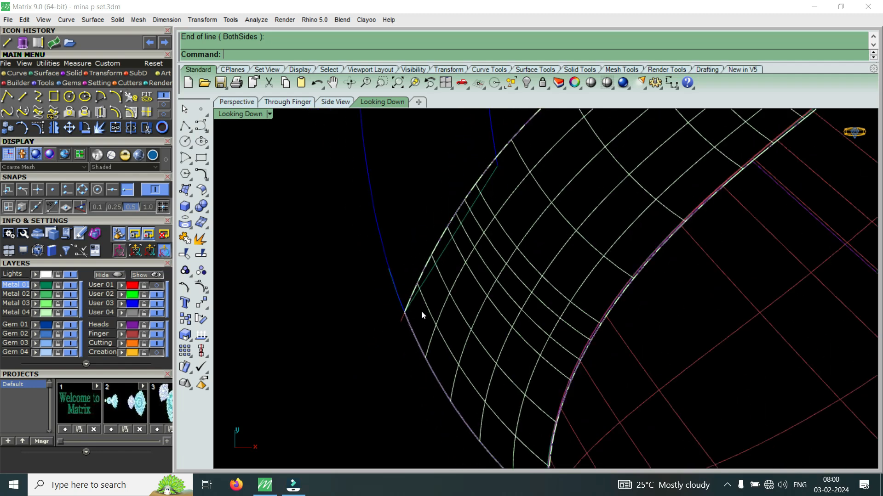
Step: Maximize the Perspective view and examine the loop's lower junction in the reference picture and the model
{"action": "scroll", "coordinate": [421, 311], "scroll_direction": "down", "scroll_amount": 1}
{"action": "double_click", "coordinate": [254, 115]}
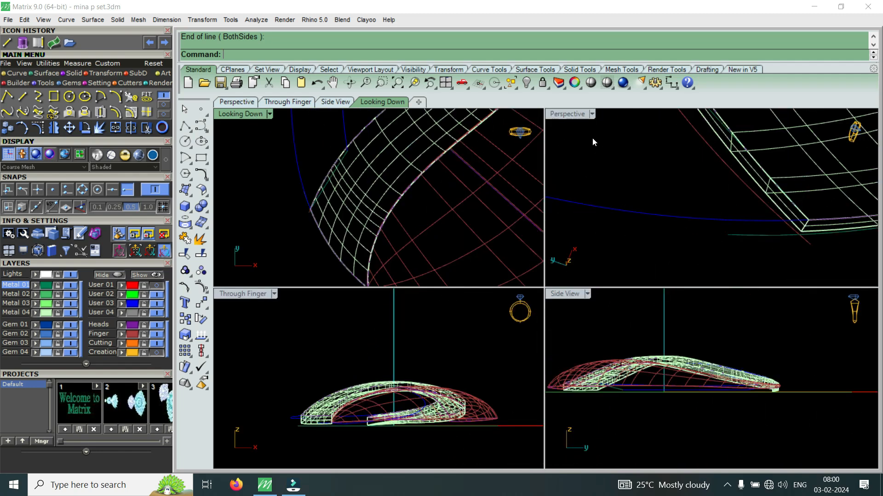
{"action": "double_click", "coordinate": [573, 117]}
{"action": "right_click_drag", "start_coordinate": [577, 220], "coordinate": [724, 285]}
{"action": "scroll", "coordinate": [644, 293], "scroll_direction": "up", "scroll_amount": 10}
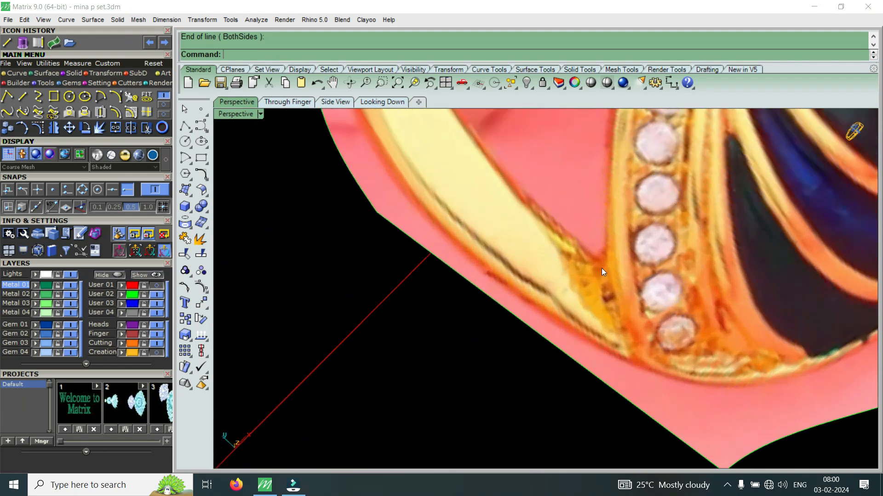
{"action": "scroll", "coordinate": [610, 269], "scroll_direction": "down", "scroll_amount": 6}
{"action": "right_click_drag", "start_coordinate": [564, 325], "coordinate": [504, 301]}
{"action": "scroll", "coordinate": [724, 269], "scroll_direction": "down", "scroll_amount": 2}
{"action": "scroll", "coordinate": [724, 269], "scroll_direction": "down", "scroll_amount": 8}
{"action": "scroll", "coordinate": [581, 331], "scroll_direction": "up", "scroll_amount": 10}
Step: Turn on the trimmed inner curve's control points and adjust the height of a point midway along the loop
{"action": "right_click_drag", "start_coordinate": [581, 331], "coordinate": [747, 237]}
{"action": "scroll", "coordinate": [616, 298], "scroll_direction": "up", "scroll_amount": 6}
{"action": "right_click_drag", "start_coordinate": [647, 294], "coordinate": [507, 324]}
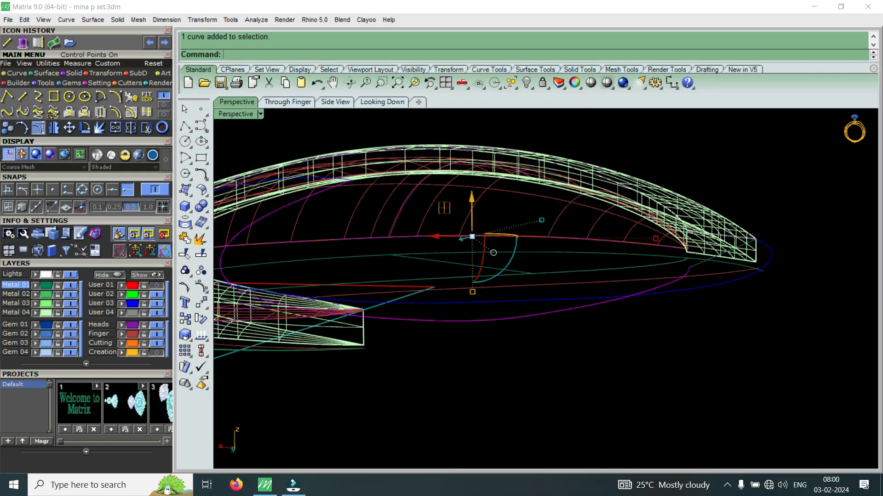
{"action": "scroll", "coordinate": [520, 358], "scroll_direction": "up", "scroll_amount": 2}
{"action": "left_click_drag", "start_coordinate": [447, 336], "coordinate": [540, 304]}
{"action": "left_click_drag", "start_coordinate": [481, 279], "coordinate": [495, 267]}
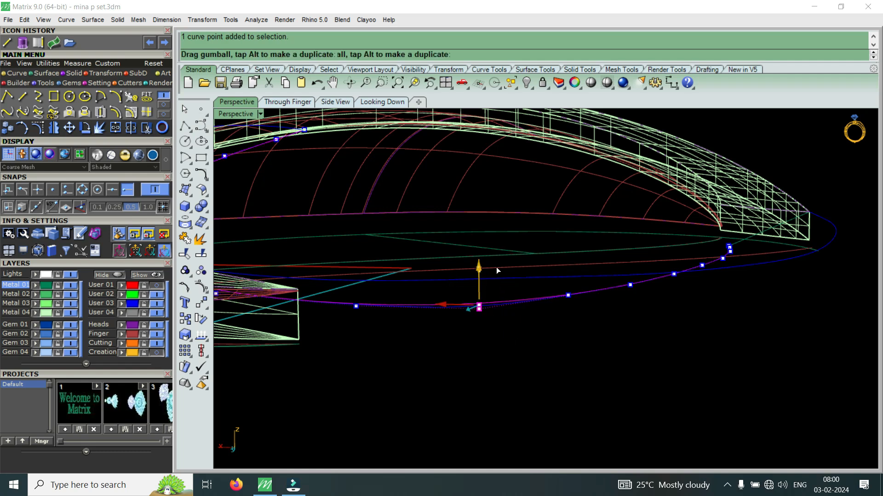
{"action": "right_click_drag", "start_coordinate": [524, 276], "coordinate": [503, 295]}
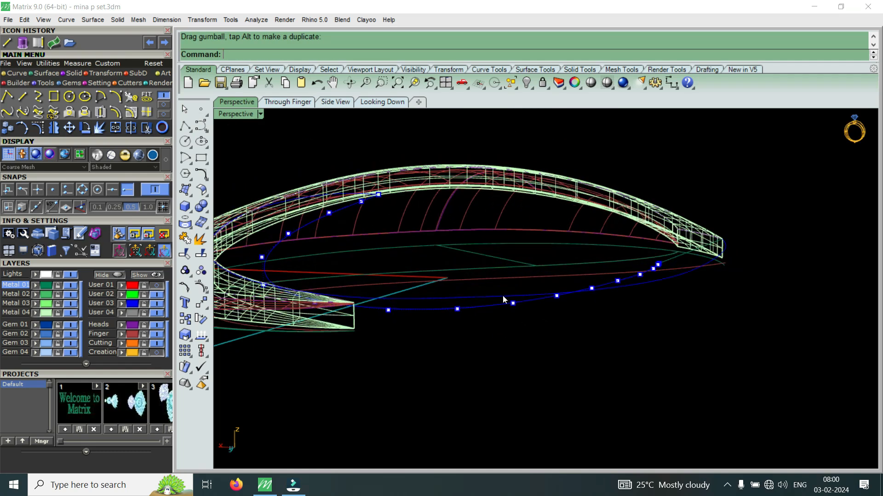
Step: Select the two lowest inner curve control points near the strip's pointed tip and raise them slightly
{"action": "scroll", "coordinate": [363, 342], "scroll_direction": "up", "scroll_amount": 3}
{"action": "left_click_drag", "start_coordinate": [550, 306], "coordinate": [551, 307]}
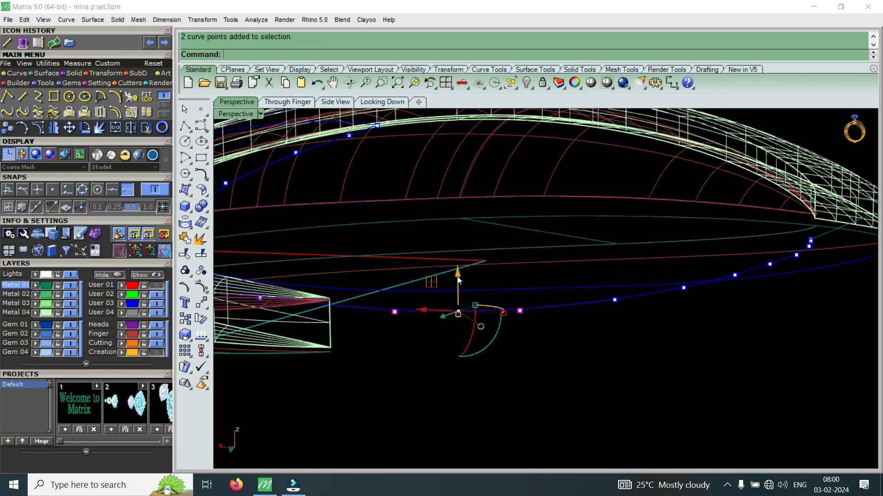
{"action": "left_click", "coordinate": [466, 275]}
{"action": "right_click_drag", "start_coordinate": [466, 275], "coordinate": [443, 290]}
Step: Raise the inner curve's end control points where the curve meets the connecting line
{"action": "scroll", "coordinate": [565, 248], "scroll_direction": "up", "scroll_amount": 5}
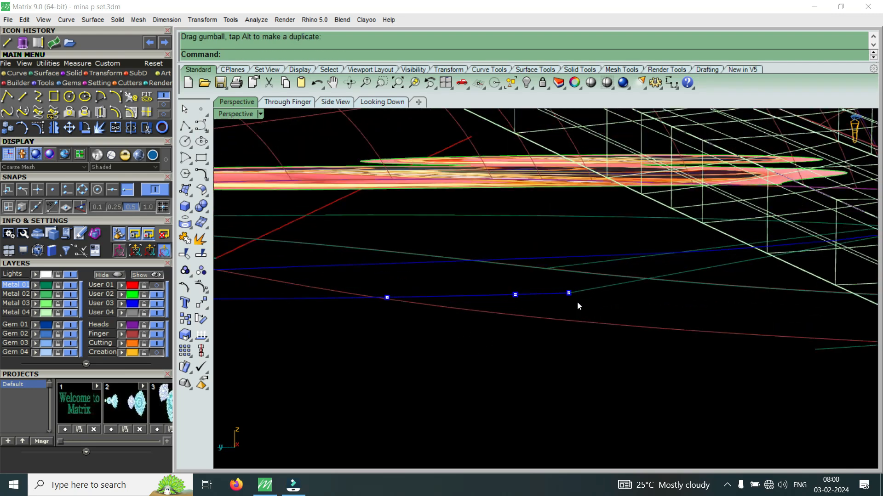
{"action": "left_click", "coordinate": [623, 224]}
{"action": "left_click_drag", "start_coordinate": [473, 338], "coordinate": [565, 278]}
{"action": "right_click_drag", "start_coordinate": [536, 249], "coordinate": [572, 311]}
{"action": "left_click_drag", "start_coordinate": [448, 364], "coordinate": [542, 310]}
{"action": "left_click_drag", "start_coordinate": [493, 287], "coordinate": [529, 267]}
Step: Select the two inner curve control points just behind the end point and raise them together
{"action": "scroll", "coordinate": [586, 316], "scroll_direction": "down", "scroll_amount": 5}
{"action": "right_click_drag", "start_coordinate": [587, 317], "coordinate": [526, 317]}
{"action": "scroll", "coordinate": [524, 318], "scroll_direction": "up", "scroll_amount": 5}
{"action": "left_click", "coordinate": [520, 320]}
{"action": "left_click_drag", "start_coordinate": [619, 271], "coordinate": [620, 271]}
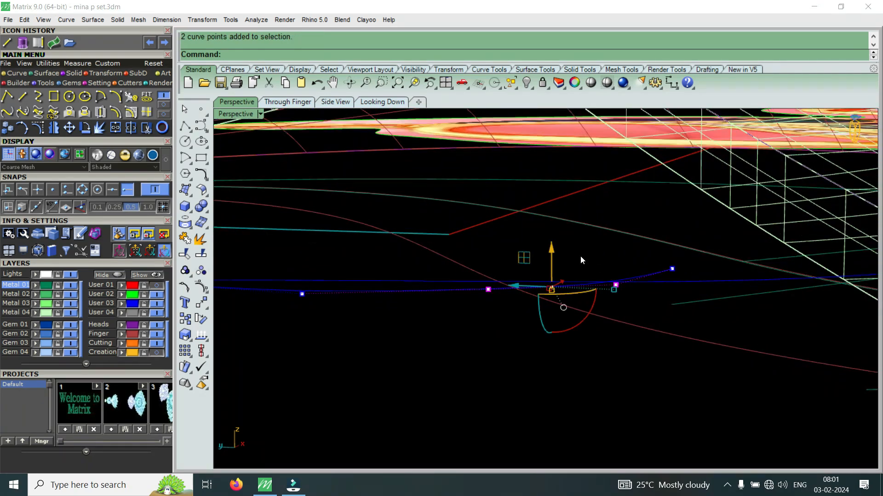
{"action": "left_click_drag", "start_coordinate": [550, 252], "coordinate": [563, 246]}
{"action": "left_click", "coordinate": [648, 272]}
Step: Adjust the inner curve control point next to the end point
{"action": "right_click_drag", "start_coordinate": [648, 271], "coordinate": [531, 244]}
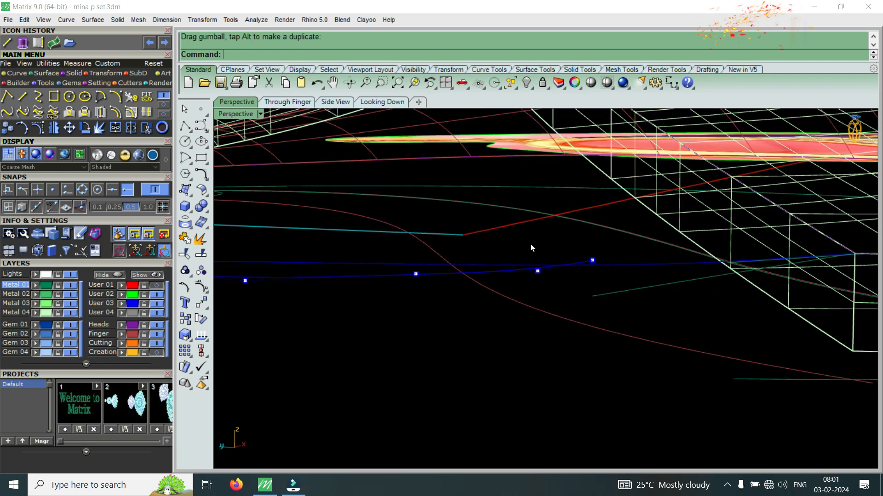
{"action": "left_click_drag", "start_coordinate": [526, 303], "coordinate": [553, 230]}
{"action": "left_click", "coordinate": [679, 286]}
Step: Raise the inner curve control points further along the loop from the lower end
{"action": "scroll", "coordinate": [679, 286], "scroll_direction": "down", "scroll_amount": 5}
{"action": "right_click_drag", "start_coordinate": [678, 287], "coordinate": [491, 313]}
{"action": "left_click_drag", "start_coordinate": [491, 313], "coordinate": [547, 252]}
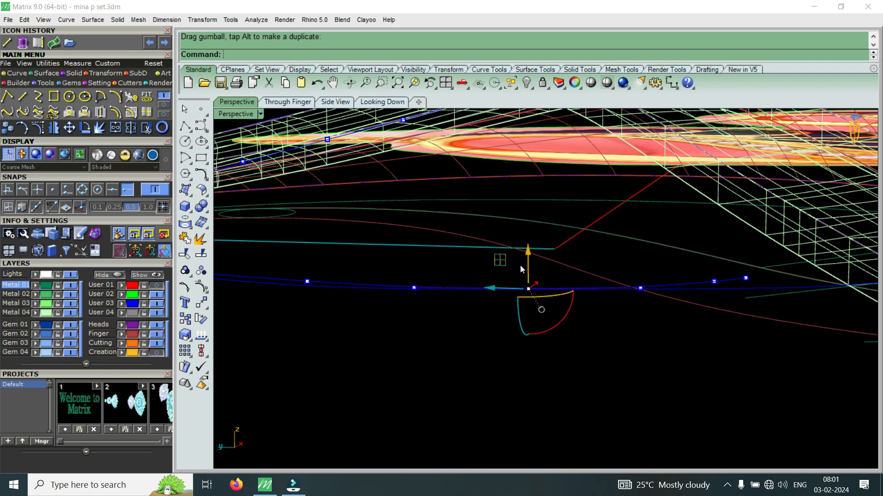
{"action": "left_click_drag", "start_coordinate": [379, 271], "coordinate": [533, 315]}
{"action": "left_click_drag", "start_coordinate": [471, 251], "coordinate": [648, 294]}
{"action": "left_click_drag", "start_coordinate": [585, 249], "coordinate": [603, 242]}
Step: Select the next pair of control points in the middle of the inner curve and raise them slightly
{"action": "right_click_drag", "start_coordinate": [644, 244], "coordinate": [471, 268]}
{"action": "left_click_drag", "start_coordinate": [420, 258], "coordinate": [572, 288]}
{"action": "left_click_drag", "start_coordinate": [504, 245], "coordinate": [516, 241]}
{"action": "scroll", "coordinate": [593, 260], "scroll_direction": "down", "scroll_amount": 6}
{"action": "right_click_drag", "start_coordinate": [595, 270], "coordinate": [583, 255]}
Step: Raise the following pair of inner curve control points towards the loop's upper bend
{"action": "scroll", "coordinate": [391, 297], "scroll_direction": "up", "scroll_amount": 5}
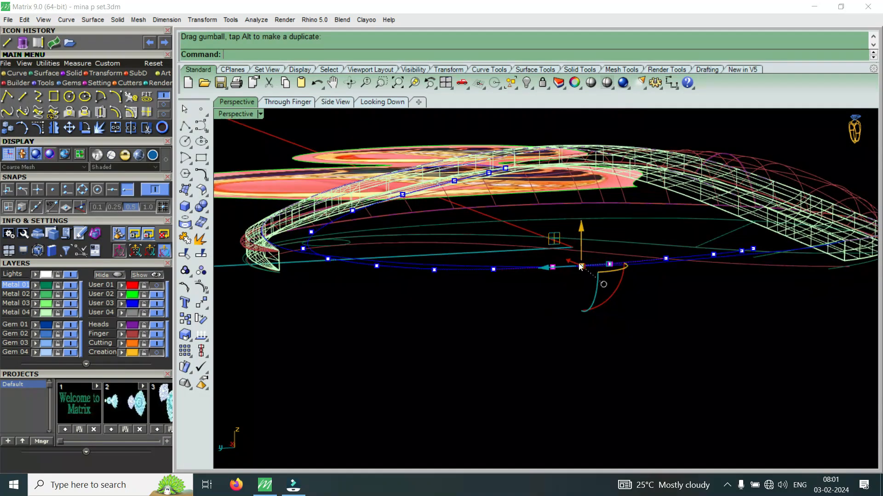
{"action": "left_click_drag", "start_coordinate": [359, 298], "coordinate": [512, 262]}
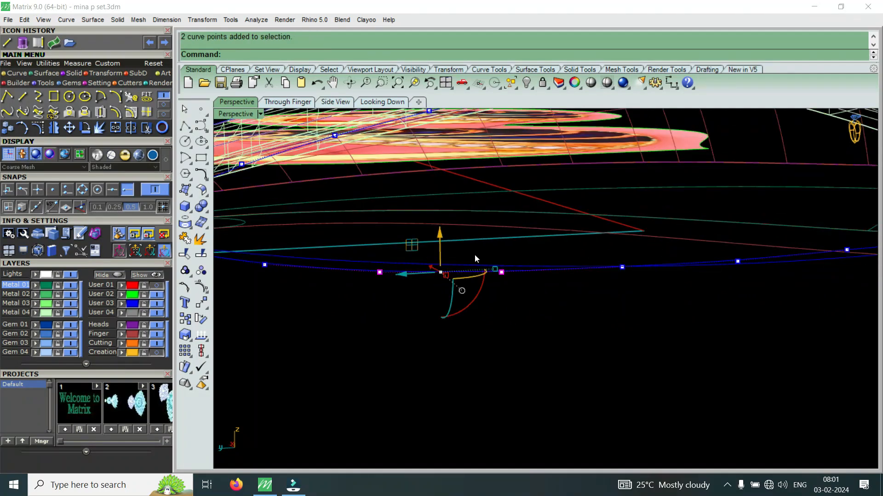
{"action": "left_click_drag", "start_coordinate": [440, 234], "coordinate": [447, 233]}
{"action": "scroll", "coordinate": [594, 258], "scroll_direction": "down", "scroll_amount": 6}
{"action": "right_click_drag", "start_coordinate": [594, 261], "coordinate": [550, 277]}
Step: Adjust one more group of inner curve control points near the upper bend and check the curve's overall flow
{"action": "scroll", "coordinate": [486, 277], "scroll_direction": "up", "scroll_amount": 6}
{"action": "left_click_drag", "start_coordinate": [424, 295], "coordinate": [526, 287]}
{"action": "left_click_drag", "start_coordinate": [602, 262], "coordinate": [582, 313]}
{"action": "scroll", "coordinate": [581, 315], "scroll_direction": "down", "scroll_amount": 6}
{"action": "right_click_drag", "start_coordinate": [552, 329], "coordinate": [464, 326]}
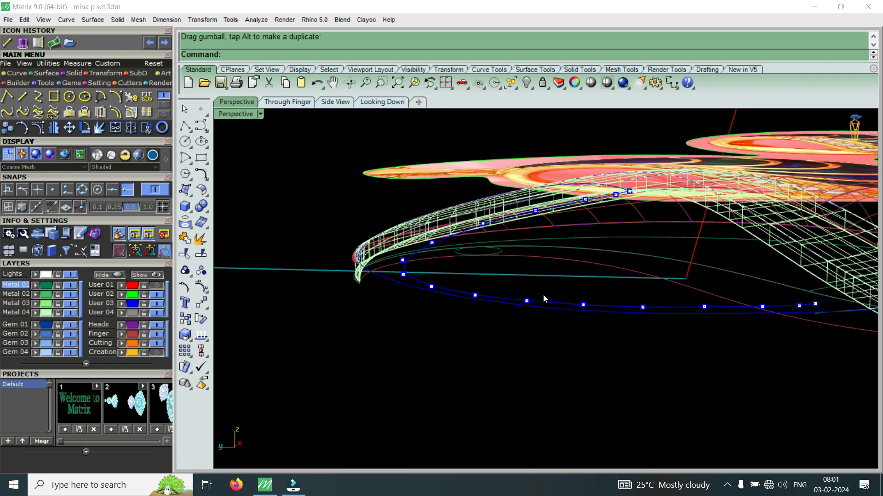
Step: Select the next pair of control points on the lower side of the inner loop curve and adjust their height
{"action": "scroll", "coordinate": [402, 286], "scroll_direction": "up", "scroll_amount": 3}
{"action": "left_click_drag", "start_coordinate": [647, 323], "coordinate": [647, 323]}
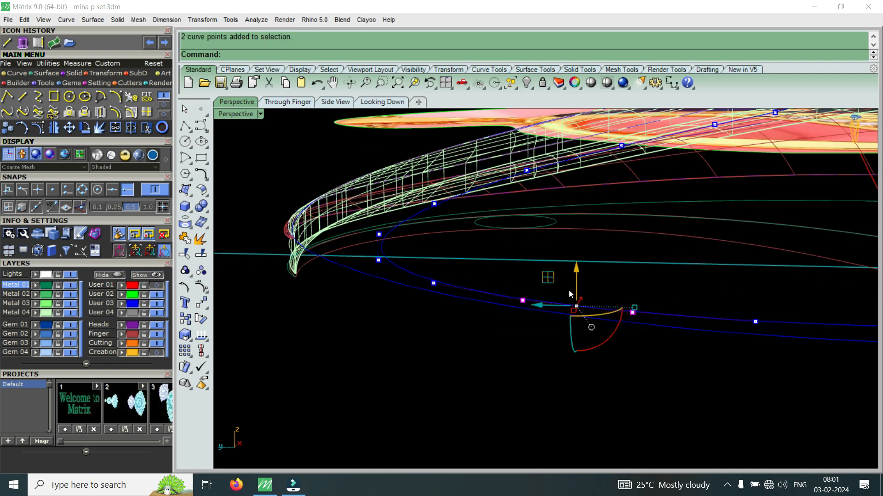
{"action": "scroll", "coordinate": [569, 289], "scroll_direction": "up", "scroll_amount": 3}
{"action": "left_click_drag", "start_coordinate": [591, 283], "coordinate": [592, 282]}
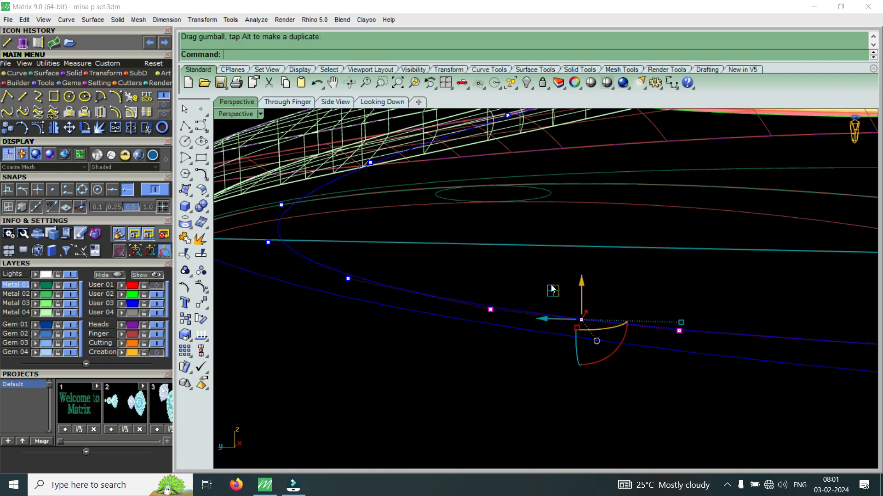
Step: Adjust the height of the single inner curve control point nearest the loop's bend and check the curve's flow
{"action": "scroll", "coordinate": [549, 287], "scroll_direction": "down", "scroll_amount": 5}
{"action": "scroll", "coordinate": [418, 282], "scroll_direction": "up", "scroll_amount": 3}
{"action": "left_click_drag", "start_coordinate": [394, 334], "coordinate": [505, 279]}
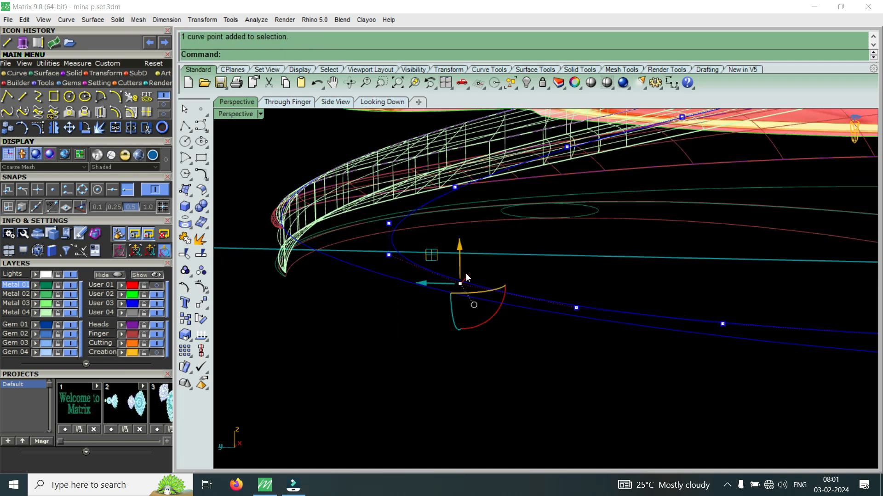
{"action": "scroll", "coordinate": [465, 273], "scroll_direction": "up", "scroll_amount": 1}
{"action": "right_click_drag", "start_coordinate": [468, 255], "coordinate": [478, 271]}
{"action": "scroll", "coordinate": [479, 271], "scroll_direction": "down", "scroll_amount": 2}
{"action": "scroll", "coordinate": [641, 370], "scroll_direction": "up", "scroll_amount": 8}
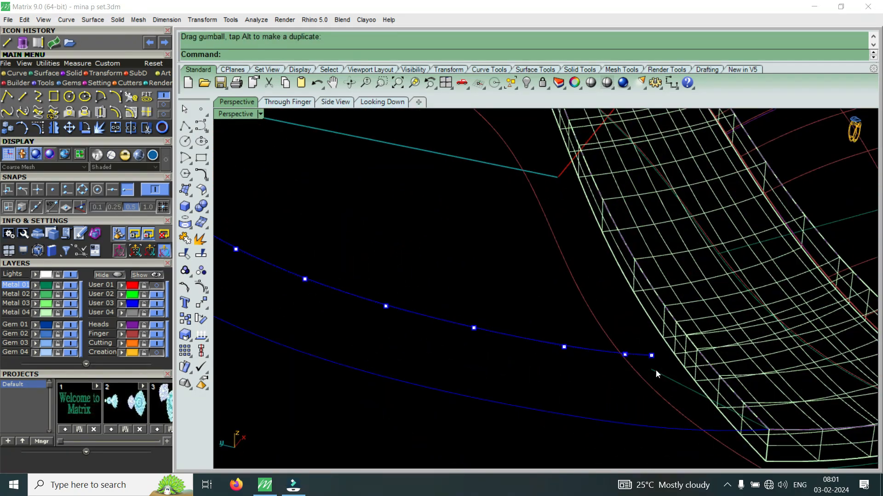
Step: Turn on the short cross-section line's control points and move its free end onto the end of the inner loop curve
{"action": "left_click", "coordinate": [666, 378]}
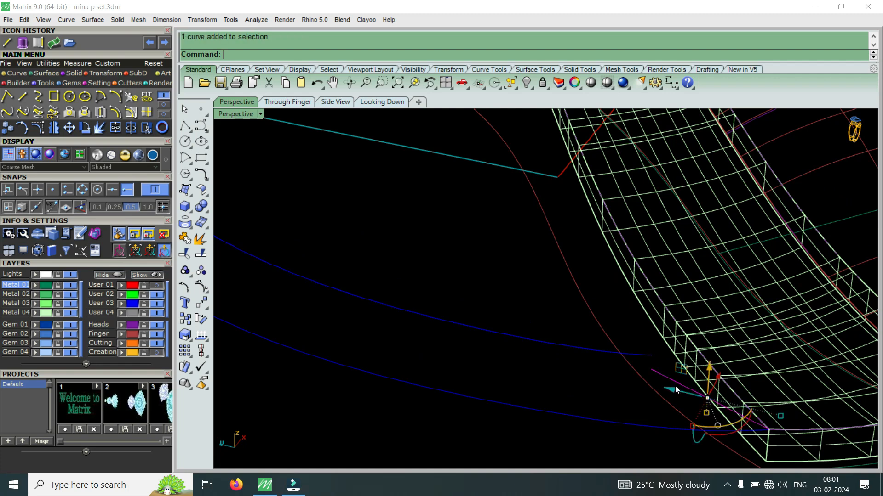
{"action": "left_click", "coordinate": [40, 128]}
{"action": "scroll", "coordinate": [650, 372], "scroll_direction": "up", "scroll_amount": 5}
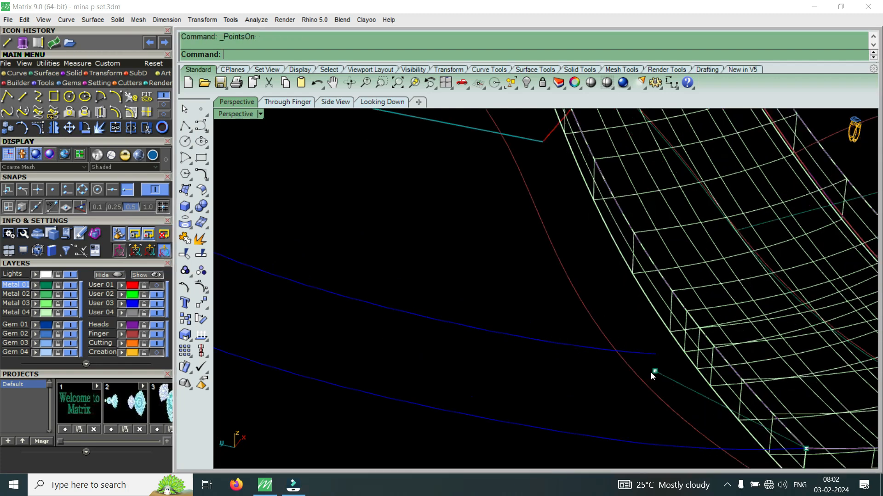
{"action": "left_click_drag", "start_coordinate": [704, 361], "coordinate": [703, 361]}
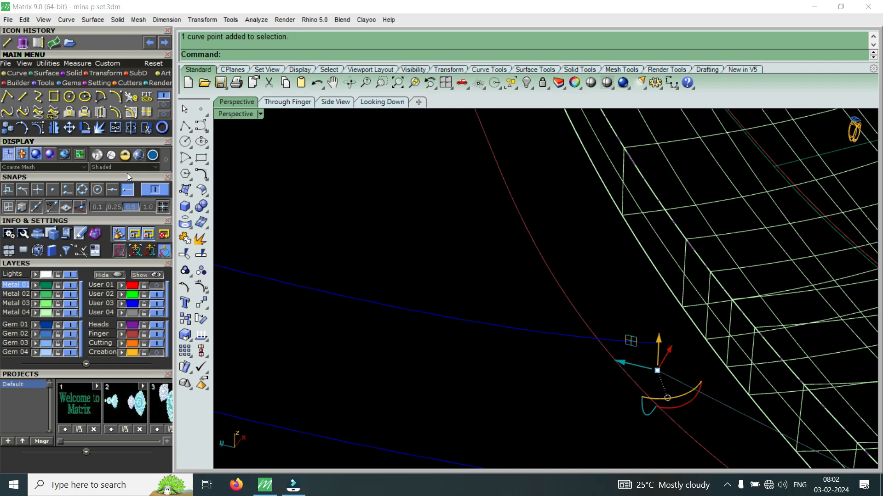
{"action": "left_click", "coordinate": [70, 128]}
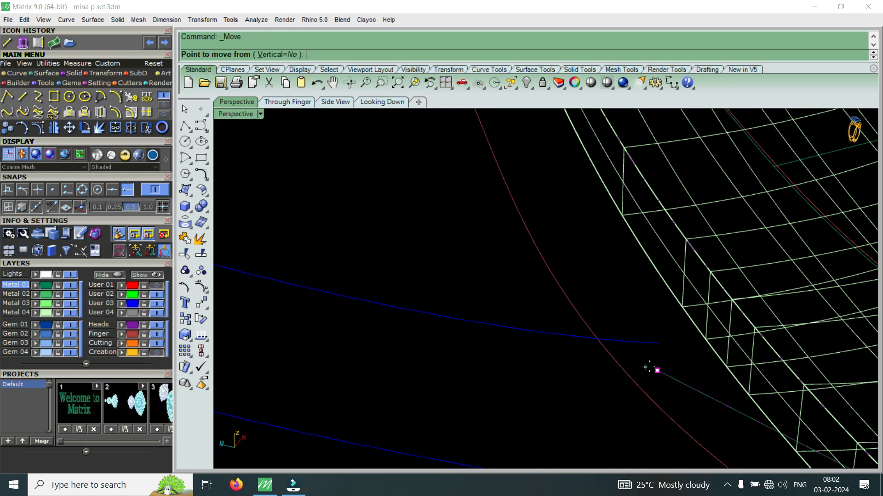
{"action": "left_click", "coordinate": [657, 369]}
{"action": "left_click", "coordinate": [657, 343]}
{"action": "scroll", "coordinate": [658, 341], "scroll_direction": "down", "scroll_amount": 5}
{"action": "right_click_drag", "start_coordinate": [658, 342], "coordinate": [662, 359]}
{"action": "key", "text": "Escape"}
{"action": "key", "text": "Escape"}
Step: Start a Sweep2 with the inner and outer loop curves as rails and the short connecting line as cross-section
{"action": "scroll", "coordinate": [633, 357], "scroll_direction": "down", "scroll_amount": 5}
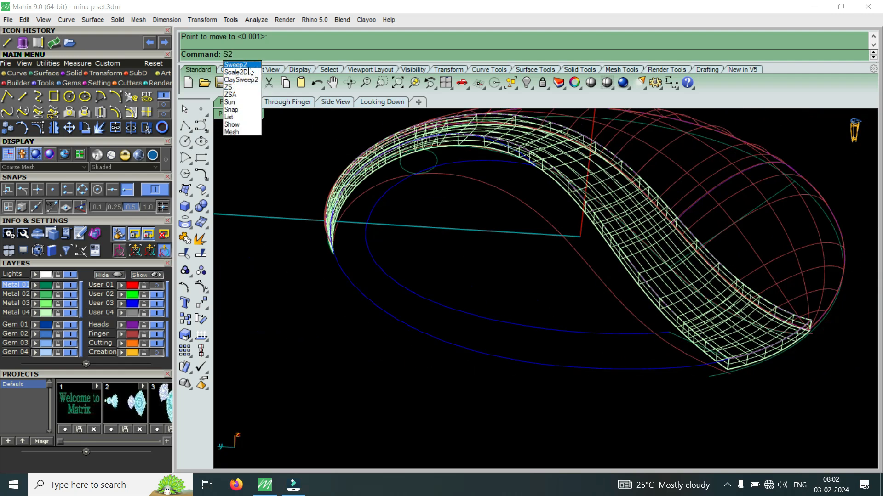
{"action": "key", "text": "Return"}
{"action": "left_click", "coordinate": [576, 333]}
{"action": "left_click", "coordinate": [598, 368]}
{"action": "scroll", "coordinate": [671, 341], "scroll_direction": "up", "scroll_amount": 5}
{"action": "left_click", "coordinate": [669, 341]}
{"action": "scroll", "coordinate": [718, 376], "scroll_direction": "down", "scroll_amount": 5}
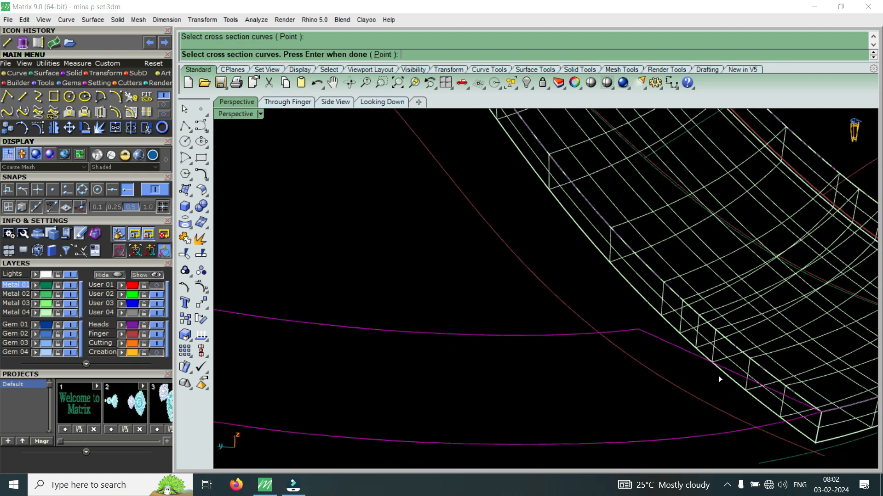
{"action": "key", "text": "Return"}
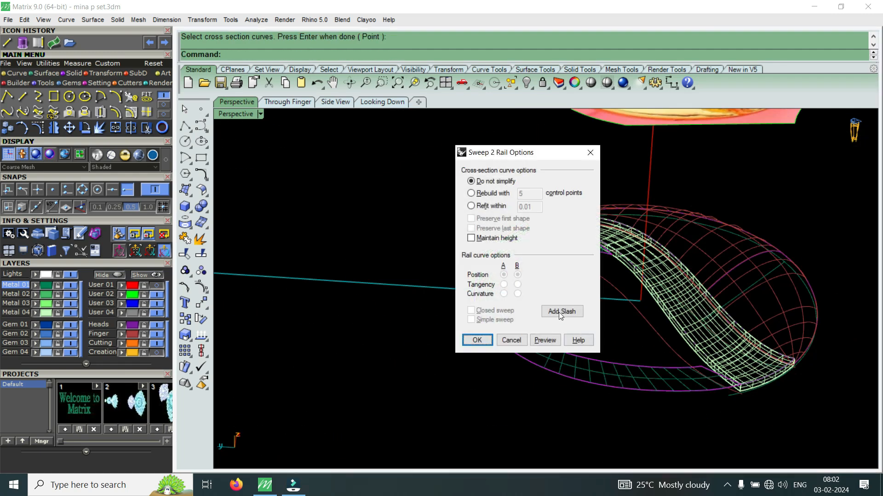
Step: Add two slashes to the sweep, linking both rails near the loop's end at the strip's tip
{"action": "left_click", "coordinate": [560, 312]}
{"action": "scroll", "coordinate": [641, 393], "scroll_direction": "up", "scroll_amount": 5}
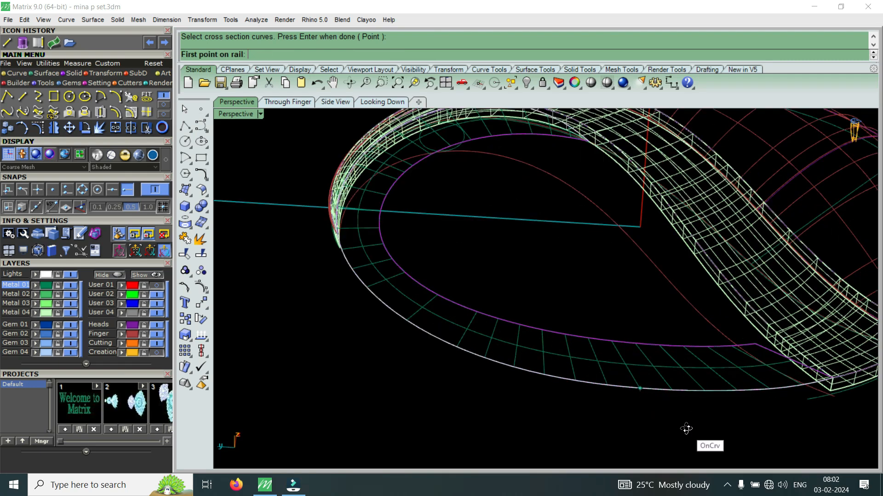
{"action": "scroll", "coordinate": [685, 414], "scroll_direction": "down", "scroll_amount": 5}
{"action": "scroll", "coordinate": [731, 338], "scroll_direction": "up", "scroll_amount": 6}
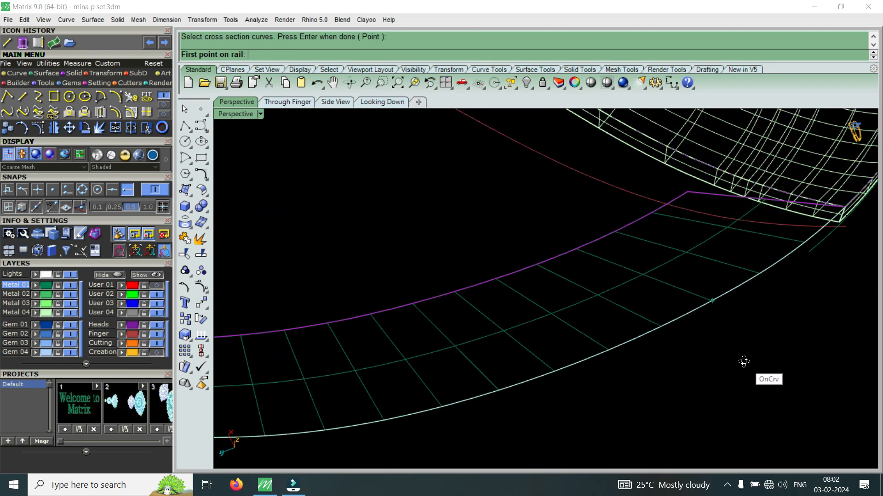
{"action": "scroll", "coordinate": [743, 362], "scroll_direction": "down", "scroll_amount": 2}
{"action": "left_click", "coordinate": [609, 207]}
{"action": "scroll", "coordinate": [688, 274], "scroll_direction": "up", "scroll_amount": 3}
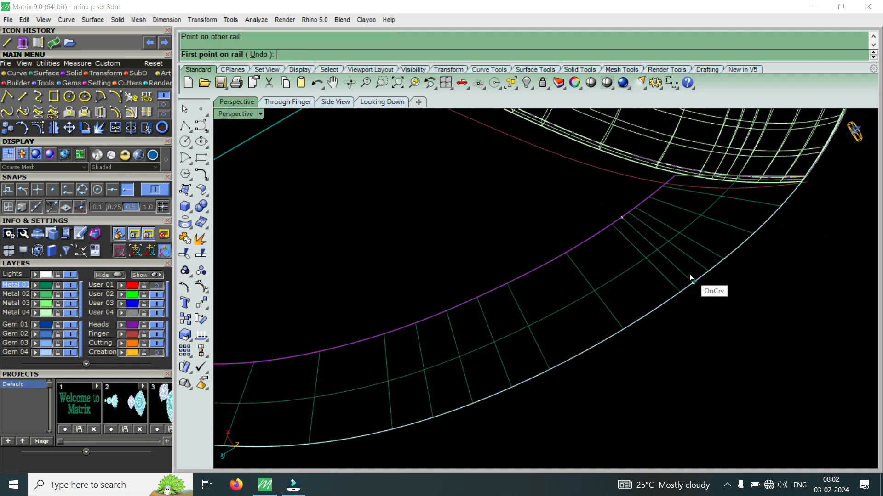
{"action": "scroll", "coordinate": [689, 274], "scroll_direction": "down", "scroll_amount": 7}
{"action": "scroll", "coordinate": [591, 297], "scroll_direction": "up", "scroll_amount": 4}
{"action": "left_click", "coordinate": [629, 262]}
{"action": "left_click", "coordinate": [653, 320]}
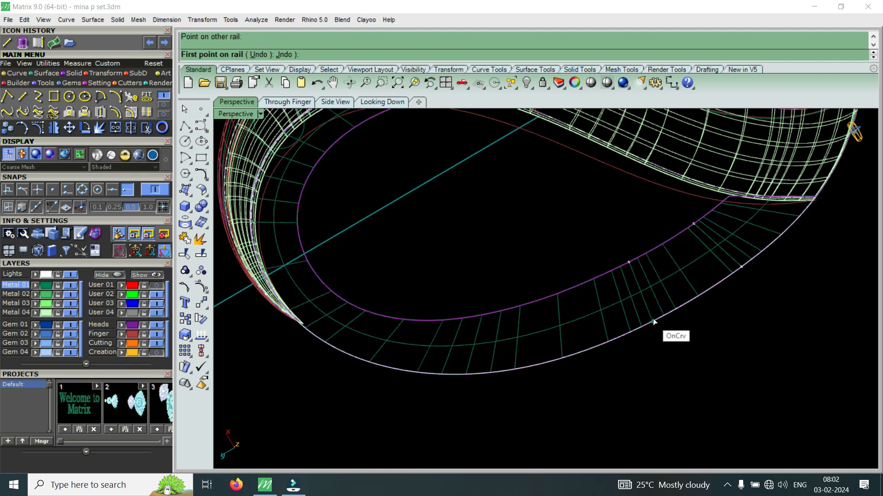
Step: Add three more sweep slashes across the rails along the loop's long side towards the bend
{"action": "scroll", "coordinate": [653, 321], "scroll_direction": "down", "scroll_amount": 2}
{"action": "left_click", "coordinate": [576, 315]}
{"action": "left_click", "coordinate": [581, 345]}
{"action": "left_click", "coordinate": [643, 307]}
{"action": "left_click", "coordinate": [652, 327]}
{"action": "scroll", "coordinate": [513, 325], "scroll_direction": "up", "scroll_amount": 3}
{"action": "left_click", "coordinate": [514, 325]}
{"action": "left_click", "coordinate": [512, 365]}
Step: Add four sweep slashes around the loop's bend and along the side next to the strip
{"action": "right_click_drag", "start_coordinate": [512, 365], "coordinate": [614, 313]}
{"action": "left_click", "coordinate": [613, 307]}
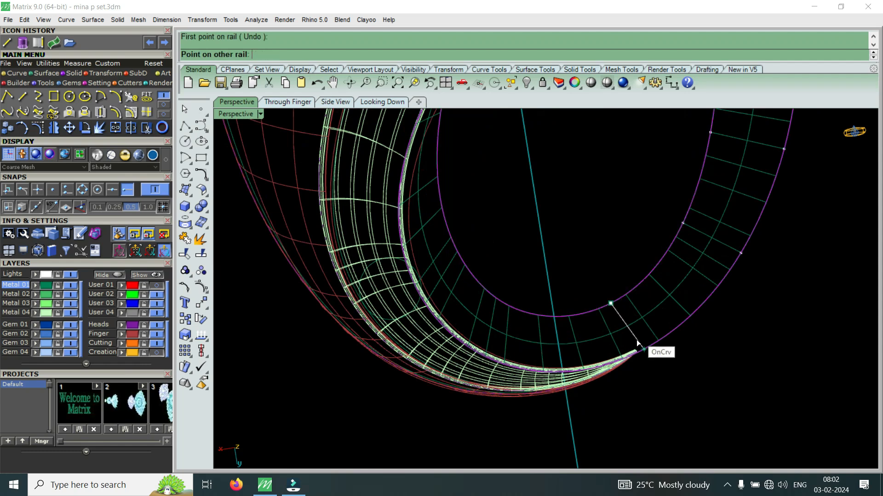
{"action": "left_click", "coordinate": [638, 345]}
{"action": "right_click_drag", "start_coordinate": [639, 344], "coordinate": [567, 310]}
{"action": "left_click", "coordinate": [565, 335]}
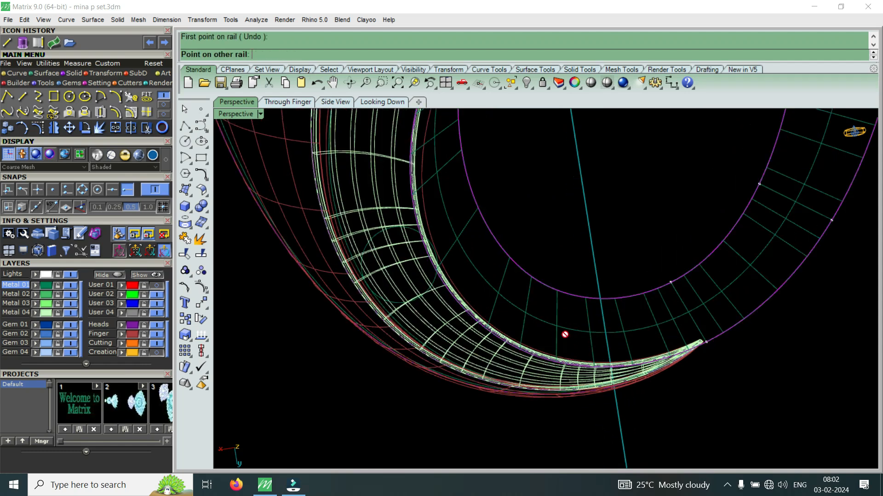
{"action": "left_click", "coordinate": [578, 362]}
{"action": "right_click_drag", "start_coordinate": [579, 361], "coordinate": [490, 307]}
{"action": "left_click", "coordinate": [449, 297]}
{"action": "left_click", "coordinate": [500, 257]}
{"action": "mouse_move", "coordinate": [501, 256]}
{"action": "right_mouse_down"}
{"action": "mouse_move", "coordinate": [529, 385]}
{"action": "mouse_move", "coordinate": [489, 308]}
{"action": "mouse_move", "coordinate": [470, 318]}
{"action": "mouse_move", "coordinate": [493, 311]}
{"action": "mouse_move", "coordinate": [495, 246]}
{"action": "right_mouse_up"}
{"action": "left_click", "coordinate": [471, 317]}
{"action": "left_click", "coordinate": [492, 313]}
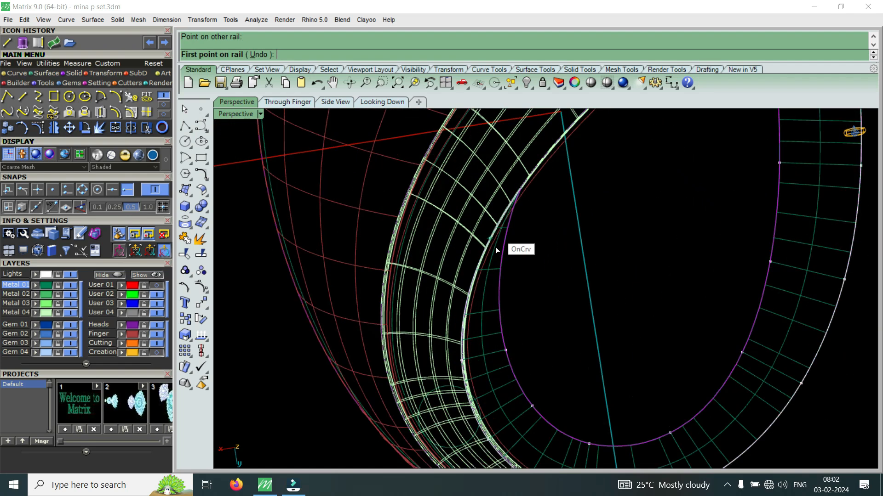
Step: Add a final slash near the narrow end where the loop meets the strip, and complete the sweep
{"action": "scroll", "coordinate": [495, 247], "scroll_direction": "up", "scroll_amount": 4}
{"action": "left_click", "coordinate": [453, 283]}
{"action": "left_click", "coordinate": [514, 295]}
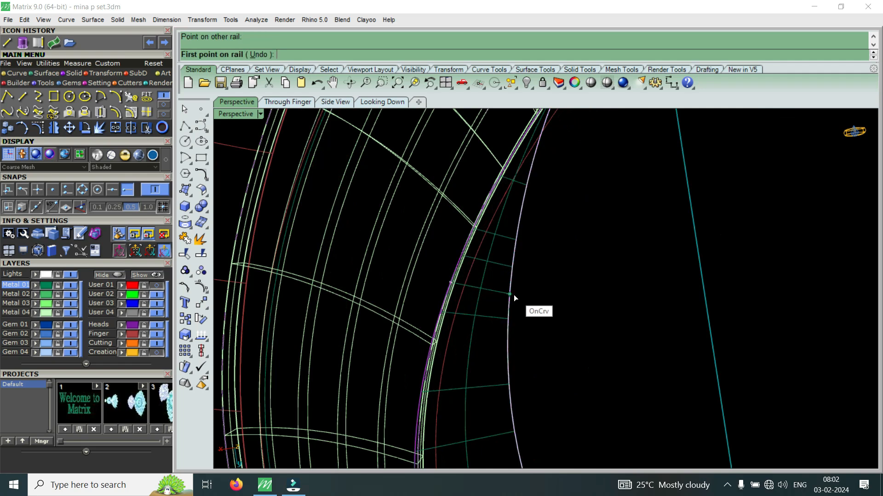
{"action": "right_click", "coordinate": [514, 294]}
{"action": "left_click", "coordinate": [476, 340]}
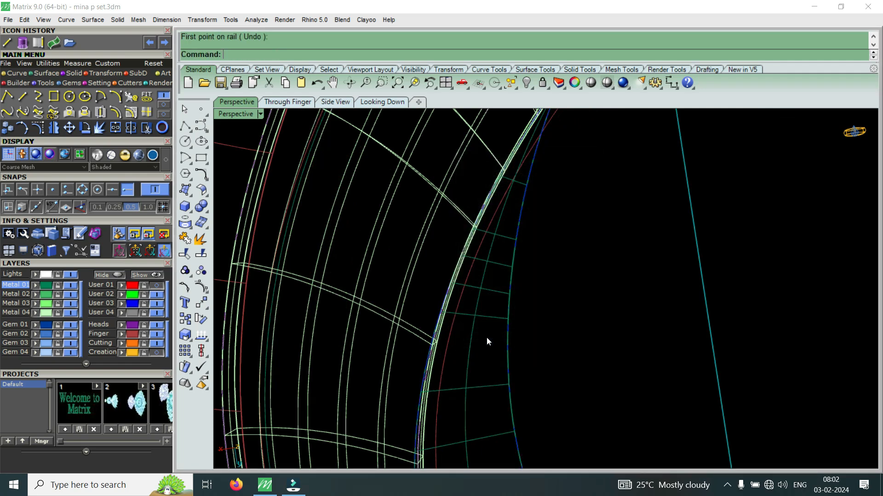
Step: Set the Perspective view to Shaded display and bring the whole pendant and reference picture into view
{"action": "scroll", "coordinate": [489, 324], "scroll_direction": "down", "scroll_amount": 5}
{"action": "right_click_drag", "start_coordinate": [611, 344], "coordinate": [413, 262]}
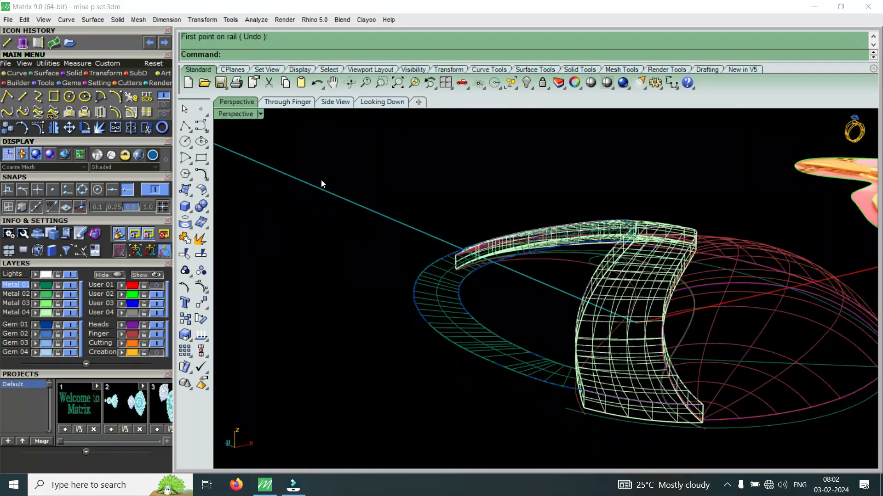
{"action": "left_click", "coordinate": [245, 117]}
{"action": "left_click", "coordinate": [297, 34]}
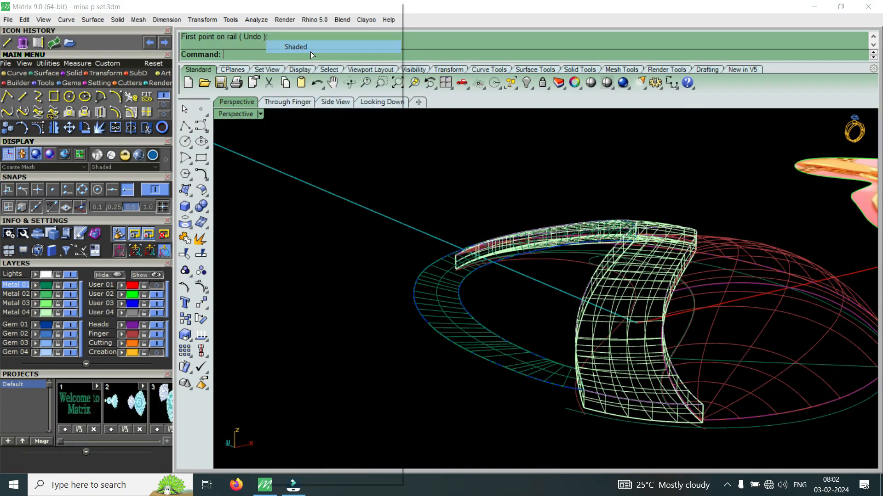
{"action": "mouse_move", "coordinate": [417, 317]}
{"action": "right_mouse_down"}
{"action": "mouse_move", "coordinate": [524, 307]}
{"action": "mouse_move", "coordinate": [526, 399]}
{"action": "mouse_move", "coordinate": [496, 359]}
{"action": "mouse_move", "coordinate": [377, 409]}
{"action": "mouse_move", "coordinate": [363, 331]}
{"action": "right_mouse_up"}
{"action": "scroll", "coordinate": [364, 330], "scroll_direction": "down", "scroll_amount": 7}
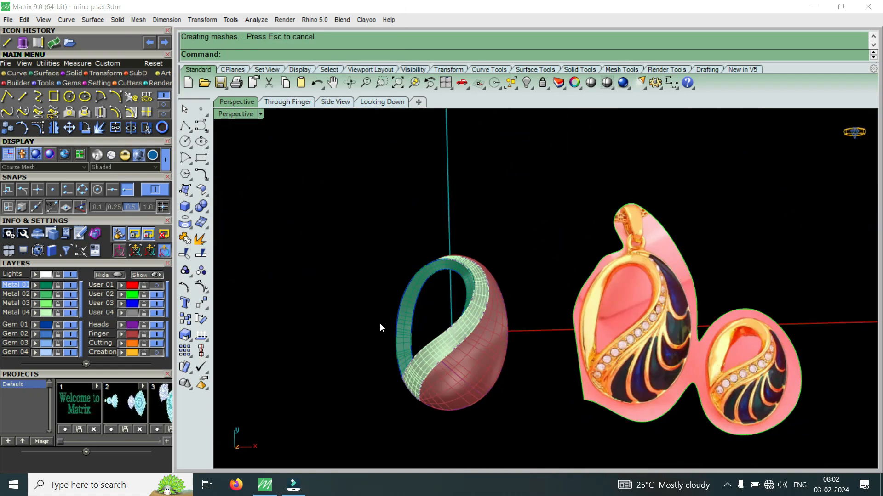
Step: Compare the shaded loop surface and its transition into the strip with the pendant in the reference picture
{"action": "scroll", "coordinate": [412, 307], "scroll_direction": "up", "scroll_amount": 8}
{"action": "right_click_drag", "start_coordinate": [430, 292], "coordinate": [417, 340]}
{"action": "scroll", "coordinate": [417, 343], "scroll_direction": "down", "scroll_amount": 6}
{"action": "scroll", "coordinate": [482, 301], "scroll_direction": "up", "scroll_amount": 9}
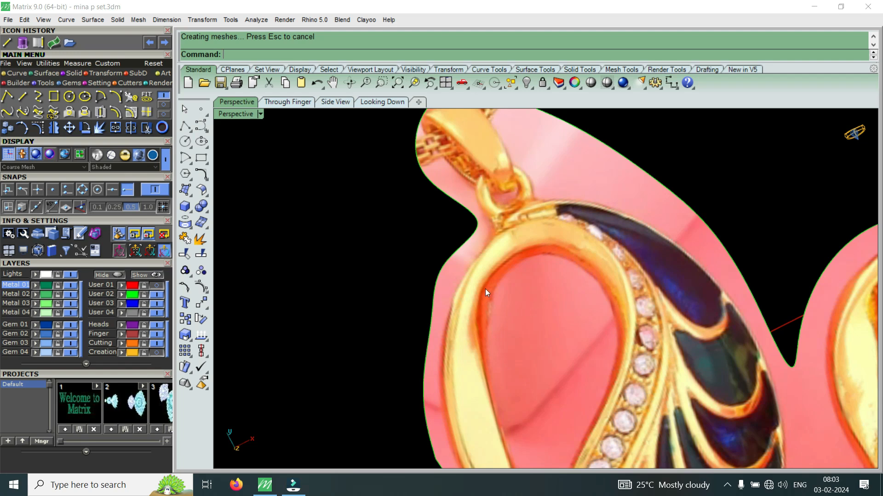
{"action": "scroll", "coordinate": [580, 253], "scroll_direction": "down", "scroll_amount": 5}
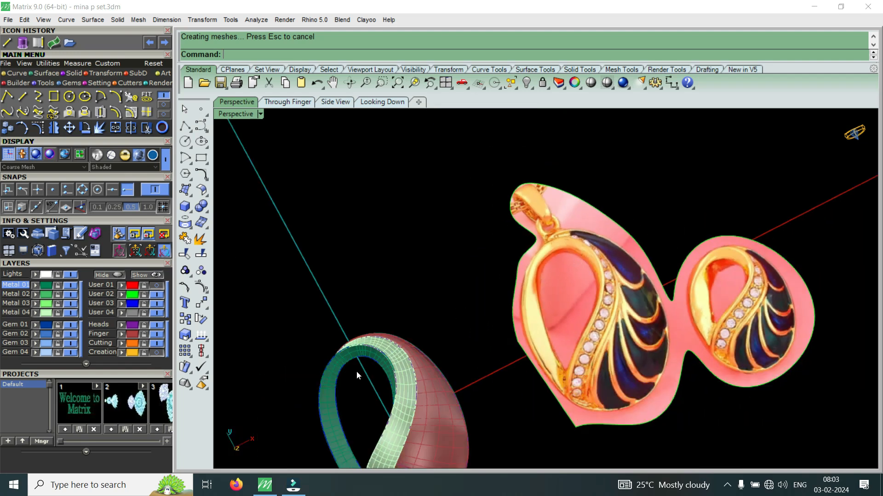
{"action": "scroll", "coordinate": [357, 371], "scroll_direction": "up", "scroll_amount": 3}
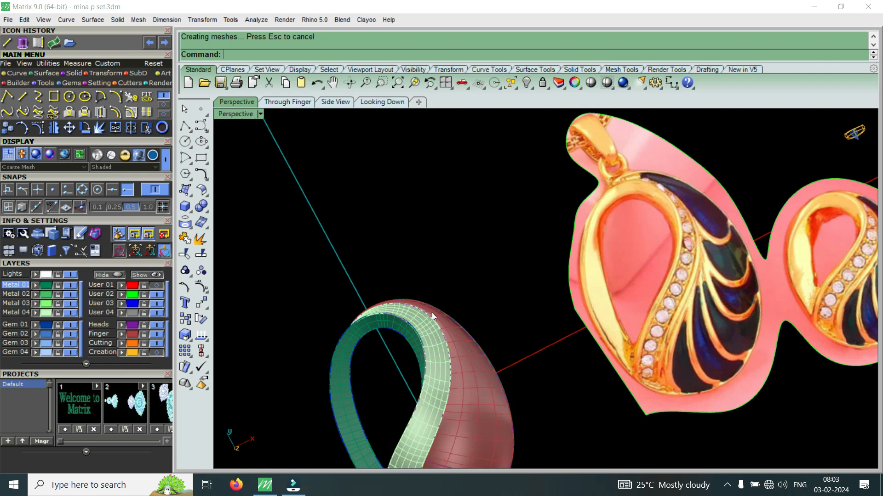
{"action": "scroll", "coordinate": [413, 337], "scroll_direction": "down", "scroll_amount": 2}
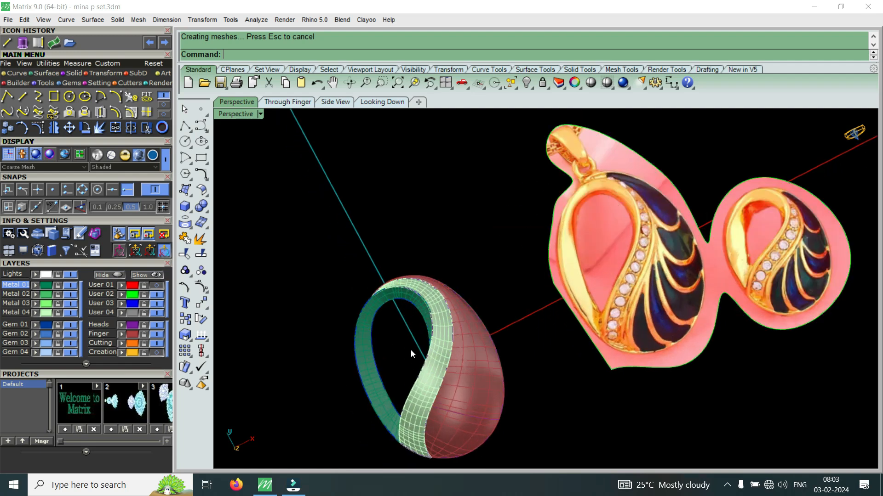
{"action": "right_click_drag", "start_coordinate": [575, 319], "coordinate": [556, 327]}
{"action": "scroll", "coordinate": [644, 243], "scroll_direction": "up", "scroll_amount": 3}
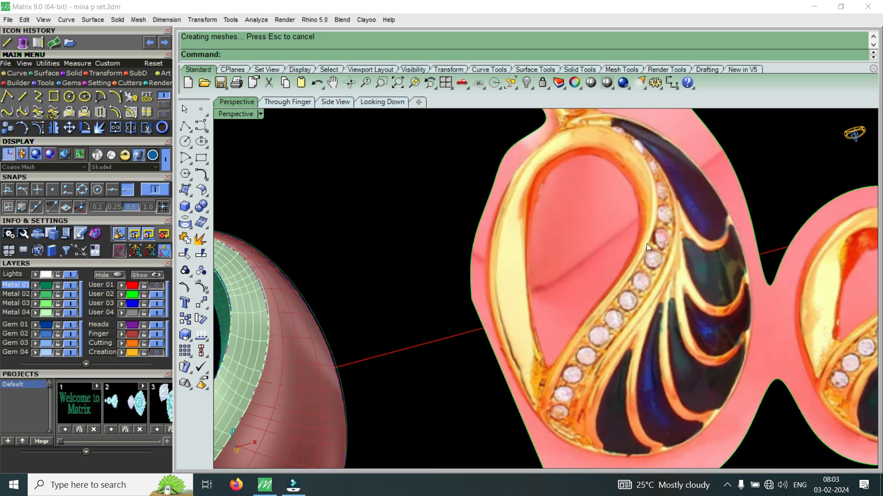
{"action": "scroll", "coordinate": [568, 319], "scroll_direction": "down", "scroll_amount": 1}
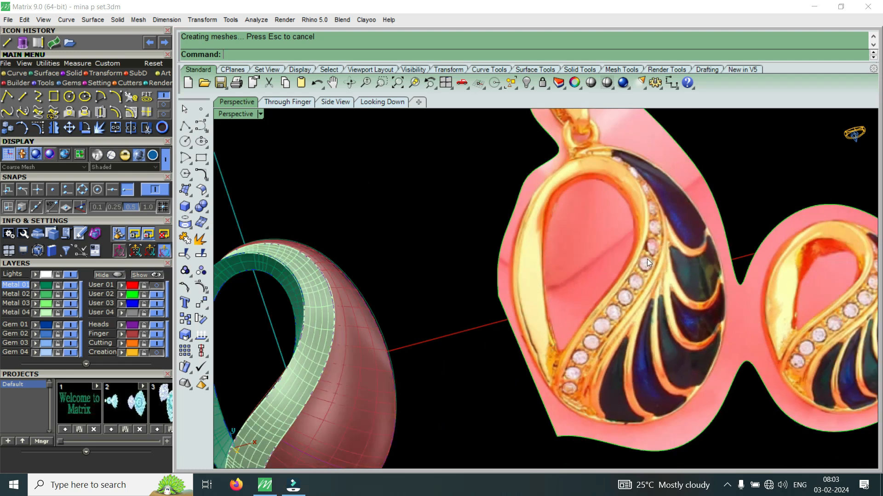
{"action": "scroll", "coordinate": [598, 302], "scroll_direction": "down", "scroll_amount": 3}
Step: Maximize the Looking Down view and examine where the loop's narrow end meets the strip
{"action": "double_click", "coordinate": [235, 117]}
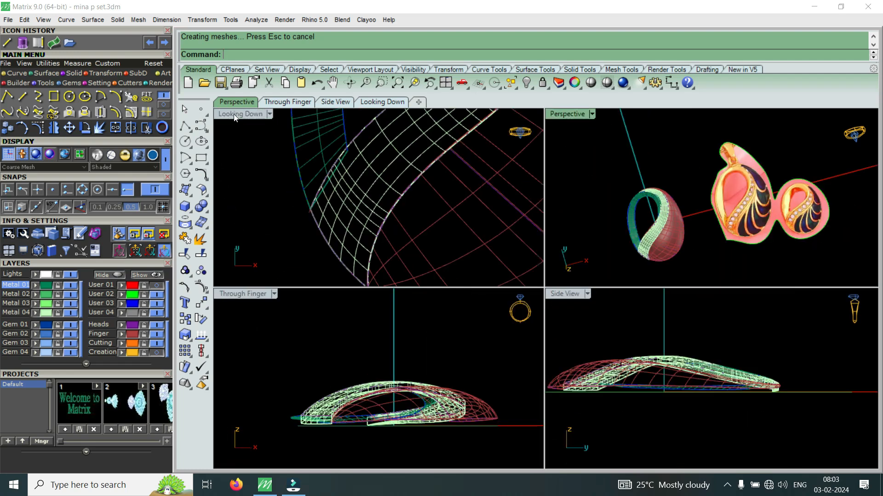
{"action": "double_click", "coordinate": [235, 117]}
{"action": "scroll", "coordinate": [446, 376], "scroll_direction": "down", "scroll_amount": 7}
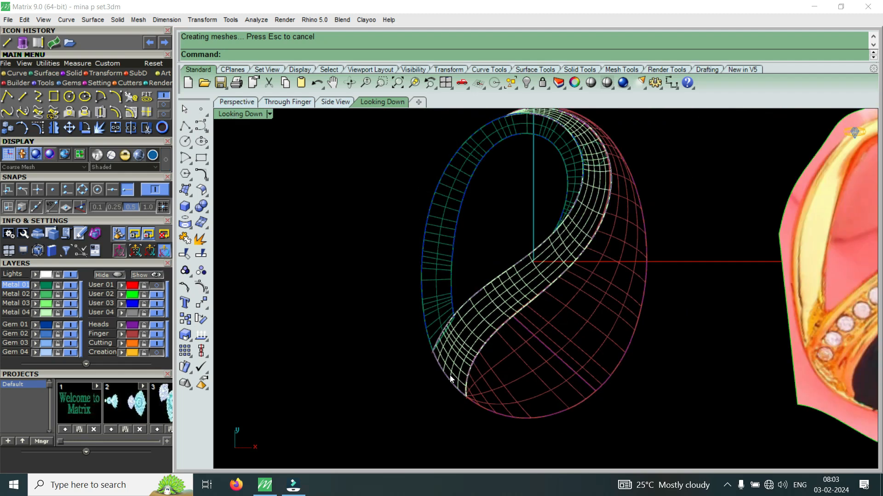
{"action": "scroll", "coordinate": [566, 257], "scroll_direction": "up", "scroll_amount": 5}
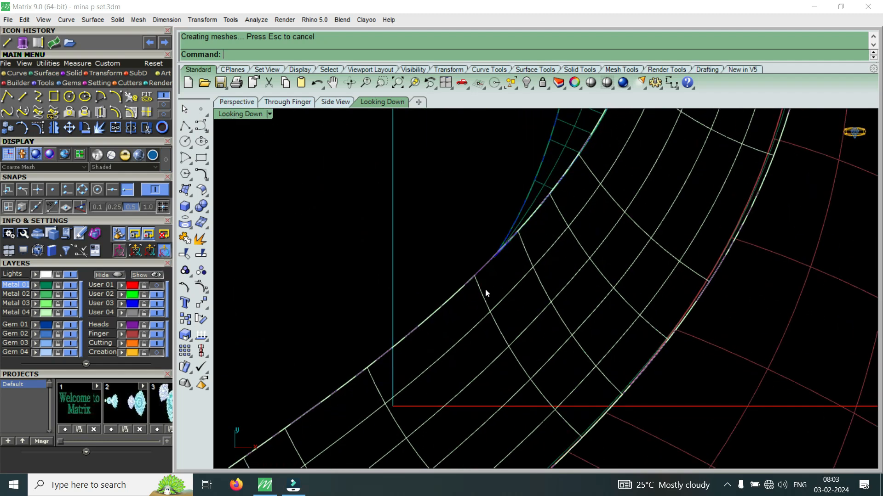
Step: Delete the swept loop surface, keeping its rail curves
{"action": "scroll", "coordinate": [484, 289], "scroll_direction": "down", "scroll_amount": 5}
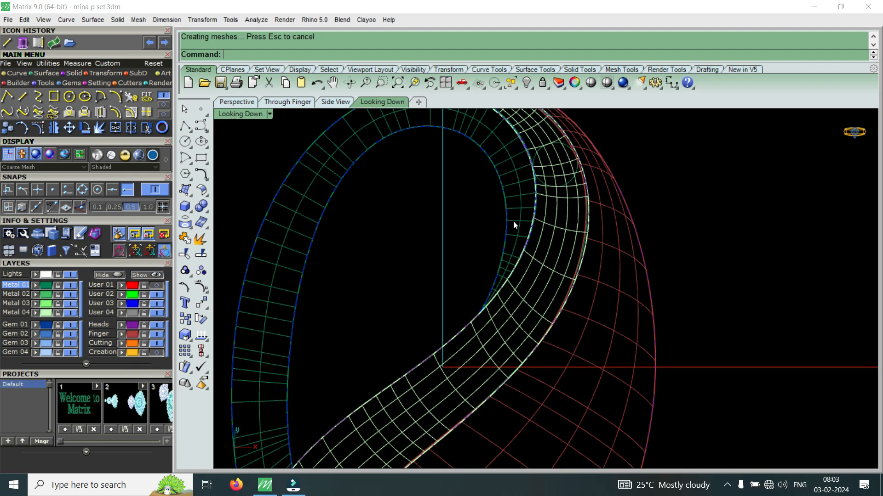
{"action": "left_click", "coordinate": [519, 209]}
{"action": "key", "text": "Delete"}
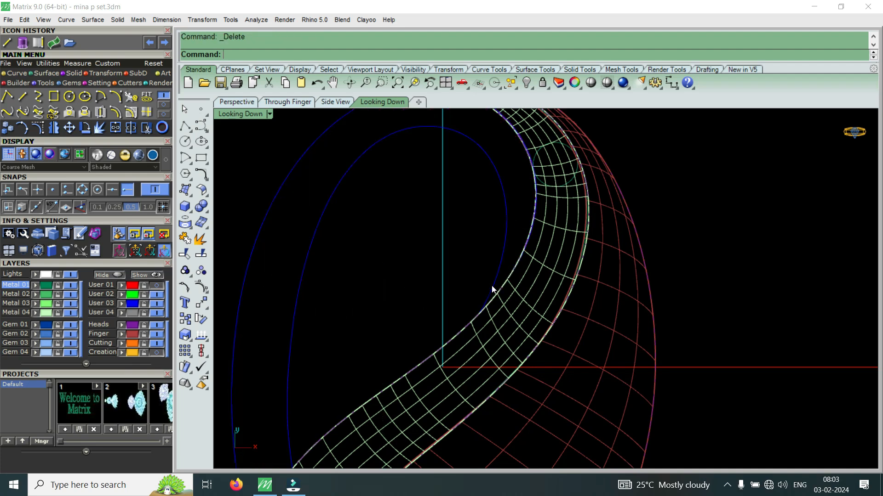
Step: Turn on control points for both loop curves and start moving their coinciding end points at the strip's edge
{"action": "scroll", "coordinate": [512, 297], "scroll_direction": "up", "scroll_amount": 5}
{"action": "scroll", "coordinate": [381, 373], "scroll_direction": "up", "scroll_amount": 12}
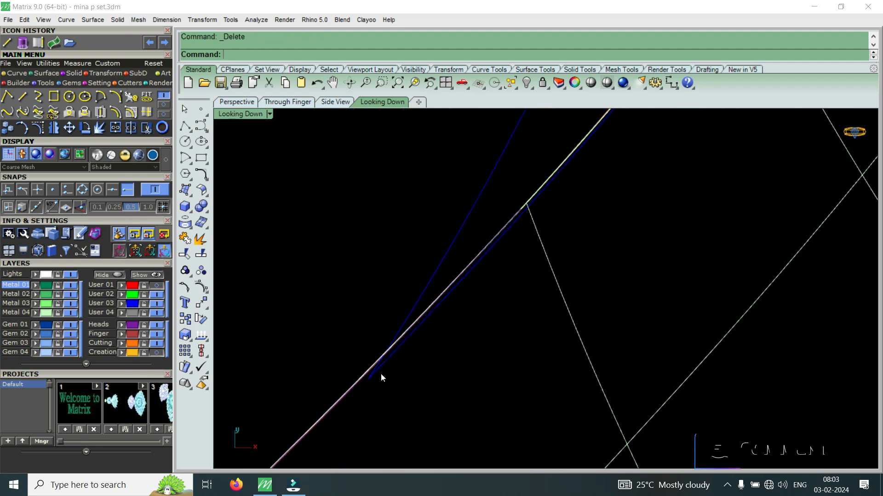
{"action": "left_click_drag", "start_coordinate": [403, 371], "coordinate": [361, 406]}
{"action": "scroll", "coordinate": [519, 303], "scroll_direction": "down", "scroll_amount": 8}
{"action": "scroll", "coordinate": [520, 305], "scroll_direction": "down", "scroll_amount": 2}
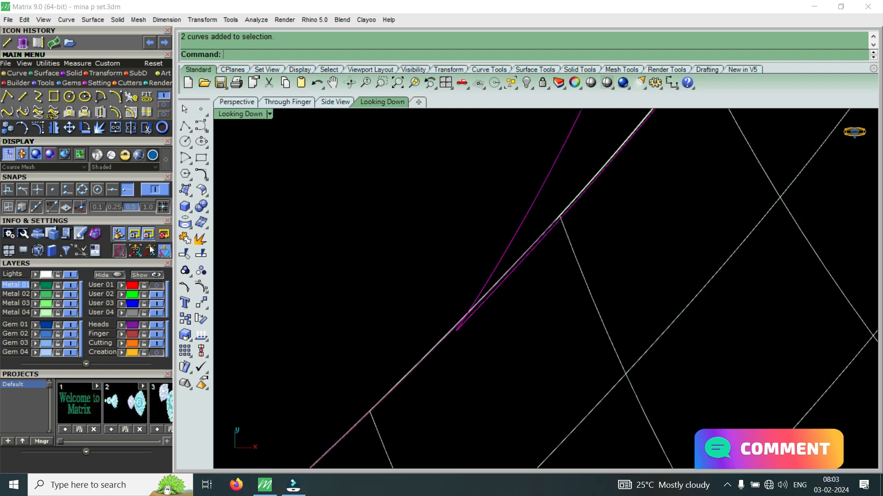
{"action": "left_click", "coordinate": [39, 129]}
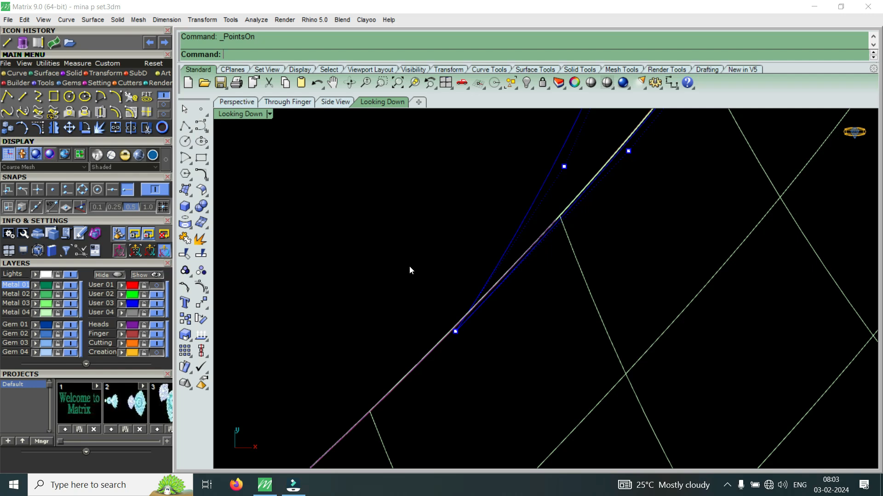
{"action": "left_click_drag", "start_coordinate": [410, 270], "coordinate": [482, 343]}
{"action": "left_click", "coordinate": [68, 131]}
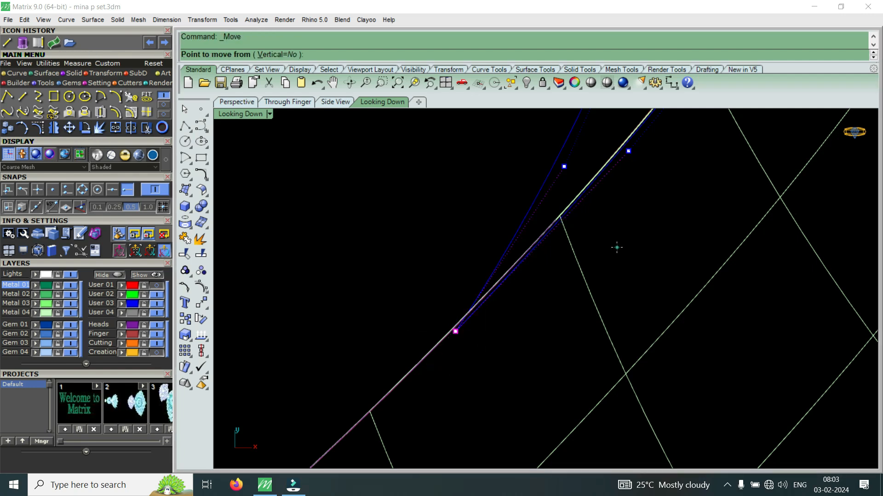
Step: Move the control points at the inner blue curve's end down along the band's edge in the Looking Down view
{"action": "scroll", "coordinate": [617, 246], "scroll_direction": "down", "scroll_amount": 2}
{"action": "left_click", "coordinate": [578, 305]}
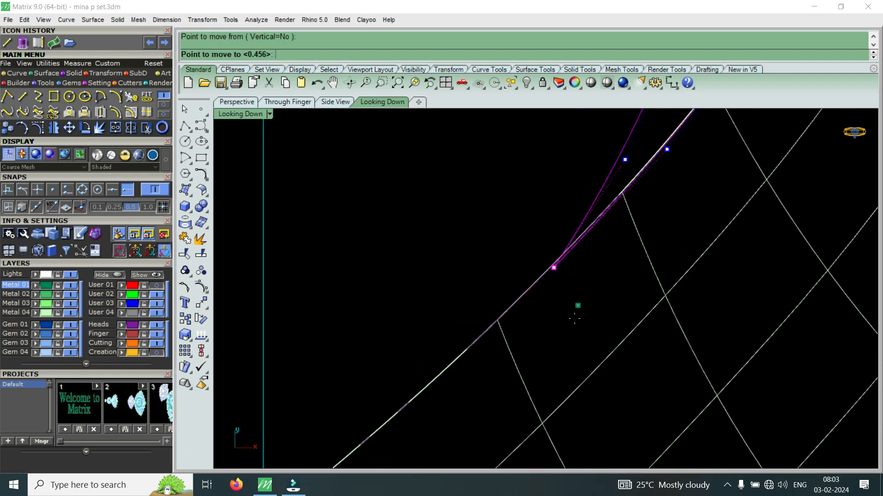
{"action": "left_click", "coordinate": [497, 381]}
{"action": "scroll", "coordinate": [525, 311], "scroll_direction": "down", "scroll_amount": 2}
{"action": "scroll", "coordinate": [496, 317], "scroll_direction": "down", "scroll_amount": 4}
{"action": "scroll", "coordinate": [491, 332], "scroll_direction": "up", "scroll_amount": 6}
{"action": "right_click", "coordinate": [573, 265]}
{"action": "left_click", "coordinate": [575, 266]}
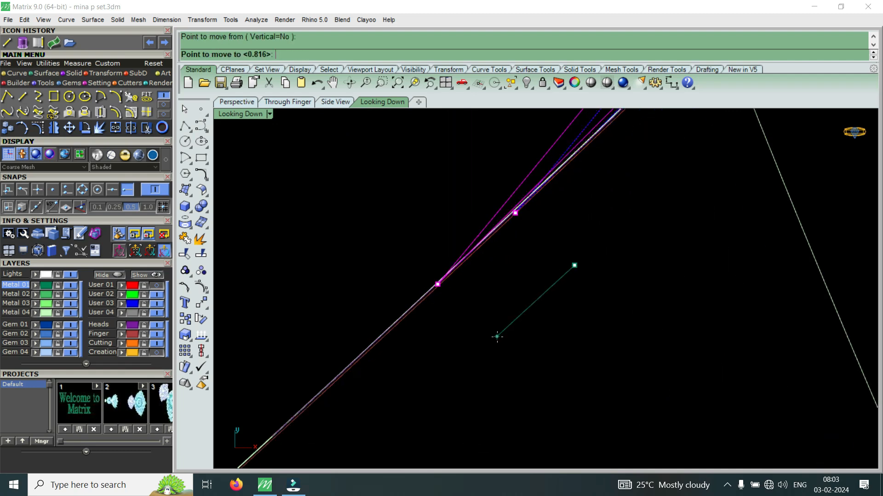
{"action": "left_click", "coordinate": [468, 353]}
{"action": "scroll", "coordinate": [468, 353], "scroll_direction": "down", "scroll_amount": 5}
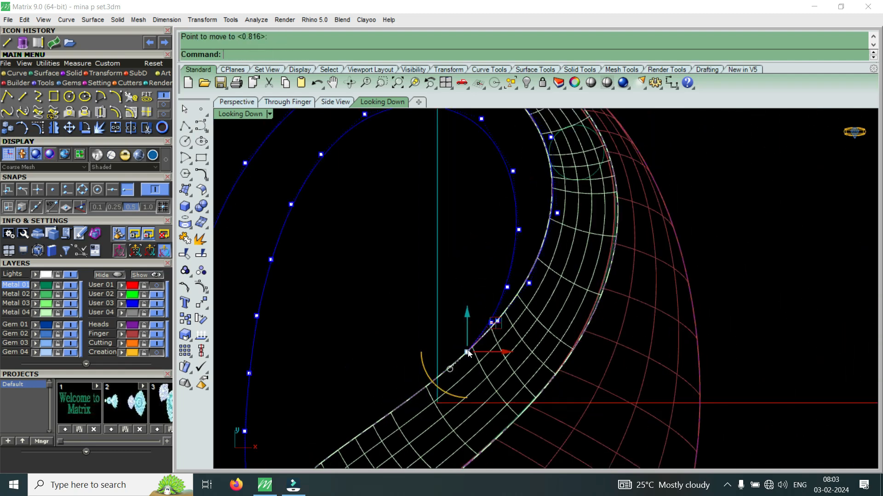
Step: Nudge the inner curve's end control point slightly along the Y axis to follow the band's edge
{"action": "scroll", "coordinate": [496, 318], "scroll_direction": "up", "scroll_amount": 5}
{"action": "left_click", "coordinate": [487, 336]}
{"action": "left_click_drag", "start_coordinate": [488, 294], "coordinate": [487, 283]}
{"action": "scroll", "coordinate": [489, 287], "scroll_direction": "down", "scroll_amount": 12}
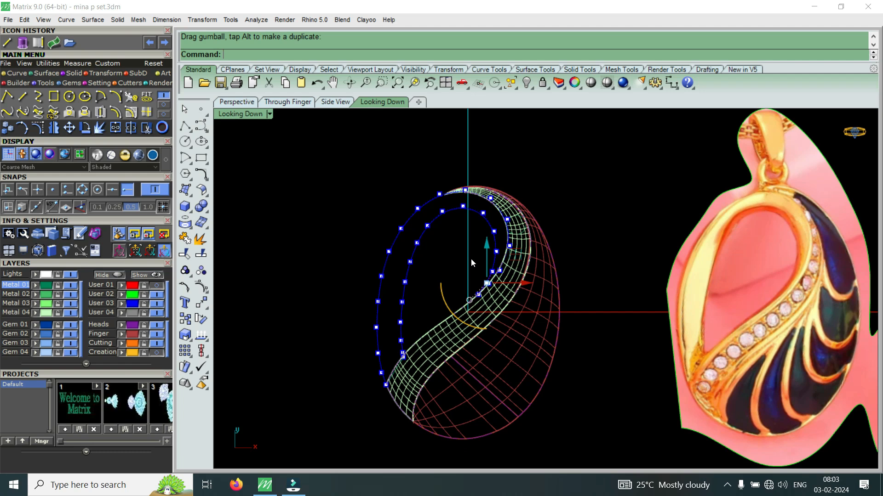
Step: Shift the inner curve's upper-right control points slightly outward to round its bend, and hide the control points
{"action": "scroll", "coordinate": [473, 253], "scroll_direction": "up", "scroll_amount": 8}
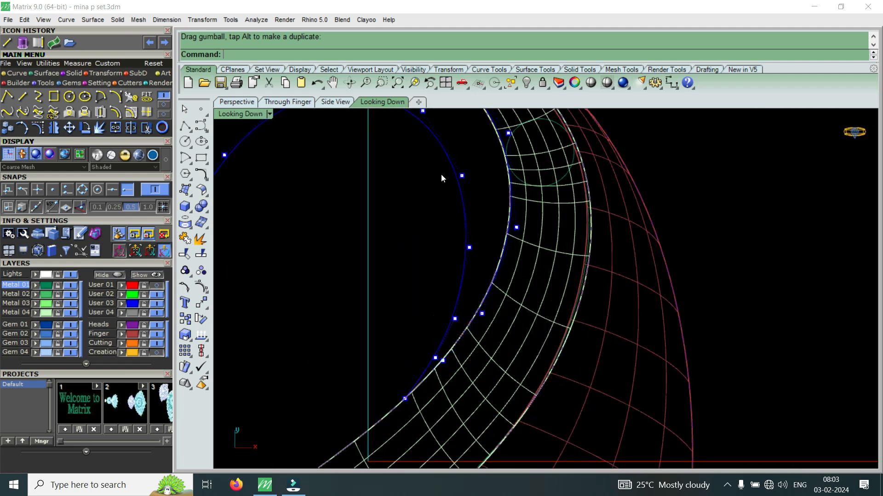
{"action": "left_click_drag", "start_coordinate": [498, 271], "coordinate": [498, 272]}
{"action": "left_click_drag", "start_coordinate": [500, 212], "coordinate": [502, 211]}
{"action": "left_click", "coordinate": [507, 280]}
{"action": "scroll", "coordinate": [508, 282], "scroll_direction": "down", "scroll_amount": 6}
{"action": "scroll", "coordinate": [467, 206], "scroll_direction": "up", "scroll_amount": 2}
{"action": "left_click_drag", "start_coordinate": [525, 277], "coordinate": [527, 277]}
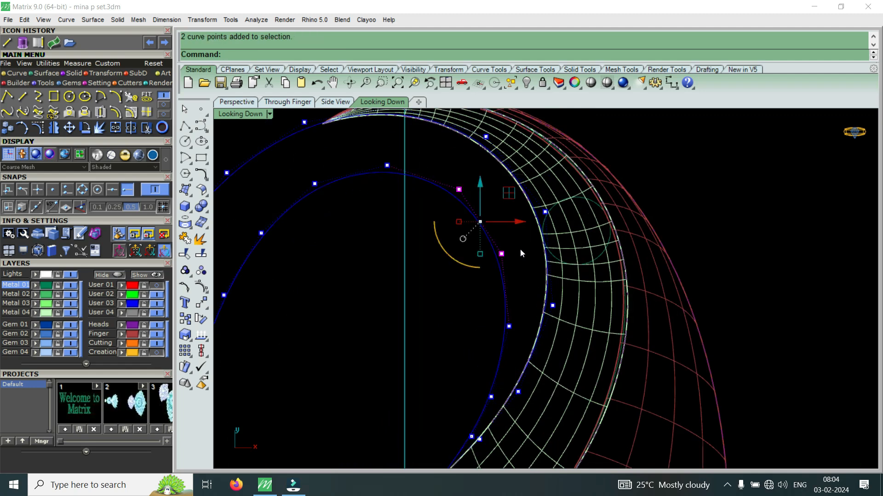
{"action": "left_click_drag", "start_coordinate": [520, 225], "coordinate": [522, 227]}
{"action": "left_click", "coordinate": [513, 237]}
{"action": "scroll", "coordinate": [511, 239], "scroll_direction": "down", "scroll_amount": 11}
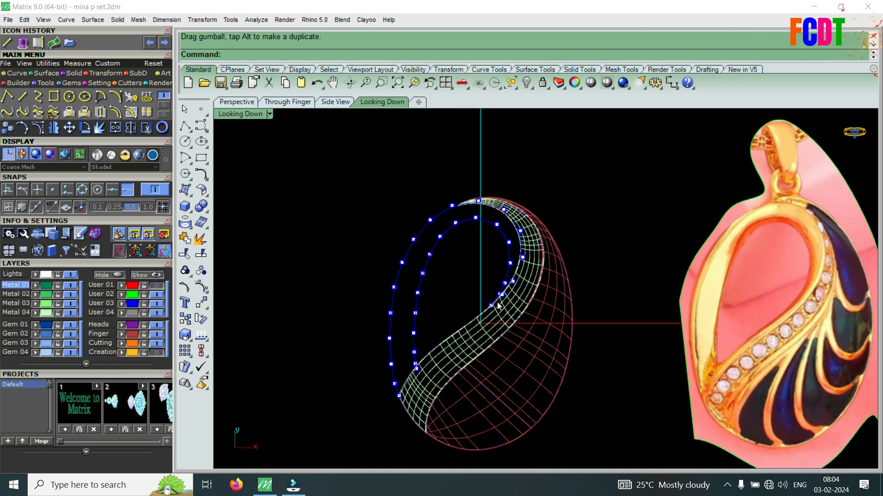
{"action": "key", "text": "Escape"}
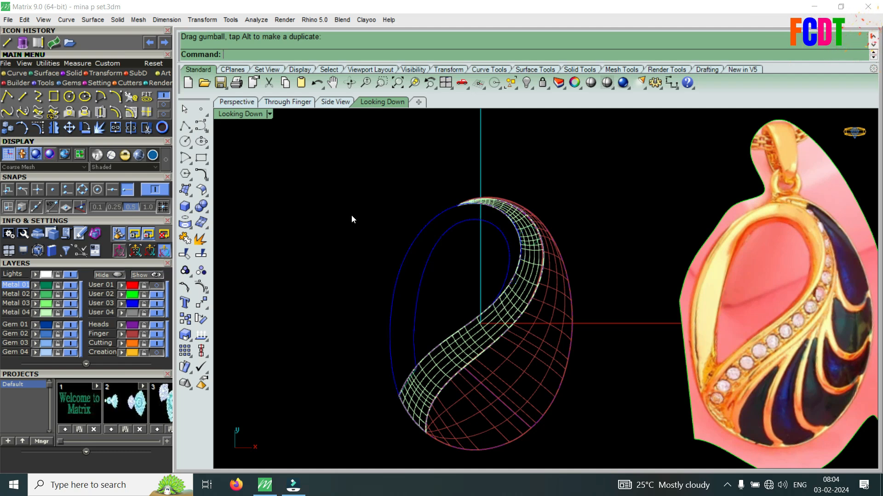
Step: Examine in the perspective view how the blue curves' shared end meets the side of the band
{"action": "double_click", "coordinate": [248, 116]}
{"action": "double_click", "coordinate": [573, 118]}
{"action": "scroll", "coordinate": [483, 281], "scroll_direction": "up", "scroll_amount": 7}
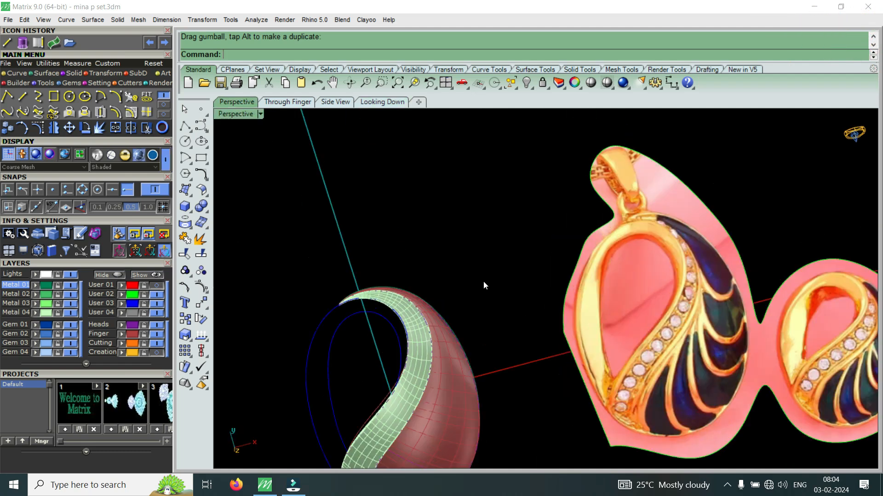
{"action": "right_click_drag", "start_coordinate": [414, 339], "coordinate": [532, 215]}
{"action": "scroll", "coordinate": [567, 348], "scroll_direction": "up", "scroll_amount": 4}
{"action": "right_click_drag", "start_coordinate": [567, 348], "coordinate": [687, 305]}
{"action": "scroll", "coordinate": [693, 233], "scroll_direction": "up", "scroll_amount": 4}
{"action": "scroll", "coordinate": [556, 298], "scroll_direction": "down", "scroll_amount": 6}
{"action": "scroll", "coordinate": [628, 239], "scroll_direction": "down", "scroll_amount": 3}
{"action": "scroll", "coordinate": [627, 299], "scroll_direction": "up", "scroll_amount": 4}
{"action": "scroll", "coordinate": [727, 297], "scroll_direction": "up", "scroll_amount": 5}
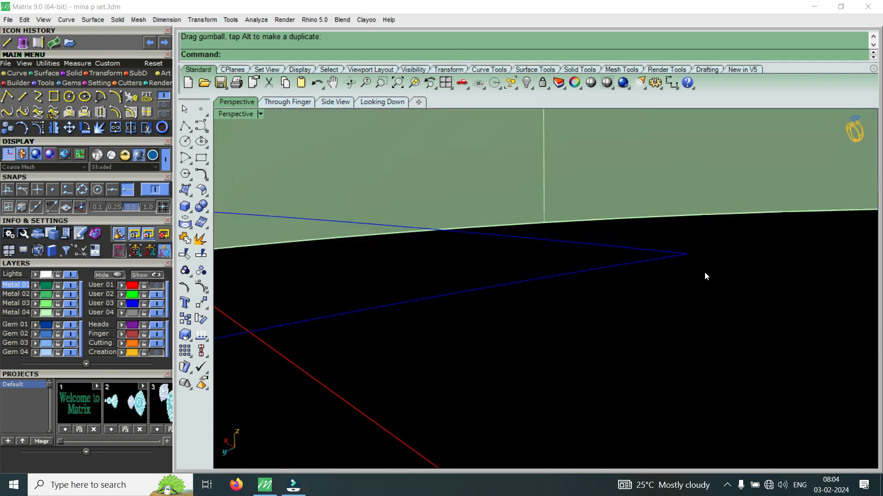
Step: Show the blue curves' control points, select their shared end point, and set the perspective view to Wireframe
{"action": "left_click_drag", "start_coordinate": [682, 269], "coordinate": [680, 271]}
{"action": "left_click", "coordinate": [44, 129]}
{"action": "left_click_drag", "start_coordinate": [755, 302], "coordinate": [667, 218]}
{"action": "scroll", "coordinate": [638, 273], "scroll_direction": "up", "scroll_amount": 5}
{"action": "scroll", "coordinate": [629, 258], "scroll_direction": "up", "scroll_amount": 2}
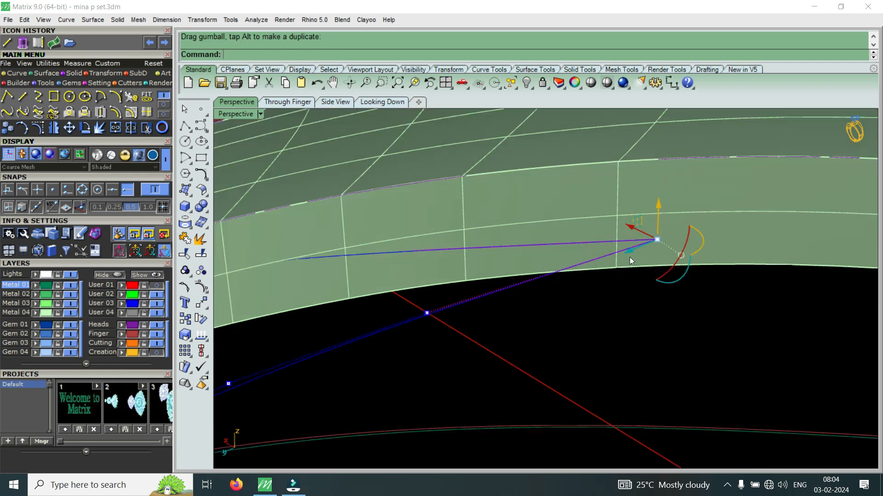
{"action": "left_click", "coordinate": [246, 115]}
{"action": "left_click", "coordinate": [294, 34]}
Step: Reposition the outer curve's control point next to the shared end against the side of the band
{"action": "scroll", "coordinate": [512, 250], "scroll_direction": "down", "scroll_amount": 4}
{"action": "mouse_move", "coordinate": [512, 250]}
{"action": "right_mouse_down"}
{"action": "mouse_move", "coordinate": [520, 263]}
{"action": "mouse_move", "coordinate": [525, 240]}
{"action": "right_mouse_up"}
{"action": "scroll", "coordinate": [578, 233], "scroll_direction": "up", "scroll_amount": 4}
{"action": "scroll", "coordinate": [389, 293], "scroll_direction": "up", "scroll_amount": 3}
{"action": "left_click", "coordinate": [363, 243]}
{"action": "left_click_drag", "start_coordinate": [360, 211], "coordinate": [407, 170]}
{"action": "scroll", "coordinate": [620, 230], "scroll_direction": "down", "scroll_amount": 8}
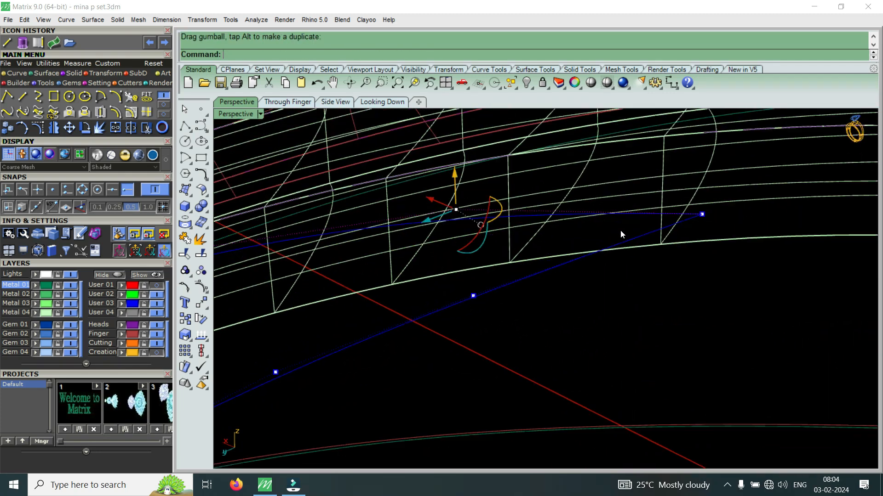
Step: Adjust the following control points near the curves' shared end to match the band's slope
{"action": "mouse_move", "coordinate": [539, 255]}
{"action": "right_mouse_down"}
{"action": "mouse_move", "coordinate": [532, 205]}
{"action": "mouse_move", "coordinate": [498, 227]}
{"action": "mouse_move", "coordinate": [518, 256]}
{"action": "right_mouse_up"}
{"action": "scroll", "coordinate": [591, 266], "scroll_direction": "up", "scroll_amount": 5}
{"action": "left_click_drag", "start_coordinate": [600, 322], "coordinate": [657, 209]}
{"action": "scroll", "coordinate": [568, 239], "scroll_direction": "down", "scroll_amount": 5}
{"action": "right_click_drag", "start_coordinate": [561, 236], "coordinate": [520, 237]}
{"action": "scroll", "coordinate": [519, 238], "scroll_direction": "up", "scroll_amount": 4}
{"action": "left_click_drag", "start_coordinate": [475, 288], "coordinate": [542, 241]}
{"action": "left_click_drag", "start_coordinate": [498, 215], "coordinate": [553, 150]}
{"action": "left_click", "coordinate": [504, 211]}
{"action": "scroll", "coordinate": [504, 210], "scroll_direction": "up", "scroll_amount": 4}
{"action": "left_click_drag", "start_coordinate": [506, 132], "coordinate": [520, 125]}
{"action": "left_click", "coordinate": [584, 239]}
Step: Adjust the outer curve's control point farther along the arch beside the band, and hide the control points
{"action": "scroll", "coordinate": [590, 244], "scroll_direction": "down", "scroll_amount": 5}
{"action": "right_click_drag", "start_coordinate": [590, 244], "coordinate": [493, 266]}
{"action": "scroll", "coordinate": [492, 267], "scroll_direction": "down", "scroll_amount": 5}
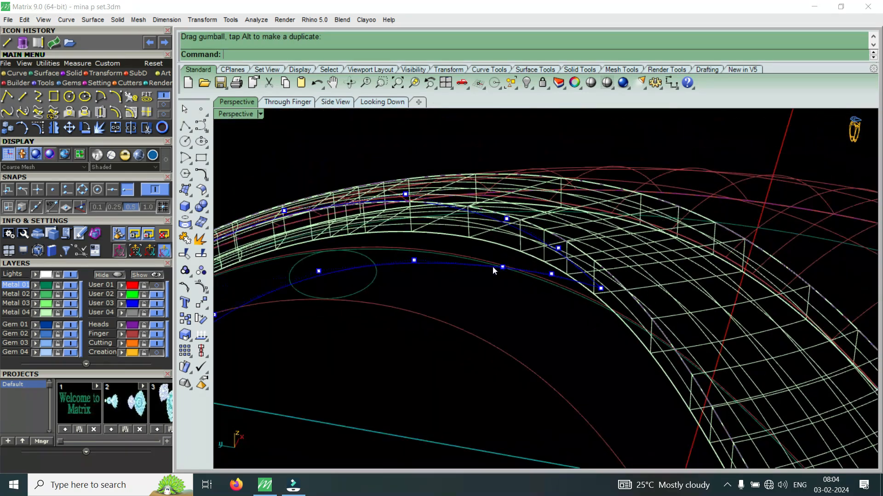
{"action": "scroll", "coordinate": [378, 200], "scroll_direction": "up", "scroll_amount": 5}
{"action": "left_click_drag", "start_coordinate": [396, 138], "coordinate": [442, 201]}
{"action": "left_click_drag", "start_coordinate": [422, 167], "coordinate": [430, 171]}
{"action": "left_click", "coordinate": [508, 235]}
{"action": "scroll", "coordinate": [509, 237], "scroll_direction": "down", "scroll_amount": 10}
{"action": "key", "text": "Escape"}
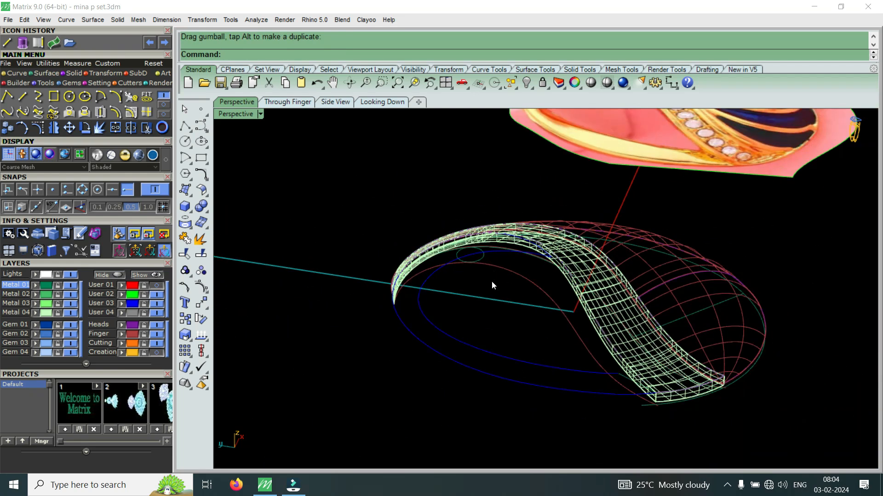
Step: Set up a Sweep2 with the inner and outer blue curves as rails and the short curve at their lower end as cross section
{"action": "right_click_drag", "start_coordinate": [492, 281], "coordinate": [572, 362]}
{"action": "type", "text": "S2"}
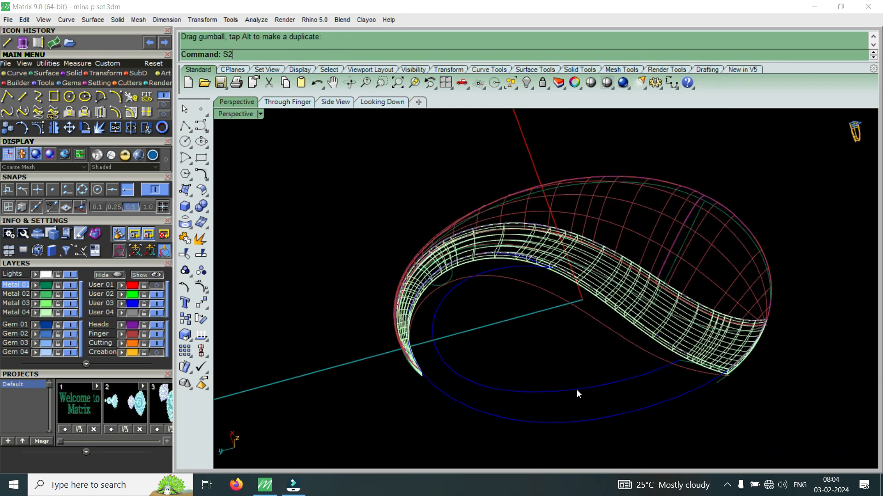
{"action": "key", "text": "Return"}
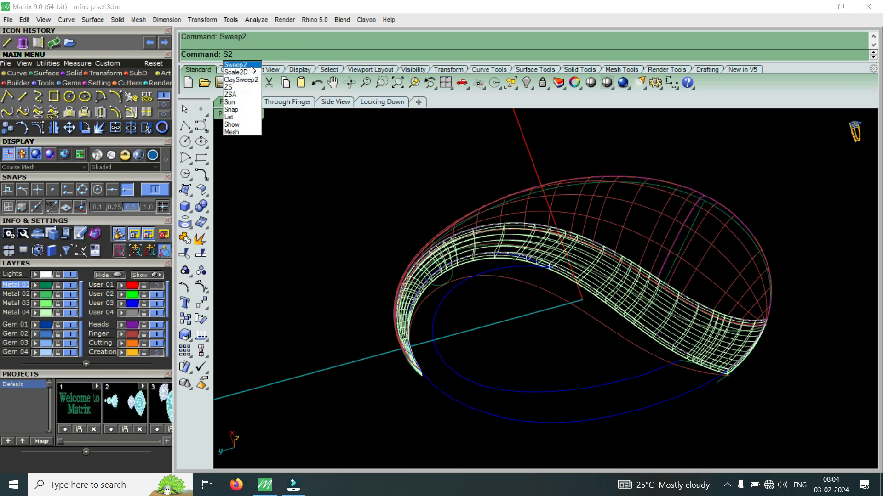
{"action": "left_click", "coordinate": [503, 390]}
{"action": "left_click", "coordinate": [522, 416]}
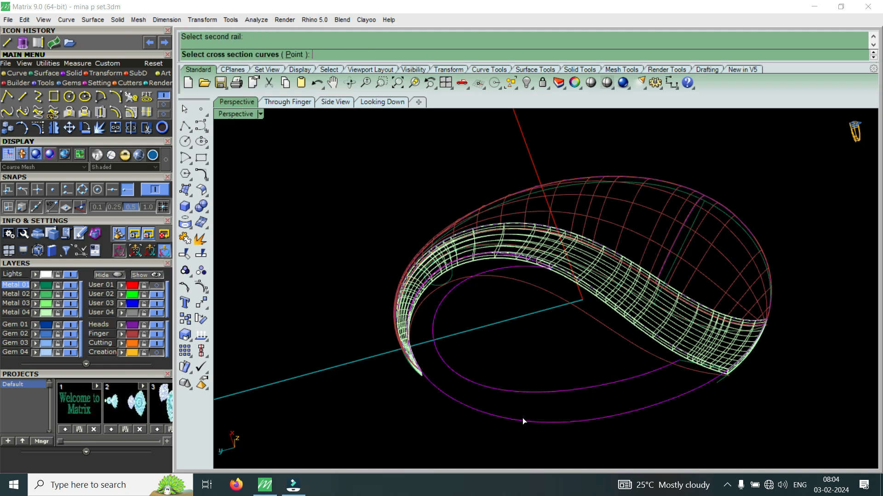
{"action": "scroll", "coordinate": [680, 358], "scroll_direction": "up", "scroll_amount": 5}
{"action": "left_click", "coordinate": [665, 350]}
{"action": "scroll", "coordinate": [666, 350], "scroll_direction": "down", "scroll_amount": 5}
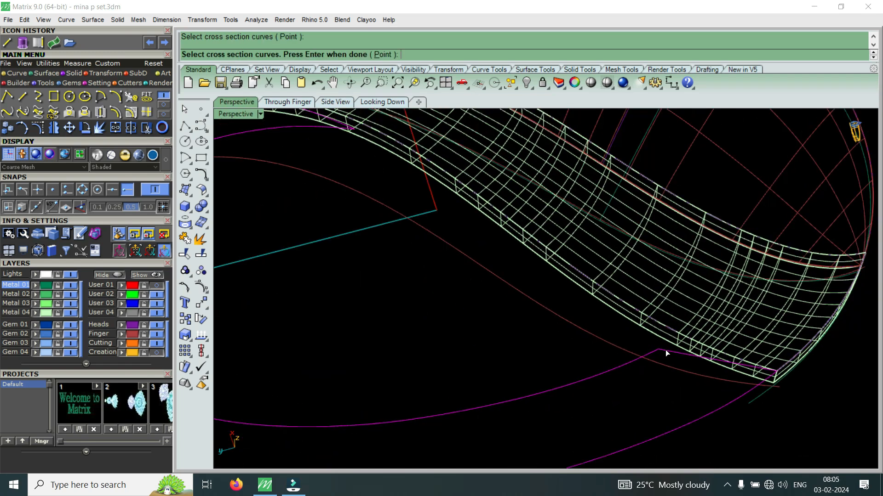
{"action": "key", "text": "Return"}
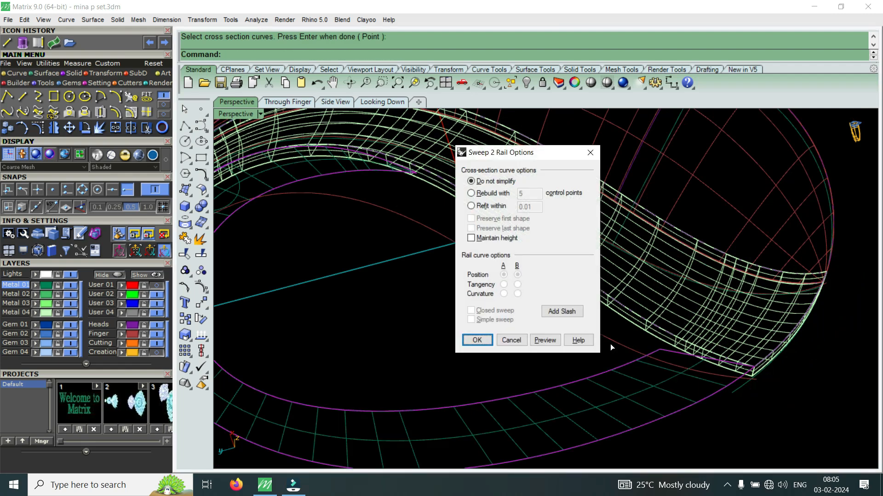
Step: Add a slash to the sweep, connecting both rails along the upper arch beside the band
{"action": "left_click", "coordinate": [561, 311]}
{"action": "scroll", "coordinate": [525, 332], "scroll_direction": "down", "scroll_amount": 3}
{"action": "scroll", "coordinate": [525, 332], "scroll_direction": "up", "scroll_amount": 6}
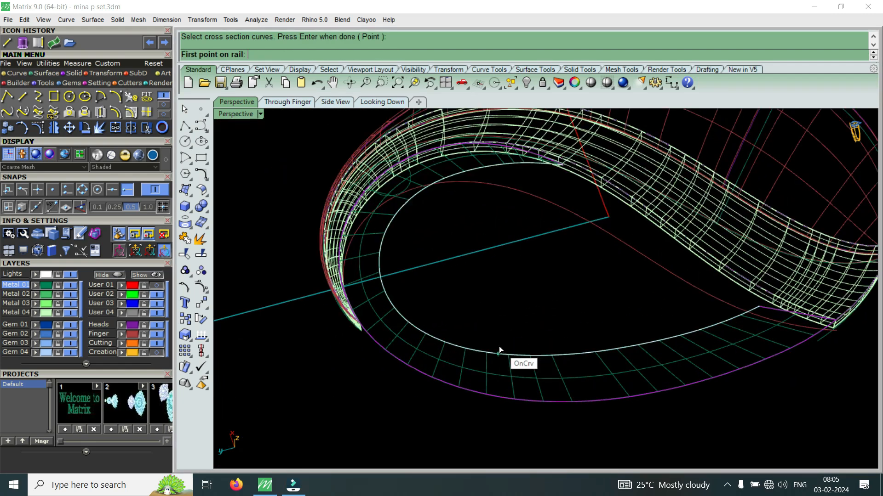
{"action": "scroll", "coordinate": [500, 172], "scroll_direction": "up", "scroll_amount": 2}
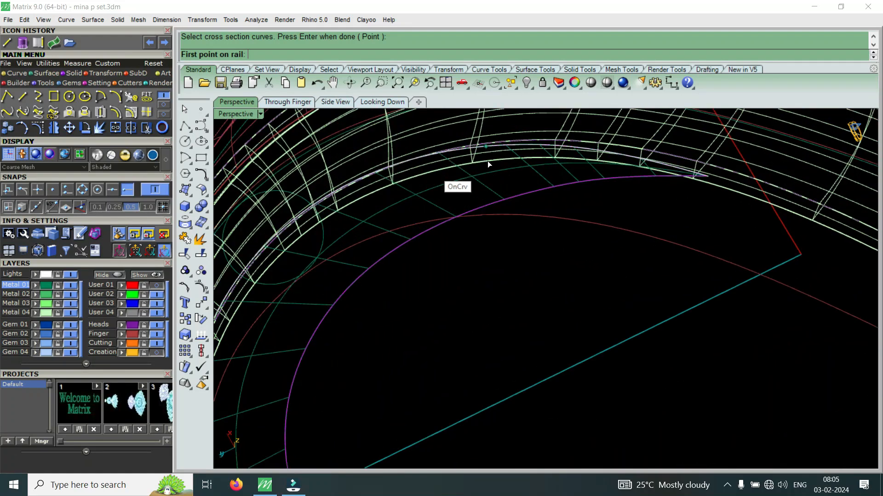
{"action": "scroll", "coordinate": [489, 156], "scroll_direction": "up", "scroll_amount": 3}
{"action": "scroll", "coordinate": [487, 145], "scroll_direction": "up", "scroll_amount": 2}
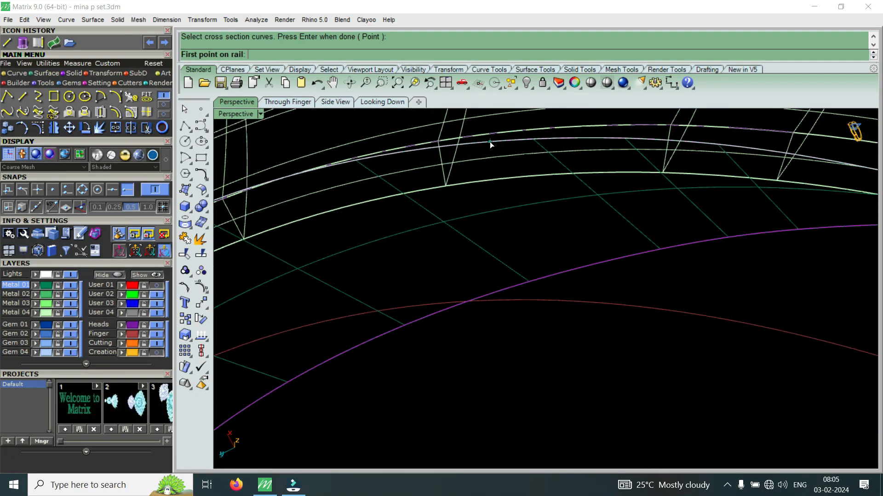
{"action": "scroll", "coordinate": [492, 143], "scroll_direction": "down", "scroll_amount": 2}
{"action": "left_click", "coordinate": [493, 192]}
{"action": "scroll", "coordinate": [545, 262], "scroll_direction": "down", "scroll_amount": 4}
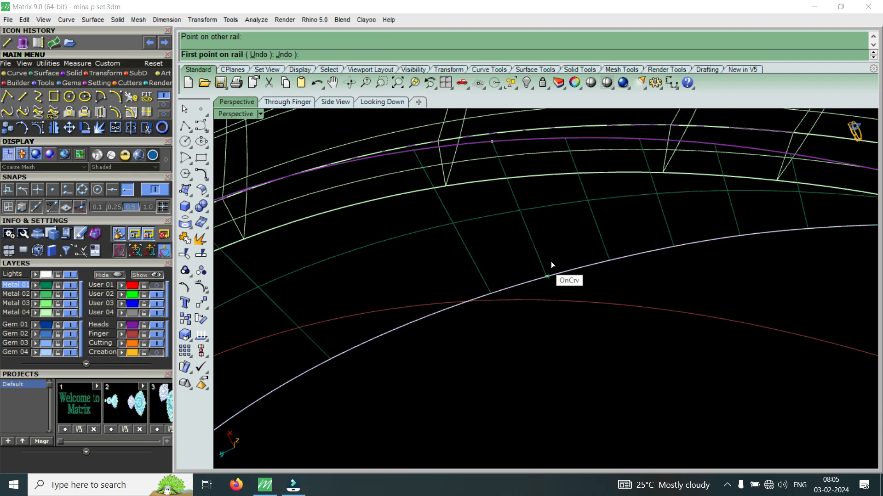
Step: Add two more slashes between the rails along the curved stretch beside the band
{"action": "scroll", "coordinate": [391, 283], "scroll_direction": "down", "scroll_amount": 3}
{"action": "scroll", "coordinate": [377, 265], "scroll_direction": "up", "scroll_amount": 4}
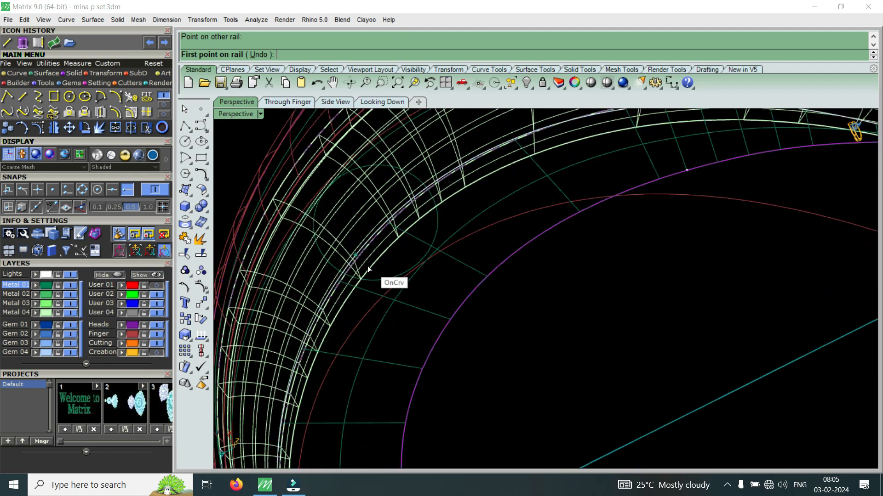
{"action": "left_click", "coordinate": [365, 265]}
{"action": "left_click", "coordinate": [498, 242]}
{"action": "scroll", "coordinate": [394, 384], "scroll_direction": "up", "scroll_amount": 3}
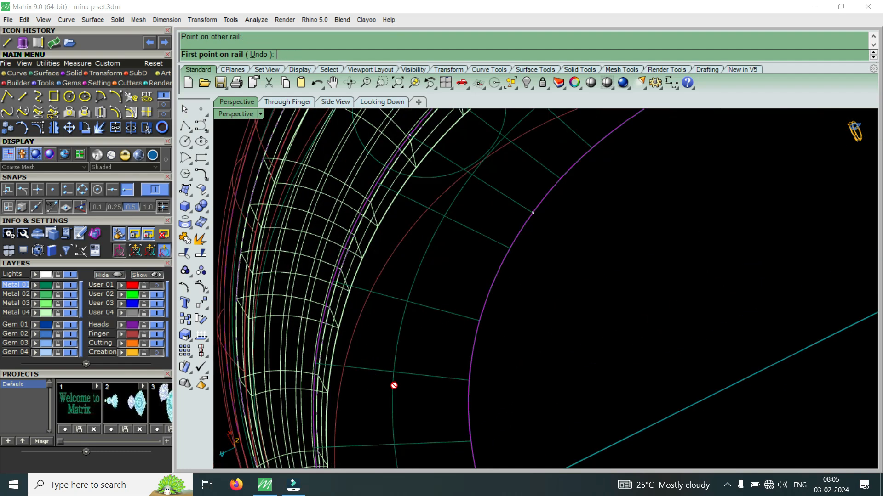
{"action": "left_click", "coordinate": [334, 415]}
{"action": "left_click", "coordinate": [448, 418]}
Step: Add slashes between the rails just past the band's pointed tip and midway along the open stretch
{"action": "scroll", "coordinate": [452, 307], "scroll_direction": "down", "scroll_amount": 5}
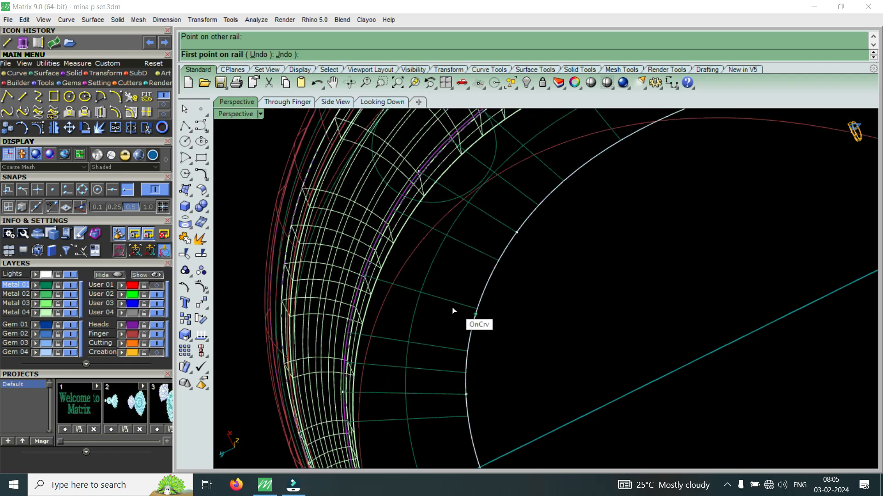
{"action": "scroll", "coordinate": [452, 304], "scroll_direction": "down", "scroll_amount": 4}
{"action": "right_click_drag", "start_coordinate": [504, 352], "coordinate": [467, 358]}
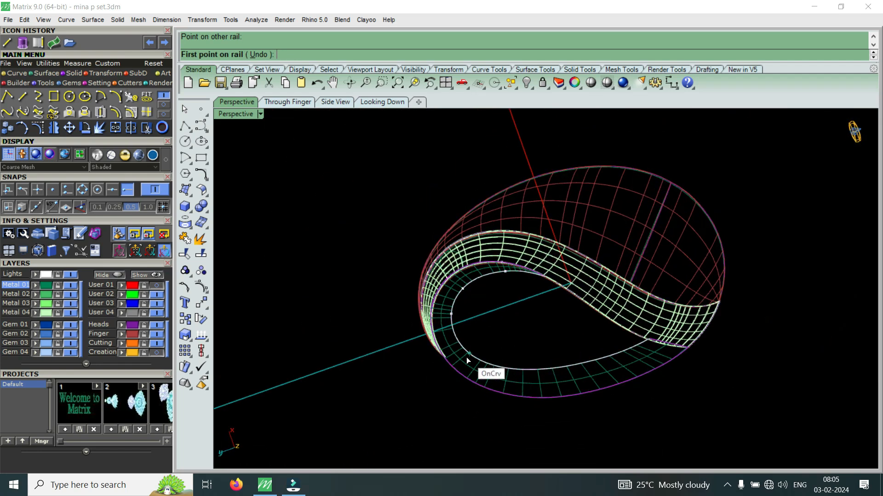
{"action": "scroll", "coordinate": [462, 362], "scroll_direction": "up", "scroll_amount": 8}
{"action": "left_click", "coordinate": [445, 387]}
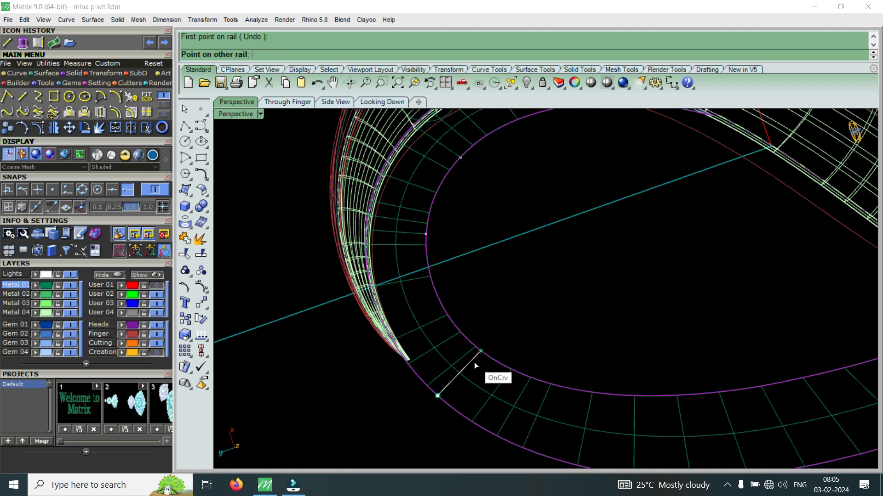
{"action": "left_click", "coordinate": [474, 362]}
{"action": "scroll", "coordinate": [472, 356], "scroll_direction": "down", "scroll_amount": 2}
{"action": "scroll", "coordinate": [473, 356], "scroll_direction": "down", "scroll_amount": 4}
{"action": "scroll", "coordinate": [600, 386], "scroll_direction": "up", "scroll_amount": 6}
{"action": "left_click", "coordinate": [610, 404]}
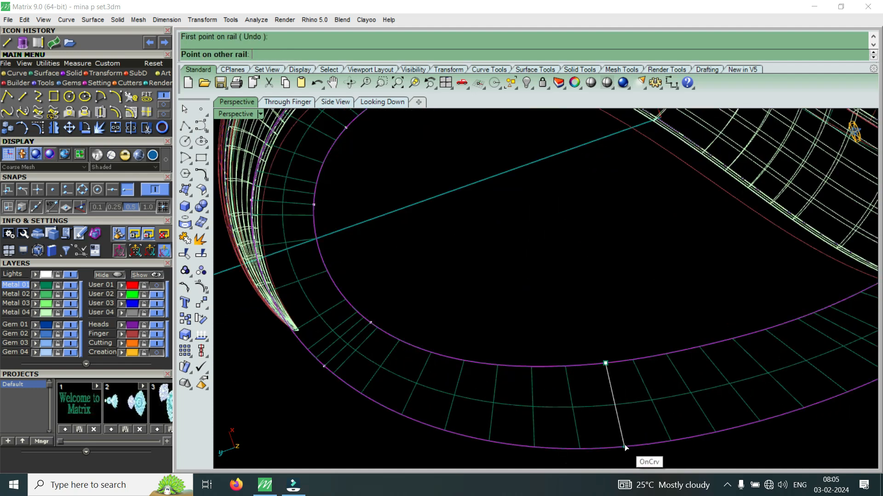
{"action": "left_click", "coordinate": [624, 446]}
Step: Add a final slash toward the cross-section end and create the sweep with Do not simplify
{"action": "scroll", "coordinate": [536, 399], "scroll_direction": "down", "scroll_amount": 4}
{"action": "scroll", "coordinate": [536, 398], "scroll_direction": "down", "scroll_amount": 2}
{"action": "scroll", "coordinate": [703, 375], "scroll_direction": "up", "scroll_amount": 4}
{"action": "left_click", "coordinate": [642, 353]}
{"action": "left_click", "coordinate": [681, 421]}
{"action": "key", "text": "Return"}
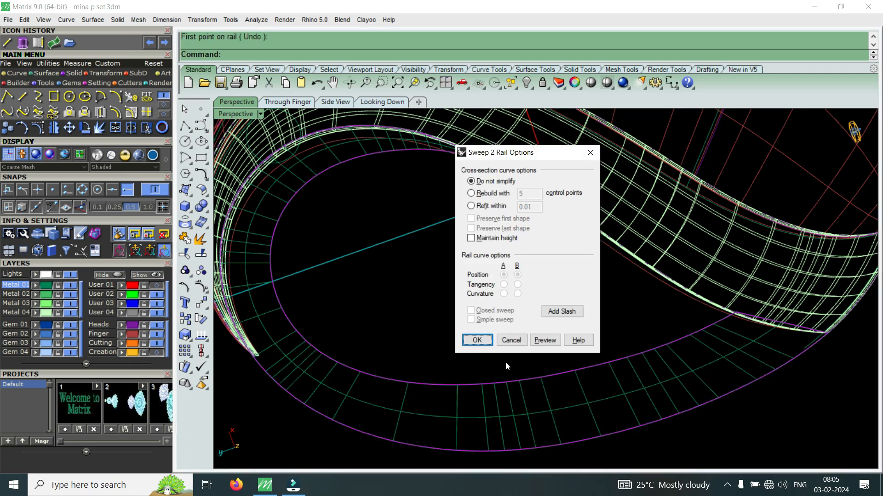
{"action": "left_click", "coordinate": [477, 340]}
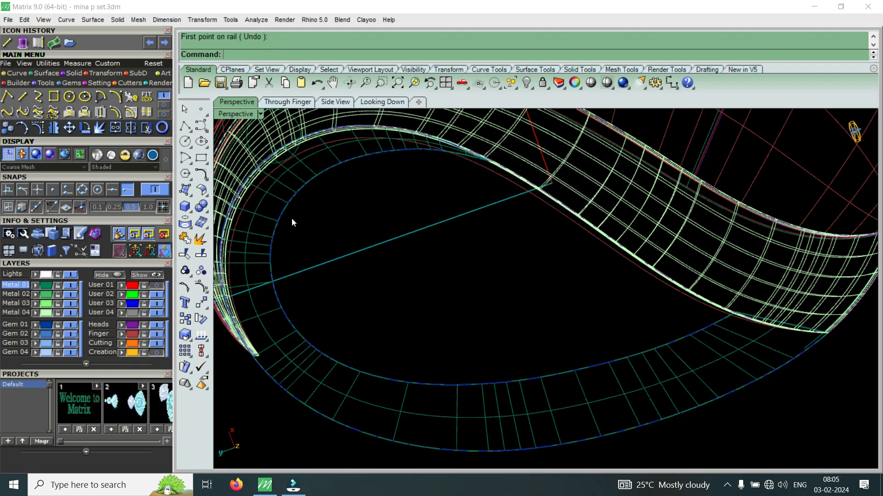
Step: Set the perspective view to Shaded and extrude the swept surface into a solid with a distance of -1
{"action": "left_click", "coordinate": [245, 116]}
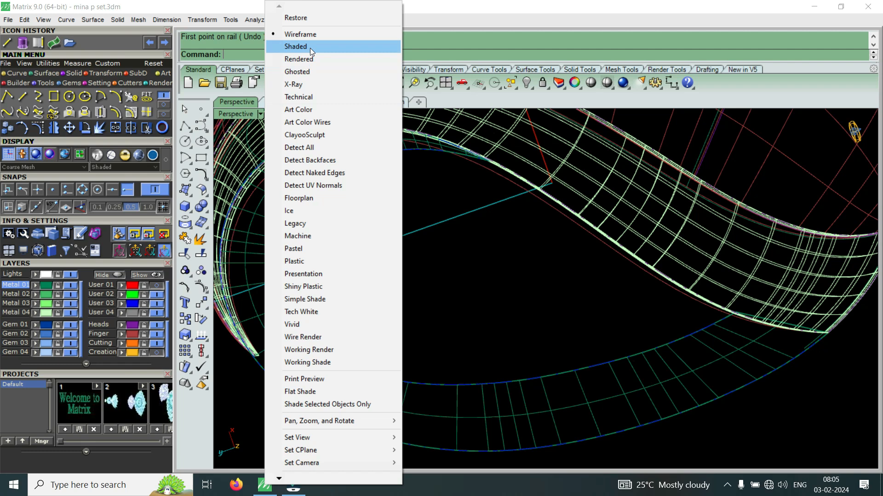
{"action": "left_click", "coordinate": [310, 48]}
{"action": "mouse_move", "coordinate": [401, 261]}
{"action": "right_mouse_down"}
{"action": "mouse_move", "coordinate": [428, 304]}
{"action": "mouse_move", "coordinate": [359, 201]}
{"action": "mouse_move", "coordinate": [459, 187]}
{"action": "mouse_move", "coordinate": [351, 275]}
{"action": "mouse_move", "coordinate": [412, 302]}
{"action": "mouse_move", "coordinate": [381, 240]}
{"action": "mouse_move", "coordinate": [432, 269]}
{"action": "mouse_move", "coordinate": [432, 288]}
{"action": "right_mouse_up"}
{"action": "left_click", "coordinate": [431, 288]}
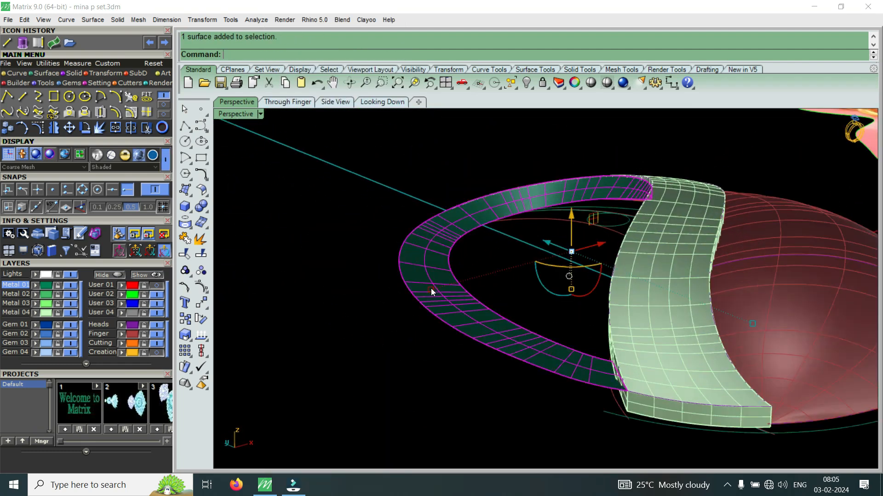
{"action": "left_click", "coordinate": [23, 44]}
{"action": "type", "text": "-"}
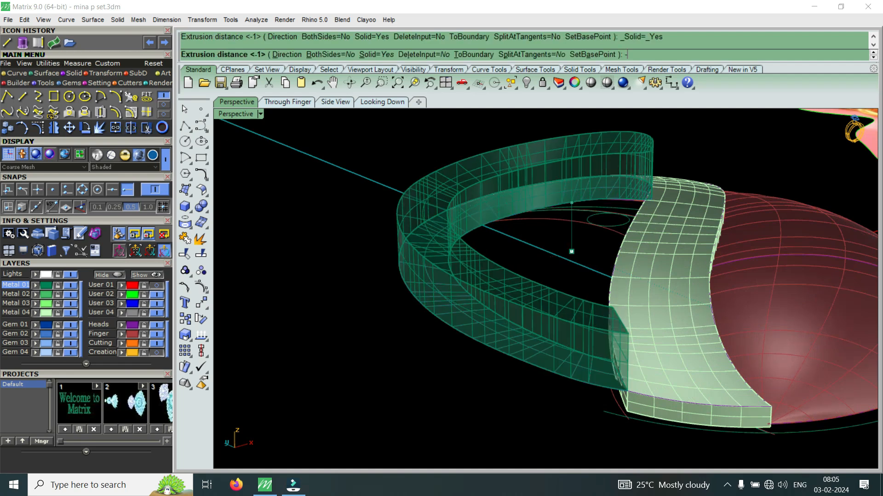
{"action": "type", "text": "1"}
{"action": "key", "text": "Return"}
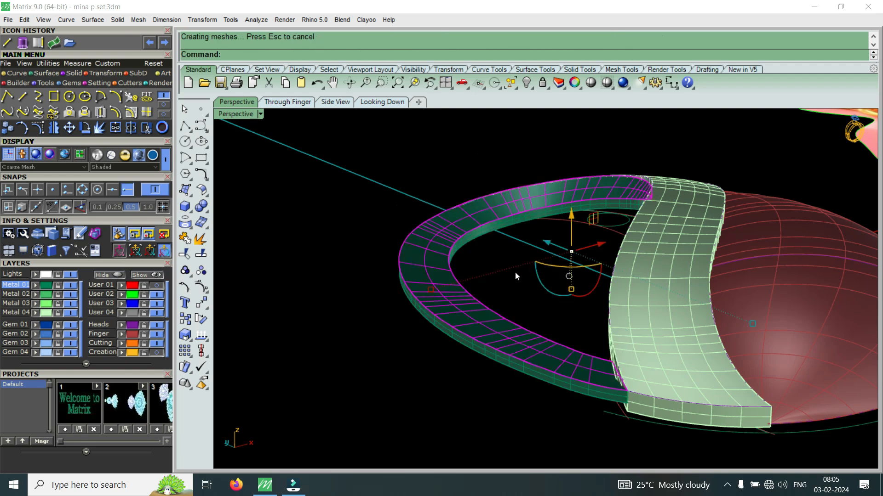
Step: Examine the extruded rim of the open loop against the smooth gold loop in the reference photo
{"action": "right_click_drag", "start_coordinate": [515, 272], "coordinate": [459, 295]}
{"action": "scroll", "coordinate": [440, 300], "scroll_direction": "down", "scroll_amount": 3}
{"action": "scroll", "coordinate": [622, 212], "scroll_direction": "up", "scroll_amount": 3}
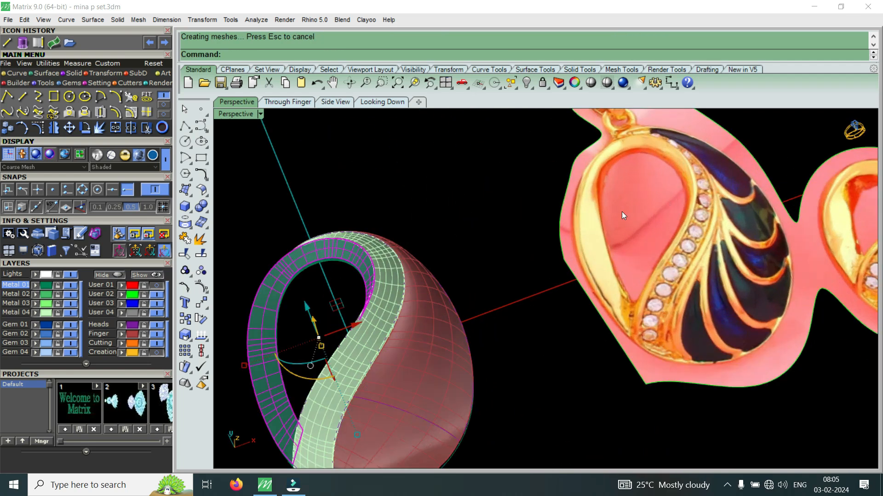
{"action": "scroll", "coordinate": [622, 212], "scroll_direction": "up", "scroll_amount": 1}
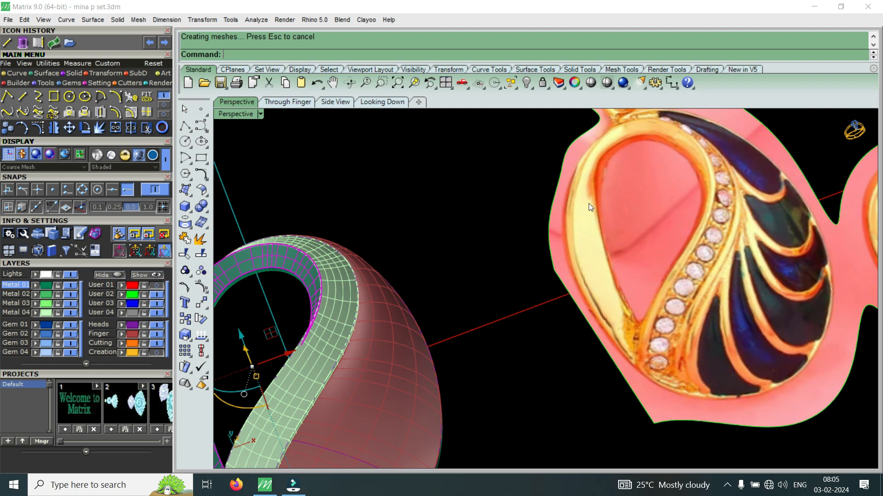
{"action": "scroll", "coordinate": [625, 237], "scroll_direction": "down", "scroll_amount": 4}
{"action": "right_click_drag", "start_coordinate": [513, 313], "coordinate": [547, 305]}
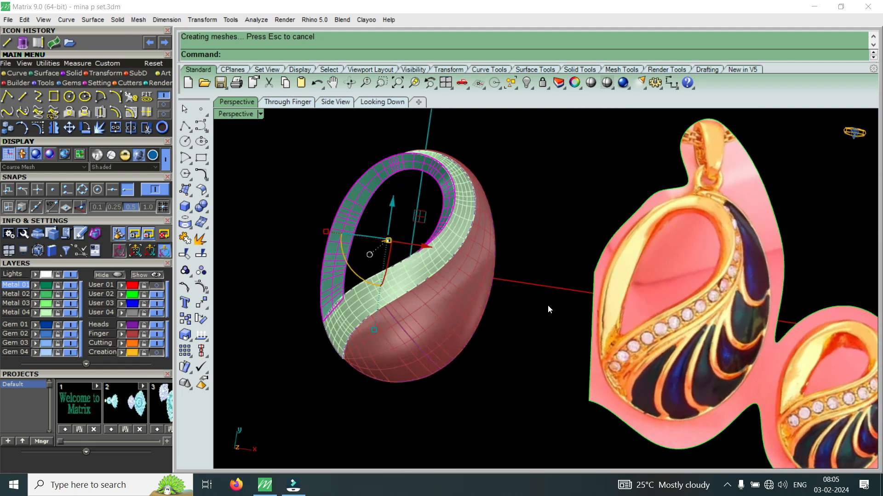
{"action": "right_click_drag", "start_coordinate": [647, 286], "coordinate": [480, 285]}
{"action": "scroll", "coordinate": [482, 282], "scroll_direction": "down", "scroll_amount": 6}
{"action": "scroll", "coordinate": [671, 220], "scroll_direction": "up", "scroll_amount": 8}
{"action": "scroll", "coordinate": [666, 221], "scroll_direction": "down", "scroll_amount": 6}
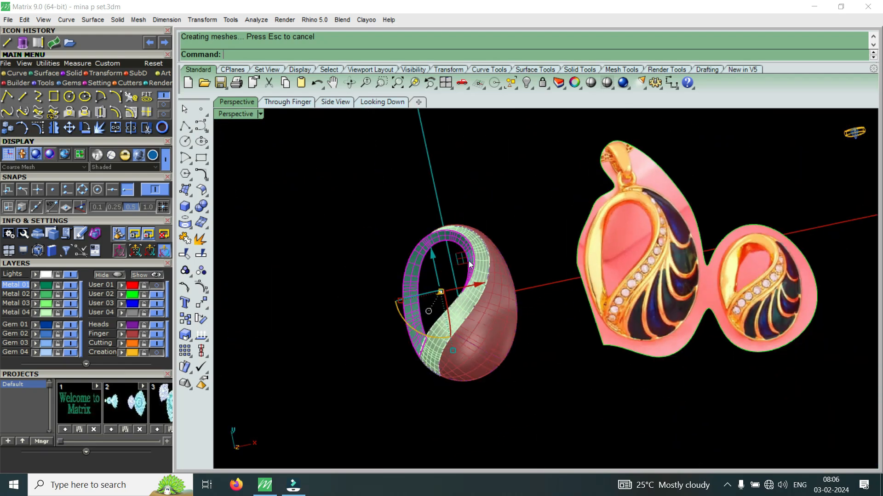
{"action": "scroll", "coordinate": [468, 261], "scroll_direction": "up", "scroll_amount": 9}
{"action": "right_click_drag", "start_coordinate": [489, 247], "coordinate": [506, 299]}
{"action": "scroll", "coordinate": [508, 290], "scroll_direction": "down", "scroll_amount": 6}
{"action": "right_click_drag", "start_coordinate": [575, 299], "coordinate": [621, 255]}
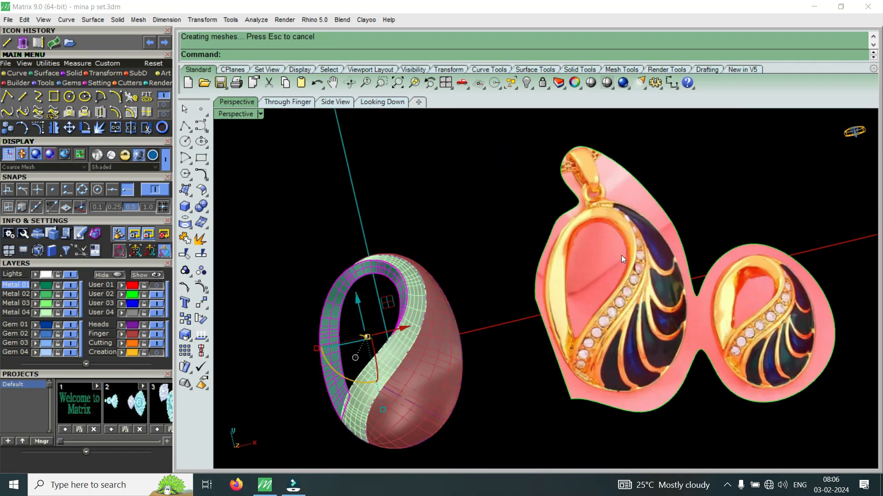
{"action": "scroll", "coordinate": [619, 209], "scroll_direction": "up", "scroll_amount": 5}
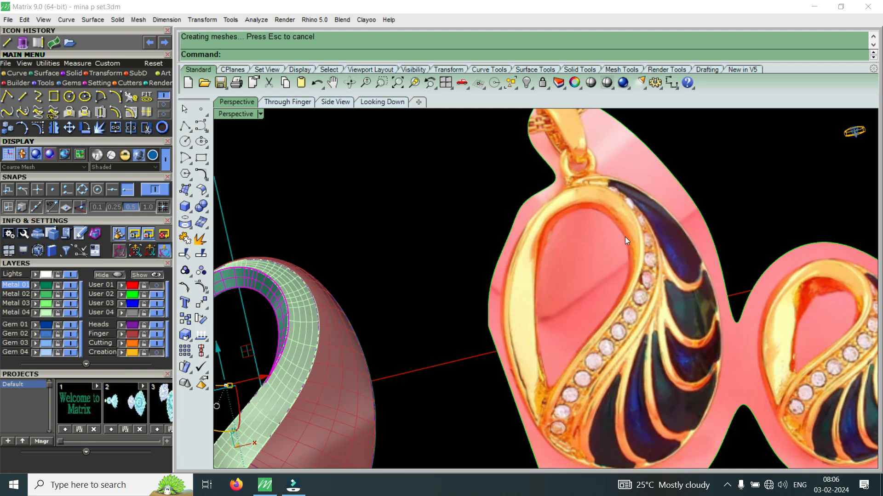
{"action": "scroll", "coordinate": [625, 236], "scroll_direction": "down", "scroll_amount": 5}
{"action": "scroll", "coordinate": [622, 256], "scroll_direction": "up", "scroll_amount": 5}
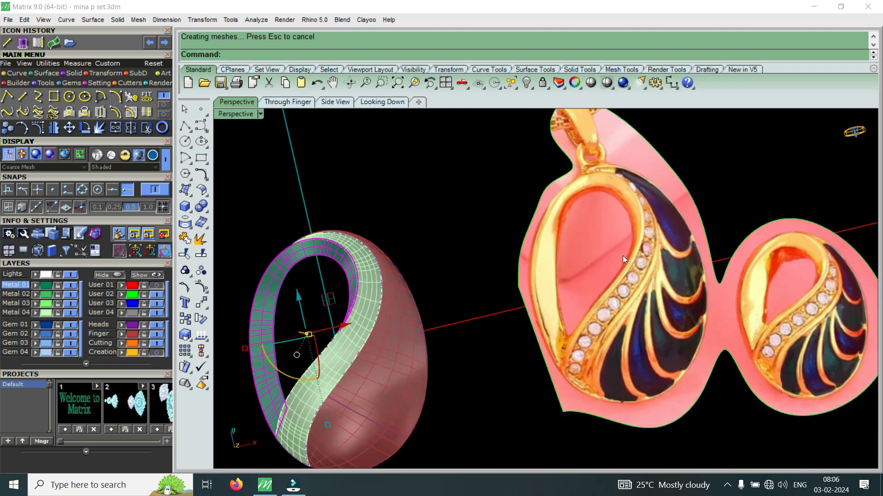
{"action": "scroll", "coordinate": [625, 269], "scroll_direction": "up", "scroll_amount": 3}
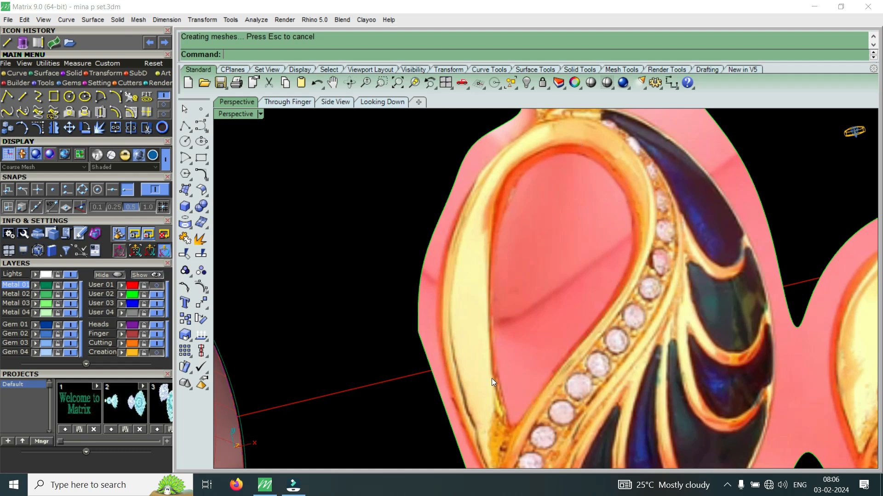
{"action": "scroll", "coordinate": [477, 322], "scroll_direction": "down", "scroll_amount": 6}
{"action": "scroll", "coordinate": [356, 349], "scroll_direction": "up", "scroll_amount": 7}
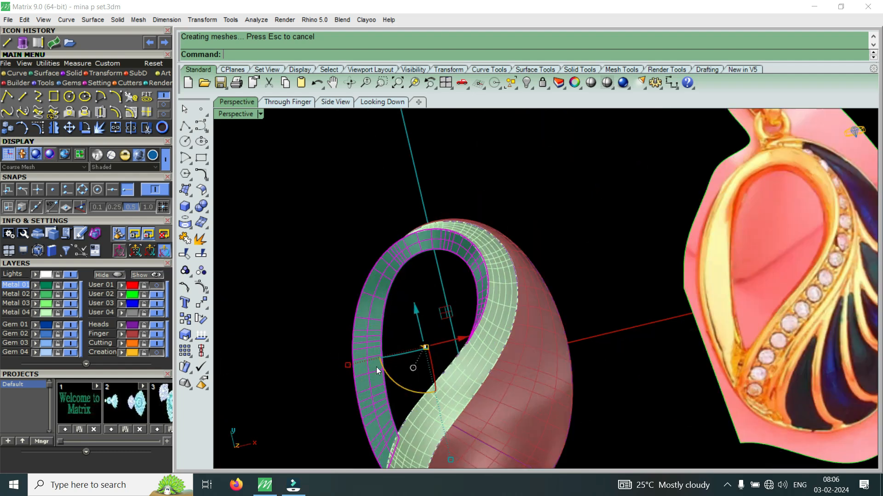
Step: Check how the rim's upper curve joins the pale green band, comparing it with the top of the photographed pendant
{"action": "right_click_drag", "start_coordinate": [377, 367], "coordinate": [515, 269]}
{"action": "scroll", "coordinate": [502, 326], "scroll_direction": "up", "scroll_amount": 6}
{"action": "right_click_drag", "start_coordinate": [496, 310], "coordinate": [529, 329]}
{"action": "scroll", "coordinate": [613, 329], "scroll_direction": "down", "scroll_amount": 8}
{"action": "right_click_drag", "start_coordinate": [722, 235], "coordinate": [661, 265]}
{"action": "scroll", "coordinate": [661, 265], "scroll_direction": "up", "scroll_amount": 5}
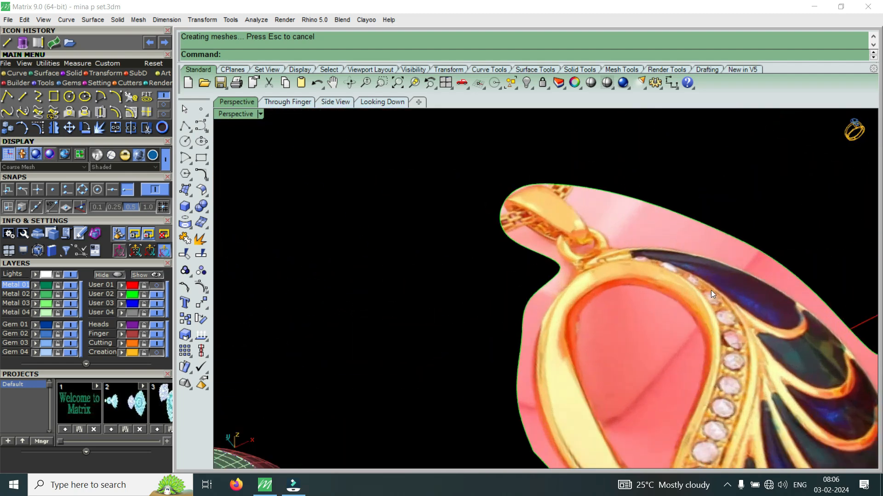
{"action": "scroll", "coordinate": [623, 258], "scroll_direction": "down", "scroll_amount": 7}
{"action": "scroll", "coordinate": [608, 289], "scroll_direction": "up", "scroll_amount": 10}
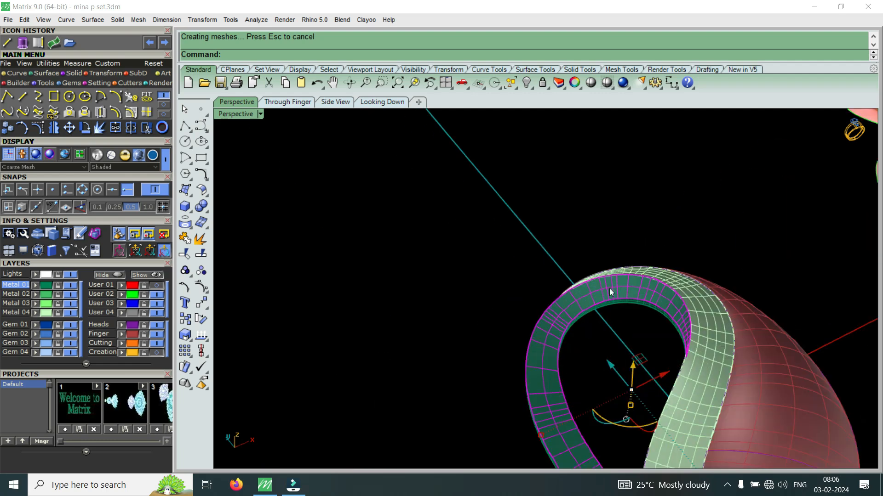
{"action": "scroll", "coordinate": [600, 263], "scroll_direction": "down", "scroll_amount": 7}
{"action": "right_click_drag", "start_coordinate": [639, 258], "coordinate": [684, 246]}
{"action": "scroll", "coordinate": [619, 250], "scroll_direction": "up", "scroll_amount": 4}
{"action": "right_click_drag", "start_coordinate": [619, 249], "coordinate": [495, 269]}
{"action": "scroll", "coordinate": [619, 239], "scroll_direction": "up", "scroll_amount": 4}
{"action": "right_click_drag", "start_coordinate": [620, 239], "coordinate": [492, 271]}
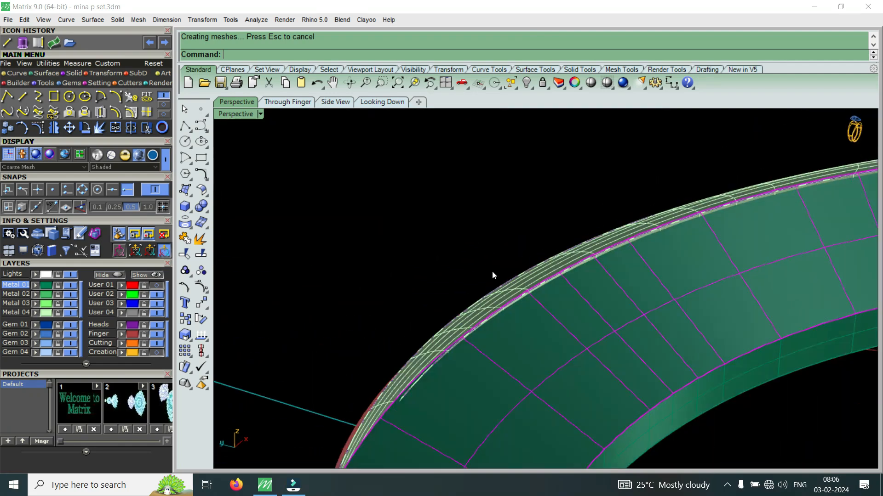
{"action": "scroll", "coordinate": [575, 255], "scroll_direction": "down", "scroll_amount": 6}
{"action": "right_click_drag", "start_coordinate": [574, 255], "coordinate": [531, 358]}
{"action": "scroll", "coordinate": [497, 275], "scroll_direction": "down", "scroll_amount": 7}
Step: Delete the original swept surface and assign the remaining solid rim to the Metal 02 layer
{"action": "key", "text": "Escape"}
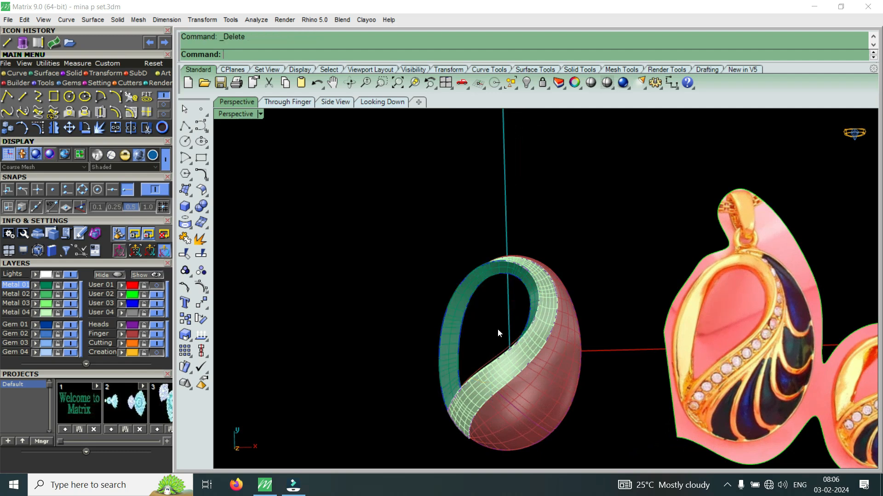
{"action": "scroll", "coordinate": [483, 322], "scroll_direction": "up", "scroll_amount": 3}
{"action": "left_click", "coordinate": [440, 311]}
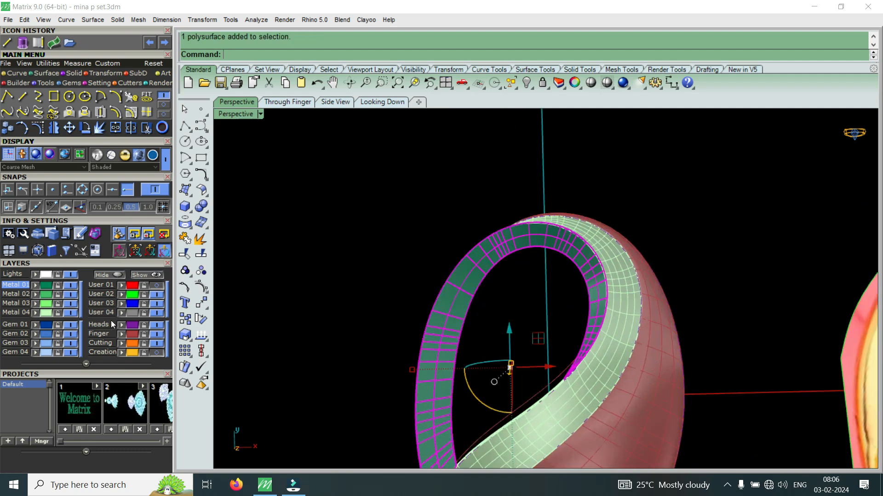
{"action": "left_click", "coordinate": [36, 297]}
{"action": "key", "text": "Escape"}
{"action": "scroll", "coordinate": [449, 262], "scroll_direction": "down", "scroll_amount": 6}
{"action": "mouse_move", "coordinate": [449, 264]}
{"action": "right_mouse_down"}
{"action": "mouse_move", "coordinate": [455, 301]}
{"action": "mouse_move", "coordinate": [463, 231]}
{"action": "mouse_move", "coordinate": [452, 260]}
{"action": "right_mouse_up"}
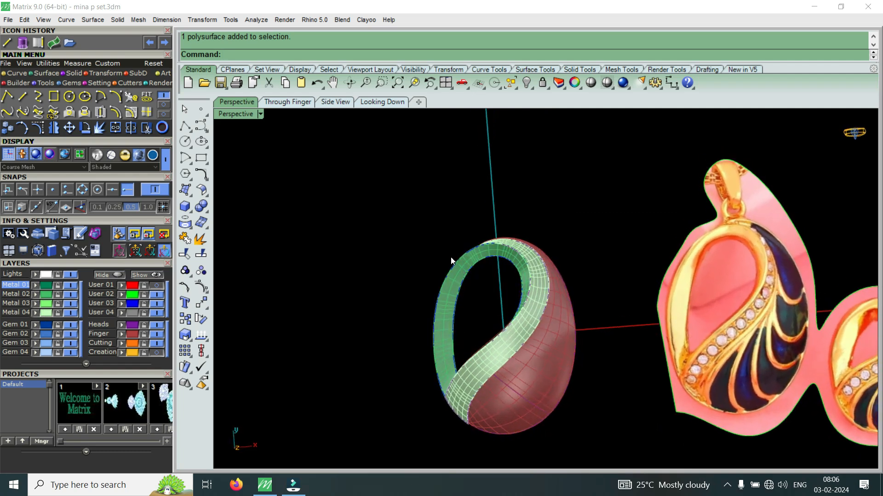
Step: Extrude the red domed surface downward into a solid, keeping the input surface
{"action": "scroll", "coordinate": [452, 259], "scroll_direction": "down", "scroll_amount": 6}
{"action": "scroll", "coordinate": [570, 317], "scroll_direction": "up", "scroll_amount": 6}
{"action": "scroll", "coordinate": [441, 286], "scroll_direction": "up", "scroll_amount": 3}
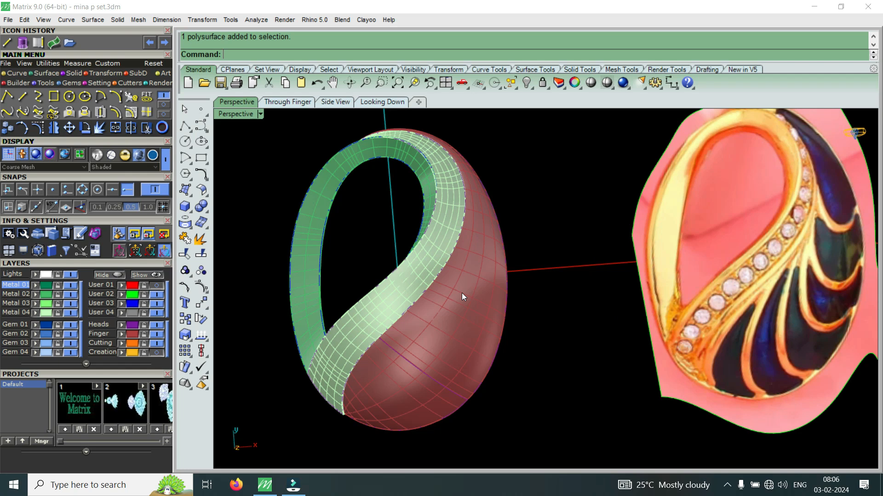
{"action": "left_click", "coordinate": [450, 357]}
{"action": "right_click_drag", "start_coordinate": [450, 357], "coordinate": [437, 272]}
{"action": "right_click_drag", "start_coordinate": [415, 303], "coordinate": [462, 327]}
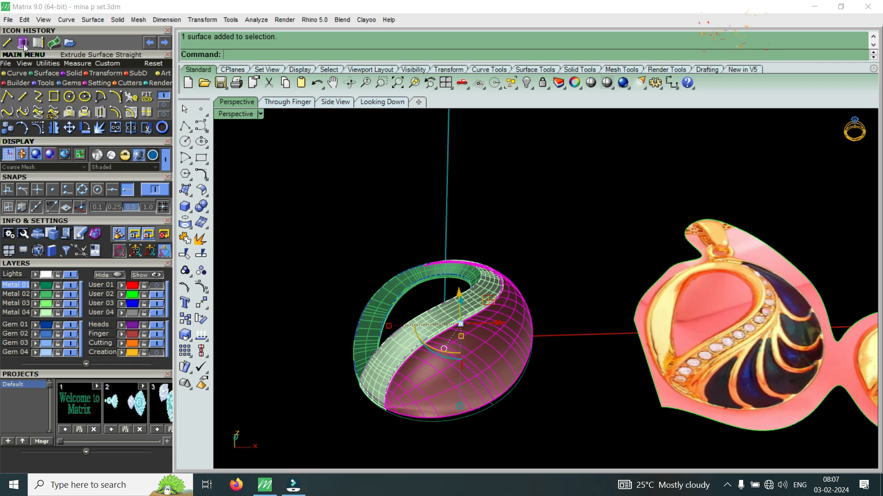
{"action": "scroll", "coordinate": [382, 313], "scroll_direction": "up", "scroll_amount": 5}
{"action": "right_click_drag", "start_coordinate": [383, 313], "coordinate": [607, 207]}
{"action": "right_click_drag", "start_coordinate": [701, 175], "coordinate": [629, 346]}
{"action": "scroll", "coordinate": [525, 249], "scroll_direction": "down", "scroll_amount": 8}
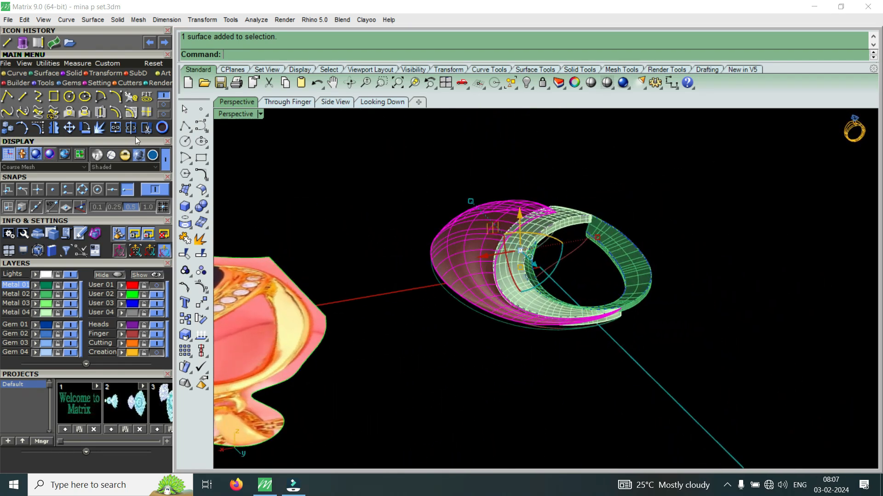
{"action": "left_click", "coordinate": [25, 45]}
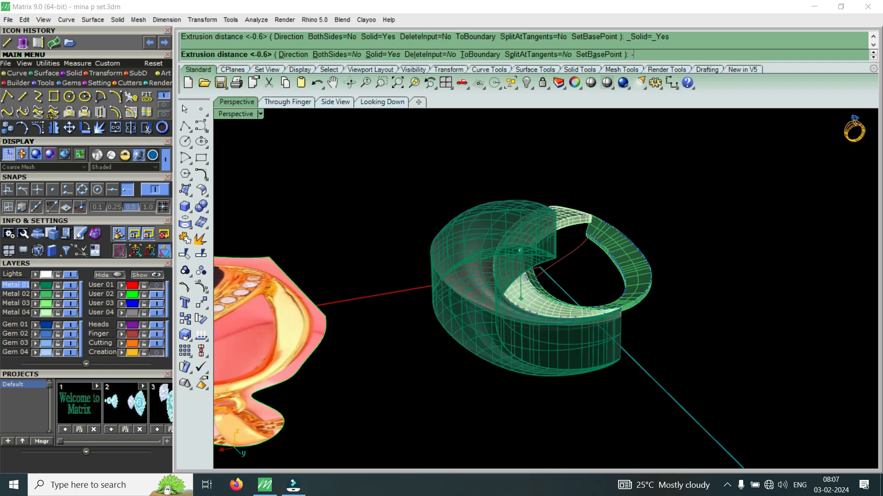
{"action": "key", "text": "Escape"}
{"action": "type", "text": "3DFace"}
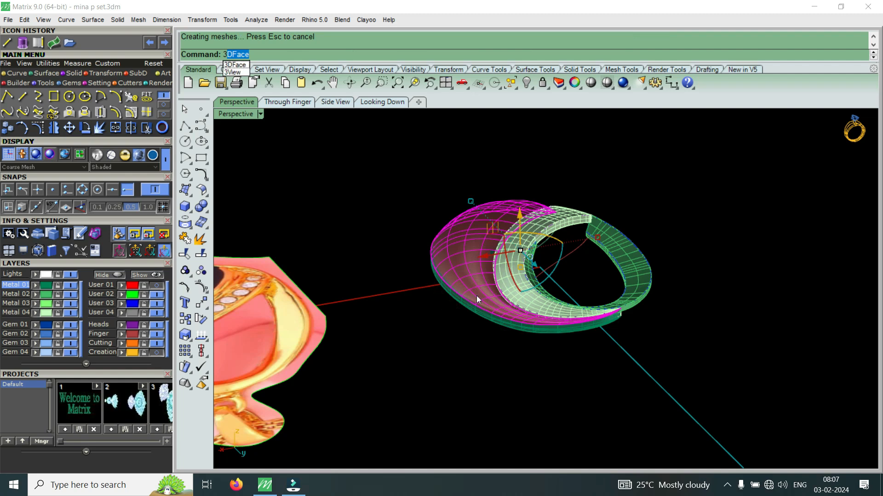
{"action": "scroll", "coordinate": [619, 337], "scroll_direction": "up", "scroll_amount": 3}
{"action": "key", "text": "BackSpace"}
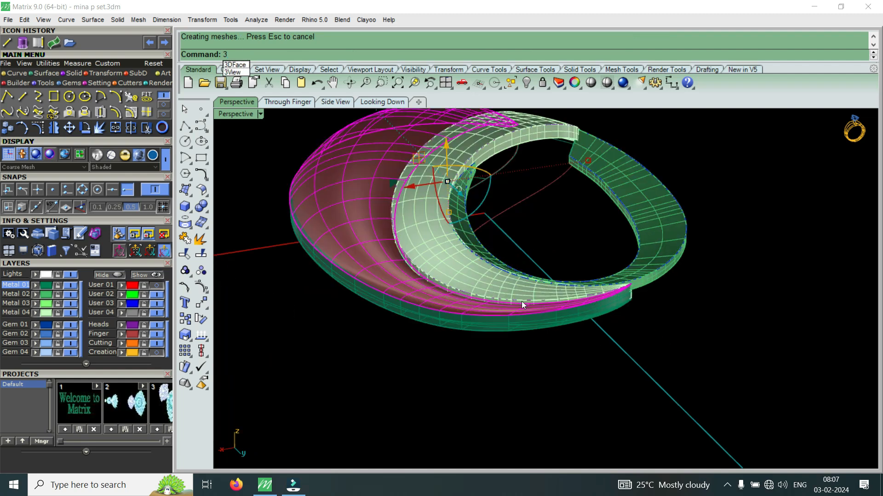
{"action": "scroll", "coordinate": [509, 325], "scroll_direction": "down", "scroll_amount": 4}
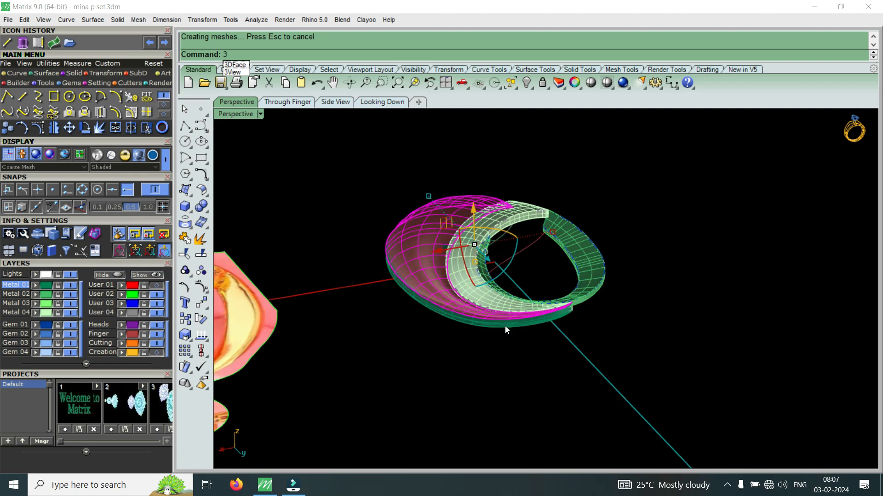
Step: Select the new solid beneath the domed surface and assign it to the User 04 layer
{"action": "right_click_drag", "start_coordinate": [504, 328], "coordinate": [458, 320]}
{"action": "scroll", "coordinate": [451, 224], "scroll_direction": "up", "scroll_amount": 5}
{"action": "key", "text": "Escape"}
{"action": "left_click", "coordinate": [455, 238]}
{"action": "left_click", "coordinate": [487, 257]}
{"action": "right_click_drag", "start_coordinate": [488, 257], "coordinate": [556, 309]}
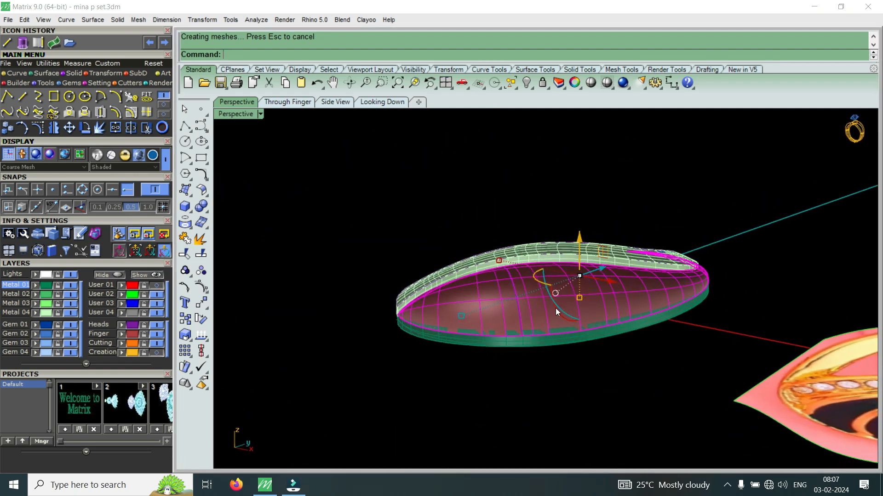
{"action": "scroll", "coordinate": [545, 347], "scroll_direction": "up", "scroll_amount": 5}
{"action": "left_click", "coordinate": [544, 347]}
{"action": "left_click", "coordinate": [583, 386]}
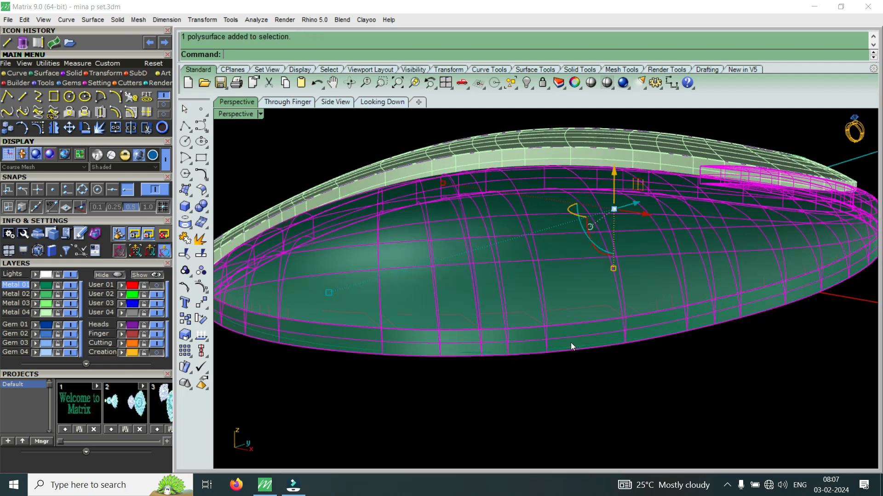
{"action": "left_click", "coordinate": [124, 316]}
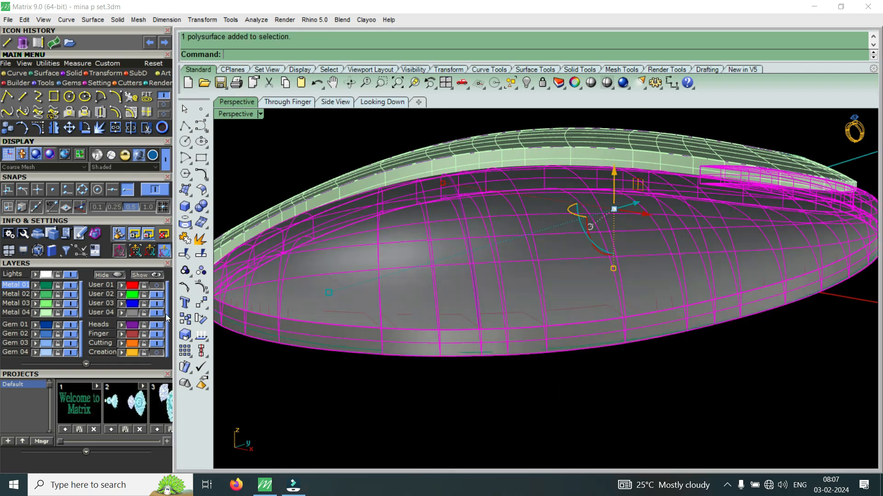
{"action": "key", "text": "Escape"}
Step: Study the curved gold partitions on the enamel side of the reference pendant in relation to the domed surface
{"action": "scroll", "coordinate": [530, 278], "scroll_direction": "down", "scroll_amount": 5}
{"action": "right_click_drag", "start_coordinate": [530, 278], "coordinate": [575, 296]}
{"action": "scroll", "coordinate": [576, 296], "scroll_direction": "down", "scroll_amount": 5}
{"action": "scroll", "coordinate": [576, 296], "scroll_direction": "up", "scroll_amount": 5}
{"action": "left_click", "coordinate": [563, 323]}
{"action": "left_click", "coordinate": [598, 366]}
{"action": "scroll", "coordinate": [504, 337], "scroll_direction": "down", "scroll_amount": 3}
{"action": "right_click_drag", "start_coordinate": [504, 337], "coordinate": [487, 292]}
{"action": "scroll", "coordinate": [486, 292], "scroll_direction": "down", "scroll_amount": 6}
{"action": "scroll", "coordinate": [642, 384], "scroll_direction": "up", "scroll_amount": 3}
{"action": "scroll", "coordinate": [643, 383], "scroll_direction": "up", "scroll_amount": 3}
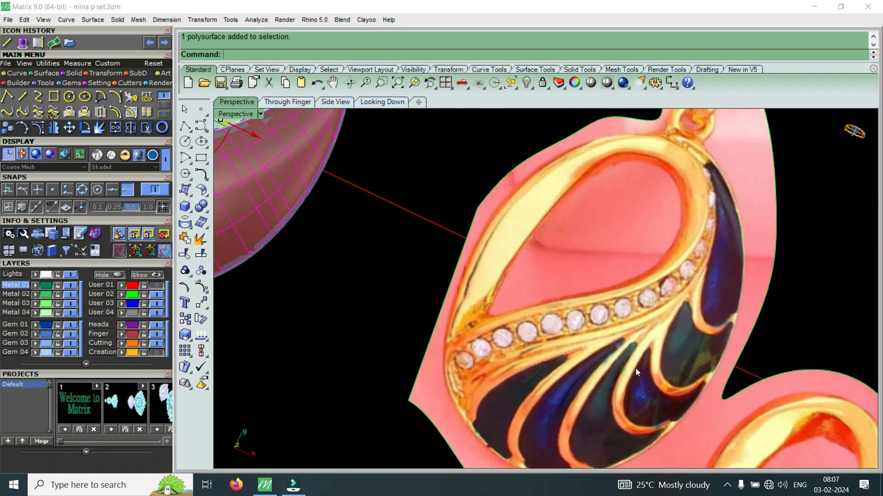
{"action": "scroll", "coordinate": [636, 368], "scroll_direction": "down", "scroll_amount": 3}
{"action": "scroll", "coordinate": [645, 350], "scroll_direction": "up", "scroll_amount": 4}
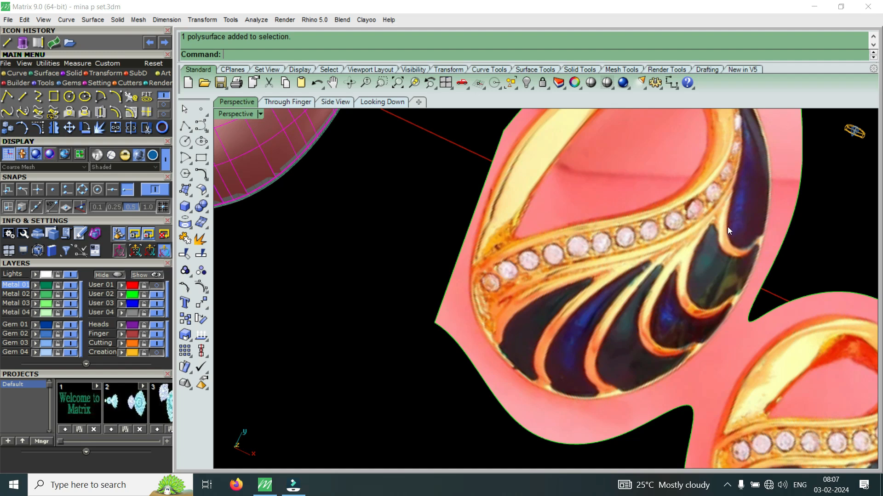
{"action": "scroll", "coordinate": [732, 310], "scroll_direction": "down", "scroll_amount": 4}
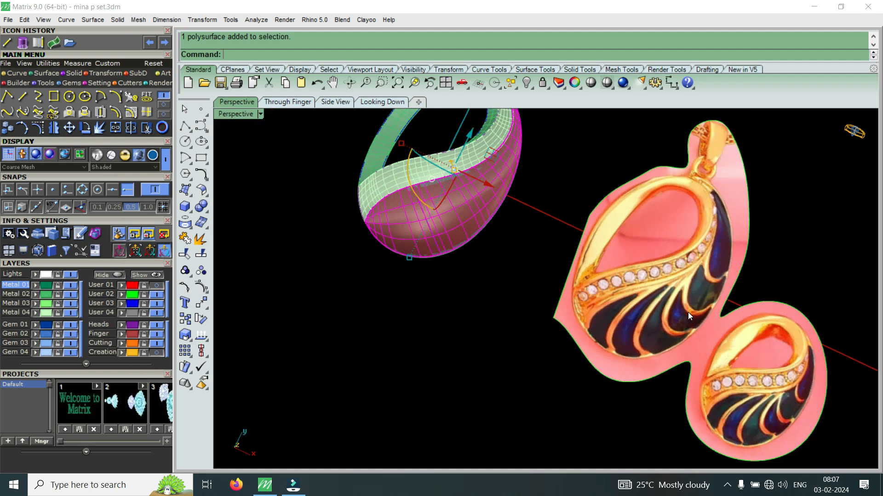
{"action": "scroll", "coordinate": [598, 333], "scroll_direction": "down", "scroll_amount": 3}
{"action": "scroll", "coordinate": [553, 258], "scroll_direction": "up", "scroll_amount": 5}
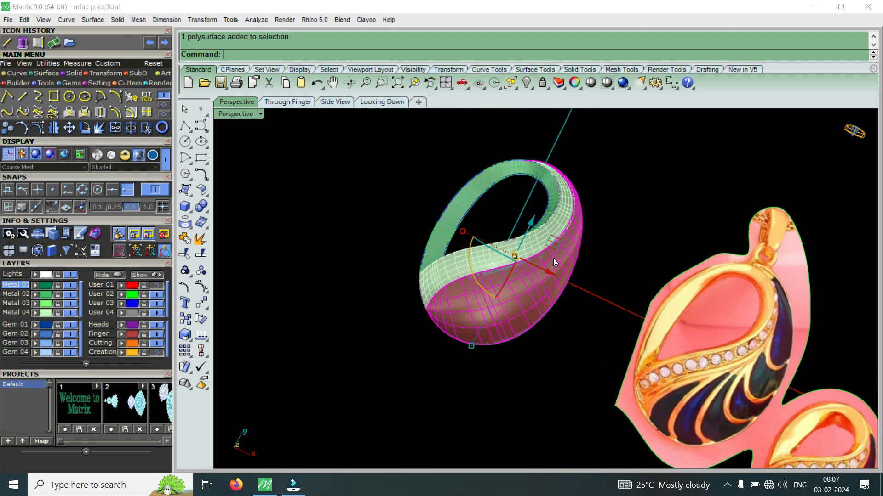
Step: Select only the red domed surface, show the four-view layout and flatten the surface with Squish
{"action": "scroll", "coordinate": [499, 305], "scroll_direction": "up", "scroll_amount": 4}
{"action": "left_click", "coordinate": [504, 318]}
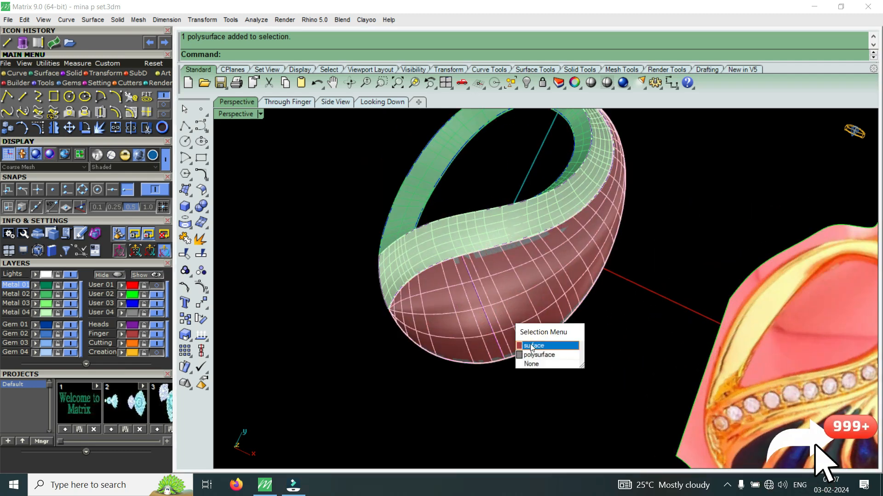
{"action": "left_click", "coordinate": [531, 343]}
{"action": "right_click_drag", "start_coordinate": [532, 342], "coordinate": [523, 254]}
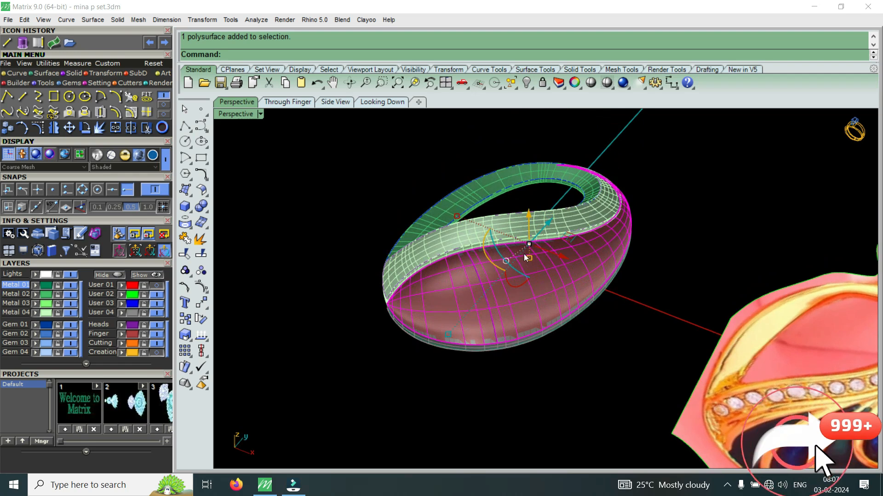
{"action": "double_click", "coordinate": [236, 115]}
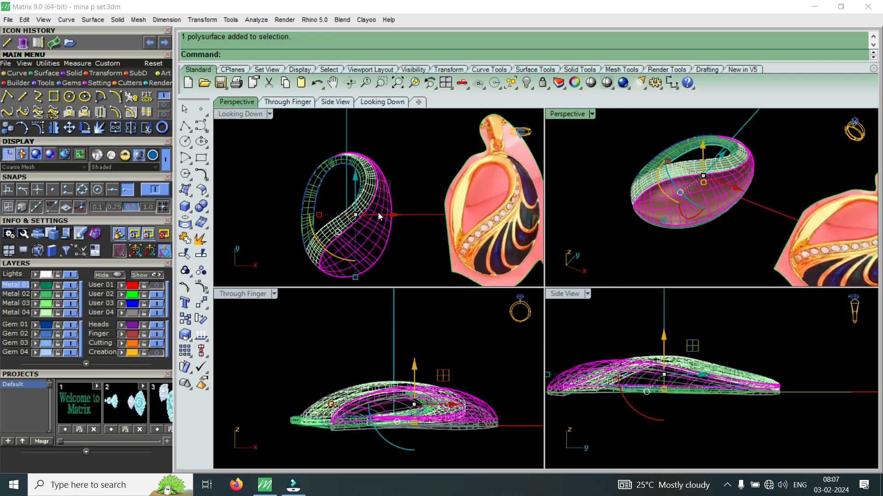
{"action": "type", "text": "Squish"}
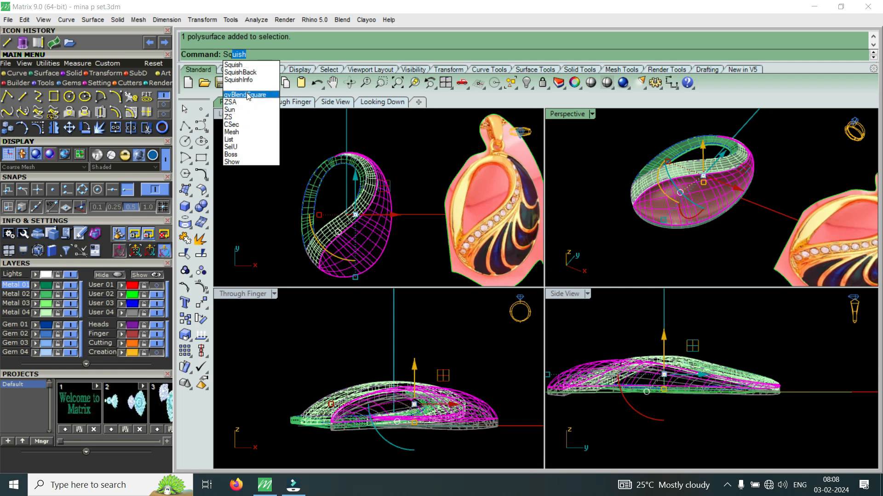
{"action": "left_click", "coordinate": [248, 68]}
{"action": "scroll", "coordinate": [359, 213], "scroll_direction": "down", "scroll_amount": 3}
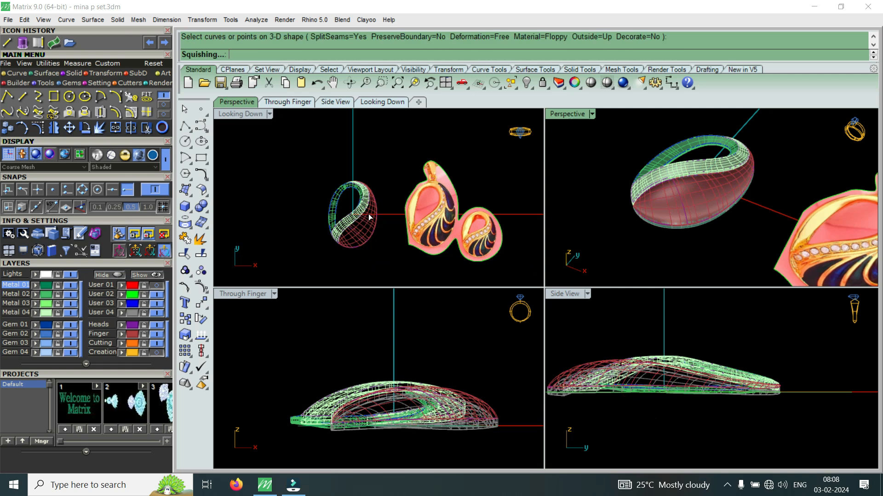
{"action": "scroll", "coordinate": [369, 203], "scroll_direction": "up", "scroll_amount": 5}
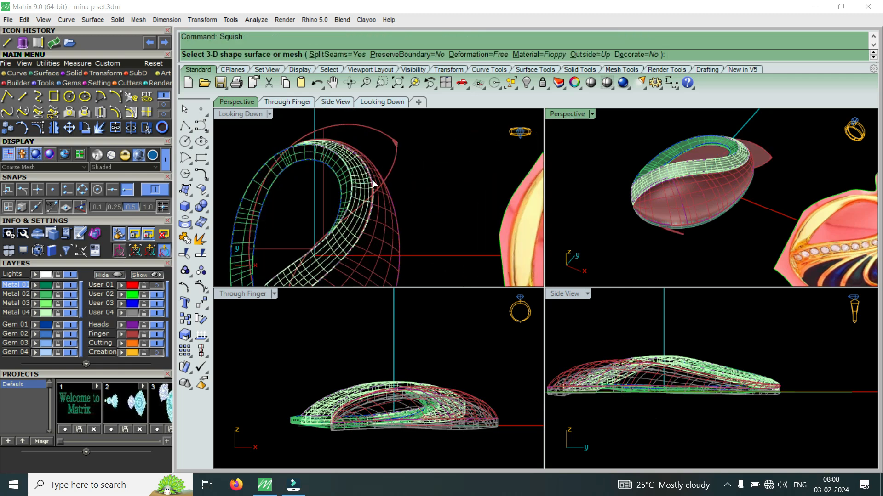
Step: Rotate the flattened surface half a turn about the origin in the Looking Down view
{"action": "key", "text": "Escape"}
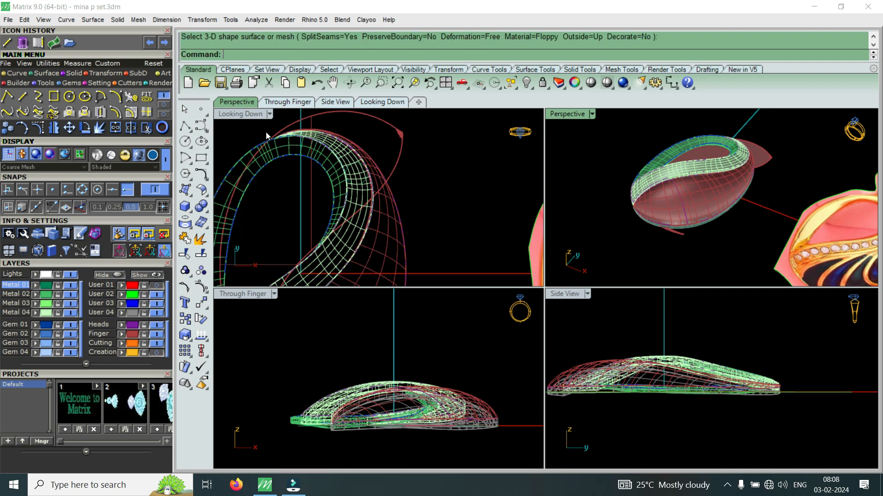
{"action": "double_click", "coordinate": [249, 115]}
{"action": "scroll", "coordinate": [406, 206], "scroll_direction": "down", "scroll_amount": 5}
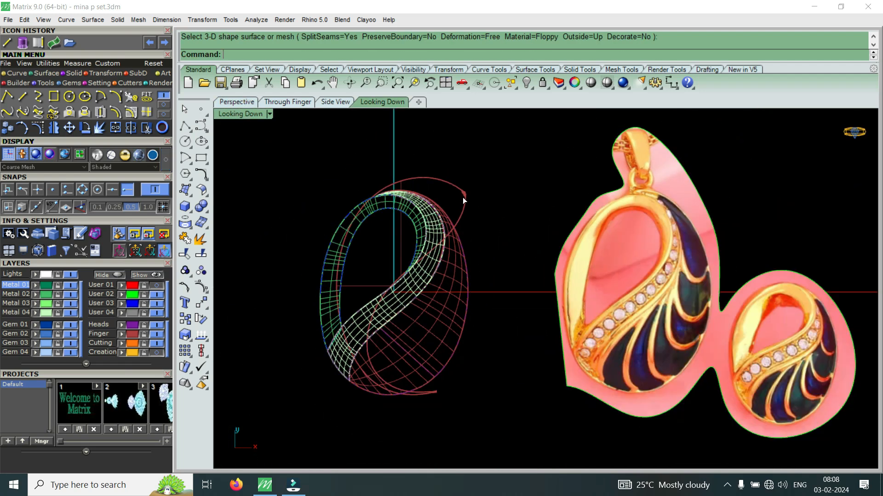
{"action": "left_click", "coordinate": [462, 197]}
{"action": "left_click", "coordinate": [84, 131]}
{"action": "type", "text": "0"}
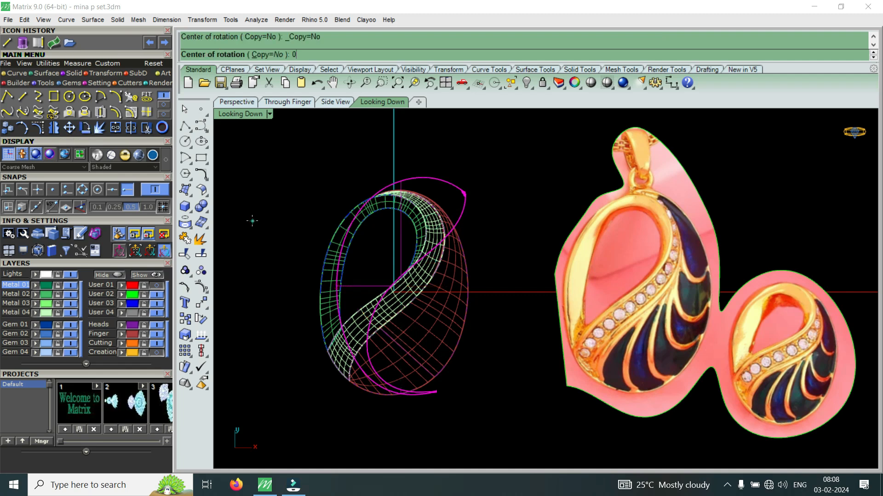
{"action": "key", "text": "Return"}
{"action": "left_click", "coordinate": [231, 291]}
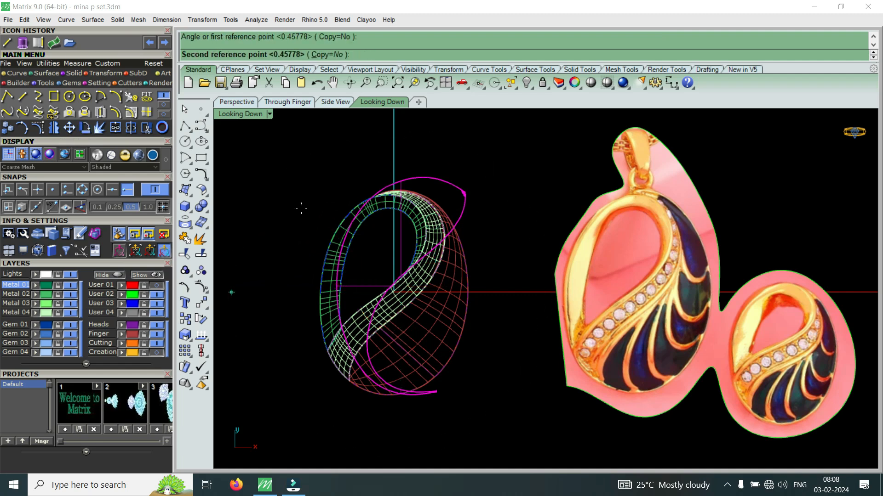
{"action": "left_click", "coordinate": [512, 257]}
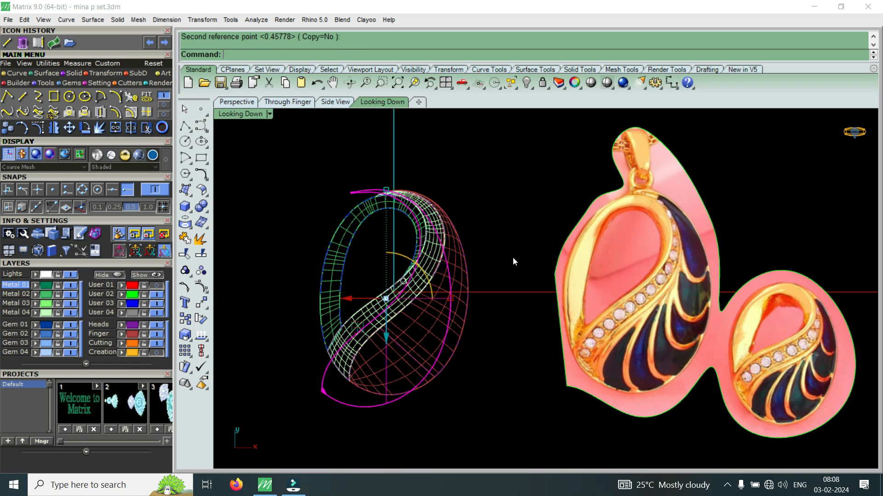
Step: Move the flattened surface over the large pendant in the reference photo and shift it slightly upward
{"action": "scroll", "coordinate": [482, 293], "scroll_direction": "down", "scroll_amount": 3}
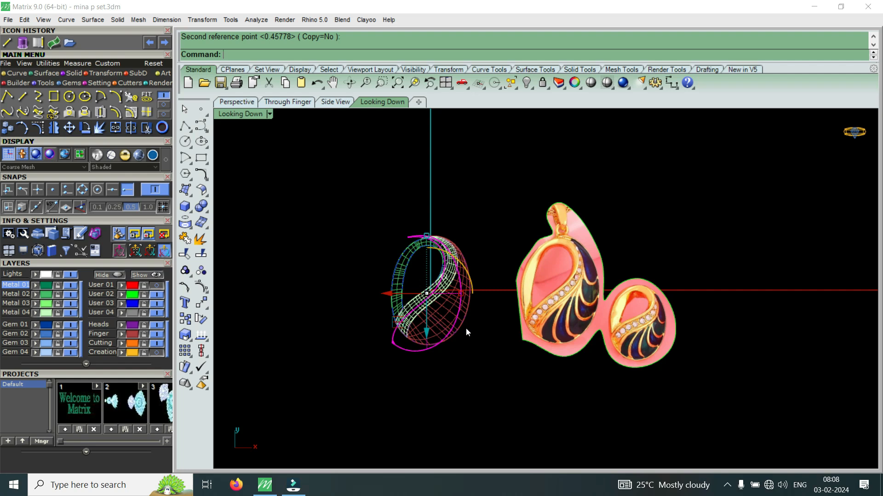
{"action": "left_click_drag", "start_coordinate": [390, 295], "coordinate": [544, 308]}
{"action": "scroll", "coordinate": [576, 306], "scroll_direction": "up", "scroll_amount": 2}
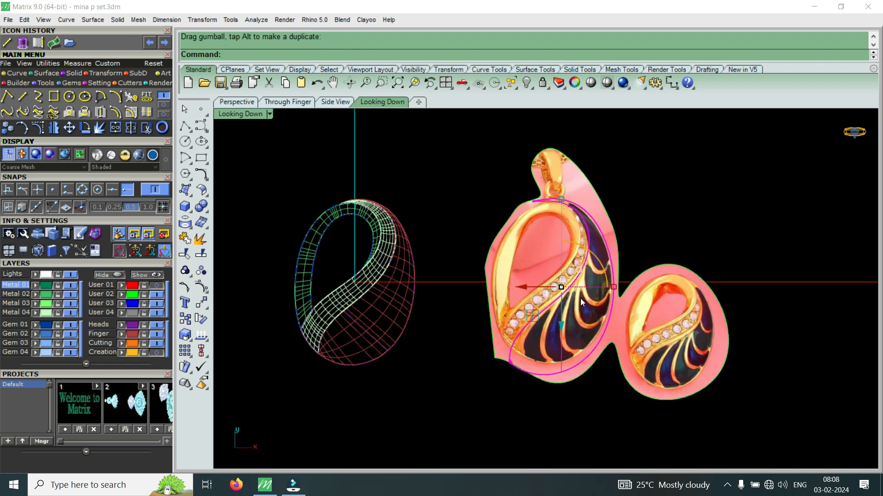
{"action": "scroll", "coordinate": [570, 262], "scroll_direction": "up", "scroll_amount": 2}
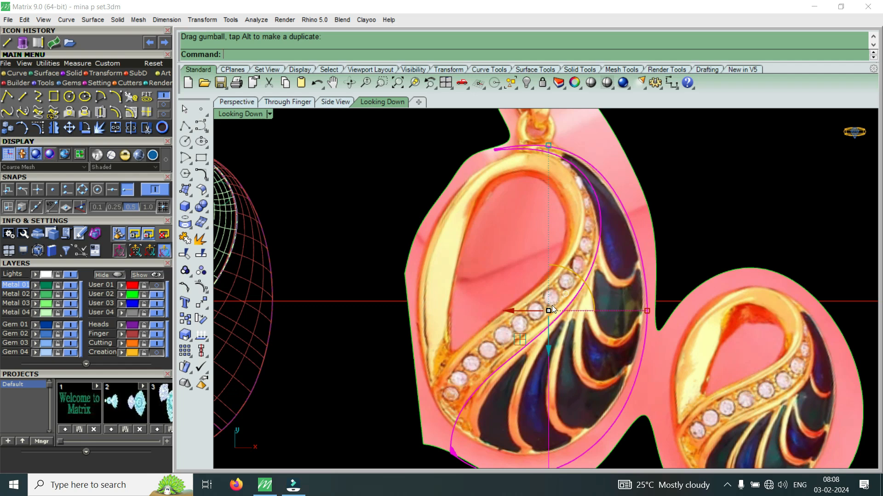
{"action": "left_click_drag", "start_coordinate": [548, 349], "coordinate": [551, 338]}
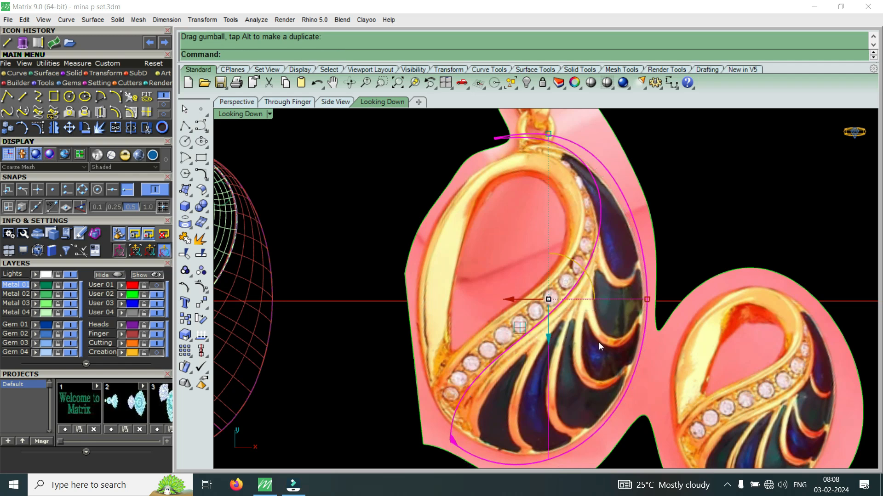
Step: Nudge the flattened surface to line up with the enamel side of the large reference pendant and deselect it
{"action": "scroll", "coordinate": [599, 343], "scroll_direction": "down", "scroll_amount": 2}
{"action": "scroll", "coordinate": [570, 346], "scroll_direction": "up", "scroll_amount": 2}
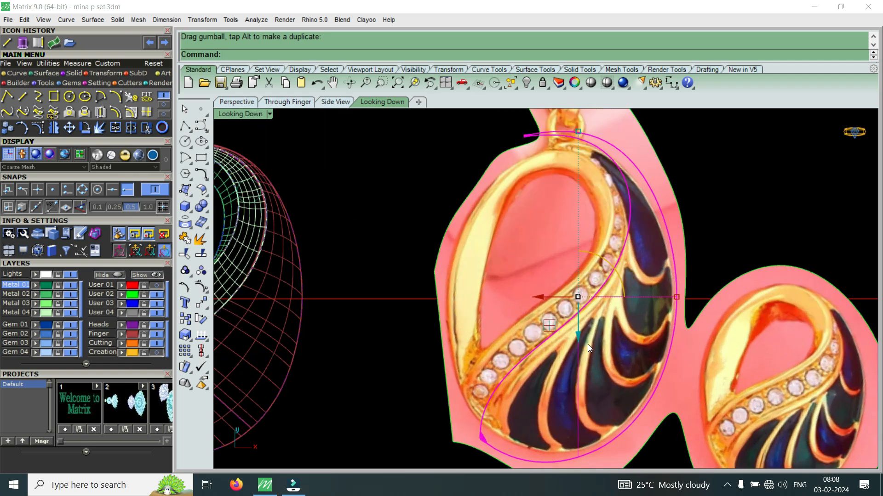
{"action": "scroll", "coordinate": [603, 349], "scroll_direction": "down", "scroll_amount": 2}
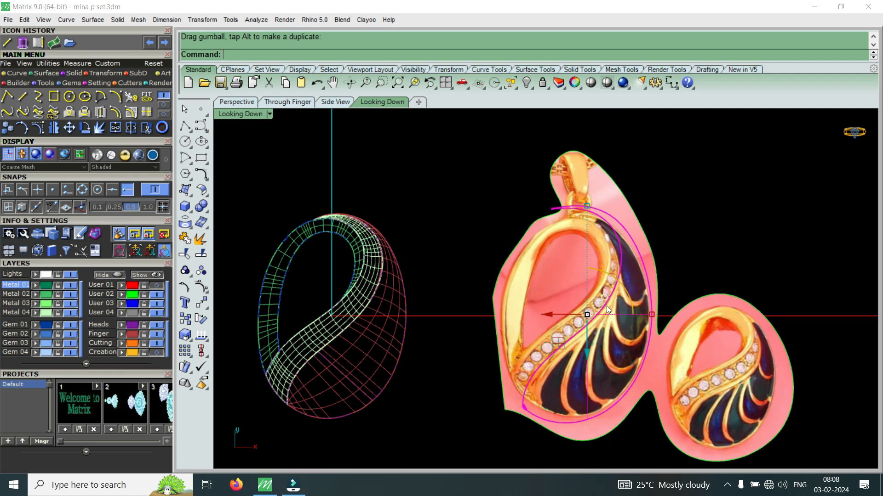
{"action": "scroll", "coordinate": [605, 307], "scroll_direction": "up", "scroll_amount": 2}
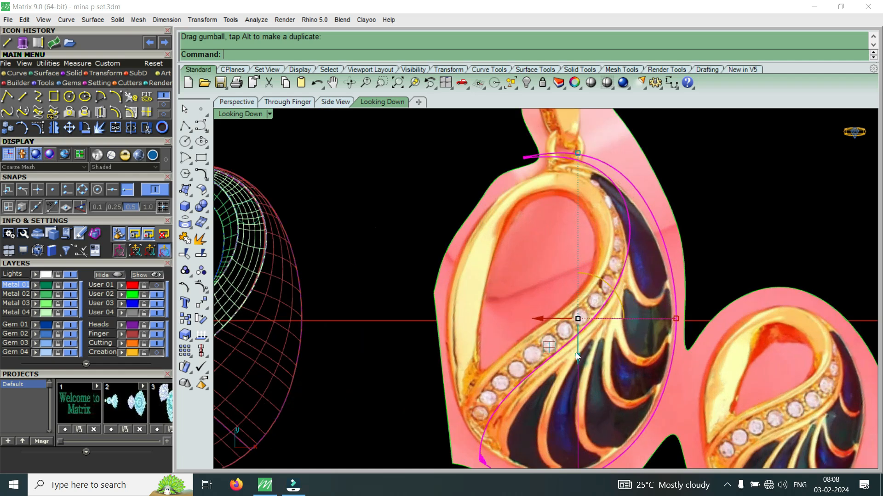
{"action": "scroll", "coordinate": [576, 352], "scroll_direction": "down", "scroll_amount": 2}
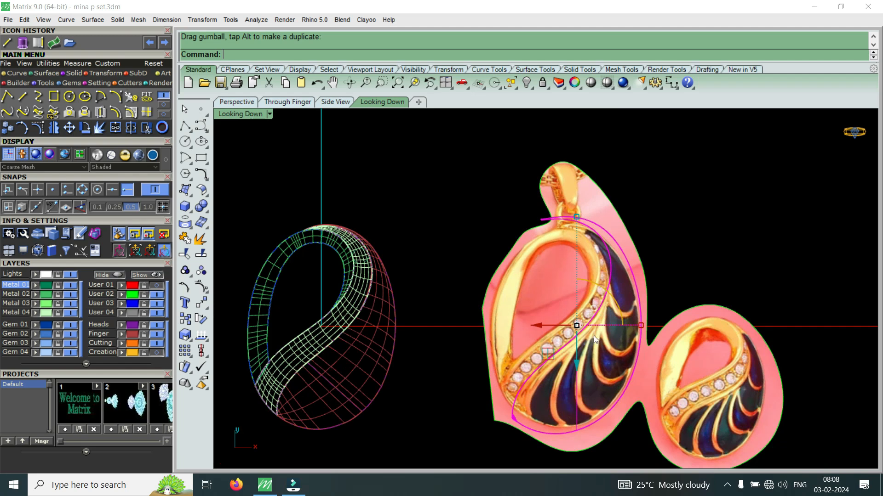
{"action": "left_click_drag", "start_coordinate": [576, 364], "coordinate": [580, 364]}
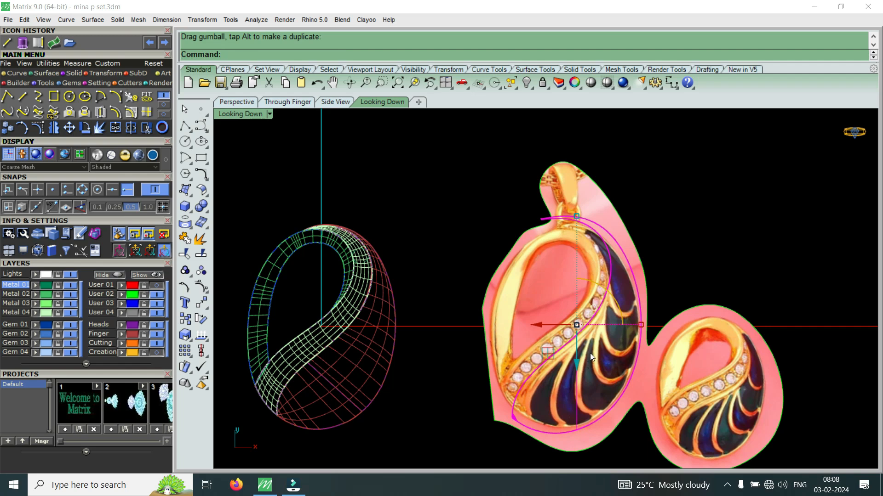
{"action": "left_click_drag", "start_coordinate": [537, 324], "coordinate": [540, 323]}
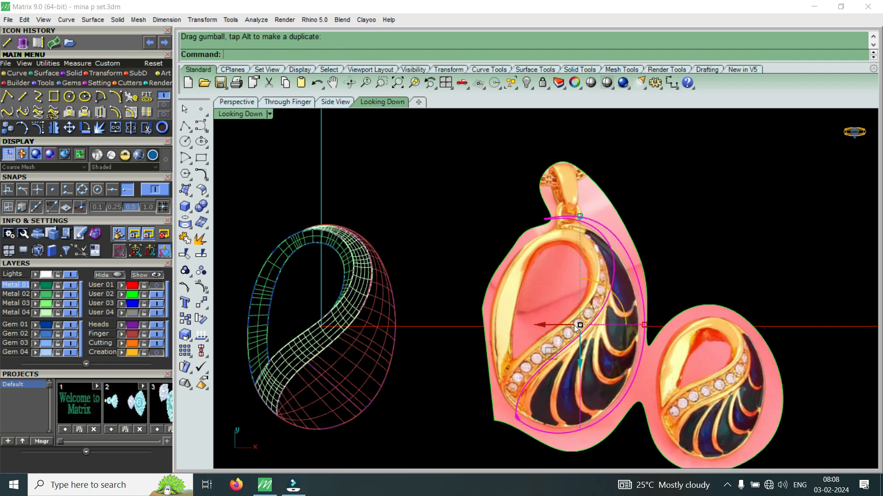
{"action": "key", "text": "Escape"}
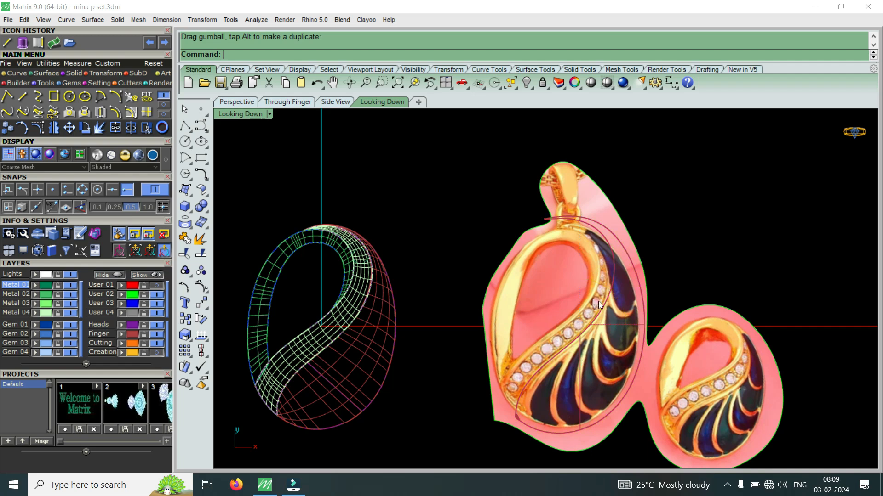
Step: Compare the red domed surface with the flattened outline over the curved enamel partitions of the reference pendant
{"action": "scroll", "coordinate": [573, 352], "scroll_direction": "down", "scroll_amount": 2}
{"action": "scroll", "coordinate": [450, 352], "scroll_direction": "up", "scroll_amount": 2}
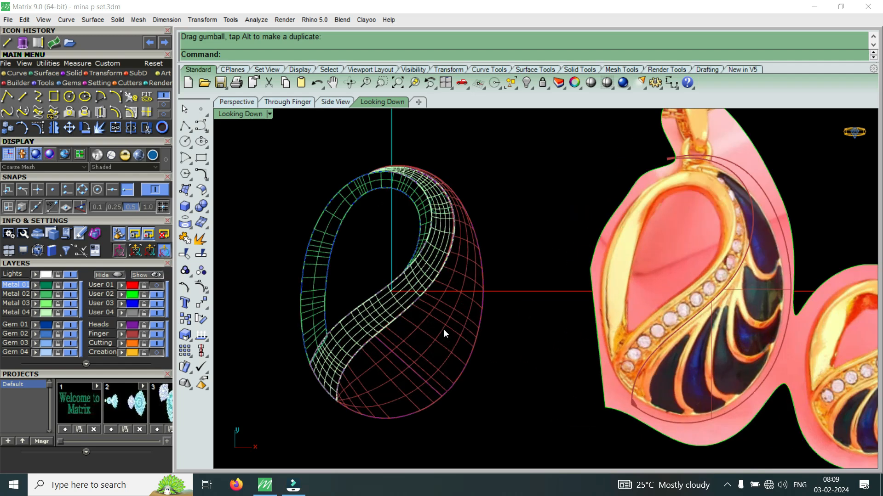
{"action": "left_click", "coordinate": [444, 330]}
{"action": "left_click", "coordinate": [481, 361]}
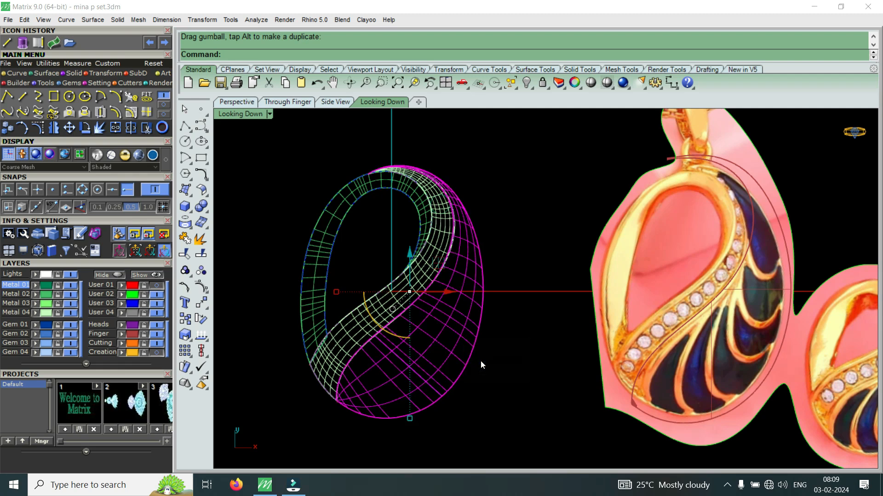
{"action": "left_click", "coordinate": [481, 362]}
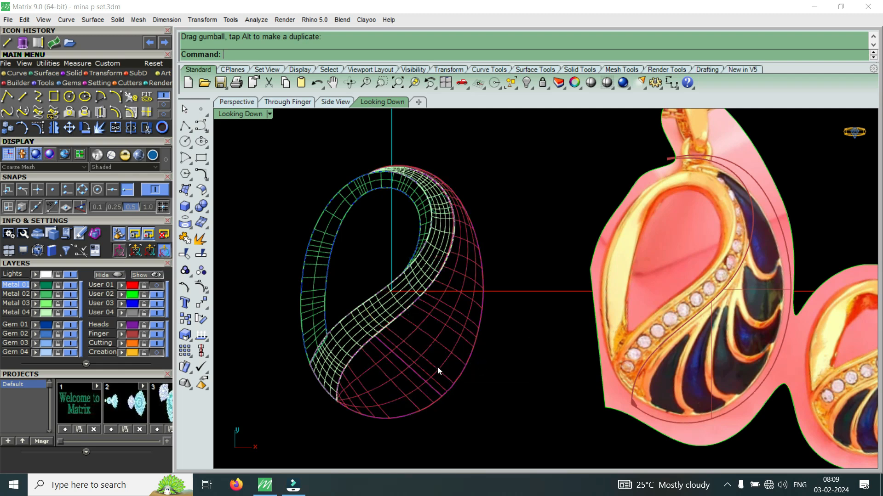
{"action": "double_click", "coordinate": [247, 113]}
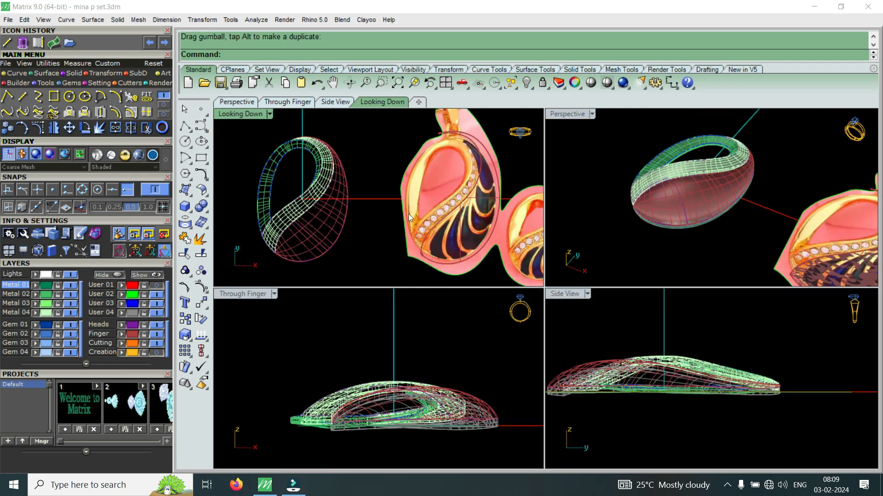
{"action": "scroll", "coordinate": [409, 213], "scroll_direction": "up", "scroll_amount": 5}
{"action": "scroll", "coordinate": [440, 255], "scroll_direction": "down", "scroll_amount": 2}
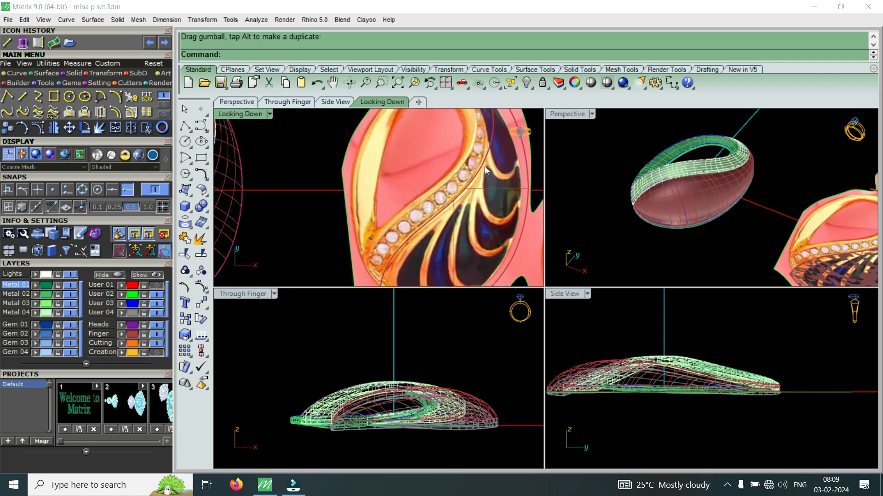
{"action": "scroll", "coordinate": [485, 166], "scroll_direction": "down", "scroll_amount": 1}
{"action": "double_click", "coordinate": [244, 113]}
{"action": "scroll", "coordinate": [614, 318], "scroll_direction": "down", "scroll_amount": 3}
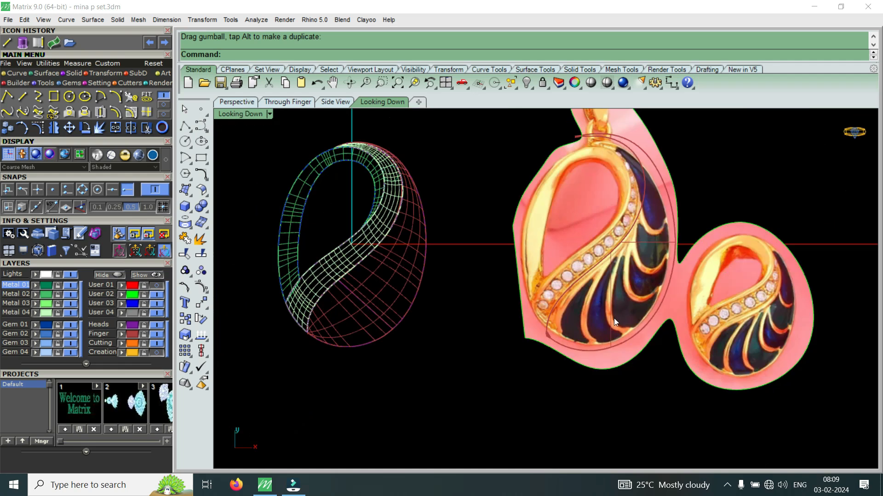
{"action": "scroll", "coordinate": [598, 258], "scroll_direction": "up", "scroll_amount": 4}
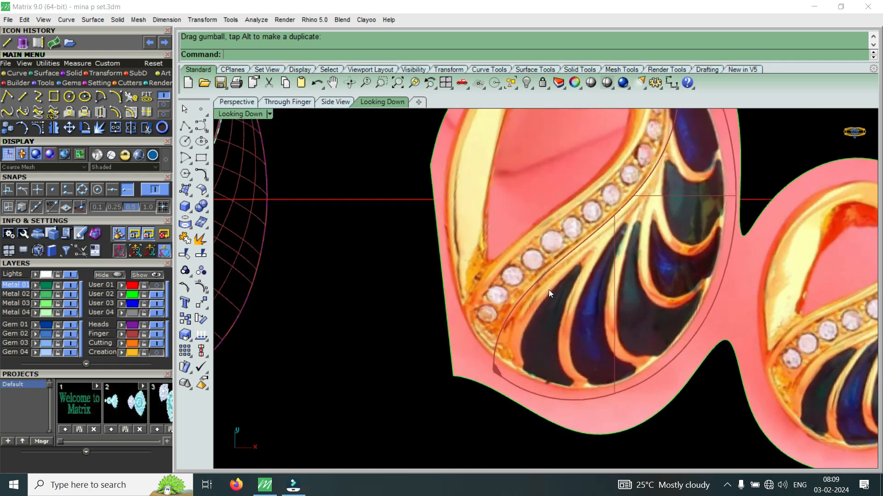
{"action": "scroll", "coordinate": [610, 313], "scroll_direction": "down", "scroll_amount": 3}
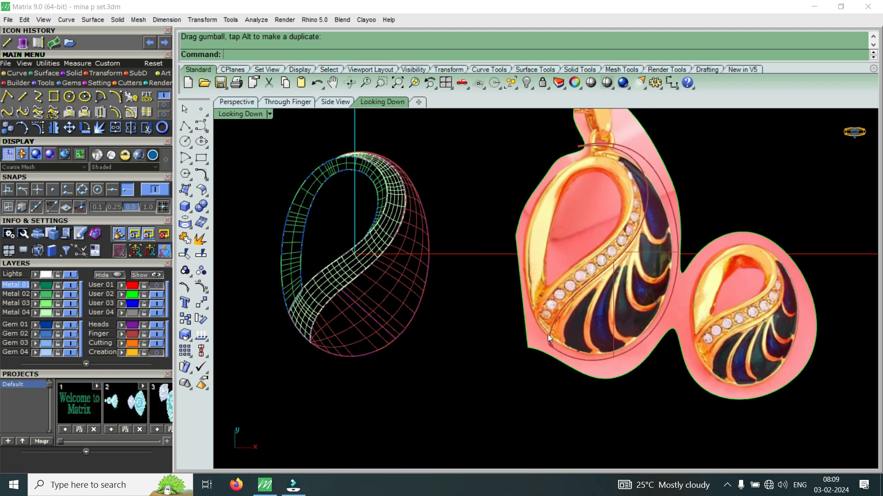
Step: Turn off the visible surface isocurves of the grey solid beneath the red dome through its object properties
{"action": "double_click", "coordinate": [248, 118]}
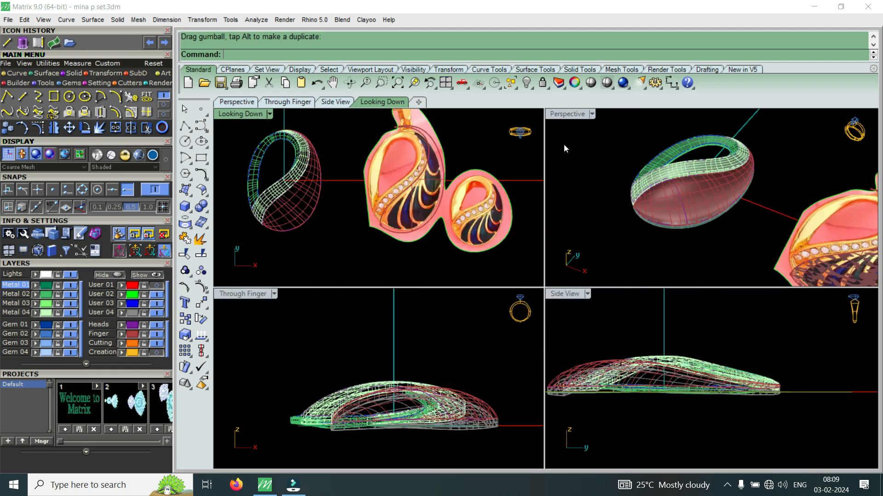
{"action": "left_click", "coordinate": [566, 116]}
{"action": "double_click", "coordinate": [567, 114]}
{"action": "right_click_drag", "start_coordinate": [442, 290], "coordinate": [487, 266]}
{"action": "scroll", "coordinate": [763, 366], "scroll_direction": "up", "scroll_amount": 5}
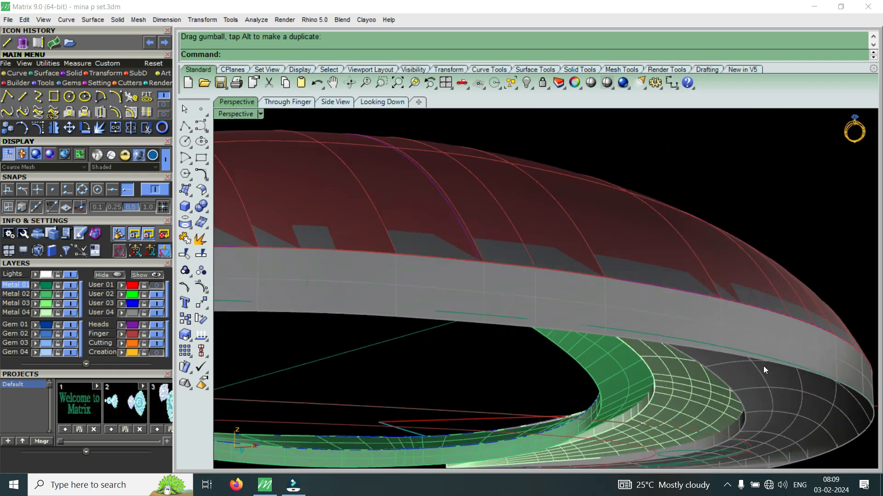
{"action": "left_click", "coordinate": [794, 371]}
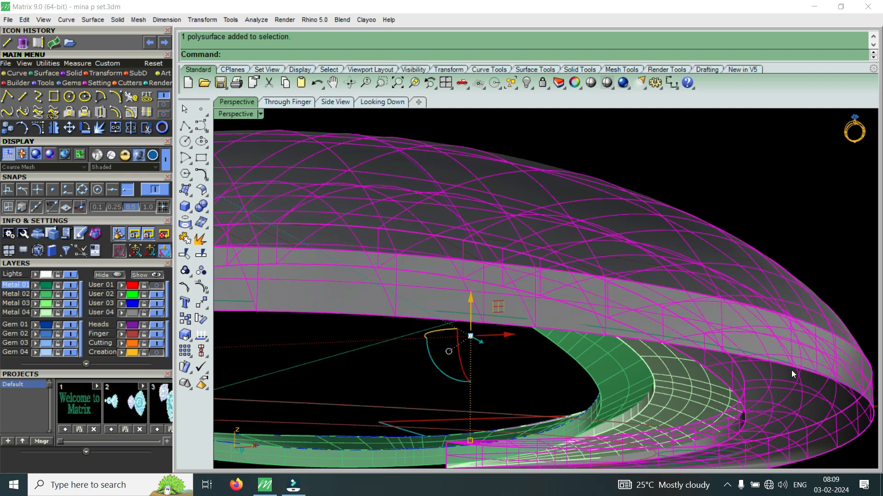
{"action": "type", "text": "Prpo"}
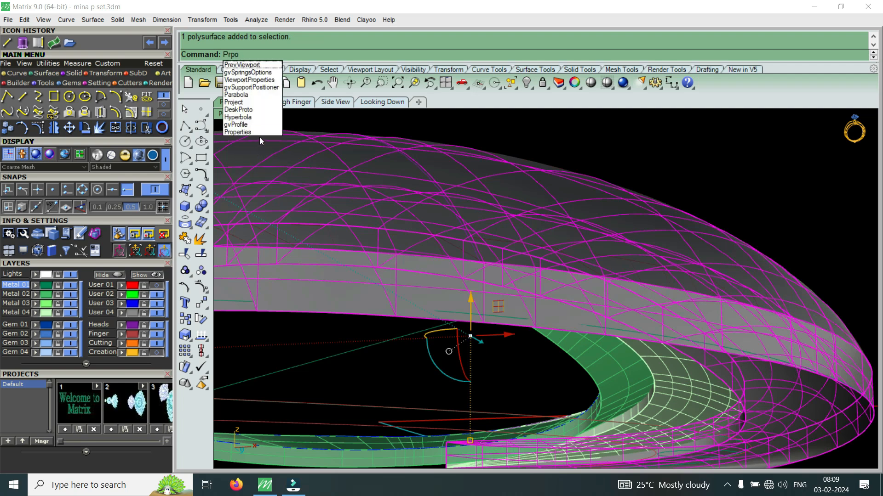
{"action": "left_click", "coordinate": [256, 132]}
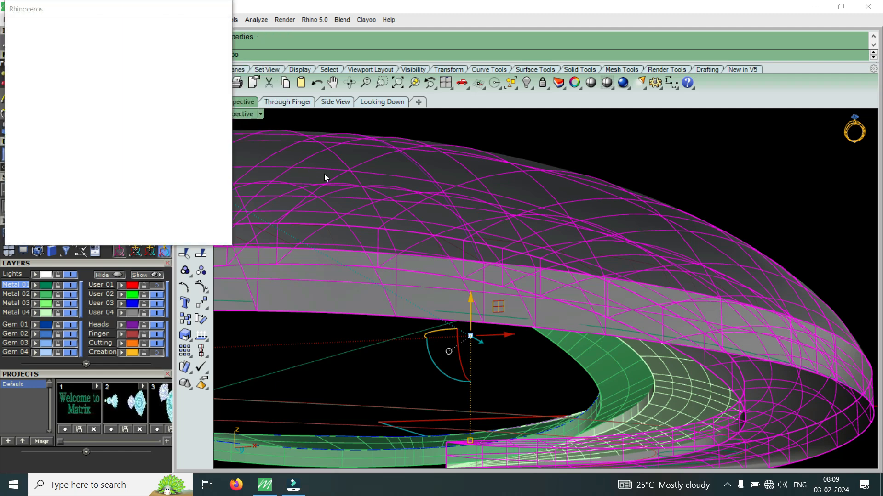
{"action": "left_click_drag", "start_coordinate": [224, 116], "coordinate": [224, 148]}
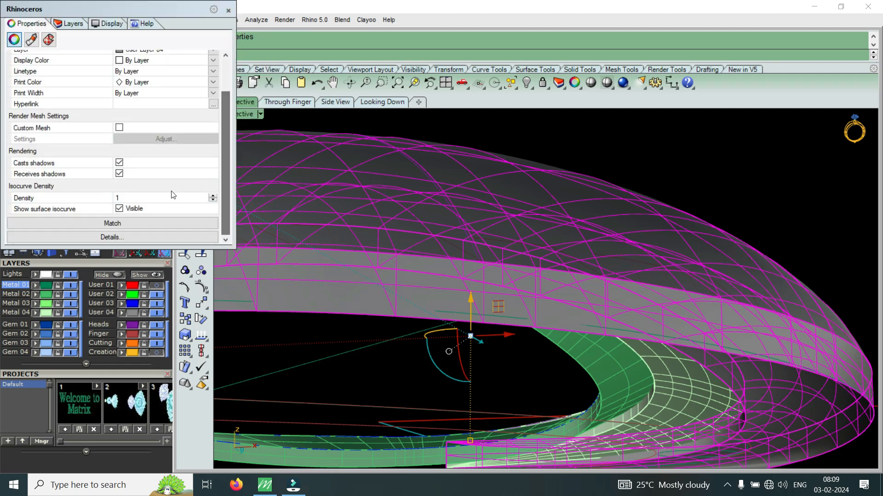
{"action": "left_click", "coordinate": [120, 210]}
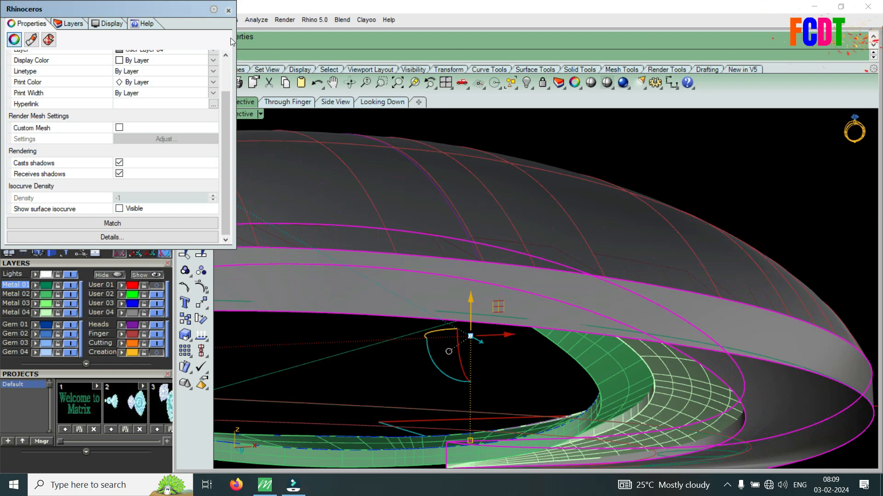
{"action": "left_click", "coordinate": [228, 10]}
{"action": "scroll", "coordinate": [553, 236], "scroll_direction": "down", "scroll_amount": 6}
{"action": "key", "text": "Escape"}
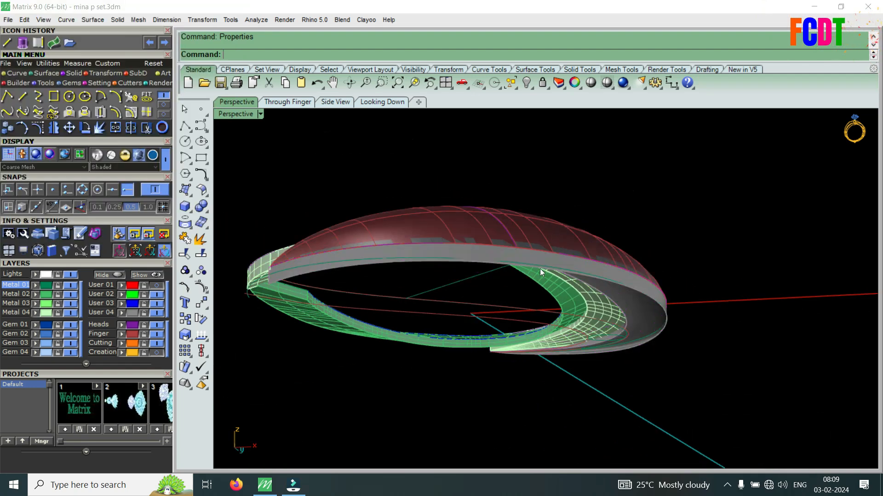
Step: Select the red dome surface and compare it with the flattened outline over the reference pendant photo
{"action": "right_click_drag", "start_coordinate": [540, 268], "coordinate": [536, 382]}
{"action": "scroll", "coordinate": [523, 322], "scroll_direction": "down", "scroll_amount": 5}
{"action": "scroll", "coordinate": [522, 322], "scroll_direction": "up", "scroll_amount": 3}
{"action": "left_click", "coordinate": [523, 321]}
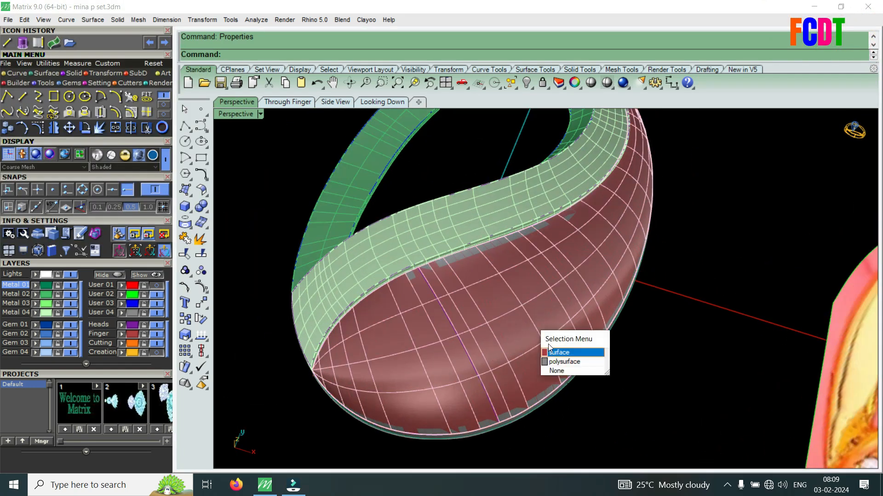
{"action": "left_click", "coordinate": [554, 350]}
{"action": "scroll", "coordinate": [533, 324], "scroll_direction": "down", "scroll_amount": 6}
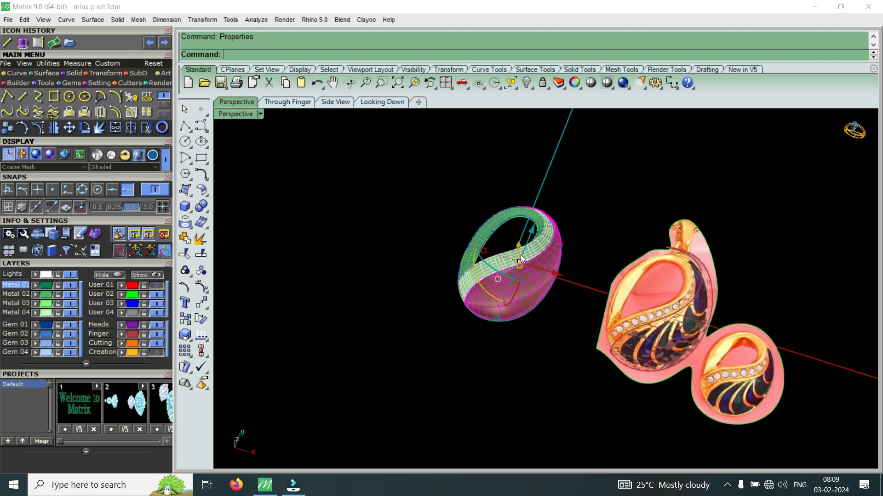
{"action": "scroll", "coordinate": [598, 291], "scroll_direction": "up", "scroll_amount": 4}
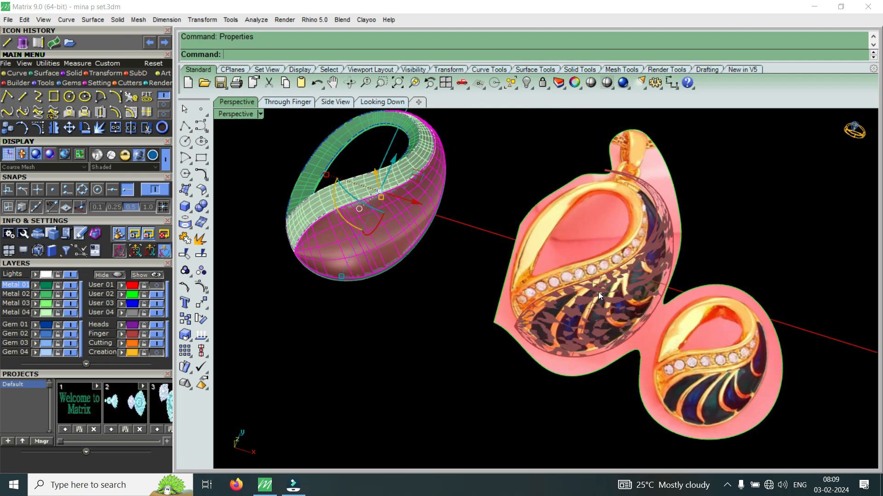
{"action": "scroll", "coordinate": [330, 234], "scroll_direction": "up", "scroll_amount": 5}
{"action": "scroll", "coordinate": [356, 266], "scroll_direction": "down", "scroll_amount": 3}
{"action": "right_click_drag", "start_coordinate": [359, 262], "coordinate": [430, 306]}
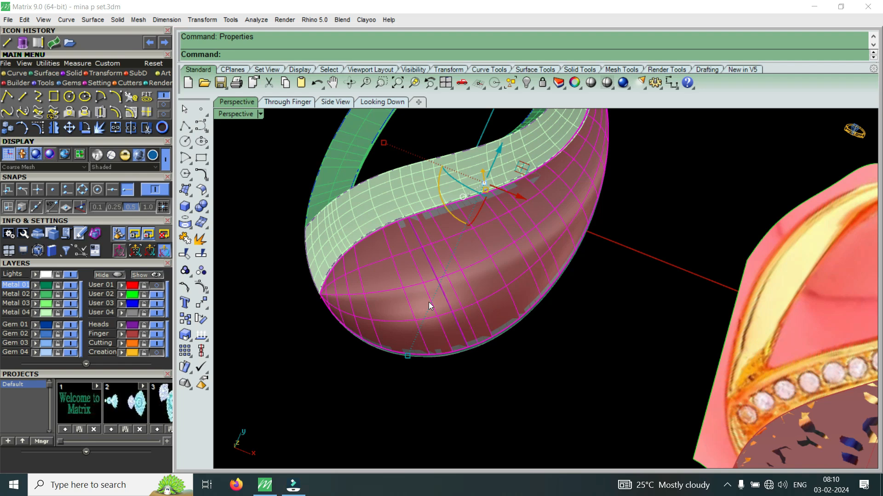
Step: Hide the User 04 layer and delete the purple curve along the red dome's outer edge
{"action": "right_click_drag", "start_coordinate": [452, 299], "coordinate": [373, 266]}
{"action": "scroll", "coordinate": [373, 266], "scroll_direction": "up", "scroll_amount": 6}
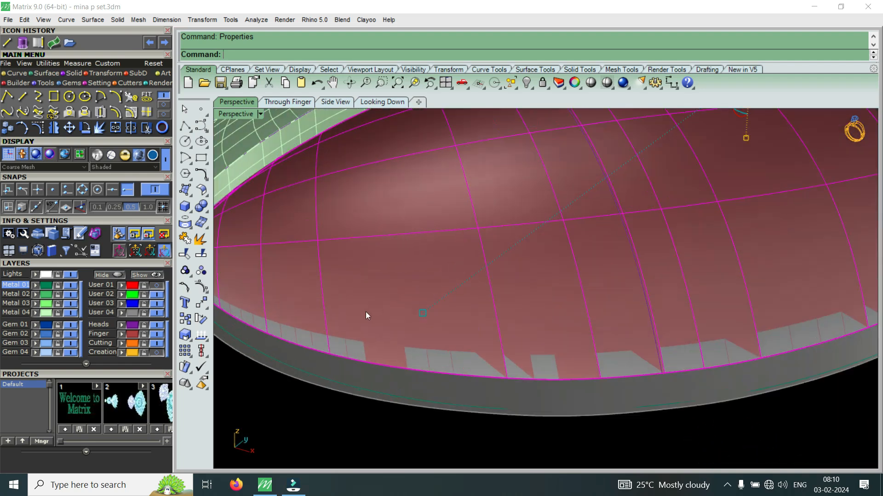
{"action": "left_click", "coordinate": [154, 314]}
{"action": "key", "text": "Escape"}
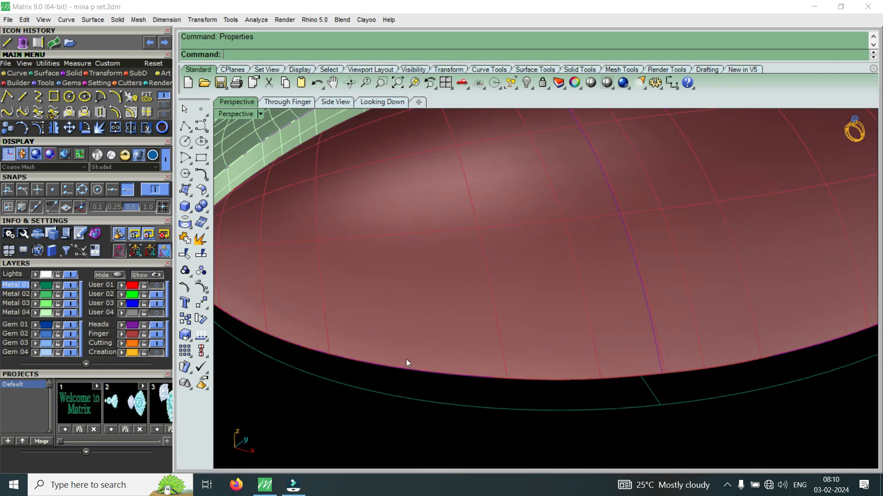
{"action": "left_click", "coordinate": [401, 368]}
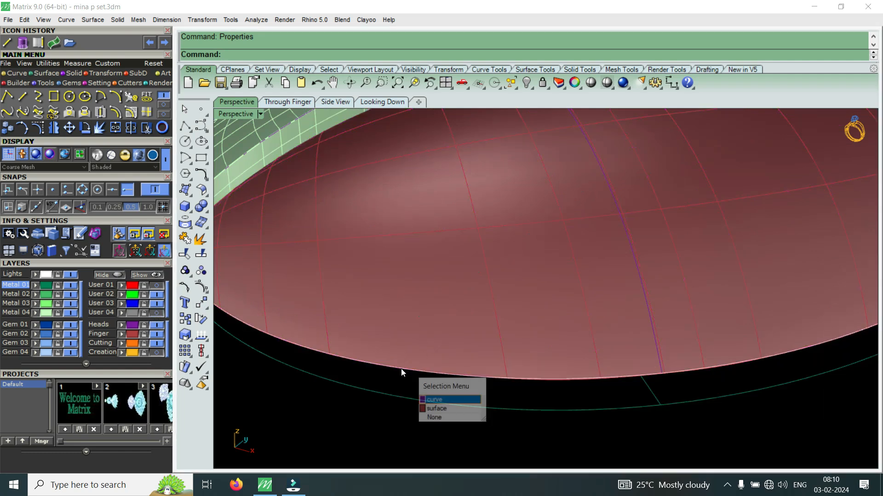
{"action": "left_click", "coordinate": [439, 396]}
{"action": "key", "text": "Delete"}
Step: Hide the Metal 04 and Heads layers to leave the red dome's edges clear
{"action": "scroll", "coordinate": [445, 359], "scroll_direction": "down", "scroll_amount": 9}
{"action": "right_click_drag", "start_coordinate": [615, 300], "coordinate": [649, 324]}
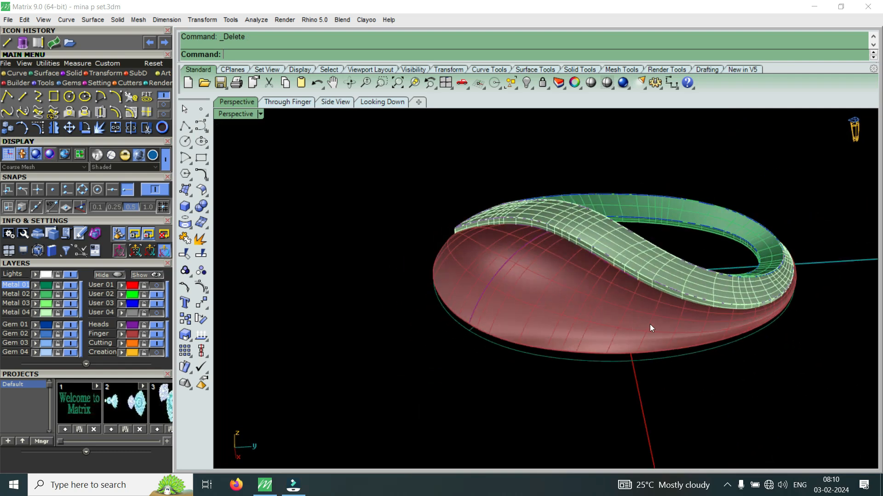
{"action": "scroll", "coordinate": [650, 324], "scroll_direction": "up", "scroll_amount": 3}
{"action": "left_click", "coordinate": [66, 313]}
{"action": "scroll", "coordinate": [630, 274], "scroll_direction": "up", "scroll_amount": 6}
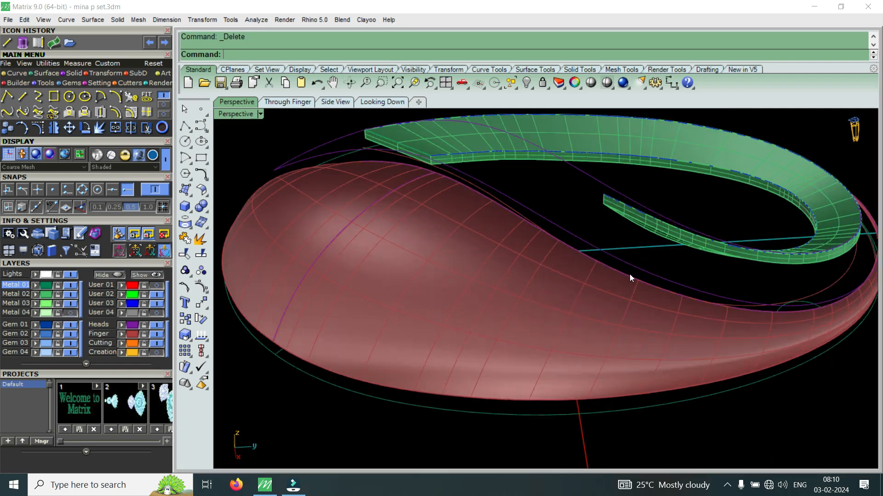
{"action": "scroll", "coordinate": [649, 281], "scroll_direction": "up", "scroll_amount": 2}
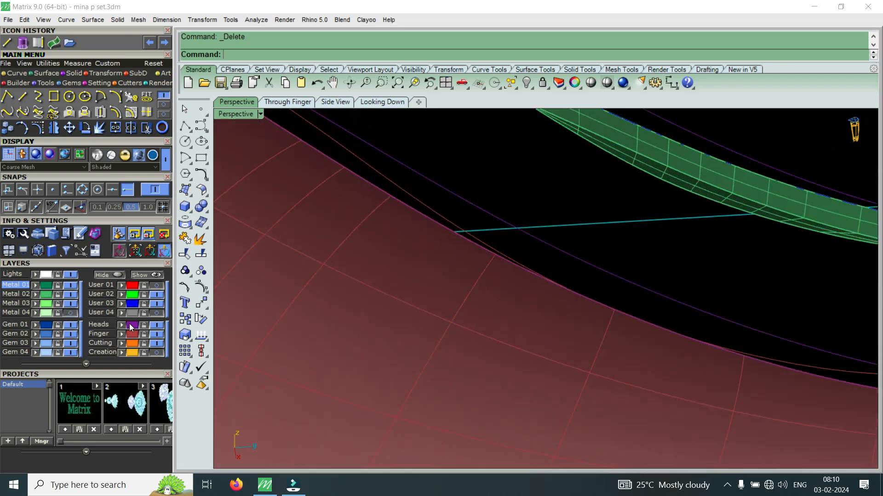
{"action": "scroll", "coordinate": [561, 264], "scroll_direction": "down", "scroll_amount": 8}
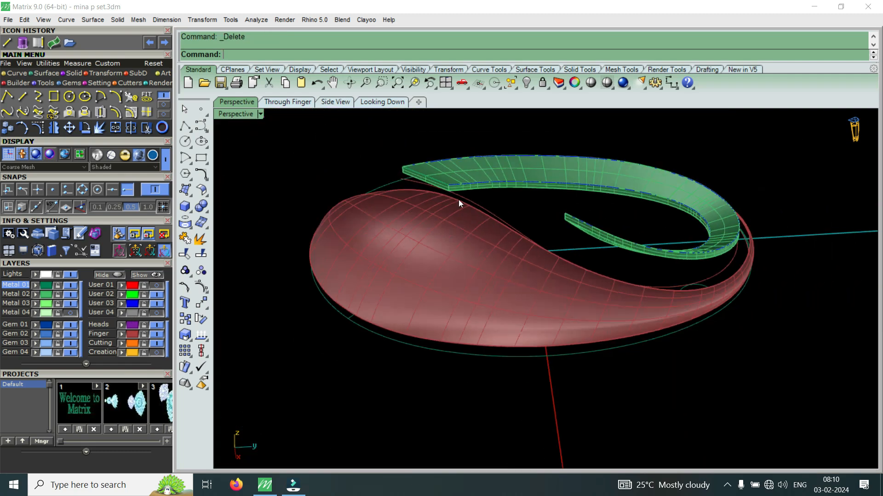
Step: Delete the stray curve running beside the red dome's inner S-shaped edge
{"action": "scroll", "coordinate": [453, 201], "scroll_direction": "up", "scroll_amount": 5}
{"action": "left_click", "coordinate": [482, 206]}
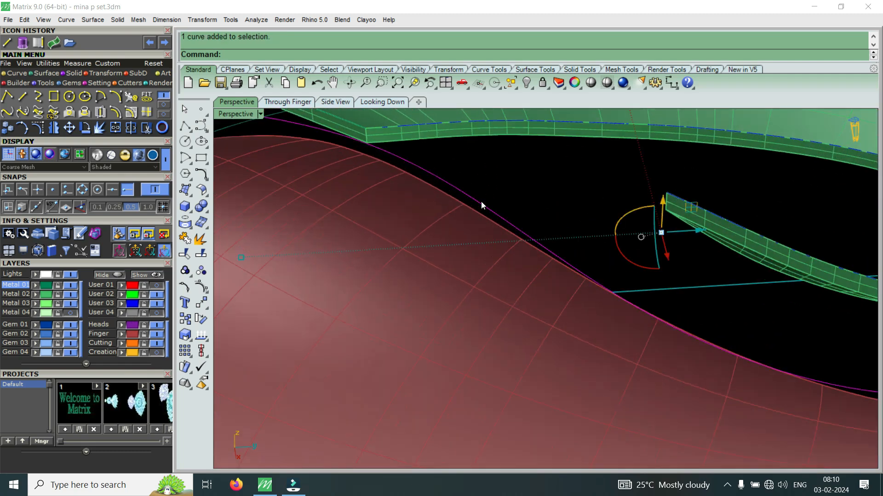
{"action": "key", "text": "Delete"}
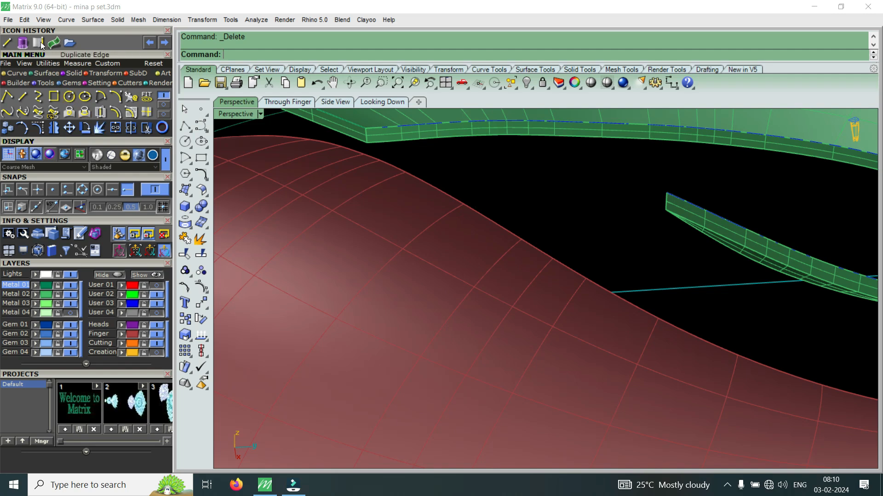
Step: Duplicate the inner and outer boundary edges of the red dome as curves on the current layer
{"action": "right_click", "coordinate": [508, 233]}
{"action": "left_click", "coordinate": [509, 233]}
{"action": "scroll", "coordinate": [509, 233], "scroll_direction": "down", "scroll_amount": 9}
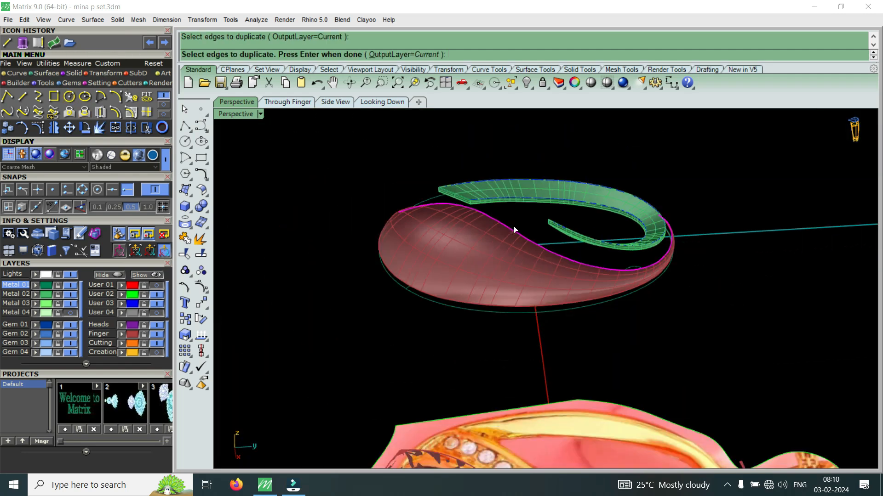
{"action": "scroll", "coordinate": [449, 304], "scroll_direction": "up", "scroll_amount": 5}
{"action": "right_click", "coordinate": [448, 318]}
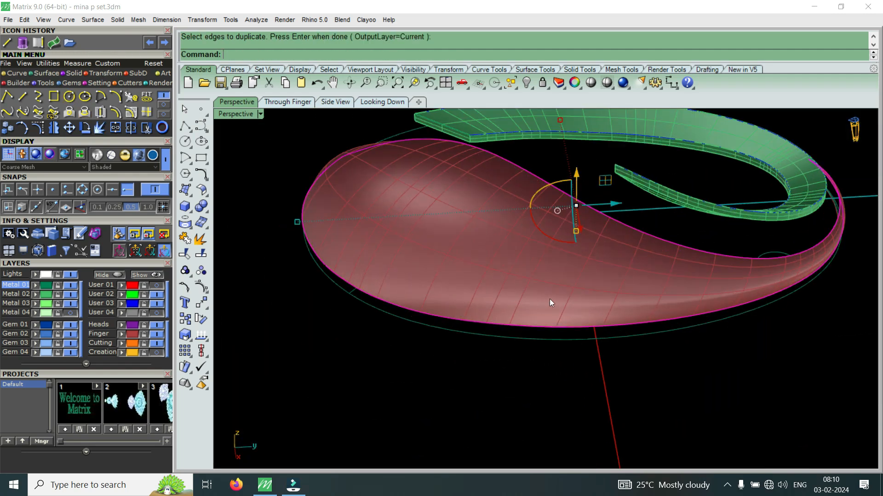
{"action": "scroll", "coordinate": [550, 299], "scroll_direction": "up", "scroll_amount": 6}
{"action": "scroll", "coordinate": [632, 327], "scroll_direction": "up", "scroll_amount": 4}
{"action": "key", "text": "Escape"}
Step: Split the dome's outer edge curve at a point close to the pointed corner at its wide end
{"action": "left_click", "coordinate": [631, 331]}
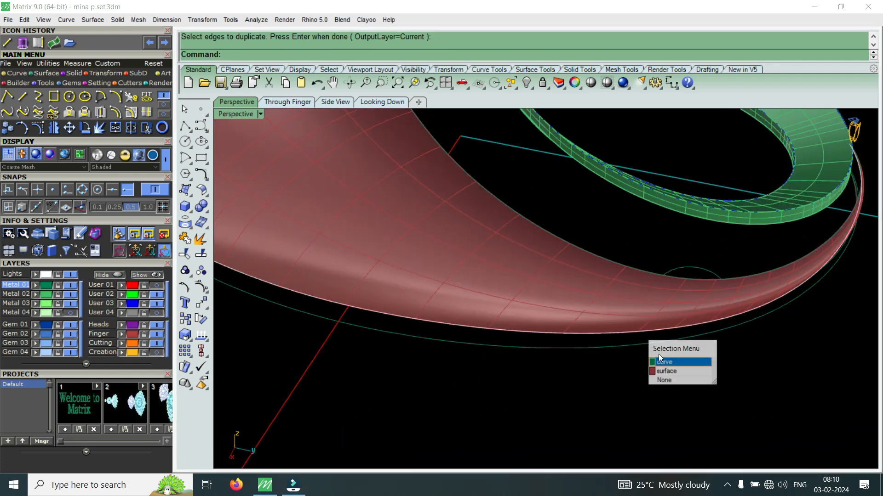
{"action": "left_click", "coordinate": [662, 362]}
{"action": "scroll", "coordinate": [668, 324], "scroll_direction": "down", "scroll_amount": 8}
{"action": "right_click_drag", "start_coordinate": [514, 301], "coordinate": [621, 293]}
{"action": "scroll", "coordinate": [498, 304], "scroll_direction": "down", "scroll_amount": 3}
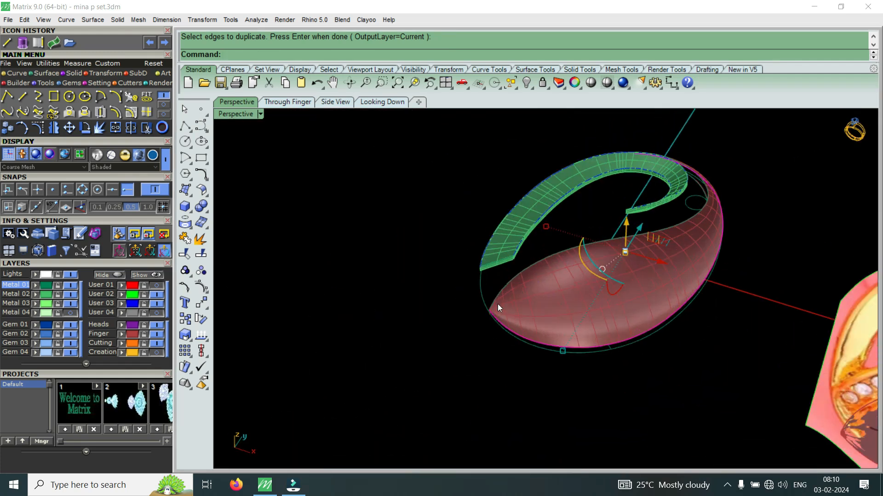
{"action": "scroll", "coordinate": [488, 308], "scroll_direction": "up", "scroll_amount": 6}
{"action": "right_click_drag", "start_coordinate": [476, 317], "coordinate": [523, 313]}
{"action": "scroll", "coordinate": [523, 312], "scroll_direction": "up", "scroll_amount": 3}
{"action": "scroll", "coordinate": [523, 312], "scroll_direction": "up", "scroll_amount": 3}
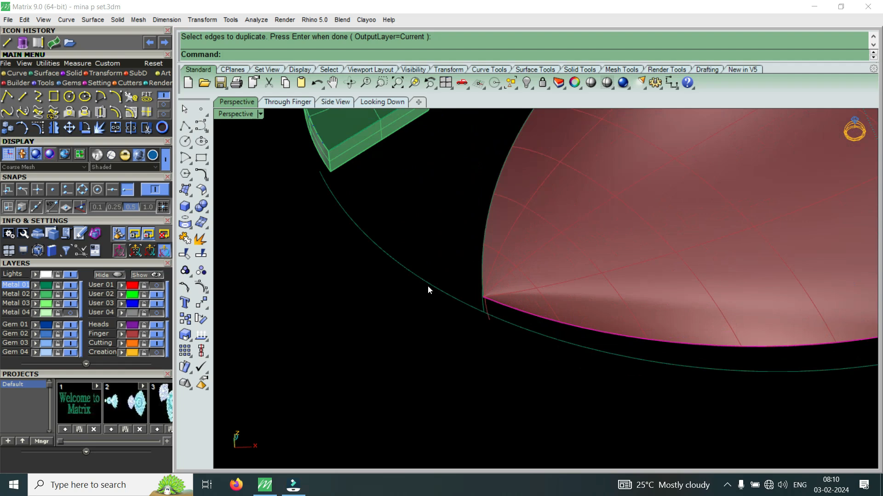
{"action": "left_click", "coordinate": [131, 129]}
{"action": "left_click", "coordinate": [274, 55]}
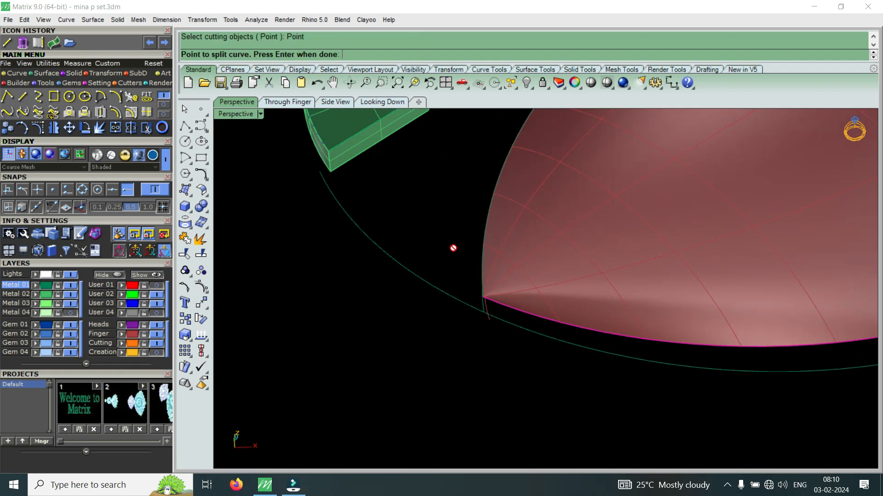
{"action": "scroll", "coordinate": [504, 305], "scroll_direction": "up", "scroll_amount": 2}
{"action": "left_click", "coordinate": [504, 305]}
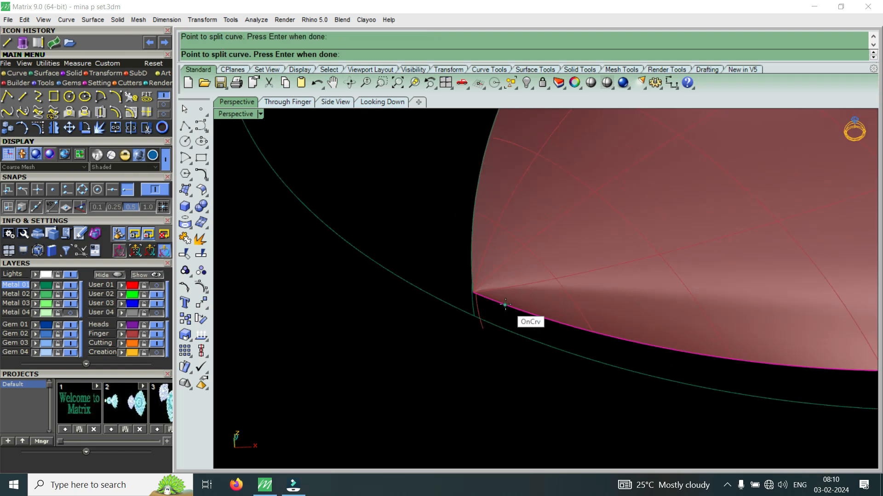
{"action": "right_click", "coordinate": [504, 305]}
Step: Split the dome's outer edge curve at a point near the start of the narrow tail
{"action": "scroll", "coordinate": [506, 304], "scroll_direction": "down", "scroll_amount": 6}
{"action": "right_click_drag", "start_coordinate": [507, 304], "coordinate": [670, 315]}
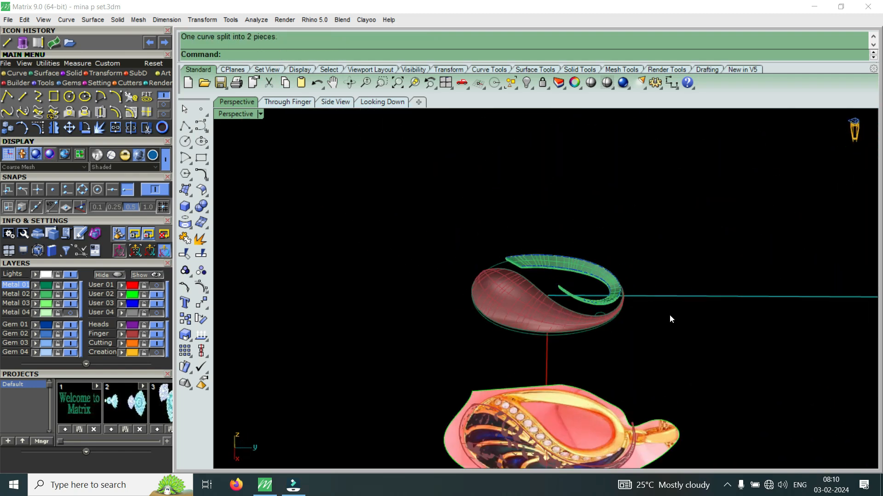
{"action": "scroll", "coordinate": [630, 315], "scroll_direction": "up", "scroll_amount": 5}
{"action": "scroll", "coordinate": [514, 344], "scroll_direction": "up", "scroll_amount": 3}
{"action": "left_click", "coordinate": [512, 357]}
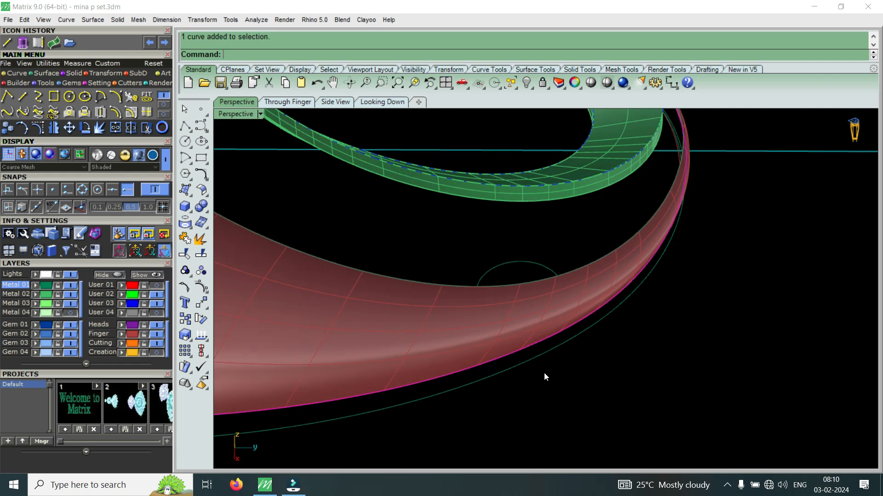
{"action": "scroll", "coordinate": [643, 305], "scroll_direction": "down", "scroll_amount": 6}
{"action": "right_click_drag", "start_coordinate": [642, 305], "coordinate": [589, 338]}
{"action": "scroll", "coordinate": [581, 330], "scroll_direction": "up", "scroll_amount": 4}
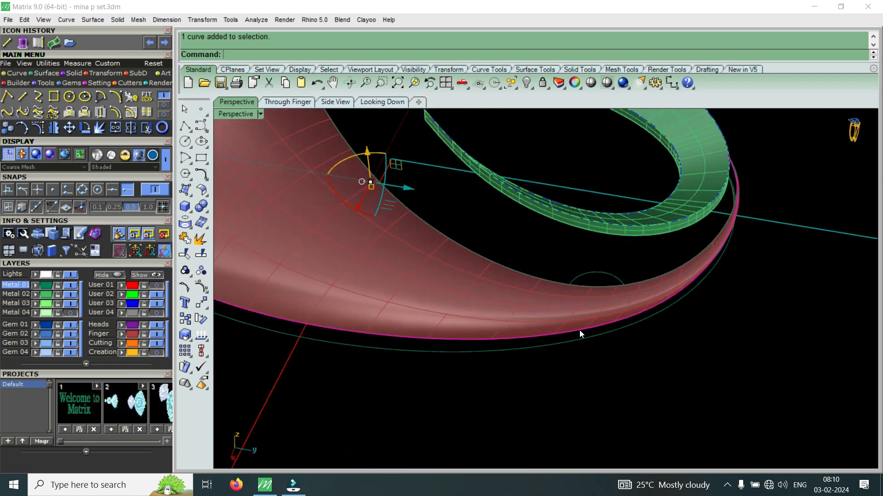
{"action": "left_click", "coordinate": [134, 129]}
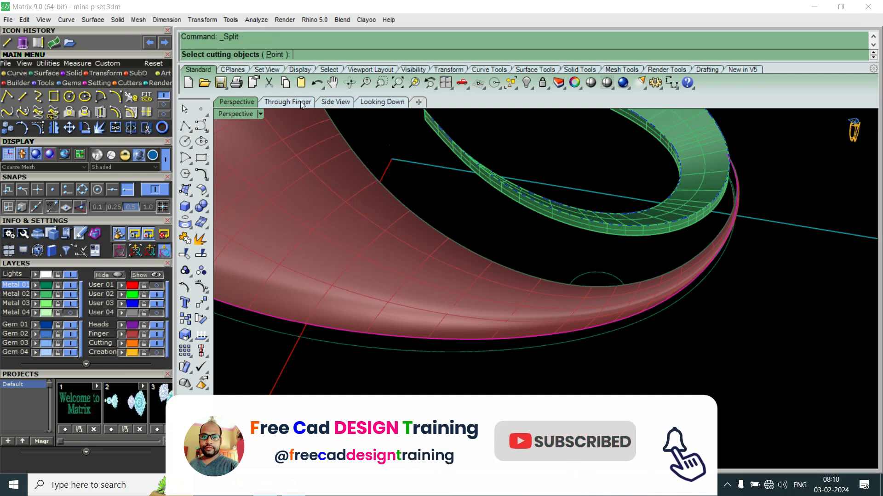
{"action": "left_click", "coordinate": [277, 55]}
{"action": "left_click", "coordinate": [573, 322]}
{"action": "key", "text": "Return"}
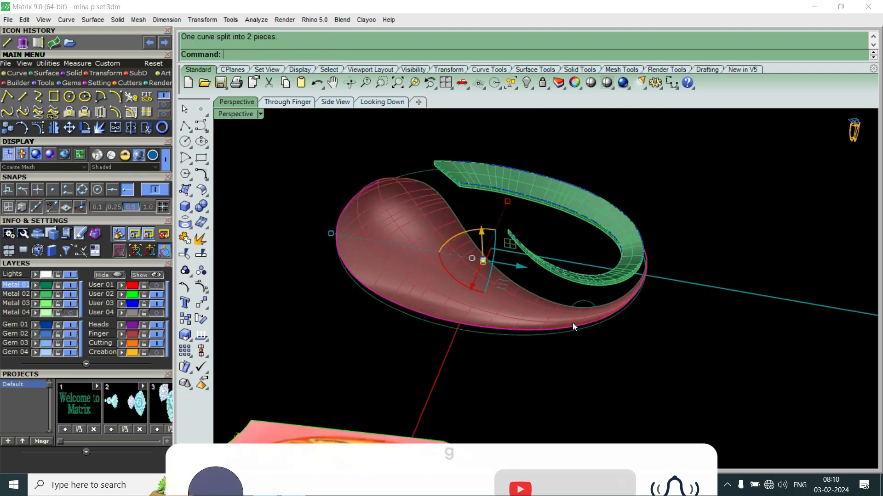
Step: Split the dome's inner edge curve at a point near the small circle by the narrow tail
{"action": "left_click", "coordinate": [570, 305]}
{"action": "left_click", "coordinate": [588, 334]}
{"action": "key", "text": "Return"}
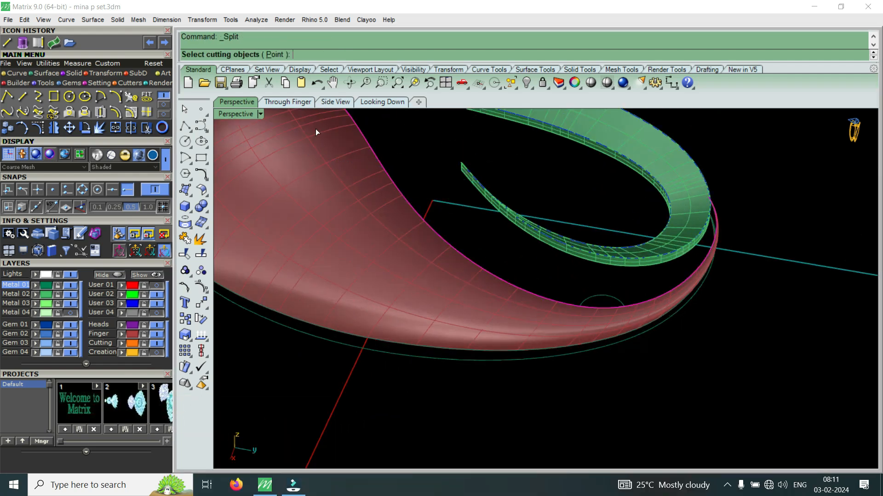
{"action": "left_click", "coordinate": [275, 54]}
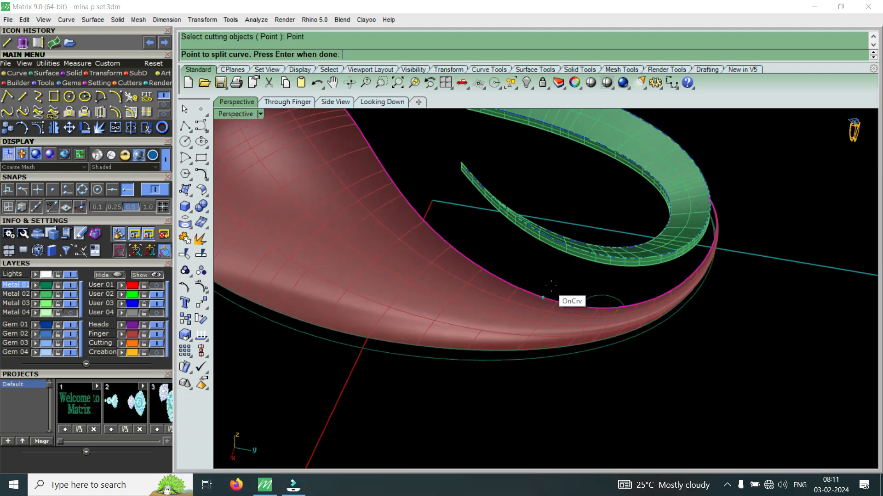
{"action": "left_click", "coordinate": [571, 302]}
{"action": "key", "text": "Return"}
{"action": "scroll", "coordinate": [571, 303], "scroll_direction": "down", "scroll_amount": 4}
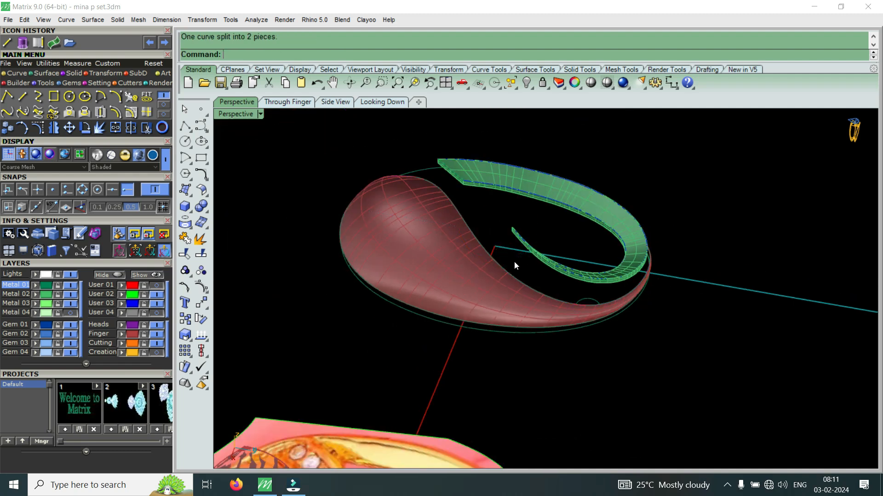
Step: Split the dome's inner edge curve at a point close to the pointed corner at the wide end
{"action": "left_click", "coordinate": [474, 240]}
{"action": "key", "text": "Escape"}
{"action": "left_click", "coordinate": [478, 235]}
{"action": "left_click", "coordinate": [503, 260]}
{"action": "right_click_drag", "start_coordinate": [367, 222], "coordinate": [564, 304]}
{"action": "scroll", "coordinate": [564, 305], "scroll_direction": "up", "scroll_amount": 5}
{"action": "key", "text": "ctrl+shift+s"}
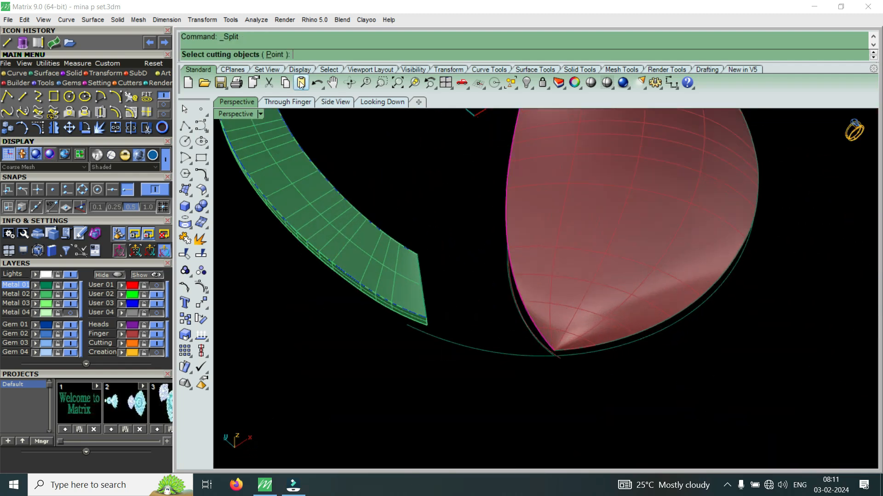
{"action": "left_click", "coordinate": [275, 56]}
{"action": "left_click", "coordinate": [542, 331]}
{"action": "key", "text": "Return"}
Step: Offset the dome's inner edge curve inward on the red dome surface by 0.2
{"action": "scroll", "coordinate": [542, 333], "scroll_direction": "up", "scroll_amount": 2}
{"action": "left_click", "coordinate": [534, 318]}
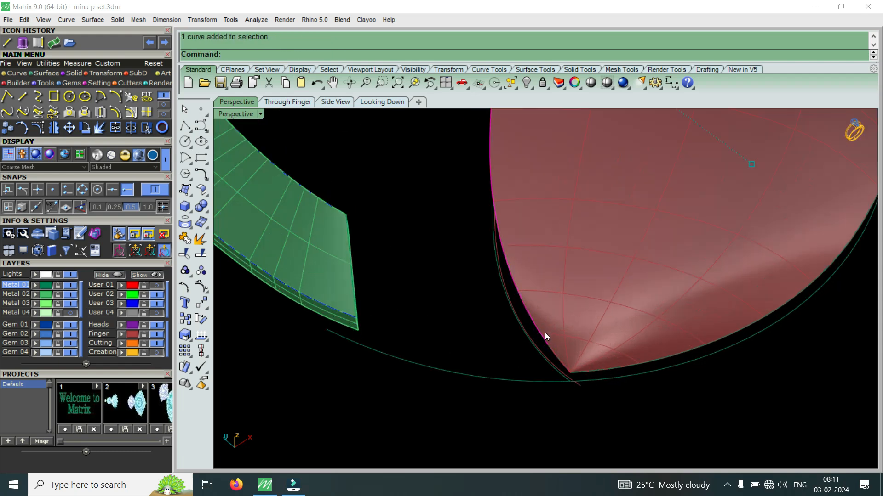
{"action": "scroll", "coordinate": [544, 333], "scroll_direction": "down", "scroll_amount": 7}
{"action": "scroll", "coordinate": [559, 223], "scroll_direction": "up", "scroll_amount": 5}
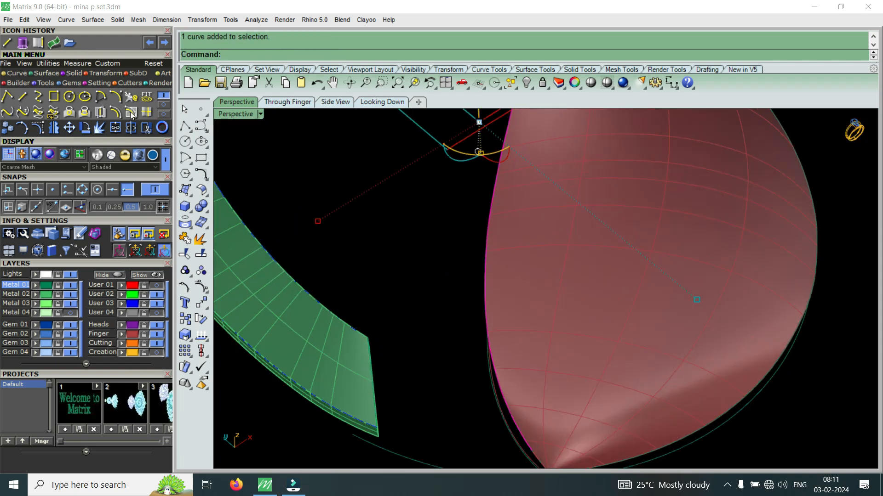
{"action": "left_click", "coordinate": [131, 112]}
{"action": "left_click", "coordinate": [538, 301]}
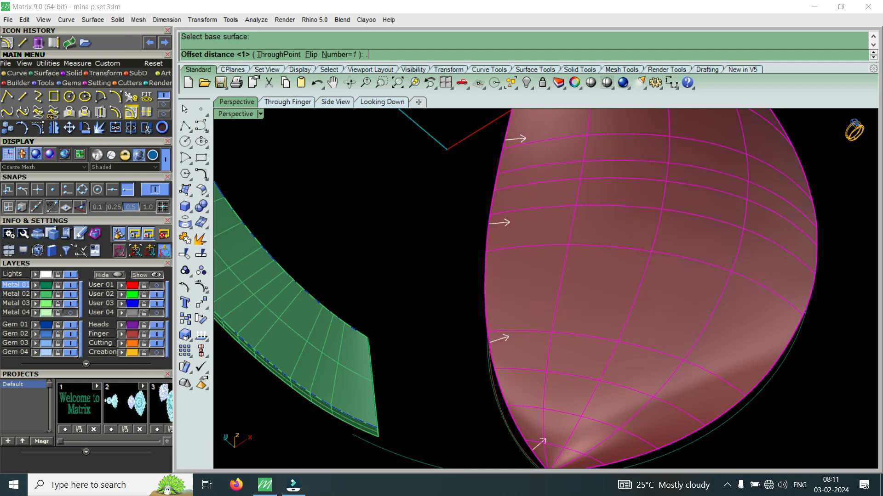
{"action": "type", "text": ".2"}
{"action": "key", "text": "Return"}
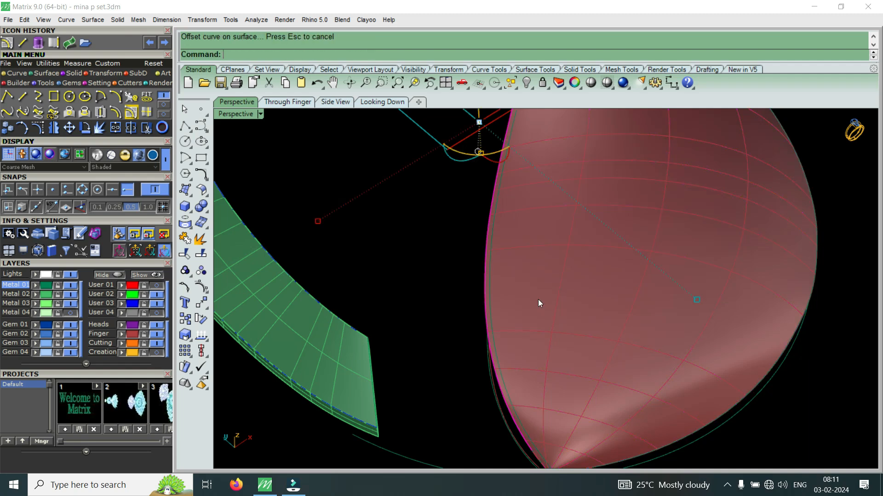
Step: Offset the dome's outer edge curve inward on the red dome surface by 0.5
{"action": "right_click_drag", "start_coordinate": [537, 299], "coordinate": [586, 414]}
{"action": "left_click", "coordinate": [592, 402]}
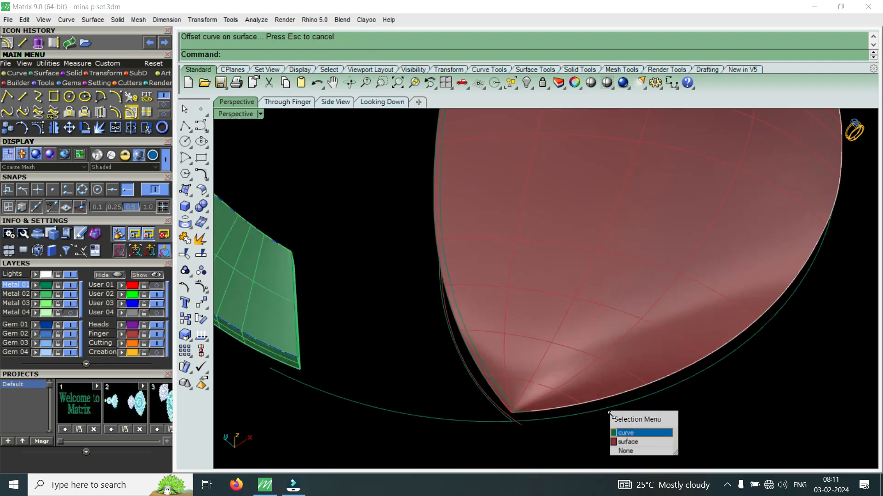
{"action": "left_click", "coordinate": [636, 432]}
{"action": "right_click", "coordinate": [635, 432]}
{"action": "left_click", "coordinate": [614, 368]}
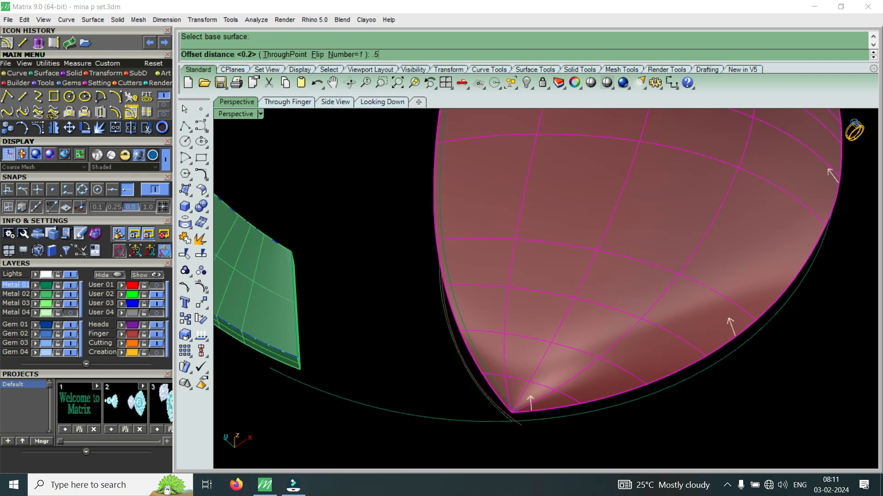
{"action": "type", "text": ".5"}
{"action": "key", "text": "Return"}
{"action": "right_click_drag", "start_coordinate": [619, 357], "coordinate": [586, 335]}
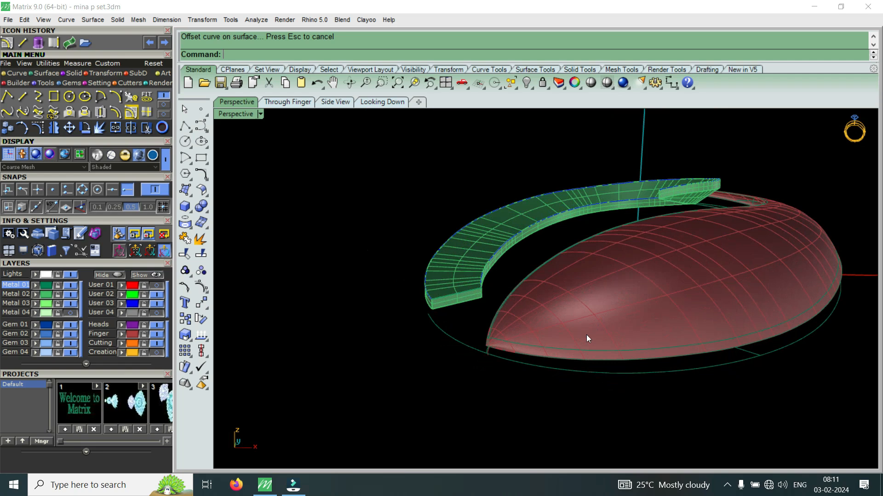
Step: Delete the inner edge's offset curve that crosses the red dome surface beside the small circle
{"action": "scroll", "coordinate": [580, 334], "scroll_direction": "up", "scroll_amount": 5}
{"action": "scroll", "coordinate": [503, 326], "scroll_direction": "down", "scroll_amount": 5}
{"action": "right_click_drag", "start_coordinate": [503, 327], "coordinate": [666, 328]}
{"action": "scroll", "coordinate": [696, 324], "scroll_direction": "down", "scroll_amount": 5}
{"action": "scroll", "coordinate": [696, 322], "scroll_direction": "up", "scroll_amount": 8}
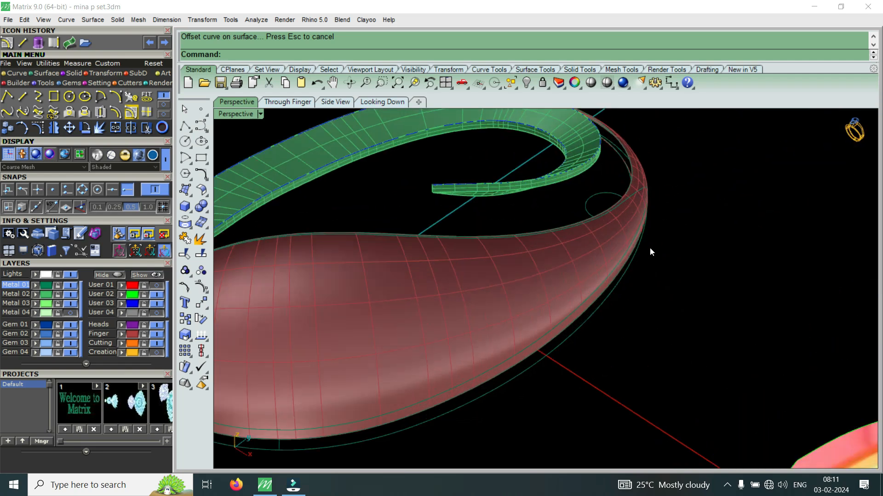
{"action": "right_click_drag", "start_coordinate": [528, 346], "coordinate": [719, 351]}
{"action": "scroll", "coordinate": [716, 366], "scroll_direction": "up", "scroll_amount": 8}
{"action": "scroll", "coordinate": [694, 353], "scroll_direction": "down", "scroll_amount": 5}
{"action": "scroll", "coordinate": [657, 340], "scroll_direction": "up", "scroll_amount": 3}
{"action": "left_click", "coordinate": [645, 319]}
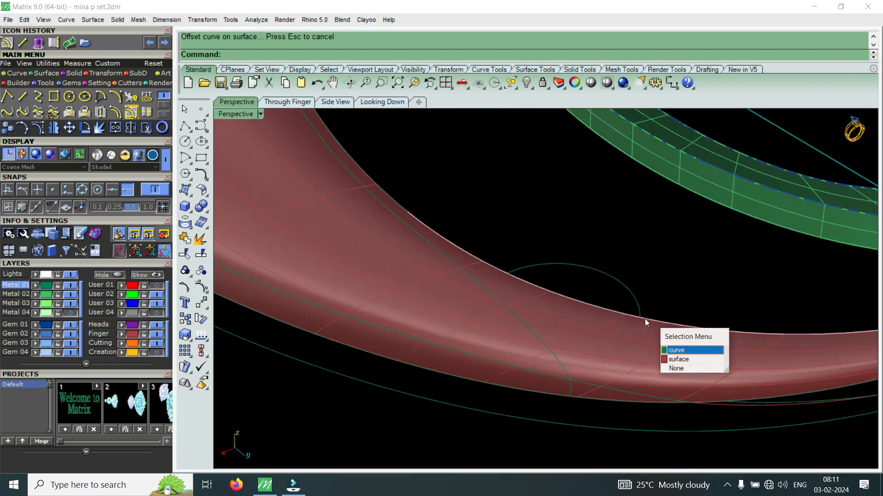
{"action": "left_click", "coordinate": [557, 330]}
{"action": "left_click", "coordinate": [542, 340]}
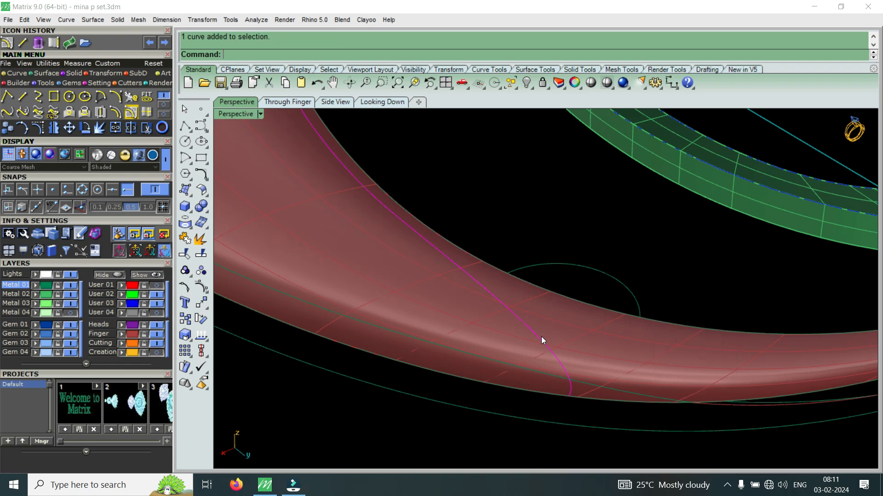
{"action": "key", "text": "Delete"}
Step: Join the two pieces of the dome's inner edge curve beside the small circle into one curve
{"action": "left_click", "coordinate": [571, 308]}
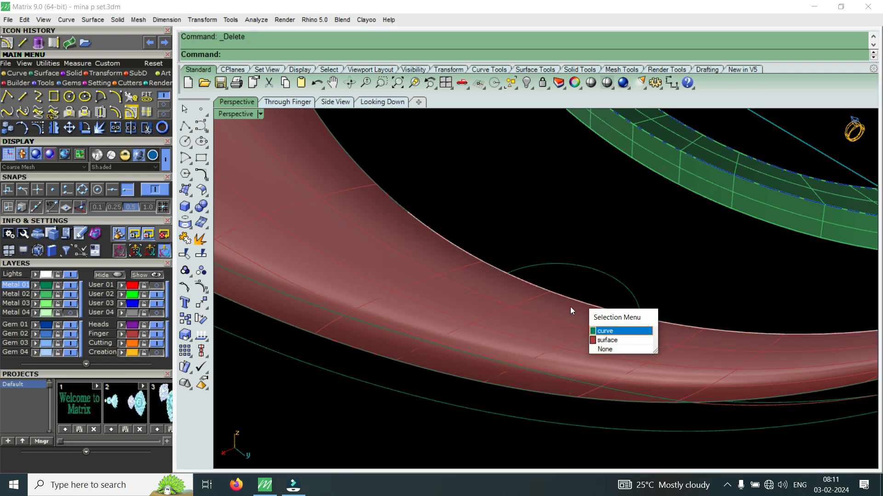
{"action": "left_click", "coordinate": [409, 212]}
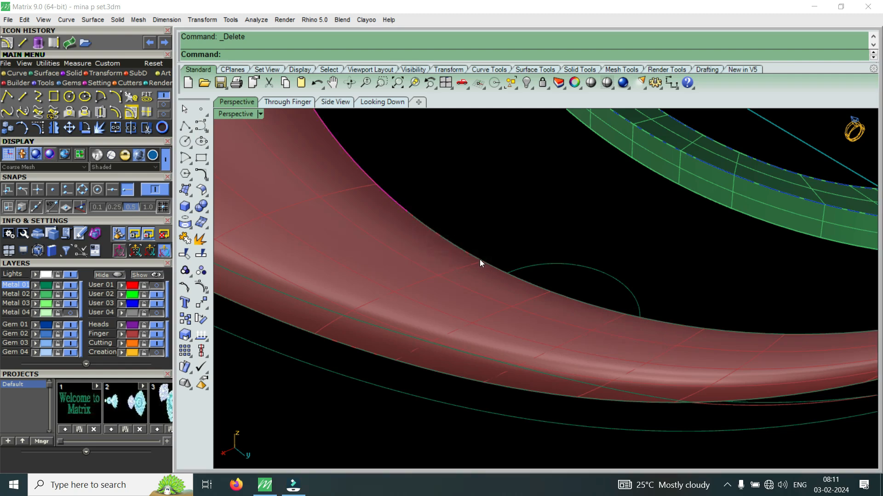
{"action": "left_click", "coordinate": [117, 132]}
{"action": "right_click_drag", "start_coordinate": [390, 265], "coordinate": [576, 303]}
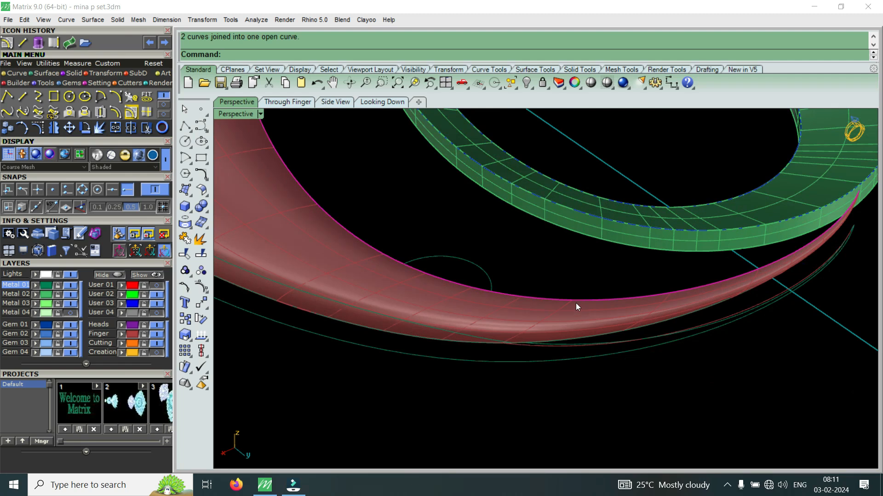
Step: Split the joined inner edge curve at a point just past the small circle, further along the narrow tail
{"action": "left_click", "coordinate": [131, 128]}
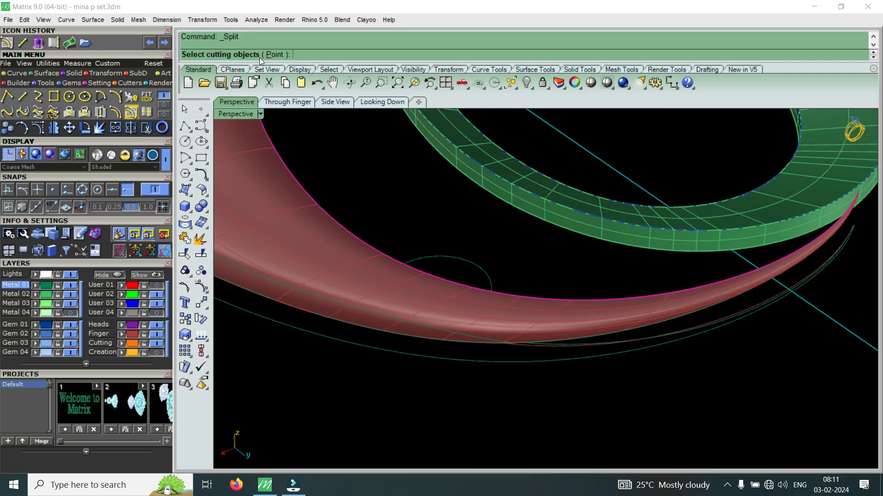
{"action": "left_click", "coordinate": [274, 54]}
{"action": "left_click", "coordinate": [555, 300]}
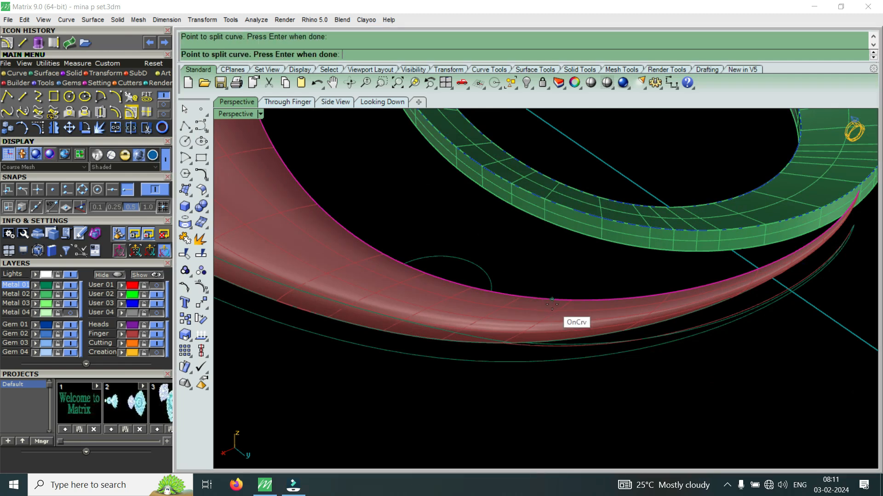
{"action": "right_click", "coordinate": [555, 301]}
Step: Offset the wide-end piece of the inner edge curve inward on the red dome surface by 0.2
{"action": "scroll", "coordinate": [554, 301], "scroll_direction": "down", "scroll_amount": 7}
{"action": "scroll", "coordinate": [460, 266], "scroll_direction": "up", "scroll_amount": 2}
{"action": "left_click", "coordinate": [437, 240]}
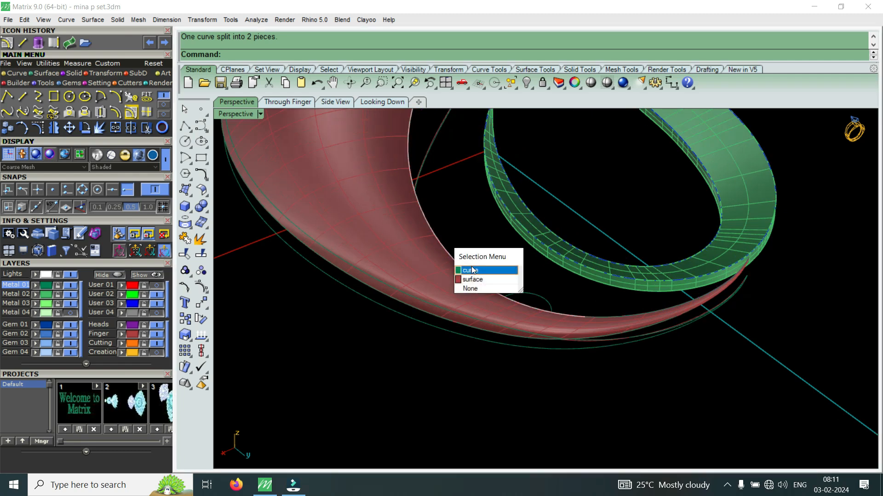
{"action": "left_click", "coordinate": [487, 270]}
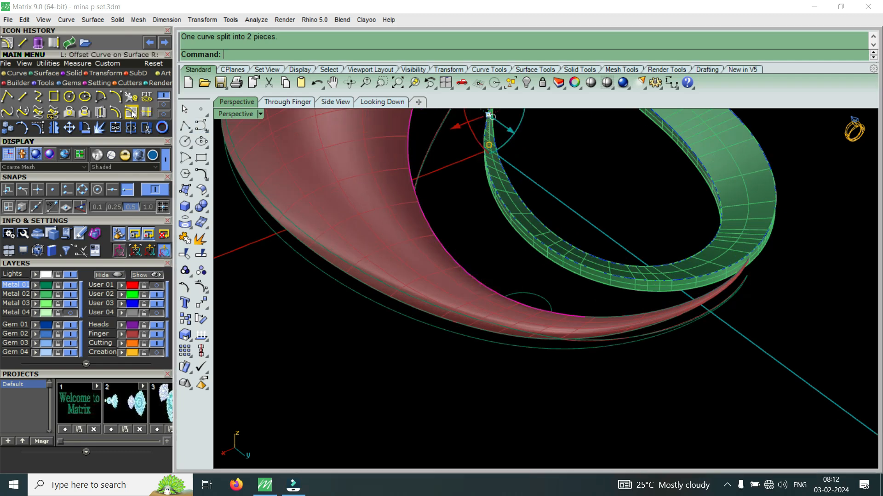
{"action": "left_click", "coordinate": [132, 114]}
{"action": "left_click", "coordinate": [405, 229]}
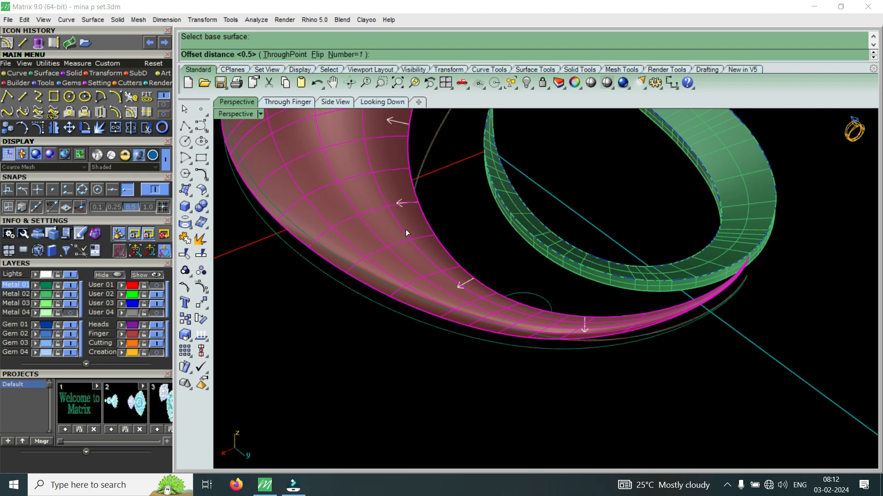
{"action": "key", "text": "Return"}
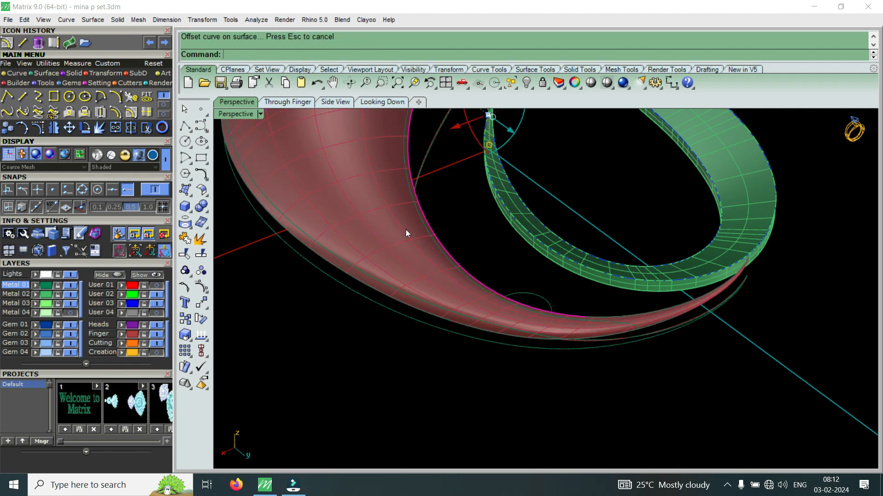
{"action": "scroll", "coordinate": [607, 328], "scroll_direction": "up", "scroll_amount": 5}
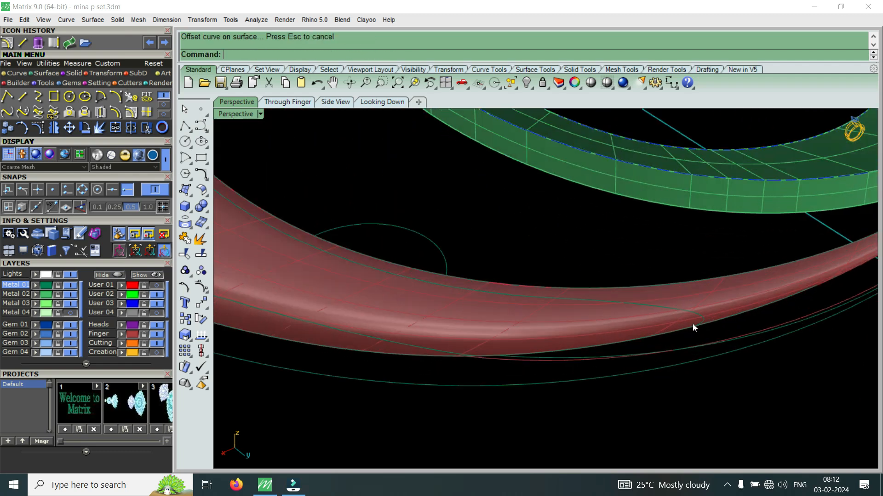
Step: Delete the outer edge's offset curve that ends at the start of the narrow tail
{"action": "mouse_move", "coordinate": [672, 326]}
{"action": "right_mouse_down"}
{"action": "mouse_move", "coordinate": [562, 348]}
{"action": "mouse_move", "coordinate": [558, 328]}
{"action": "mouse_move", "coordinate": [564, 339]}
{"action": "mouse_move", "coordinate": [546, 329]}
{"action": "mouse_move", "coordinate": [607, 350]}
{"action": "mouse_move", "coordinate": [688, 328]}
{"action": "right_mouse_up"}
{"action": "left_click", "coordinate": [556, 327]}
{"action": "left_click", "coordinate": [597, 357]}
{"action": "scroll", "coordinate": [597, 355], "scroll_direction": "down", "scroll_amount": 3}
{"action": "scroll", "coordinate": [687, 326], "scroll_direction": "up", "scroll_amount": 8}
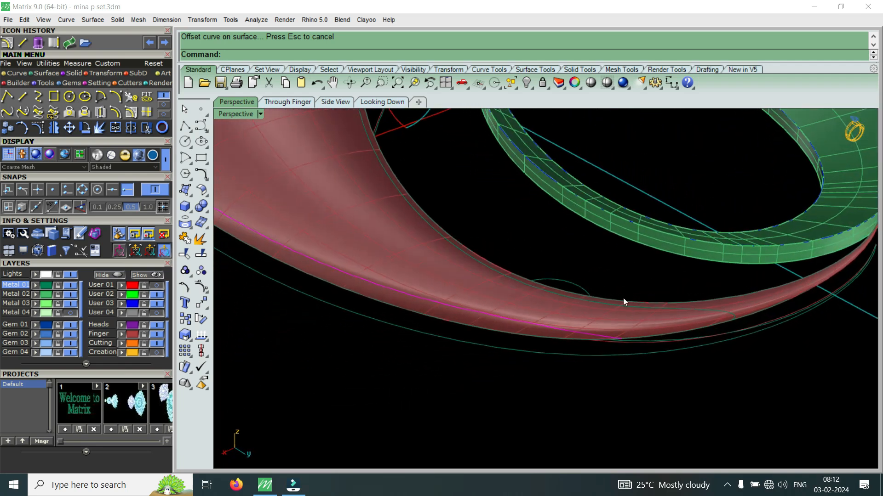
{"action": "left_click", "coordinate": [594, 347]}
{"action": "left_click", "coordinate": [575, 338]}
{"action": "left_click", "coordinate": [575, 339]}
{"action": "left_click", "coordinate": [616, 370]}
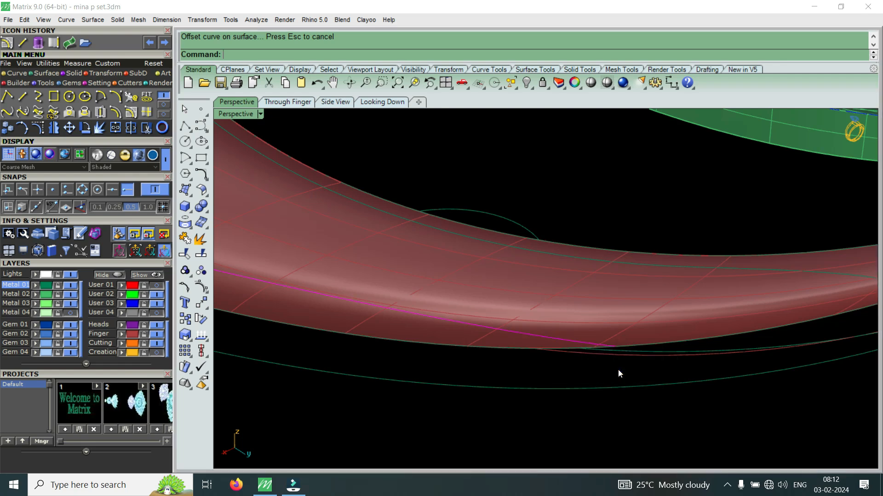
{"action": "key", "text": "Delete"}
Step: Join the two pieces of the dome's outer edge curve near the narrow tail into one curve
{"action": "scroll", "coordinate": [618, 369], "scroll_direction": "down", "scroll_amount": 3}
{"action": "left_click", "coordinate": [519, 358]}
{"action": "left_click", "coordinate": [424, 345]}
{"action": "left_click", "coordinate": [448, 368]}
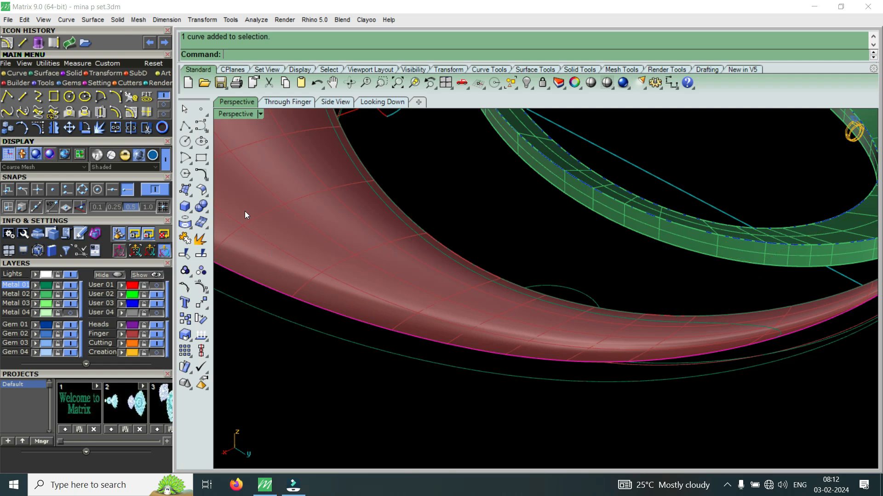
{"action": "left_click", "coordinate": [117, 131]}
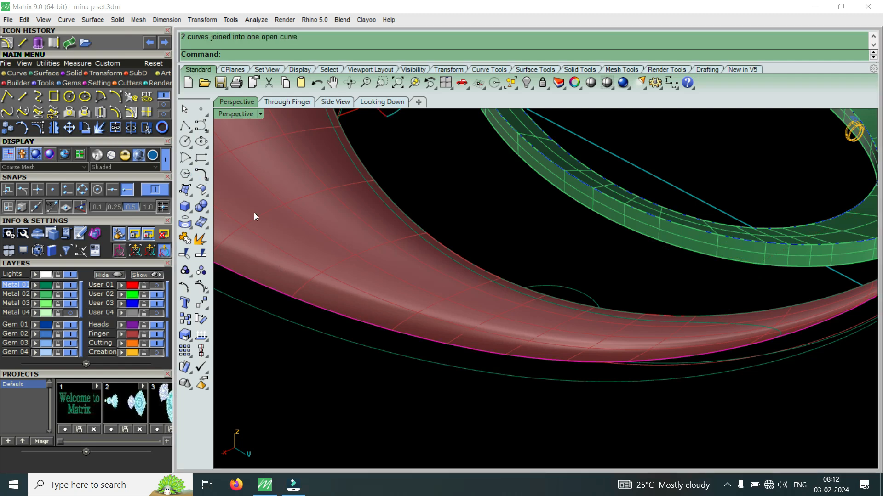
Step: Split the joined outer edge curve at a point further along the narrow tail, past the small circle
{"action": "left_click", "coordinate": [134, 128]}
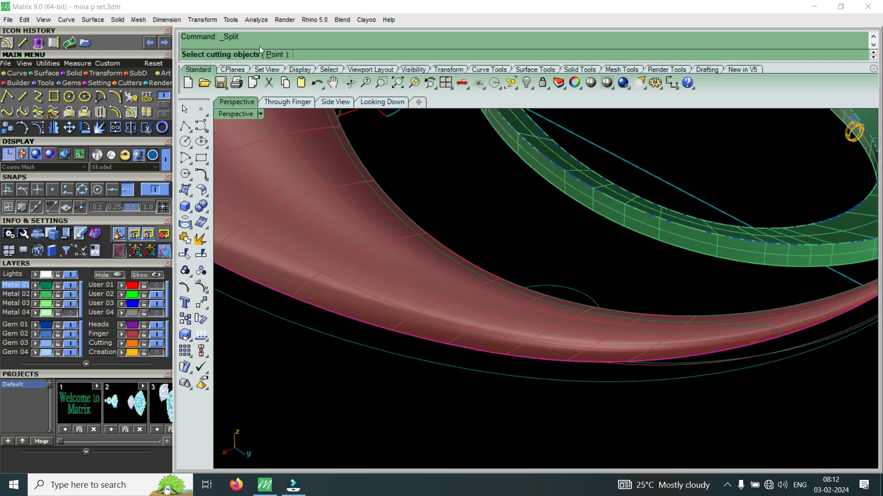
{"action": "left_click", "coordinate": [275, 54]}
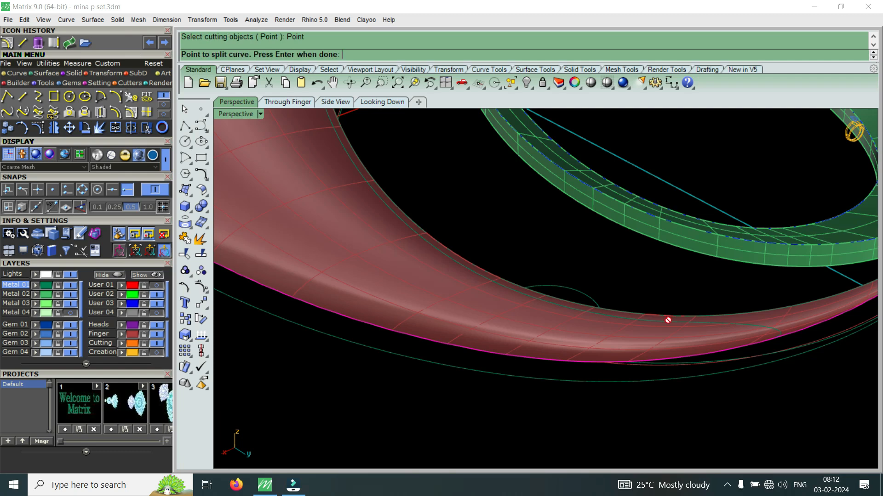
{"action": "left_click", "coordinate": [723, 355]}
{"action": "key", "text": "Return"}
Step: Offset the wide-end piece of the outer edge curve inward on the red dome surface by 0.5
{"action": "left_click", "coordinate": [540, 363]}
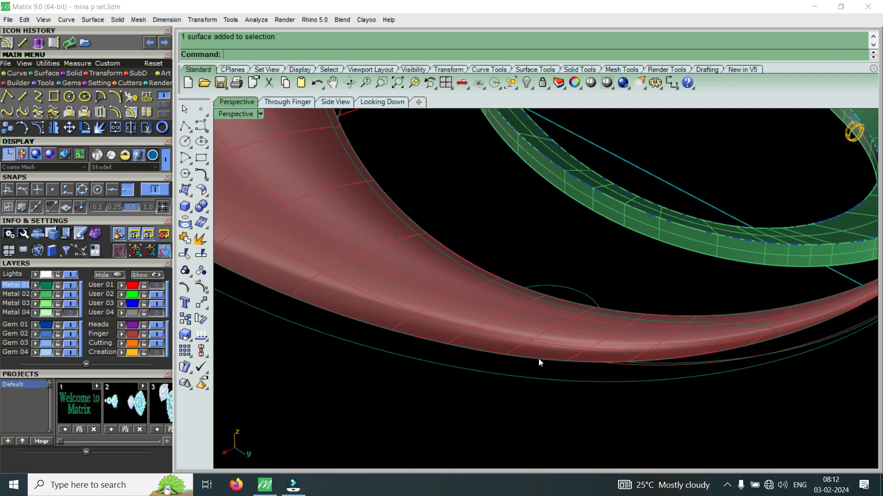
{"action": "left_click", "coordinate": [539, 359]}
{"action": "left_click", "coordinate": [583, 398]}
{"action": "left_click", "coordinate": [135, 116]}
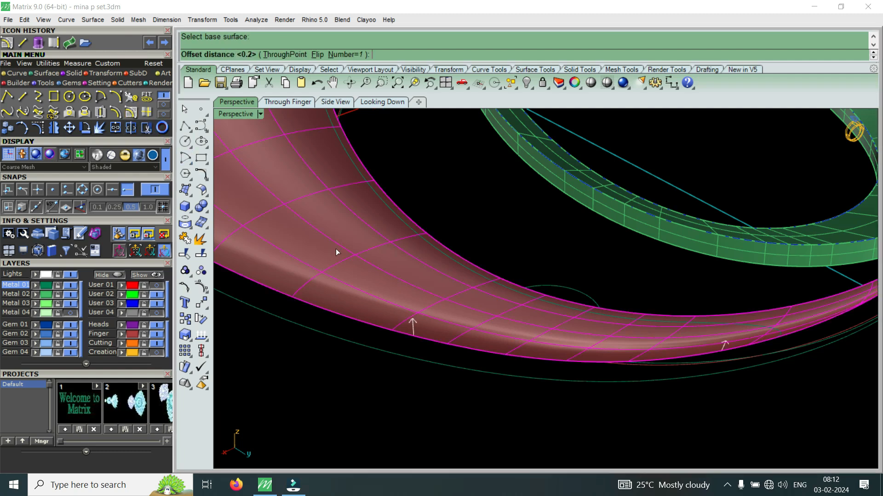
{"action": "type", "text": ".5"}
{"action": "key", "text": "Return"}
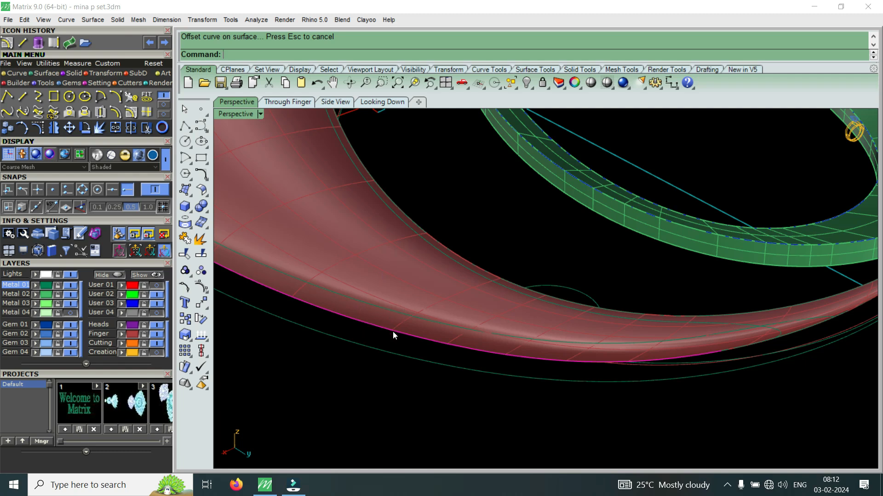
Step: Examine the inner and outer offset curves around the red dome from the wide end to the narrow tail
{"action": "scroll", "coordinate": [392, 332], "scroll_direction": "up", "scroll_amount": 2}
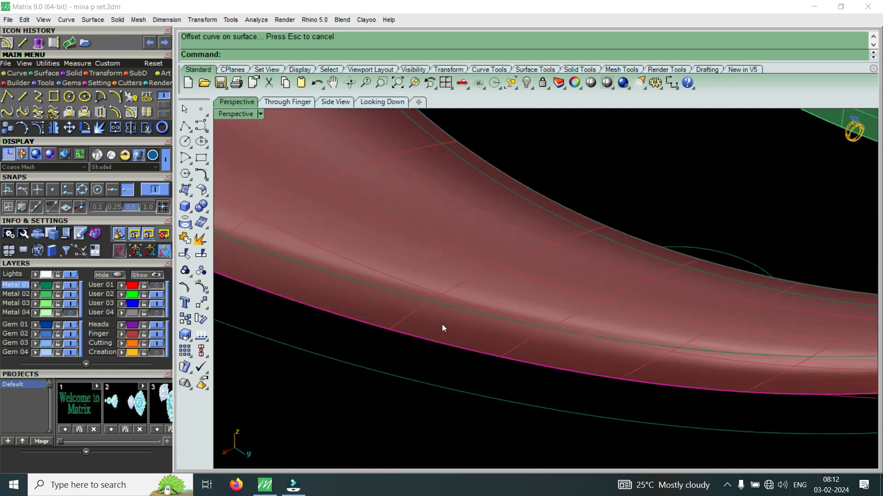
{"action": "scroll", "coordinate": [617, 364], "scroll_direction": "down", "scroll_amount": 5}
{"action": "right_click_drag", "start_coordinate": [527, 341], "coordinate": [646, 356]}
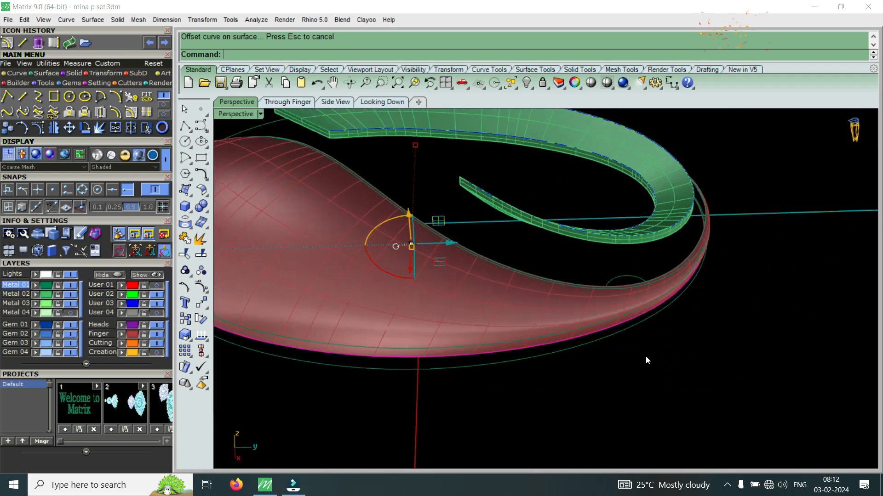
{"action": "scroll", "coordinate": [646, 356], "scroll_direction": "down", "scroll_amount": 3}
{"action": "scroll", "coordinate": [431, 357], "scroll_direction": "up", "scroll_amount": 3}
{"action": "scroll", "coordinate": [432, 357], "scroll_direction": "up", "scroll_amount": 2}
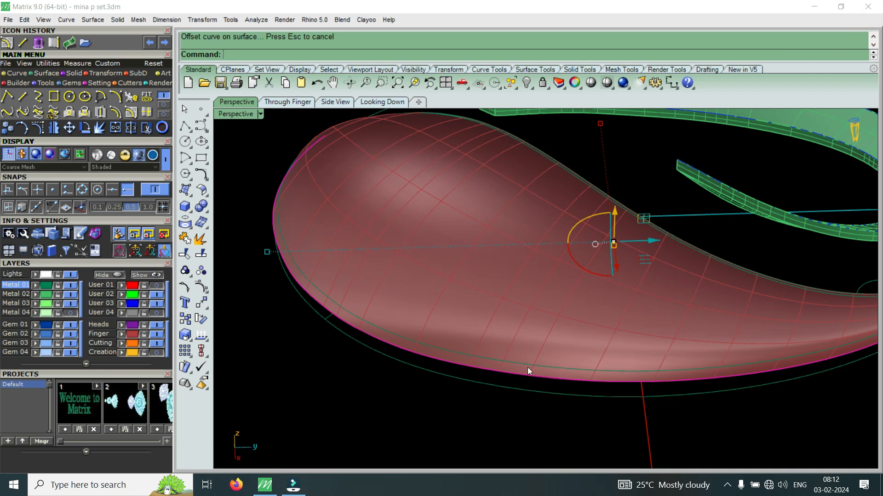
{"action": "scroll", "coordinate": [531, 367], "scroll_direction": "up", "scroll_amount": 2}
{"action": "scroll", "coordinate": [494, 363], "scroll_direction": "down", "scroll_amount": 4}
{"action": "scroll", "coordinate": [671, 362], "scroll_direction": "up", "scroll_amount": 2}
{"action": "scroll", "coordinate": [672, 368], "scroll_direction": "up", "scroll_amount": 1}
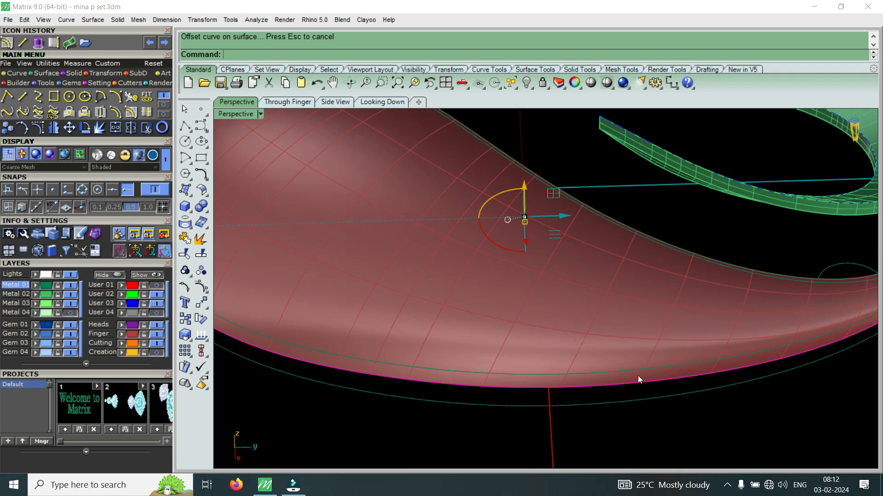
{"action": "scroll", "coordinate": [586, 390], "scroll_direction": "down", "scroll_amount": 4}
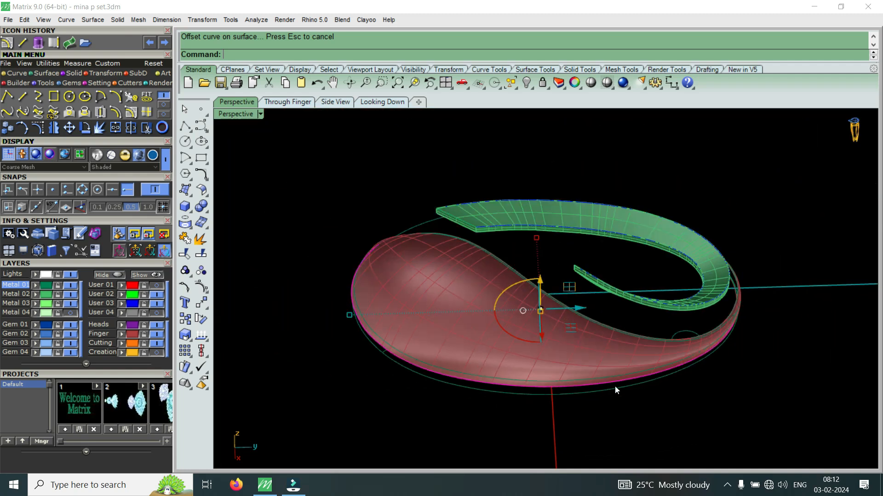
{"action": "scroll", "coordinate": [662, 395], "scroll_direction": "up", "scroll_amount": 5}
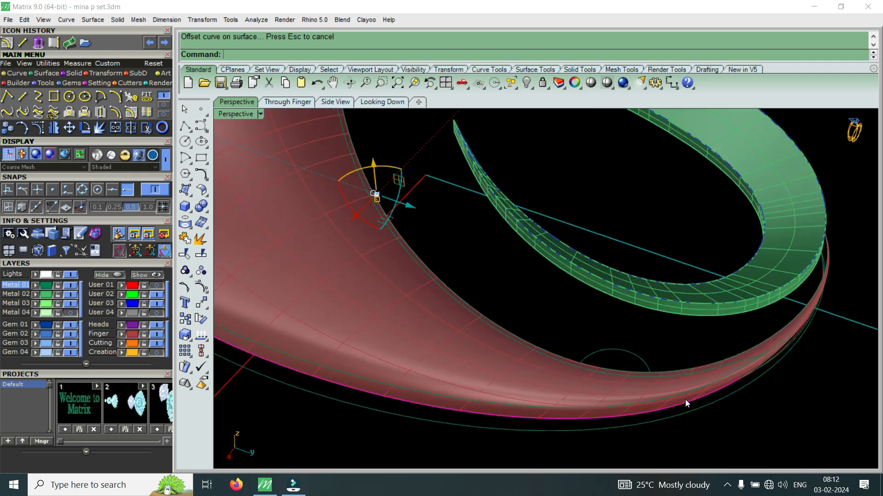
{"action": "scroll", "coordinate": [685, 399], "scroll_direction": "down", "scroll_amount": 2}
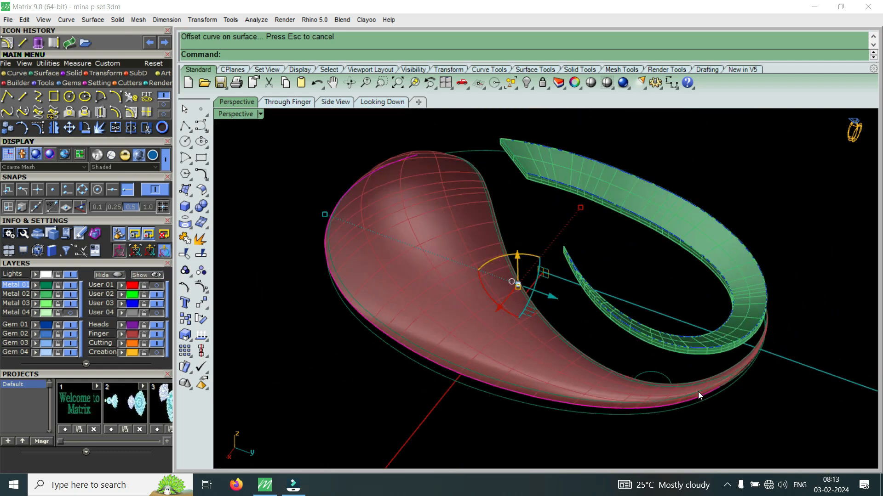
Step: Trim the crossing ends of the inner and outer offset curves where they meet near the dome's narrow tail
{"action": "scroll", "coordinate": [741, 407], "scroll_direction": "up", "scroll_amount": 5}
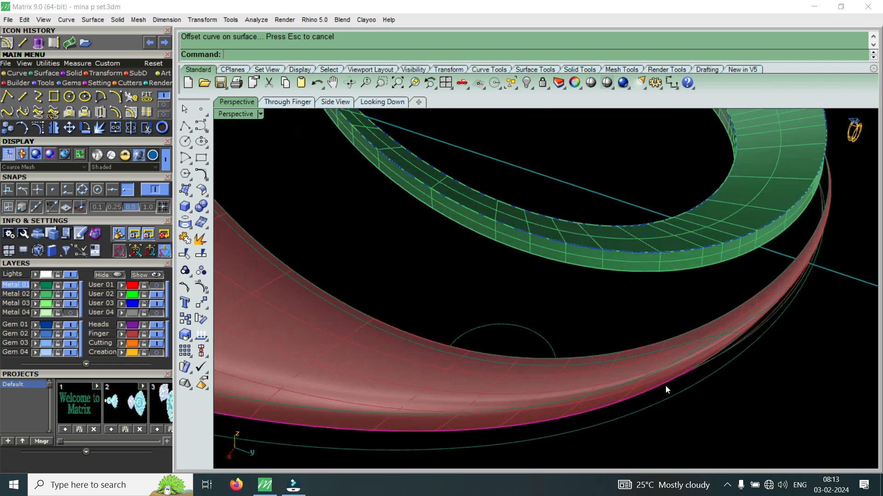
{"action": "scroll", "coordinate": [729, 343], "scroll_direction": "up", "scroll_amount": 3}
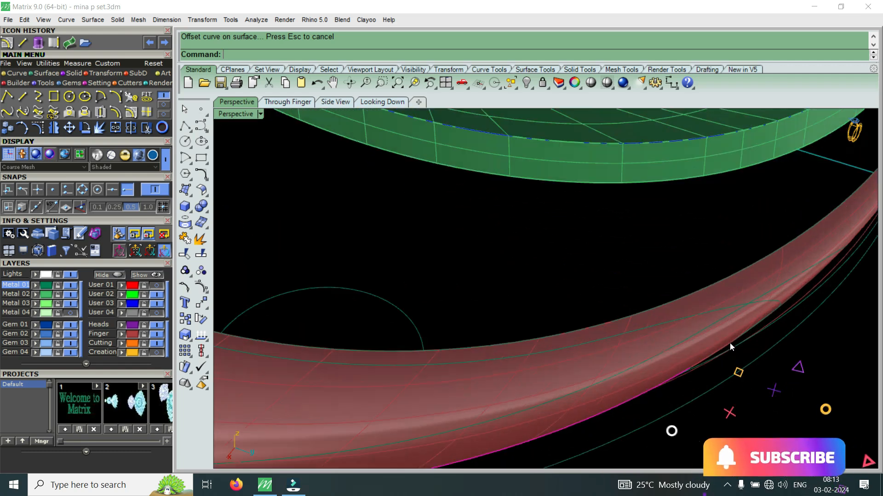
{"action": "left_click", "coordinate": [697, 330]}
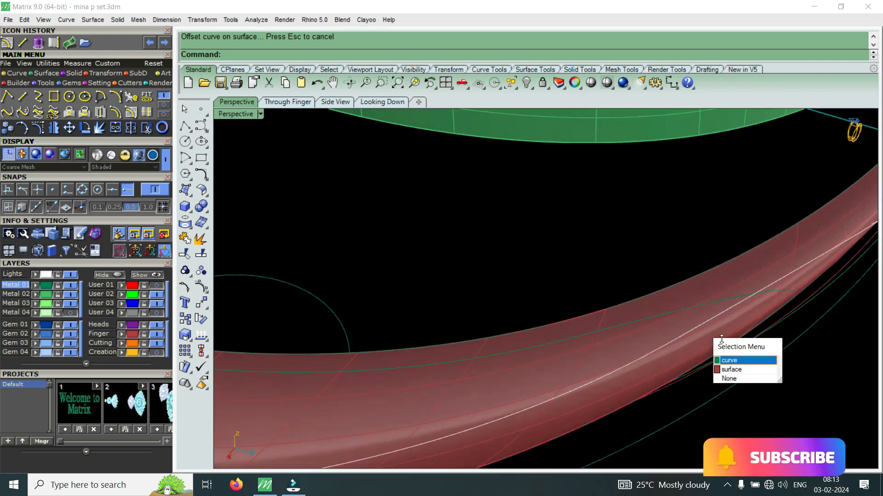
{"action": "left_click", "coordinate": [738, 362]}
{"action": "left_click", "coordinate": [727, 301]}
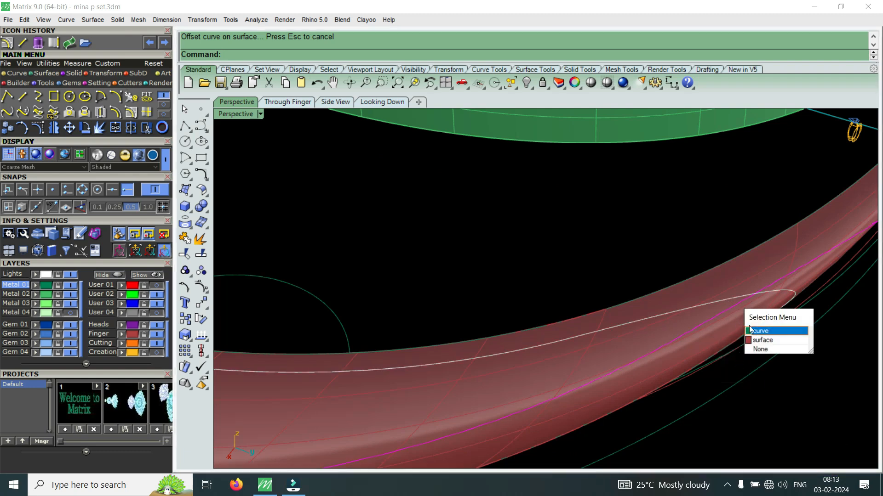
{"action": "left_click", "coordinate": [759, 332]}
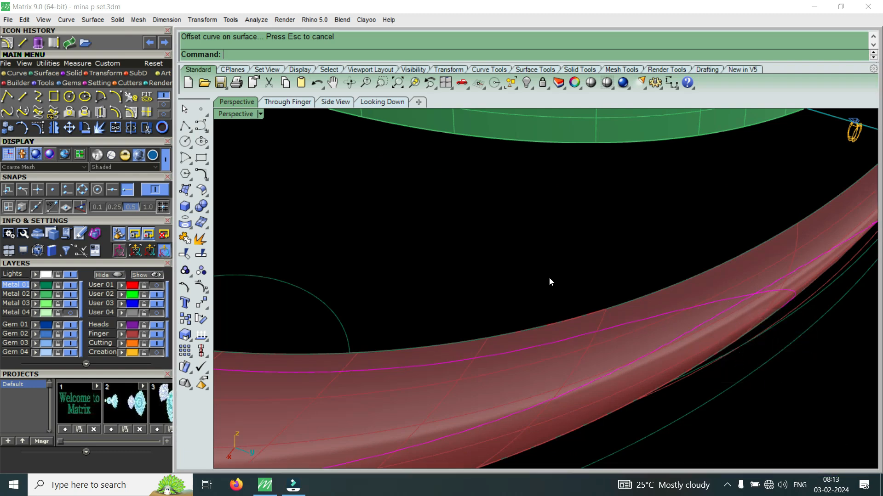
{"action": "left_click", "coordinate": [148, 129]}
{"action": "scroll", "coordinate": [745, 295], "scroll_direction": "up", "scroll_amount": 2}
{"action": "left_click", "coordinate": [750, 323]}
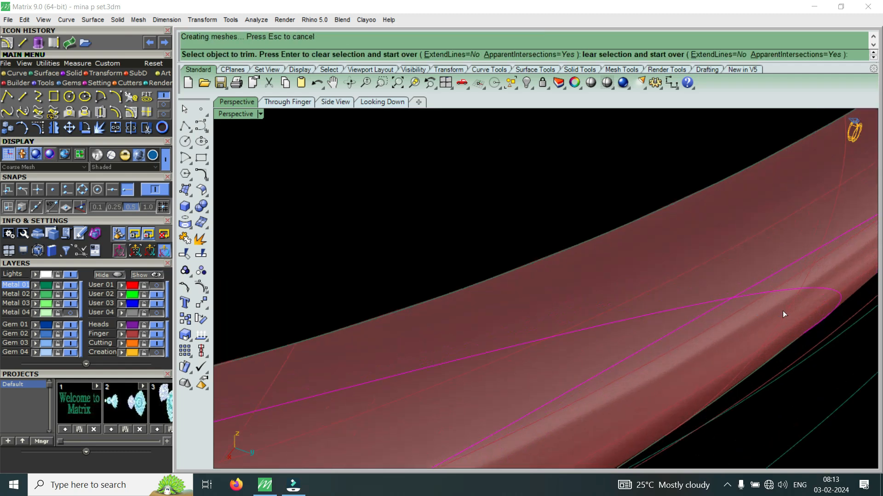
{"action": "left_click", "coordinate": [815, 271]}
{"action": "left_click", "coordinate": [761, 236]}
Step: Trim the overhanging end of the two offset curves at the pointed corner of the dome's wide end
{"action": "scroll", "coordinate": [758, 326], "scroll_direction": "down", "scroll_amount": 4}
{"action": "right_click_drag", "start_coordinate": [759, 330], "coordinate": [719, 347]}
{"action": "scroll", "coordinate": [663, 289], "scroll_direction": "up", "scroll_amount": 5}
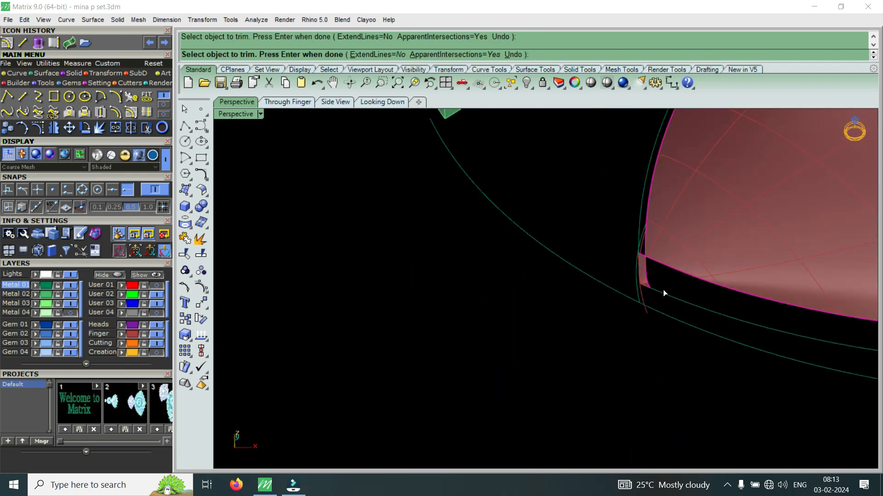
{"action": "left_click", "coordinate": [621, 247]}
{"action": "scroll", "coordinate": [525, 351], "scroll_direction": "down", "scroll_amount": 5}
{"action": "key", "text": "Return"}
Step: Turn on the User 04 layer with the grey body and the Metal 04 layer with the light green band
{"action": "left_click", "coordinate": [606, 305]}
{"action": "left_click", "coordinate": [157, 313]}
{"action": "scroll", "coordinate": [421, 354], "scroll_direction": "down", "scroll_amount": 6}
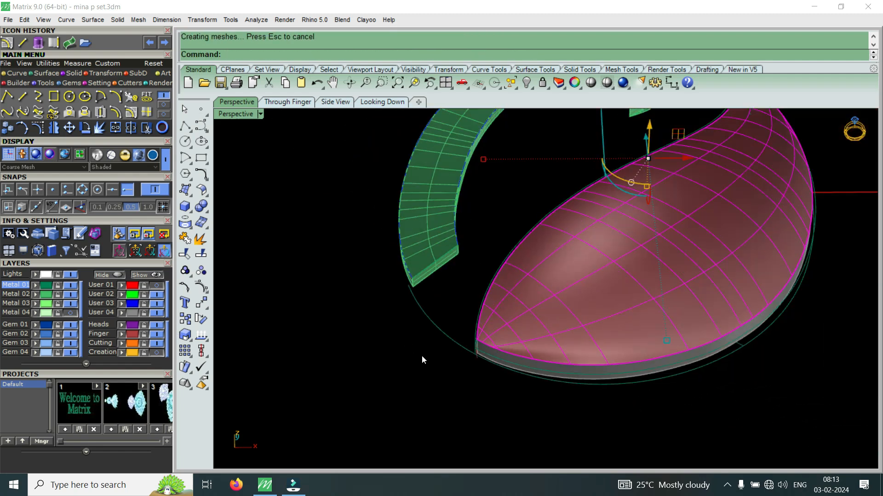
{"action": "right_click_drag", "start_coordinate": [545, 346], "coordinate": [483, 398]}
{"action": "key", "text": "Escape"}
{"action": "right_click_drag", "start_coordinate": [569, 399], "coordinate": [517, 309]}
{"action": "left_click", "coordinate": [77, 313]}
{"action": "scroll", "coordinate": [517, 309], "scroll_direction": "down", "scroll_amount": 6}
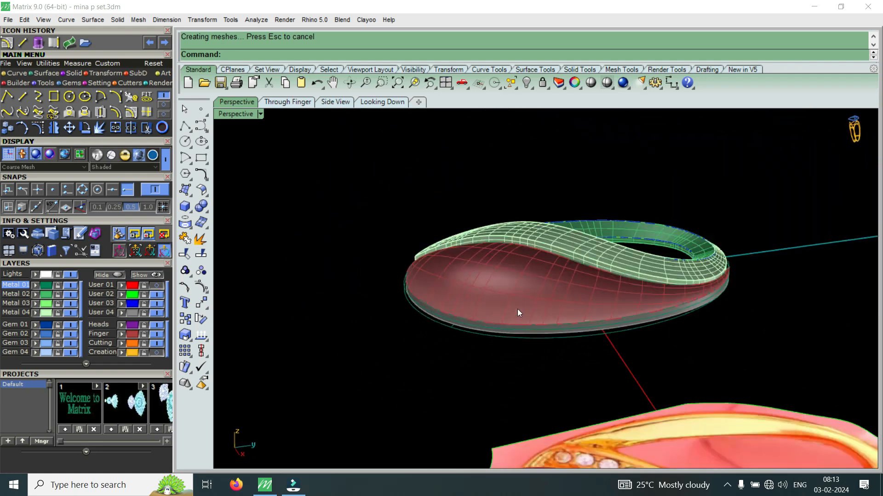
Step: Examine the corner where the light green band meets the red dome and grey body at the wide end
{"action": "scroll", "coordinate": [657, 276], "scroll_direction": "up", "scroll_amount": 4}
{"action": "right_click_drag", "start_coordinate": [614, 297], "coordinate": [546, 321]}
{"action": "scroll", "coordinate": [718, 386], "scroll_direction": "up", "scroll_amount": 5}
{"action": "right_click_drag", "start_coordinate": [718, 385], "coordinate": [479, 241]}
{"action": "scroll", "coordinate": [633, 368], "scroll_direction": "down", "scroll_amount": 5}
{"action": "scroll", "coordinate": [481, 336], "scroll_direction": "up", "scroll_amount": 6}
{"action": "scroll", "coordinate": [475, 238], "scroll_direction": "up", "scroll_amount": 2}
{"action": "left_click", "coordinate": [471, 234]}
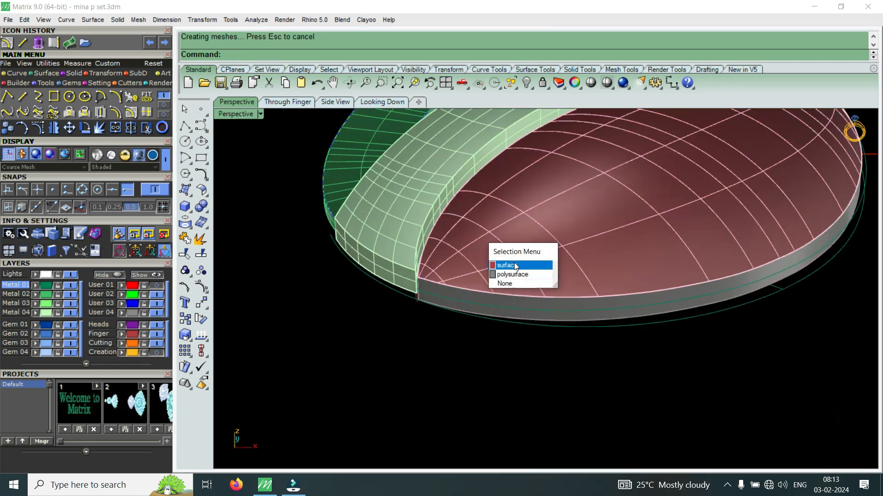
{"action": "scroll", "coordinate": [464, 291], "scroll_direction": "up", "scroll_amount": 2}
{"action": "left_click", "coordinate": [462, 291]}
{"action": "left_click", "coordinate": [503, 325]}
{"action": "scroll", "coordinate": [429, 303], "scroll_direction": "down", "scroll_amount": 4}
Step: Inspect the outer edge curve and the fit between the dome, grey body and light green band from above and below
{"action": "right_click_drag", "start_coordinate": [426, 301], "coordinate": [412, 392]}
{"action": "scroll", "coordinate": [413, 392], "scroll_direction": "down", "scroll_amount": 8}
{"action": "scroll", "coordinate": [484, 390], "scroll_direction": "up", "scroll_amount": 4}
{"action": "right_click_drag", "start_coordinate": [485, 387], "coordinate": [457, 323]}
{"action": "scroll", "coordinate": [367, 330], "scroll_direction": "up", "scroll_amount": 8}
{"action": "left_click", "coordinate": [378, 321]}
{"action": "left_click", "coordinate": [402, 350]}
{"action": "scroll", "coordinate": [332, 322], "scroll_direction": "down", "scroll_amount": 5}
{"action": "right_click_drag", "start_coordinate": [332, 321], "coordinate": [404, 294]}
{"action": "scroll", "coordinate": [363, 335], "scroll_direction": "up", "scroll_amount": 6}
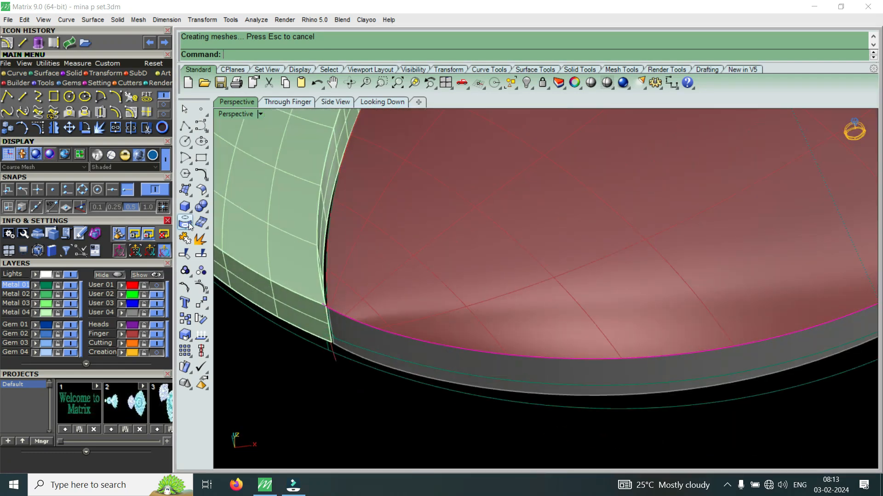
{"action": "right_click_drag", "start_coordinate": [363, 270], "coordinate": [412, 268]}
{"action": "scroll", "coordinate": [407, 262], "scroll_direction": "down", "scroll_amount": 6}
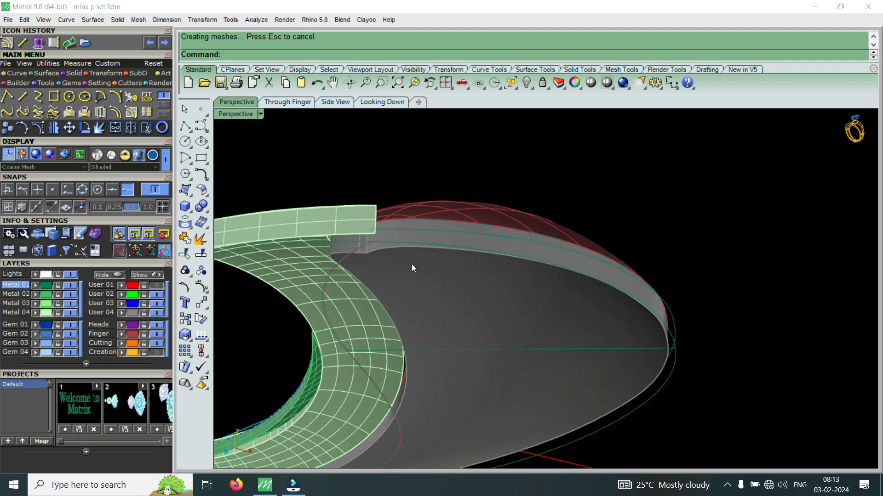
{"action": "right_click_drag", "start_coordinate": [429, 231], "coordinate": [399, 273]}
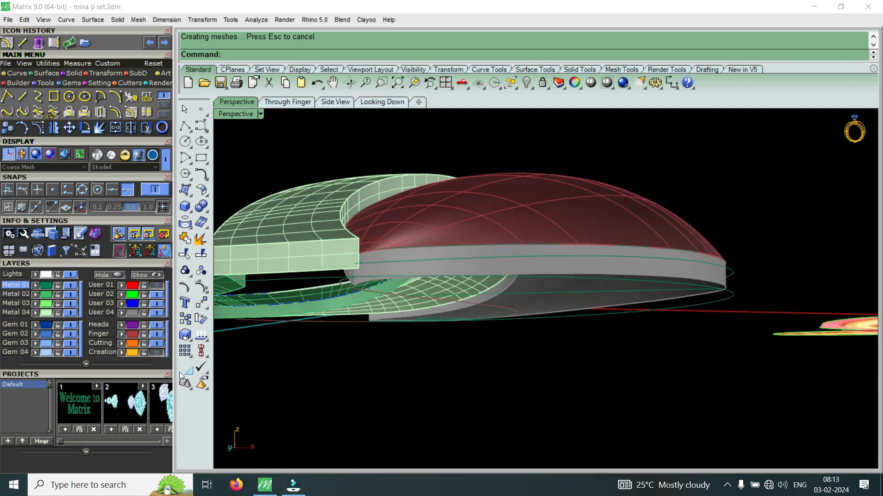
{"action": "right_click_drag", "start_coordinate": [381, 302], "coordinate": [539, 249]}
{"action": "scroll", "coordinate": [540, 318], "scroll_direction": "up", "scroll_amount": 2}
{"action": "scroll", "coordinate": [481, 326], "scroll_direction": "up", "scroll_amount": 4}
{"action": "right_click_drag", "start_coordinate": [480, 326], "coordinate": [470, 272]}
Step: Undo the recent trims and surface offsets of the dome's edge curves
{"action": "key", "text": "ctrl+z"}
{"action": "key", "text": "ctrl+z"}
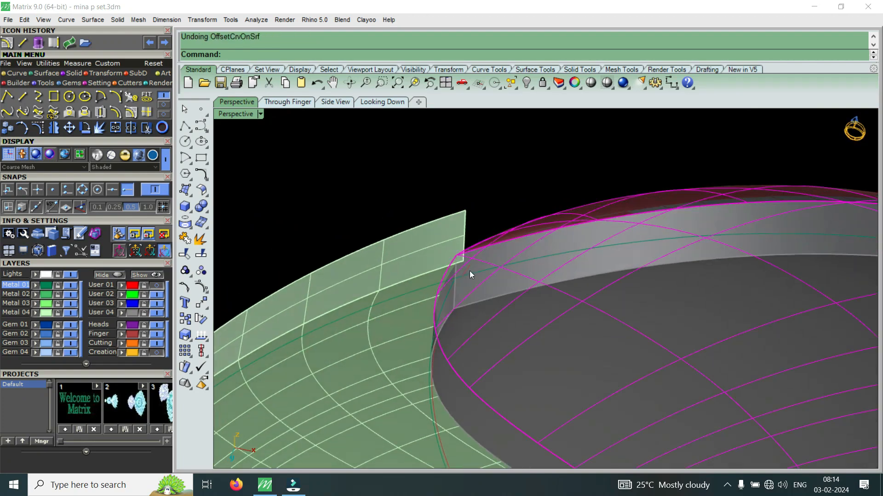
{"action": "right_click_drag", "start_coordinate": [484, 241], "coordinate": [478, 344]}
{"action": "key", "text": "ctrl+z"}
{"action": "key", "text": "ctrl+z"}
{"action": "key", "text": "ctrl+z"}
{"action": "right_click_drag", "start_coordinate": [478, 343], "coordinate": [403, 291]}
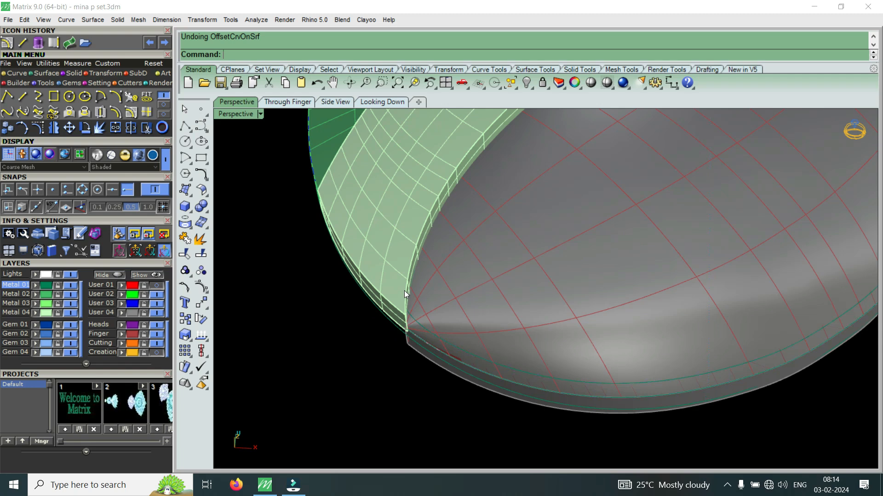
{"action": "right_click_drag", "start_coordinate": [432, 306], "coordinate": [498, 371]}
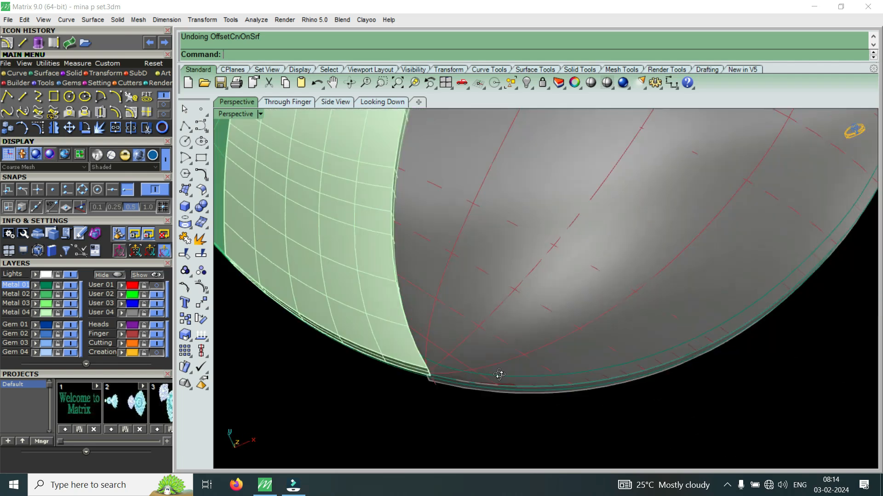
Step: Hide the Metal 04 layer and select the curve along the dome's inner edge
{"action": "left_click", "coordinate": [72, 313]}
{"action": "right_click_drag", "start_coordinate": [339, 325], "coordinate": [449, 341]}
{"action": "left_click", "coordinate": [446, 353]}
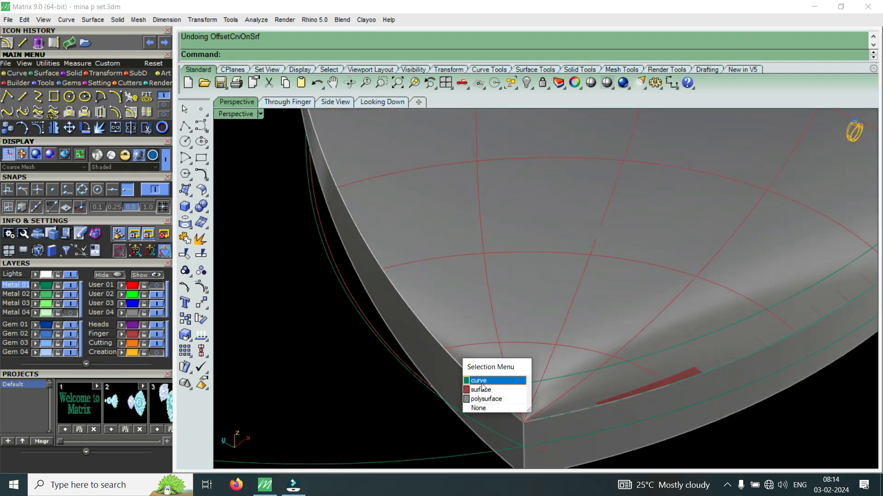
{"action": "left_click", "coordinate": [479, 381]}
{"action": "scroll", "coordinate": [537, 352], "scroll_direction": "down", "scroll_amount": 5}
{"action": "right_click_drag", "start_coordinate": [636, 330], "coordinate": [575, 327]}
{"action": "scroll", "coordinate": [575, 328], "scroll_direction": "up", "scroll_amount": 5}
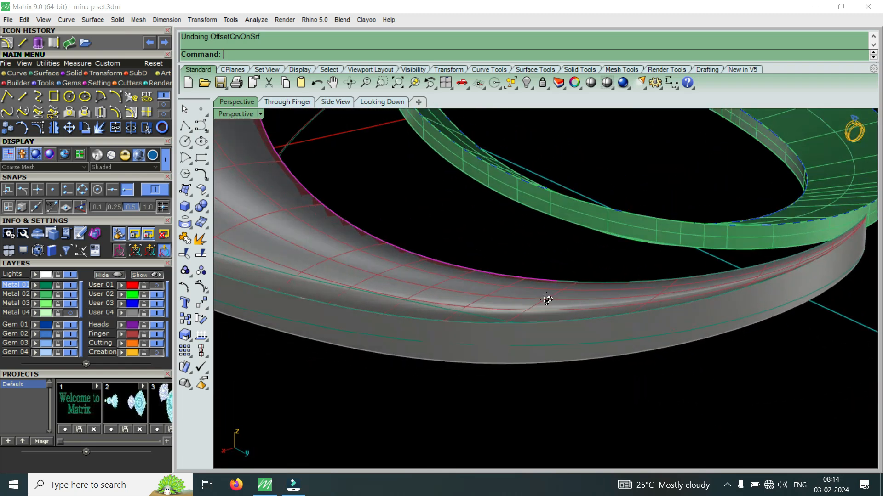
Step: Delete the leftover offset curve along the outer side of the dome's wide end
{"action": "left_click", "coordinate": [483, 315]}
{"action": "left_click", "coordinate": [521, 345]}
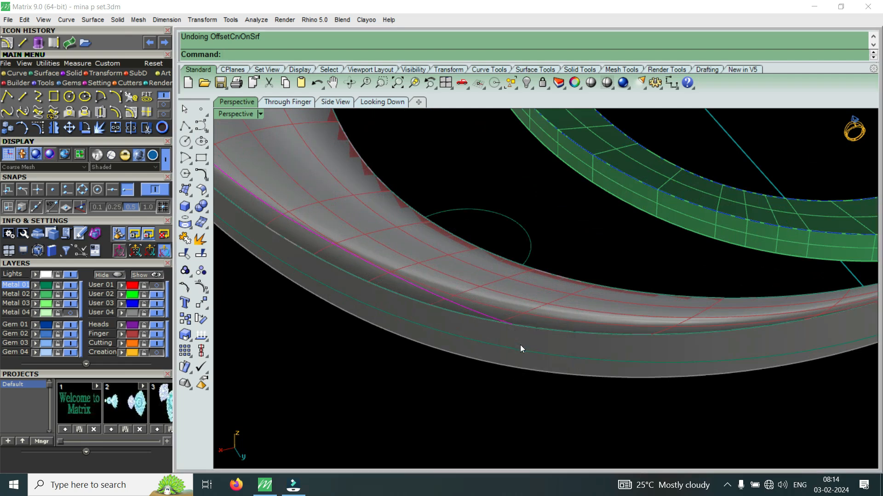
{"action": "scroll", "coordinate": [520, 345], "scroll_direction": "down", "scroll_amount": 5}
{"action": "right_click_drag", "start_coordinate": [423, 339], "coordinate": [470, 318]}
{"action": "scroll", "coordinate": [519, 327], "scroll_direction": "up", "scroll_amount": 5}
{"action": "key", "text": "Delete"}
Step: Join the two pieces of the dome's outer edge curve into one curve
{"action": "left_click", "coordinate": [521, 338]}
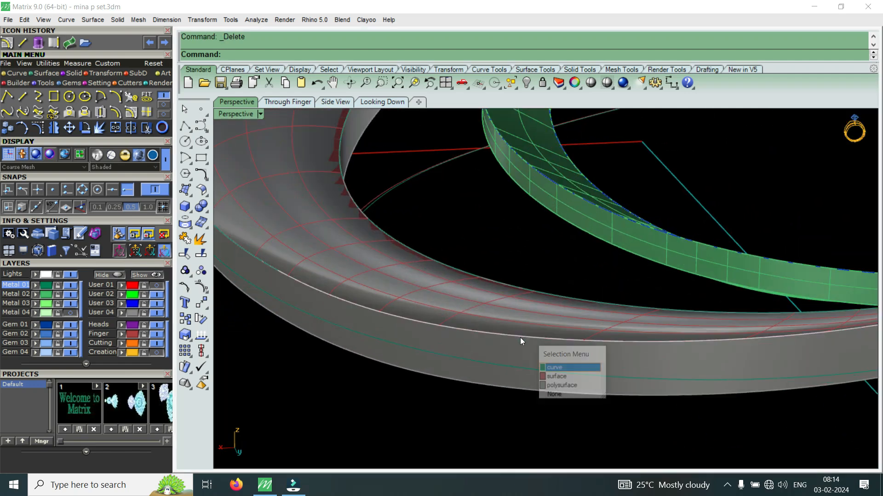
{"action": "left_click", "coordinate": [550, 364]}
{"action": "right_click_drag", "start_coordinate": [535, 360], "coordinate": [365, 302]}
{"action": "left_click", "coordinate": [380, 308]}
{"action": "left_click", "coordinate": [407, 331]}
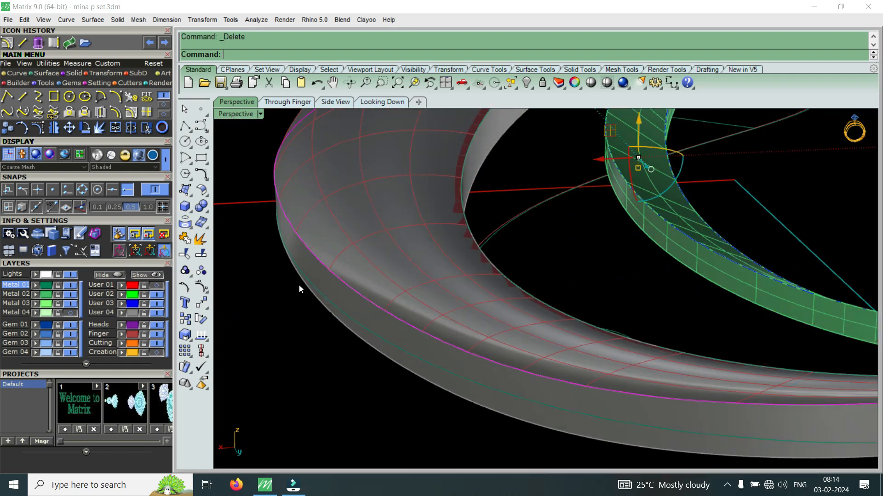
{"action": "left_click", "coordinate": [118, 129]}
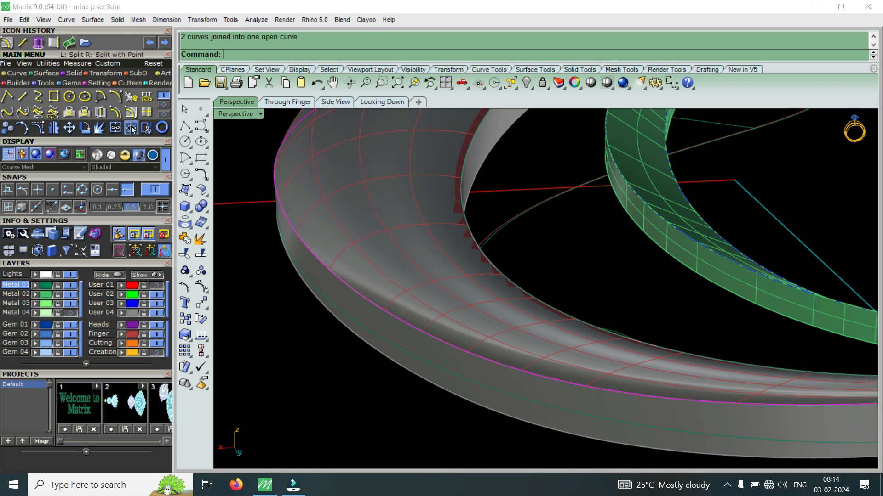
Step: Try to offset the joined outer edge curve on the red dome surface by 0.8
{"action": "left_click", "coordinate": [8, 44]}
{"action": "left_click", "coordinate": [623, 370]}
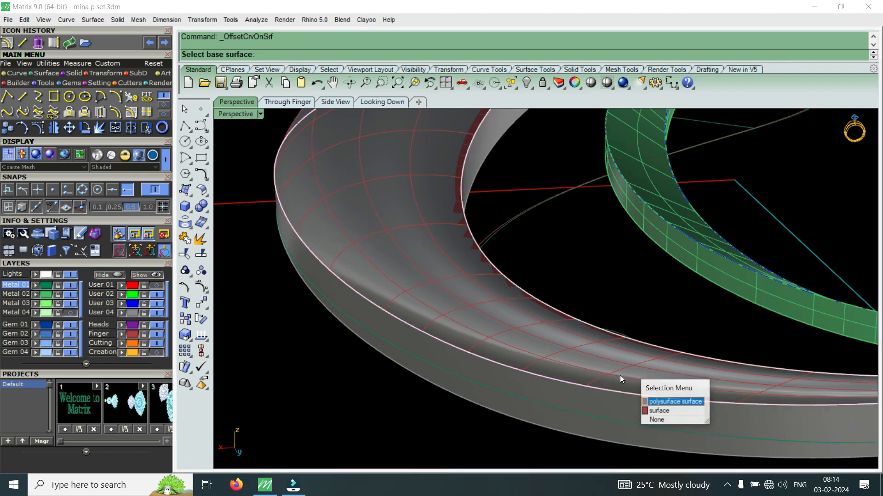
{"action": "left_click", "coordinate": [657, 411]}
{"action": "type", "text": "."}
{"action": "type", "text": "8"}
{"action": "key", "text": "Return"}
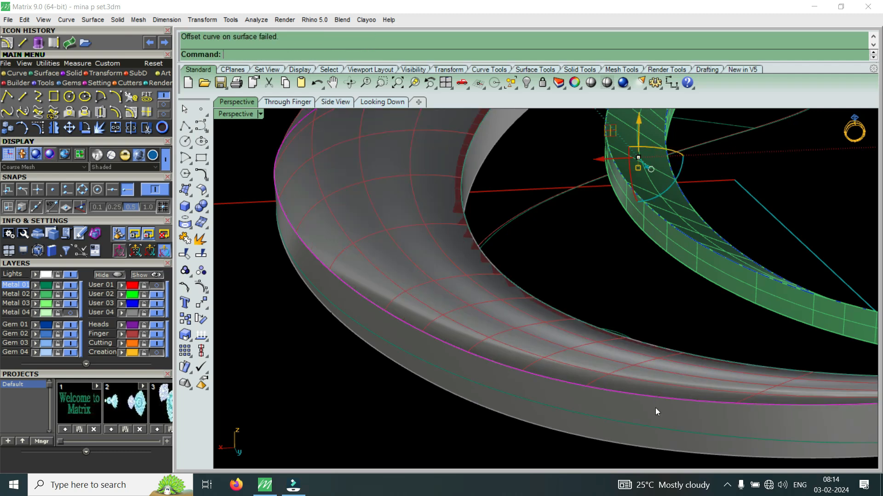
Step: Split the joined outer edge curve at a point along the narrow tail, just past the small circle
{"action": "right_click_drag", "start_coordinate": [475, 354], "coordinate": [613, 385]}
{"action": "left_click", "coordinate": [616, 389]}
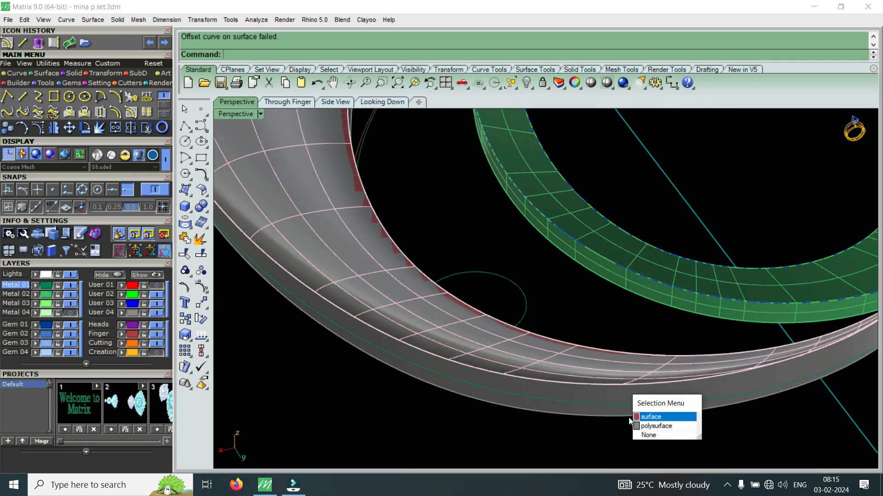
{"action": "scroll", "coordinate": [531, 378], "scroll_direction": "up", "scroll_amount": 2}
{"action": "left_click", "coordinate": [544, 395]}
{"action": "scroll", "coordinate": [511, 371], "scroll_direction": "down", "scroll_amount": 5}
{"action": "right_click_drag", "start_coordinate": [510, 371], "coordinate": [504, 317]}
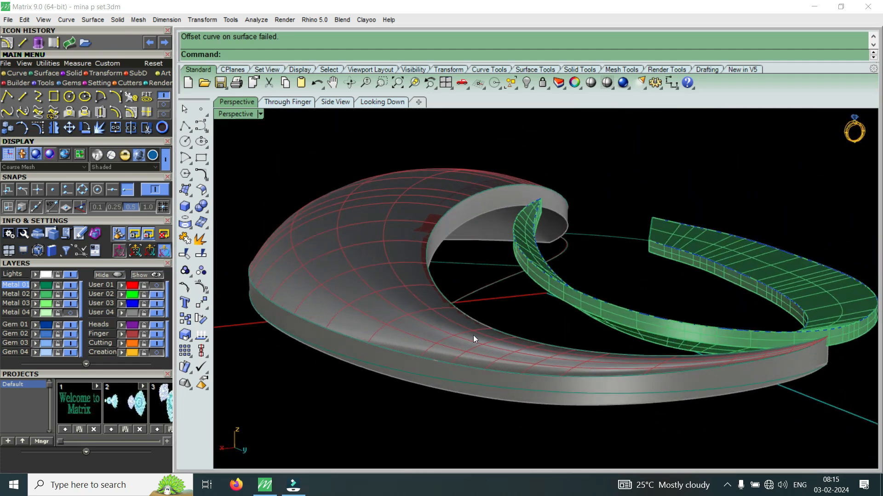
{"action": "left_click", "coordinate": [388, 355]}
{"action": "left_click", "coordinate": [423, 379]}
{"action": "scroll", "coordinate": [579, 377], "scroll_direction": "up", "scroll_amount": 5}
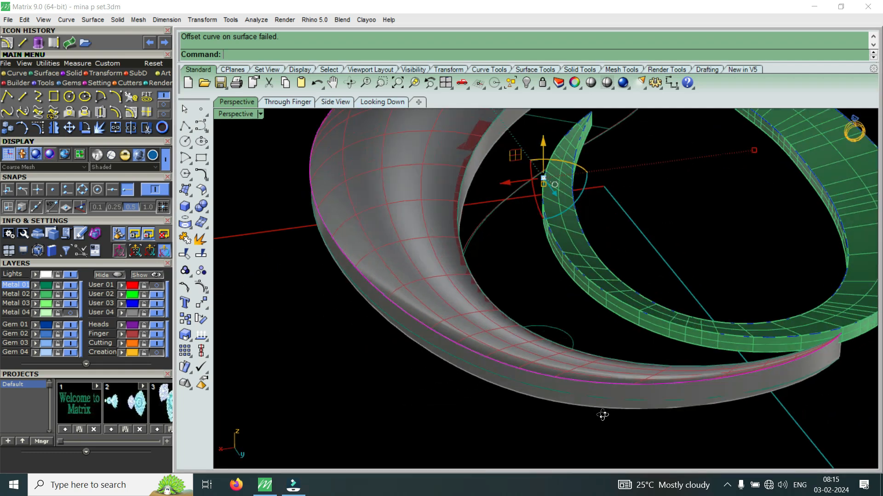
{"action": "right_click", "coordinate": [150, 125]}
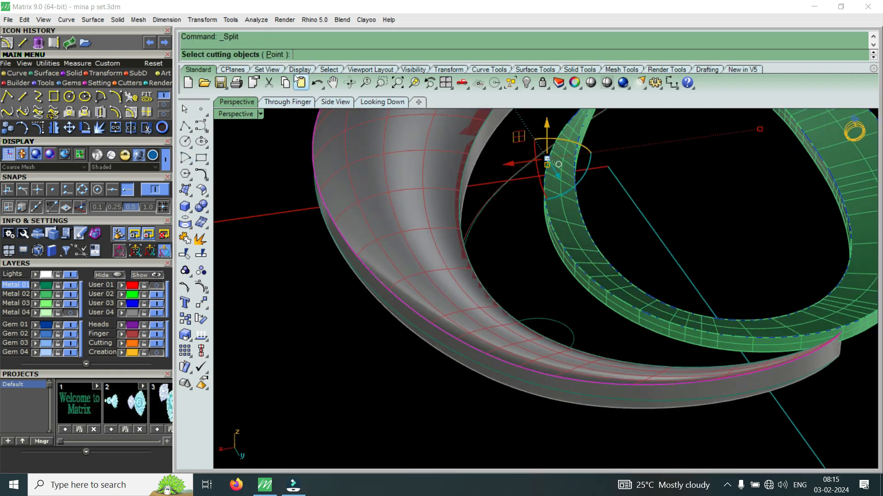
{"action": "left_click", "coordinate": [650, 396]}
{"action": "key", "text": "Return"}
{"action": "scroll", "coordinate": [492, 367], "scroll_direction": "up", "scroll_amount": 3}
Step: Offset the wide-end piece of the outer edge curve inward on the red dome surface by 0.5
{"action": "left_click", "coordinate": [465, 341]}
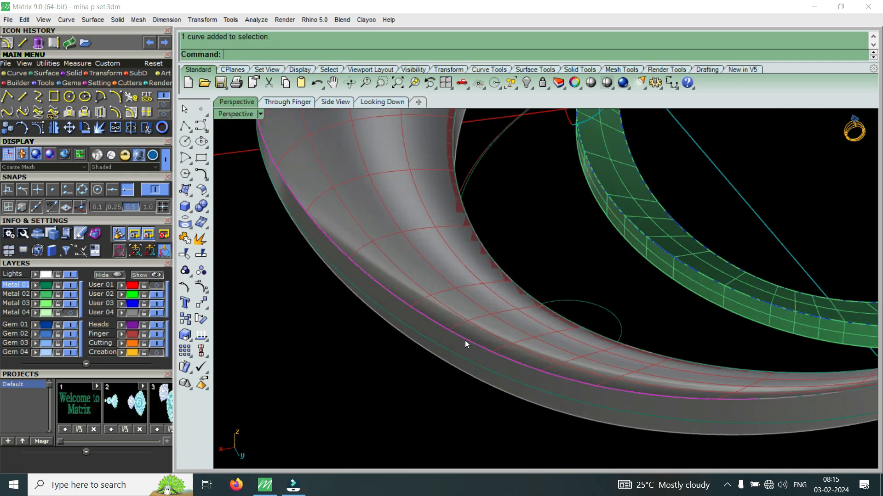
{"action": "left_click", "coordinate": [131, 112]}
{"action": "key", "text": "Return"}
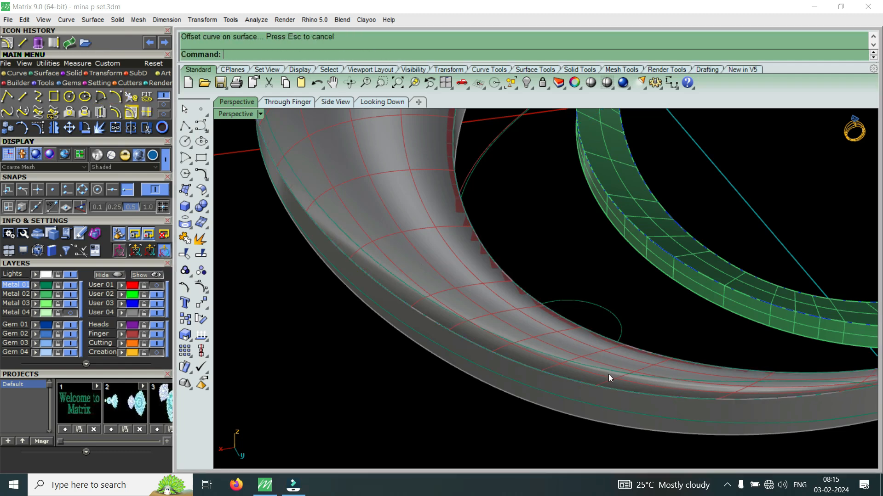
{"action": "scroll", "coordinate": [519, 334], "scroll_direction": "up", "scroll_amount": 5}
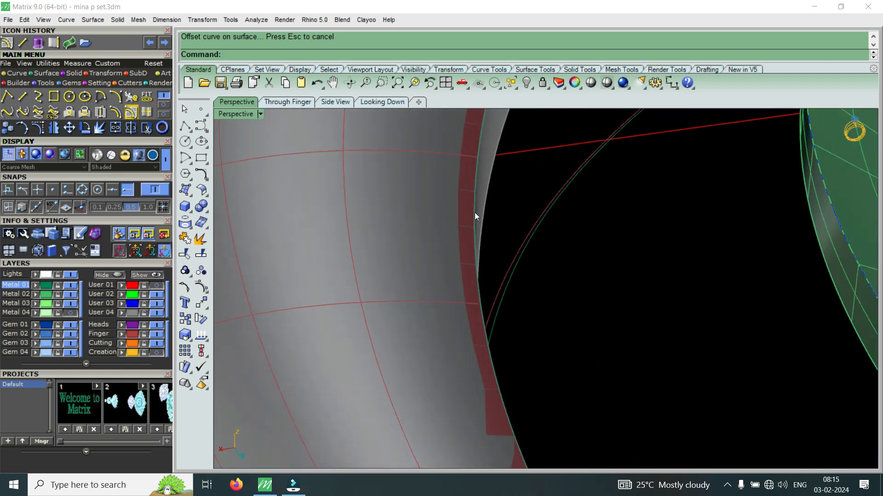
Step: Offset the dome's inner edge curve inward on the red dome surface by 0.5
{"action": "left_click", "coordinate": [474, 213]}
{"action": "left_click", "coordinate": [508, 242]}
{"action": "scroll", "coordinate": [507, 334], "scroll_direction": "down", "scroll_amount": 2}
{"action": "right_click_drag", "start_coordinate": [507, 335], "coordinate": [535, 343]}
{"action": "scroll", "coordinate": [534, 344], "scroll_direction": "up", "scroll_amount": 3}
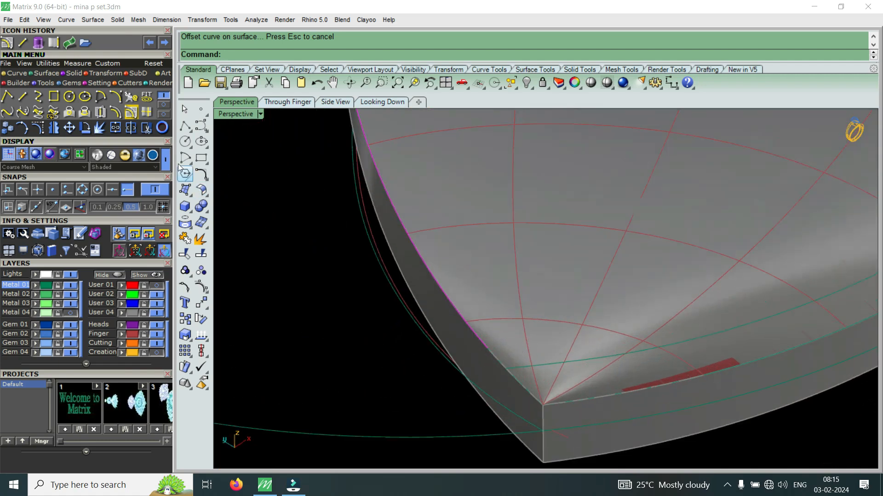
{"action": "left_click", "coordinate": [132, 113]}
{"action": "left_click", "coordinate": [529, 238]}
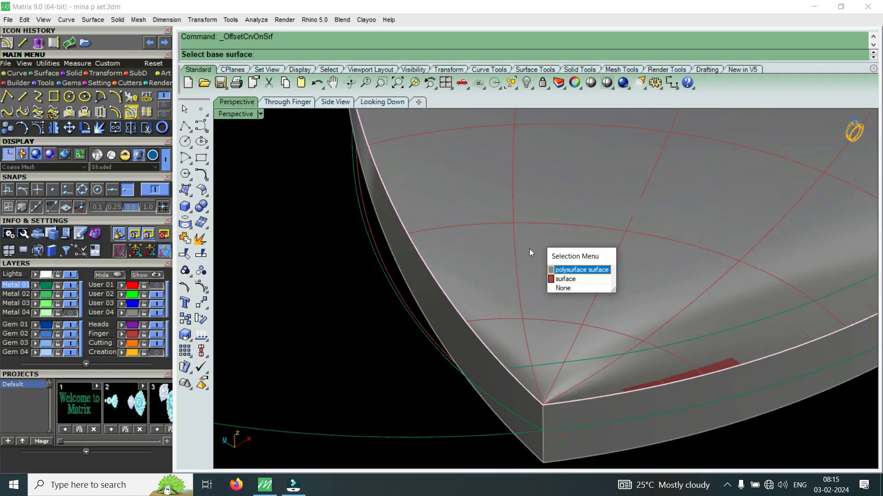
{"action": "left_click", "coordinate": [565, 278]}
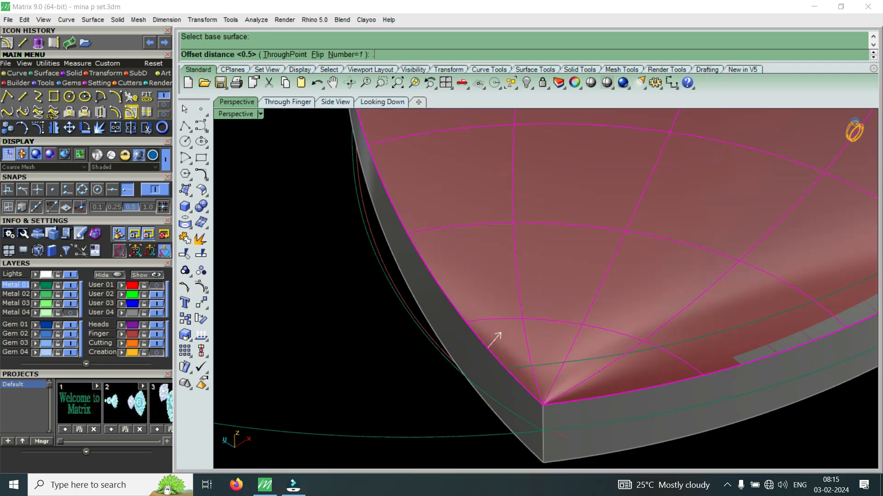
{"action": "key", "text": "Return"}
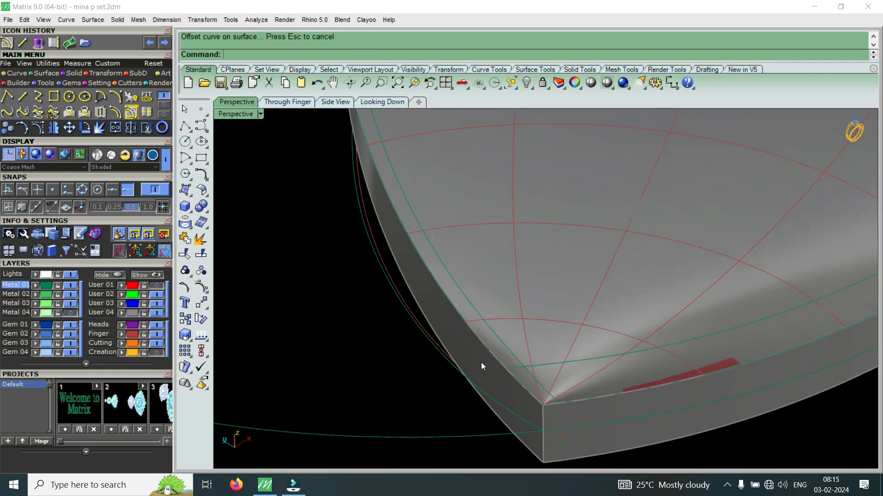
Step: Try to trim the dome surface and solid outside the two offset curves at the wide pointed end
{"action": "left_click", "coordinate": [590, 360]}
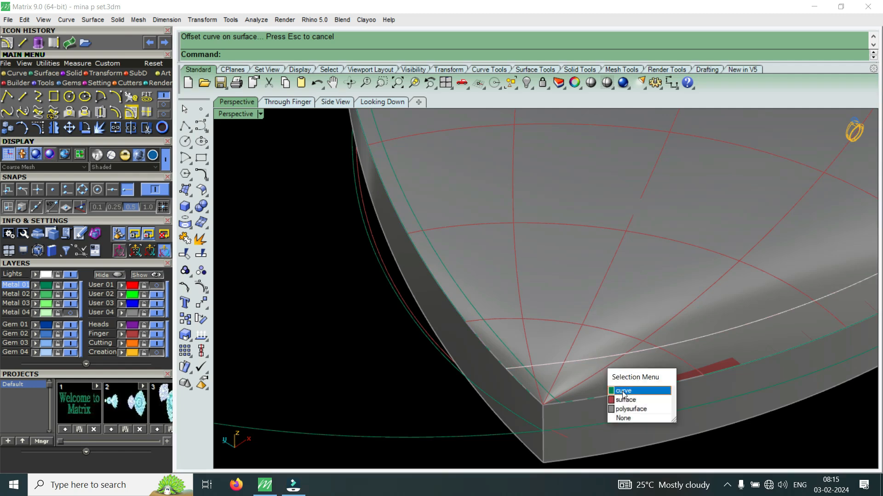
{"action": "left_click", "coordinate": [619, 389]}
{"action": "left_click", "coordinate": [513, 358]}
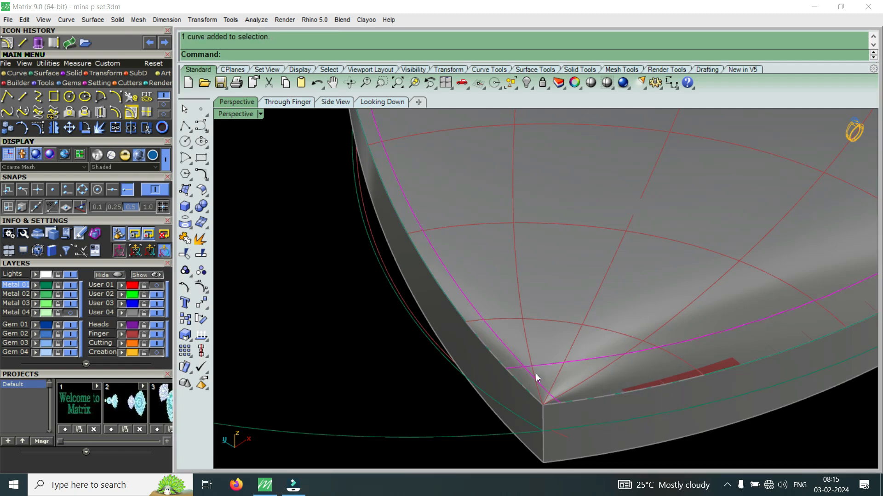
{"action": "left_click", "coordinate": [146, 127]}
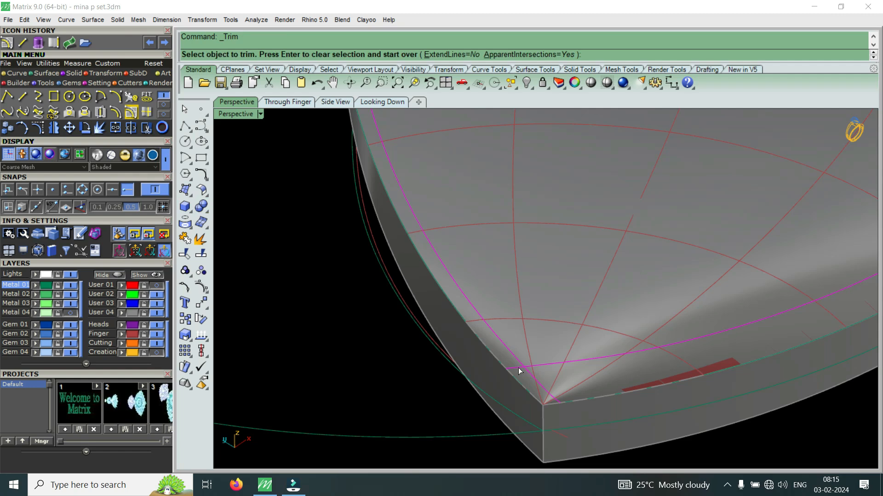
{"action": "left_click", "coordinate": [580, 397]}
{"action": "left_click", "coordinate": [591, 405]}
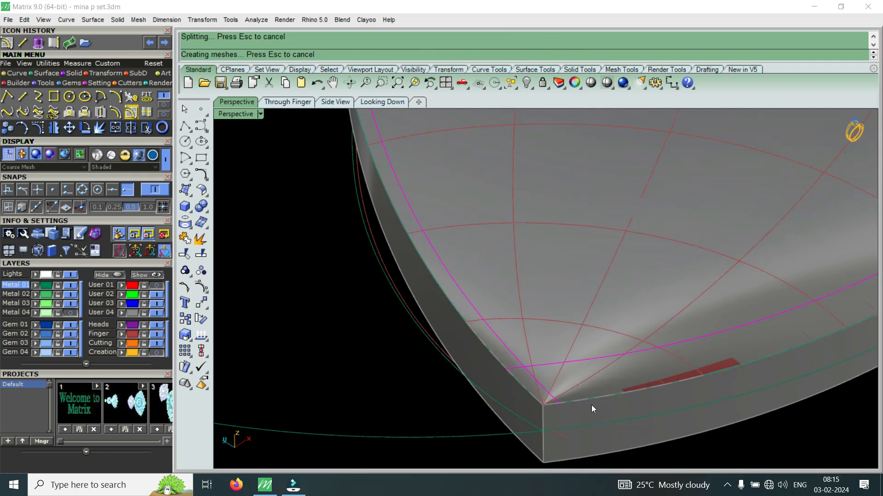
{"action": "scroll", "coordinate": [504, 354], "scroll_direction": "up", "scroll_amount": 2}
{"action": "left_click", "coordinate": [523, 369]}
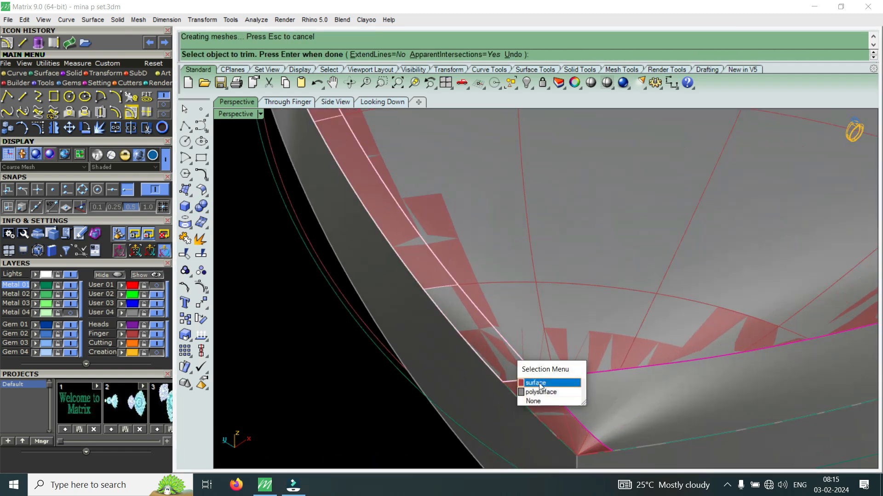
{"action": "left_click", "coordinate": [541, 381]}
{"action": "left_click", "coordinate": [570, 425]}
{"action": "left_click", "coordinate": [587, 437]}
{"action": "scroll", "coordinate": [589, 405], "scroll_direction": "down", "scroll_amount": 5}
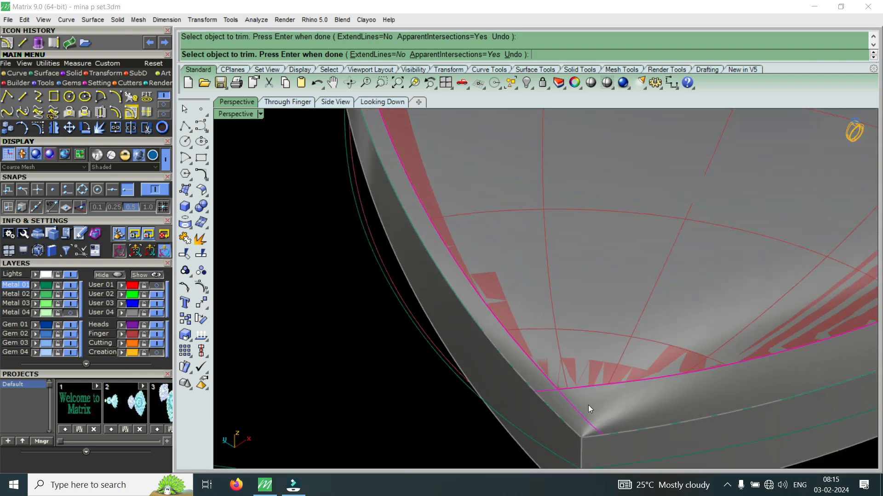
Step: Try to trim the dome bodies past the offset curves at the narrow tail, and undo the trim
{"action": "right_click_drag", "start_coordinate": [515, 374], "coordinate": [729, 321]}
{"action": "left_click", "coordinate": [731, 323]}
{"action": "left_click", "coordinate": [765, 353]}
{"action": "right_click_drag", "start_coordinate": [765, 352], "coordinate": [741, 355]}
{"action": "left_click", "coordinate": [741, 355]}
{"action": "key", "text": "Return"}
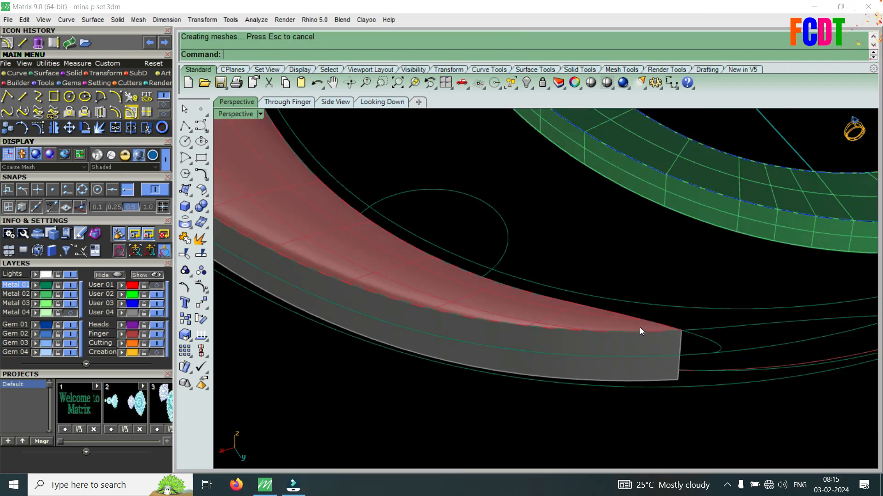
{"action": "scroll", "coordinate": [642, 330], "scroll_direction": "down", "scroll_amount": 2}
{"action": "key", "text": "ctrl+z"}
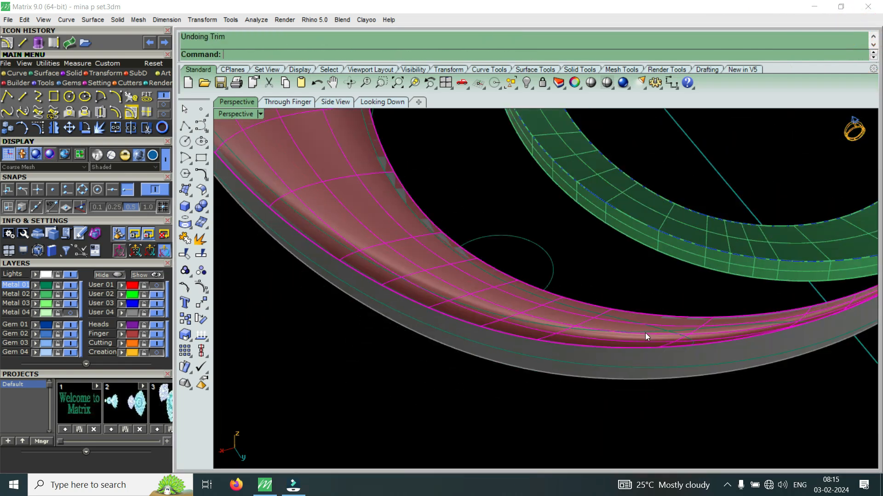
Step: Examine where the two offset curves cross on the dome's narrow tail
{"action": "scroll", "coordinate": [697, 343], "scroll_direction": "up", "scroll_amount": 2}
{"action": "scroll", "coordinate": [652, 326], "scroll_direction": "up", "scroll_amount": 2}
{"action": "left_click", "coordinate": [697, 353]}
{"action": "scroll", "coordinate": [641, 336], "scroll_direction": "up", "scroll_amount": 1}
{"action": "left_click", "coordinate": [640, 336]}
{"action": "scroll", "coordinate": [619, 326], "scroll_direction": "down", "scroll_amount": 3}
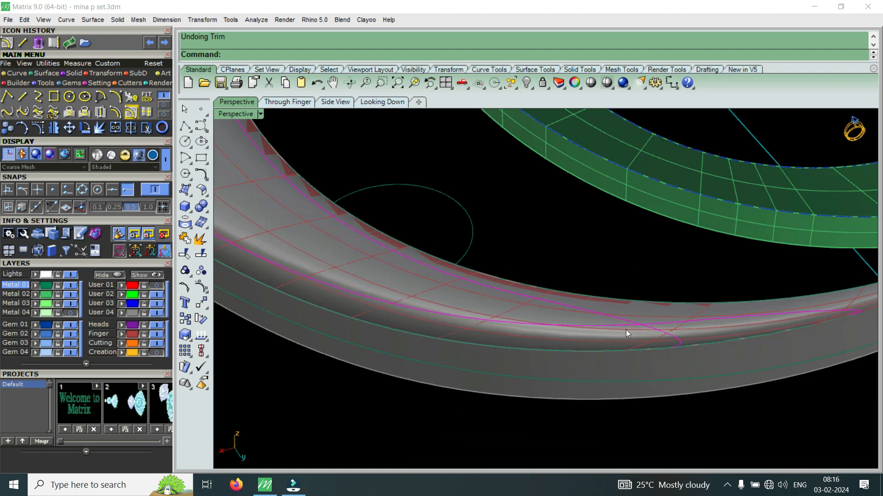
{"action": "left_click", "coordinate": [668, 368]}
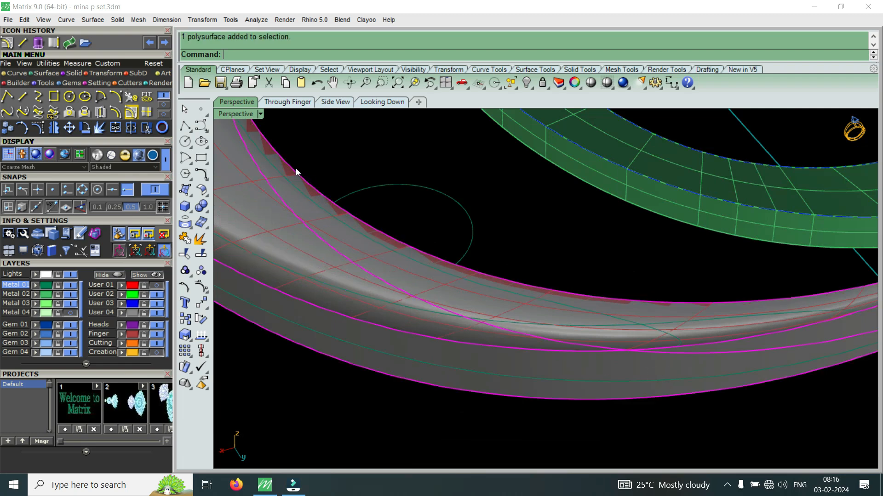
{"action": "double_click", "coordinate": [235, 116]}
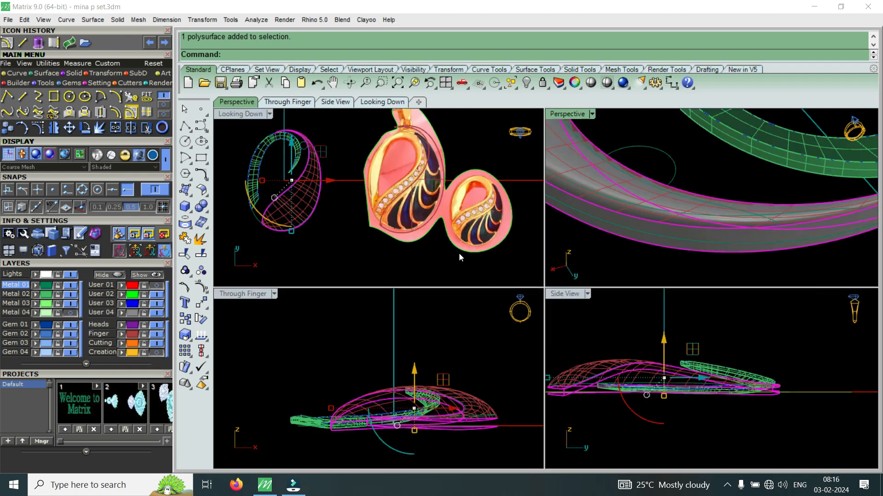
{"action": "scroll", "coordinate": [757, 222], "scroll_direction": "up", "scroll_amount": 3}
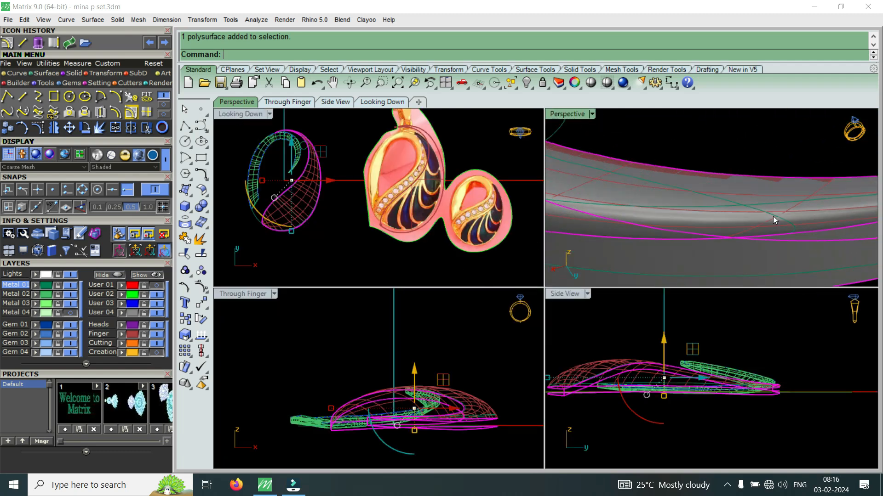
{"action": "key", "text": "Escape"}
{"action": "double_click", "coordinate": [575, 115]}
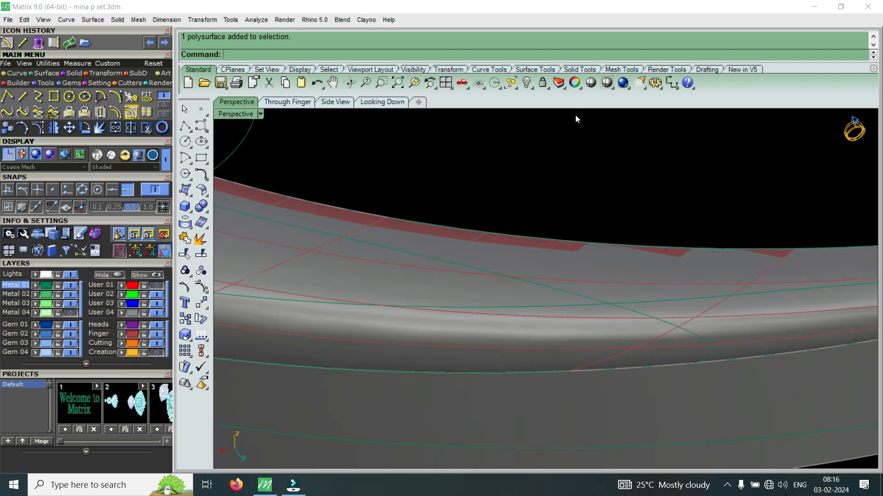
Step: Hide the Finger and User 04 layers and trim the overhanging ends of the two offset curves at the tail crossing
{"action": "left_click", "coordinate": [157, 334]}
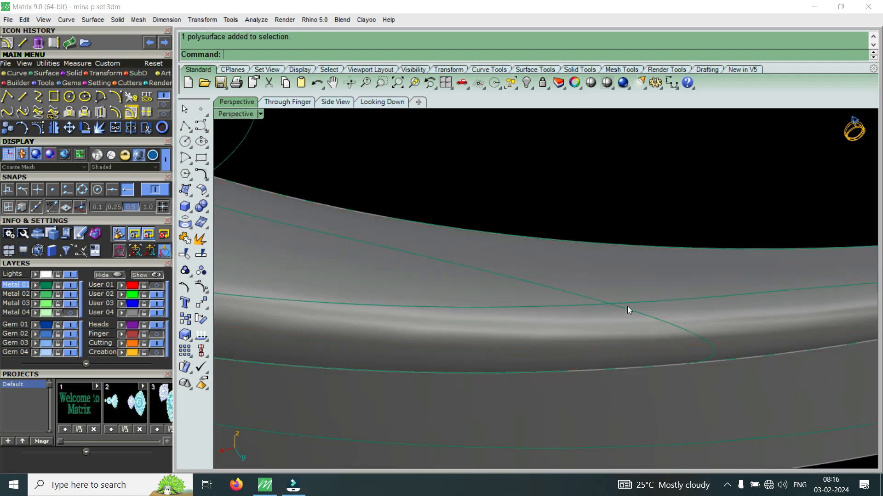
{"action": "left_click", "coordinate": [157, 313]}
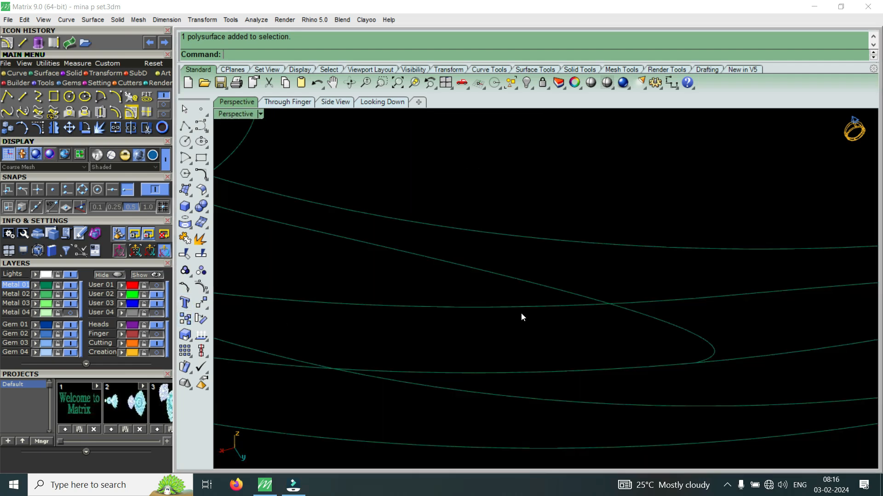
{"action": "left_click_drag", "start_coordinate": [575, 321], "coordinate": [571, 326]}
{"action": "left_click", "coordinate": [132, 113]}
{"action": "left_click_drag", "start_coordinate": [660, 286], "coordinate": [628, 341]}
Step: Trim the overhanging ends of the two offset curves where they cross at the wide pointed end
{"action": "scroll", "coordinate": [685, 356], "scroll_direction": "down", "scroll_amount": 15}
{"action": "right_click_drag", "start_coordinate": [504, 361], "coordinate": [636, 339]}
{"action": "scroll", "coordinate": [501, 380], "scroll_direction": "up", "scroll_amount": 7}
{"action": "right_click_drag", "start_coordinate": [444, 368], "coordinate": [547, 390]}
{"action": "scroll", "coordinate": [494, 399], "scroll_direction": "up", "scroll_amount": 15}
{"action": "right_click_drag", "start_coordinate": [424, 326], "coordinate": [493, 327]}
{"action": "scroll", "coordinate": [760, 318], "scroll_direction": "up", "scroll_amount": 10}
{"action": "left_click_drag", "start_coordinate": [804, 306], "coordinate": [760, 308]}
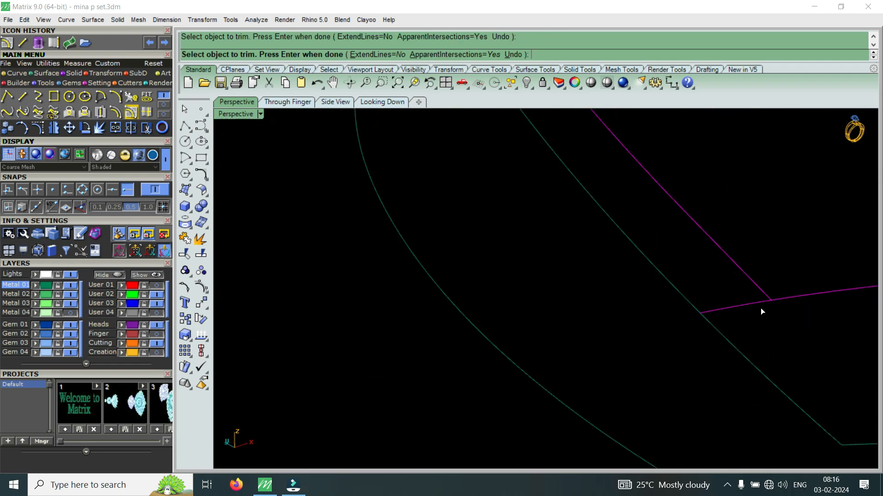
{"action": "scroll", "coordinate": [609, 333], "scroll_direction": "down", "scroll_amount": 10}
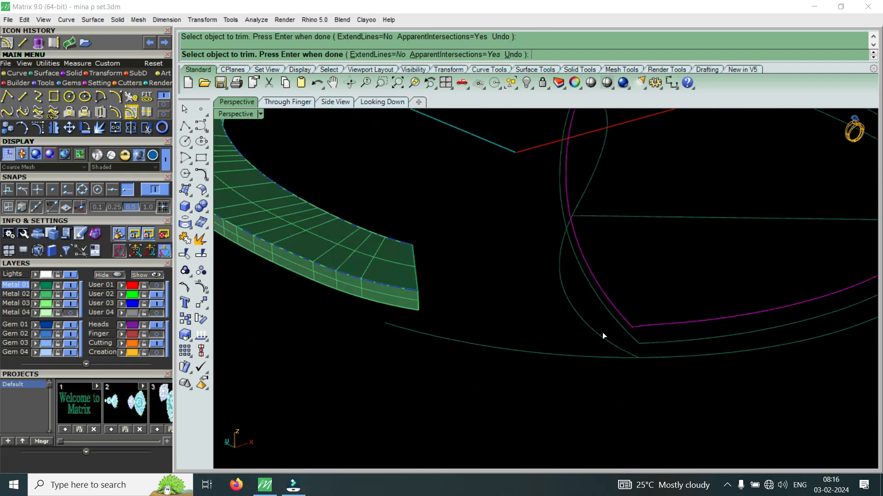
{"action": "key", "text": "Return"}
Step: Join the two trimmed offset curves into one closed curve and show the Finger and User 04 layers again
{"action": "left_click", "coordinate": [117, 130]}
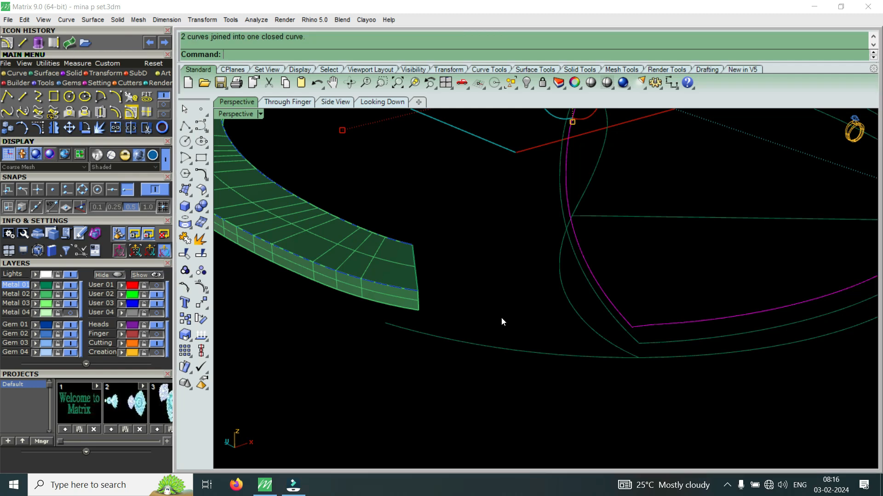
{"action": "scroll", "coordinate": [459, 329], "scroll_direction": "down", "scroll_amount": 4}
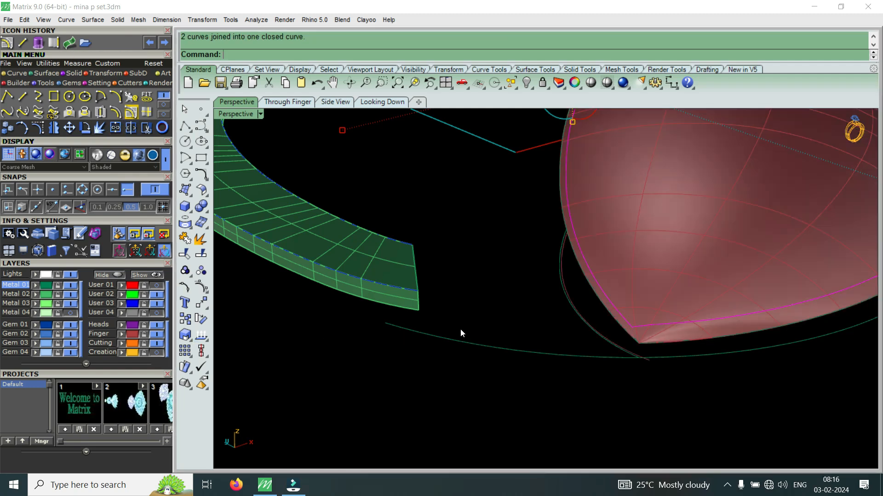
{"action": "right_click_drag", "start_coordinate": [575, 315], "coordinate": [513, 341]}
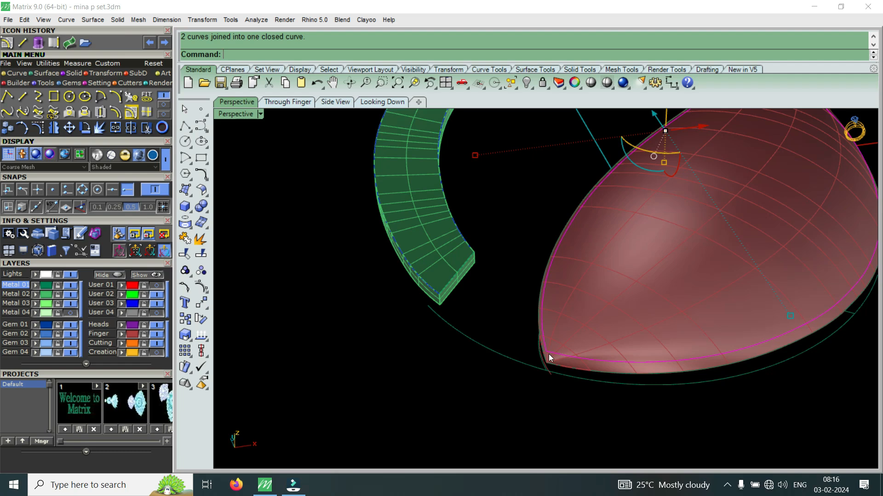
{"action": "scroll", "coordinate": [548, 354], "scroll_direction": "up", "scroll_amount": 2}
{"action": "right_click_drag", "start_coordinate": [586, 352], "coordinate": [288, 333]}
{"action": "left_click", "coordinate": [157, 313]}
Step: Try to trim the red dome surface and gray solid outside the closed offset curve, and undo the trim
{"action": "scroll", "coordinate": [625, 330], "scroll_direction": "up", "scroll_amount": 6}
{"action": "right_click_drag", "start_coordinate": [499, 362], "coordinate": [573, 373]}
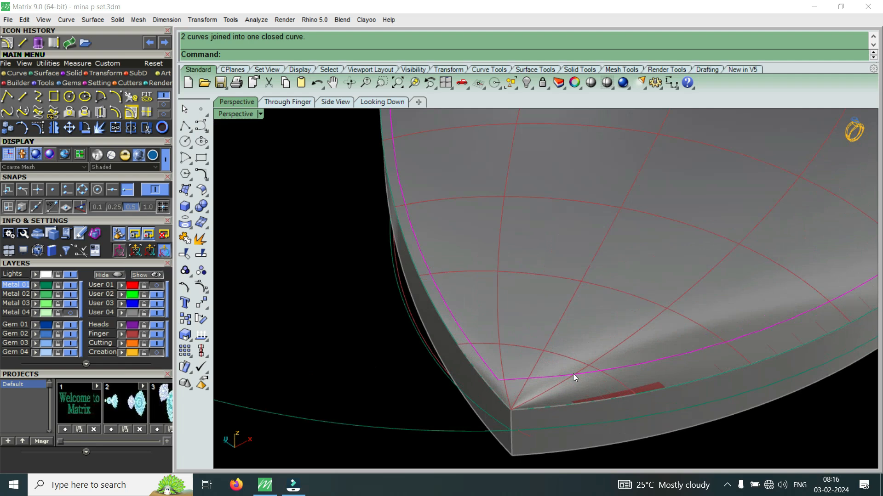
{"action": "left_click", "coordinate": [145, 130]}
{"action": "scroll", "coordinate": [543, 396], "scroll_direction": "up", "scroll_amount": 3}
{"action": "left_click", "coordinate": [567, 402]}
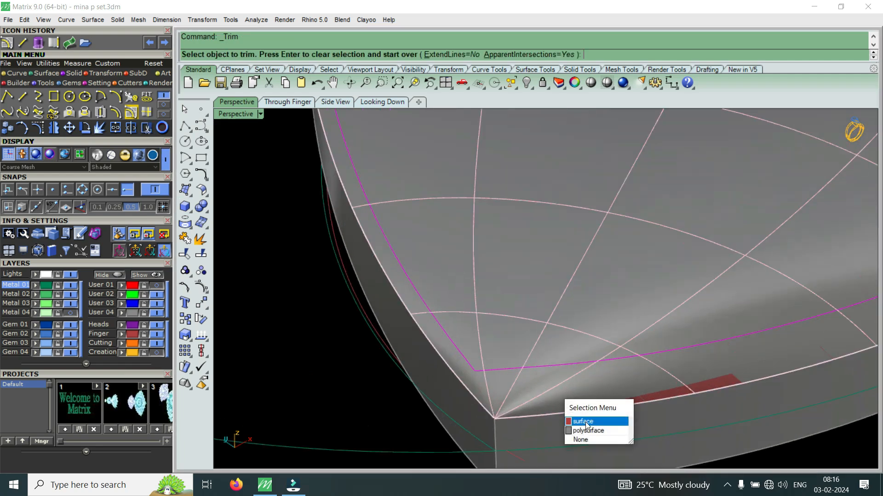
{"action": "left_click", "coordinate": [584, 421]}
{"action": "scroll", "coordinate": [460, 407], "scroll_direction": "down", "scroll_amount": 12}
{"action": "right_click_drag", "start_coordinate": [450, 401], "coordinate": [511, 361]}
{"action": "scroll", "coordinate": [650, 409], "scroll_direction": "up", "scroll_amount": 6}
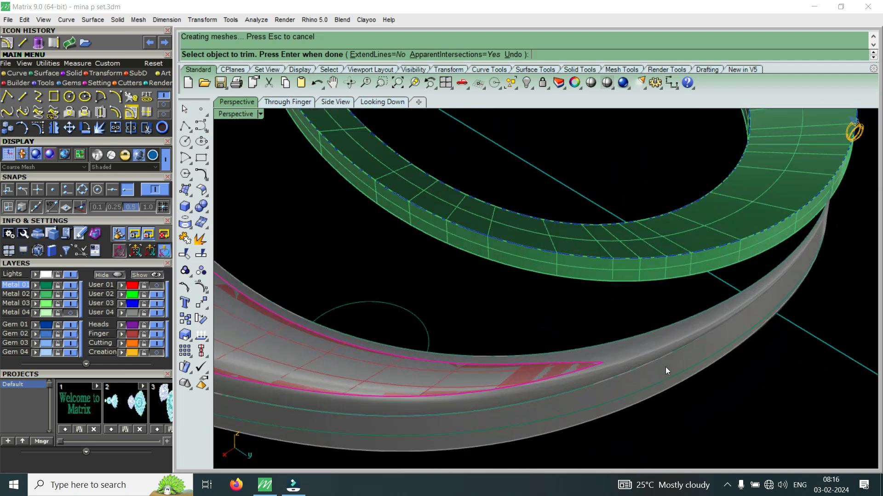
{"action": "scroll", "coordinate": [666, 367], "scroll_direction": "down", "scroll_amount": 3}
{"action": "scroll", "coordinate": [614, 382], "scroll_direction": "up", "scroll_amount": 6}
{"action": "right_click", "coordinate": [623, 379]}
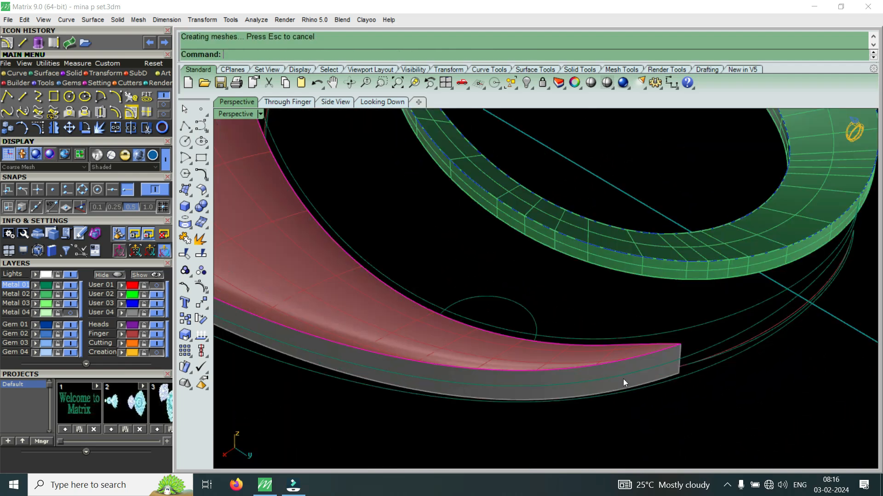
{"action": "key", "text": "ctrl+z"}
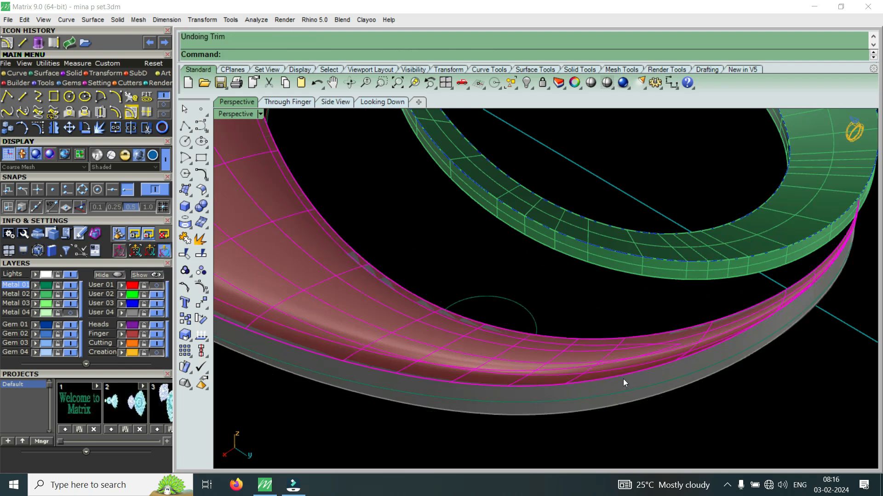
Step: Examine how the closed offset curve lies on the dome surfaces along the narrow tail
{"action": "scroll", "coordinate": [672, 353], "scroll_direction": "up", "scroll_amount": 3}
{"action": "scroll", "coordinate": [680, 373], "scroll_direction": "down", "scroll_amount": 5}
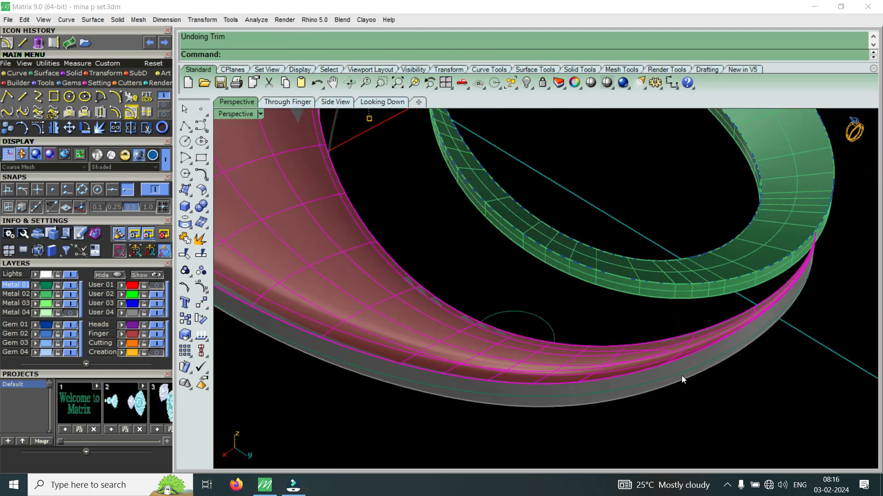
{"action": "key", "text": "Escape"}
{"action": "scroll", "coordinate": [681, 376], "scroll_direction": "down", "scroll_amount": 5}
{"action": "right_click_drag", "start_coordinate": [601, 386], "coordinate": [573, 395]}
{"action": "scroll", "coordinate": [611, 363], "scroll_direction": "up", "scroll_amount": 8}
{"action": "right_click_drag", "start_coordinate": [647, 350], "coordinate": [688, 323]}
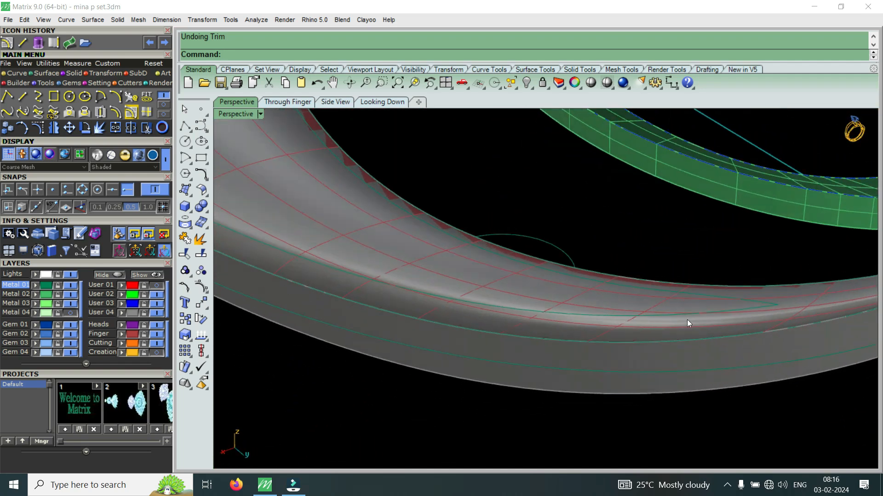
{"action": "left_click", "coordinate": [746, 312]}
{"action": "left_click", "coordinate": [777, 342]}
{"action": "scroll", "coordinate": [661, 356], "scroll_direction": "down", "scroll_amount": 6}
{"action": "scroll", "coordinate": [571, 344], "scroll_direction": "down", "scroll_amount": 7}
{"action": "right_click_drag", "start_coordinate": [564, 346], "coordinate": [694, 336]}
{"action": "scroll", "coordinate": [425, 319], "scroll_direction": "up", "scroll_amount": 8}
Step: Inspect the gray solid and the closed offset curve around the dome's wide pointed end
{"action": "left_click", "coordinate": [479, 389]}
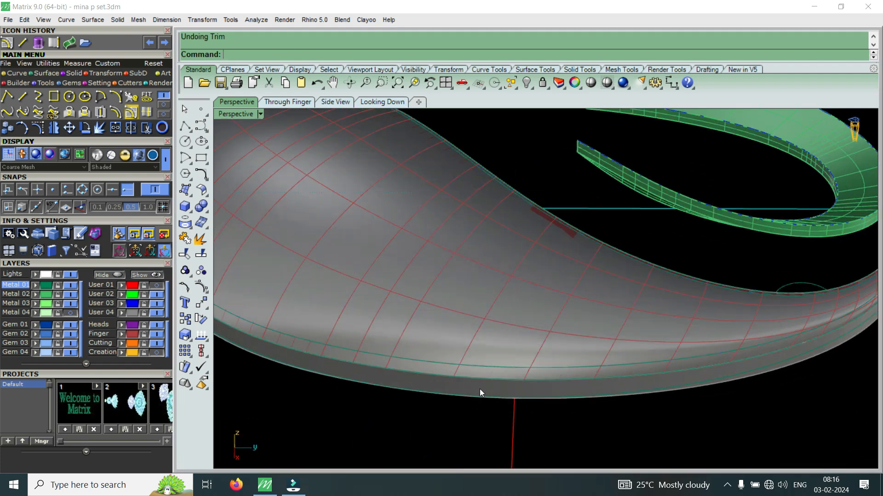
{"action": "scroll", "coordinate": [524, 384], "scroll_direction": "down", "scroll_amount": 6}
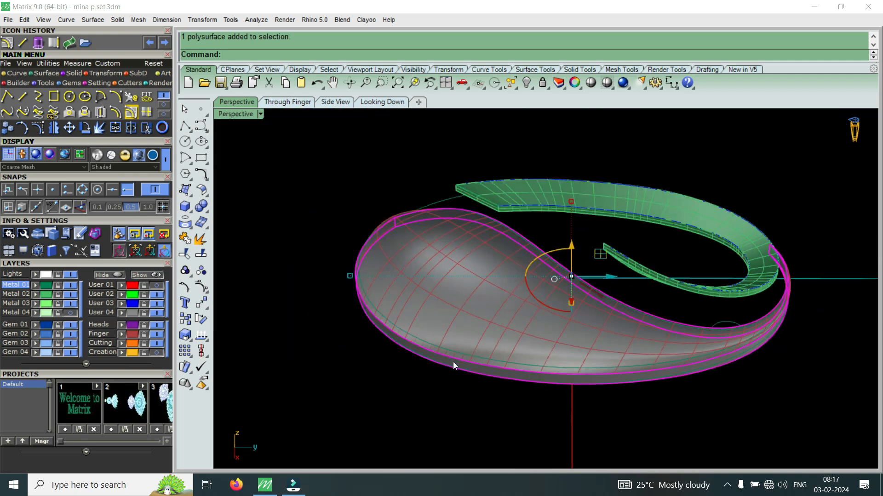
{"action": "right_click_drag", "start_coordinate": [453, 363], "coordinate": [587, 354]}
{"action": "scroll", "coordinate": [586, 354], "scroll_direction": "down", "scroll_amount": 5}
{"action": "scroll", "coordinate": [454, 388], "scroll_direction": "up", "scroll_amount": 8}
{"action": "right_click_drag", "start_coordinate": [454, 388], "coordinate": [463, 366]}
{"action": "key", "text": "Escape"}
{"action": "scroll", "coordinate": [481, 361], "scroll_direction": "up", "scroll_amount": 6}
{"action": "left_click", "coordinate": [401, 361]}
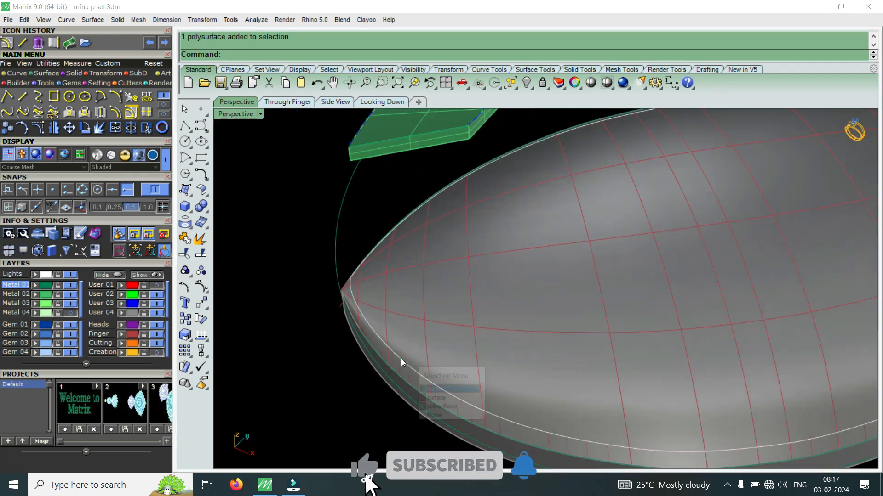
{"action": "left_click", "coordinate": [434, 388]}
{"action": "right_click_drag", "start_coordinate": [370, 360], "coordinate": [493, 339]}
{"action": "scroll", "coordinate": [401, 370], "scroll_direction": "up", "scroll_amount": 4}
{"action": "scroll", "coordinate": [493, 339], "scroll_direction": "up", "scroll_amount": 5}
{"action": "scroll", "coordinate": [502, 333], "scroll_direction": "up", "scroll_amount": 8}
{"action": "scroll", "coordinate": [459, 323], "scroll_direction": "down", "scroll_amount": 10}
{"action": "scroll", "coordinate": [518, 351], "scroll_direction": "down", "scroll_amount": 5}
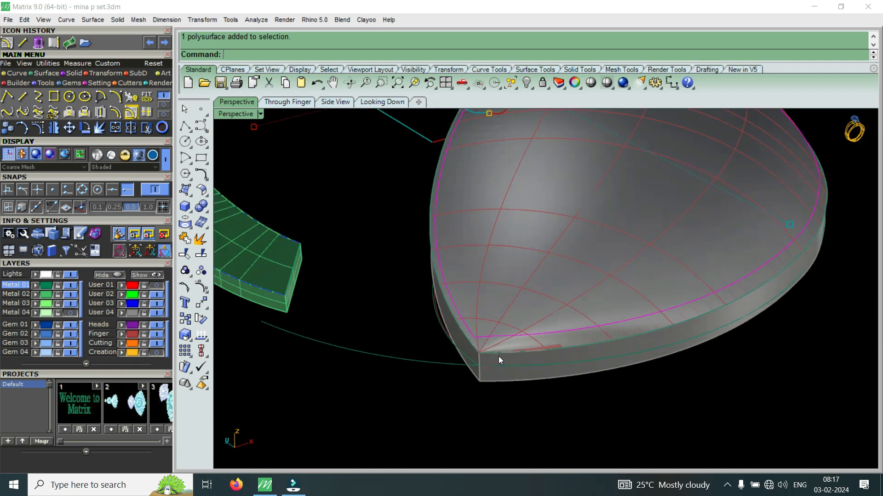
Step: Extract the domed top surface from the gray solid
{"action": "scroll", "coordinate": [546, 359], "scroll_direction": "up", "scroll_amount": 2}
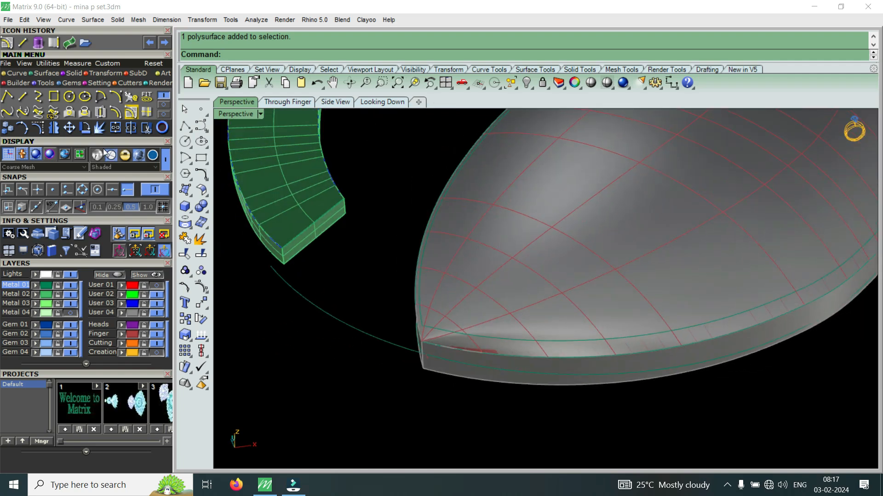
{"action": "left_click", "coordinate": [38, 45]}
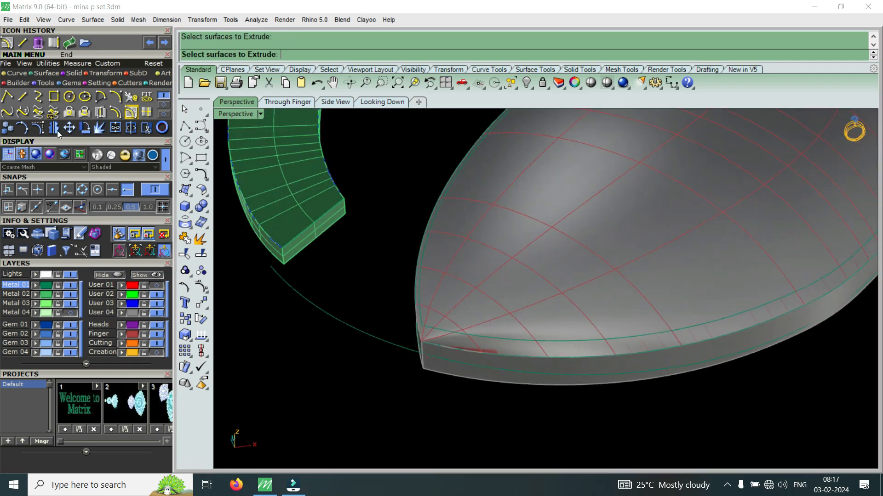
{"action": "left_click", "coordinate": [72, 75]}
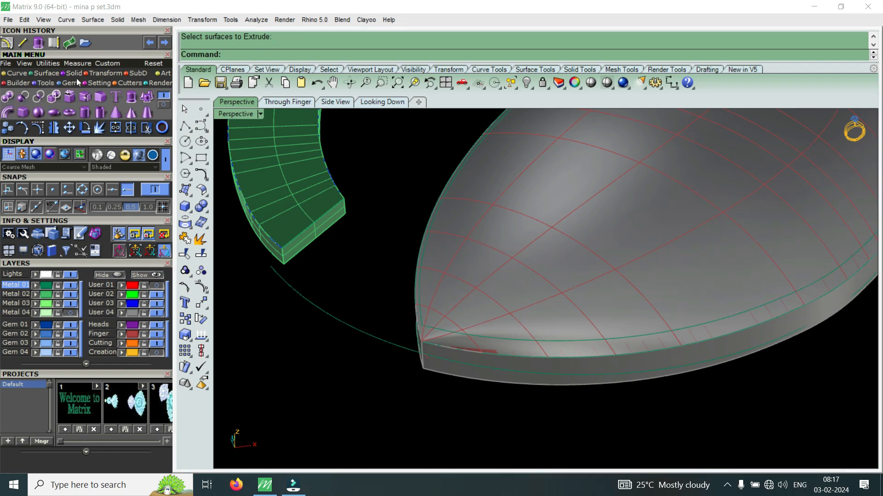
{"action": "left_click", "coordinate": [83, 96]}
{"action": "left_click", "coordinate": [555, 340]}
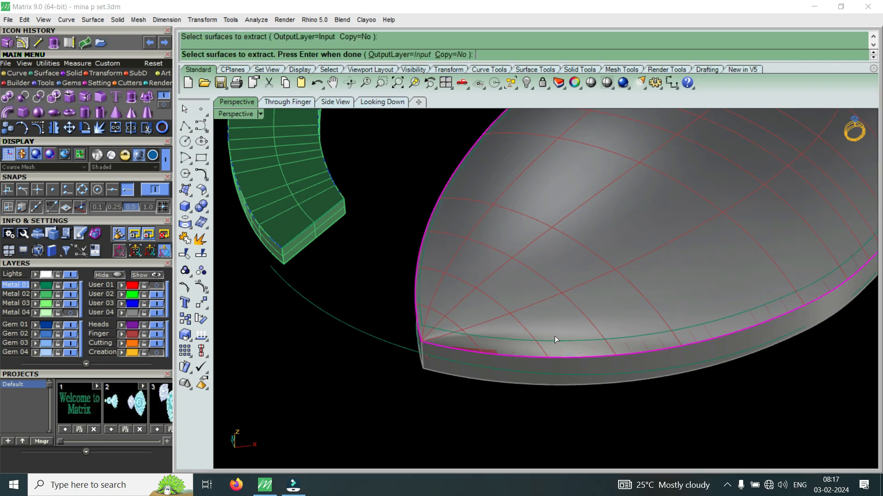
{"action": "key", "text": "Return"}
Step: Rebuild the extracted dome surface with 8 U and 4 V points at degree 3, deleting the input
{"action": "mouse_move", "coordinate": [559, 347]}
{"action": "right_mouse_down"}
{"action": "mouse_move", "coordinate": [379, 351]}
{"action": "mouse_move", "coordinate": [542, 350]}
{"action": "right_mouse_up"}
{"action": "scroll", "coordinate": [542, 350], "scroll_direction": "up", "scroll_amount": 5}
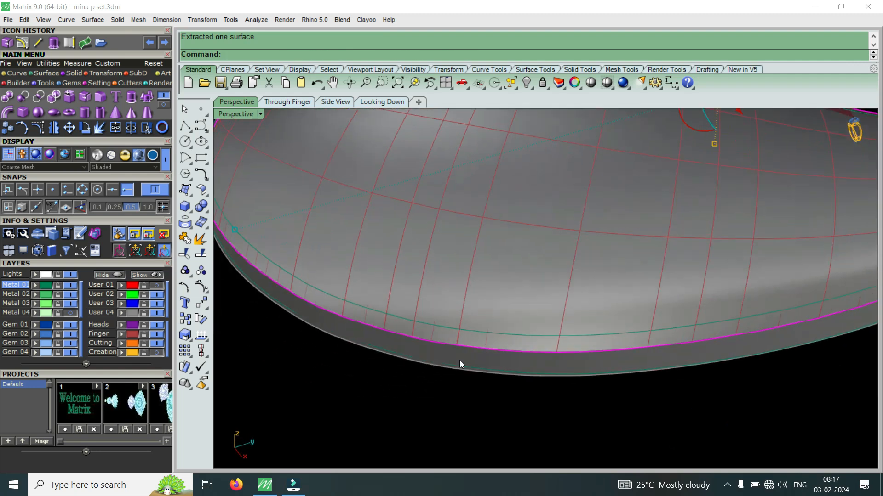
{"action": "type", "text": "Rebuild"}
{"action": "key", "text": "Return"}
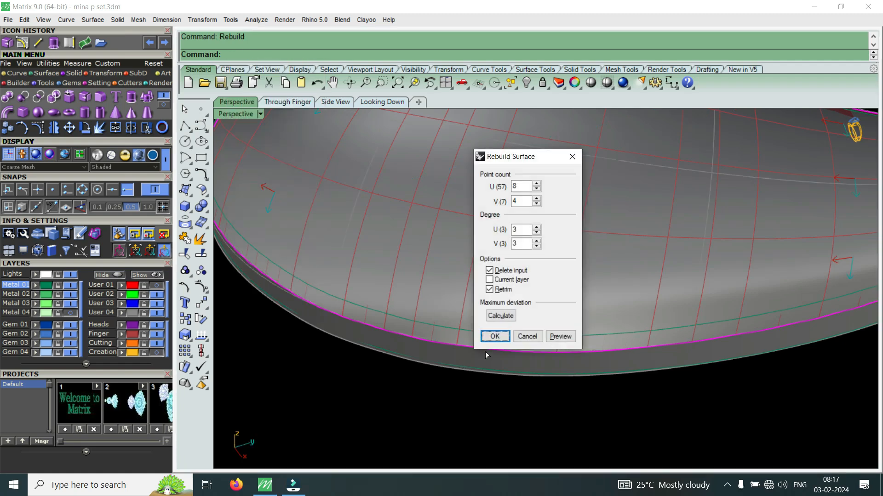
{"action": "left_click", "coordinate": [494, 337]}
Step: Extrude the rebuilt dome surface by -1 into a solid, keeping the input surface
{"action": "scroll", "coordinate": [369, 363], "scroll_direction": "down", "scroll_amount": 10}
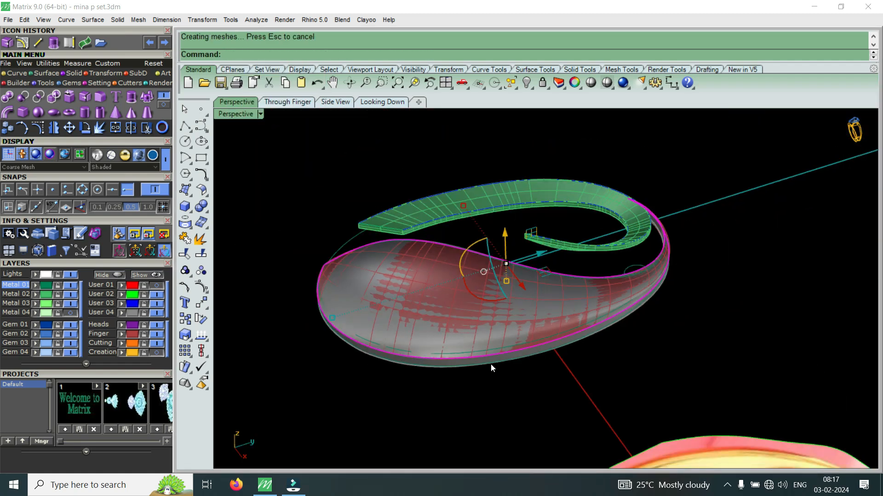
{"action": "scroll", "coordinate": [565, 335], "scroll_direction": "up", "scroll_amount": 4}
{"action": "right_click_drag", "start_coordinate": [565, 336], "coordinate": [467, 322]}
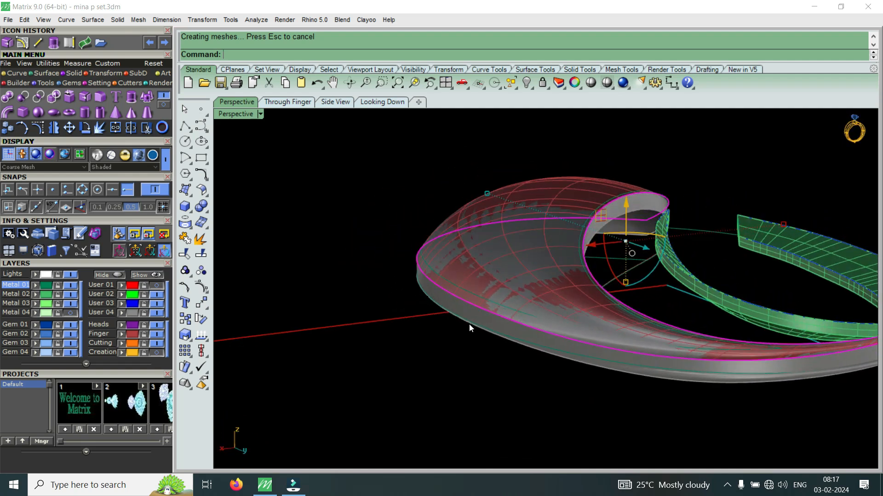
{"action": "left_click", "coordinate": [53, 45]}
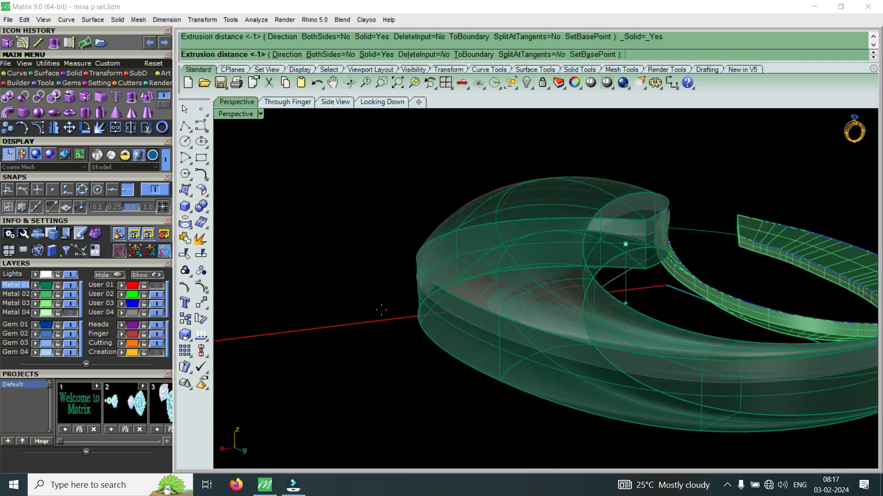
{"action": "left_click", "coordinate": [382, 311]}
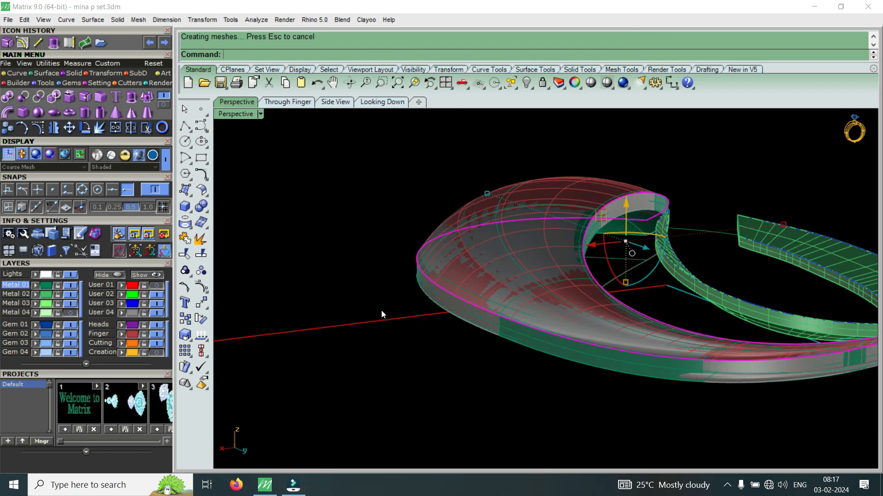
Step: Delete the old gray solid and move the new extruded solid to the User 04 layer
{"action": "scroll", "coordinate": [465, 334], "scroll_direction": "up", "scroll_amount": 3}
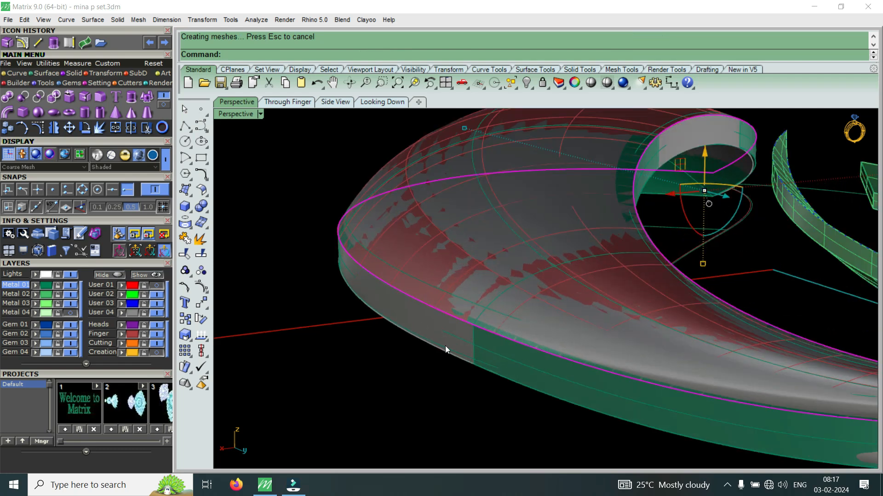
{"action": "left_click", "coordinate": [447, 344]}
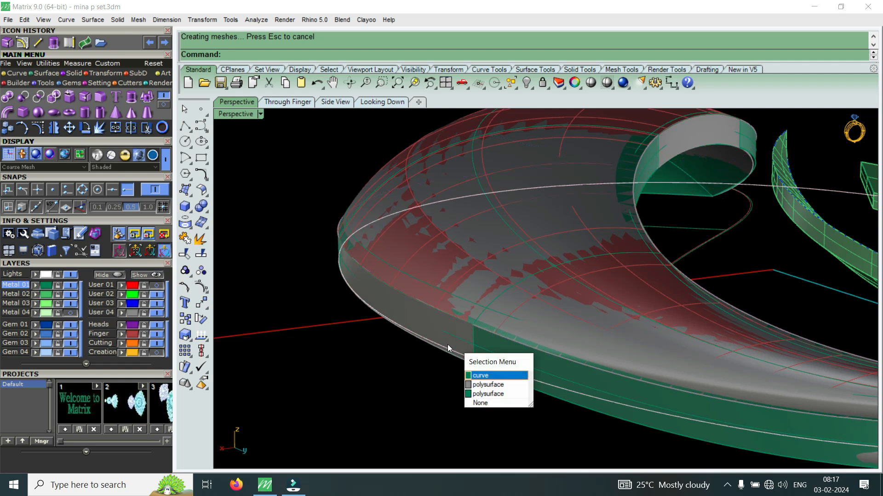
{"action": "left_click", "coordinate": [484, 384]}
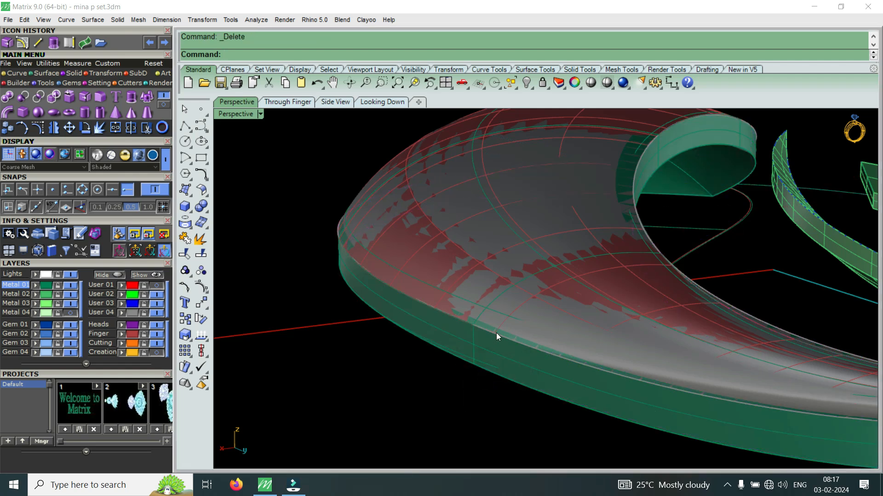
{"action": "scroll", "coordinate": [495, 333], "scroll_direction": "up", "scroll_amount": 3}
{"action": "left_click", "coordinate": [443, 336]}
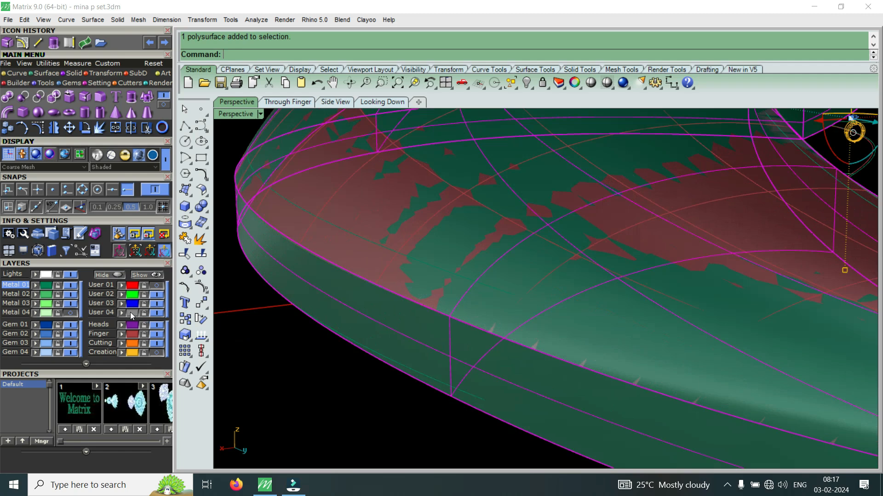
{"action": "key", "text": "Escape"}
Step: Delete the old red dome surface and move the rebuilt dome surface to the Finger layer
{"action": "left_click", "coordinate": [420, 282]}
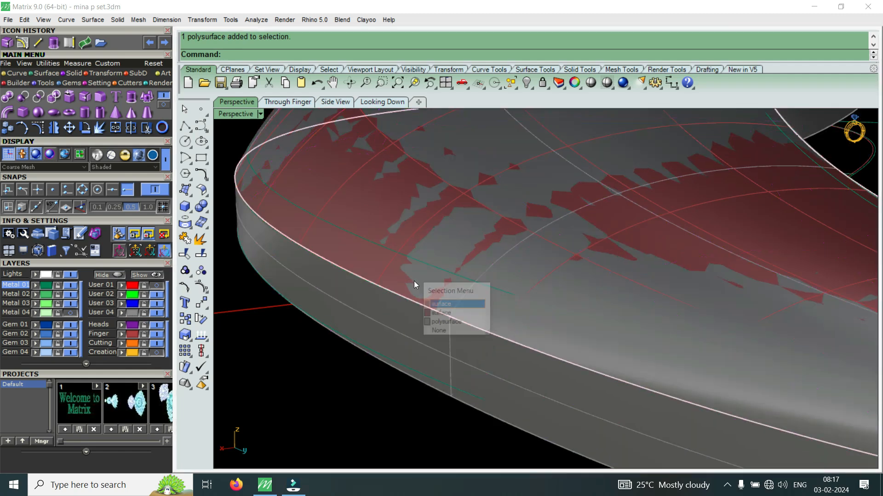
{"action": "left_click", "coordinate": [441, 314]}
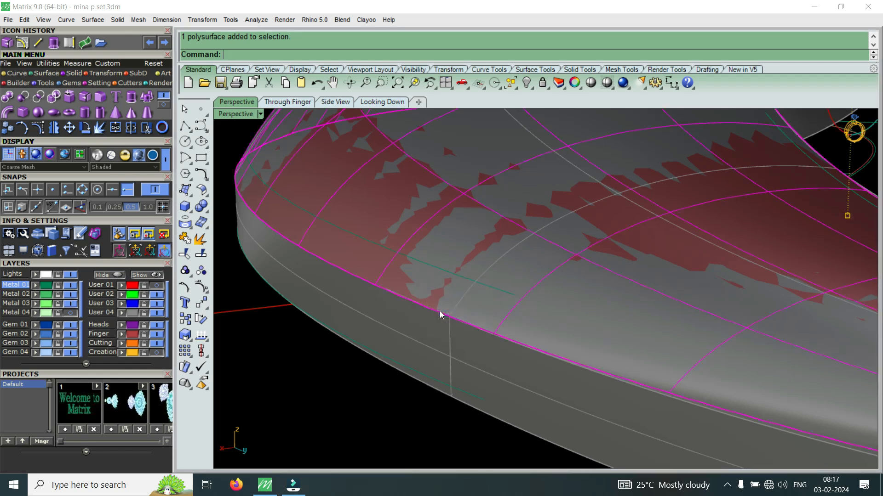
{"action": "key", "text": "Delete"}
{"action": "left_click", "coordinate": [463, 265]}
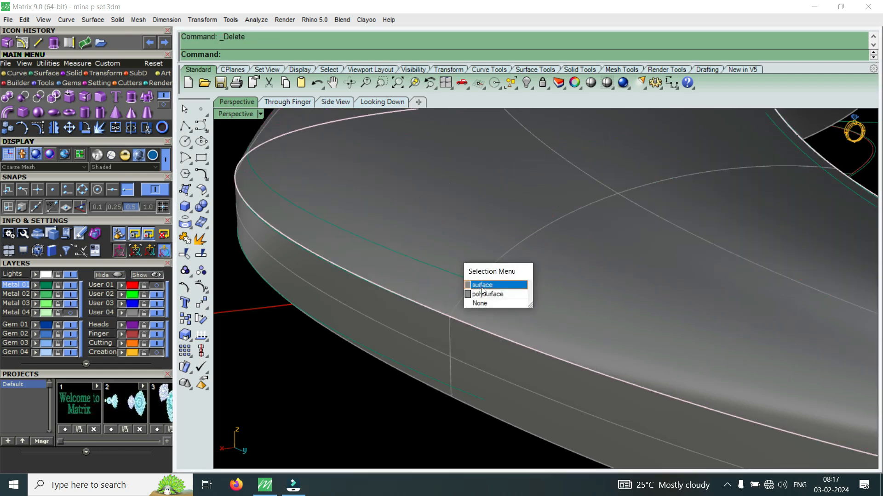
{"action": "left_click", "coordinate": [480, 285]}
{"action": "left_click", "coordinate": [122, 333]}
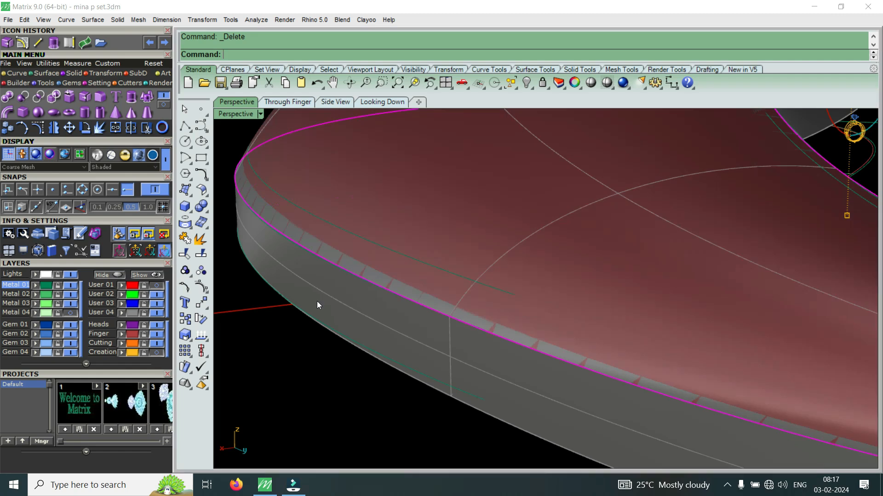
{"action": "key", "text": "Escape"}
Step: Try to trim the rebuilt dome surface and new gray solid outside the closed offset curve, and undo the trim
{"action": "scroll", "coordinate": [449, 271], "scroll_direction": "down", "scroll_amount": 6}
{"action": "right_click_drag", "start_coordinate": [468, 282], "coordinate": [294, 266]}
{"action": "left_click", "coordinate": [474, 304]}
{"action": "left_click", "coordinate": [522, 331]}
{"action": "left_click", "coordinate": [148, 129]}
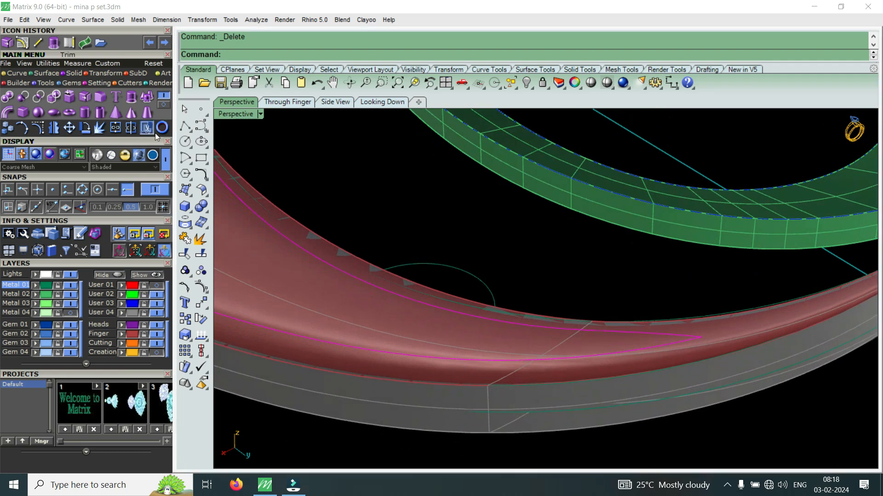
{"action": "left_click", "coordinate": [746, 345]}
{"action": "left_click", "coordinate": [770, 368]}
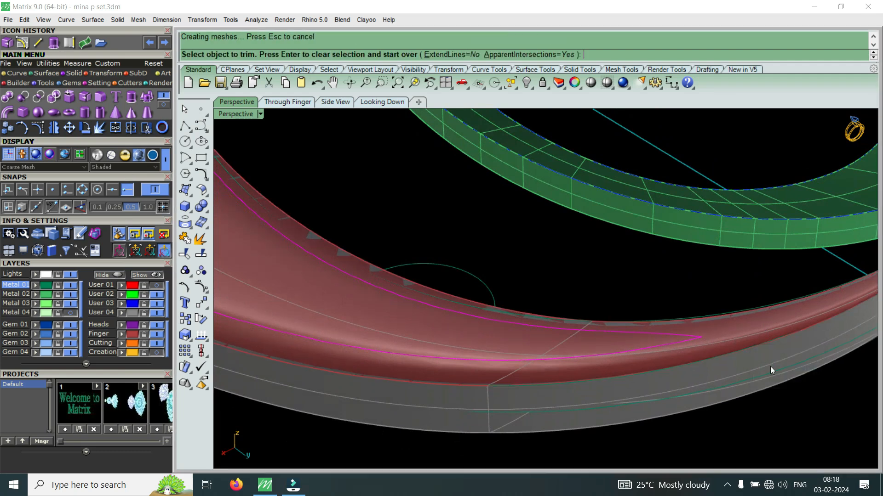
{"action": "scroll", "coordinate": [771, 367], "scroll_direction": "down", "scroll_amount": 7}
{"action": "left_click", "coordinate": [742, 369]}
{"action": "right_click", "coordinate": [729, 368]}
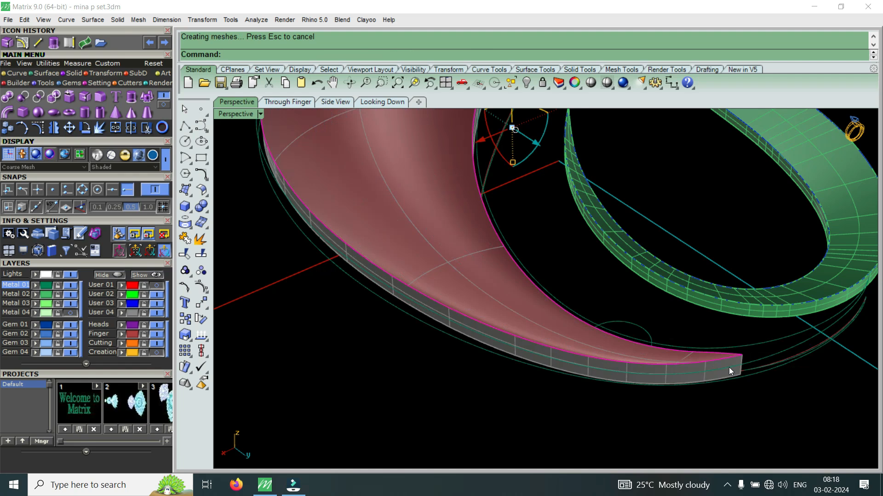
{"action": "key", "text": "ctrl+z"}
Step: Examine how the offset curve sits on the rebuilt dome around the tail and the wide pointed end
{"action": "scroll", "coordinate": [747, 362], "scroll_direction": "up", "scroll_amount": 4}
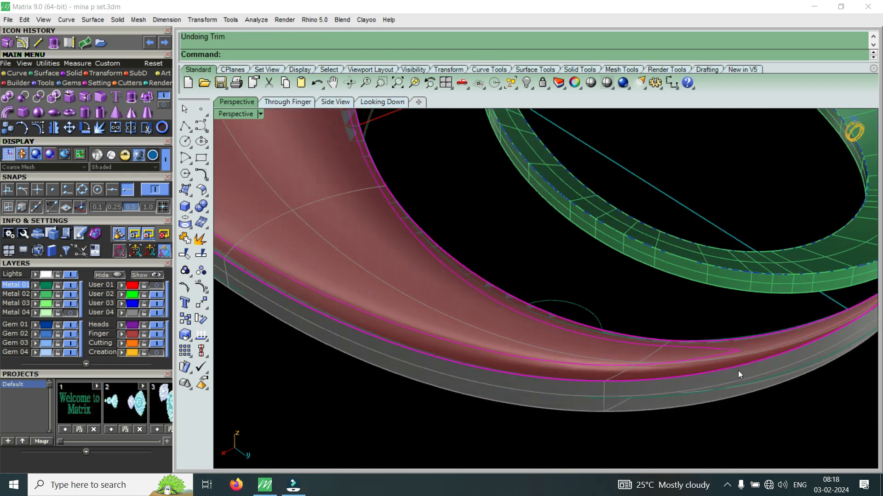
{"action": "scroll", "coordinate": [735, 370], "scroll_direction": "down", "scroll_amount": 10}
{"action": "right_click_drag", "start_coordinate": [519, 363], "coordinate": [565, 303]}
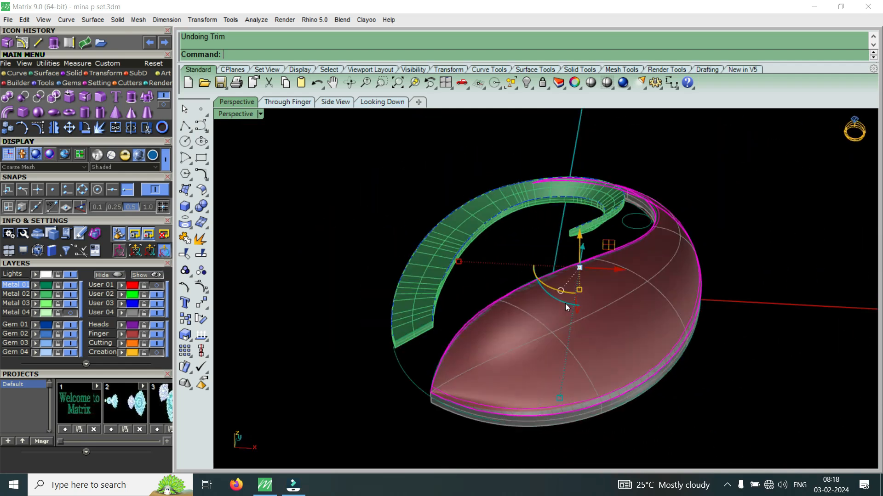
{"action": "scroll", "coordinate": [458, 407], "scroll_direction": "up", "scroll_amount": 5}
{"action": "scroll", "coordinate": [426, 371], "scroll_direction": "down", "scroll_amount": 6}
{"action": "right_click_drag", "start_coordinate": [426, 370], "coordinate": [519, 280]}
{"action": "scroll", "coordinate": [450, 378], "scroll_direction": "up", "scroll_amount": 6}
{"action": "scroll", "coordinate": [459, 405], "scroll_direction": "down", "scroll_amount": 6}
{"action": "right_click_drag", "start_coordinate": [459, 404], "coordinate": [534, 332]}
{"action": "scroll", "coordinate": [524, 350], "scroll_direction": "up", "scroll_amount": 3}
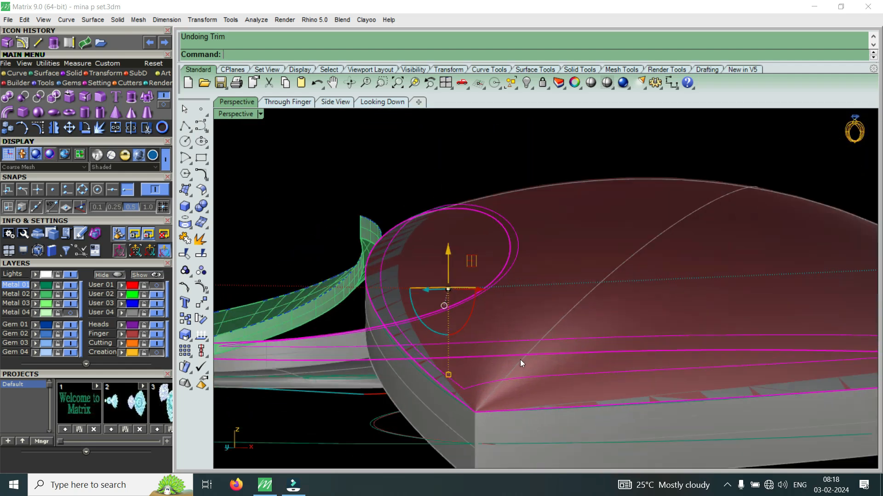
Step: Project the closed offset curve onto the rebuilt dome surface
{"action": "key", "text": "Escape"}
{"action": "scroll", "coordinate": [470, 395], "scroll_direction": "up", "scroll_amount": 2}
{"action": "left_click", "coordinate": [468, 387]}
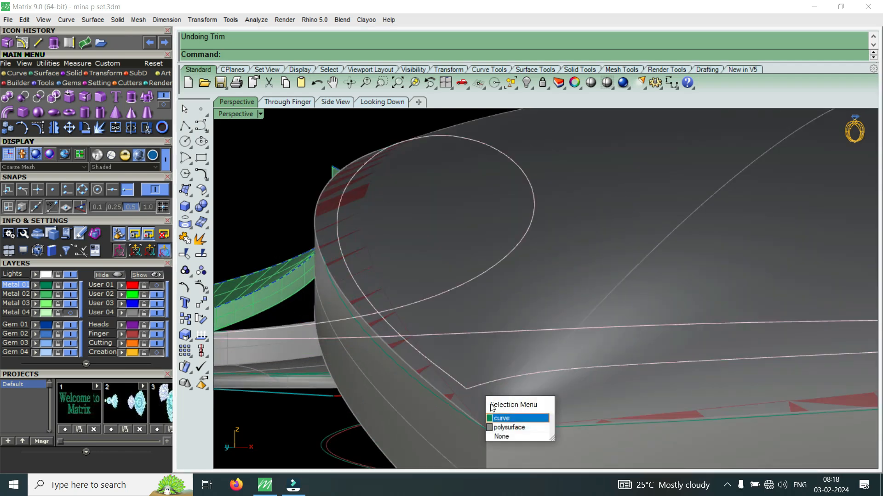
{"action": "left_click", "coordinate": [511, 418]}
{"action": "scroll", "coordinate": [450, 303], "scroll_direction": "down", "scroll_amount": 3}
{"action": "type", "text": "P"}
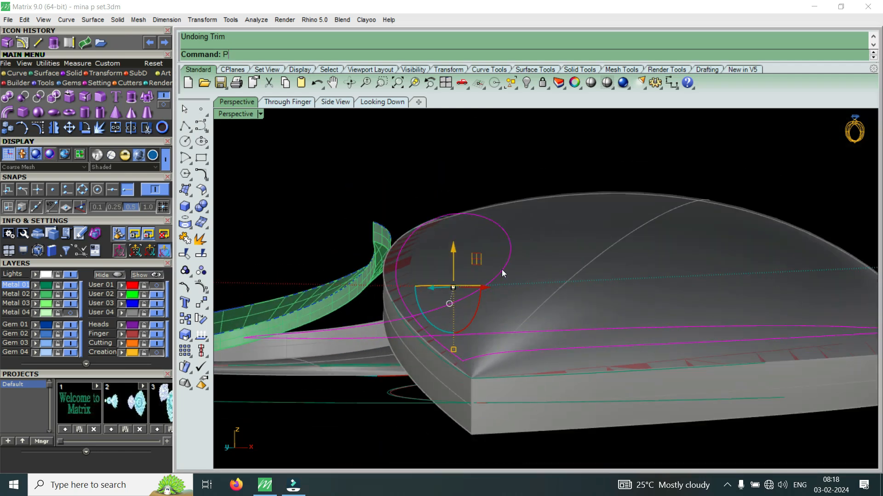
{"action": "type", "text": "j"}
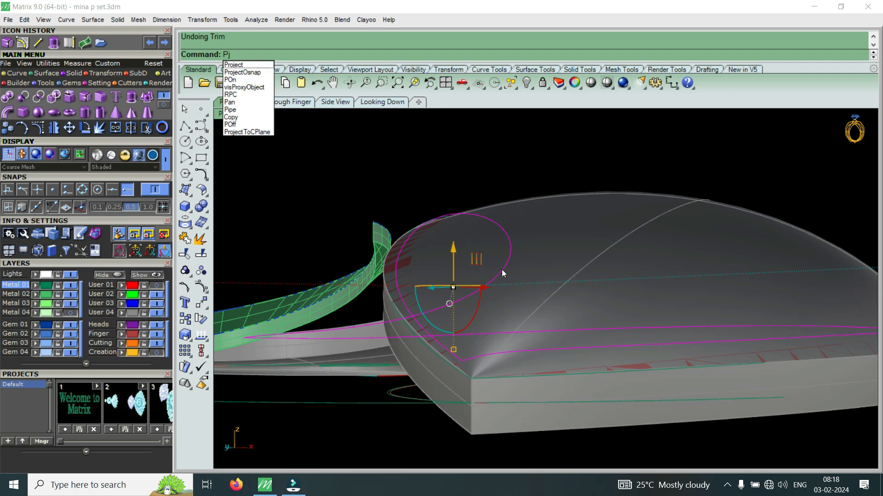
{"action": "left_click", "coordinate": [260, 65]}
{"action": "left_click", "coordinate": [638, 299]}
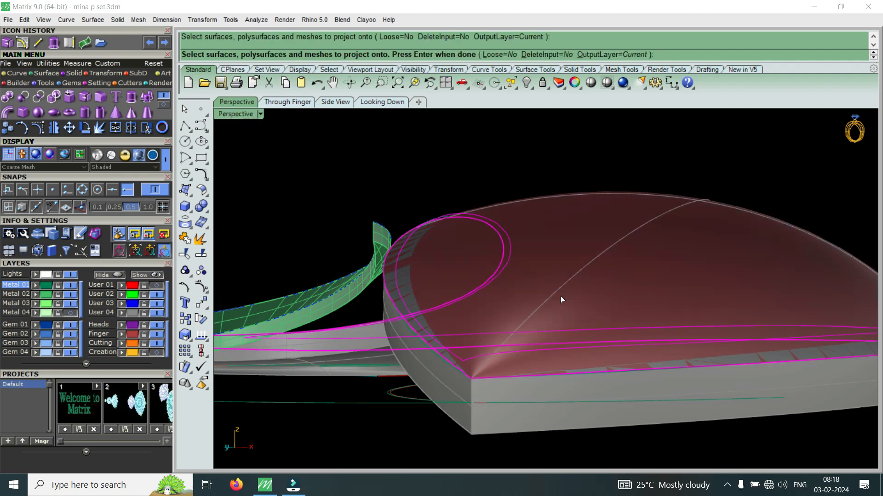
{"action": "key", "text": "Return"}
Step: Retry trimming the dome surface and gray solid with the original offset curve at the wide pointed end, and undo the trim
{"action": "scroll", "coordinate": [437, 301], "scroll_direction": "up", "scroll_amount": 3}
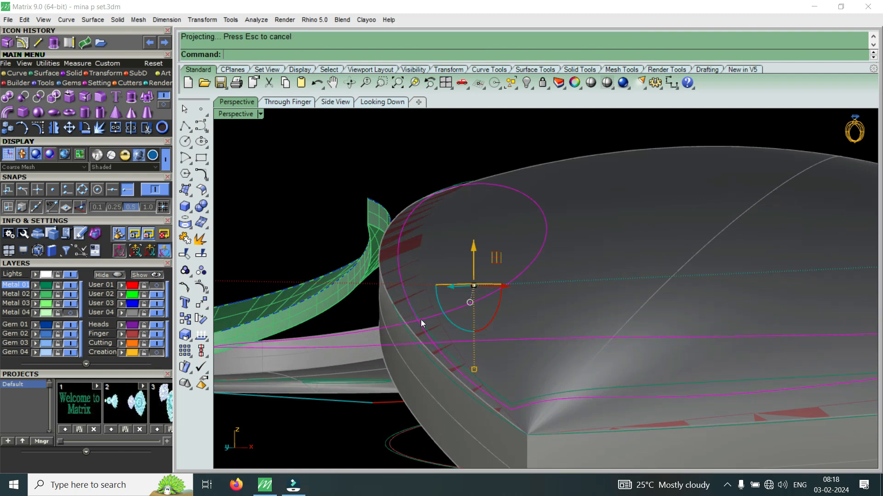
{"action": "scroll", "coordinate": [456, 376], "scroll_direction": "up", "scroll_amount": 3}
{"action": "scroll", "coordinate": [455, 316], "scroll_direction": "down", "scroll_amount": 3}
{"action": "scroll", "coordinate": [593, 381], "scroll_direction": "up", "scroll_amount": 1}
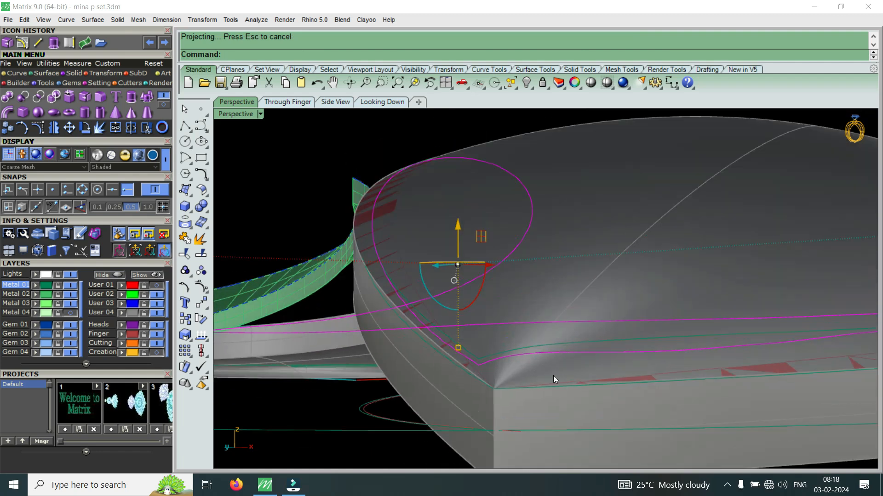
{"action": "left_click", "coordinate": [147, 127]}
{"action": "left_click", "coordinate": [526, 369]}
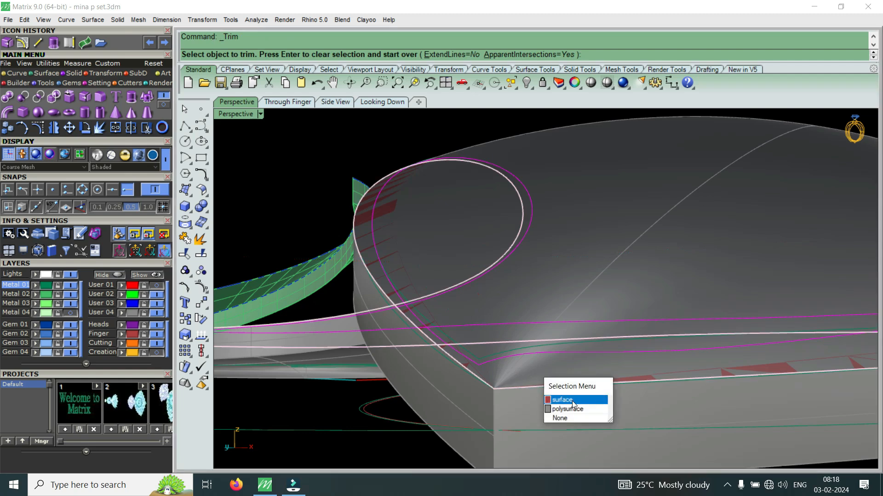
{"action": "left_click", "coordinate": [572, 400]}
{"action": "left_click", "coordinate": [533, 362]}
{"action": "right_click", "coordinate": [533, 363]}
{"action": "scroll", "coordinate": [492, 315], "scroll_direction": "down", "scroll_amount": 4}
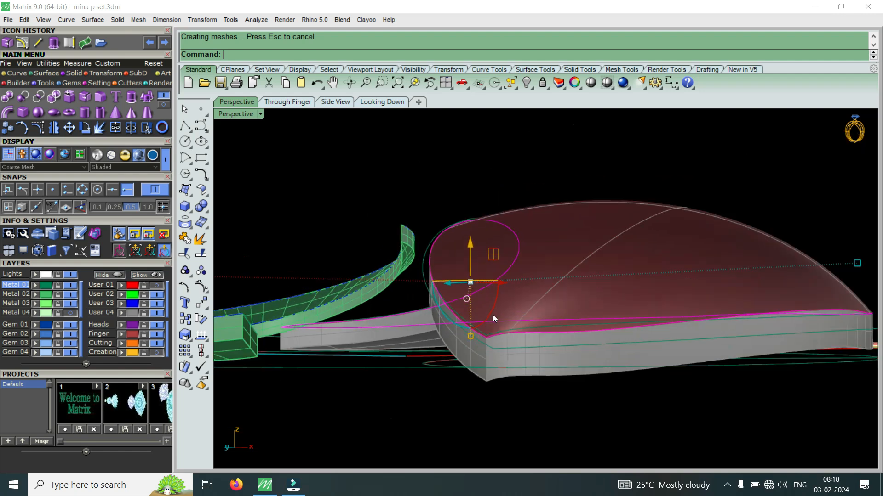
{"action": "scroll", "coordinate": [492, 315], "scroll_direction": "up", "scroll_amount": 5}
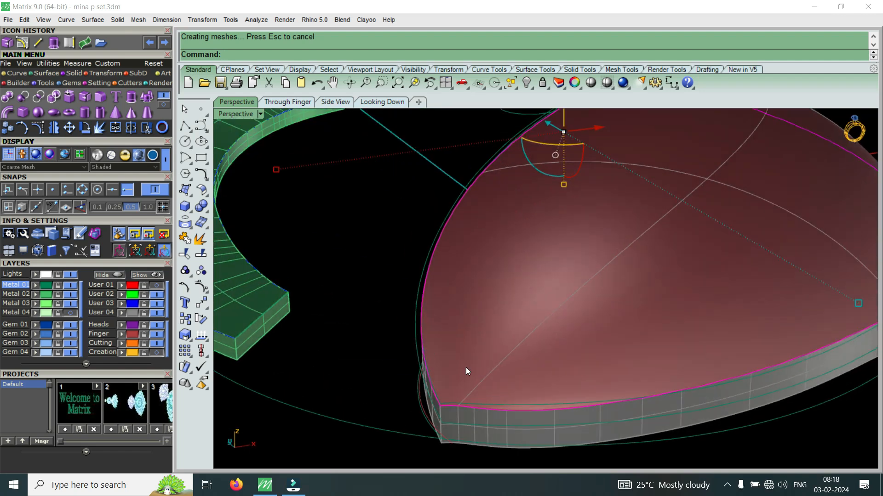
{"action": "key", "text": "ctrl+z"}
Step: Select the gray domed solid and show the Metal 04 layer containing the light-green S-shaped band
{"action": "scroll", "coordinate": [470, 420], "scroll_direction": "down", "scroll_amount": 4}
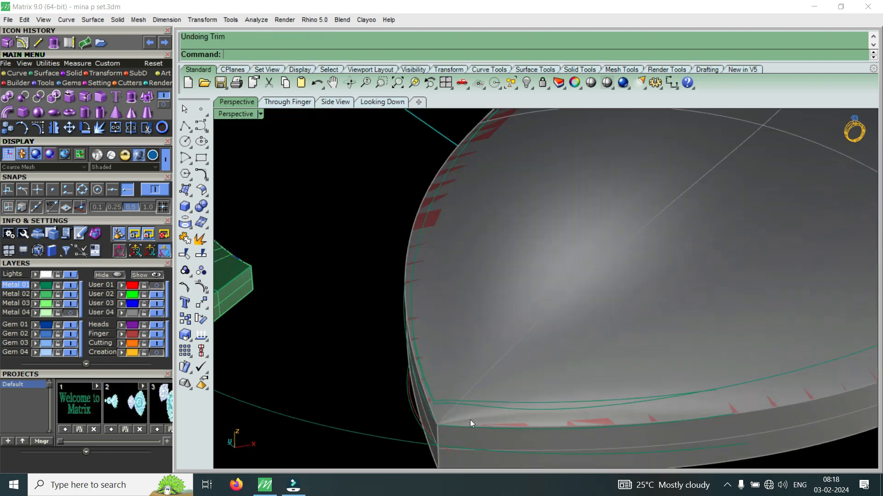
{"action": "scroll", "coordinate": [496, 339], "scroll_direction": "up", "scroll_amount": 4}
{"action": "left_click", "coordinate": [526, 387]}
{"action": "scroll", "coordinate": [526, 387], "scroll_direction": "down", "scroll_amount": 5}
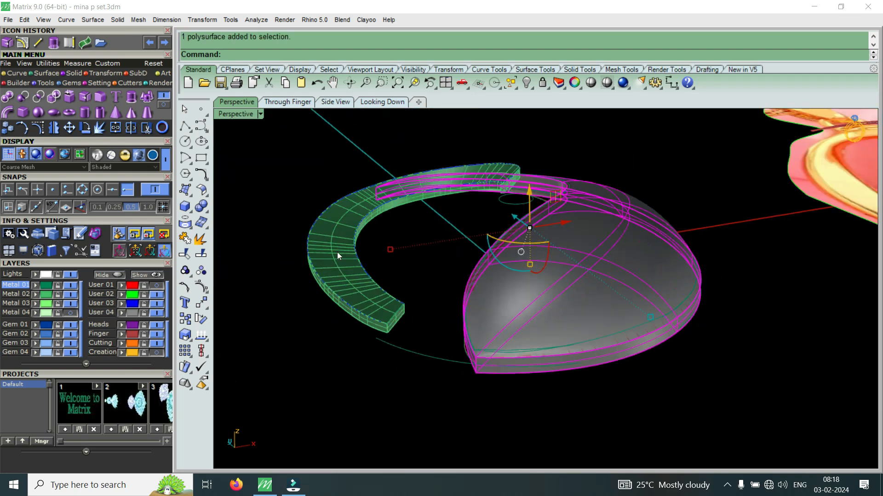
{"action": "double_click", "coordinate": [239, 113]}
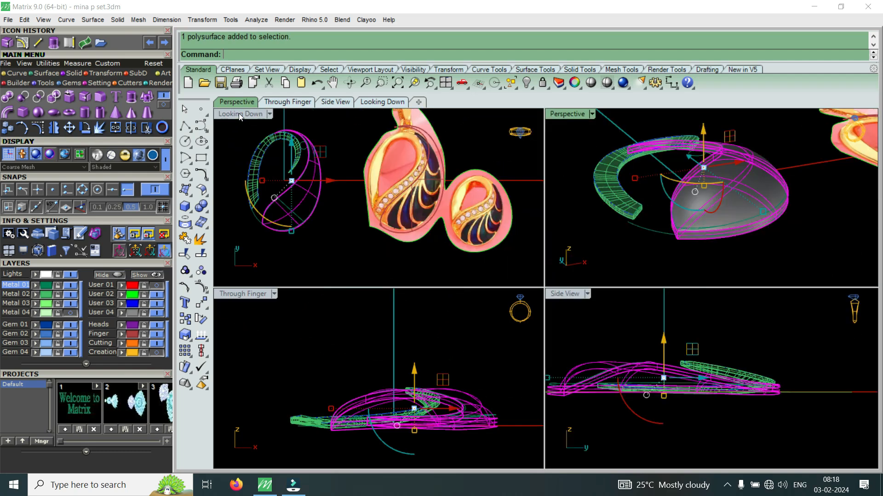
{"action": "left_click", "coordinate": [382, 101]}
{"action": "scroll", "coordinate": [414, 257], "scroll_direction": "up", "scroll_amount": 4}
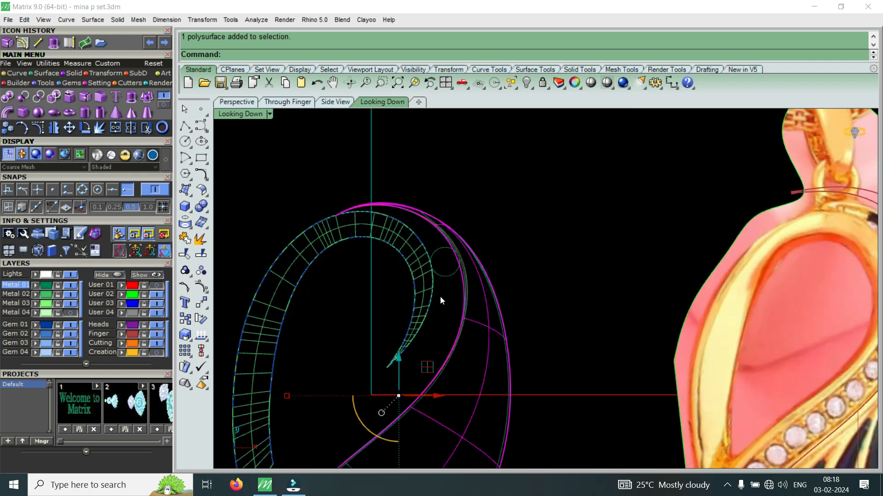
{"action": "scroll", "coordinate": [427, 363], "scroll_direction": "down", "scroll_amount": 1}
{"action": "scroll", "coordinate": [322, 218], "scroll_direction": "up", "scroll_amount": 3}
{"action": "scroll", "coordinate": [410, 205], "scroll_direction": "down", "scroll_amount": 3}
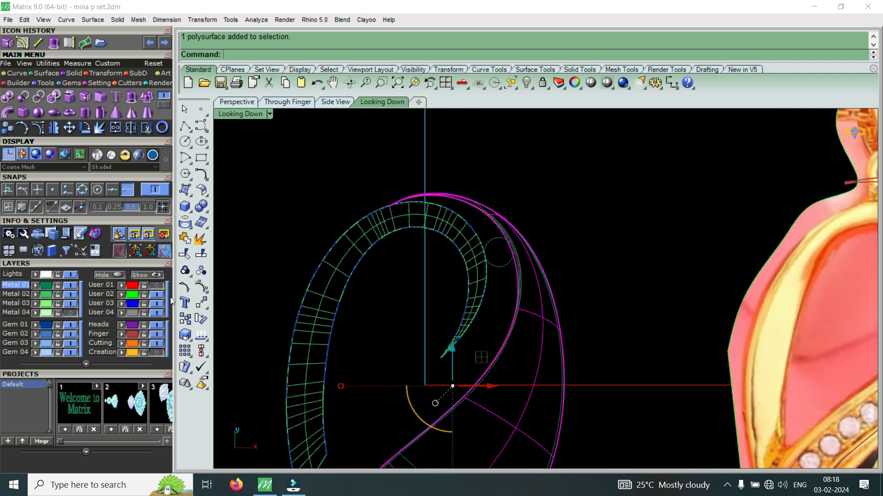
{"action": "left_click", "coordinate": [68, 313]}
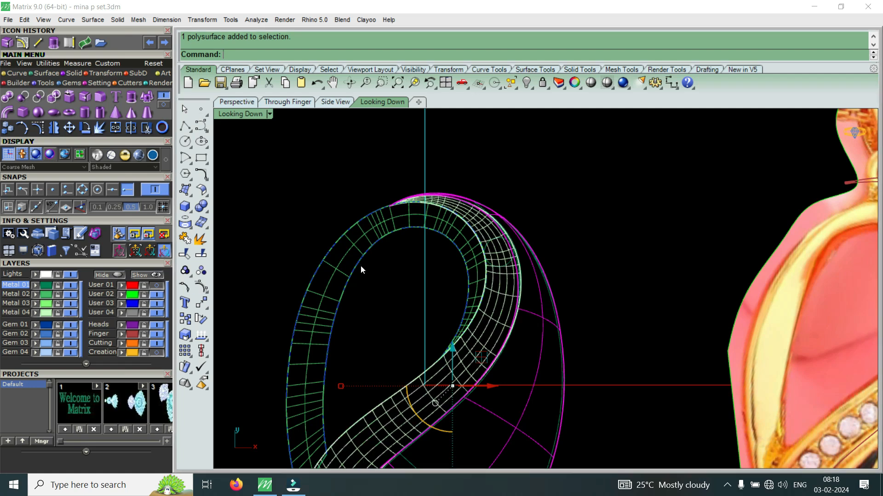
Step: Copy the gray domed solid, green loop and light-green S-shaped band beside the originals along the negative X direction
{"action": "left_click", "coordinate": [404, 218]}
{"action": "scroll", "coordinate": [404, 219], "scroll_direction": "down", "scroll_amount": 2}
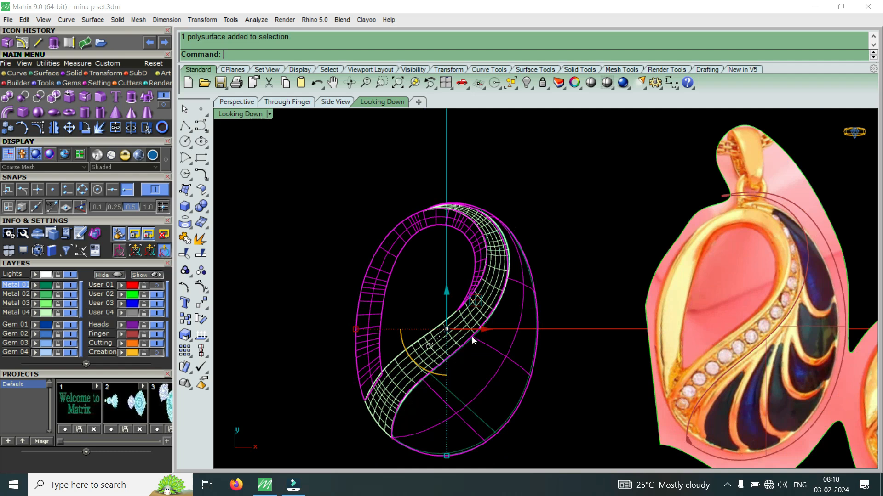
{"action": "double_click", "coordinate": [249, 111]}
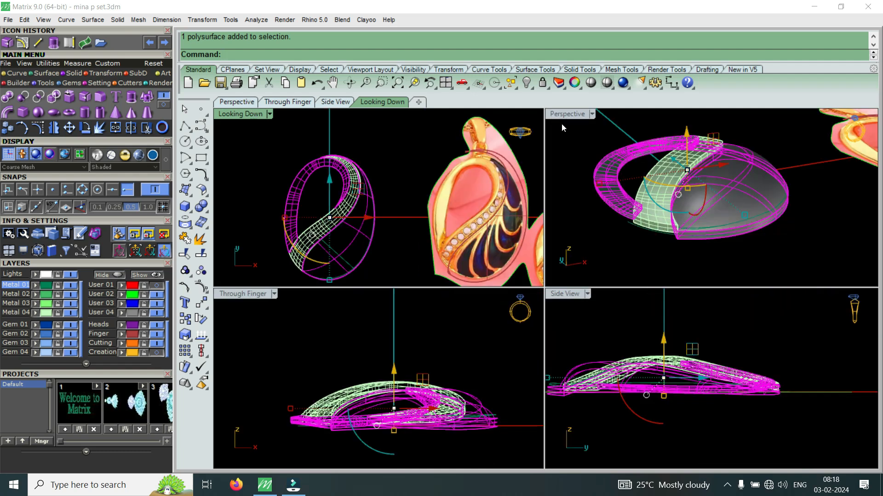
{"action": "double_click", "coordinate": [574, 115]}
{"action": "scroll", "coordinate": [494, 305], "scroll_direction": "up", "scroll_amount": 5}
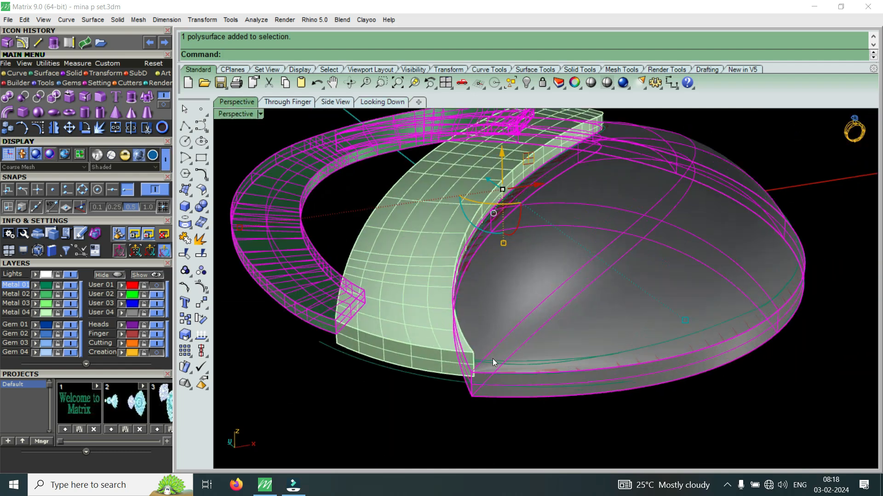
{"action": "left_click", "coordinate": [473, 395]}
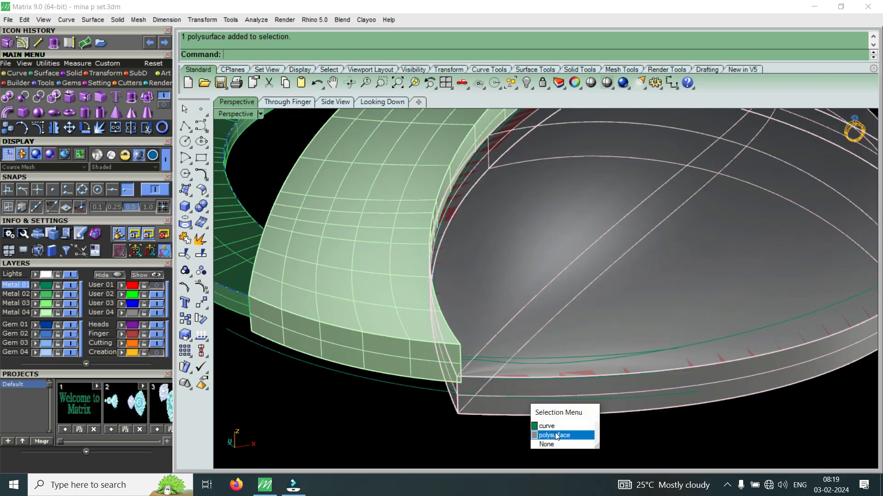
{"action": "key", "text": "Escape"}
{"action": "scroll", "coordinate": [556, 417], "scroll_direction": "up", "scroll_amount": 2}
{"action": "left_click", "coordinate": [556, 417]}
{"action": "left_click", "coordinate": [397, 346], "text": "shift"}
{"action": "scroll", "coordinate": [377, 313], "scroll_direction": "down", "scroll_amount": 3}
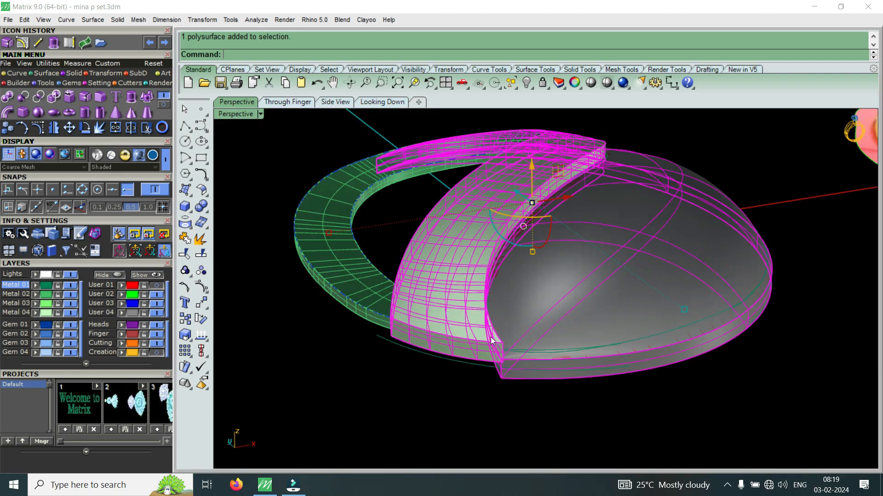
{"action": "scroll", "coordinate": [353, 275], "scroll_direction": "up", "scroll_amount": 2}
{"action": "scroll", "coordinate": [353, 274], "scroll_direction": "down", "scroll_amount": 5}
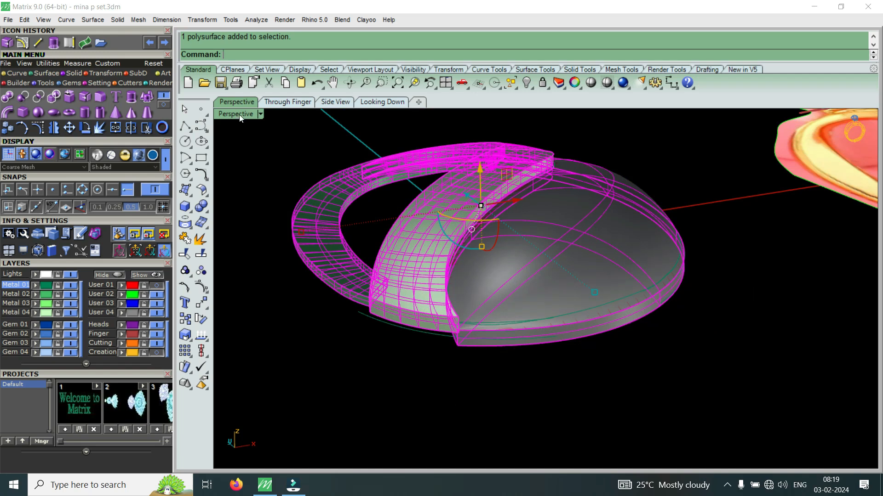
{"action": "double_click", "coordinate": [240, 114]}
{"action": "double_click", "coordinate": [239, 114]}
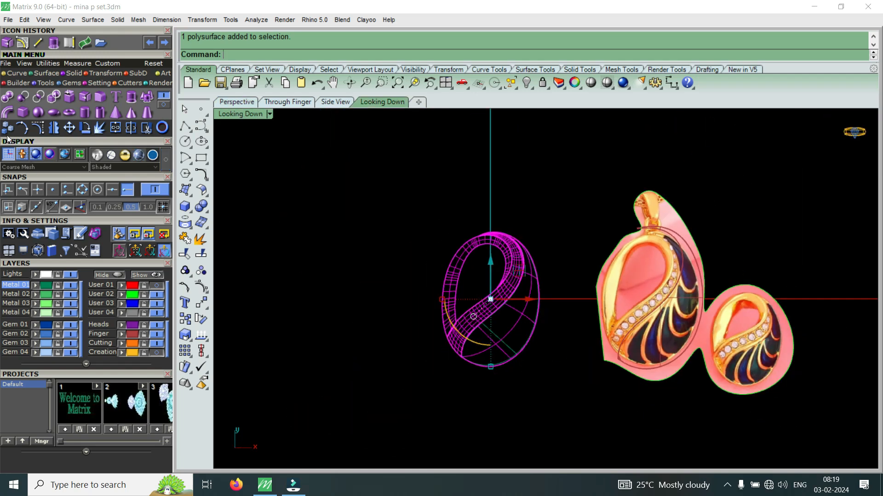
{"action": "key", "text": "Return"}
{"action": "left_click", "coordinate": [564, 218]}
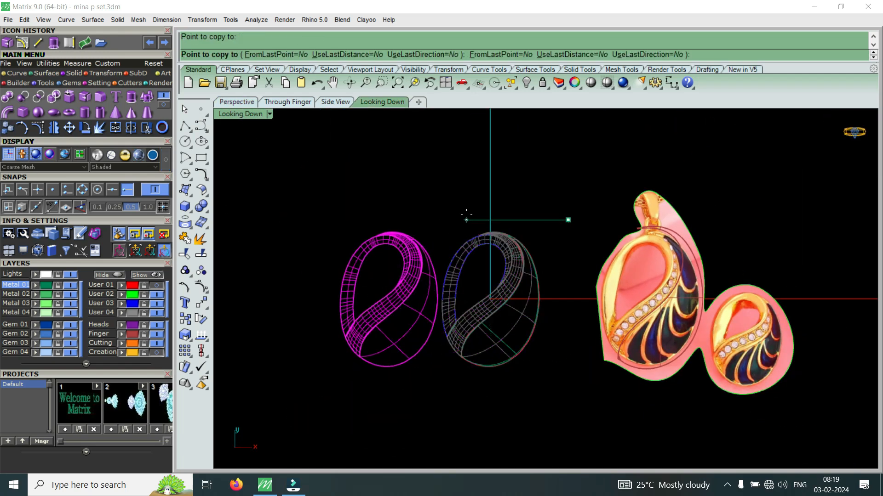
{"action": "left_click", "coordinate": [467, 217]}
{"action": "key", "text": "Escape"}
Step: Hide the Metal 04 layer and trim the dome surface and gray solid outside the closed offset curve
{"action": "double_click", "coordinate": [240, 114]}
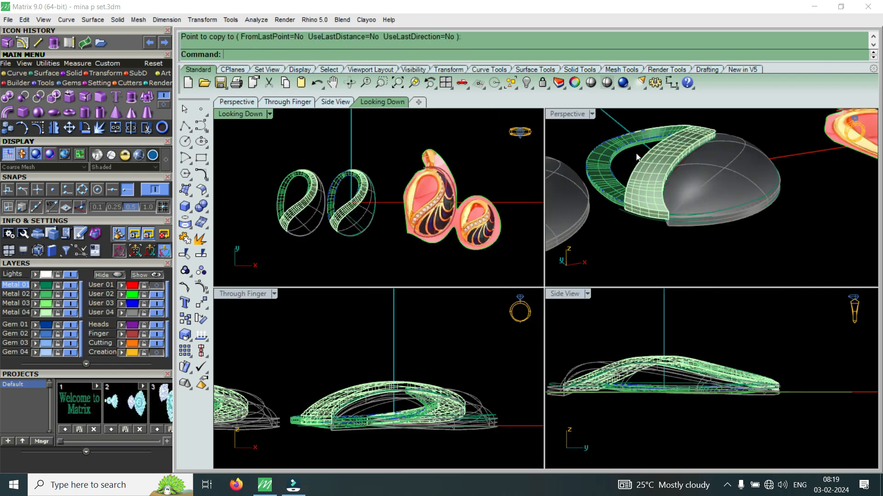
{"action": "double_click", "coordinate": [570, 114]}
{"action": "scroll", "coordinate": [490, 316], "scroll_direction": "up", "scroll_amount": 4}
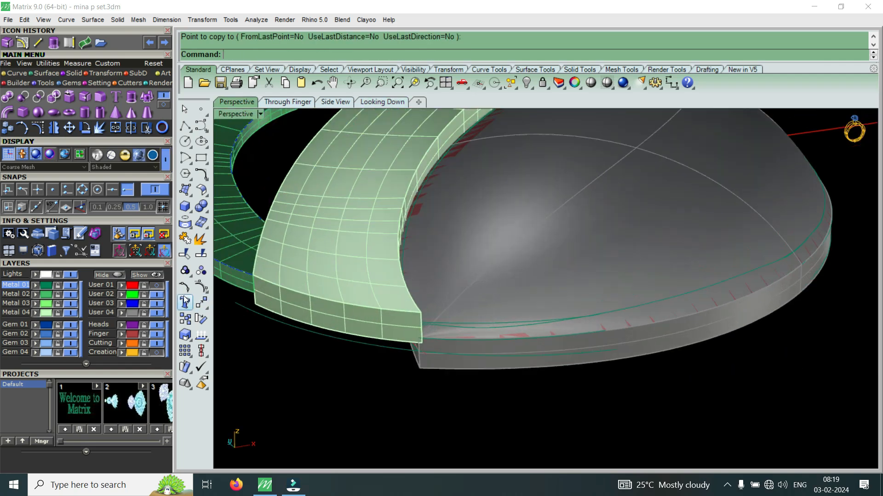
{"action": "left_click", "coordinate": [70, 313]}
{"action": "scroll", "coordinate": [475, 332], "scroll_direction": "up", "scroll_amount": 4}
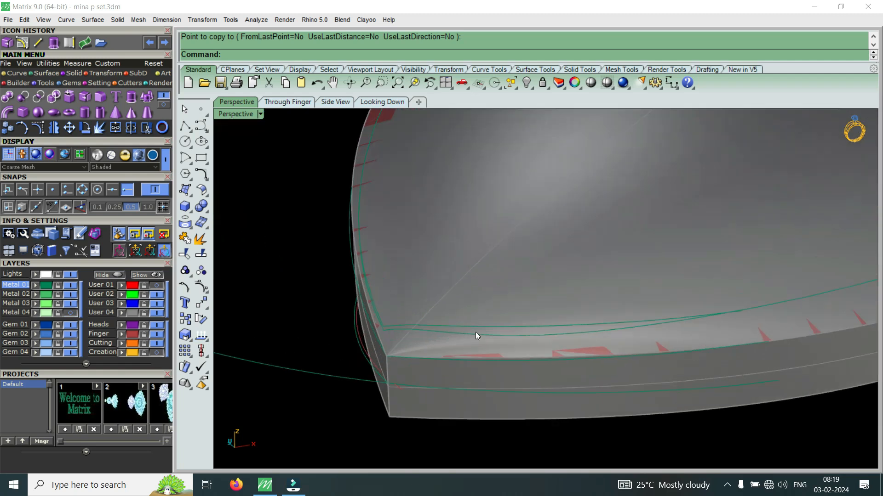
{"action": "left_click", "coordinate": [498, 327]}
{"action": "type", "text": "trim"}
{"action": "key", "text": "Return"}
{"action": "left_click", "coordinate": [413, 346]}
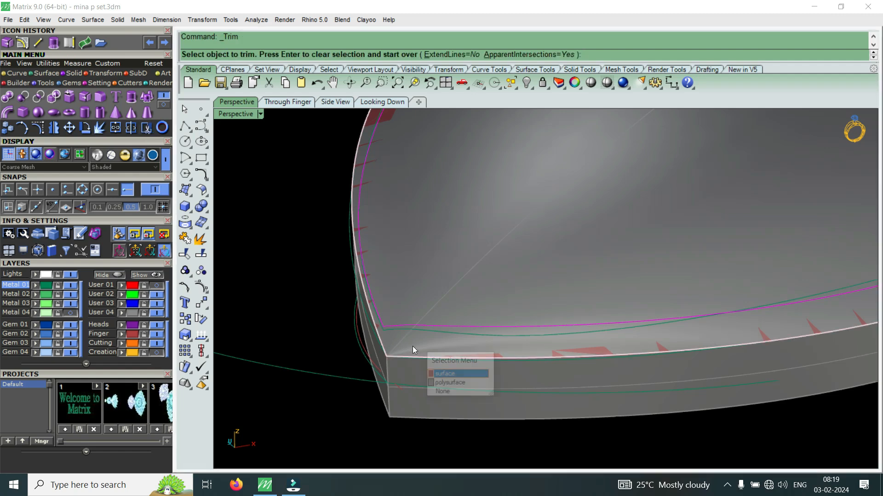
{"action": "left_click", "coordinate": [432, 368]}
{"action": "key", "text": "Return"}
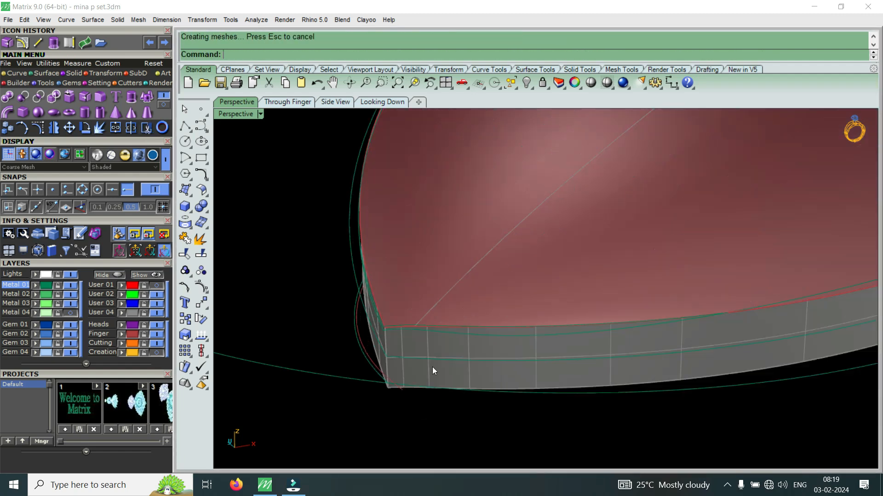
Step: Delete the gray solid beneath the trimmed dome surface
{"action": "left_click", "coordinate": [480, 316]}
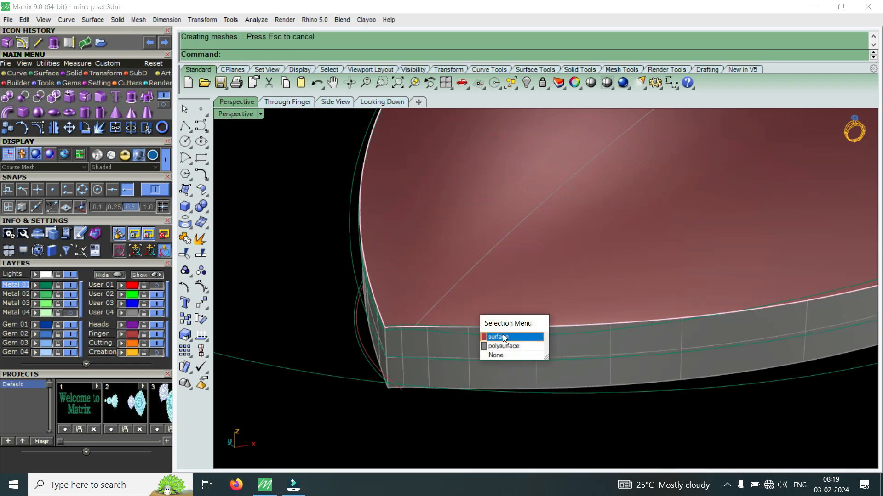
{"action": "key", "text": "Escape"}
{"action": "scroll", "coordinate": [504, 335], "scroll_direction": "down", "scroll_amount": 8}
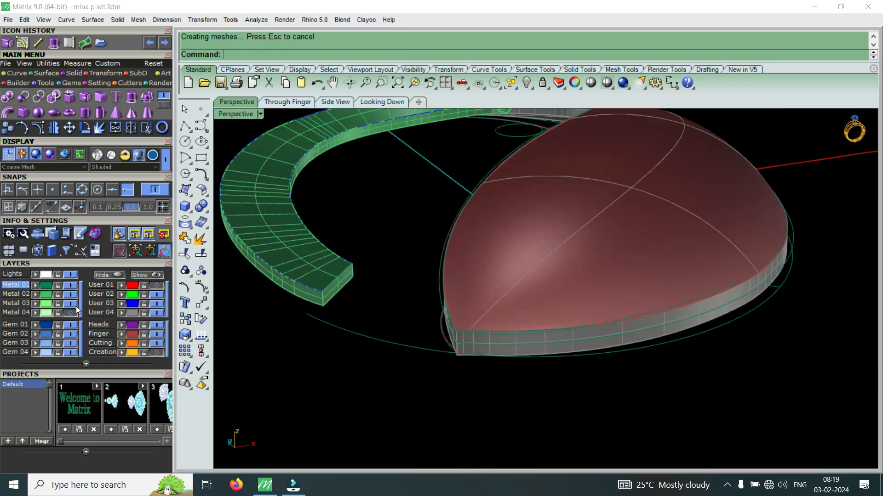
{"action": "scroll", "coordinate": [470, 352], "scroll_direction": "up", "scroll_amount": 8}
{"action": "left_click", "coordinate": [501, 346]}
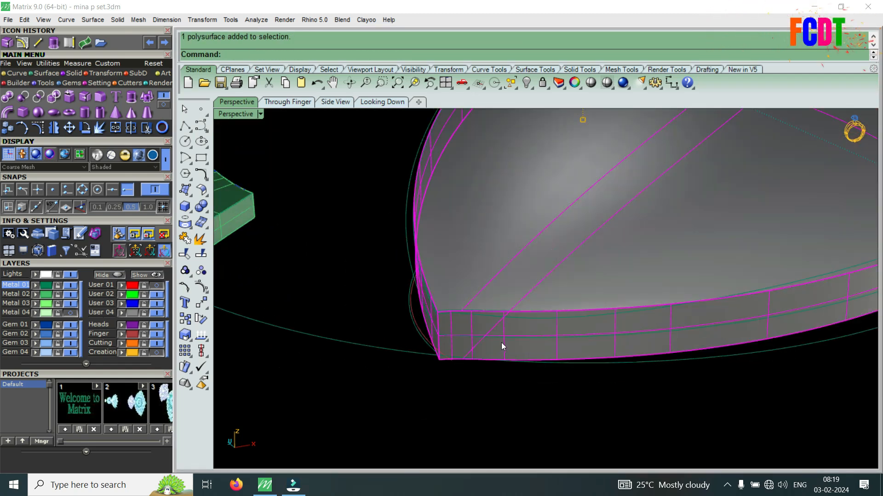
{"action": "key", "text": "Delete"}
Step: Move the copied gray solid and S-shaped band onto the original pendant, aligning them at the band's pointed end corner
{"action": "scroll", "coordinate": [613, 317], "scroll_direction": "up", "scroll_amount": 3}
{"action": "scroll", "coordinate": [613, 318], "scroll_direction": "down", "scroll_amount": 6}
{"action": "left_click", "coordinate": [366, 330]}
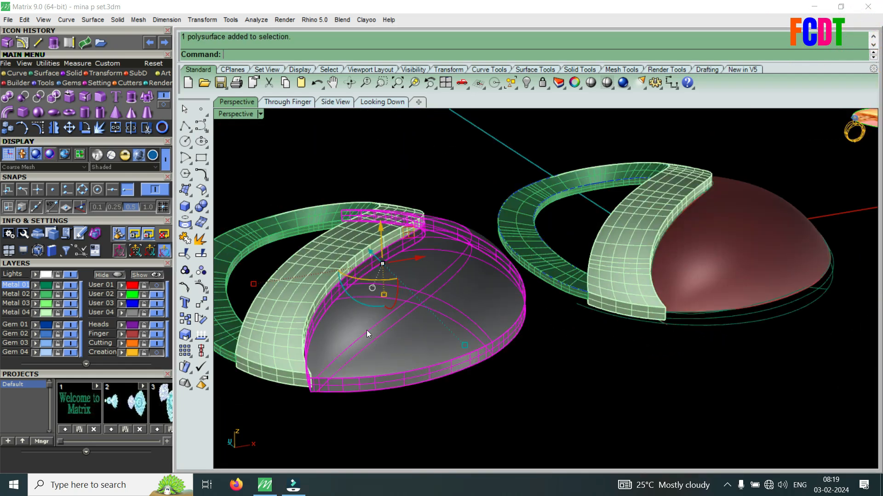
{"action": "right_click_drag", "start_coordinate": [248, 241], "coordinate": [354, 326]}
{"action": "scroll", "coordinate": [331, 312], "scroll_direction": "up", "scroll_amount": 5}
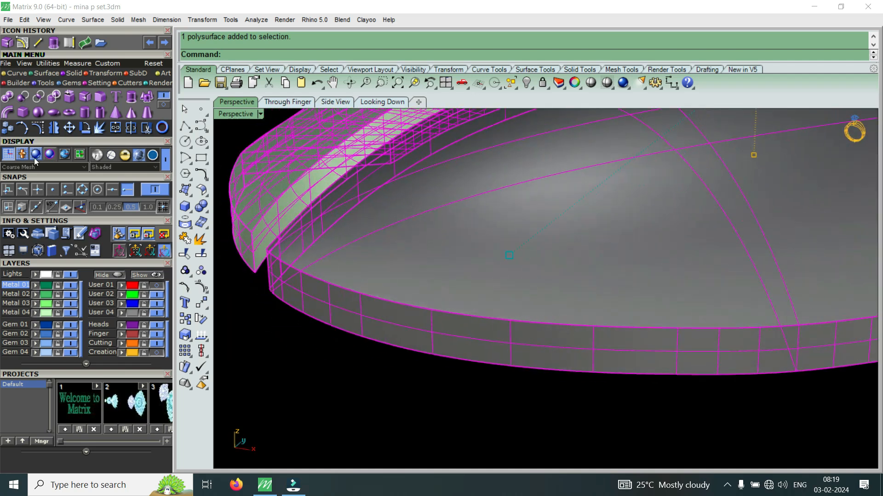
{"action": "left_click", "coordinate": [8, 129]}
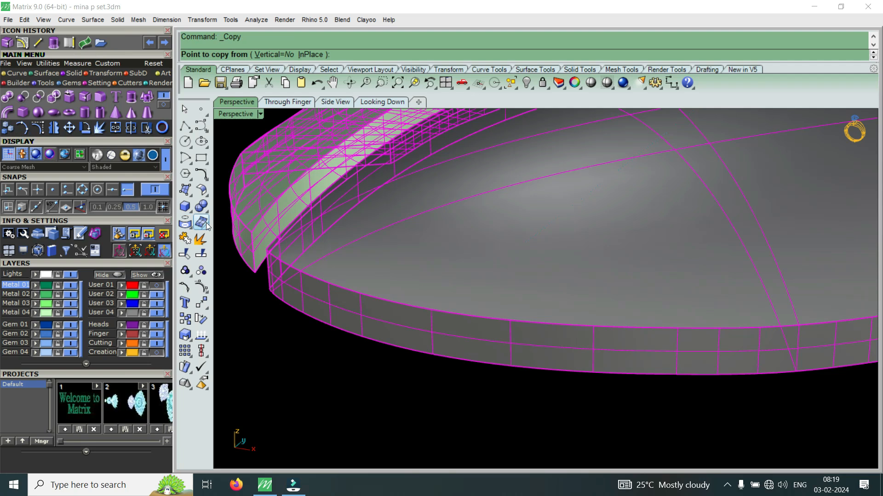
{"action": "key", "text": "Escape"}
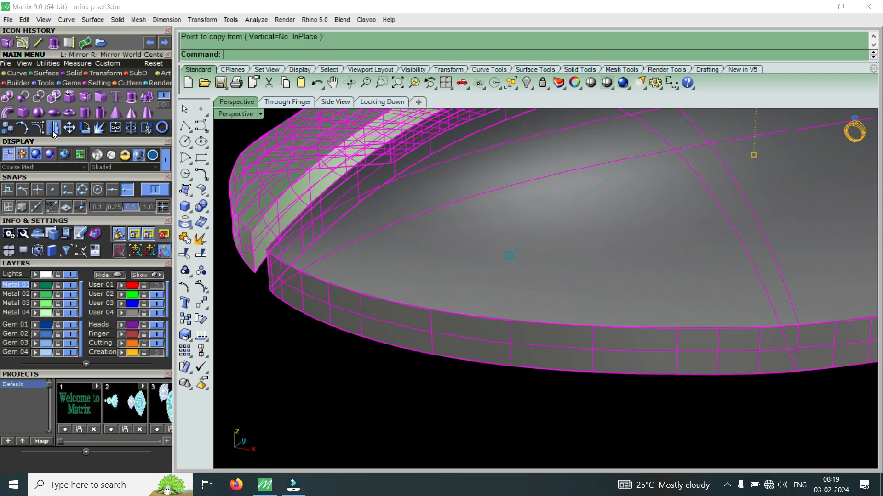
{"action": "left_click", "coordinate": [68, 128]}
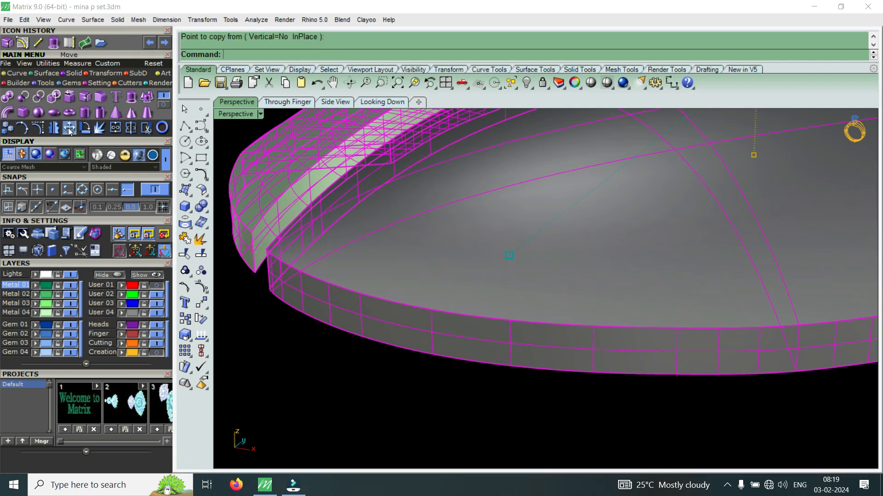
{"action": "left_click", "coordinate": [261, 235]}
{"action": "scroll", "coordinate": [322, 230], "scroll_direction": "down", "scroll_amount": 4}
{"action": "scroll", "coordinate": [525, 266], "scroll_direction": "up", "scroll_amount": 6}
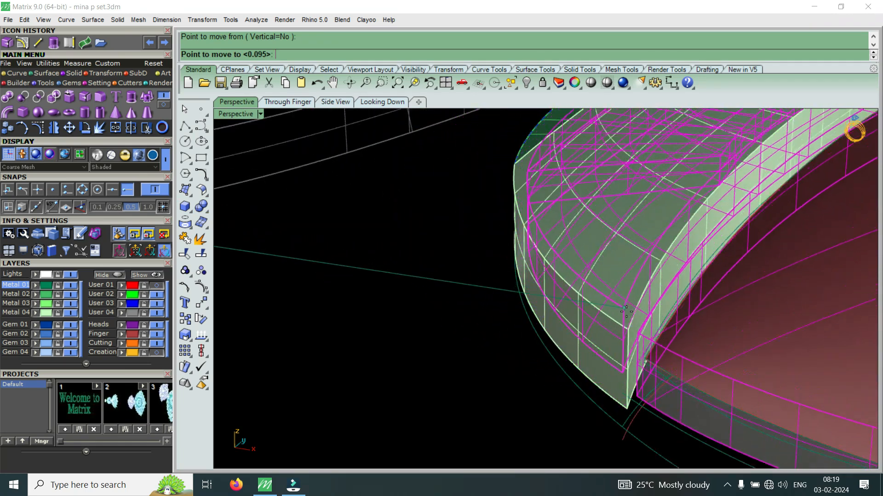
{"action": "left_click", "coordinate": [623, 327]}
Step: Undo moving the copied parts and deleting the gray solid
{"action": "scroll", "coordinate": [594, 310], "scroll_direction": "down", "scroll_amount": 5}
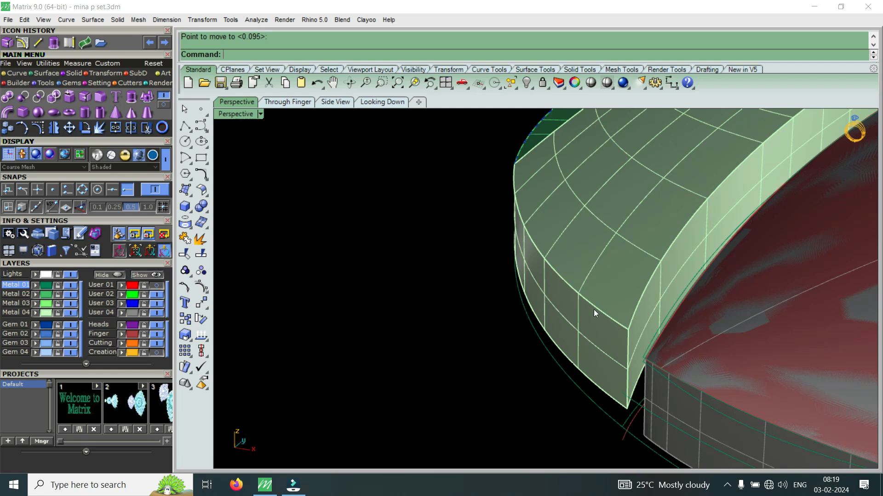
{"action": "right_click_drag", "start_coordinate": [525, 242], "coordinate": [608, 301]}
{"action": "scroll", "coordinate": [512, 284], "scroll_direction": "down", "scroll_amount": 5}
{"action": "scroll", "coordinate": [536, 367], "scroll_direction": "up", "scroll_amount": 6}
{"action": "scroll", "coordinate": [483, 216], "scroll_direction": "up", "scroll_amount": 6}
{"action": "scroll", "coordinate": [607, 302], "scroll_direction": "up", "scroll_amount": 3}
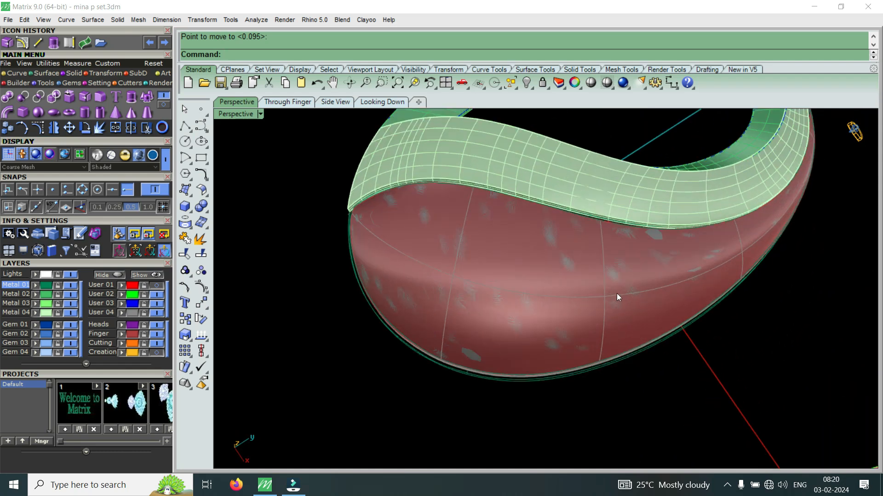
{"action": "key", "text": "ctrl+z"}
{"action": "right_click_drag", "start_coordinate": [461, 275], "coordinate": [516, 216]}
{"action": "key", "text": "ctrl+z"}
Step: Undo the last trim of the dome surface and gray solid, and clear the selection
{"action": "right_click_drag", "start_coordinate": [545, 320], "coordinate": [482, 400]}
{"action": "left_click", "coordinate": [480, 397]}
{"action": "scroll", "coordinate": [253, 267], "scroll_direction": "up", "scroll_amount": 8}
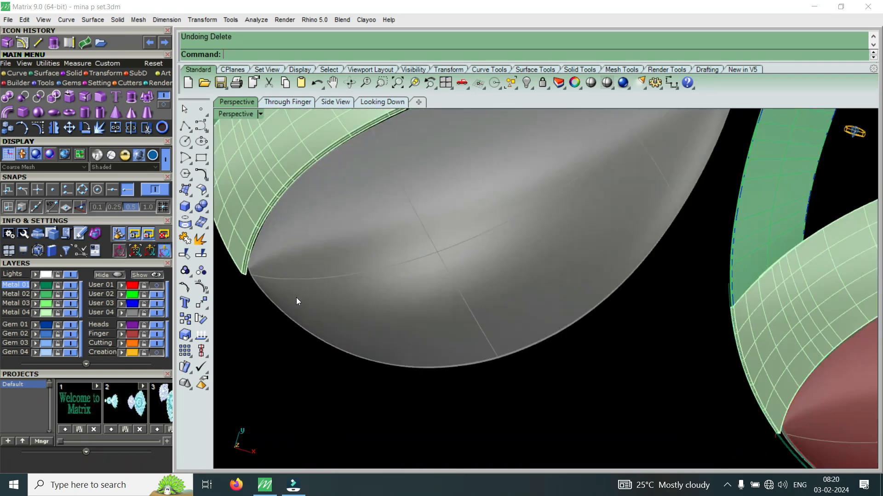
{"action": "right_click_drag", "start_coordinate": [297, 299], "coordinate": [368, 259]}
{"action": "scroll", "coordinate": [506, 287], "scroll_direction": "down", "scroll_amount": 7}
{"action": "right_click_drag", "start_coordinate": [529, 300], "coordinate": [439, 310]}
{"action": "key", "text": "ctrl+z"}
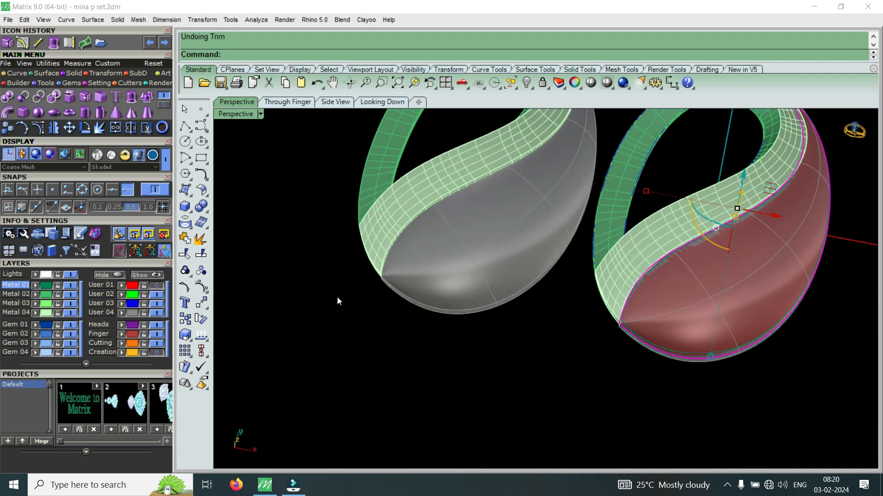
{"action": "key", "text": "Escape"}
Step: Hide the Metal 04 layer to expose the offset curves at the dome's wide pointed end
{"action": "scroll", "coordinate": [628, 317], "scroll_direction": "down", "scroll_amount": 5}
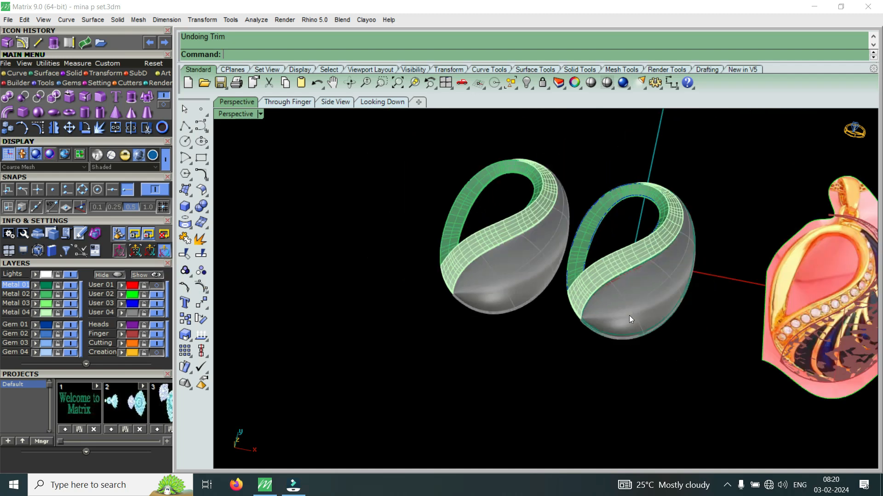
{"action": "scroll", "coordinate": [626, 294], "scroll_direction": "up", "scroll_amount": 3}
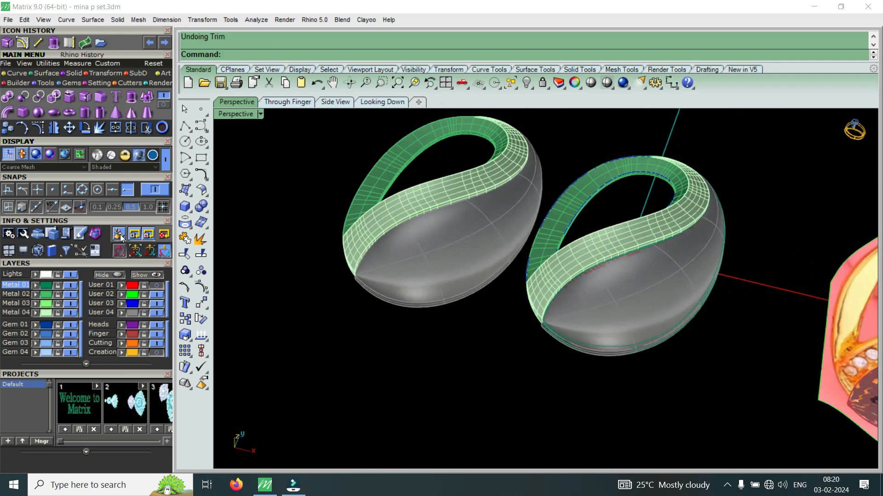
{"action": "scroll", "coordinate": [508, 323], "scroll_direction": "up", "scroll_amount": 5}
{"action": "mouse_move", "coordinate": [569, 335]}
{"action": "right_mouse_down"}
{"action": "mouse_move", "coordinate": [583, 268]}
{"action": "mouse_move", "coordinate": [568, 352]}
{"action": "right_mouse_up"}
{"action": "scroll", "coordinate": [568, 352], "scroll_direction": "down", "scroll_amount": 4}
{"action": "scroll", "coordinate": [570, 354], "scroll_direction": "up", "scroll_amount": 8}
{"action": "left_click", "coordinate": [577, 359]}
{"action": "left_click", "coordinate": [337, 361]}
{"action": "left_click", "coordinate": [73, 312]}
{"action": "right_click_drag", "start_coordinate": [565, 322], "coordinate": [586, 279]}
{"action": "scroll", "coordinate": [550, 329], "scroll_direction": "up", "scroll_amount": 4}
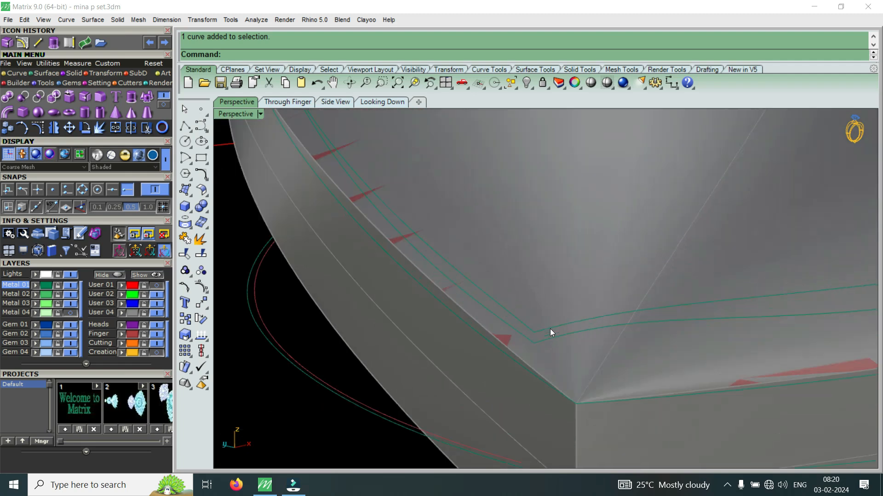
Step: Trim away the strip of dome surface outside the inner offset curve, keeping the gray solid beneath it
{"action": "scroll", "coordinate": [522, 310], "scroll_direction": "down", "scroll_amount": 3}
{"action": "right_click_drag", "start_coordinate": [523, 310], "coordinate": [600, 302]}
{"action": "left_click", "coordinate": [647, 302]}
{"action": "scroll", "coordinate": [558, 306], "scroll_direction": "up", "scroll_amount": 2}
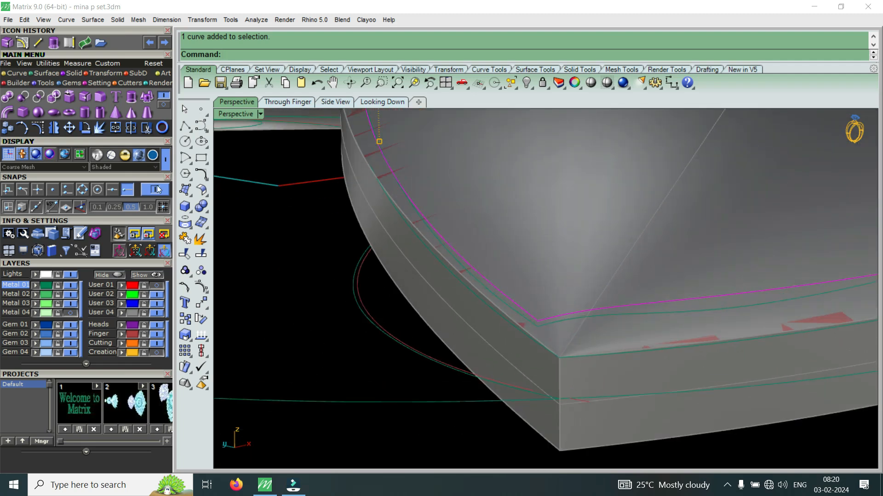
{"action": "left_click", "coordinate": [146, 129]}
{"action": "left_click", "coordinate": [597, 343]}
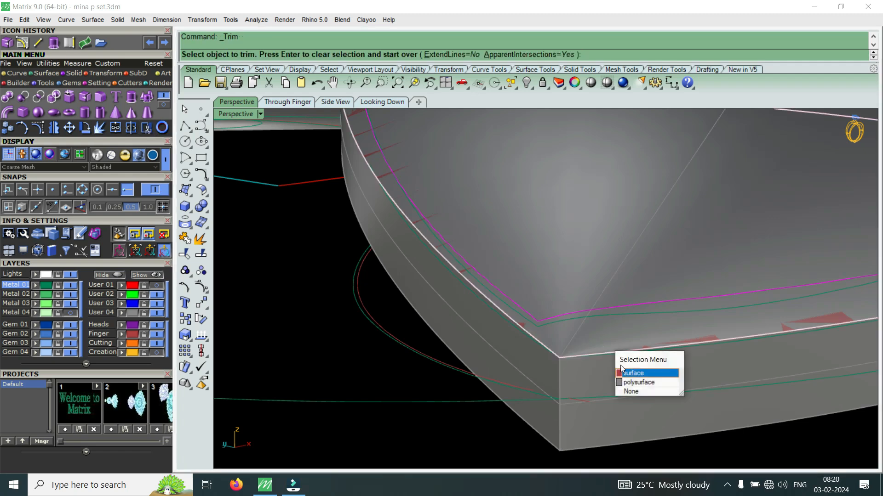
{"action": "left_click", "coordinate": [635, 373]}
{"action": "scroll", "coordinate": [543, 359], "scroll_direction": "down", "scroll_amount": 1}
{"action": "key", "text": "Return"}
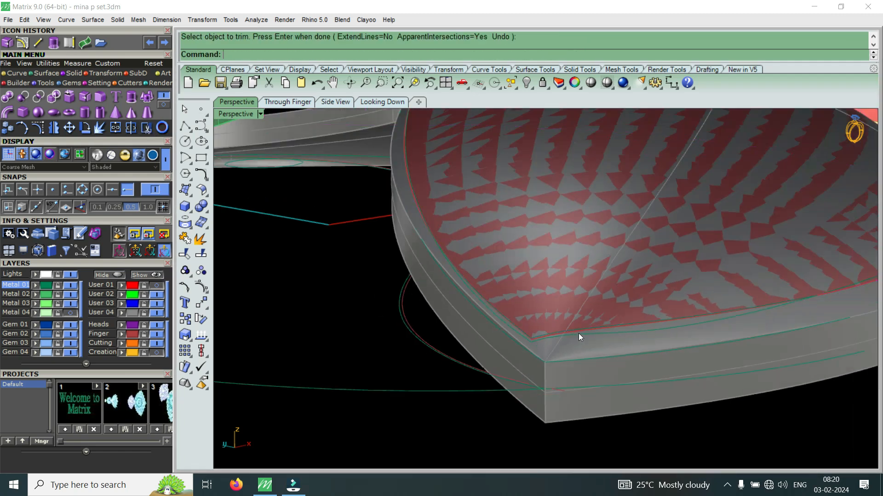
Step: Show the Metal 04 layer again to bring back the S-shaped bands on both pendants
{"action": "left_click", "coordinate": [590, 324]}
{"action": "left_click", "coordinate": [609, 343]}
{"action": "scroll", "coordinate": [533, 351], "scroll_direction": "down", "scroll_amount": 7}
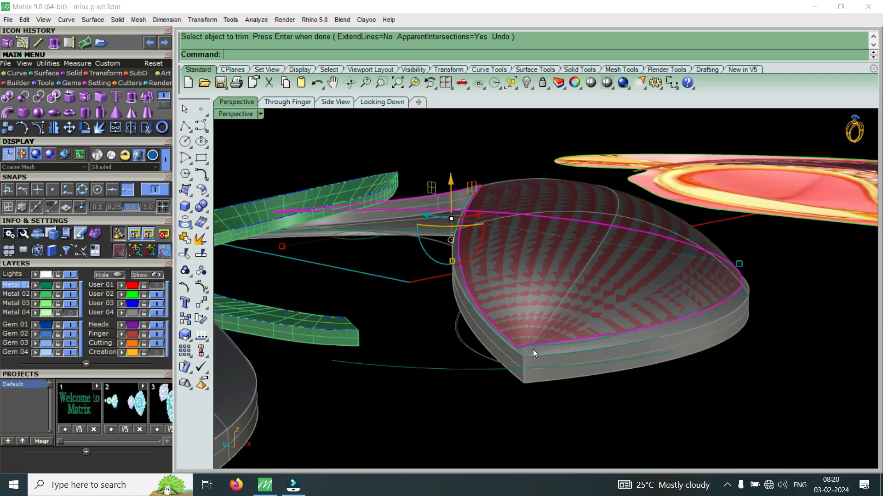
{"action": "right_click_drag", "start_coordinate": [533, 351], "coordinate": [500, 351]}
{"action": "scroll", "coordinate": [547, 338], "scroll_direction": "down", "scroll_amount": 5}
{"action": "right_click_drag", "start_coordinate": [556, 331], "coordinate": [502, 338]}
{"action": "scroll", "coordinate": [511, 338], "scroll_direction": "up", "scroll_amount": 4}
{"action": "scroll", "coordinate": [656, 329], "scroll_direction": "up", "scroll_amount": 6}
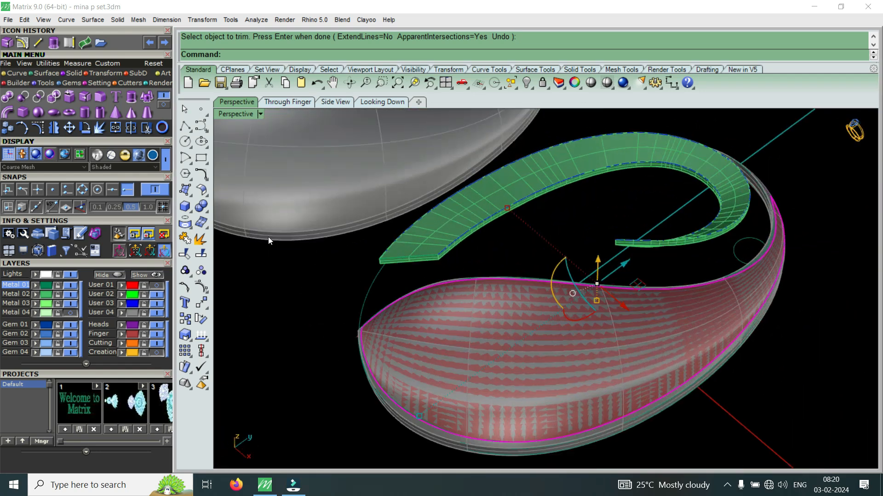
{"action": "scroll", "coordinate": [648, 343], "scroll_direction": "down", "scroll_amount": 8}
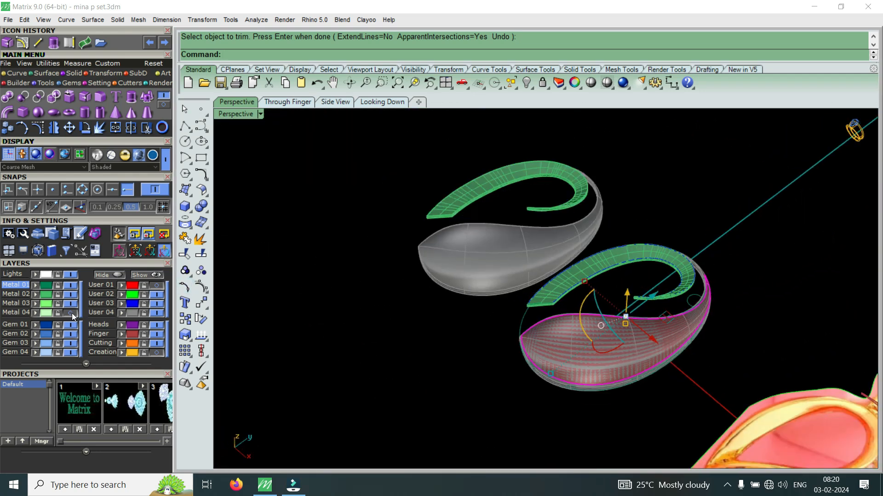
{"action": "left_click", "coordinate": [71, 313]}
{"action": "scroll", "coordinate": [432, 296], "scroll_direction": "up", "scroll_amount": 6}
{"action": "right_click_drag", "start_coordinate": [455, 296], "coordinate": [537, 330]}
{"action": "scroll", "coordinate": [547, 322], "scroll_direction": "down", "scroll_amount": 5}
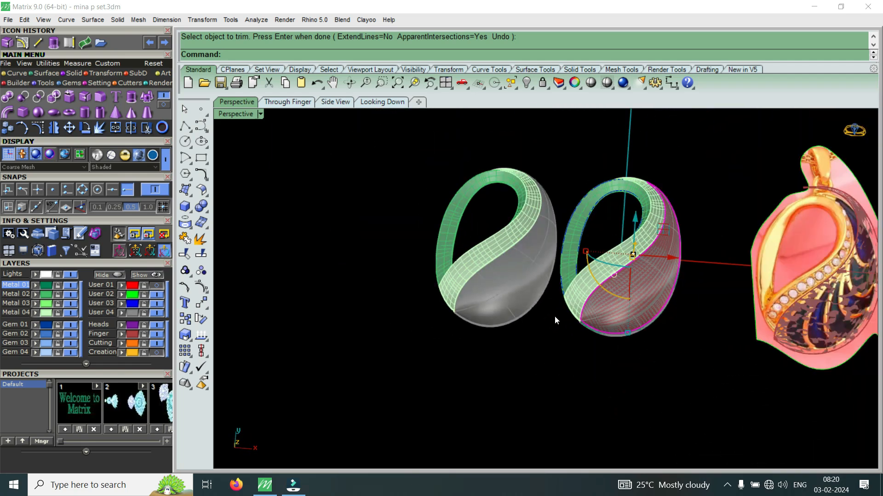
{"action": "scroll", "coordinate": [554, 315], "scroll_direction": "up", "scroll_amount": 5}
{"action": "scroll", "coordinate": [608, 324], "scroll_direction": "down", "scroll_amount": 5}
Step: Delete the three solids of the copied pendant beside the original
{"action": "key", "text": "Escape"}
{"action": "left_click", "coordinate": [501, 245]}
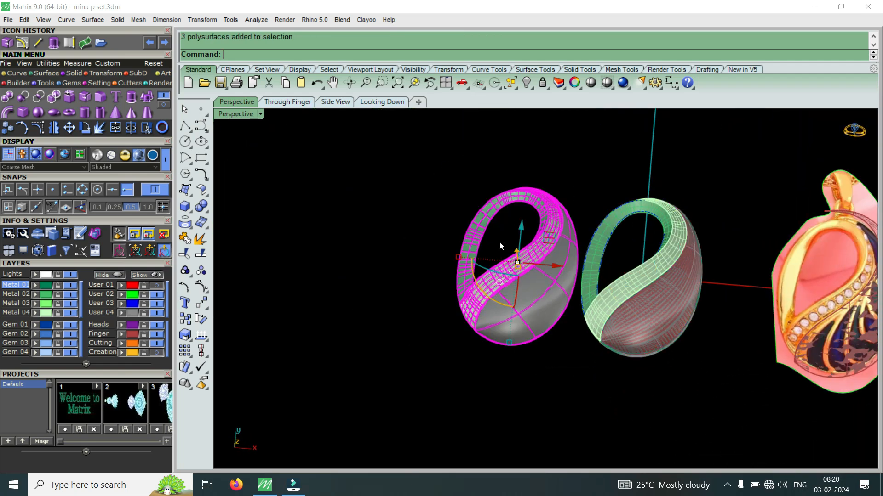
{"action": "key", "text": "Delete"}
{"action": "scroll", "coordinate": [611, 327], "scroll_direction": "up", "scroll_amount": 1}
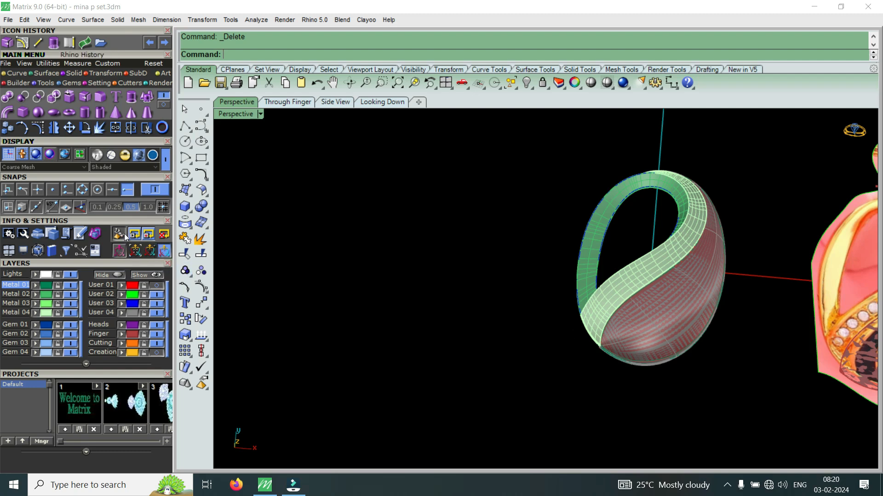
Step: Examine the trimmed dome surface's border along the gray solid's rim, pointed end and S-shaped band
{"action": "scroll", "coordinate": [613, 354], "scroll_direction": "up", "scroll_amount": 5}
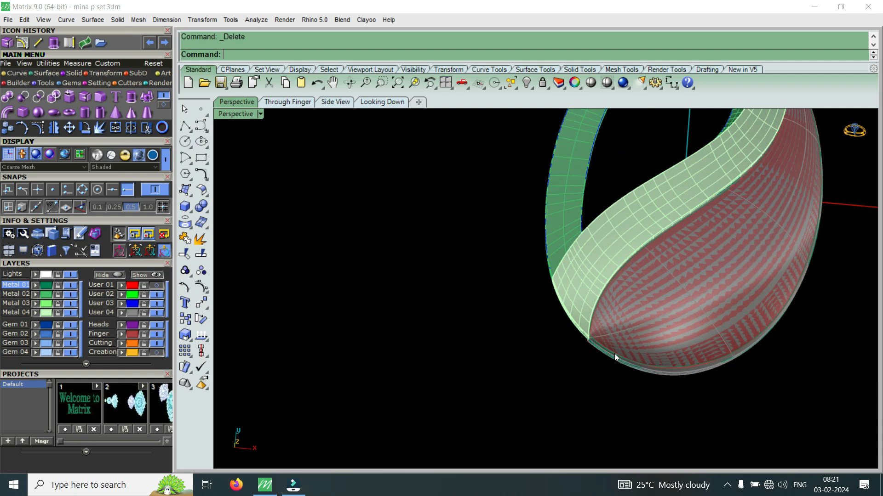
{"action": "scroll", "coordinate": [593, 343], "scroll_direction": "up", "scroll_amount": 3}
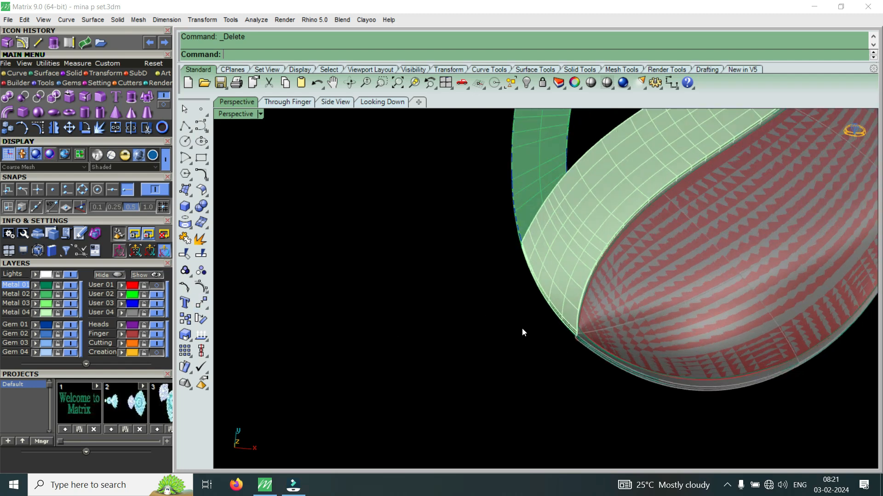
{"action": "right_click_drag", "start_coordinate": [548, 327], "coordinate": [556, 306]}
{"action": "scroll", "coordinate": [489, 313], "scroll_direction": "down", "scroll_amount": 5}
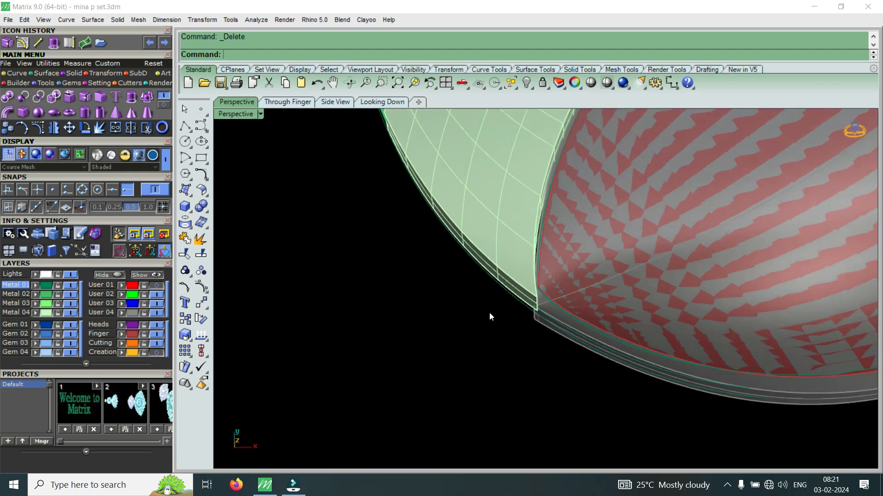
{"action": "right_click_drag", "start_coordinate": [724, 261], "coordinate": [642, 261]}
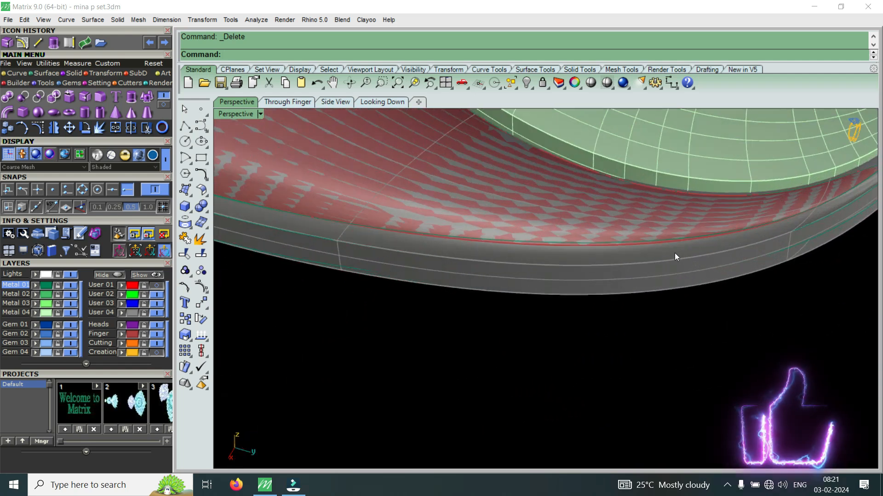
{"action": "right_click_drag", "start_coordinate": [727, 245], "coordinate": [718, 274]}
{"action": "scroll", "coordinate": [470, 225], "scroll_direction": "up", "scroll_amount": 7}
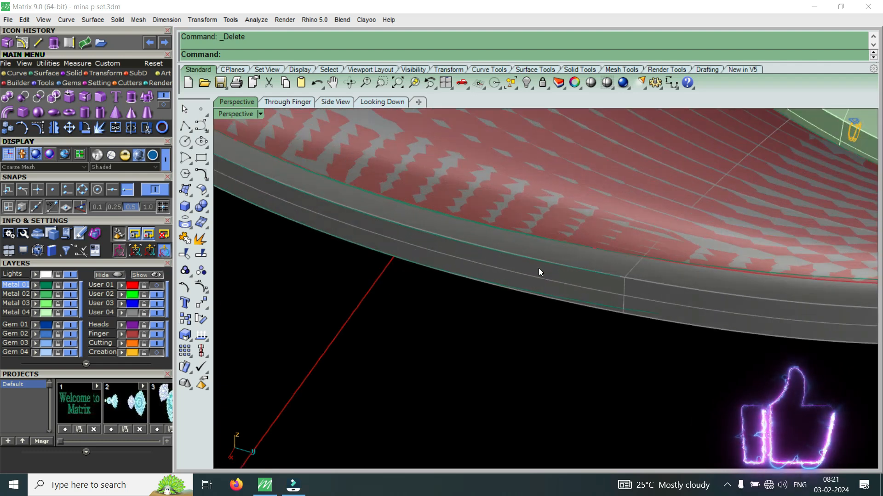
{"action": "scroll", "coordinate": [557, 276], "scroll_direction": "down", "scroll_amount": 5}
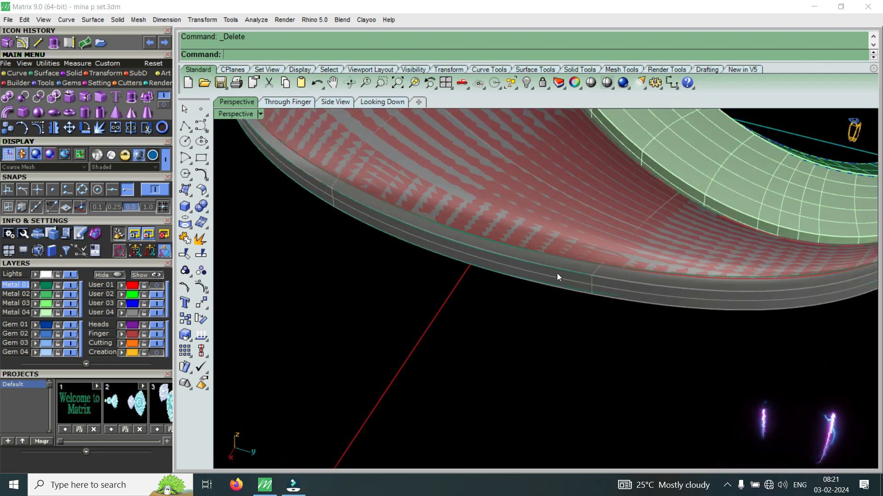
{"action": "scroll", "coordinate": [649, 288], "scroll_direction": "down", "scroll_amount": 3}
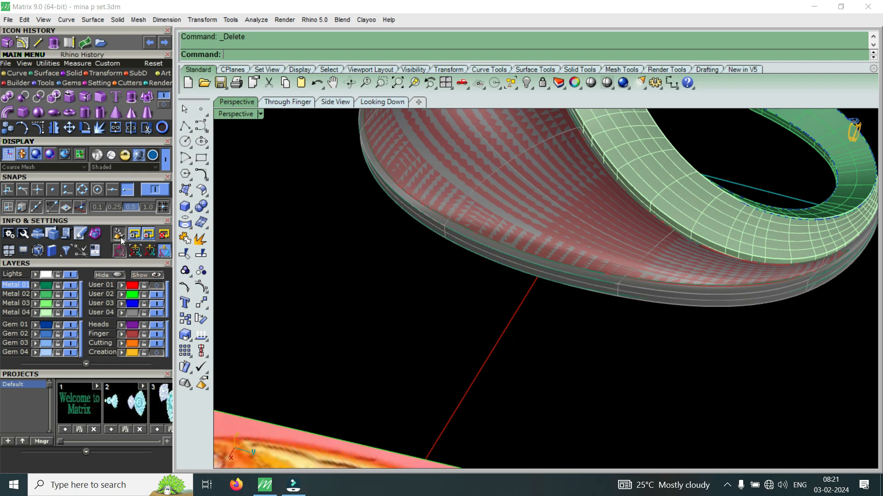
{"action": "scroll", "coordinate": [650, 298], "scroll_direction": "down", "scroll_amount": 4}
{"action": "right_click_drag", "start_coordinate": [638, 304], "coordinate": [422, 267]}
{"action": "scroll", "coordinate": [405, 258], "scroll_direction": "up", "scroll_amount": 3}
{"action": "scroll", "coordinate": [437, 272], "scroll_direction": "down", "scroll_amount": 3}
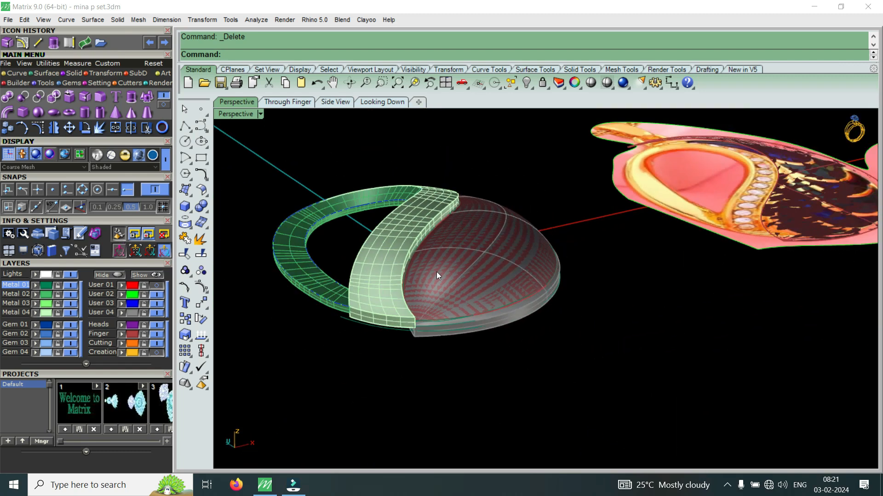
Step: Extrude the trimmed dome surface 0.4 to both sides as a solid and delete the original surface
{"action": "scroll", "coordinate": [468, 304], "scroll_direction": "up", "scroll_amount": 3}
{"action": "left_click", "coordinate": [467, 305]}
{"action": "left_click", "coordinate": [503, 335]}
{"action": "right_click_drag", "start_coordinate": [528, 319], "coordinate": [485, 270]}
{"action": "left_click", "coordinate": [147, 127]}
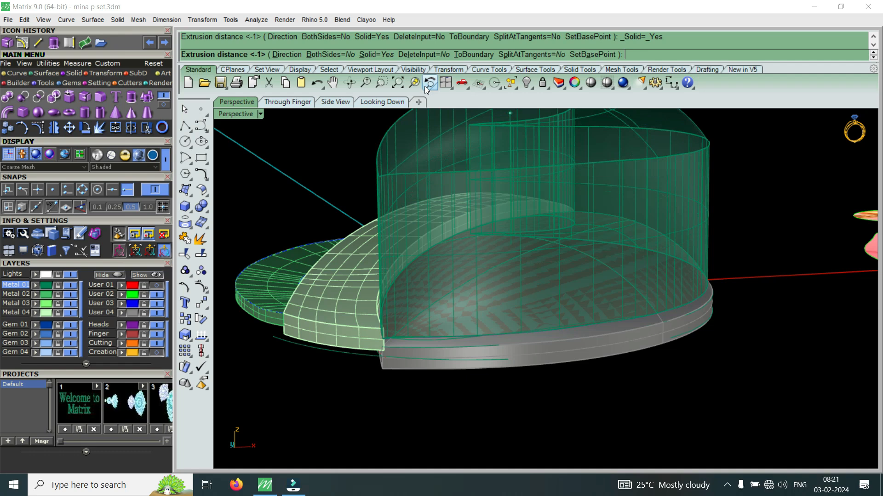
{"action": "left_click", "coordinate": [330, 54]}
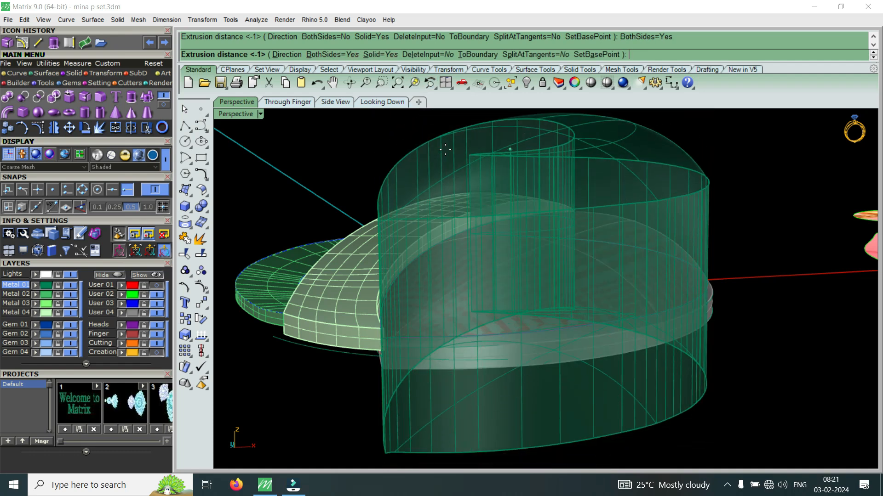
{"action": "type", "text": ".4"}
{"action": "key", "text": "Return"}
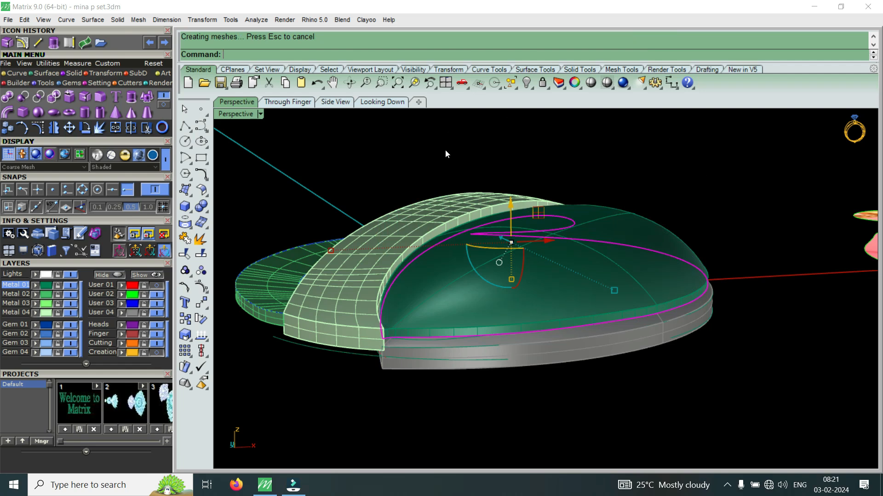
{"action": "key", "text": "Delete"}
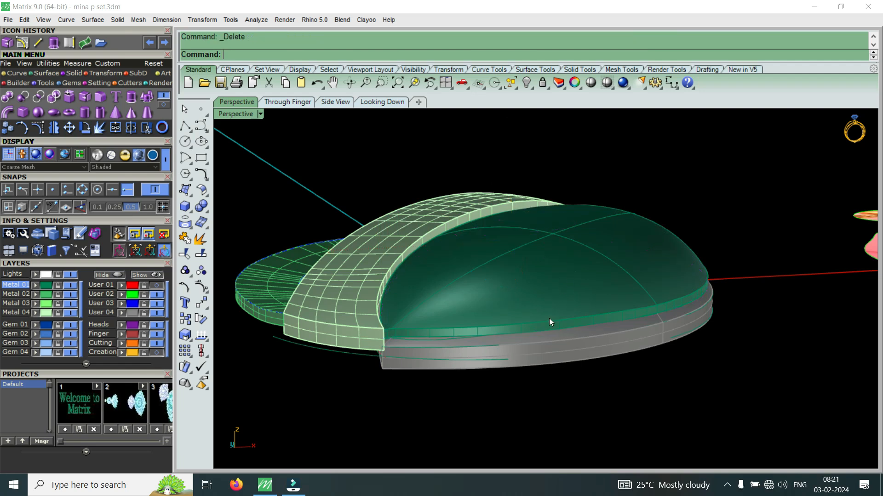
Step: Subtract the extruded dome solid from the gray pendant solid with a Boolean difference and inspect the recess
{"action": "scroll", "coordinate": [548, 324], "scroll_direction": "up", "scroll_amount": 3}
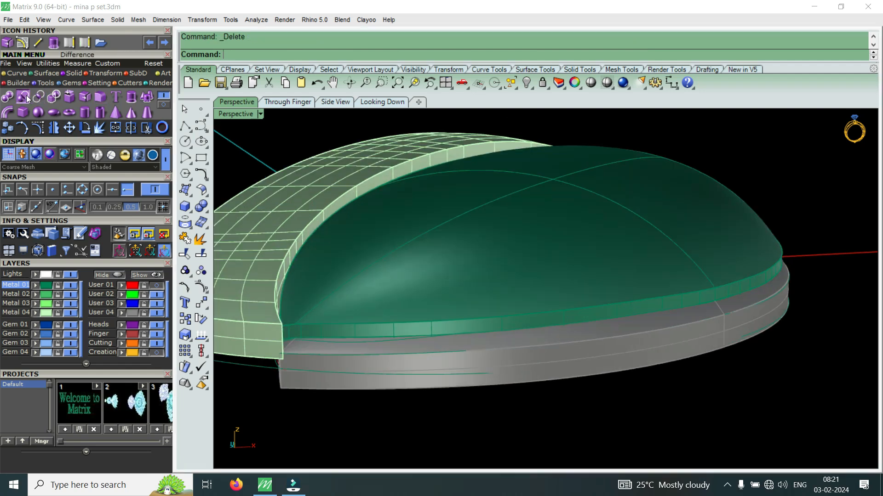
{"action": "left_click", "coordinate": [45, 96]}
{"action": "left_click", "coordinate": [429, 366]}
{"action": "key", "text": "Return"}
{"action": "left_click", "coordinate": [441, 312]}
{"action": "key", "text": "Return"}
{"action": "right_click_drag", "start_coordinate": [514, 267], "coordinate": [514, 216]}
{"action": "left_click", "coordinate": [246, 113]}
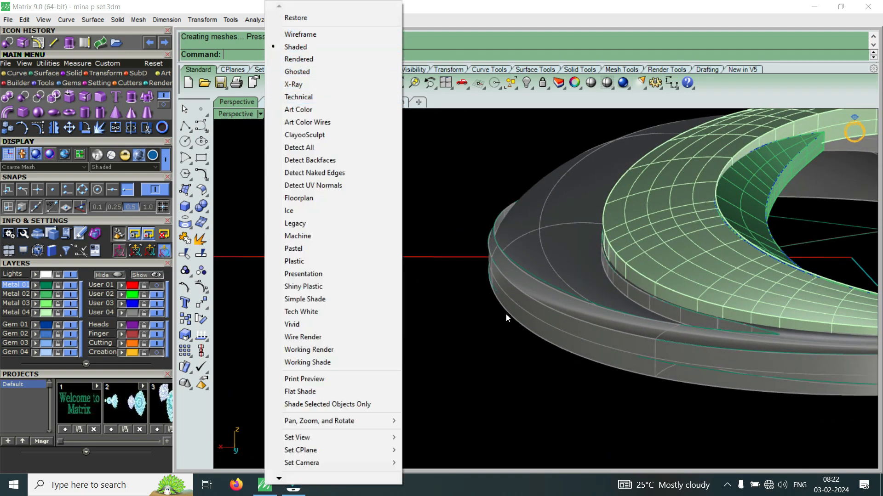
{"action": "left_click", "coordinate": [448, 211]}
{"action": "right_click_drag", "start_coordinate": [449, 212], "coordinate": [567, 265]}
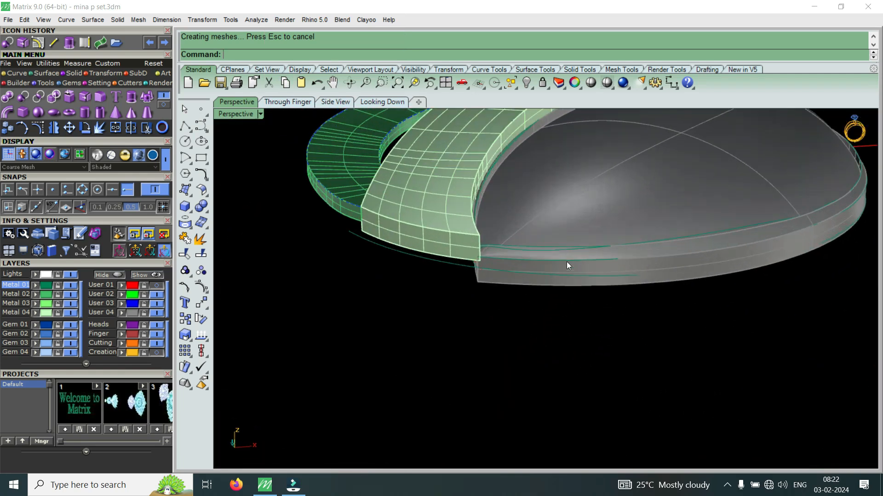
Step: Undo the Boolean difference, the deletion of the dome surface and its extrusion
{"action": "key", "text": "ctrl+z"}
{"action": "key", "text": "ctrl+z"}
{"action": "key", "text": "ctrl+z"}
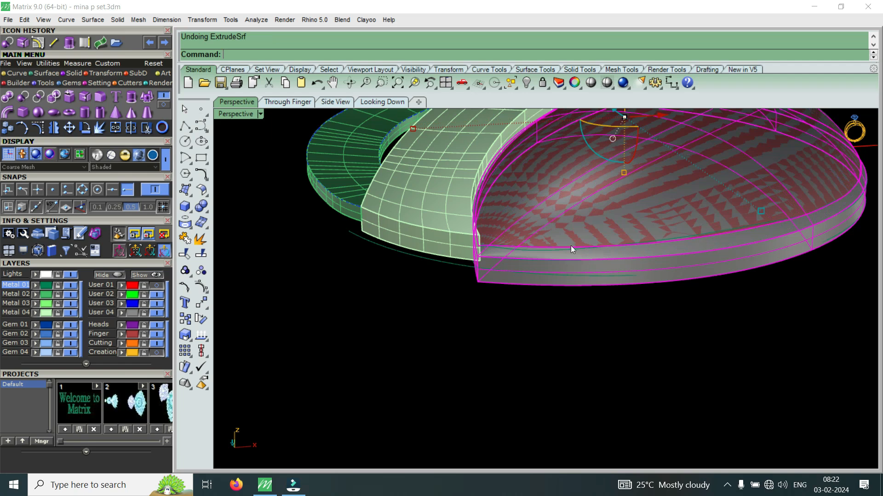
Step: Offset the trimmed dome surface into a solid with OffsetSrf, using distance 0.4 on both sides
{"action": "left_click", "coordinate": [583, 228]}
{"action": "left_click", "coordinate": [618, 260]}
{"action": "right_click_drag", "start_coordinate": [556, 280], "coordinate": [649, 225]}
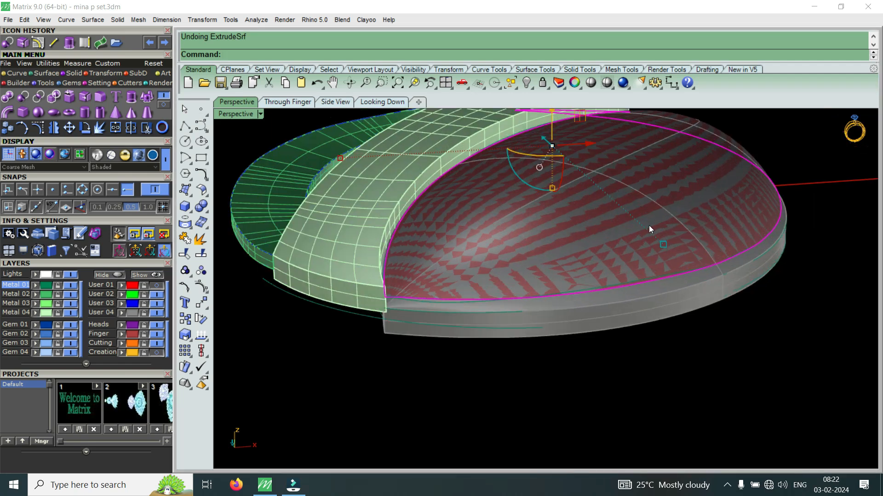
{"action": "type", "text": "OffsetCrvOnSrf"}
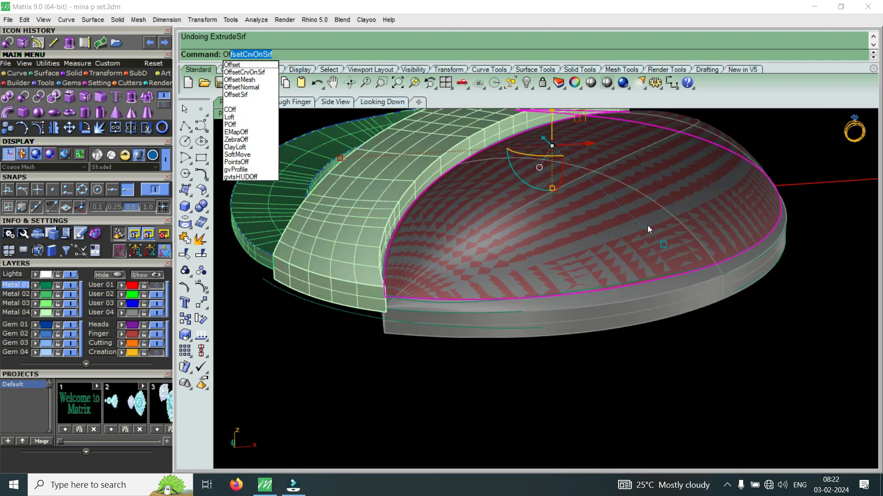
{"action": "key", "text": "Down"}
{"action": "key", "text": "Down"}
{"action": "key", "text": "Down"}
{"action": "key", "text": "Return"}
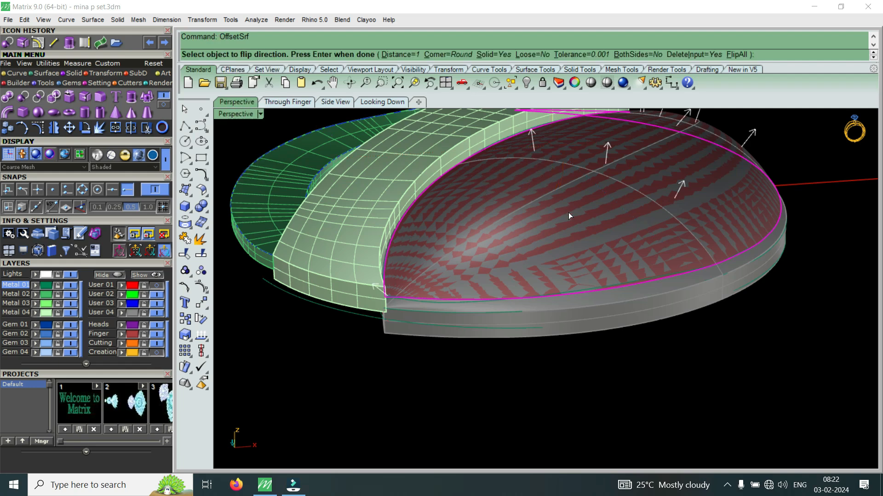
{"action": "left_click", "coordinate": [633, 54]}
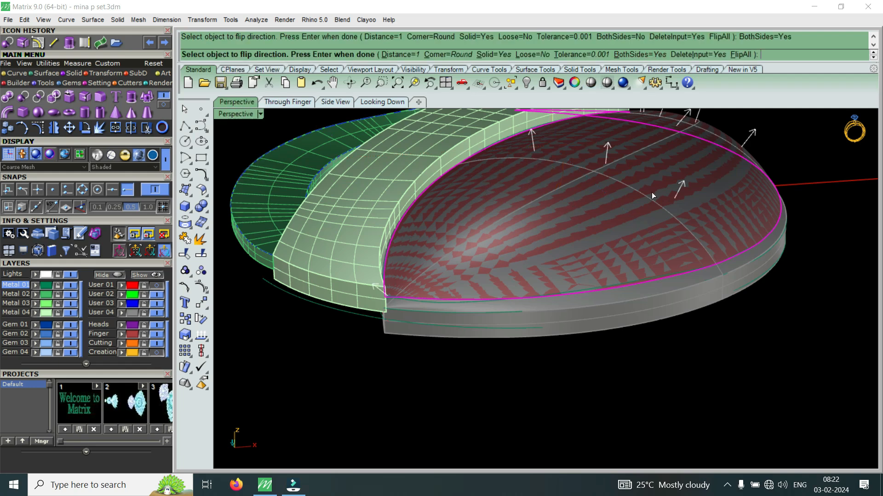
{"action": "key", "text": "Return"}
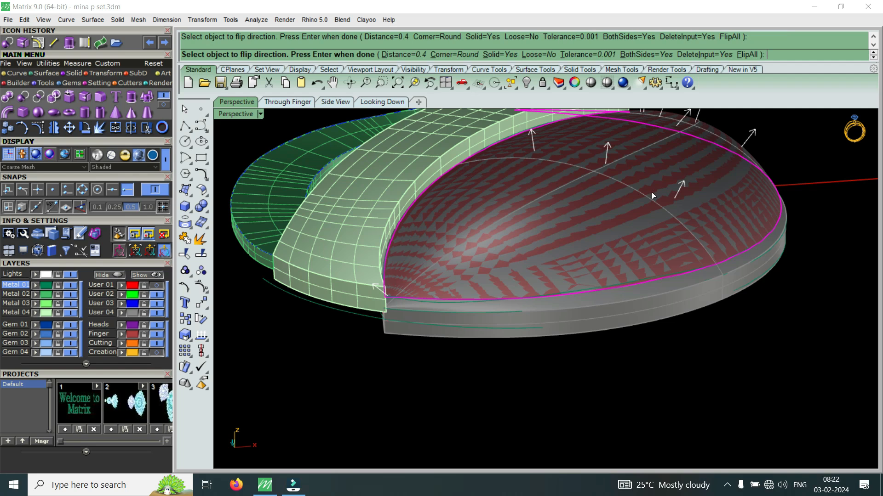
{"action": "right_click_drag", "start_coordinate": [562, 247], "coordinate": [586, 312]}
{"action": "scroll", "coordinate": [739, 268], "scroll_direction": "up", "scroll_amount": 6}
{"action": "right_click_drag", "start_coordinate": [738, 266], "coordinate": [686, 217]}
{"action": "key", "text": "Escape"}
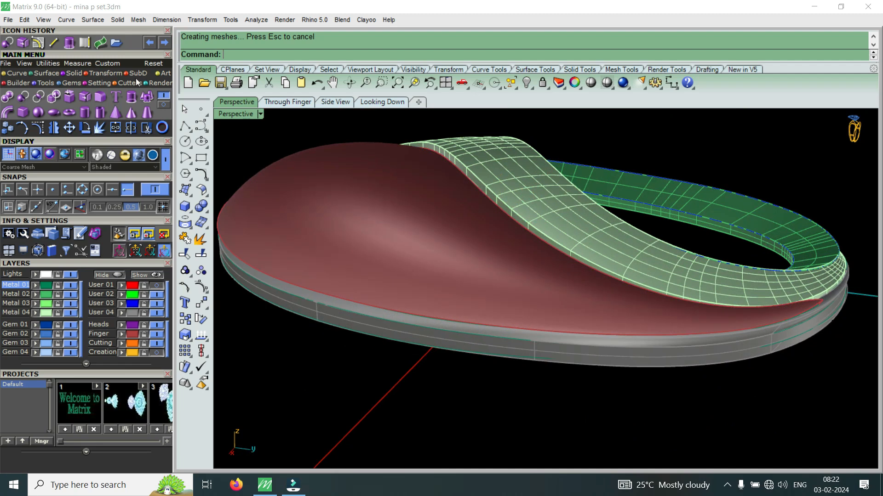
Step: Subtract the offset dome solid from the gray pendant solid with a Boolean difference to recess its top
{"action": "left_click", "coordinate": [7, 43]}
{"action": "scroll", "coordinate": [390, 332], "scroll_direction": "up", "scroll_amount": 5}
{"action": "left_click", "coordinate": [388, 329]}
{"action": "key", "text": "Return"}
{"action": "left_click", "coordinate": [433, 255]}
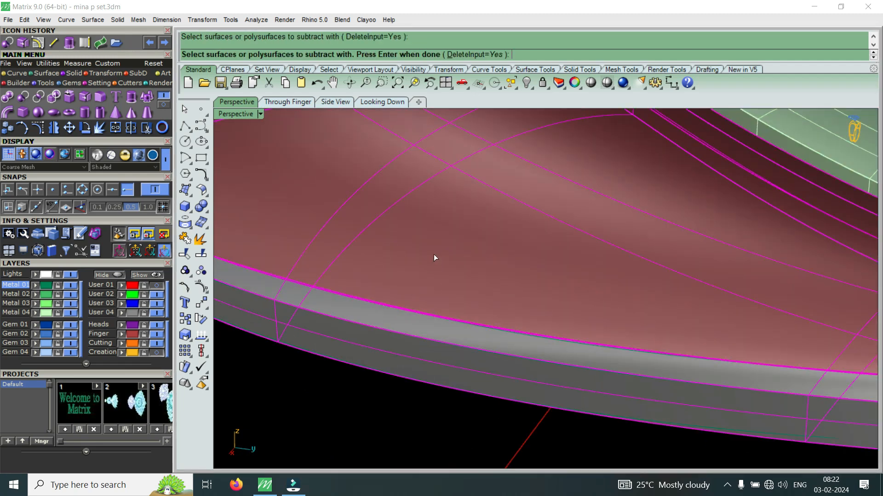
{"action": "key", "text": "Return"}
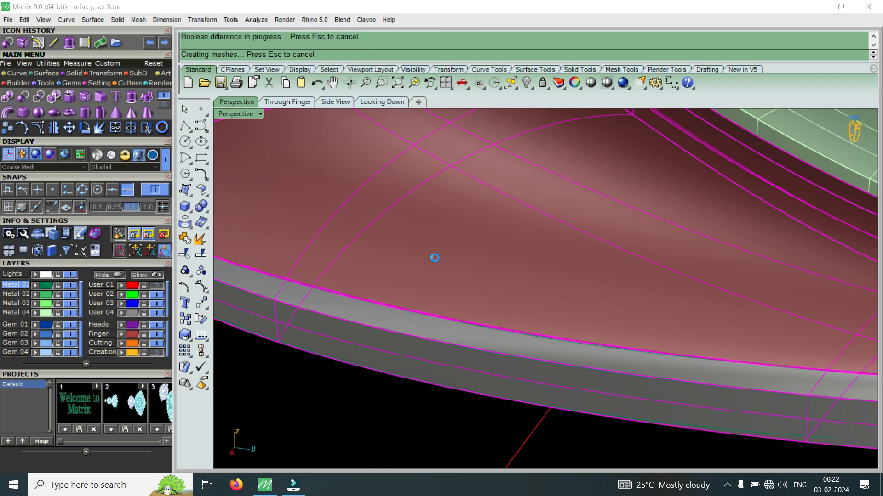
{"action": "scroll", "coordinate": [673, 293], "scroll_direction": "down", "scroll_amount": 5}
{"action": "scroll", "coordinate": [639, 273], "scroll_direction": "up", "scroll_amount": 5}
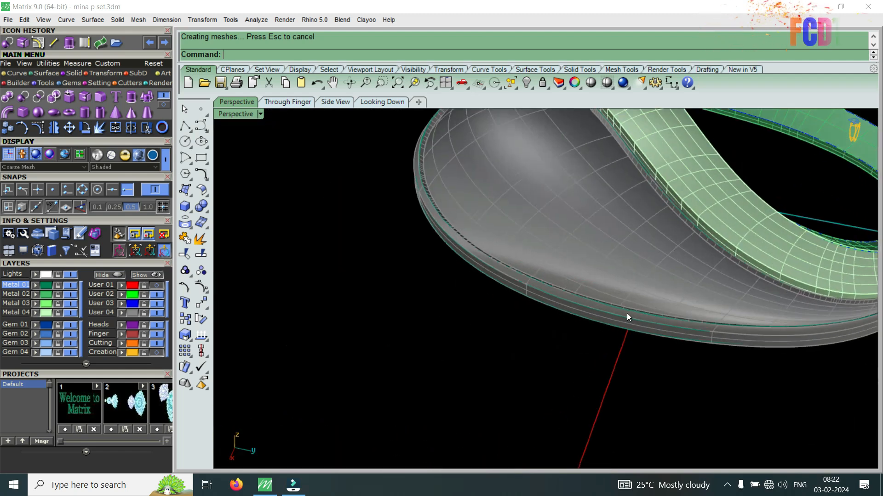
{"action": "scroll", "coordinate": [535, 275], "scroll_direction": "up", "scroll_amount": 5}
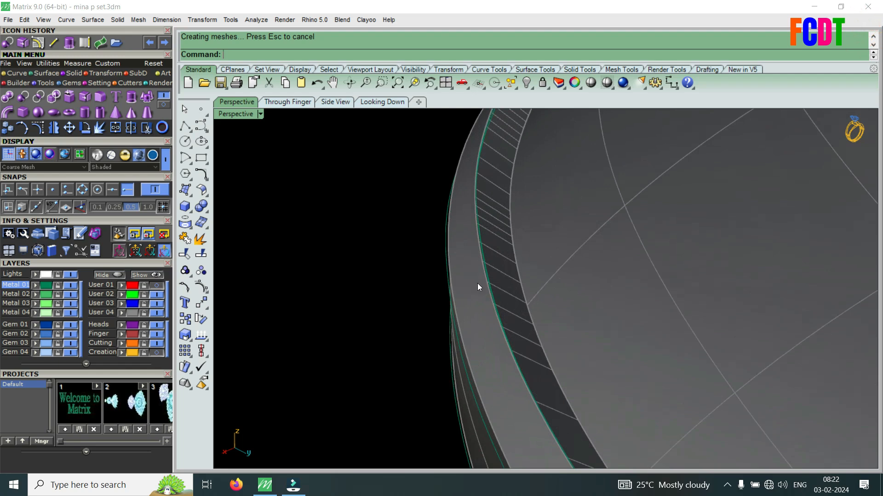
Step: Examine the recess step along the gray solid's border wall up close, and compare the whole pendant with the reference photo
{"action": "scroll", "coordinate": [478, 285], "scroll_direction": "down", "scroll_amount": 4}
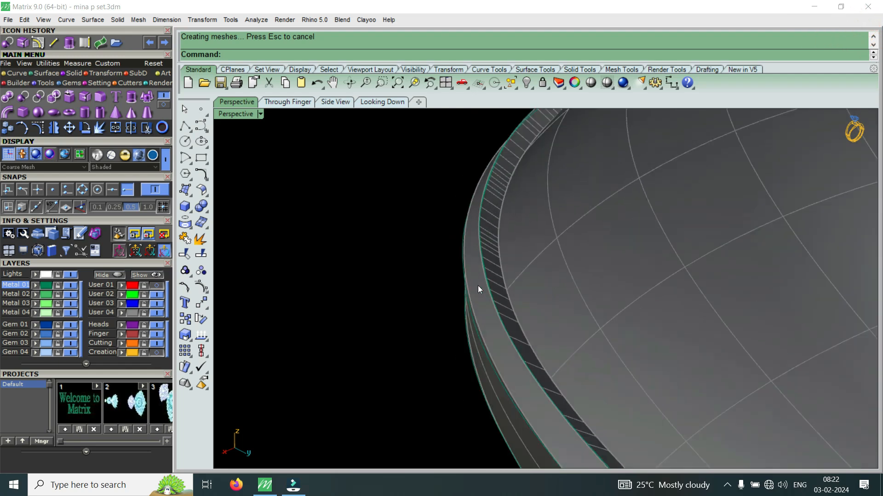
{"action": "right_click_drag", "start_coordinate": [478, 285], "coordinate": [492, 277]}
{"action": "scroll", "coordinate": [511, 278], "scroll_direction": "up", "scroll_amount": 6}
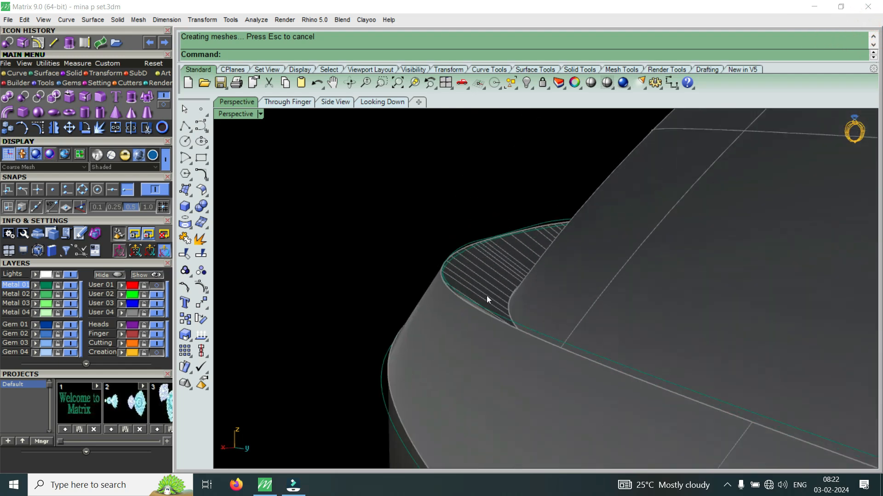
{"action": "scroll", "coordinate": [478, 290], "scroll_direction": "down", "scroll_amount": 2}
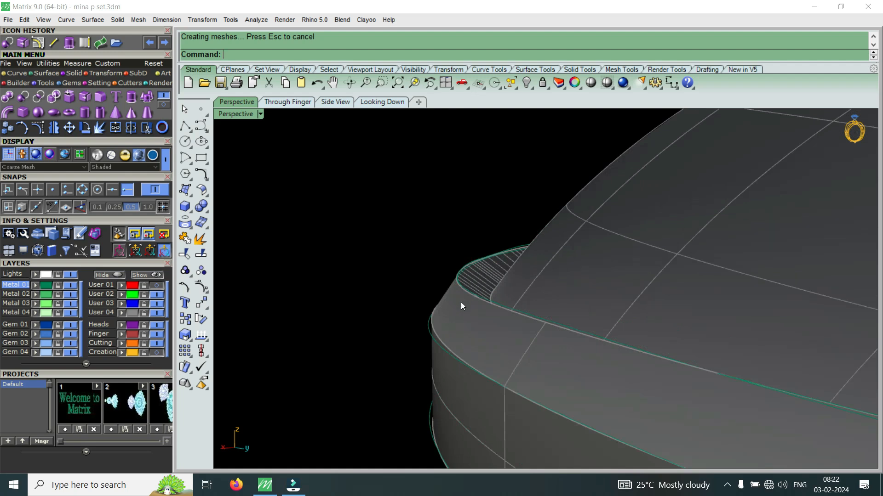
{"action": "right_click_drag", "start_coordinate": [492, 315], "coordinate": [517, 333]}
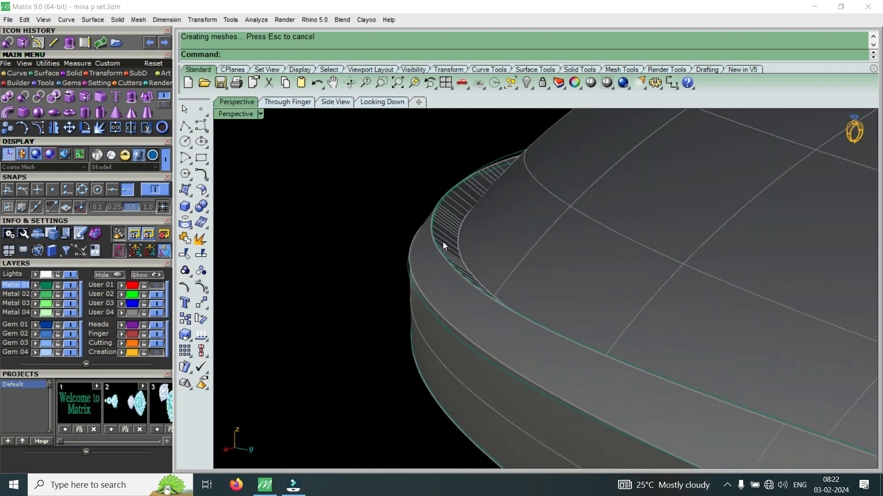
{"action": "scroll", "coordinate": [444, 246], "scroll_direction": "up", "scroll_amount": 6}
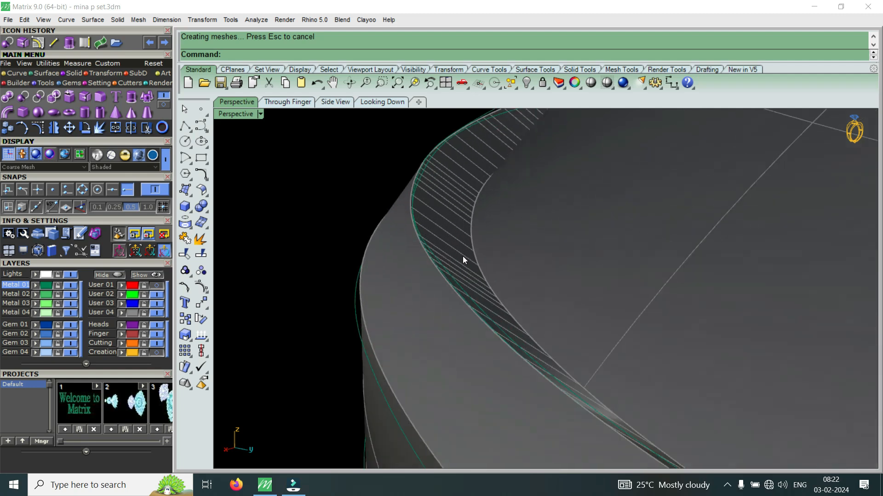
{"action": "scroll", "coordinate": [445, 218], "scroll_direction": "down", "scroll_amount": 3}
{"action": "scroll", "coordinate": [443, 247], "scroll_direction": "up", "scroll_amount": 1}
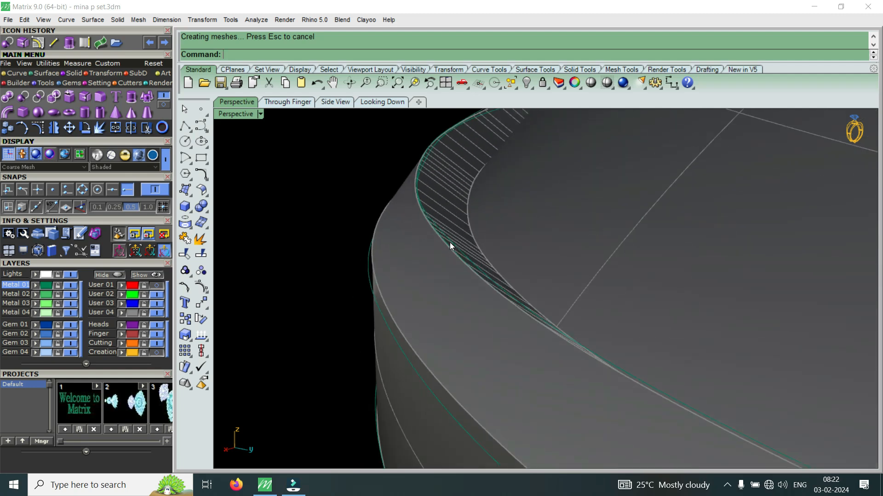
{"action": "scroll", "coordinate": [459, 239], "scroll_direction": "down", "scroll_amount": 3}
{"action": "right_click_drag", "start_coordinate": [463, 249], "coordinate": [449, 225]}
{"action": "mouse_move", "coordinate": [478, 271]}
{"action": "right_mouse_down"}
{"action": "mouse_move", "coordinate": [425, 259]}
{"action": "mouse_move", "coordinate": [456, 280]}
{"action": "mouse_move", "coordinate": [489, 260]}
{"action": "right_mouse_up"}
{"action": "scroll", "coordinate": [480, 240], "scroll_direction": "up", "scroll_amount": 3}
{"action": "scroll", "coordinate": [452, 280], "scroll_direction": "down", "scroll_amount": 3}
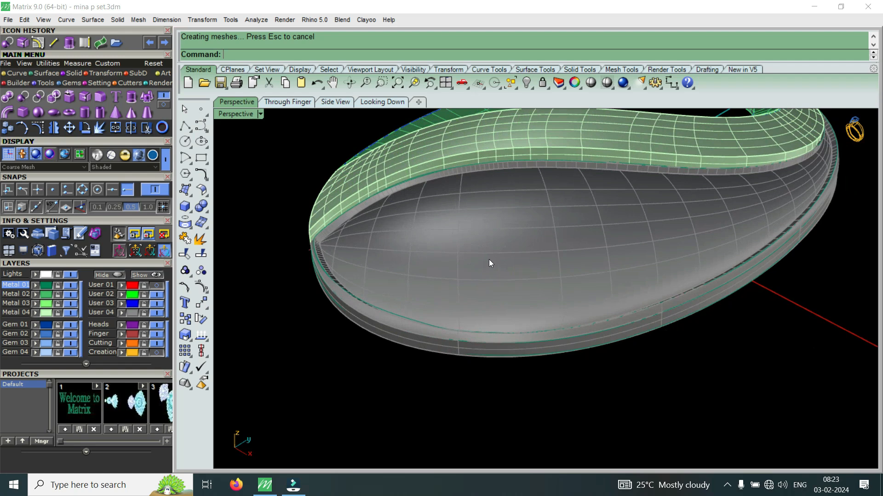
{"action": "scroll", "coordinate": [489, 346], "scroll_direction": "down", "scroll_amount": 5}
{"action": "right_click_drag", "start_coordinate": [453, 272], "coordinate": [469, 379]}
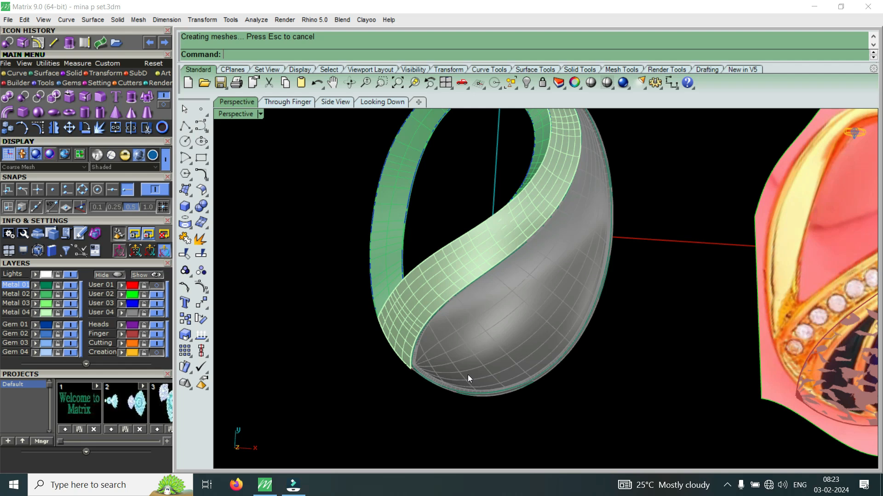
{"action": "scroll", "coordinate": [475, 355], "scroll_direction": "down", "scroll_amount": 3}
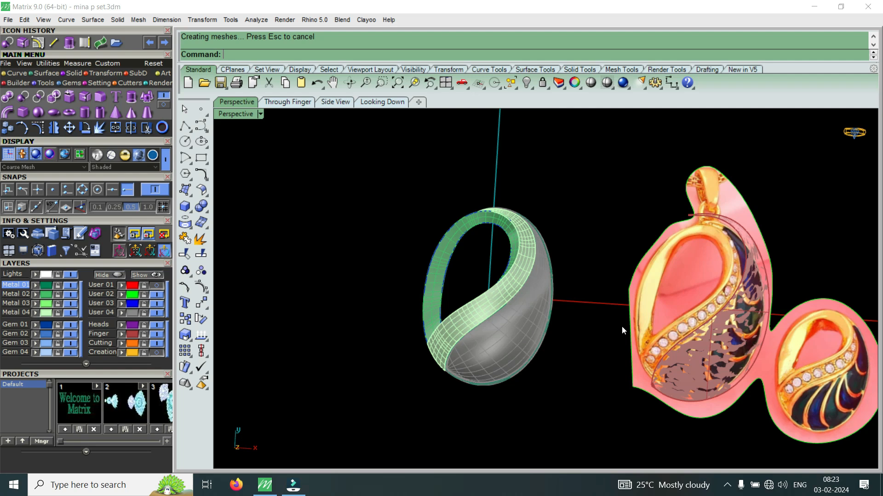
{"action": "right_click_drag", "start_coordinate": [500, 339], "coordinate": [514, 319]}
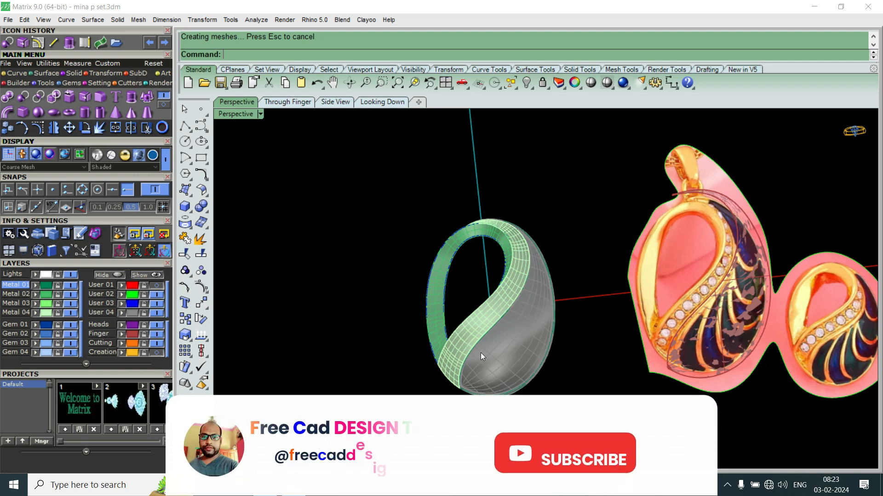
Step: Switch the Perspective viewport to the Machine display mode
{"action": "left_click", "coordinate": [243, 115]}
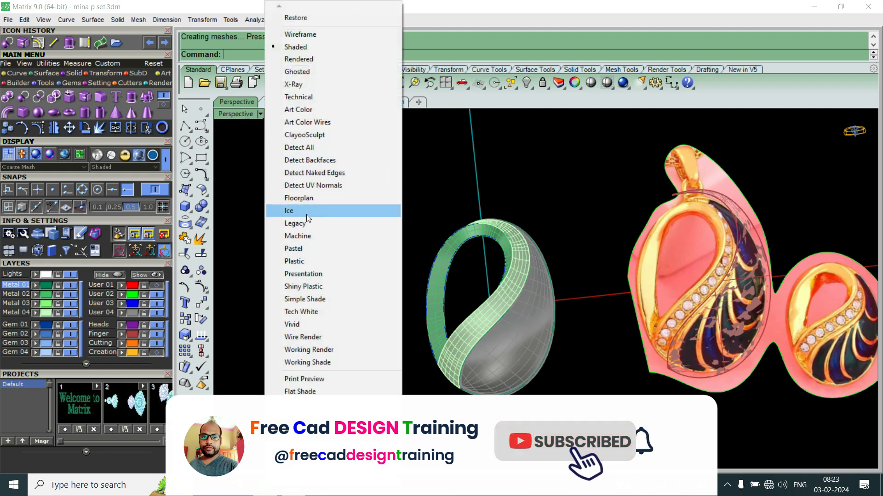
{"action": "left_click", "coordinate": [309, 237]}
{"action": "right_click_drag", "start_coordinate": [370, 246], "coordinate": [445, 312]}
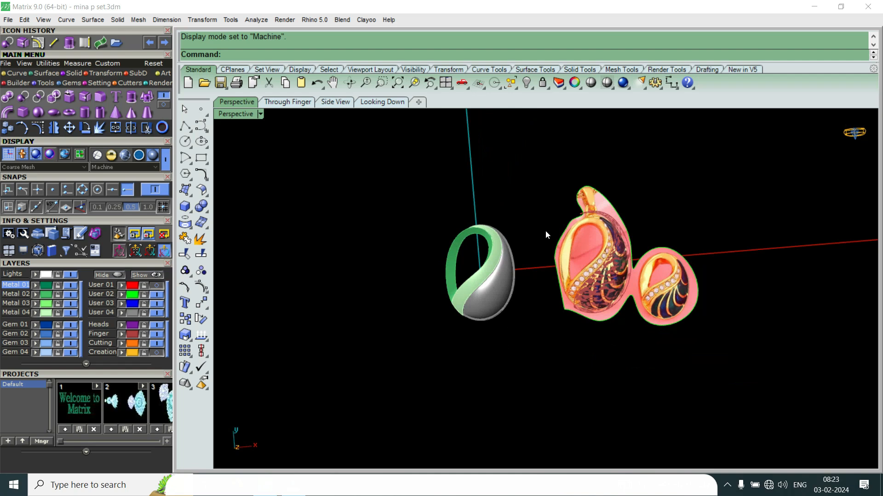
Step: Review the pendant's green band, recessed gray dome and border wall from several angles against the reference photo
{"action": "scroll", "coordinate": [614, 290], "scroll_direction": "up", "scroll_amount": 3}
{"action": "scroll", "coordinate": [551, 271], "scroll_direction": "down", "scroll_amount": 3}
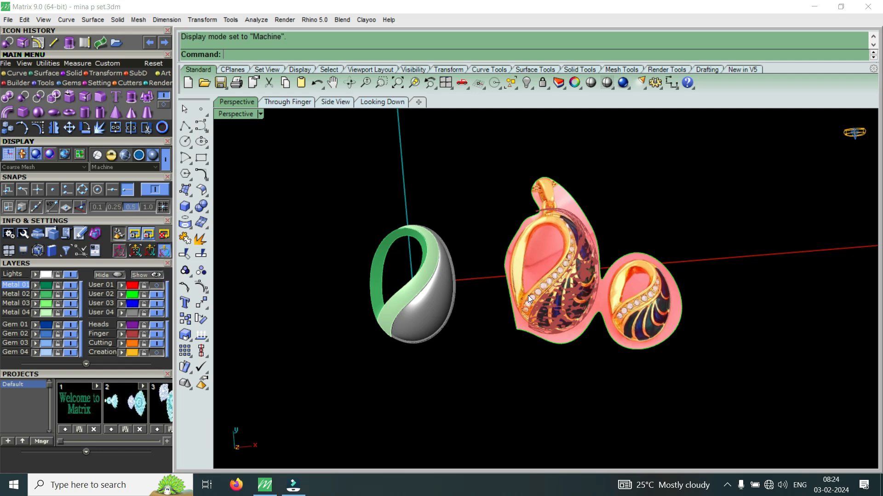
{"action": "scroll", "coordinate": [375, 339], "scroll_direction": "up", "scroll_amount": 4}
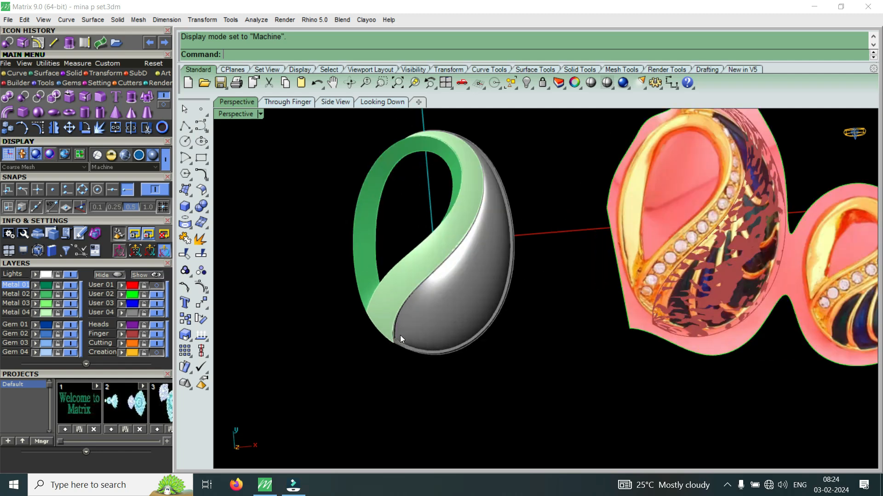
{"action": "right_click_drag", "start_coordinate": [513, 298], "coordinate": [336, 303]}
{"action": "scroll", "coordinate": [572, 265], "scroll_direction": "down", "scroll_amount": 5}
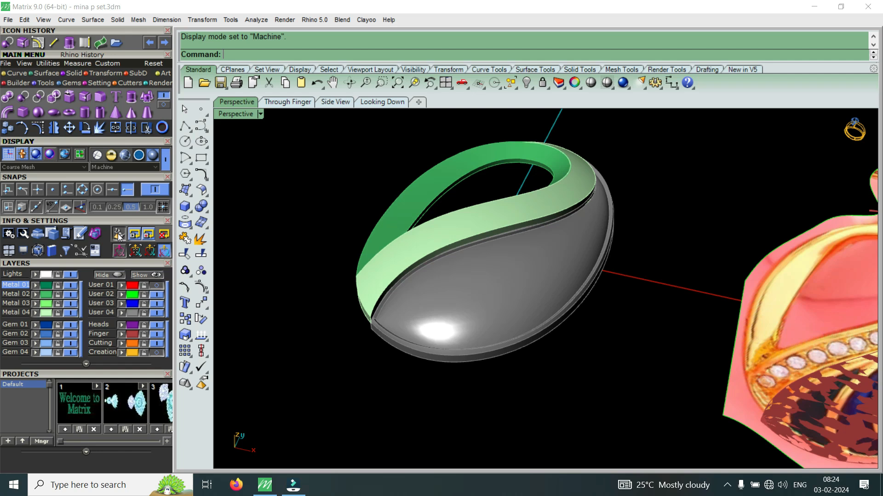
{"action": "scroll", "coordinate": [649, 338], "scroll_direction": "down", "scroll_amount": 5}
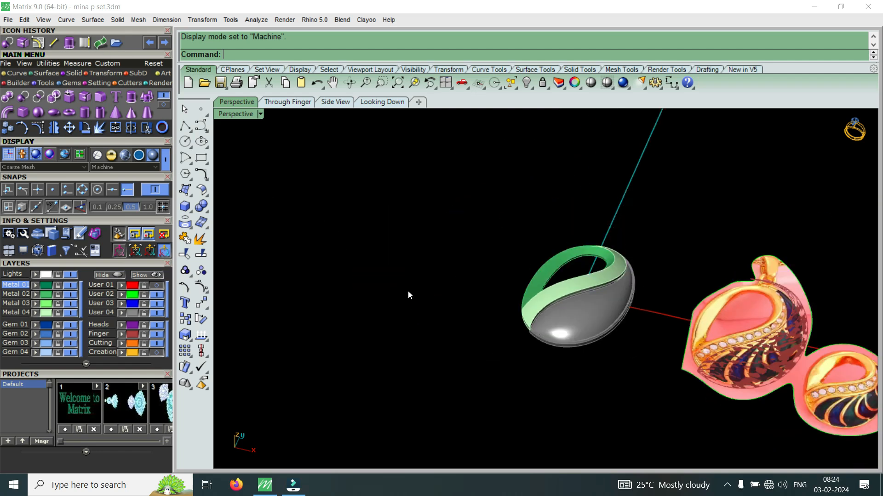
{"action": "scroll", "coordinate": [478, 297], "scroll_direction": "up", "scroll_amount": 3}
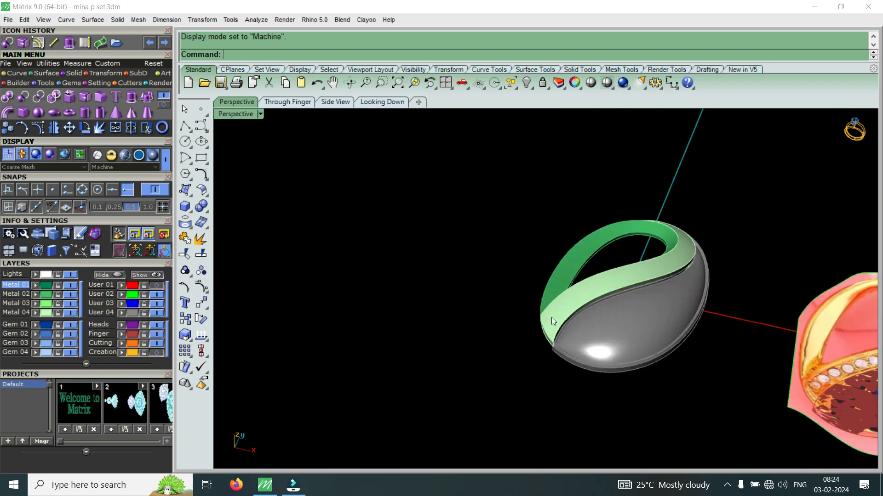
{"action": "scroll", "coordinate": [632, 339], "scroll_direction": "up", "scroll_amount": 3}
{"action": "scroll", "coordinate": [658, 327], "scroll_direction": "down", "scroll_amount": 5}
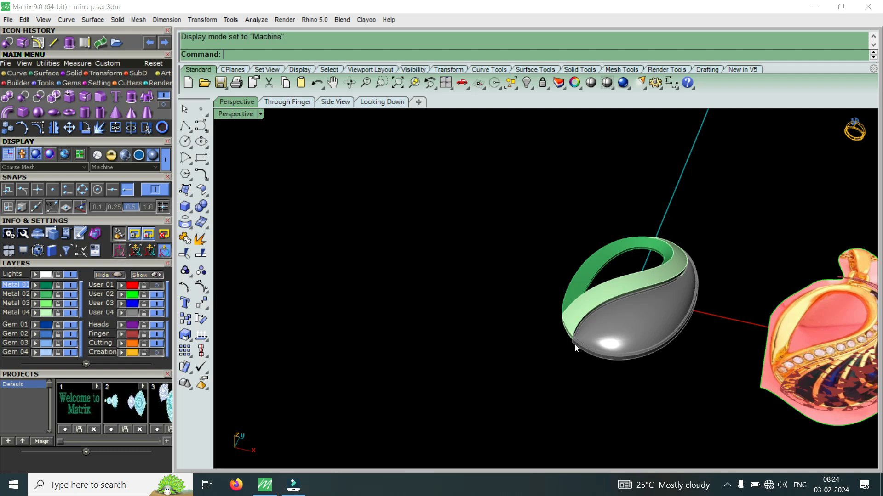
{"action": "scroll", "coordinate": [633, 318], "scroll_direction": "up", "scroll_amount": 8}
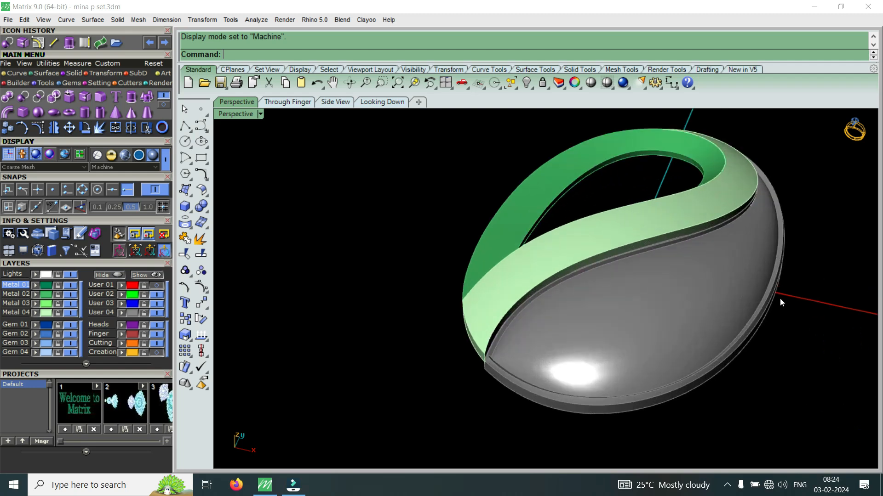
{"action": "right_click_drag", "start_coordinate": [780, 299], "coordinate": [619, 316]}
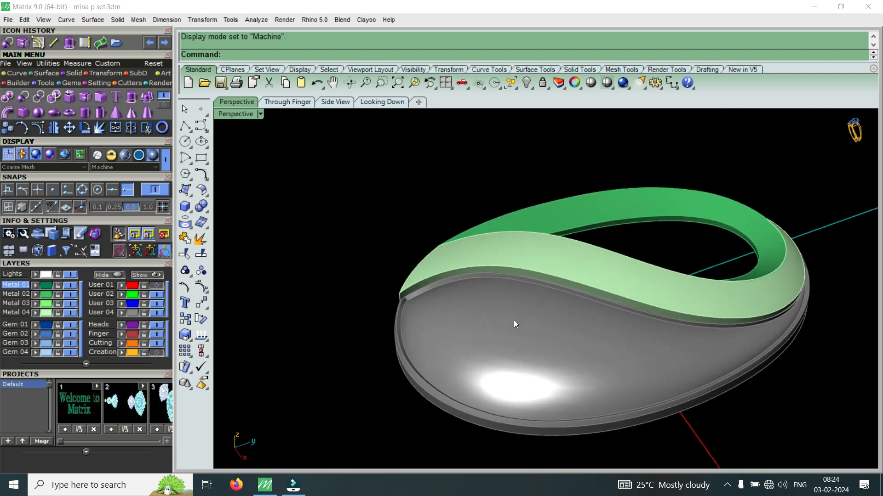
{"action": "right_click_drag", "start_coordinate": [575, 312], "coordinate": [595, 338]}
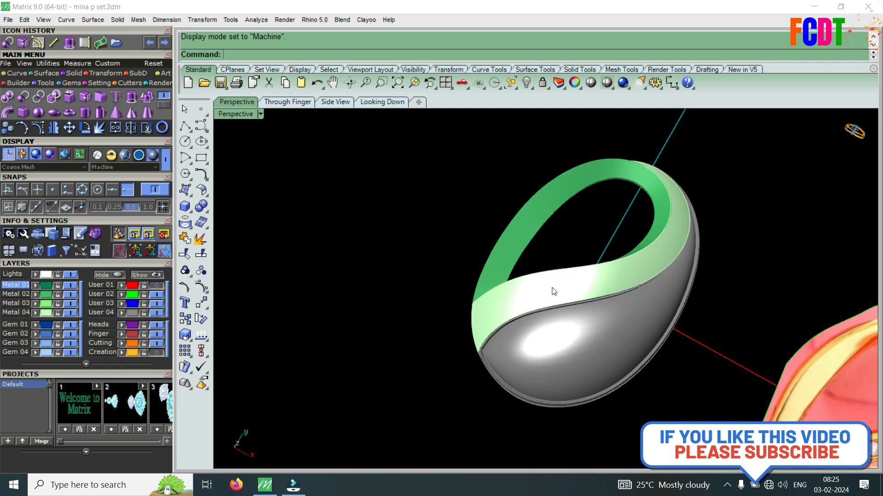
{"action": "scroll", "coordinate": [554, 291], "scroll_direction": "down", "scroll_amount": 2}
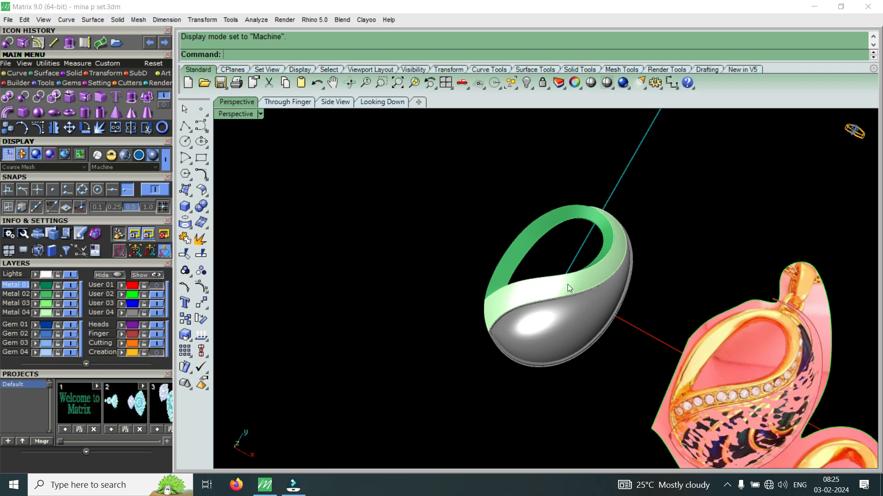
{"action": "right_click_drag", "start_coordinate": [461, 299], "coordinate": [432, 333]}
{"action": "scroll", "coordinate": [559, 343], "scroll_direction": "up", "scroll_amount": 3}
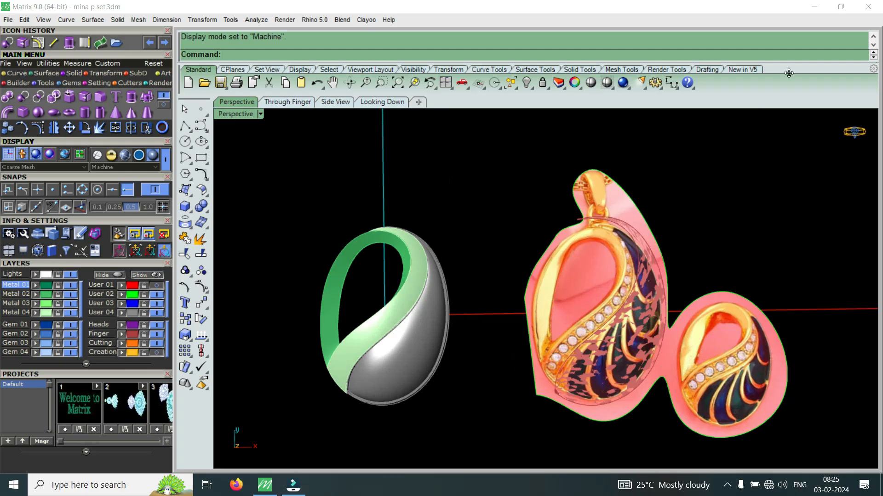